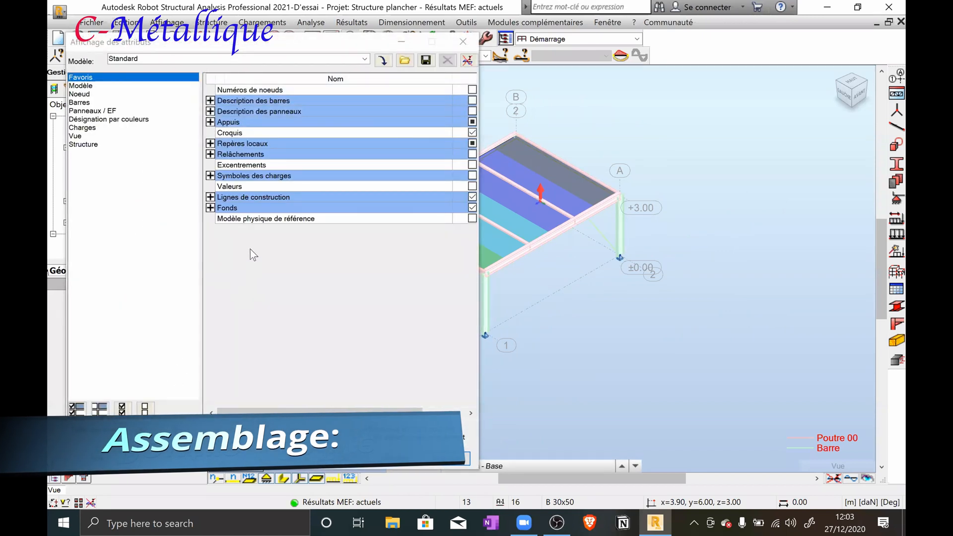
# Display the colour legend by section profile in place of the legend by bar type, and apply it to the model
pyautogui.click(143, 119)
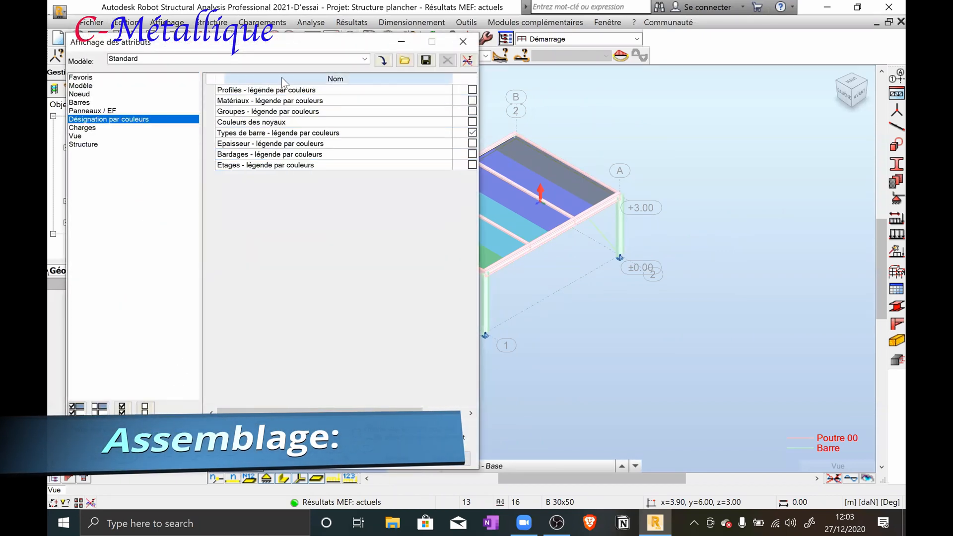
pyautogui.click(472, 89)
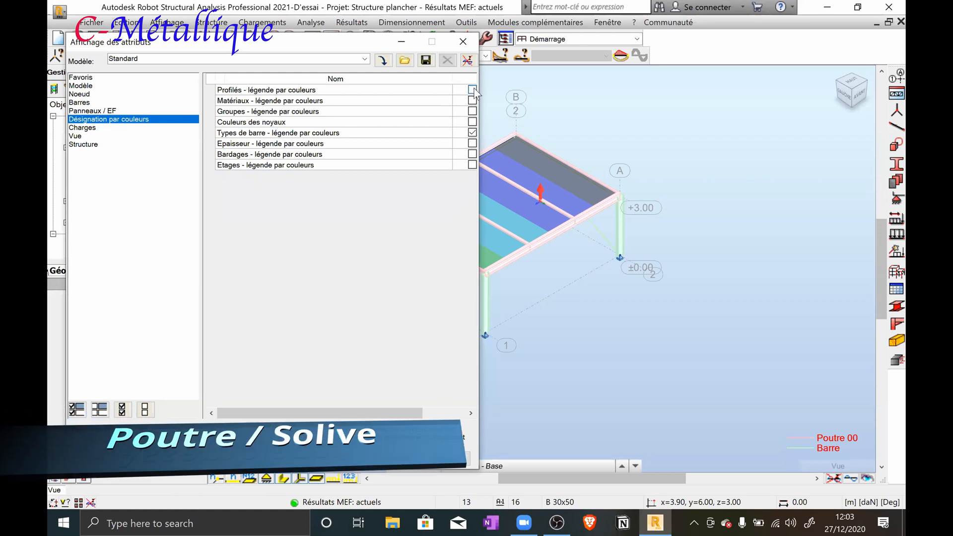
pyautogui.click(471, 131)
pyautogui.click(442, 461)
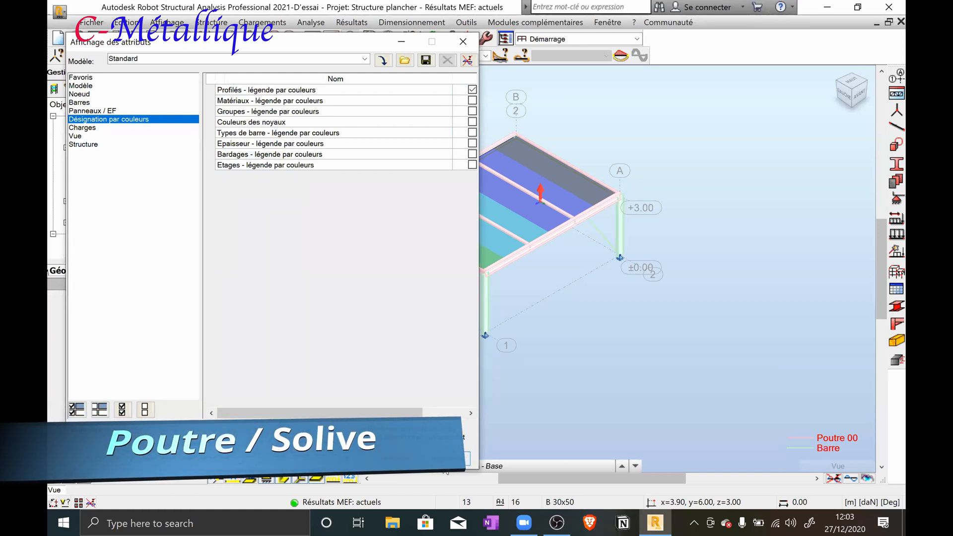
pyautogui.click(322, 459)
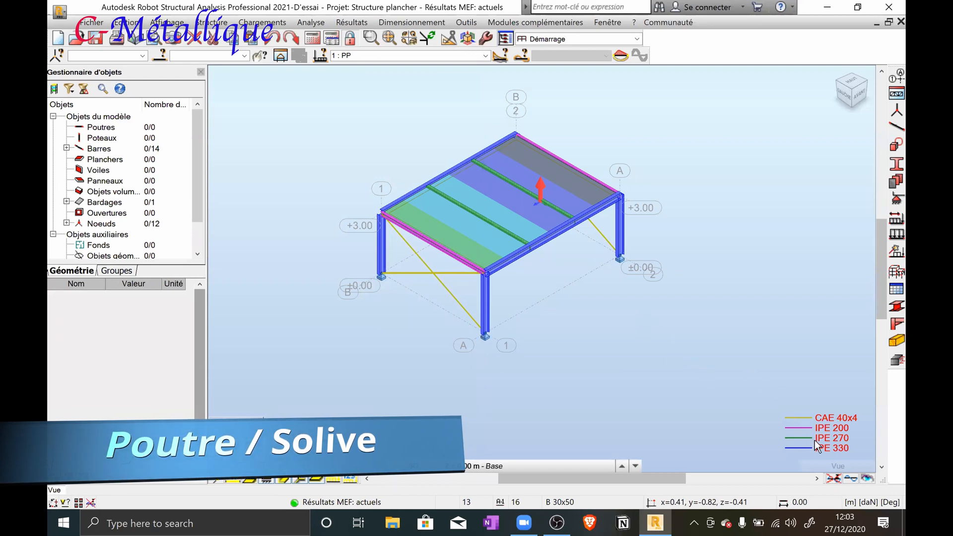
pyautogui.moveTo(826, 467)
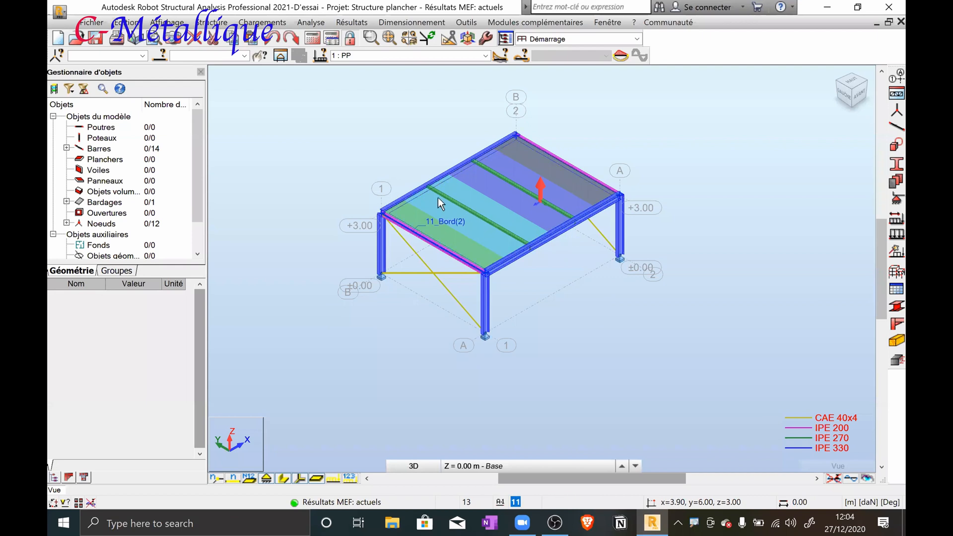
# Select the IPE 270 joist nearest grid line 1 together with the IPE 330 main beam that supports it
pyautogui.scroll(2, 407, 172)
pyautogui.scroll(4, 484, 211)
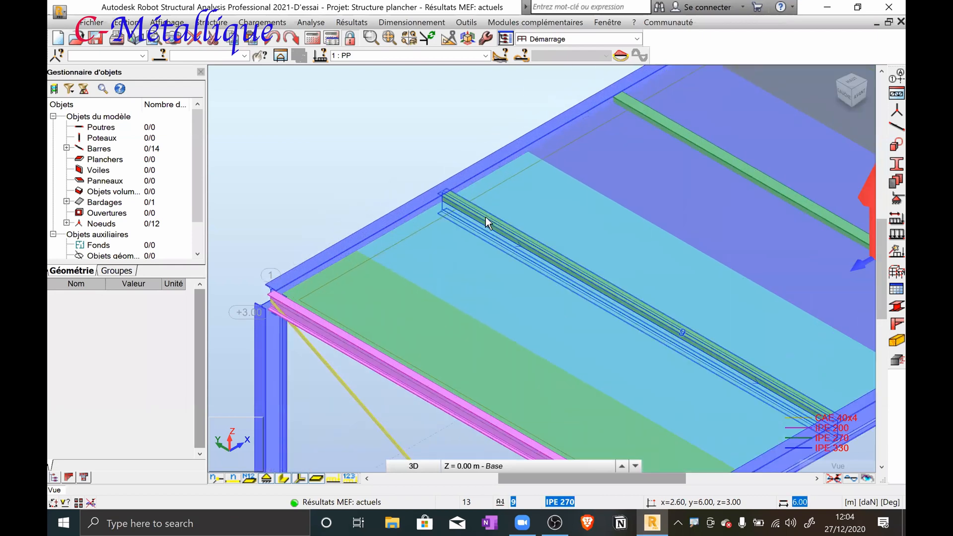
pyautogui.click(486, 223)
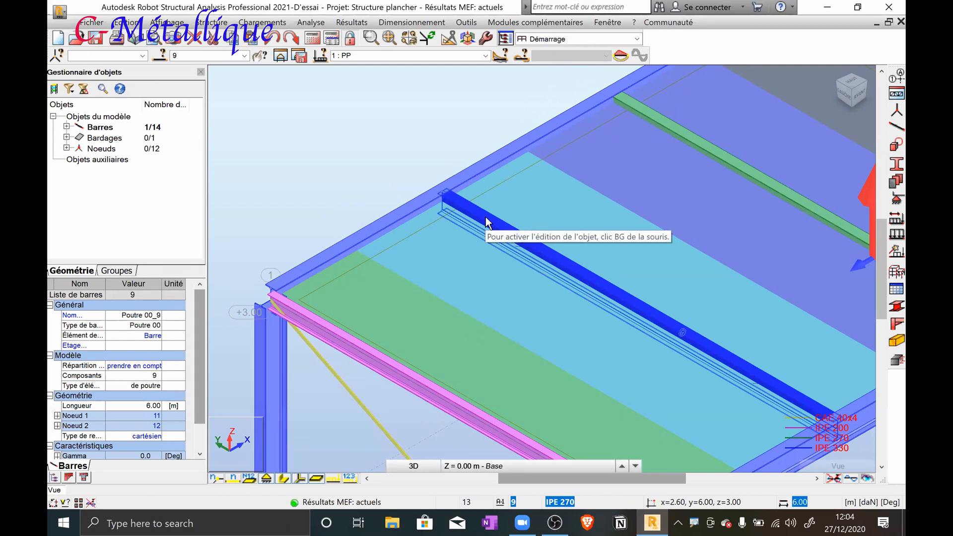
pyautogui.keyDown('ctrl'); pyautogui.click(469, 169); pyautogui.keyUp('ctrl')
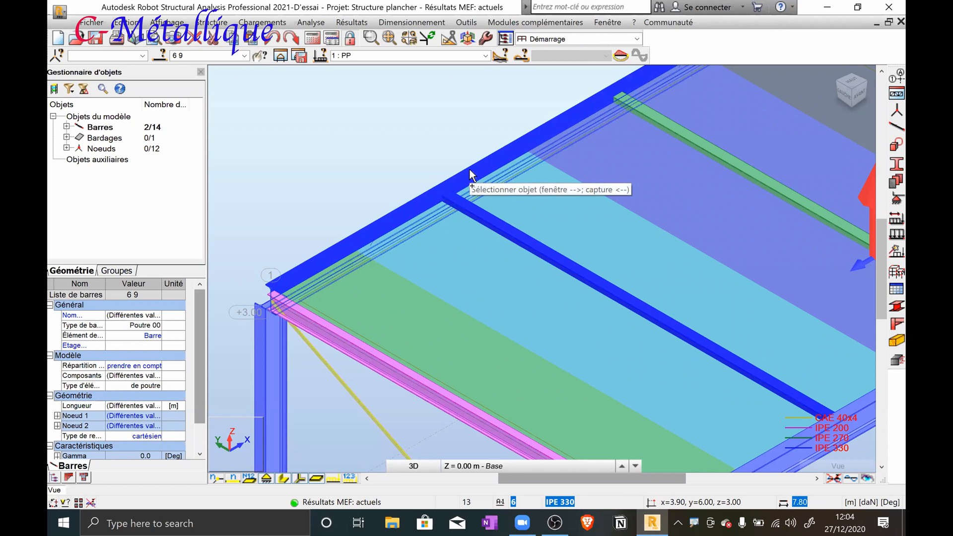
pyautogui.scroll(-3, 503, 222)
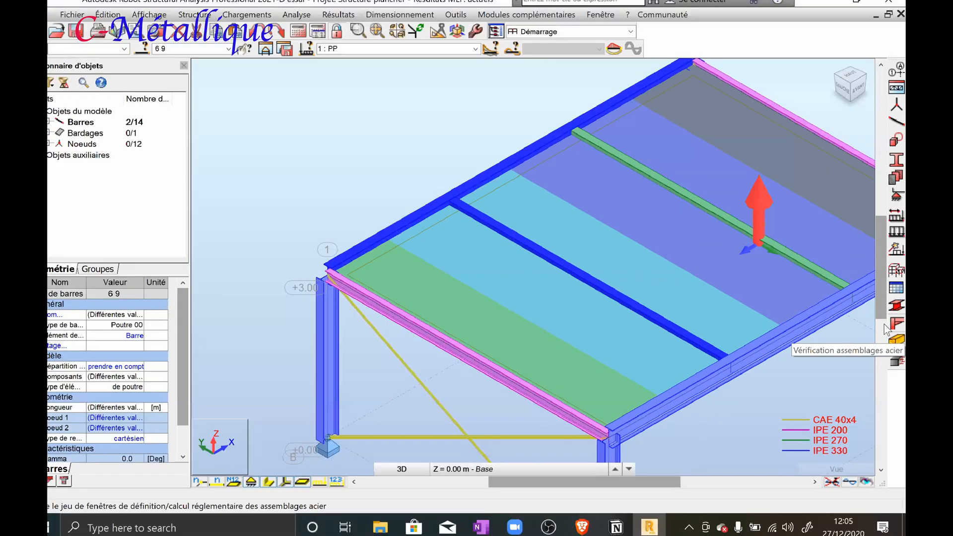
# Open the steel connection design layout and look through its connection views, ending on the structure view
pyautogui.click(893, 325)
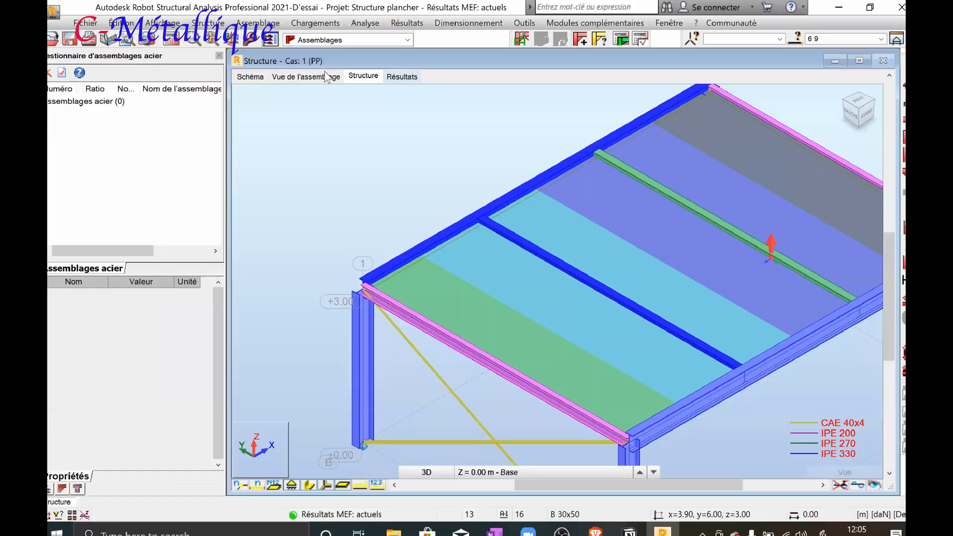
pyautogui.click(267, 100)
pyautogui.click(258, 76)
pyautogui.click(301, 74)
pyautogui.click(365, 74)
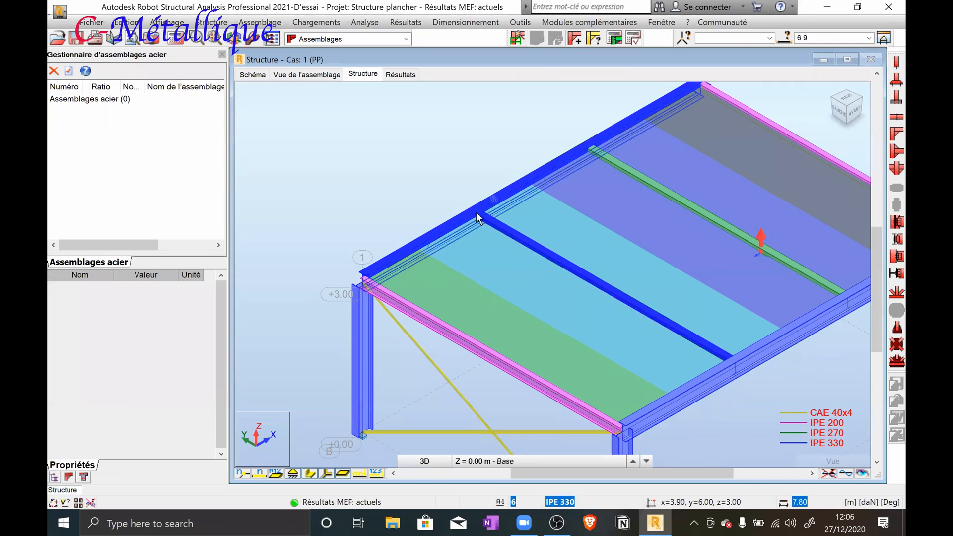
# Create a steel connection between the two selected beams and accept the modification of the structure database
pyautogui.click(520, 40)
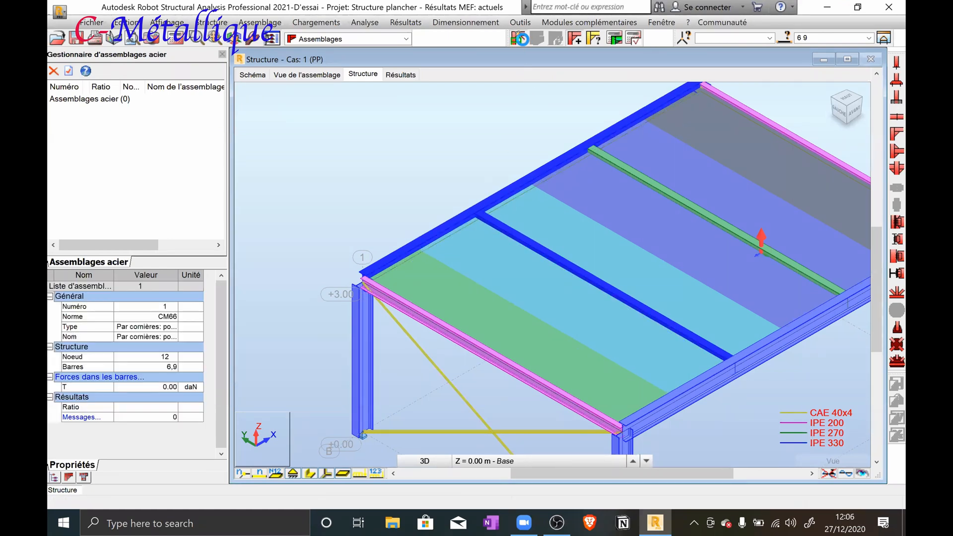
pyautogui.click(523, 39)
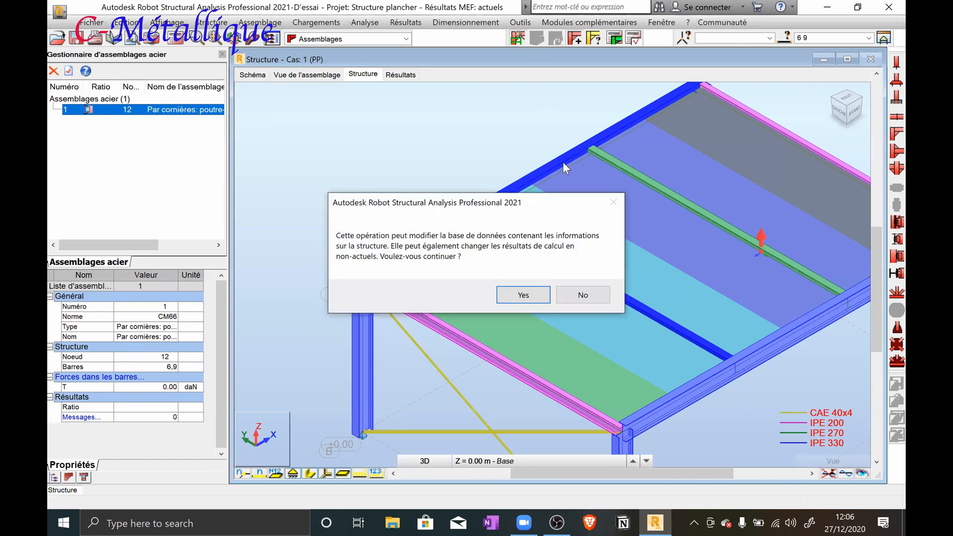
pyautogui.click(523, 294)
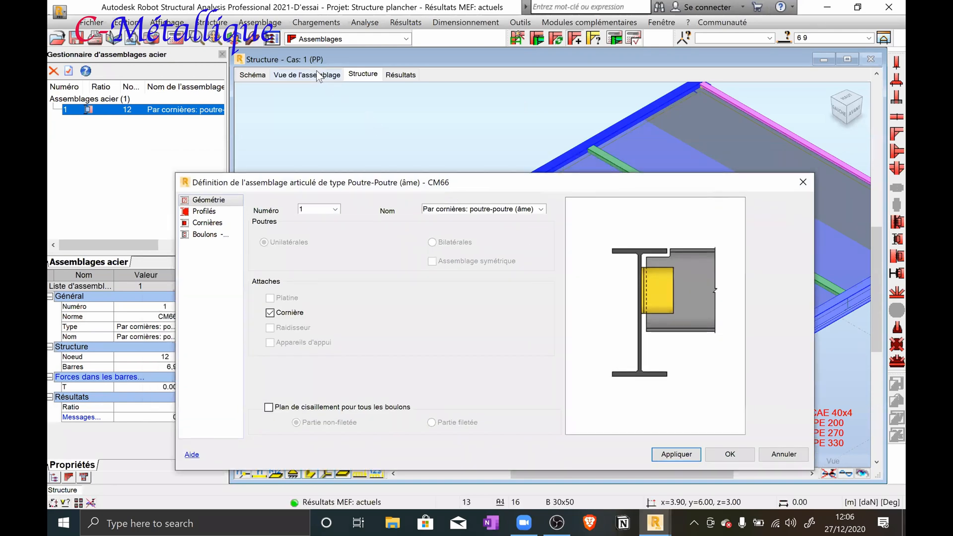
# Examine the angle connection in 3D and review its geometry and profile parameters in the connection definition
pyautogui.click(384, 183)
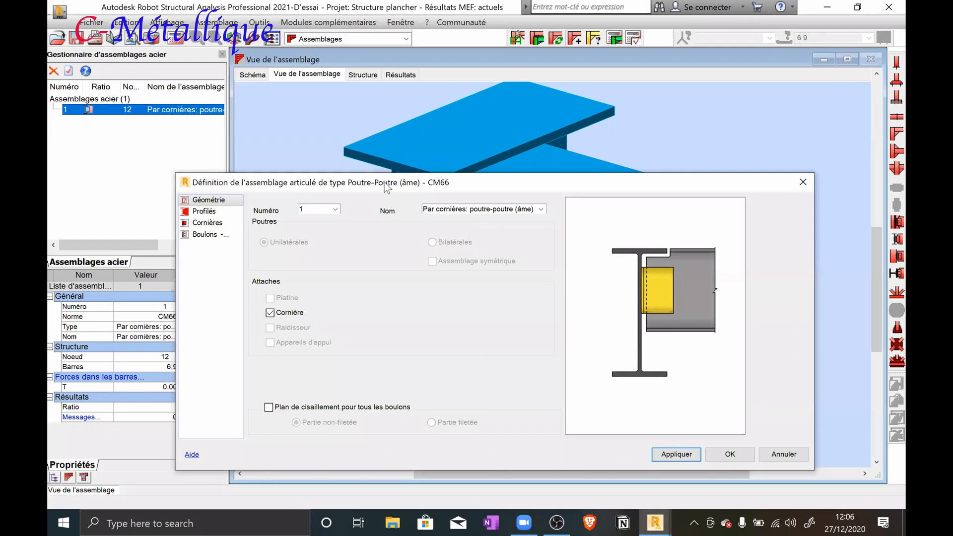
pyautogui.moveTo(387, 187); pyautogui.dragTo(446, 360)
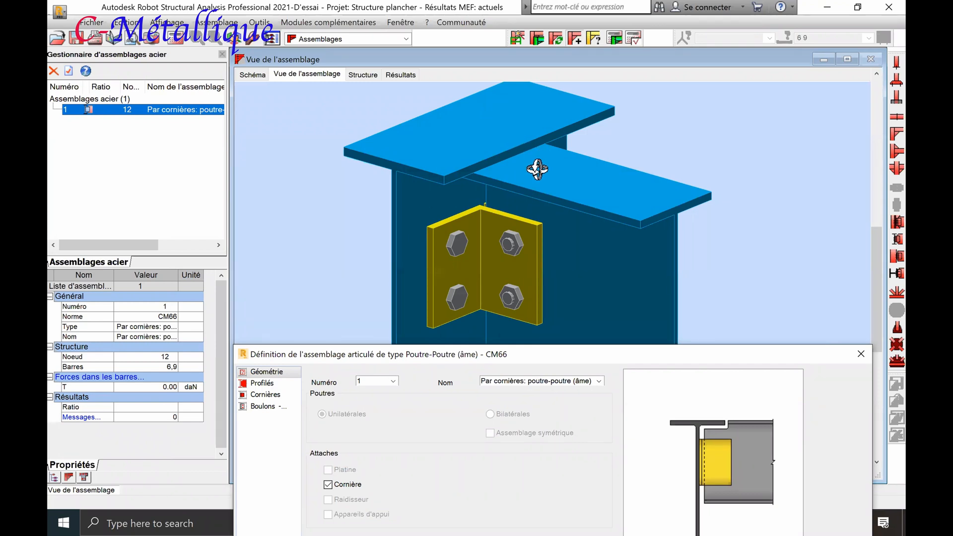
pyautogui.moveTo(486, 349); pyautogui.dragTo(493, 160)
pyautogui.click(263, 196)
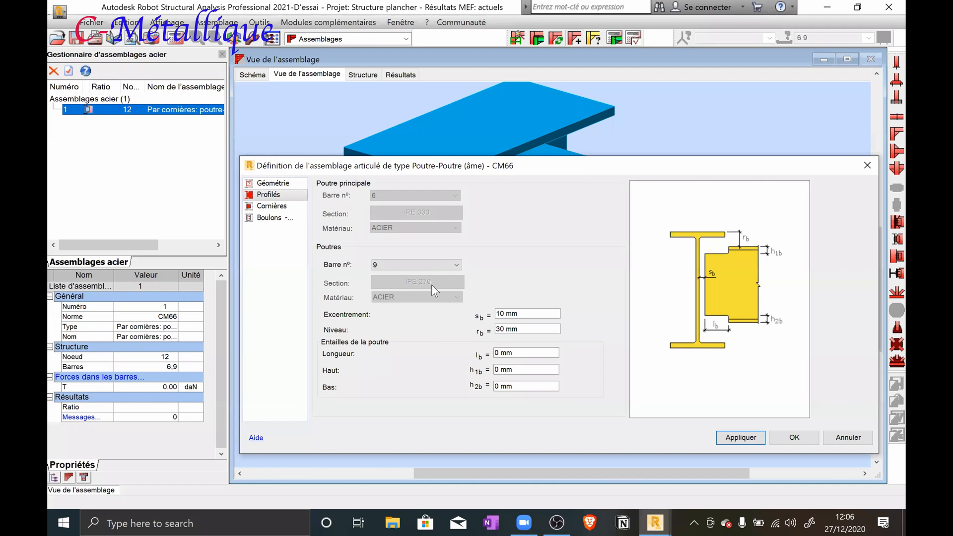
pyautogui.click(279, 183)
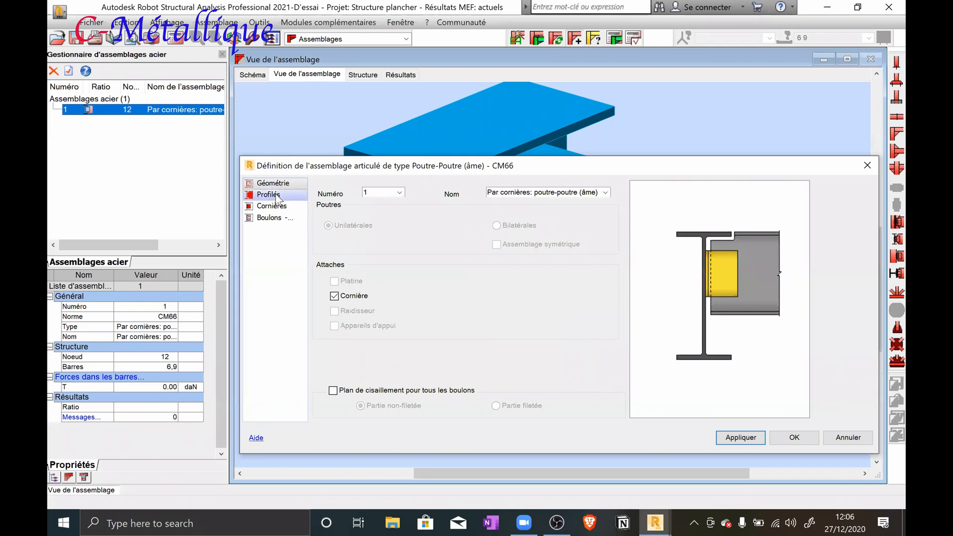
pyautogui.click(276, 197)
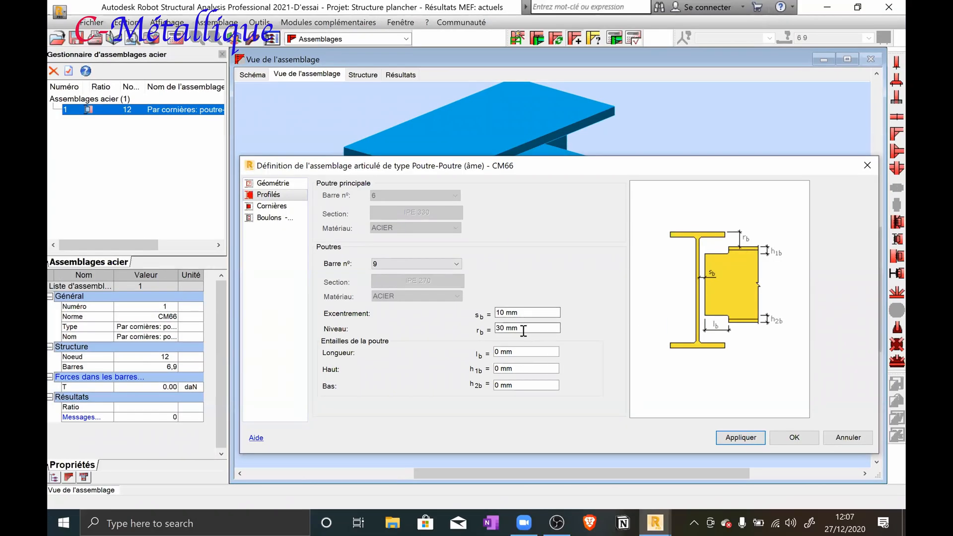
# Set the joist's level offset rb to 0 mm and apply it to the connection
pyautogui.moveTo(330, 418); pyautogui.dragTo(235, 411)
pyautogui.write('0')
pyautogui.moveTo(622, 171); pyautogui.dragTo(614, 215)
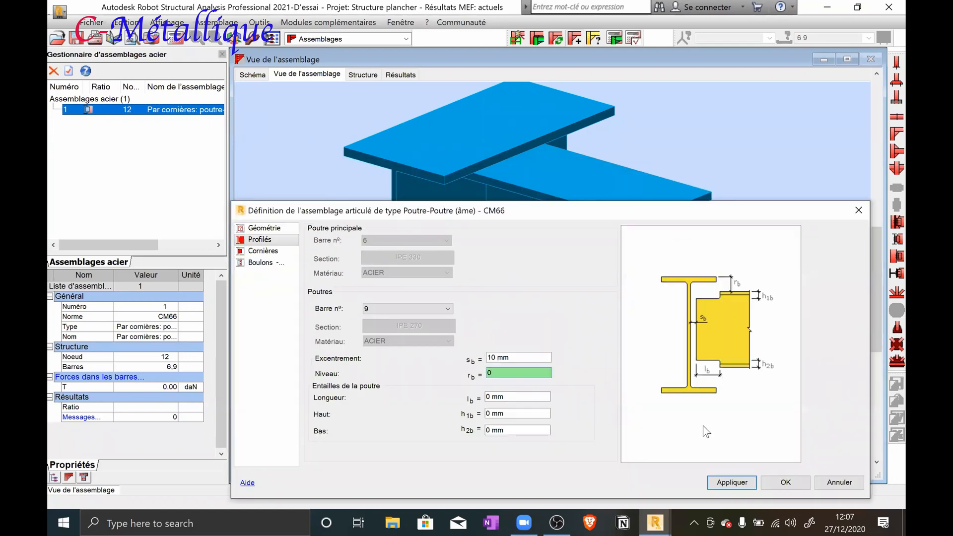
pyautogui.click(732, 483)
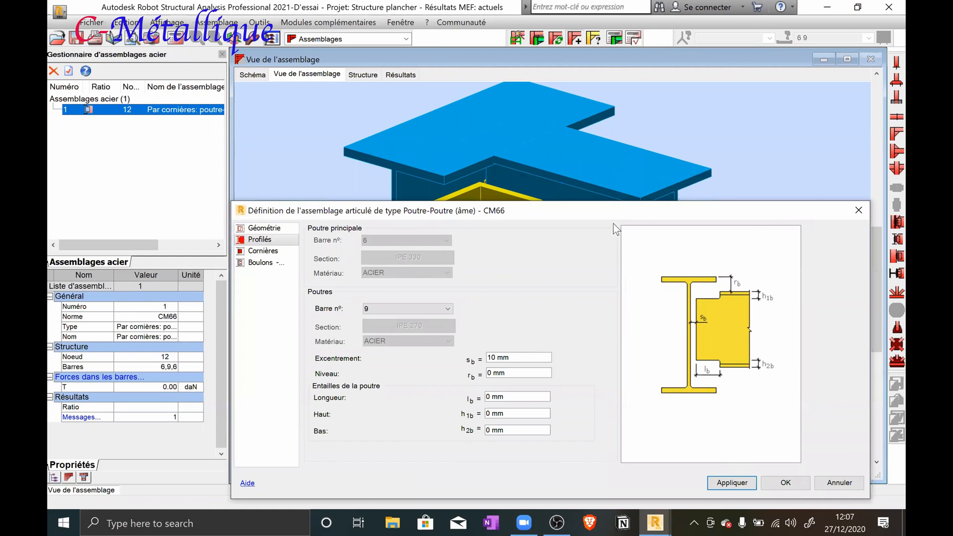
pyautogui.moveTo(609, 204); pyautogui.dragTo(620, 169)
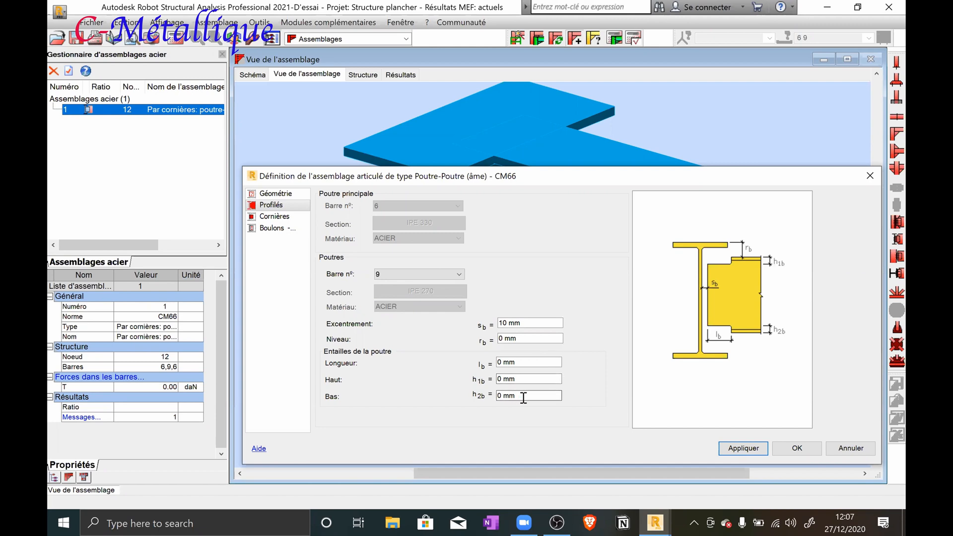
# Set the joist's upper notch height h1b to 30 mm and apply it
pyautogui.click(516, 378)
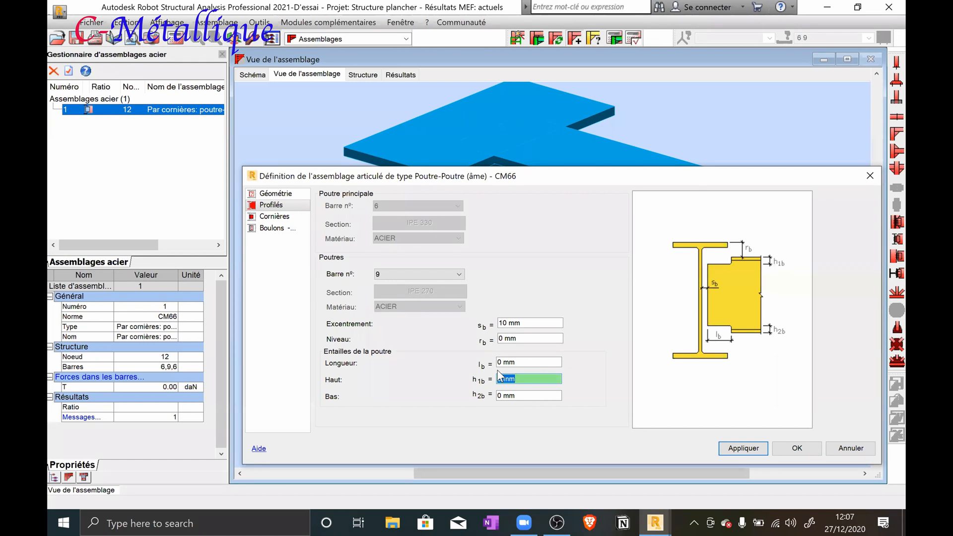
pyautogui.write('30')
pyautogui.click(730, 448)
pyautogui.moveTo(679, 172); pyautogui.dragTo(717, 167)
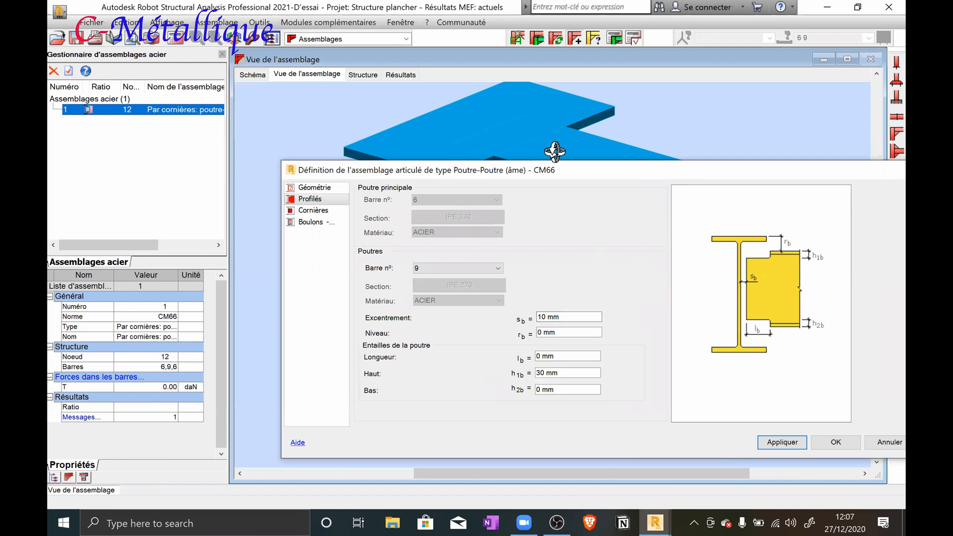
# Examine the joist end and main beam flange from the side in the 3D connection view
pyautogui.moveTo(555, 177); pyautogui.dragTo(526, 374)
pyautogui.moveTo(519, 244); pyautogui.dragTo(560, 293)
pyautogui.moveTo(557, 369); pyautogui.dragTo(573, 178)
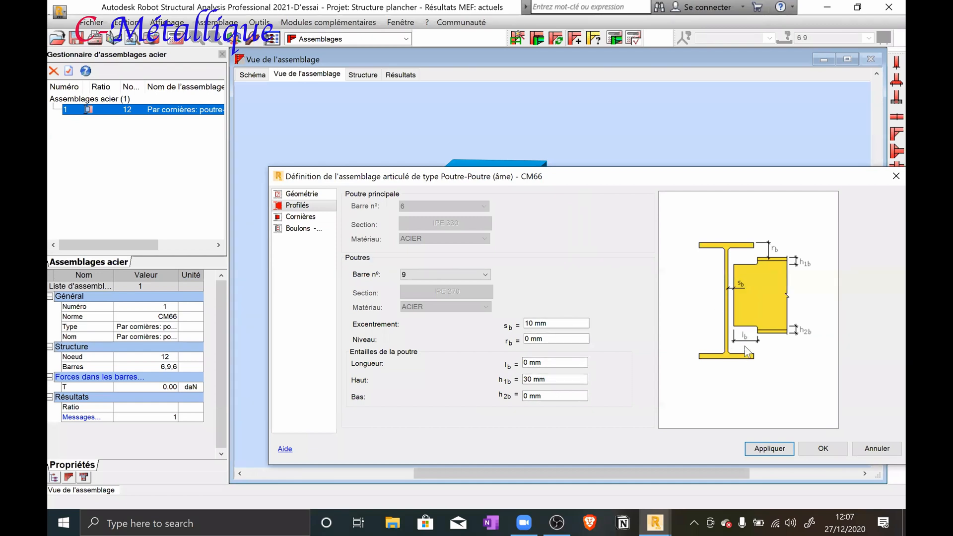
pyautogui.click(553, 362)
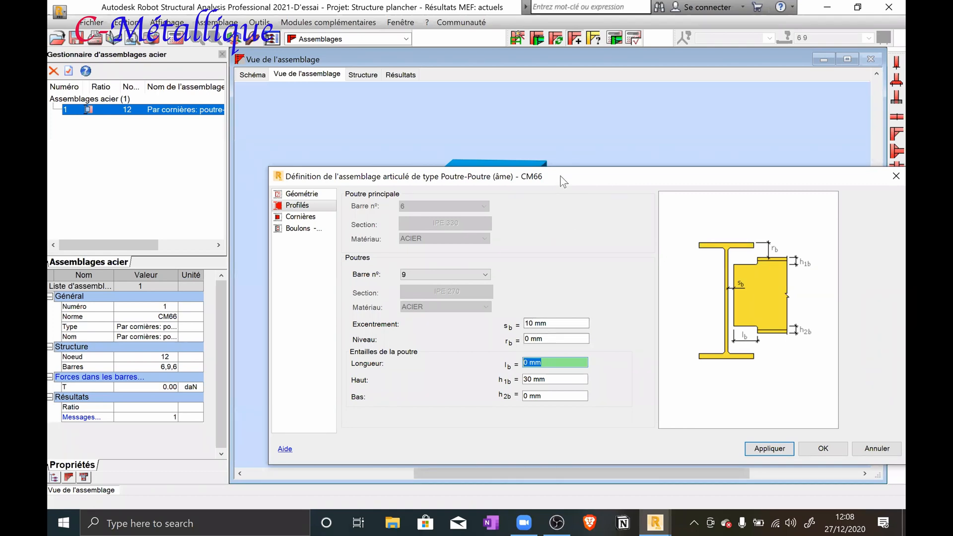
pyautogui.moveTo(555, 188); pyautogui.dragTo(551, 376)
pyautogui.moveTo(548, 248); pyautogui.dragTo(494, 170, button='middle')
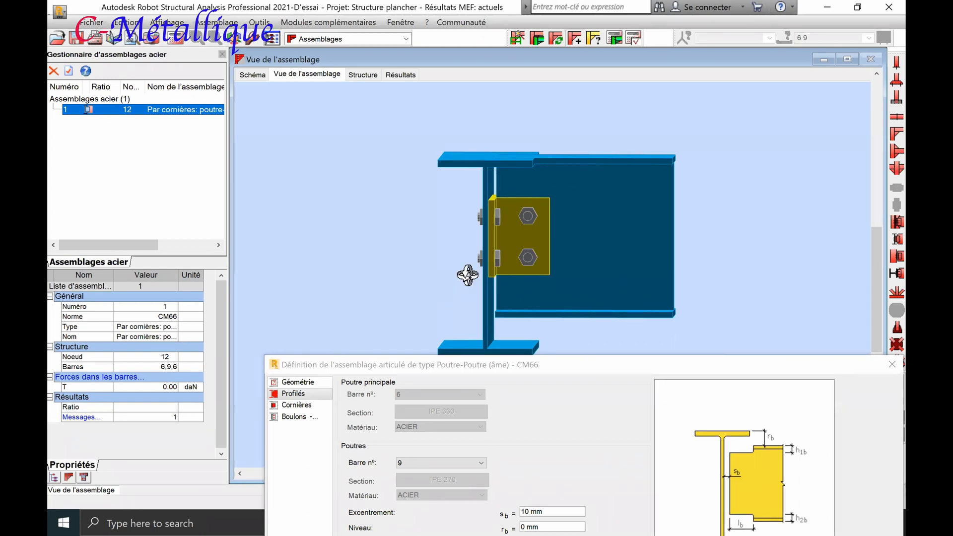
# Look up the IPE 330 section in the profile catalogue and examine its flange, web and width dimensions
pyautogui.click(359, 23)
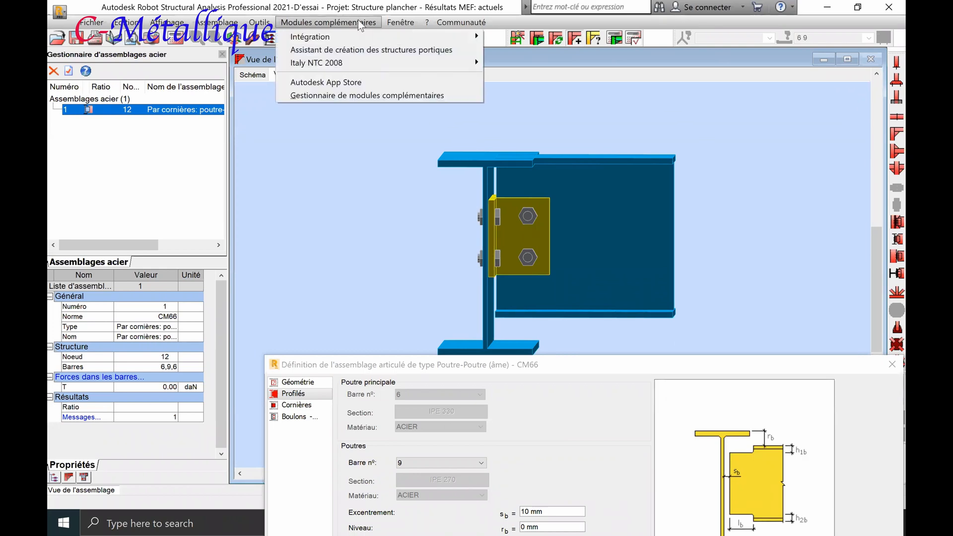
pyautogui.moveTo(260, 22)
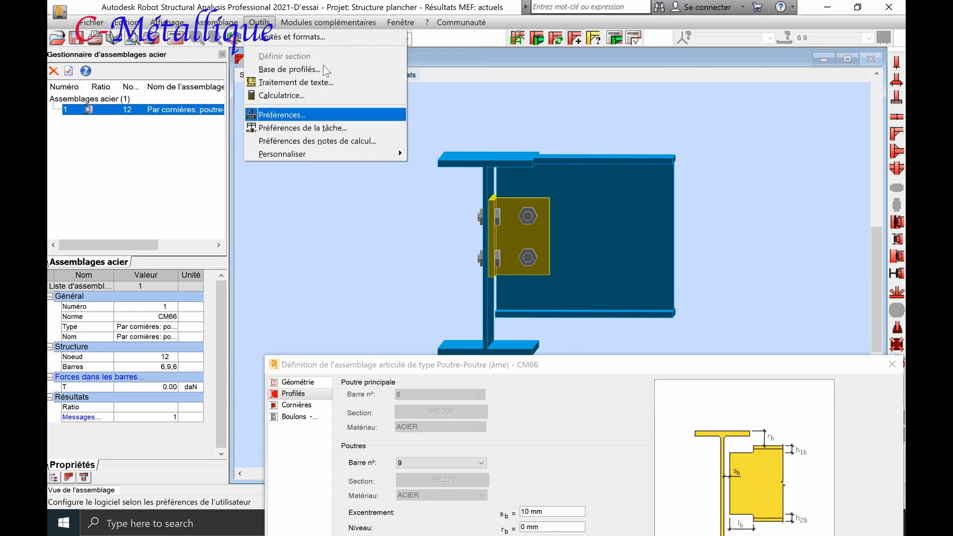
pyautogui.moveTo(396, 23)
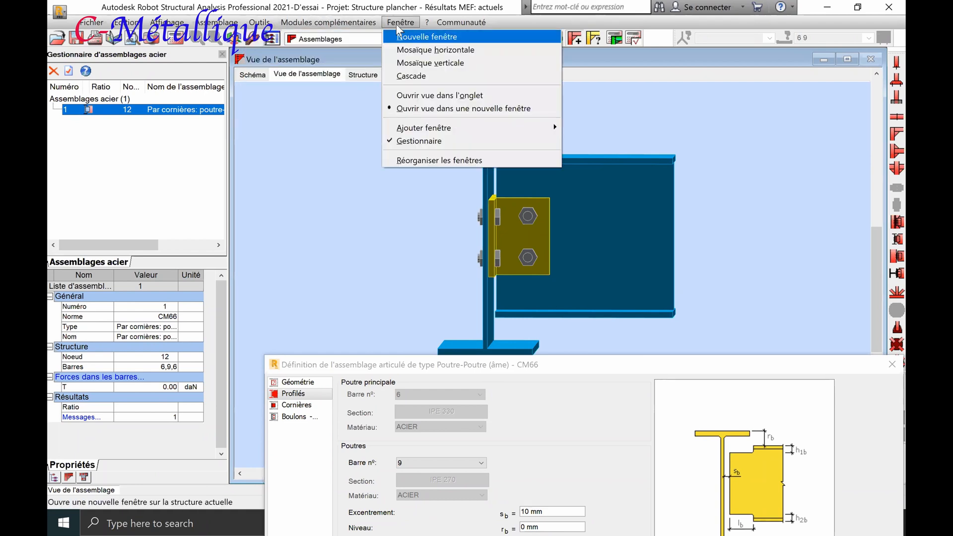
pyautogui.moveTo(328, 23)
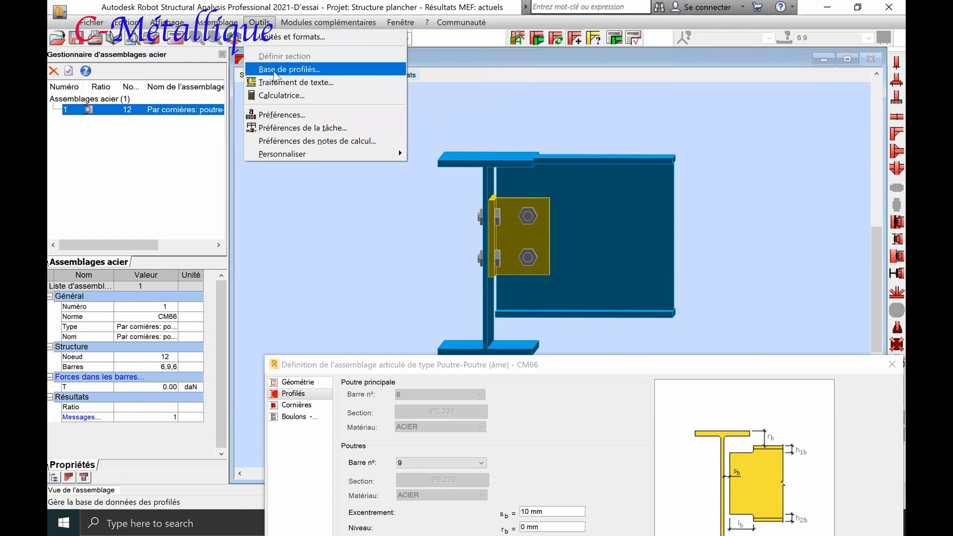
pyautogui.click(288, 69)
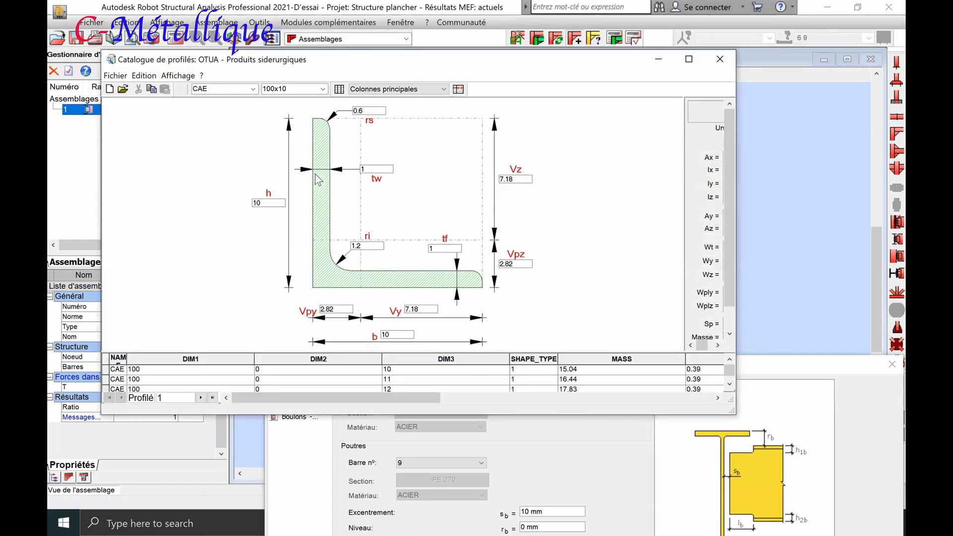
pyautogui.click(252, 89)
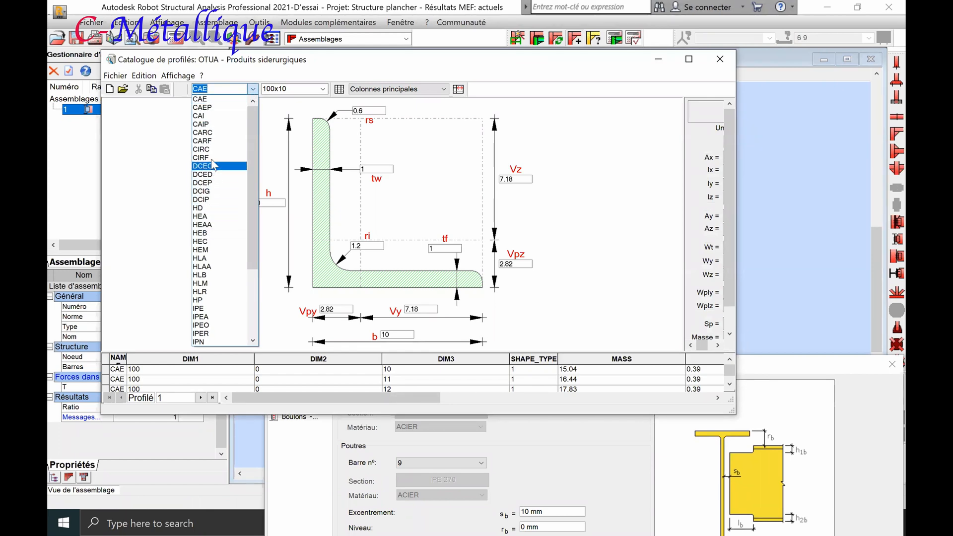
pyautogui.scroll(-1, 214, 175)
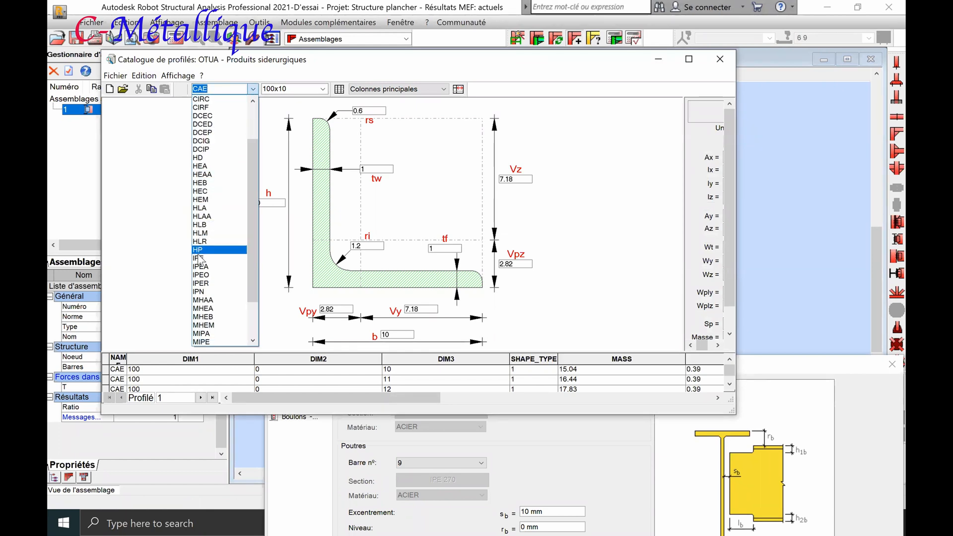
pyautogui.click(201, 261)
pyautogui.click(322, 88)
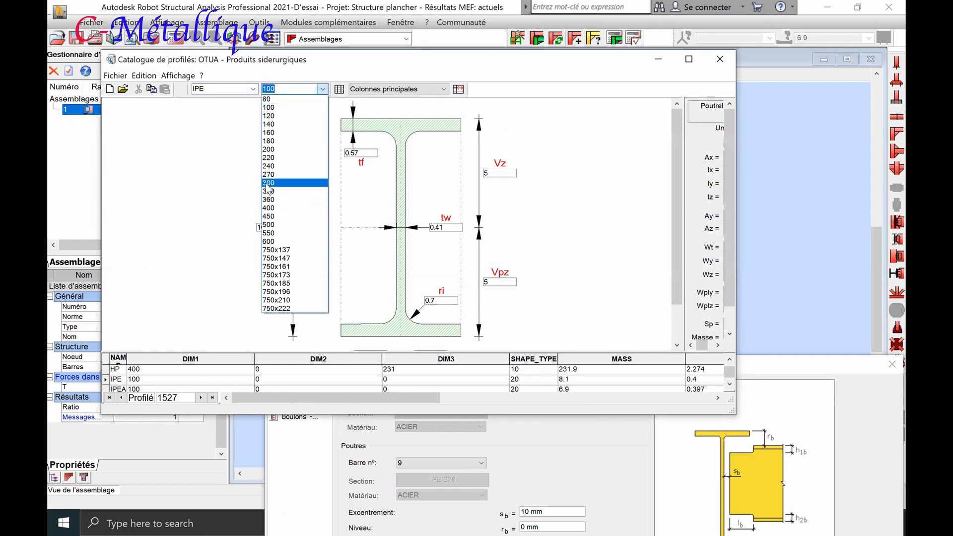
pyautogui.click(268, 191)
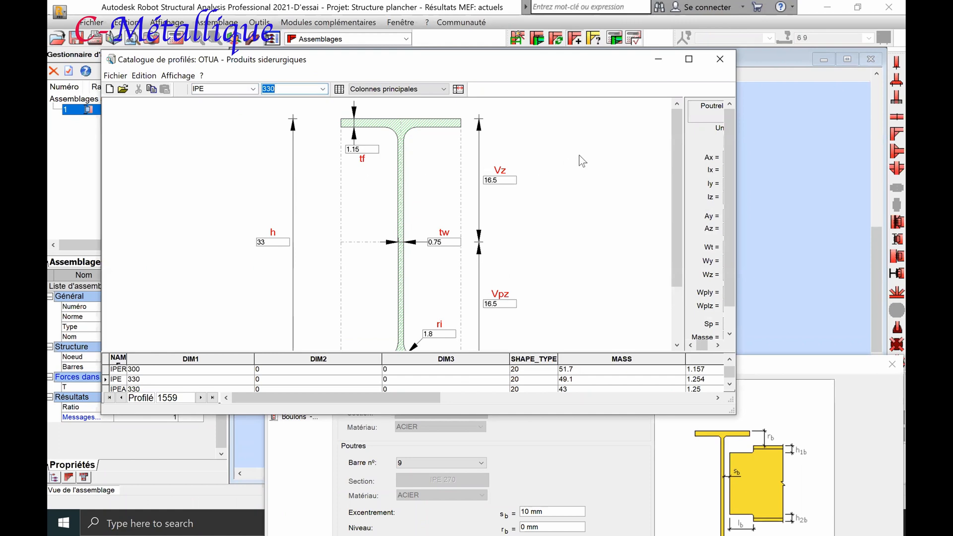
pyautogui.moveTo(673, 175); pyautogui.dragTo(658, 233)
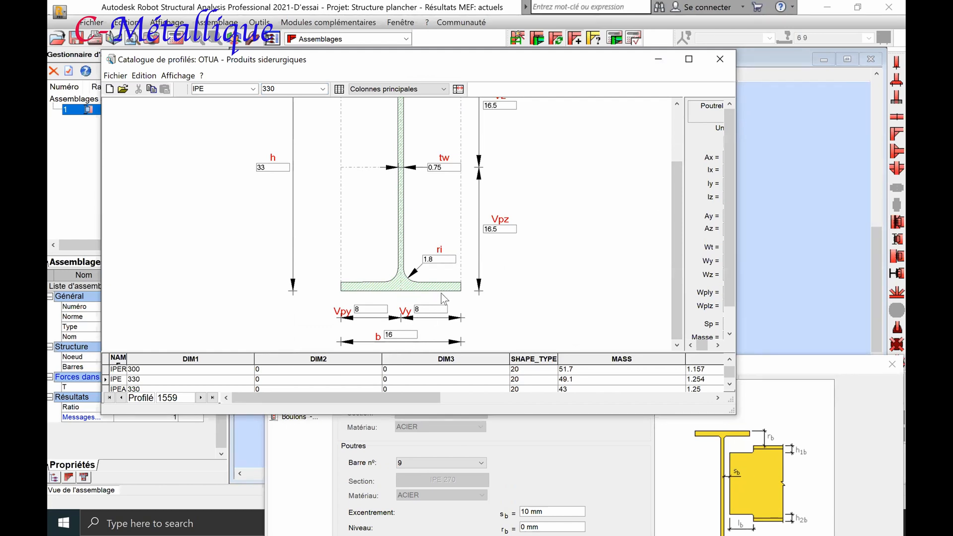
pyautogui.click(874, 252)
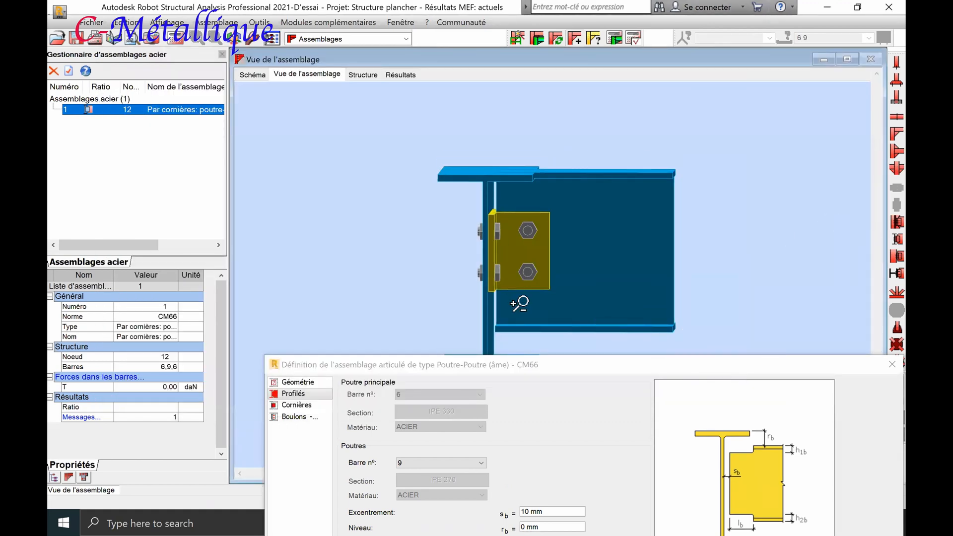
# Reopen the profile catalogue at IPE 330 and check the main beam's dimensions for sizing the joist notch
pyautogui.click(473, 362)
pyautogui.moveTo(474, 366); pyautogui.dragTo(445, 174)
pyautogui.click(343, 22)
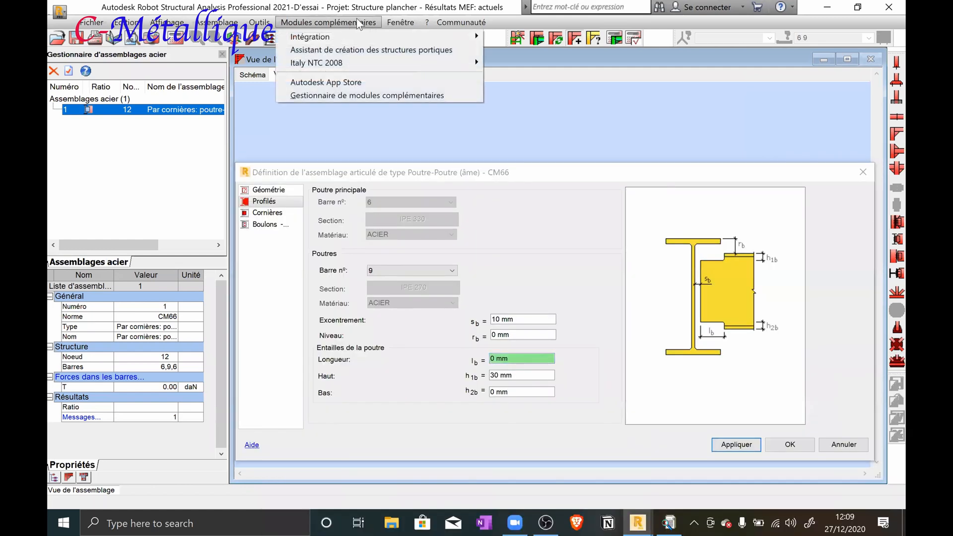
pyautogui.moveTo(260, 23)
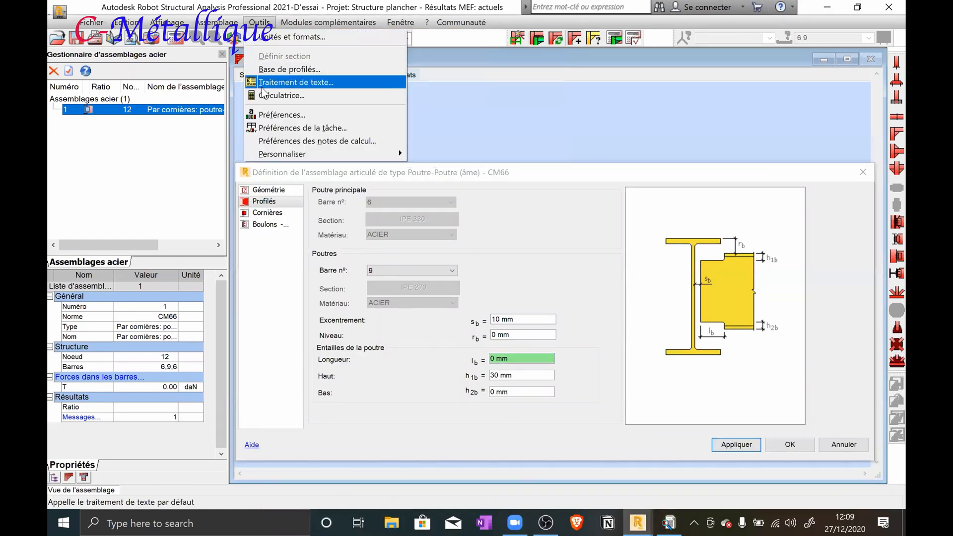
pyautogui.click(271, 70)
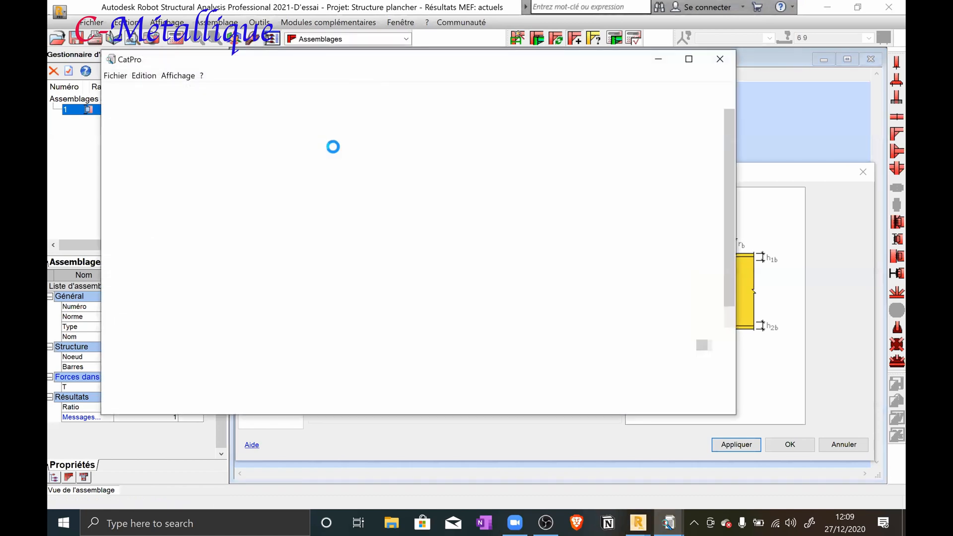
pyautogui.click(253, 89)
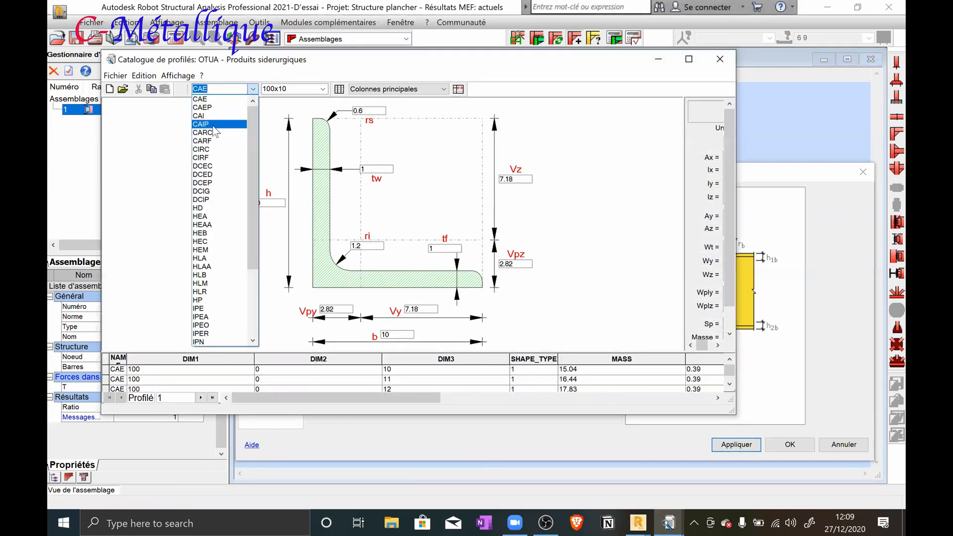
pyautogui.click(212, 308)
pyautogui.click(323, 90)
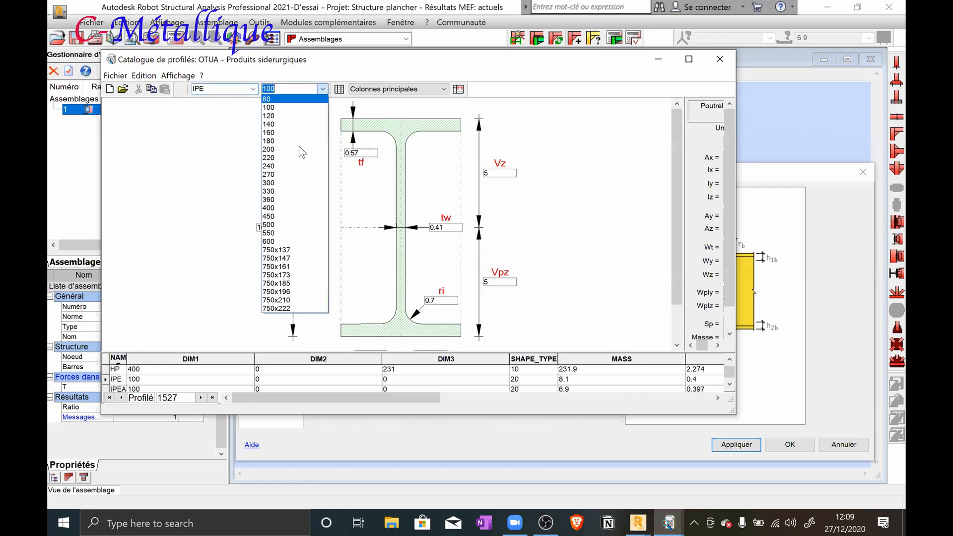
pyautogui.click(295, 188)
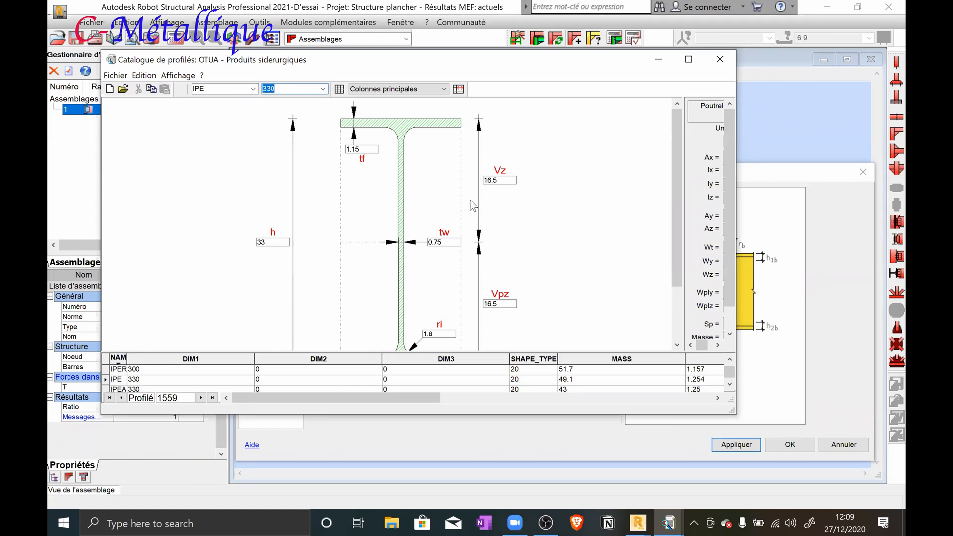
pyautogui.click(721, 65)
# Set the joist's notch length lb to 75 mm and apply it to the connection
pyautogui.moveTo(514, 359); pyautogui.dragTo(481, 358)
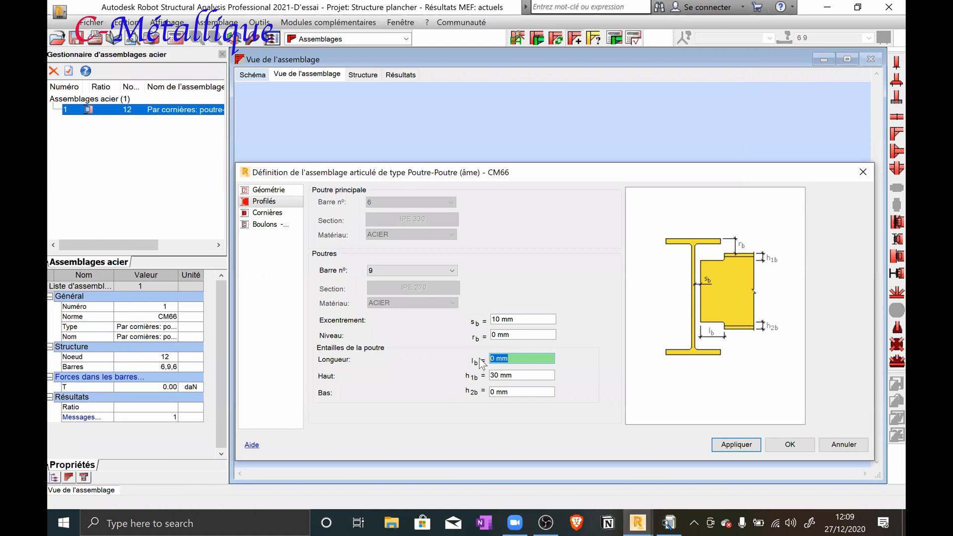
pyautogui.write('75')
pyautogui.click(729, 447)
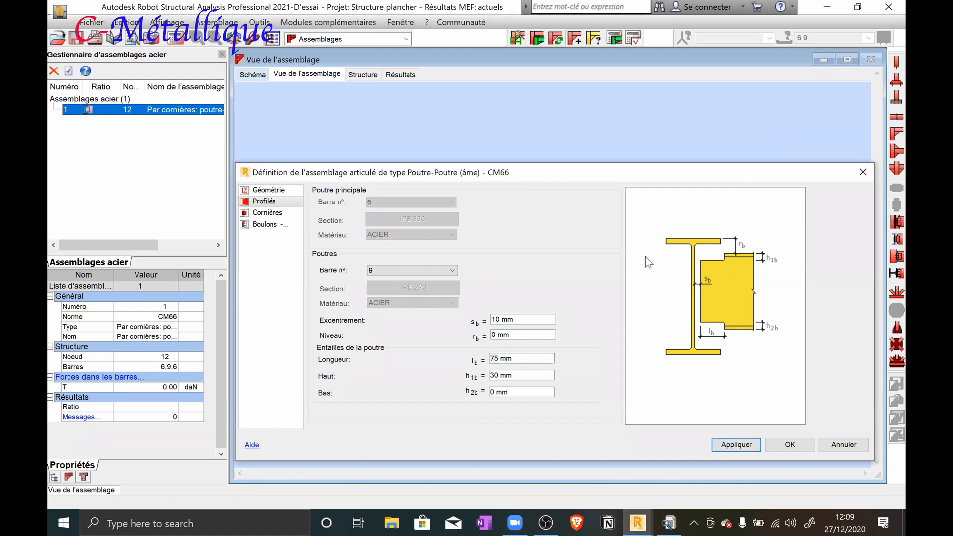
# Examine the notched joist end in the 3D view and review the joist's notch height and level parameters
pyautogui.moveTo(600, 170); pyautogui.dragTo(582, 348)
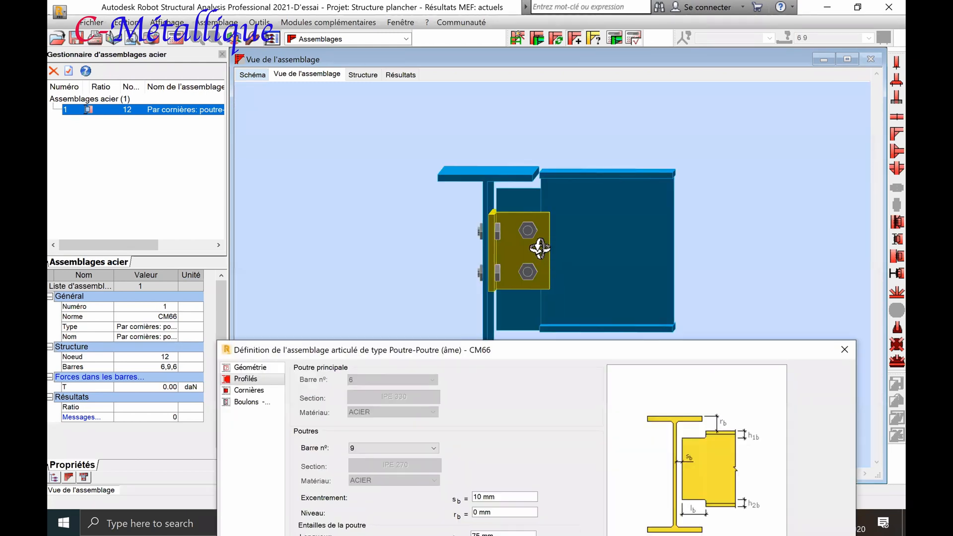
pyautogui.moveTo(549, 231)
pyautogui.mouseDown()
pyautogui.moveTo(564, 206)
pyautogui.moveTo(547, 220)
pyautogui.mouseUp()
pyautogui.moveTo(531, 309); pyautogui.dragTo(531, 313)
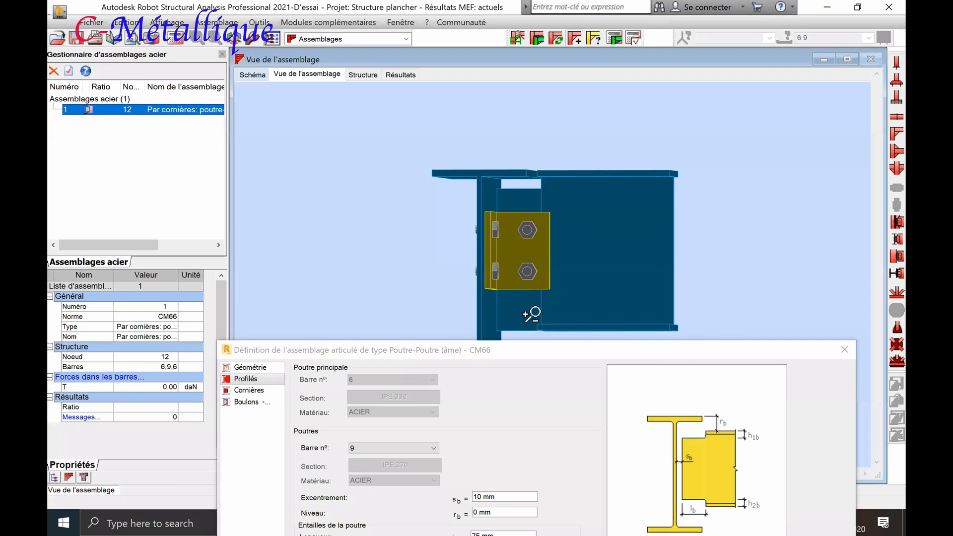
pyautogui.click(531, 347)
pyautogui.moveTo(534, 349); pyautogui.dragTo(576, 169)
pyautogui.click(531, 375)
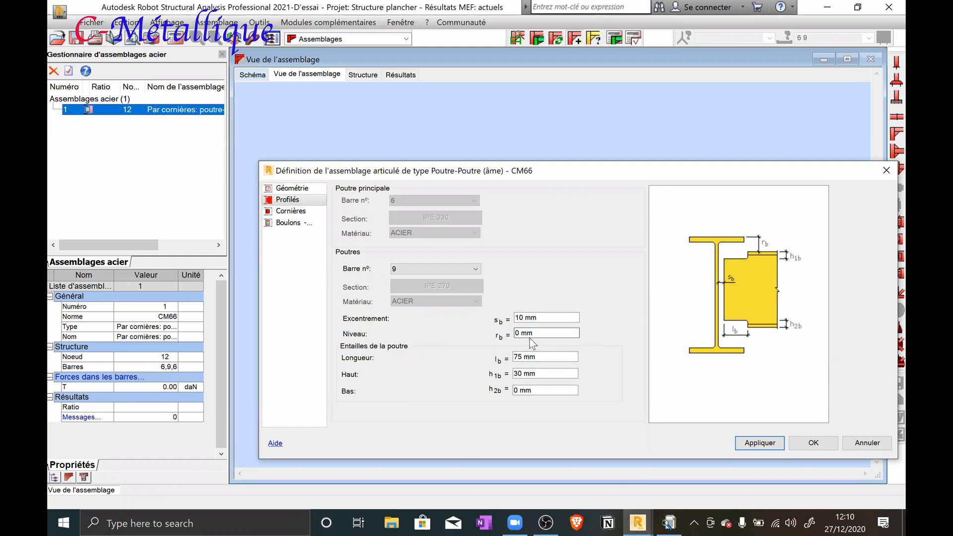
pyautogui.click(527, 374)
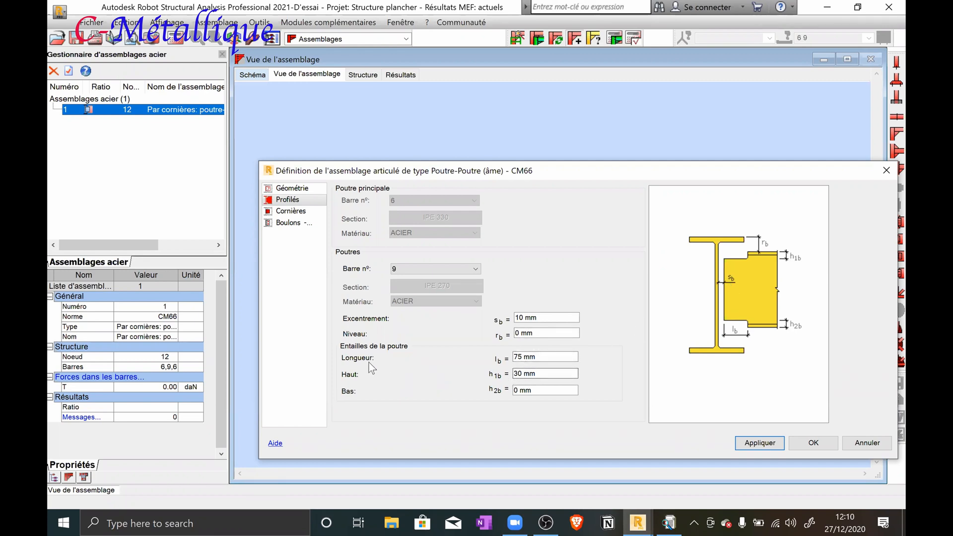
pyautogui.click(525, 374)
pyautogui.click(530, 332)
# Set the connection angles' length la to 220 mm, apply it and inspect the angles in the 3D view
pyautogui.moveTo(573, 168); pyautogui.dragTo(462, 159)
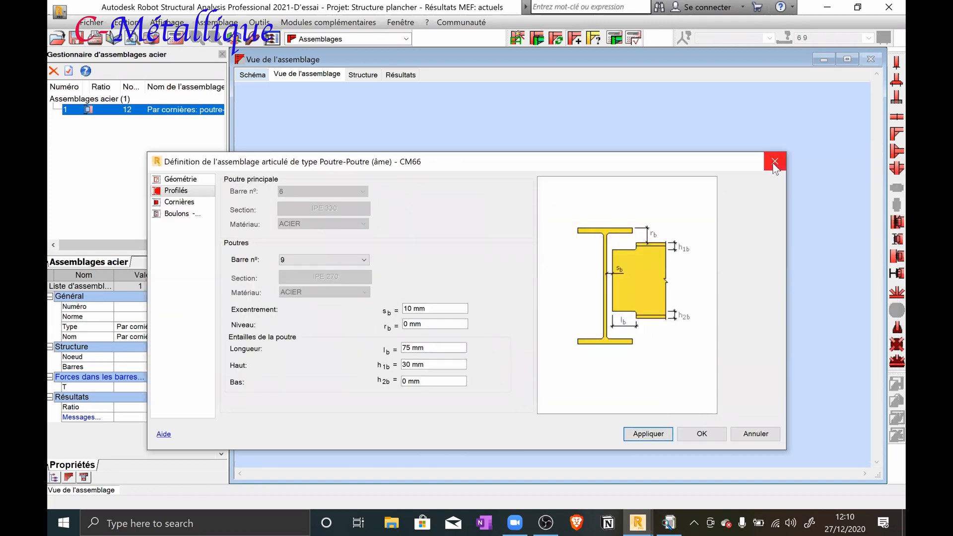
pyautogui.click(171, 202)
pyautogui.click(370, 247)
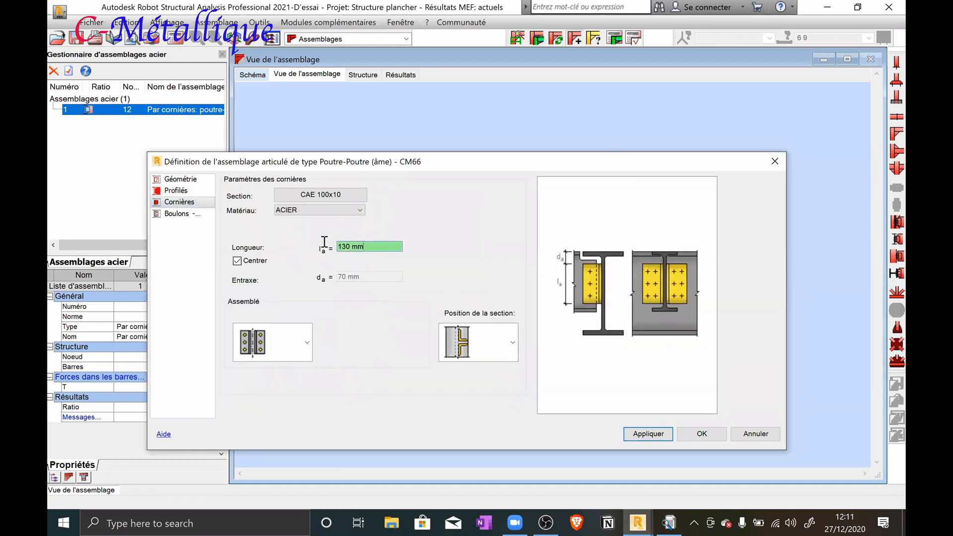
pyautogui.write('220')
pyautogui.click(640, 435)
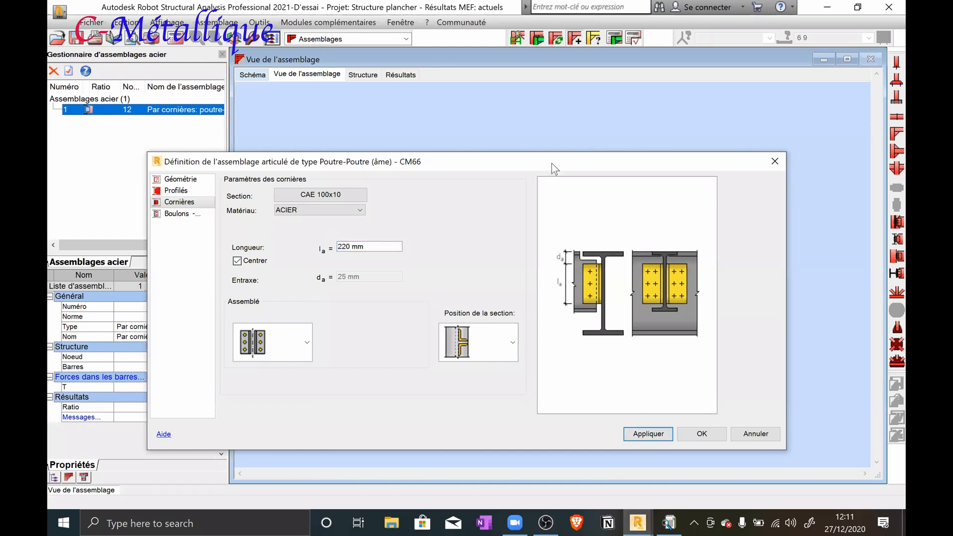
pyautogui.moveTo(552, 163); pyautogui.dragTo(631, 324)
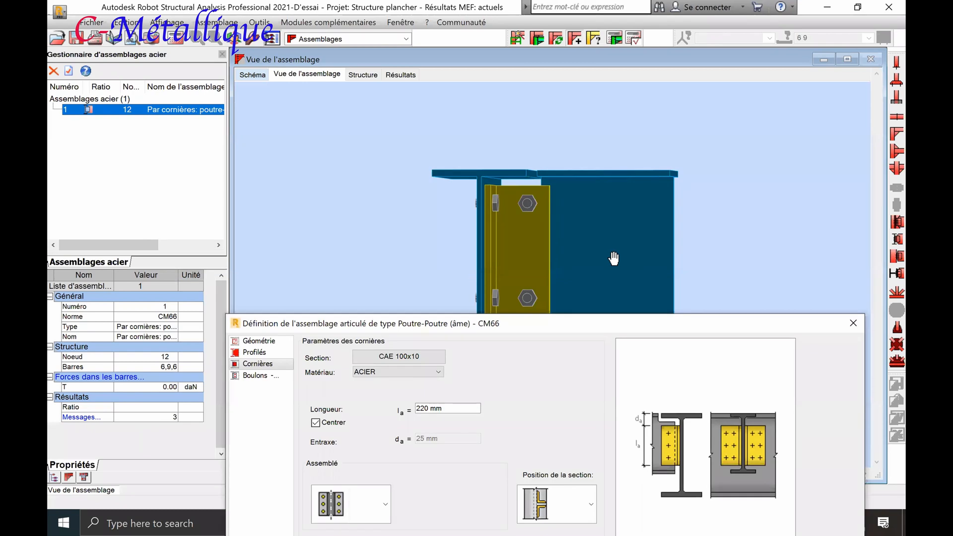
pyautogui.moveTo(614, 263); pyautogui.dragTo(632, 255)
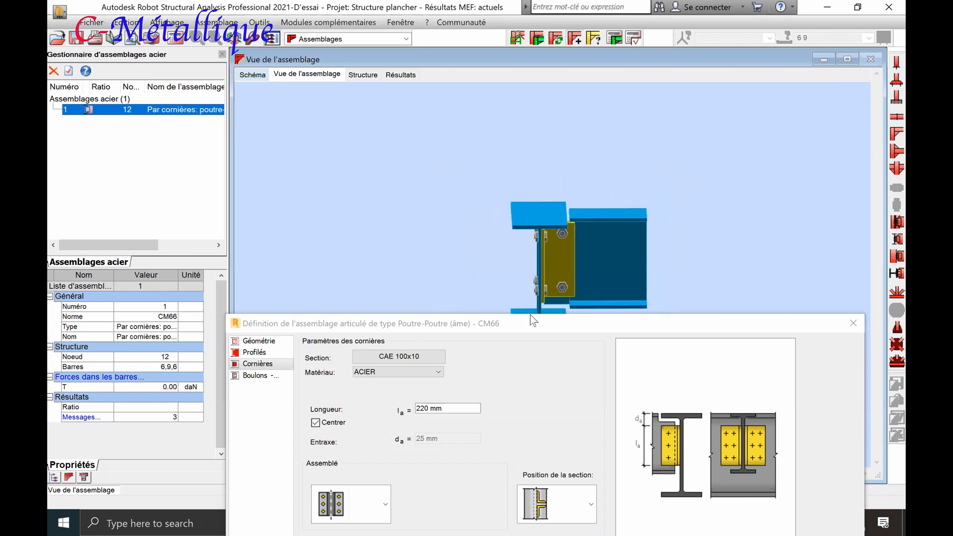
# Add the CAE 50x5 equal-leg angle from the French CAE family to the section list and assign it to the connection angles
pyautogui.moveTo(517, 323); pyautogui.dragTo(551, 249)
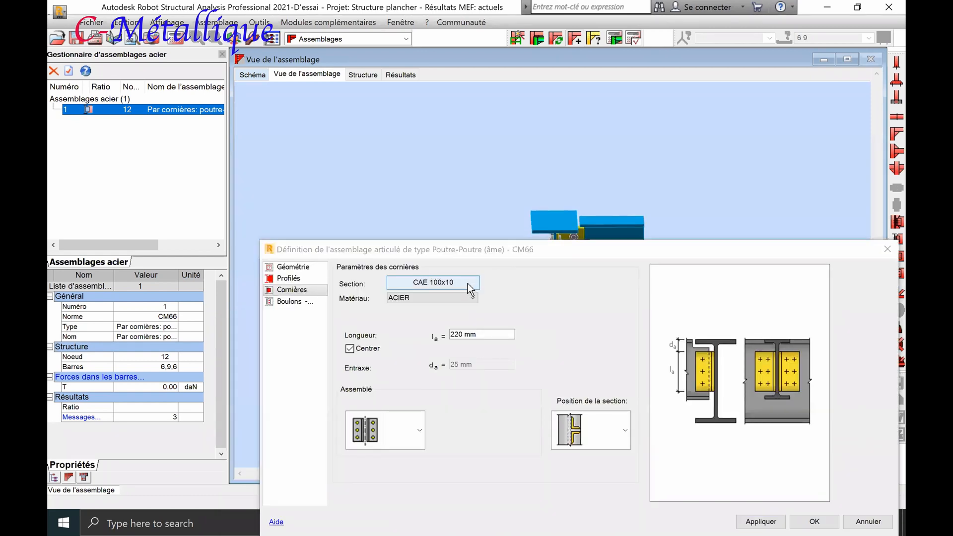
pyautogui.click(466, 284)
pyautogui.click(523, 385)
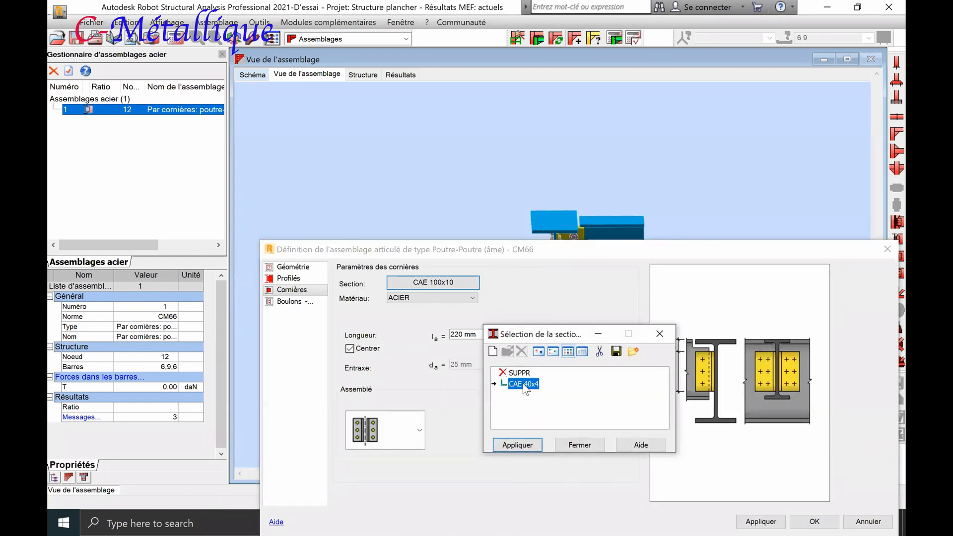
pyautogui.click(493, 354)
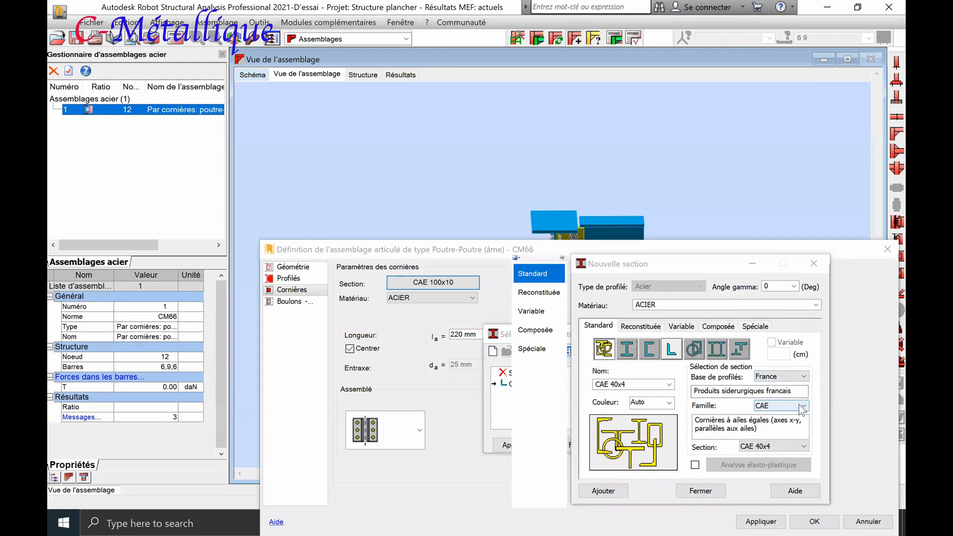
pyautogui.click(804, 406)
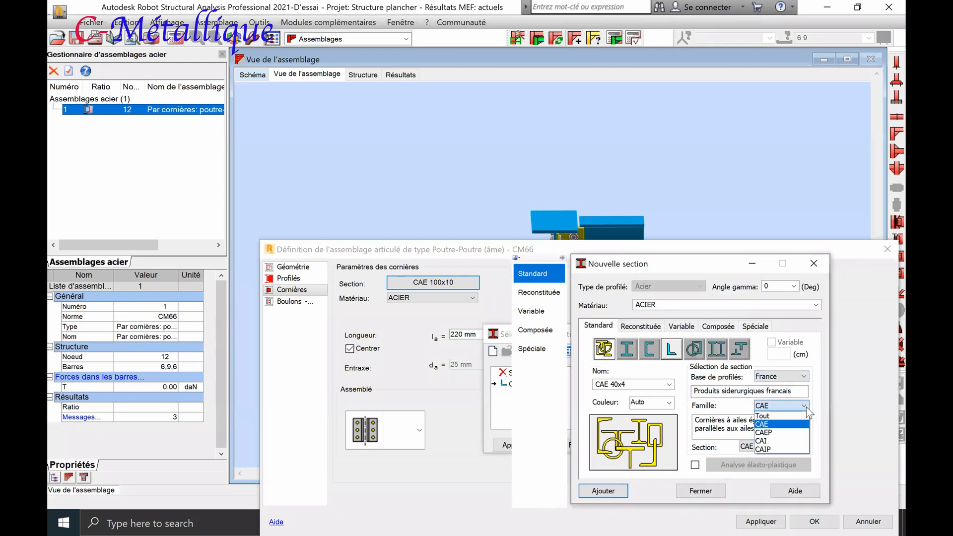
pyautogui.click(774, 424)
pyautogui.click(775, 446)
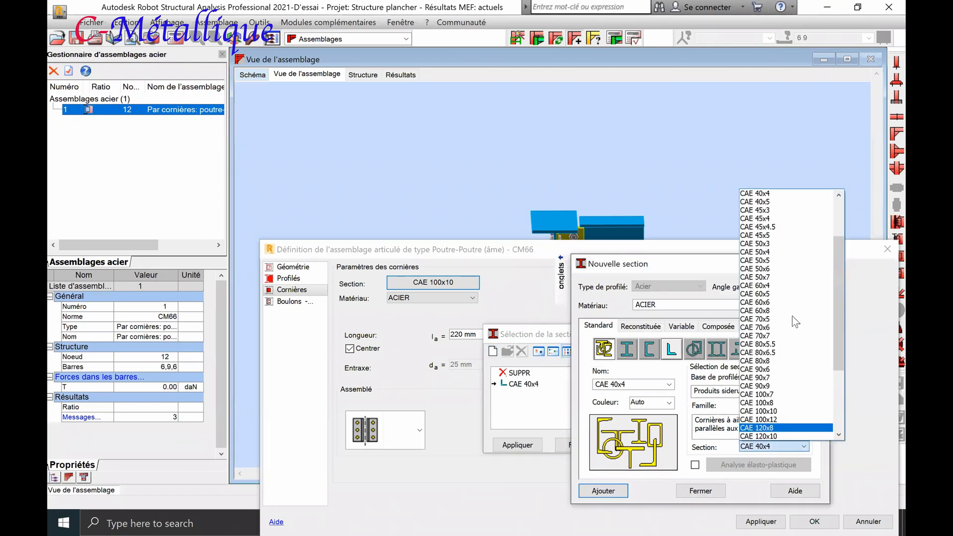
pyautogui.click(773, 263)
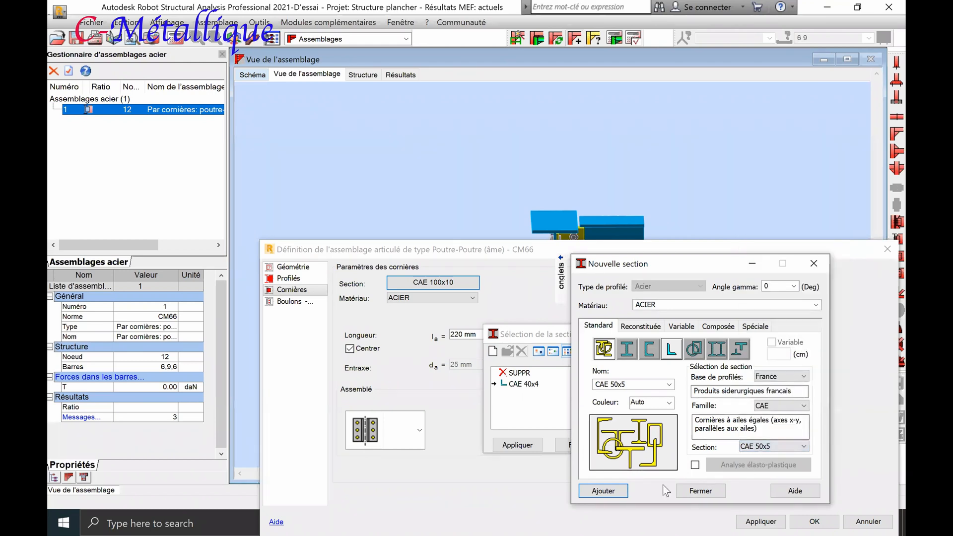
pyautogui.click(608, 490)
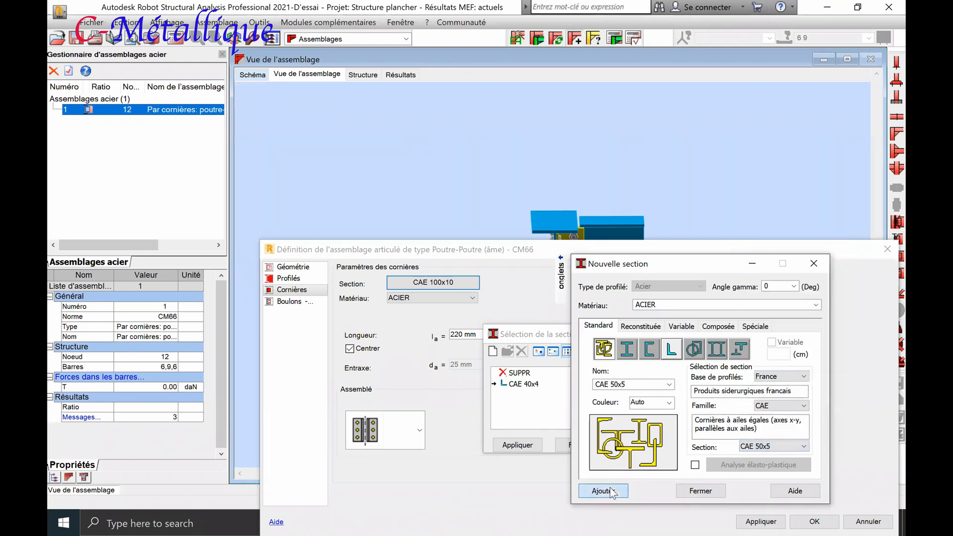
pyautogui.click(700, 491)
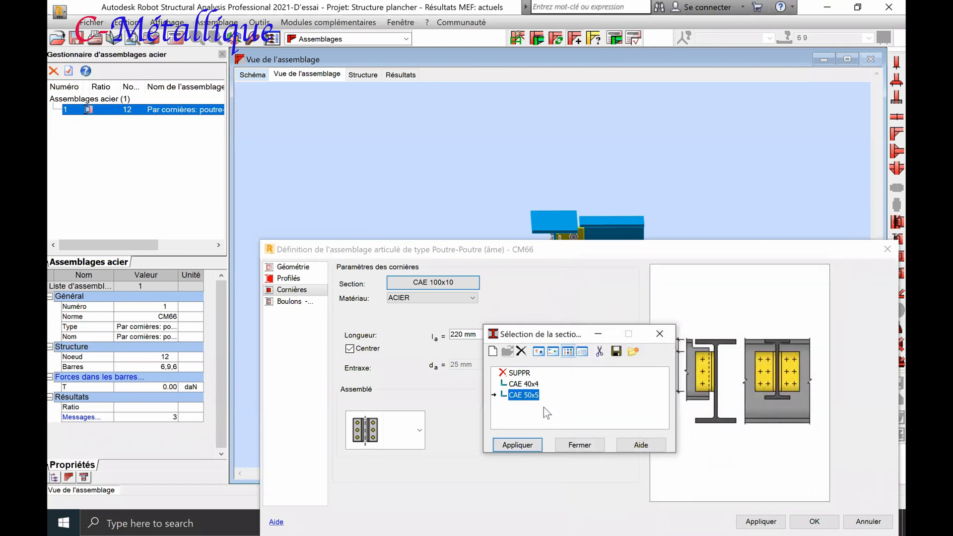
pyautogui.click(533, 442)
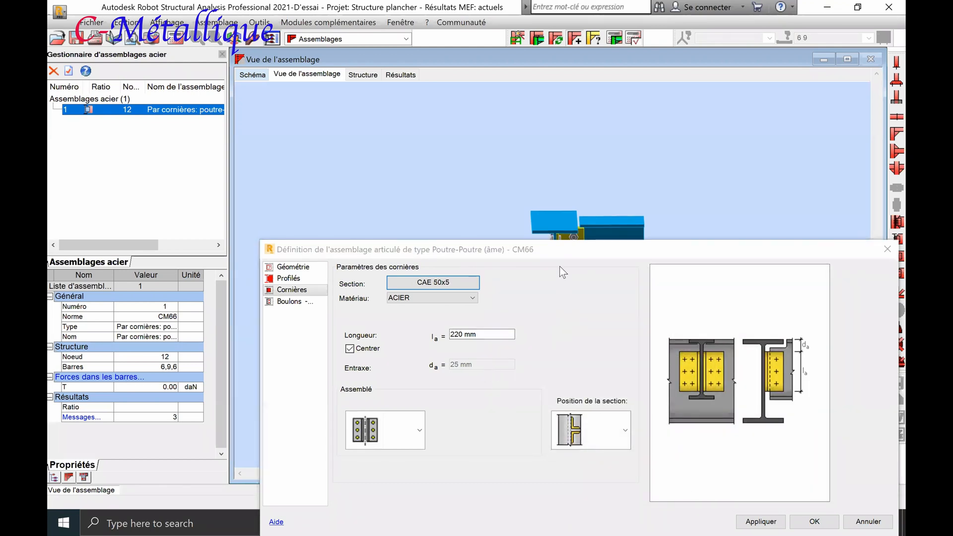
# Examine the connection angles, bolts and notched joist end in the 3D view
pyautogui.click(564, 254)
pyautogui.moveTo(565, 254); pyautogui.dragTo(517, 372)
pyautogui.keyDown('shift'); pyautogui.moveTo(604, 297); pyautogui.dragTo(593, 267, button='middle'); pyautogui.keyUp('shift')
pyautogui.scroll(3, 567, 274)
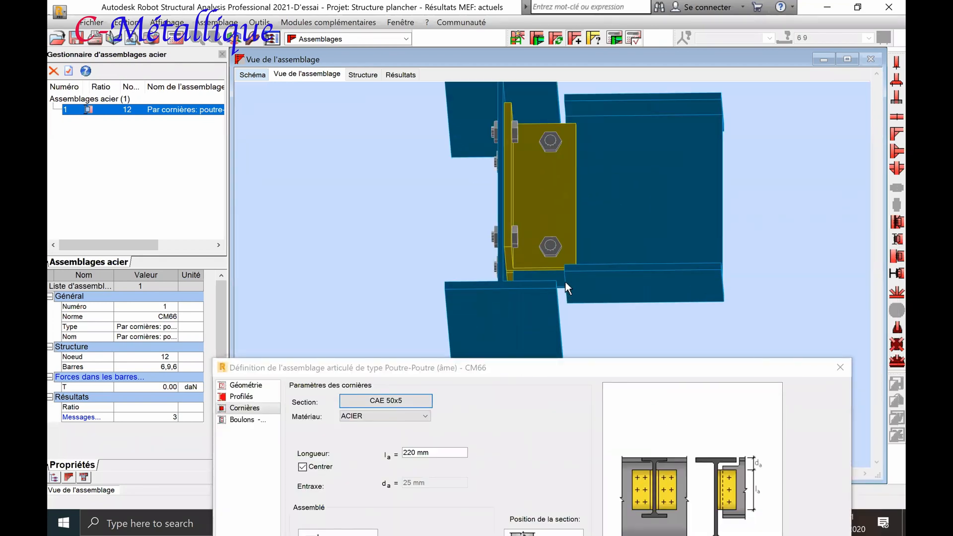
pyautogui.scroll(-2, 566, 271)
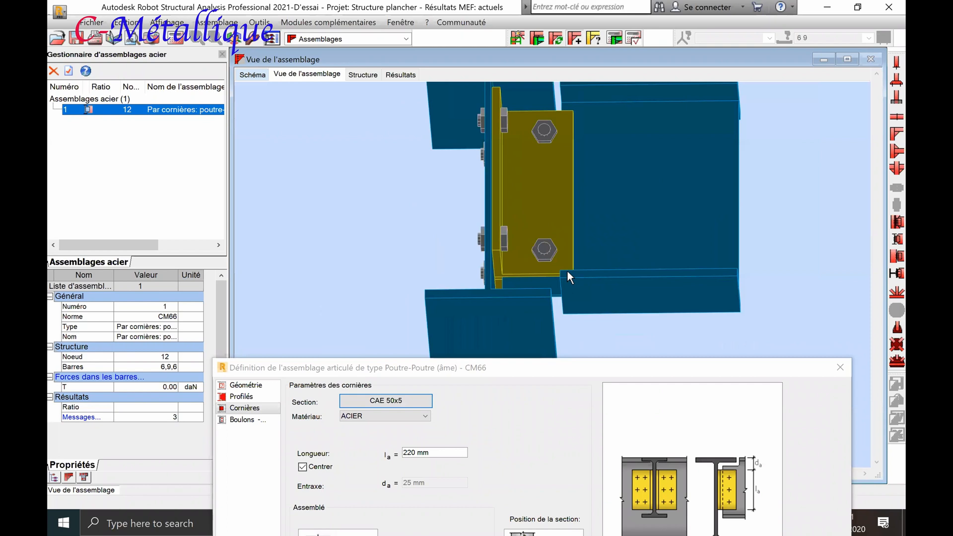
pyautogui.scroll(-2, 570, 263)
pyautogui.keyDown('shift'); pyautogui.moveTo(577, 249); pyautogui.dragTo(570, 269, button='middle'); pyautogui.keyUp('shift')
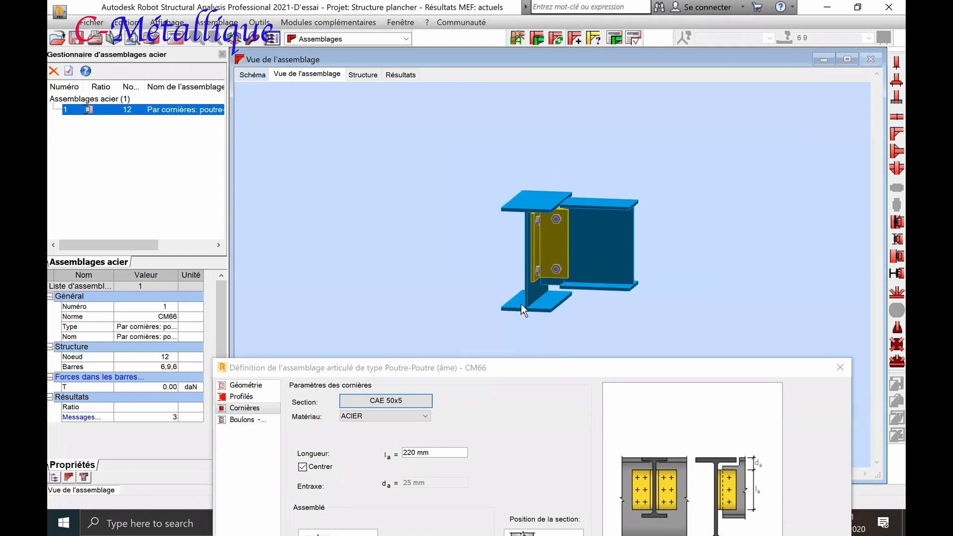
pyautogui.click(500, 368)
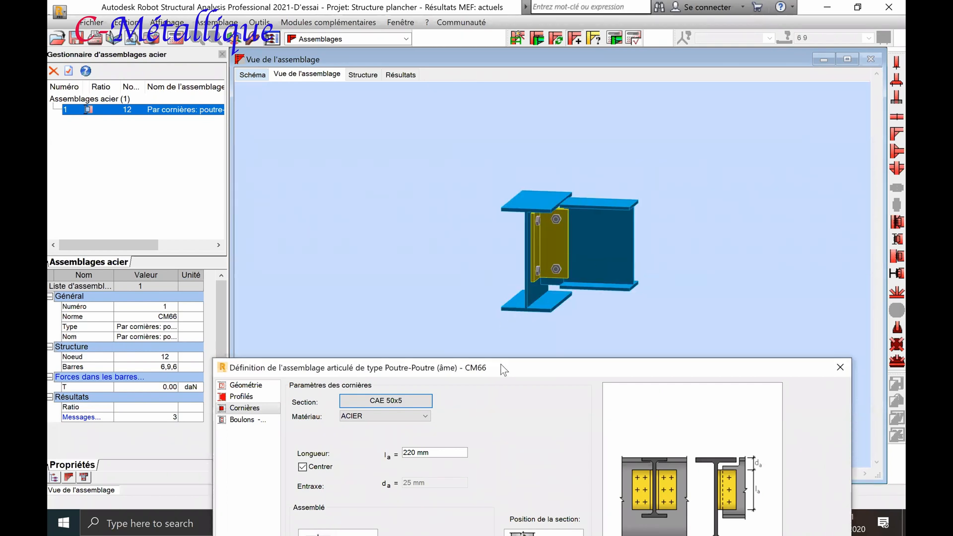
pyautogui.moveTo(503, 369); pyautogui.dragTo(516, 159)
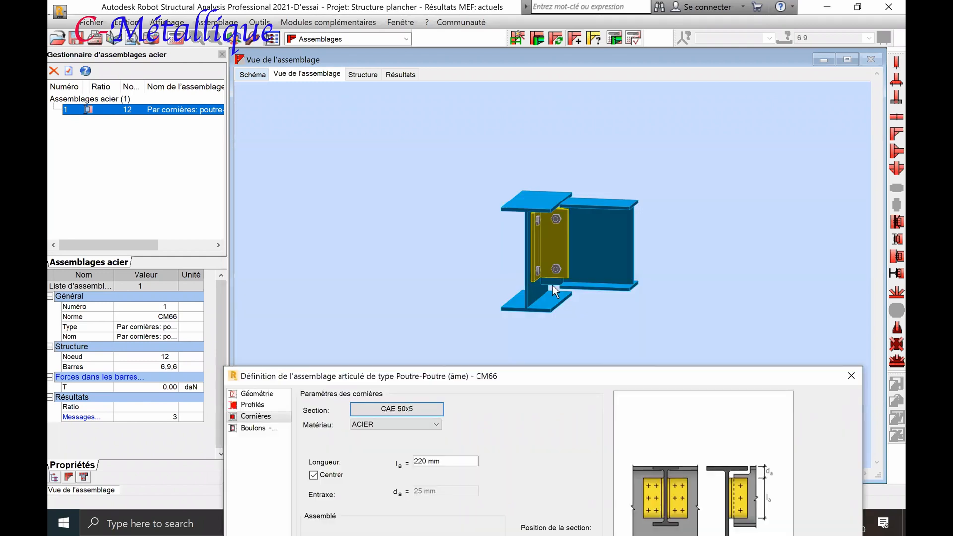
pyautogui.scroll(5, 559, 293)
pyautogui.scroll(-5, 560, 293)
# Review the joist's offset and notch parameters, and the connection angles' section and length
pyautogui.click(254, 406)
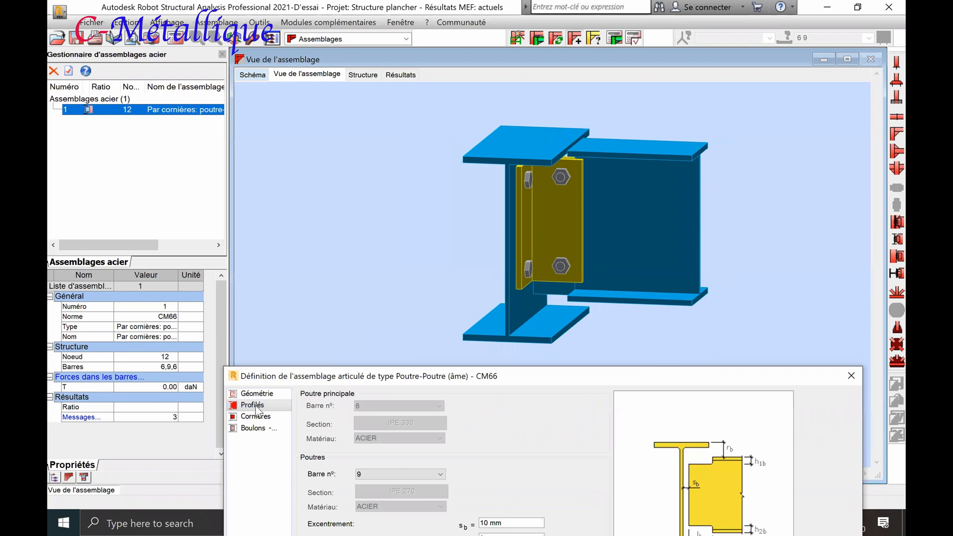
pyautogui.moveTo(440, 378); pyautogui.dragTo(446, 179)
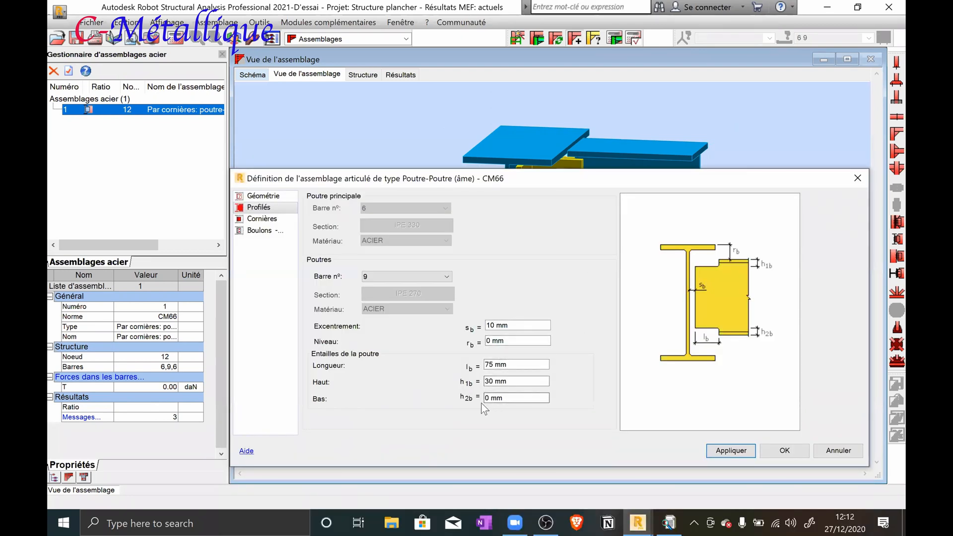
pyautogui.click(268, 219)
pyautogui.click(265, 209)
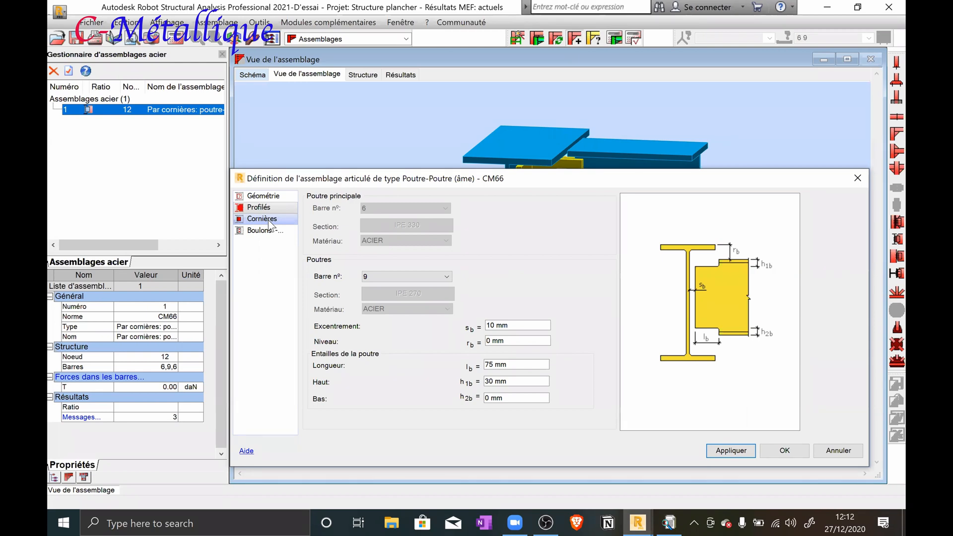
pyautogui.click(263, 219)
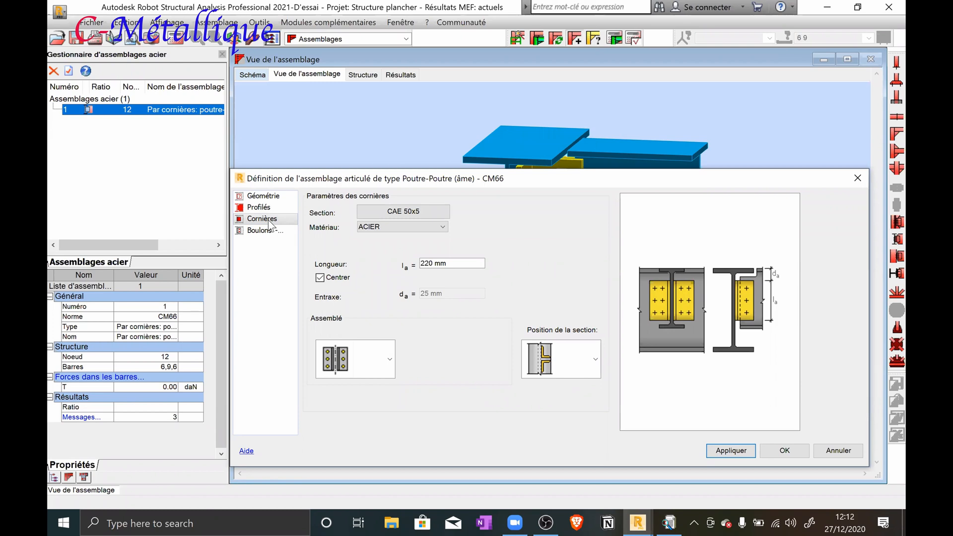
# Configure the bolts on the supporting beam as M16, class 4.6, with the shear plane through the threaded part
pyautogui.click(272, 230)
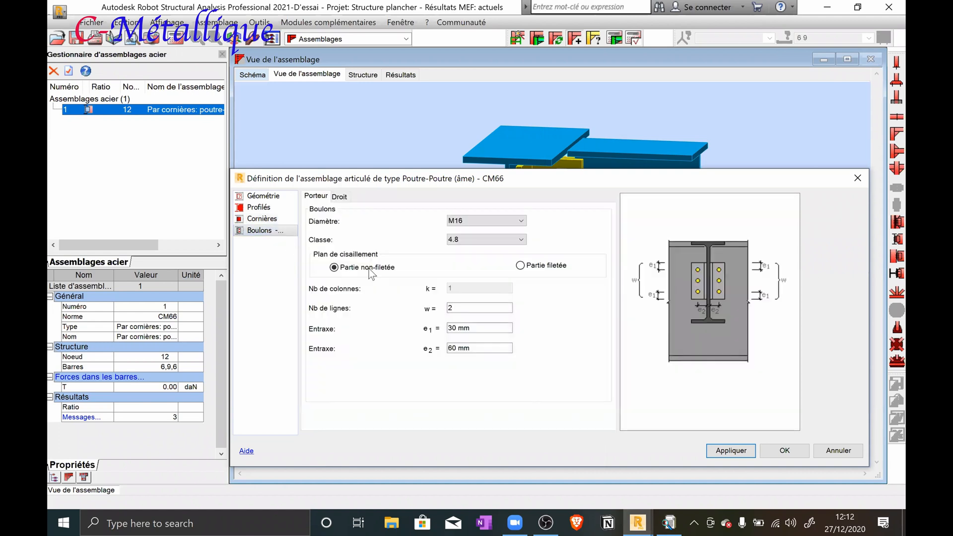
pyautogui.click(496, 219)
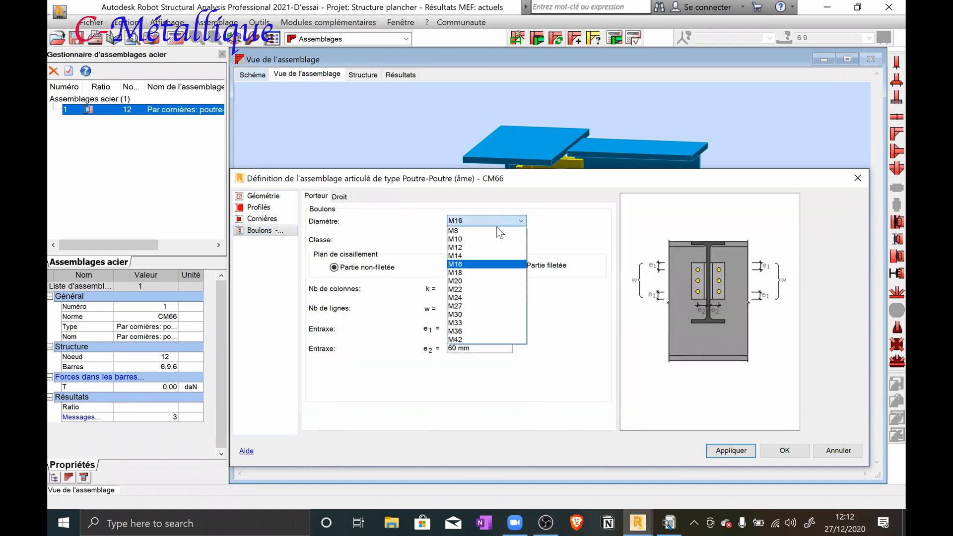
pyautogui.click(474, 264)
pyautogui.click(517, 239)
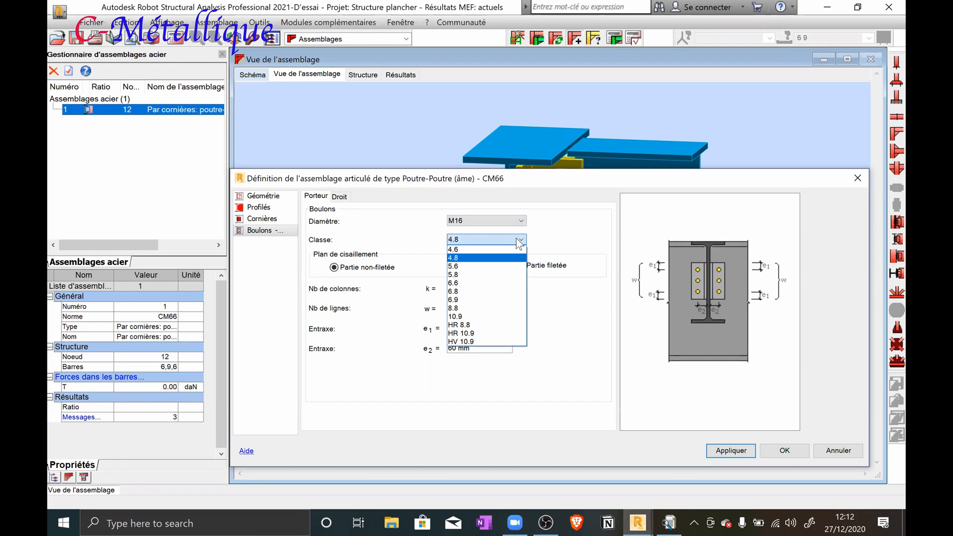
pyautogui.click(501, 249)
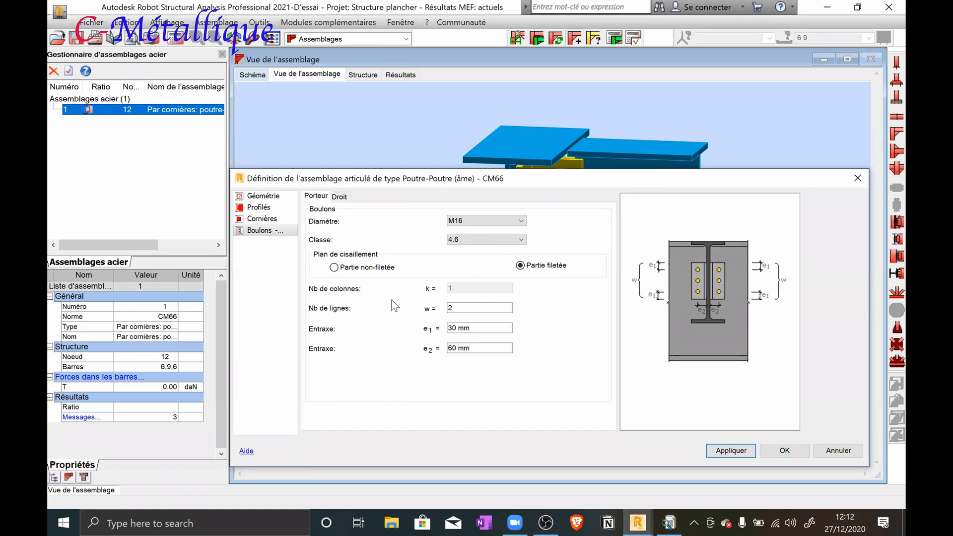
# Set the supporting beam's bolts to 3 rows with an e2 spacing of 80 mm
pyautogui.doubleClick(451, 308)
pyautogui.write('3')
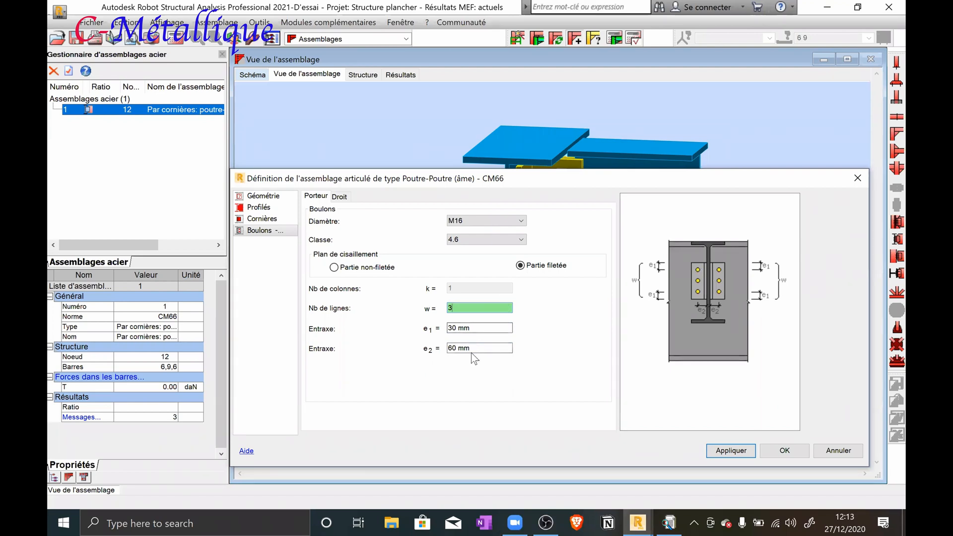
pyautogui.click(448, 347)
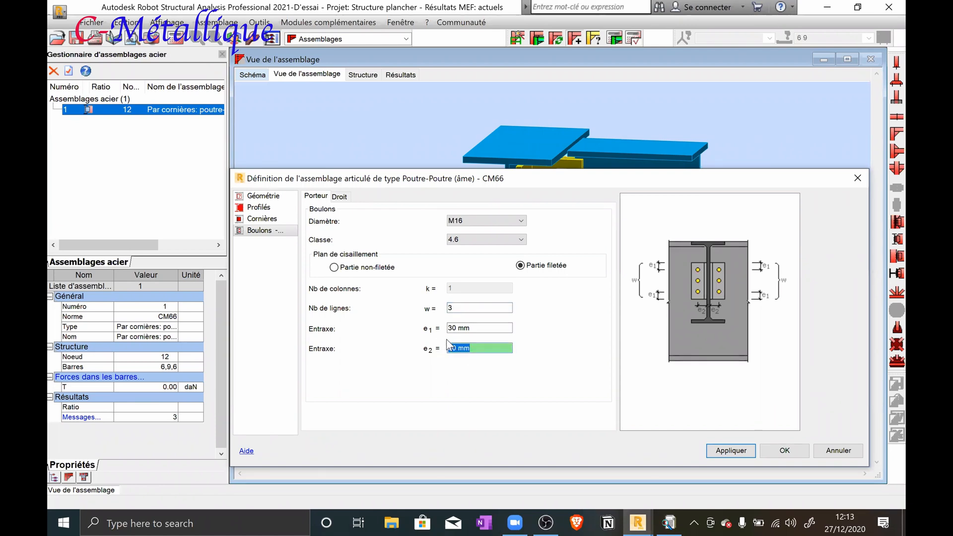
pyautogui.write('80')
# Set the right-hand joist's bolts to 3 rows with an e2 spacing of 25 mm
pyautogui.click(340, 197)
pyautogui.doubleClick(461, 306)
pyautogui.write('3')
pyautogui.moveTo(475, 328); pyautogui.dragTo(449, 352)
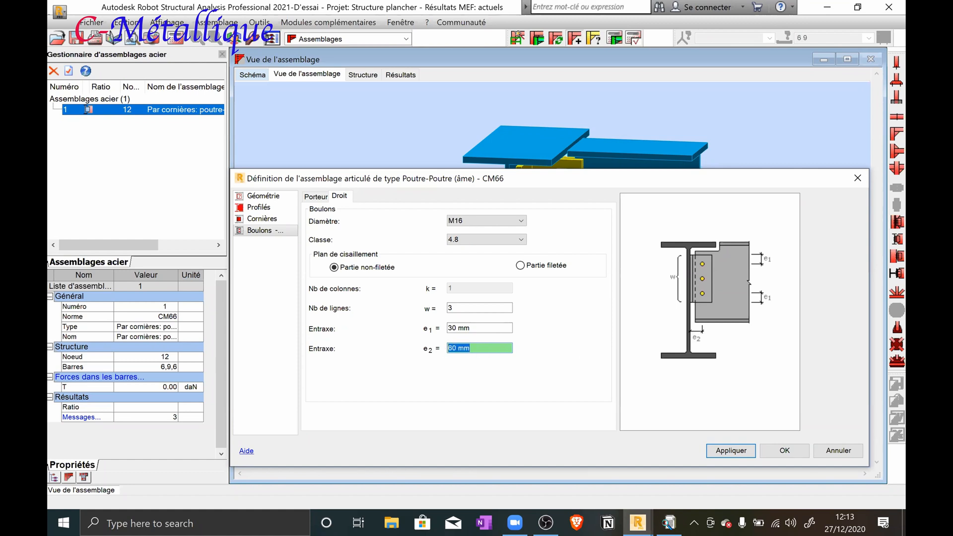
pyautogui.write('25')
# Set the supporting beam's bolt spacing e2 to 25 mm, apply it to the connection and check the 3D view
pyautogui.click(313, 197)
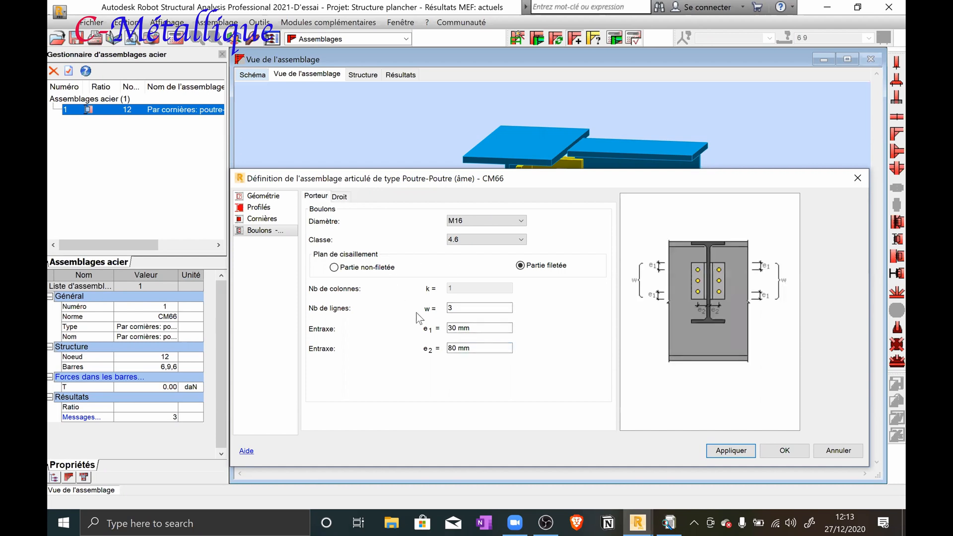
pyautogui.click(472, 348)
pyautogui.write('2')
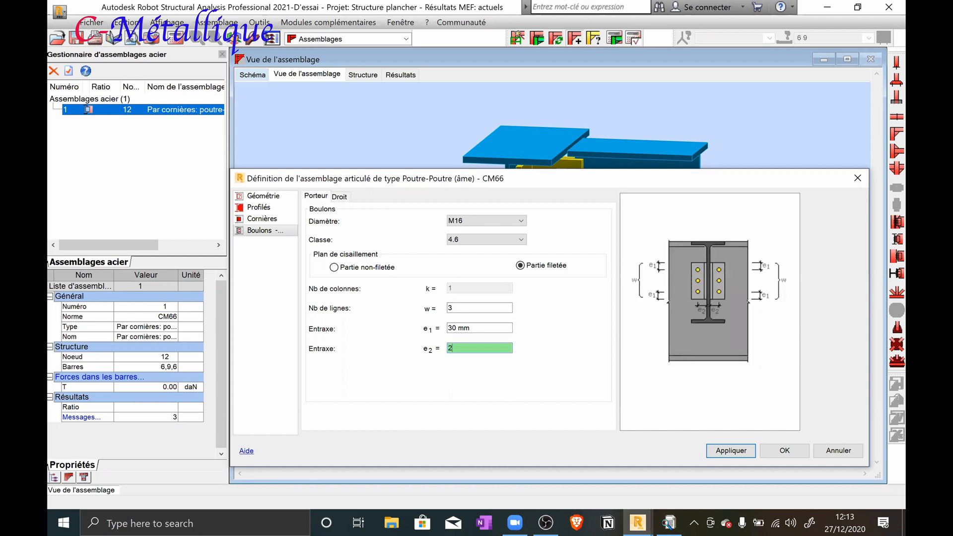
pyautogui.write('5')
pyautogui.click(730, 450)
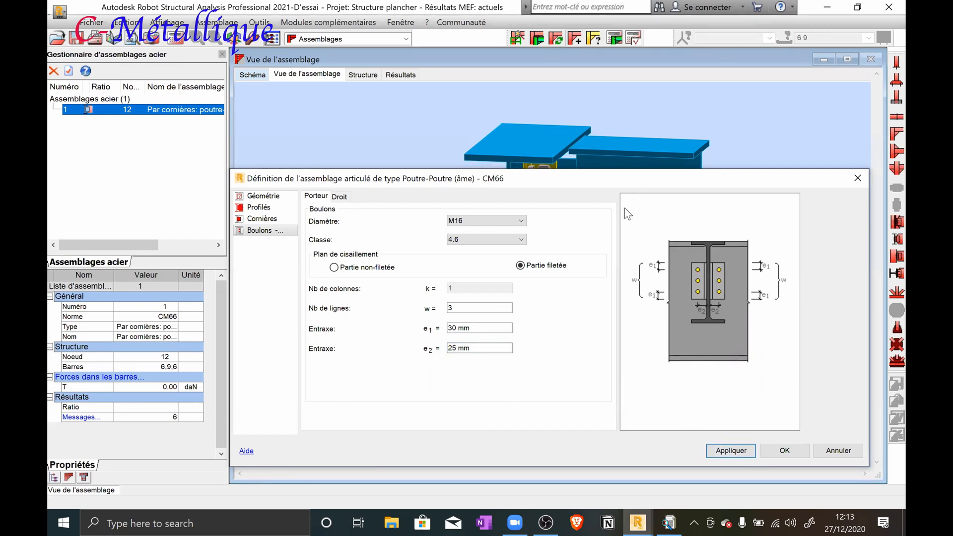
pyautogui.moveTo(634, 184); pyautogui.dragTo(612, 226)
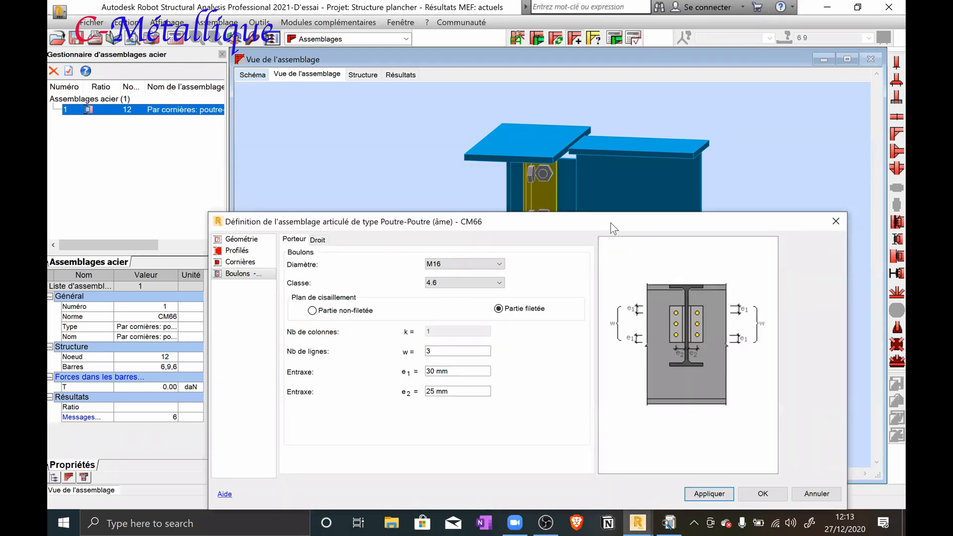
pyautogui.moveTo(618, 209); pyautogui.dragTo(624, 163)
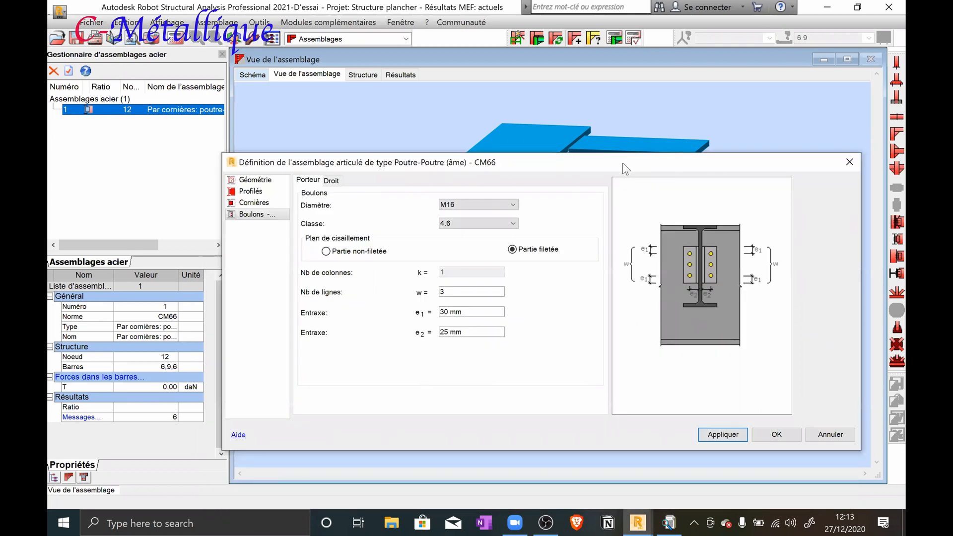
pyautogui.click(515, 522)
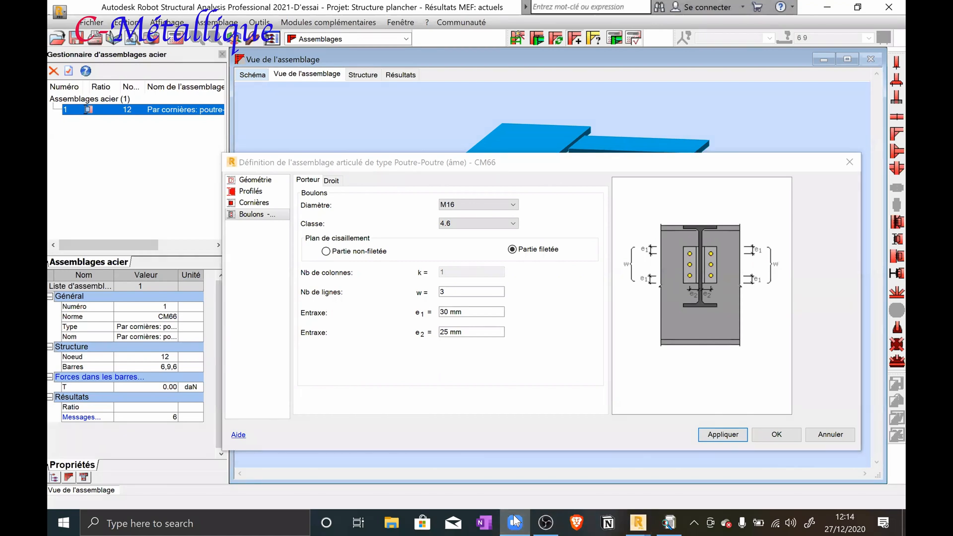
pyautogui.click(514, 521)
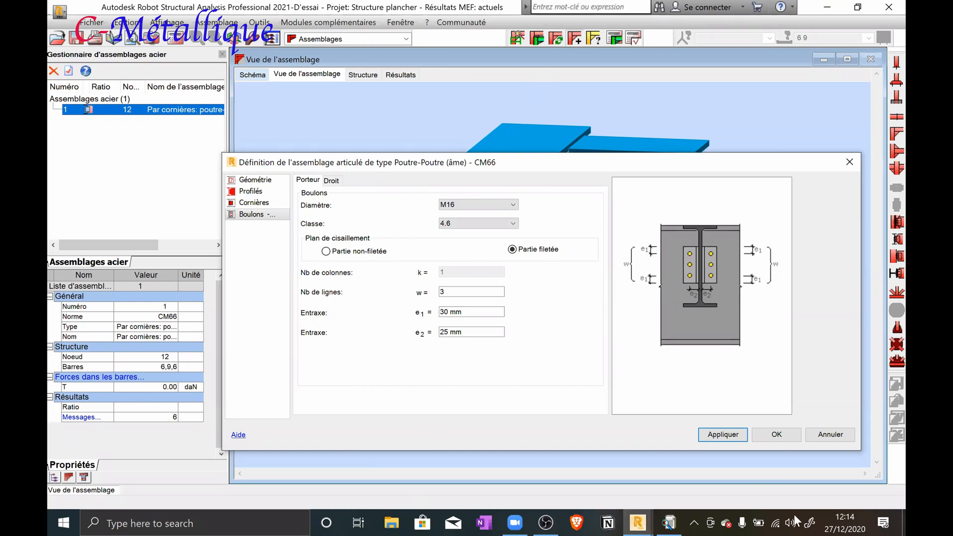
pyautogui.click(707, 520)
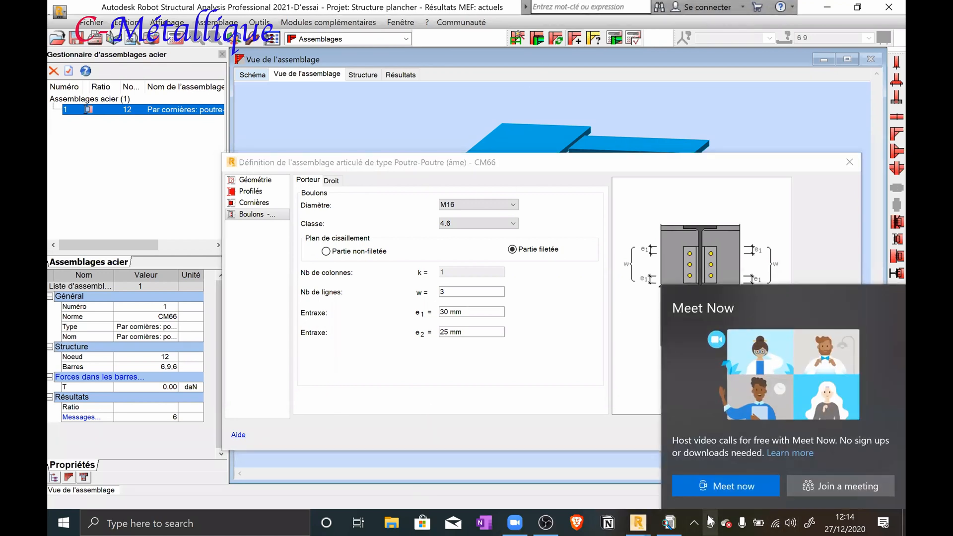
pyautogui.click(714, 519)
pyautogui.click(694, 521)
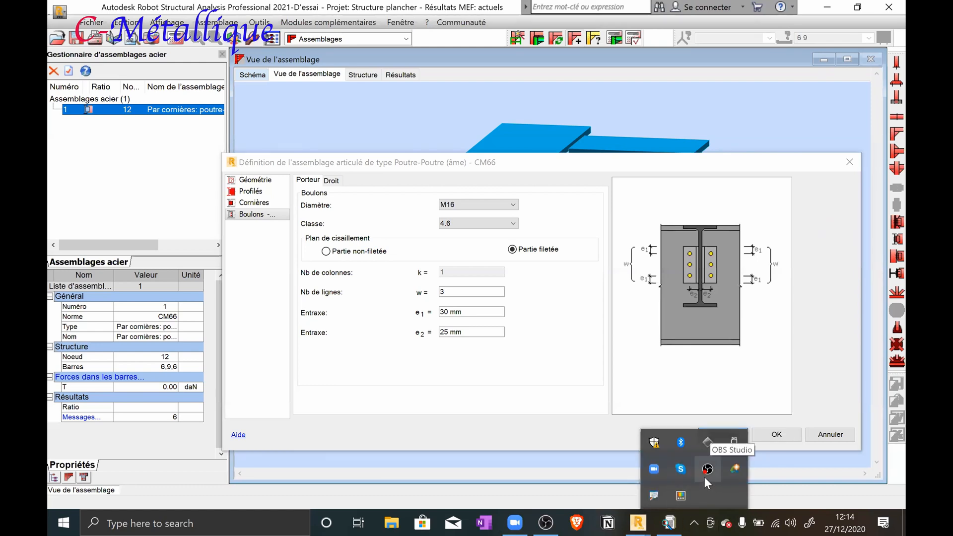
pyautogui.click(567, 166)
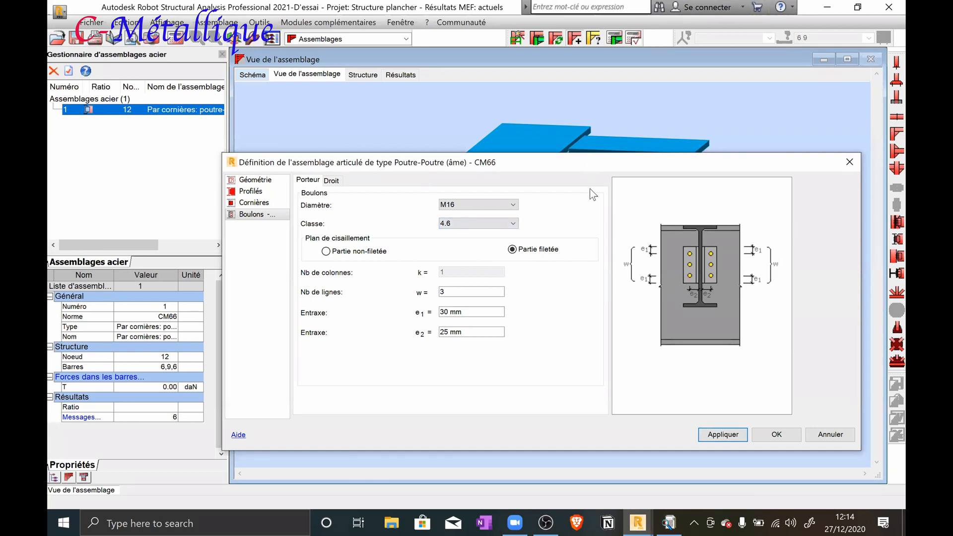
# Examine the connection drawing and 3D view for the fit of the joist, notch and angles against the supporting beam
pyautogui.moveTo(588, 162); pyautogui.dragTo(580, 397)
pyautogui.click(252, 74)
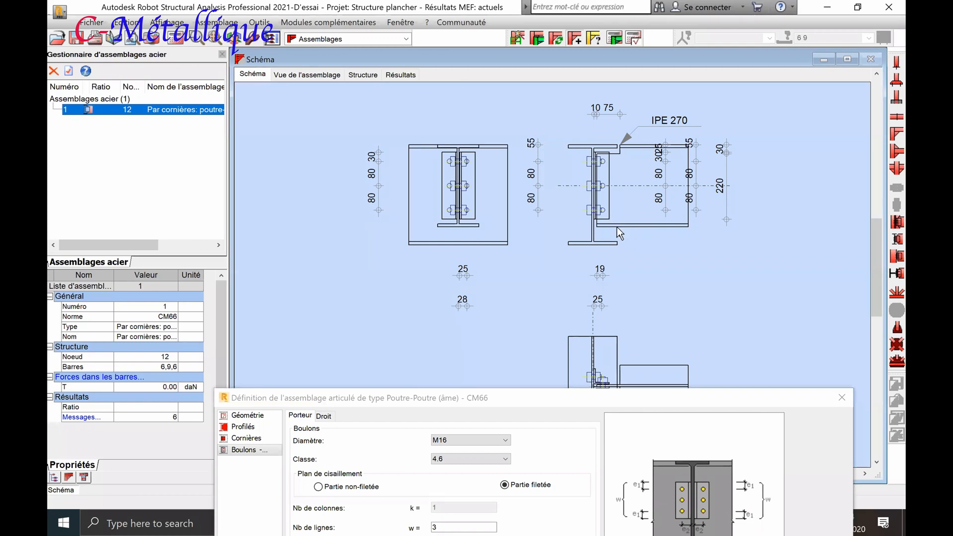
pyautogui.click(310, 74)
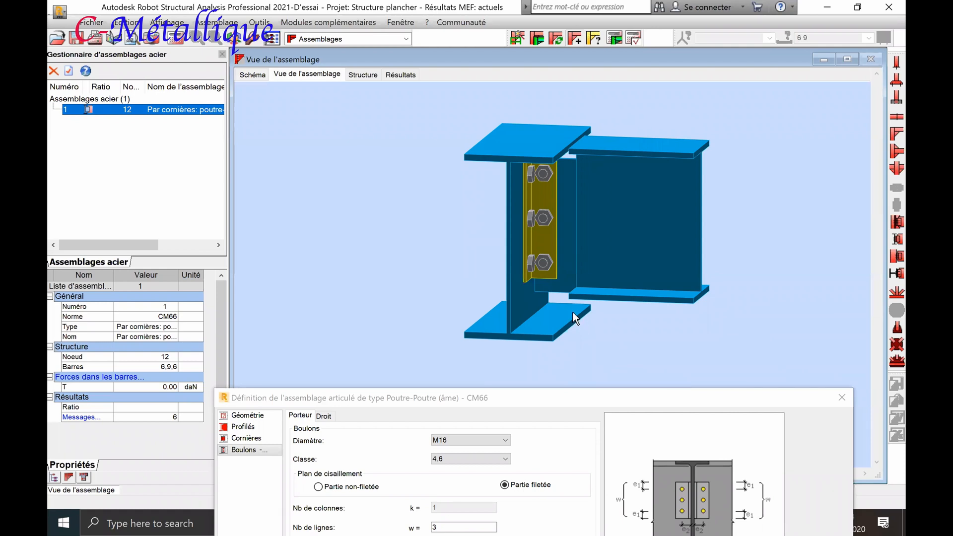
pyautogui.scroll(2, 569, 304)
pyautogui.scroll(1, 567, 298)
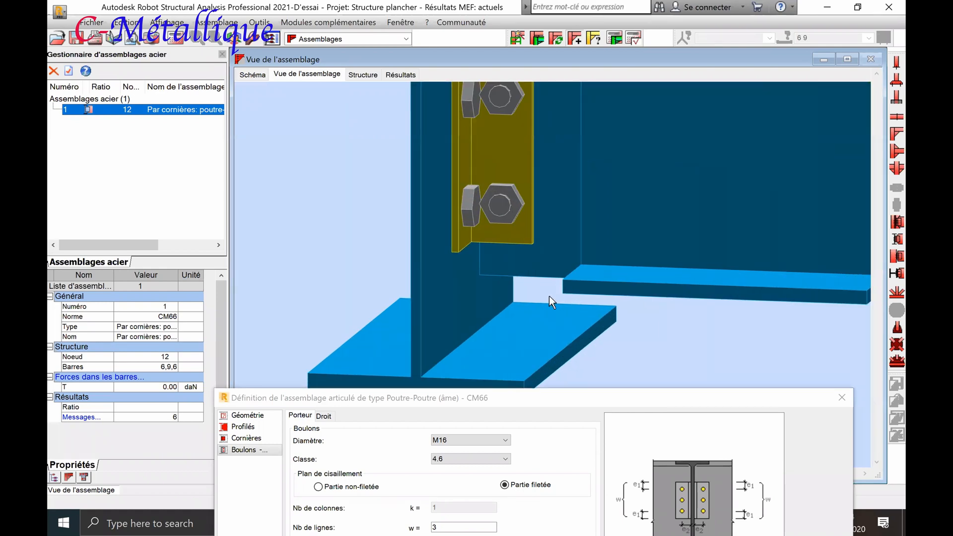
pyautogui.scroll(-3, 562, 294)
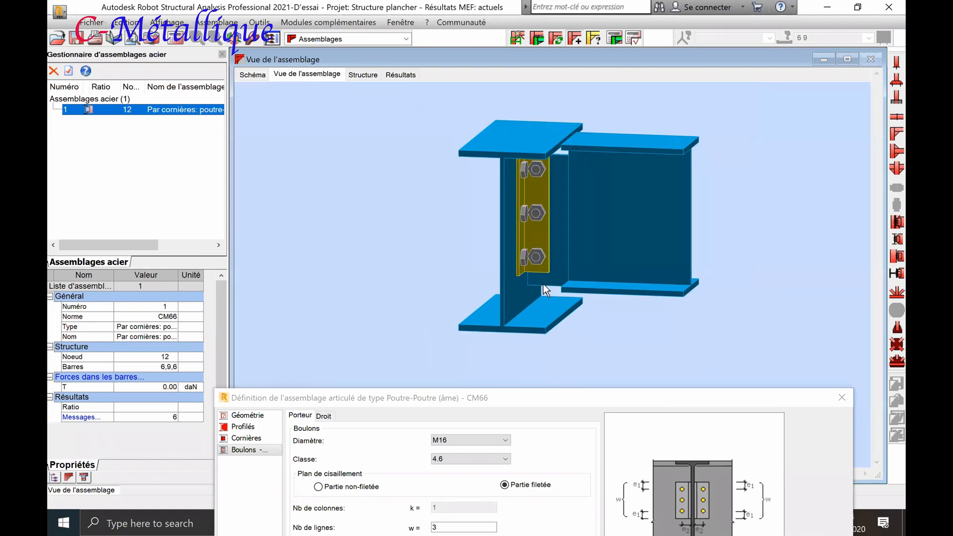
pyautogui.click(261, 74)
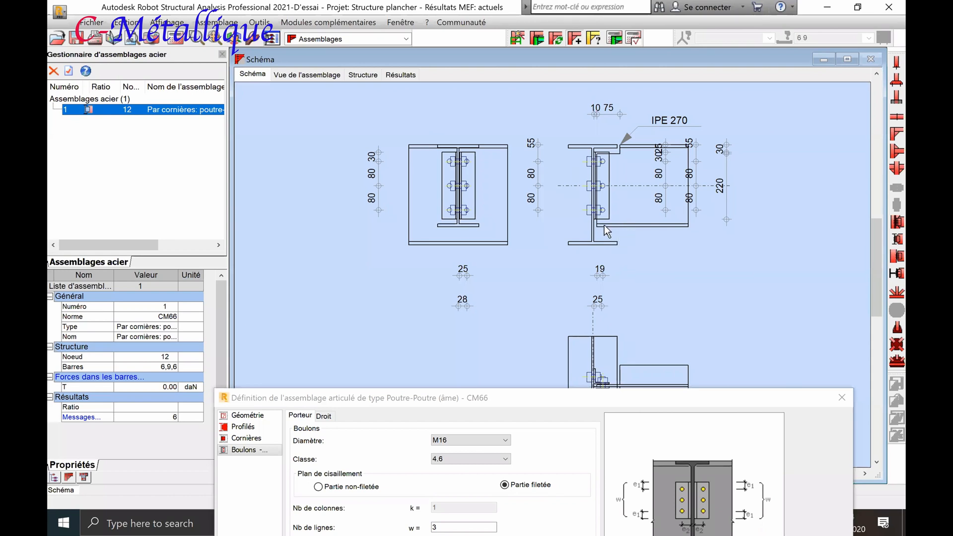
pyautogui.scroll(5, 668, 175)
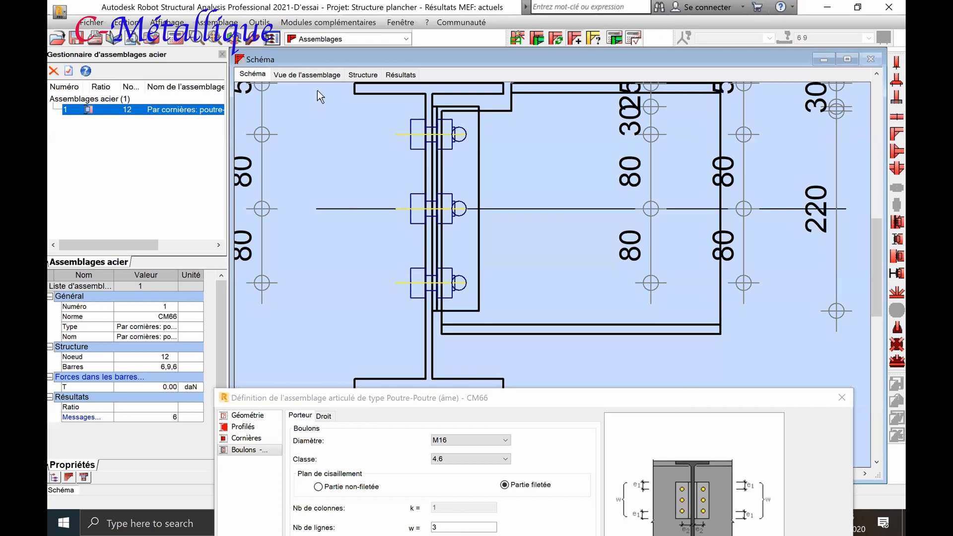
# Inspect the bolts on both angle legs up close in the 3D view for clearance between them
pyautogui.click(319, 76)
pyautogui.scroll(5, 533, 230)
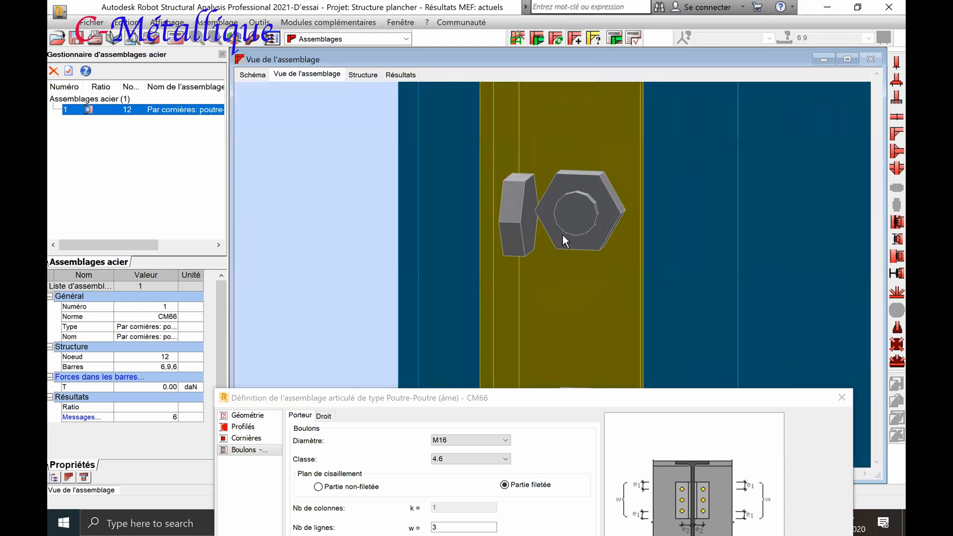
pyautogui.scroll(1, 551, 226)
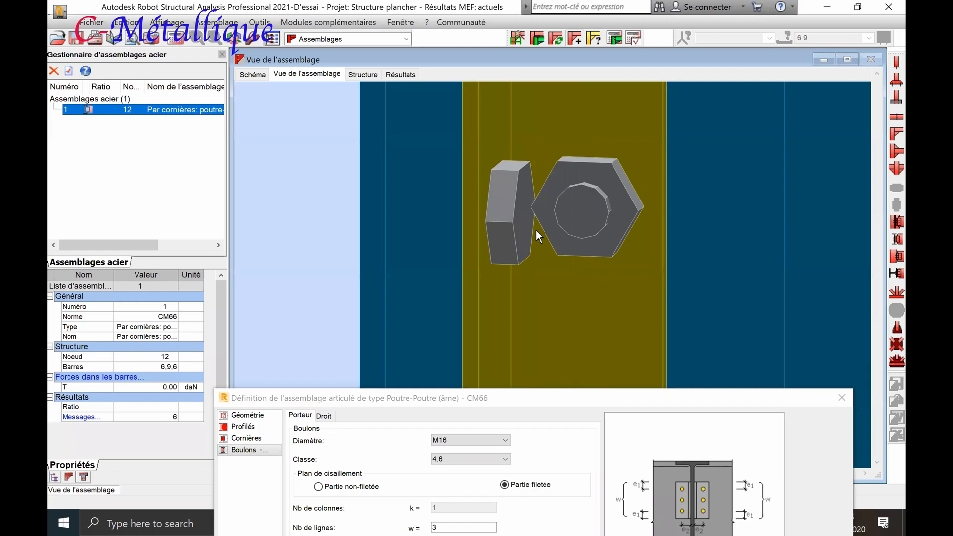
pyautogui.scroll(-6, 535, 230)
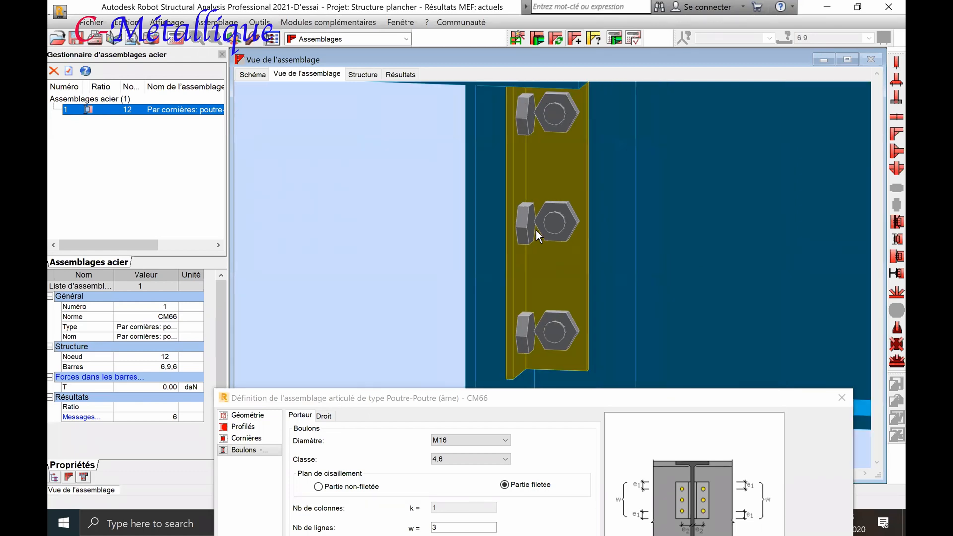
pyautogui.click(488, 398)
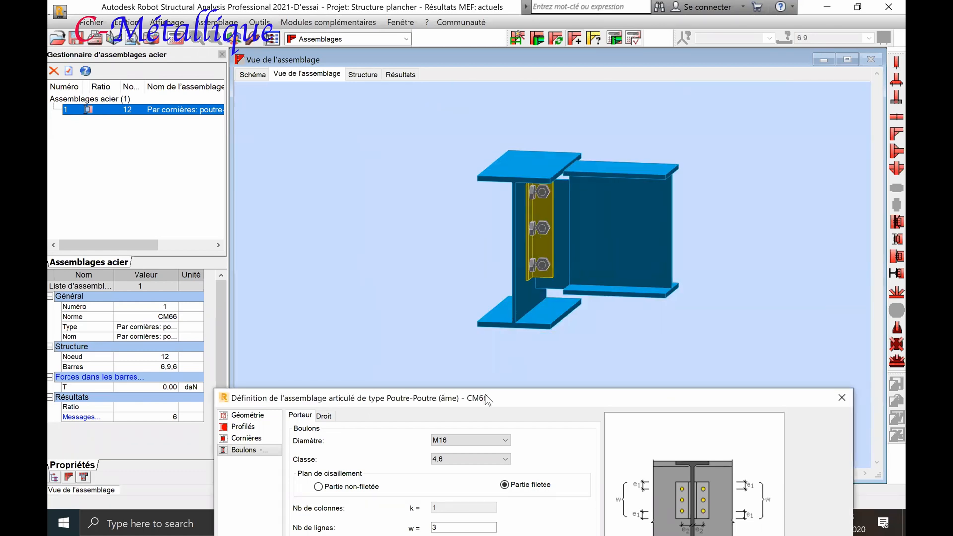
pyautogui.moveTo(488, 399); pyautogui.dragTo(473, 189)
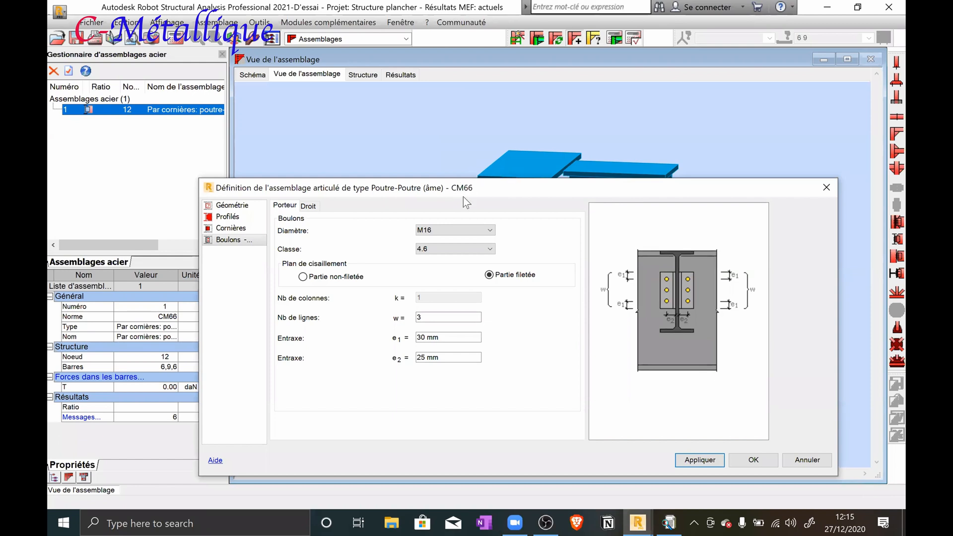
pyautogui.moveTo(463, 198); pyautogui.dragTo(441, 379)
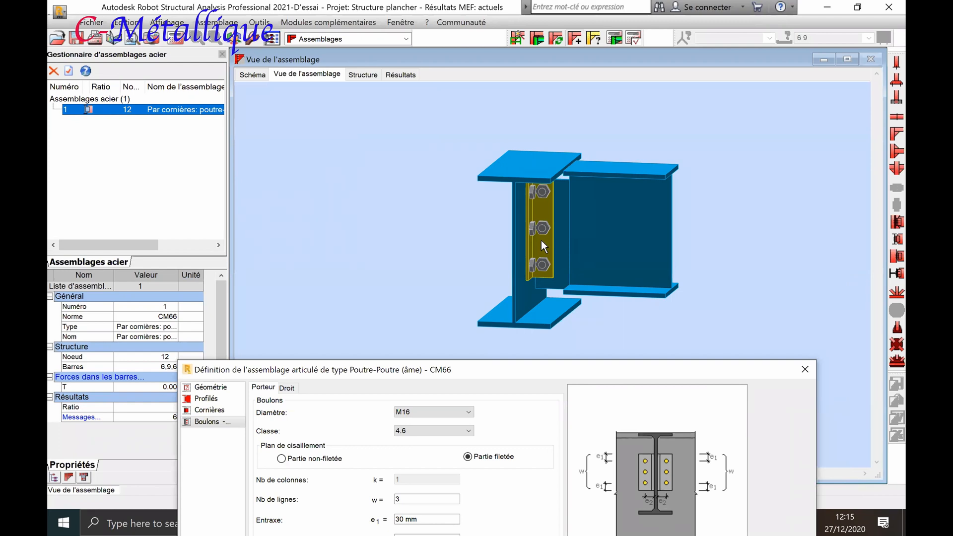
pyautogui.scroll(3, 540, 246)
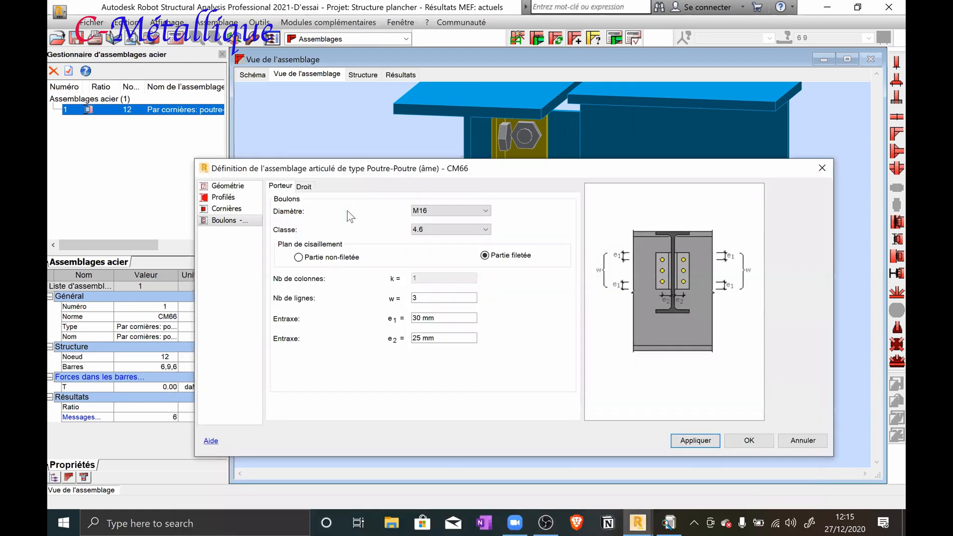
# Add the CAE 80x8 section from the French CAE family and assign it to the connection angles
pyautogui.click(231, 209)
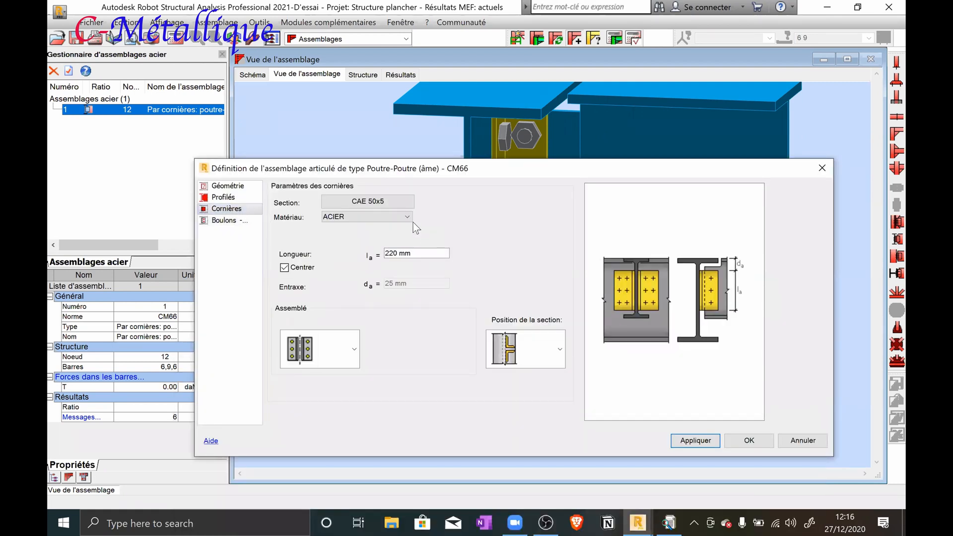
pyautogui.click(391, 201)
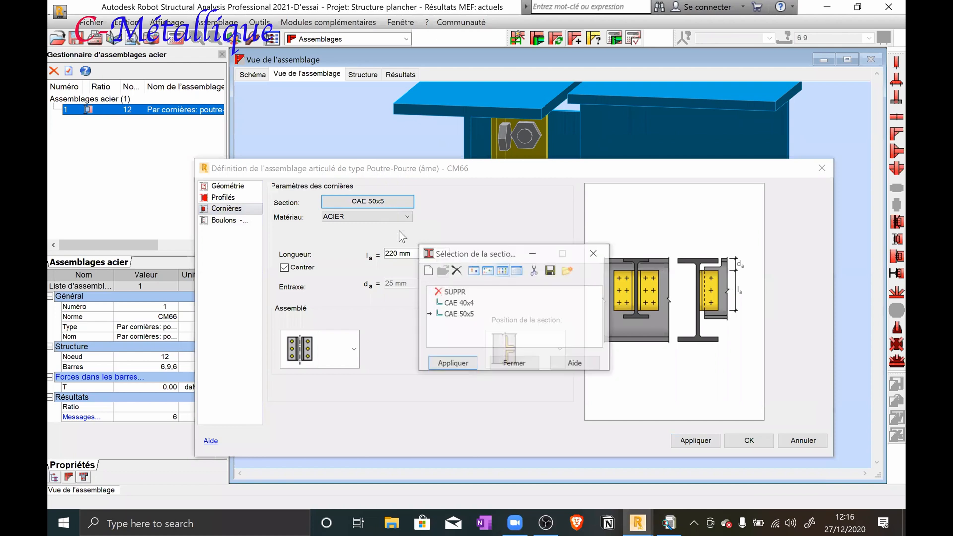
pyautogui.click(424, 269)
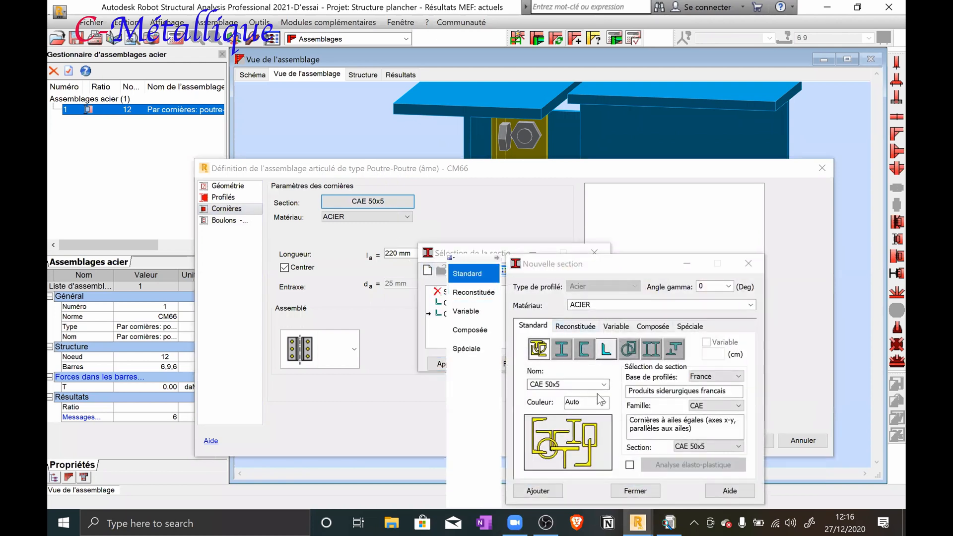
pyautogui.click(730, 446)
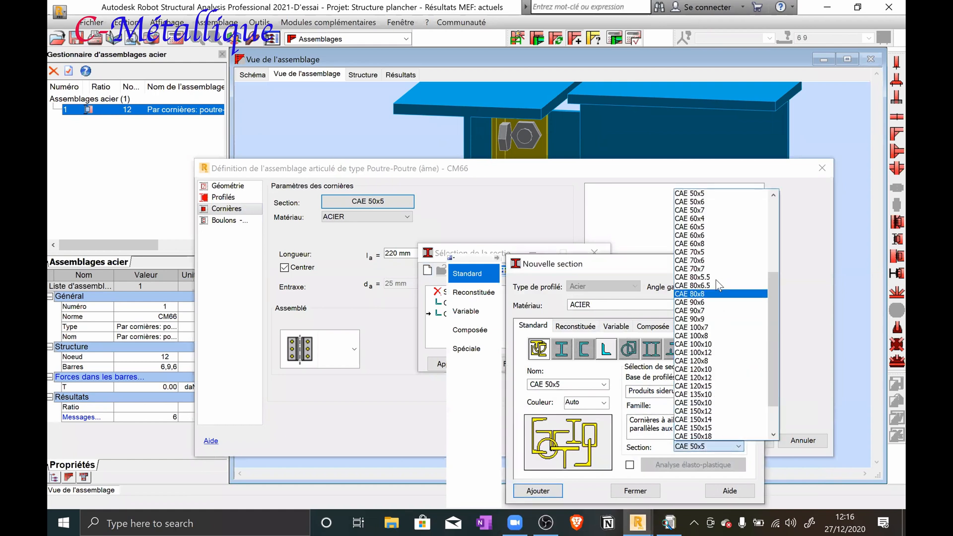
pyautogui.click(717, 294)
pyautogui.click(558, 491)
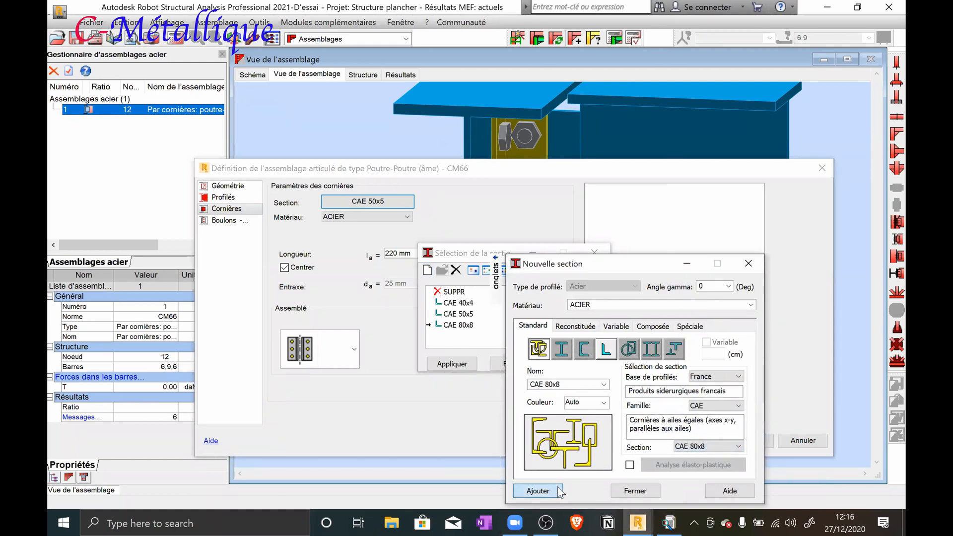
pyautogui.click(635, 491)
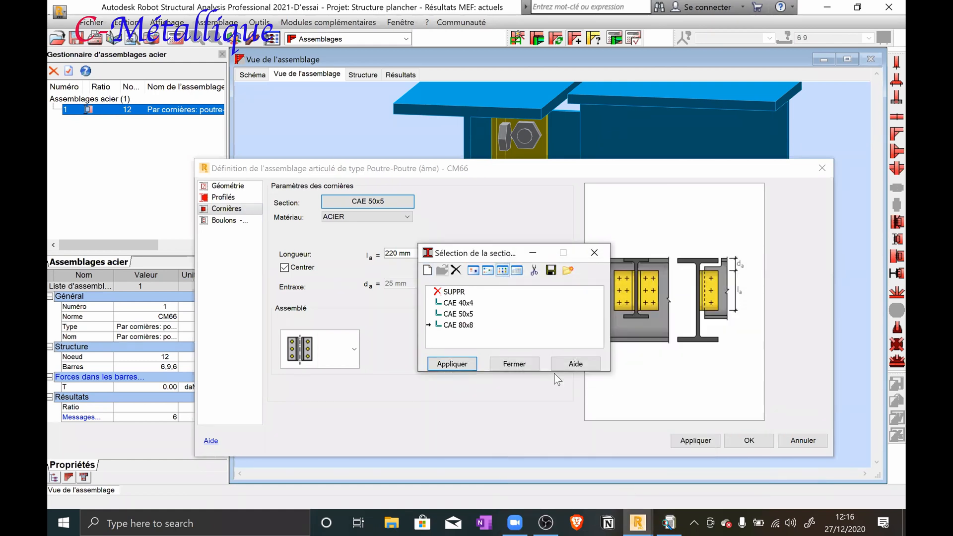
pyautogui.click(454, 364)
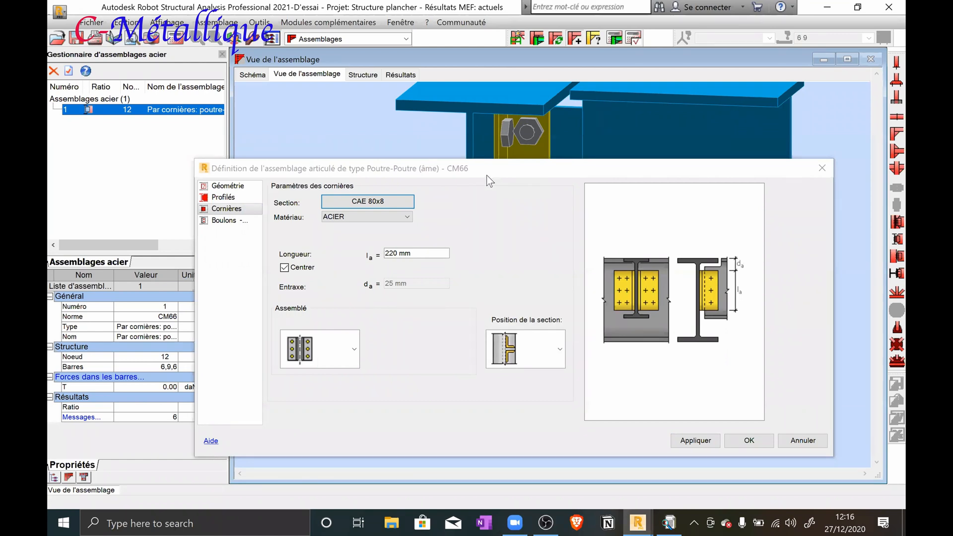
# Set the bolt spacing e2 to 45 mm for both the supporting beam and the right-hand joist, and accept the connection definition
pyautogui.click(241, 221)
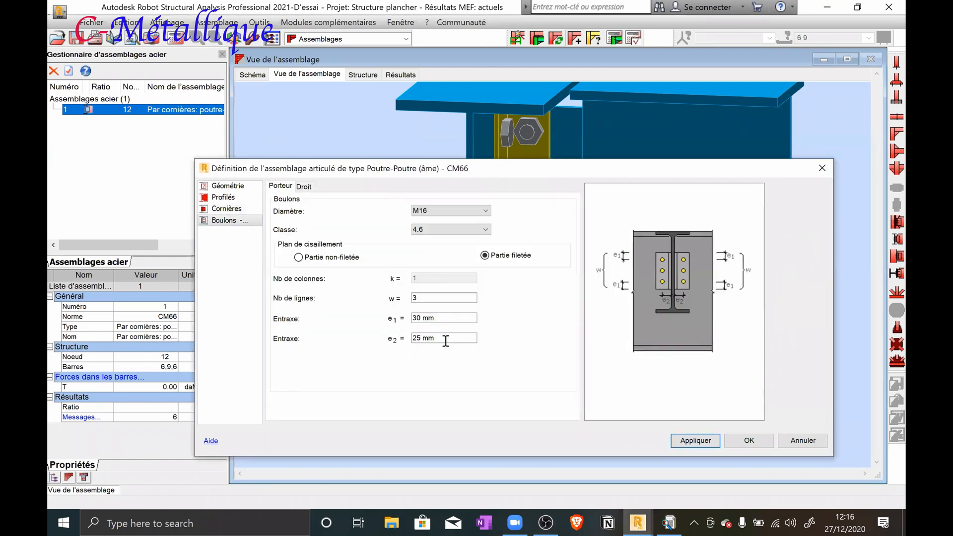
pyautogui.click(446, 339)
pyautogui.write('45')
pyautogui.click(304, 186)
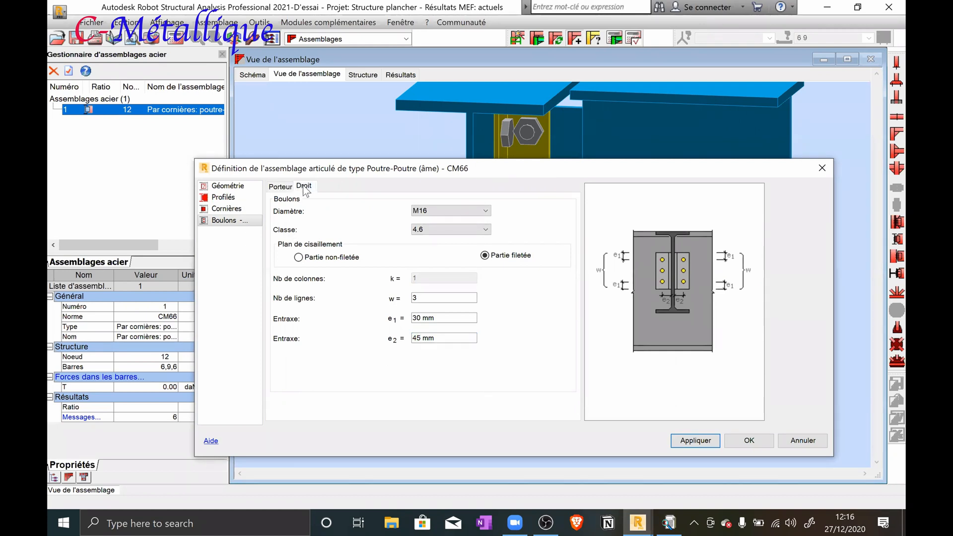
pyautogui.doubleClick(437, 338)
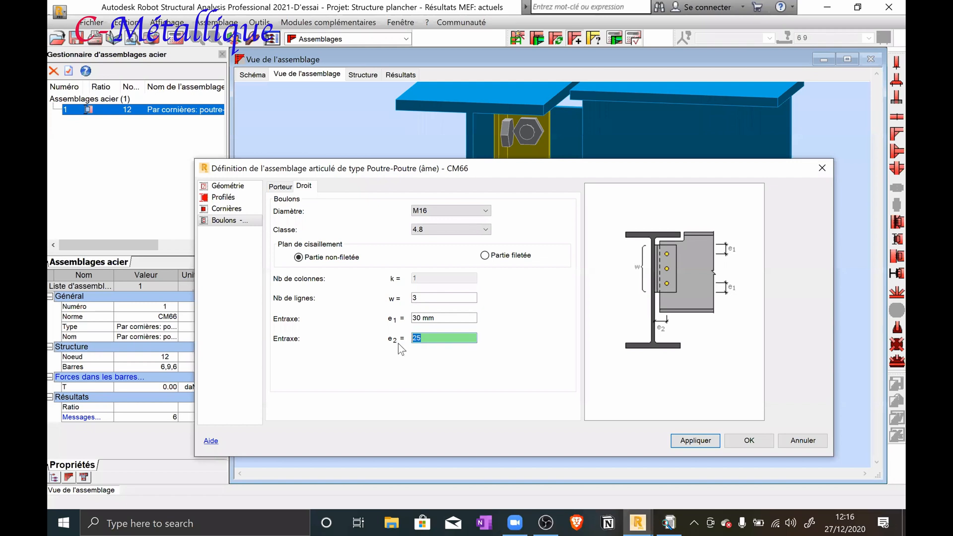
pyautogui.write('45')
pyautogui.click(686, 441)
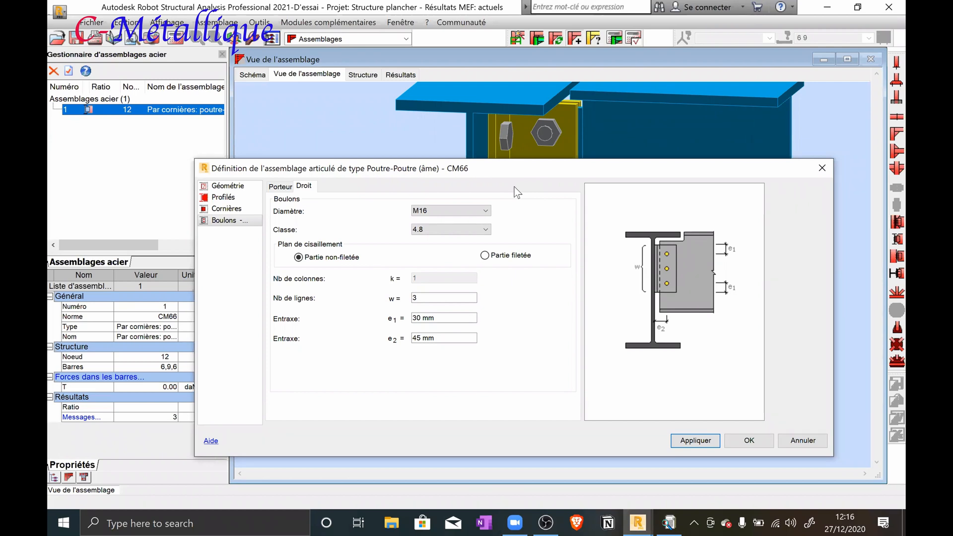
pyautogui.moveTo(514, 174); pyautogui.dragTo(516, 173)
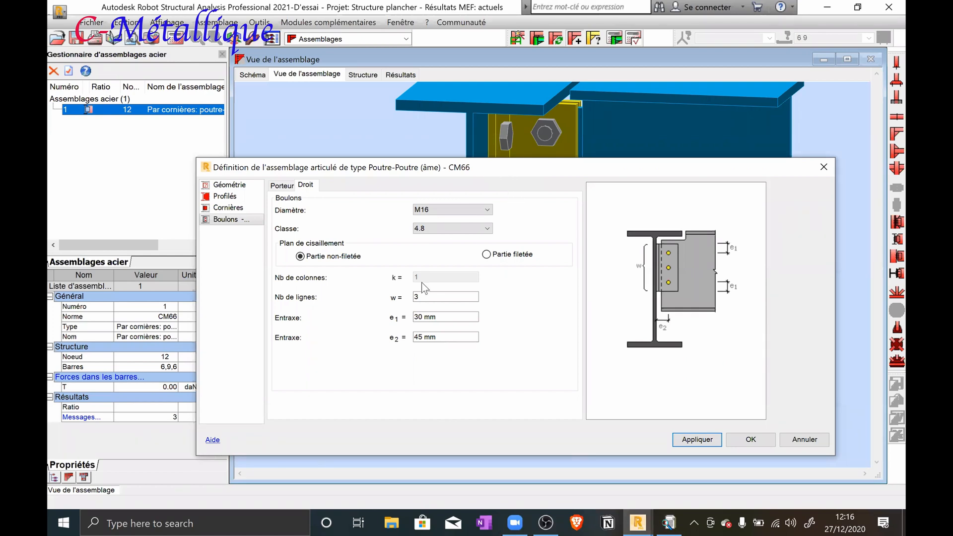
pyautogui.click(287, 187)
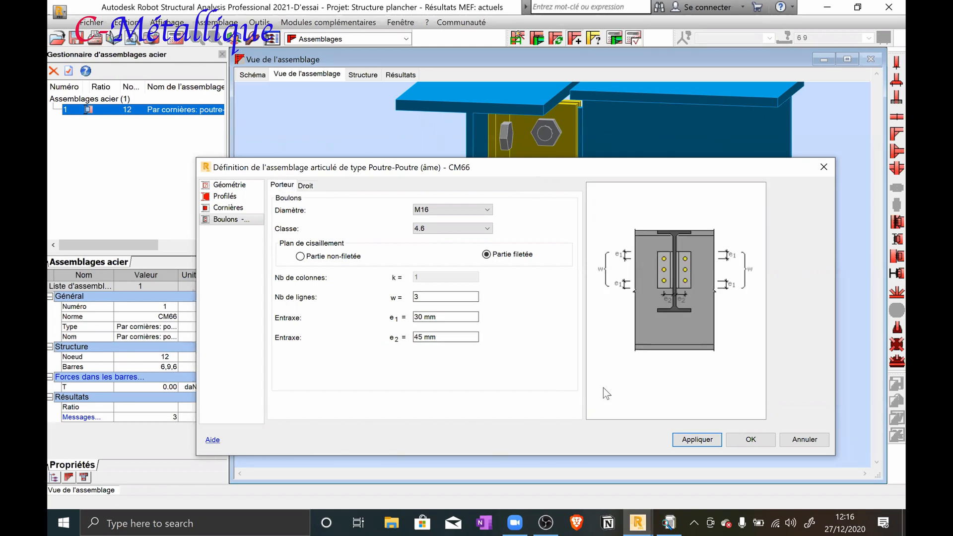
pyautogui.click(700, 440)
pyautogui.click(747, 441)
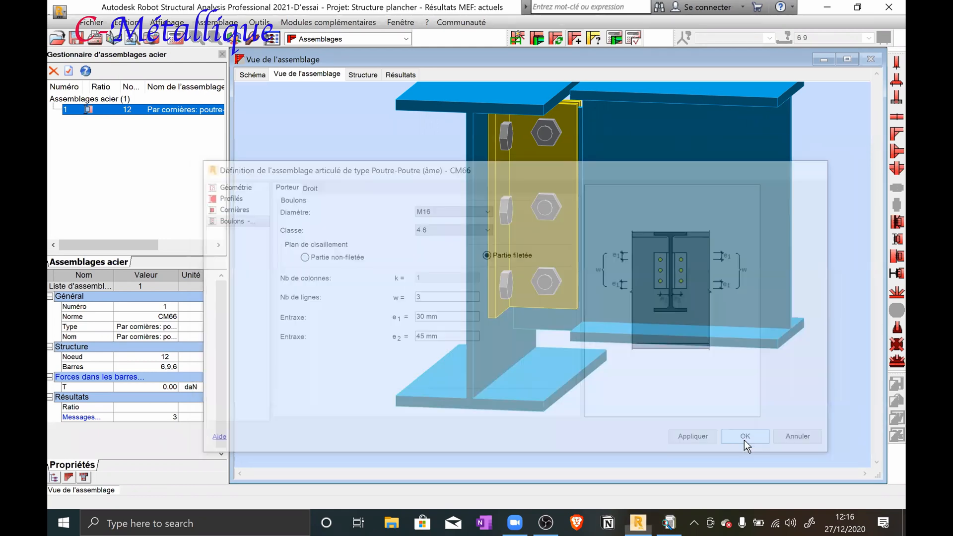
# Check the updated connection drawing and run the verification of connection 1 at node 12 for the load case list 1A7
pyautogui.scroll(-4, 472, 211)
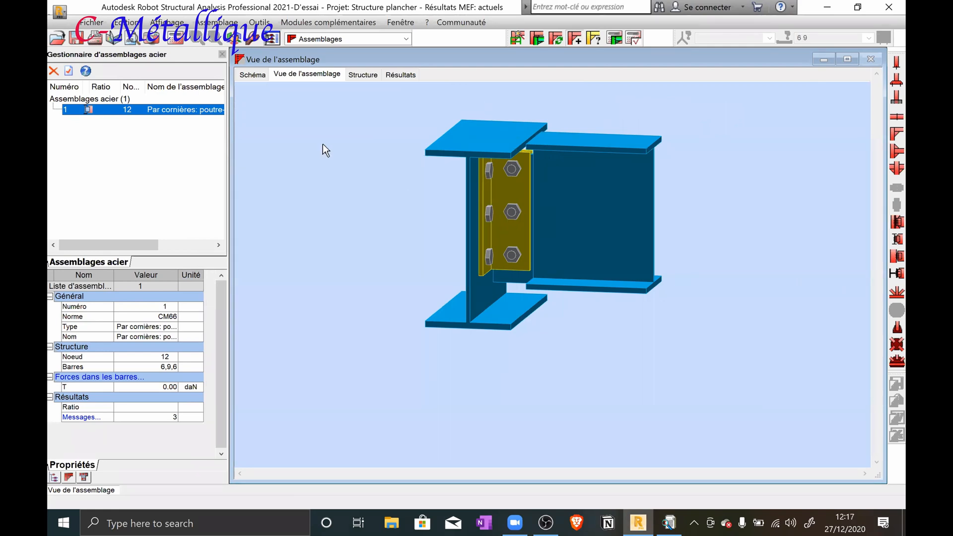
pyautogui.click(256, 74)
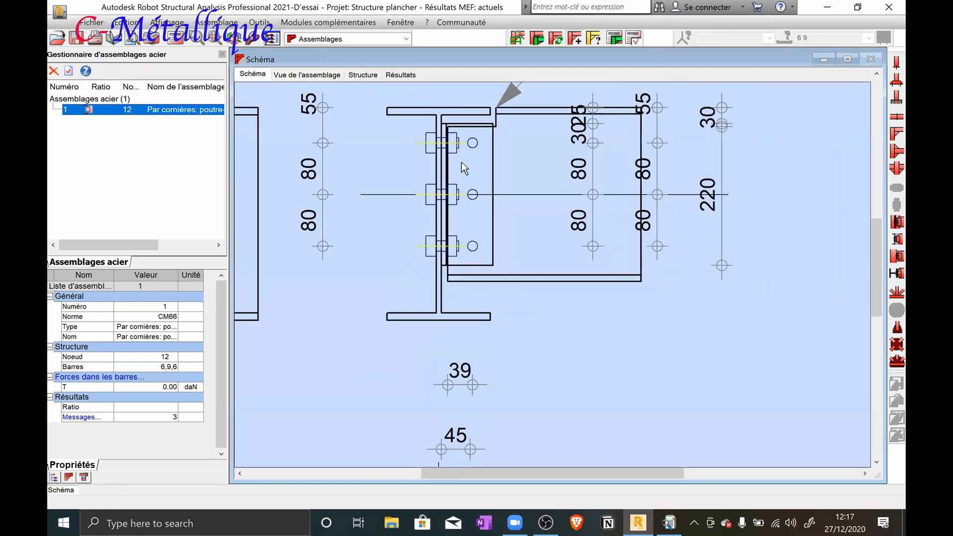
pyautogui.scroll(-2, 467, 188)
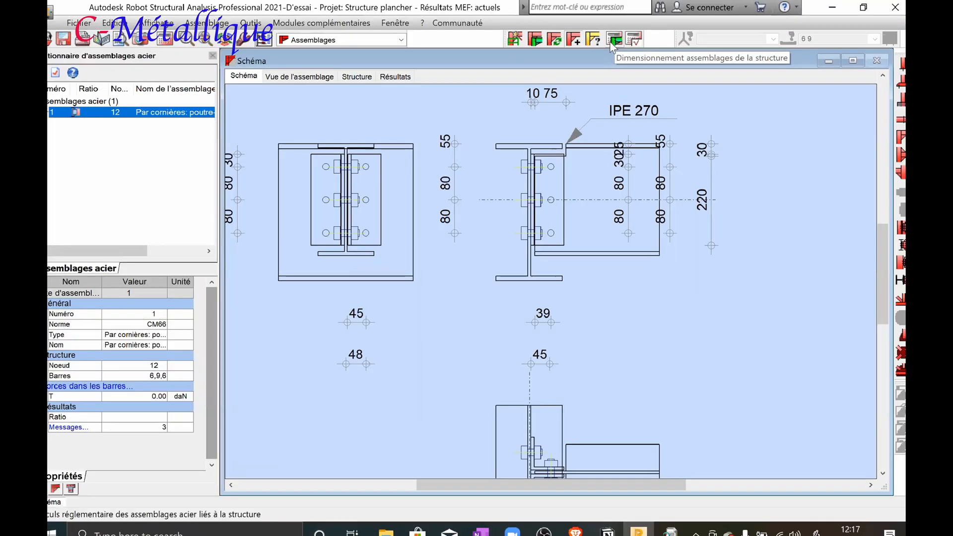
pyautogui.click(618, 74)
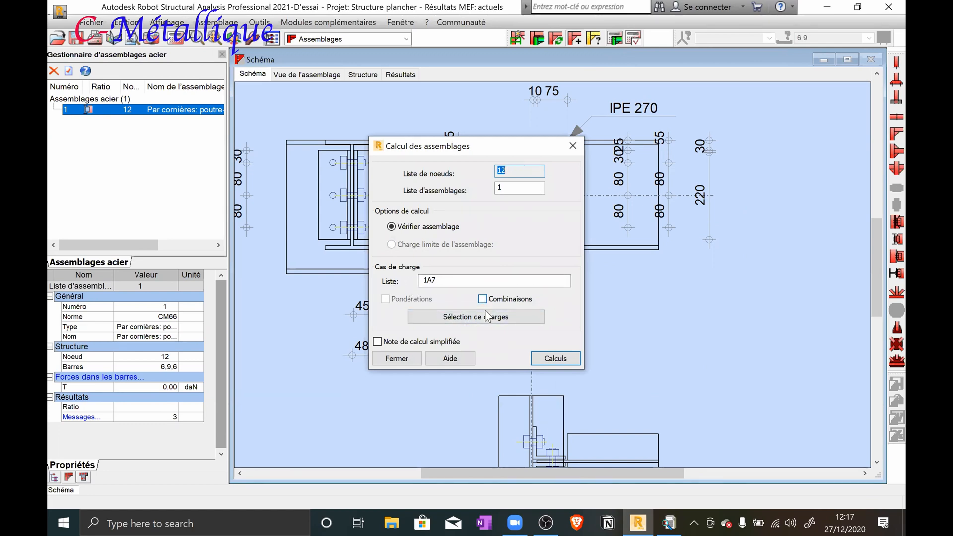
pyautogui.click(551, 361)
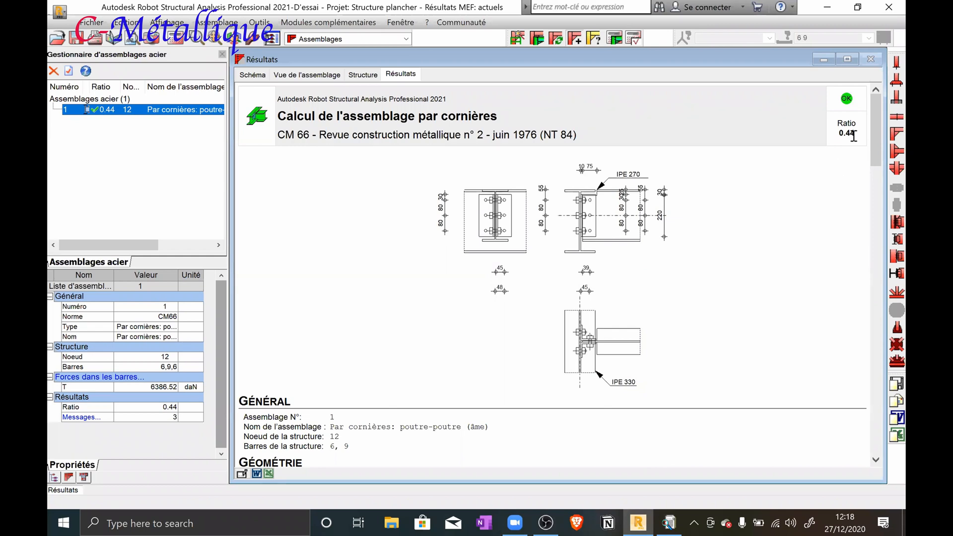
# Read through the angle connection's calculation report, covering the overall ratio, section geometry, notch, bolt data, resistance checks and closing remarks
pyautogui.tripleClick(836, 125)
pyautogui.scroll(-5, 620, 216)
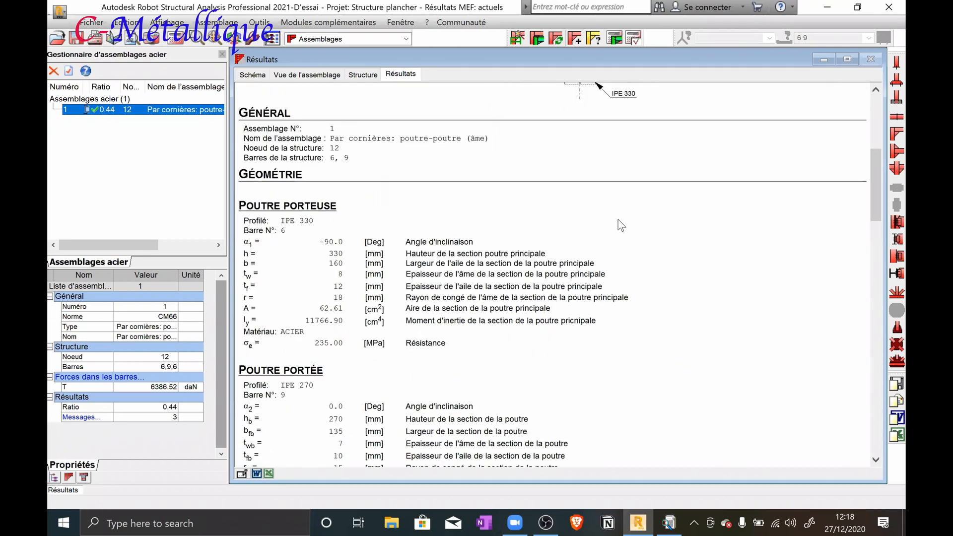
pyautogui.scroll(-12, 619, 220)
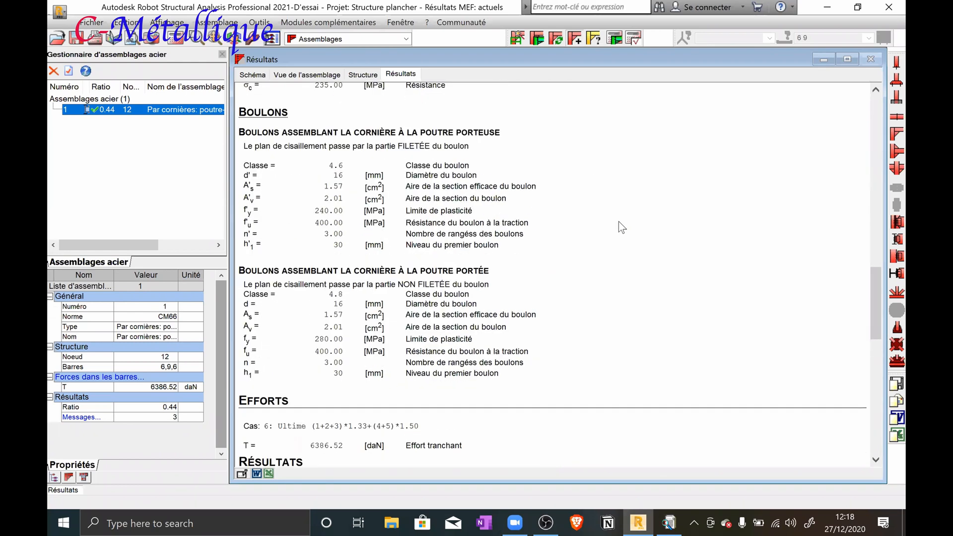
pyautogui.scroll(-10, 618, 222)
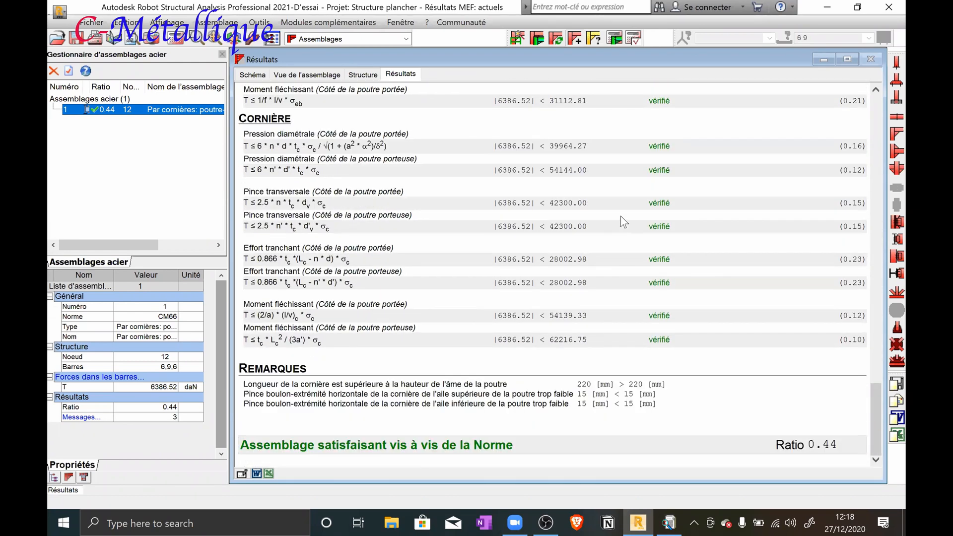
pyautogui.scroll(5, 620, 216)
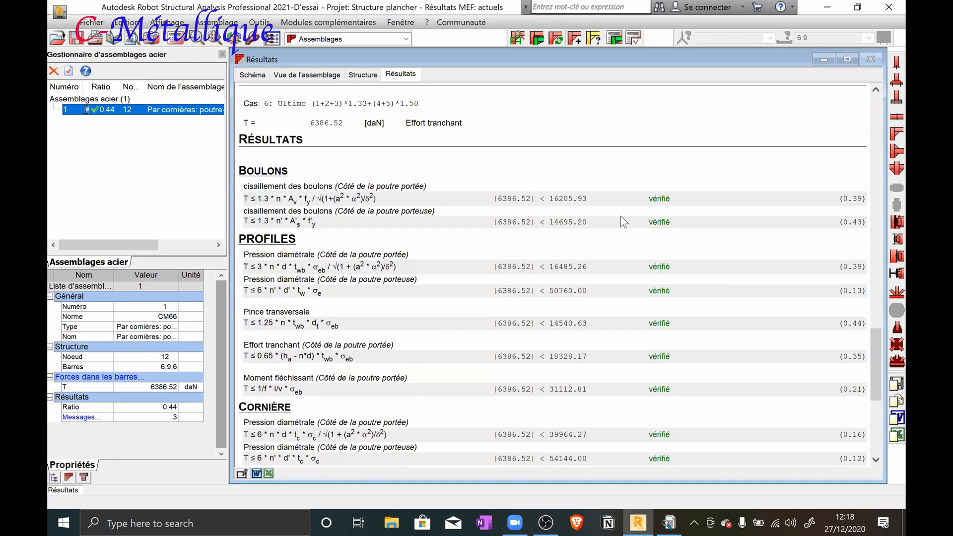
pyautogui.scroll(11, 621, 216)
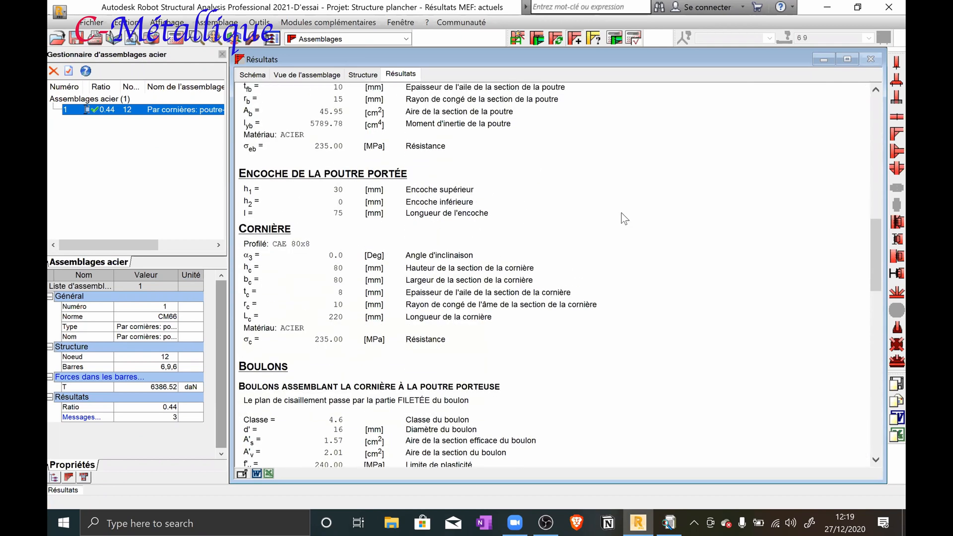
pyautogui.scroll(10, 623, 218)
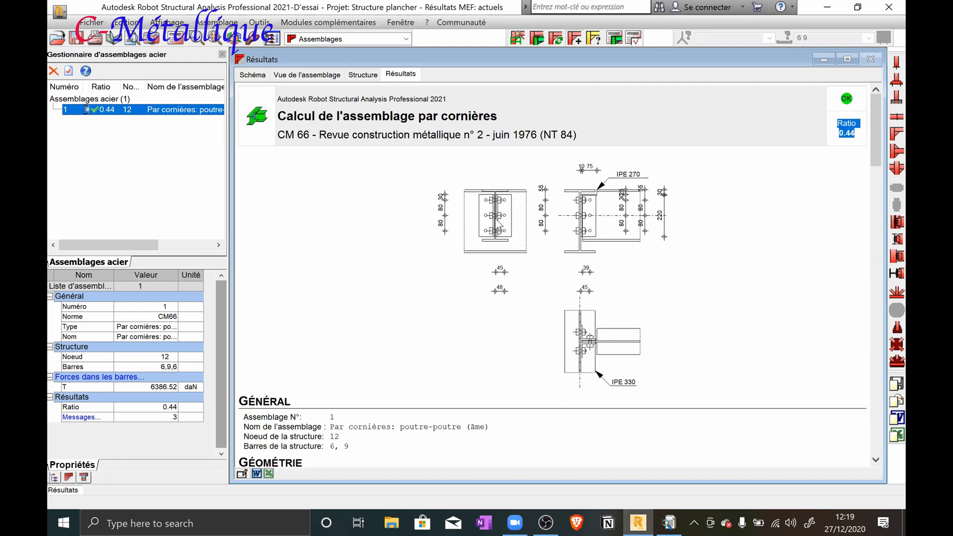
# Examine the report's bolt, profile and angle resistance checks and the remark comparing the angle length with the beam web height
pyautogui.scroll(-10, 498, 224)
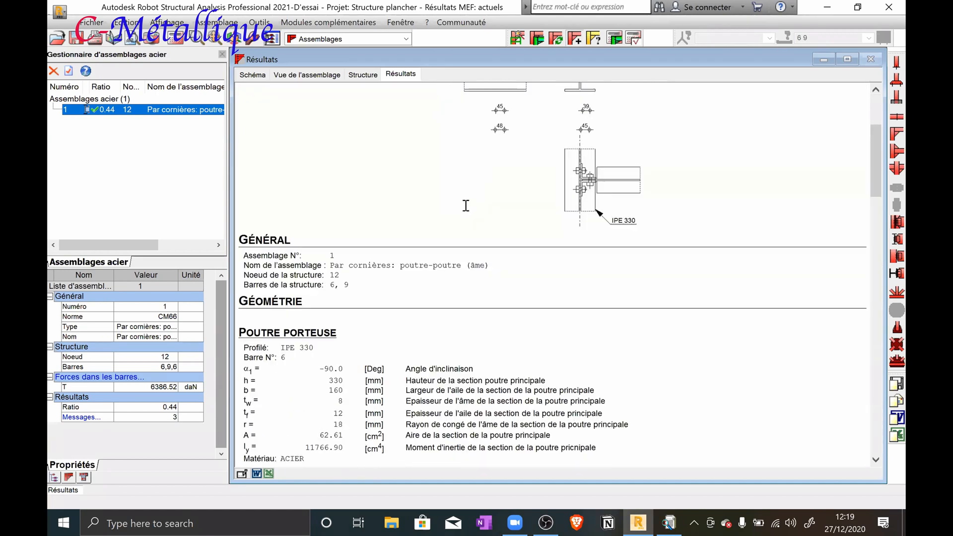
pyautogui.scroll(-15, 467, 207)
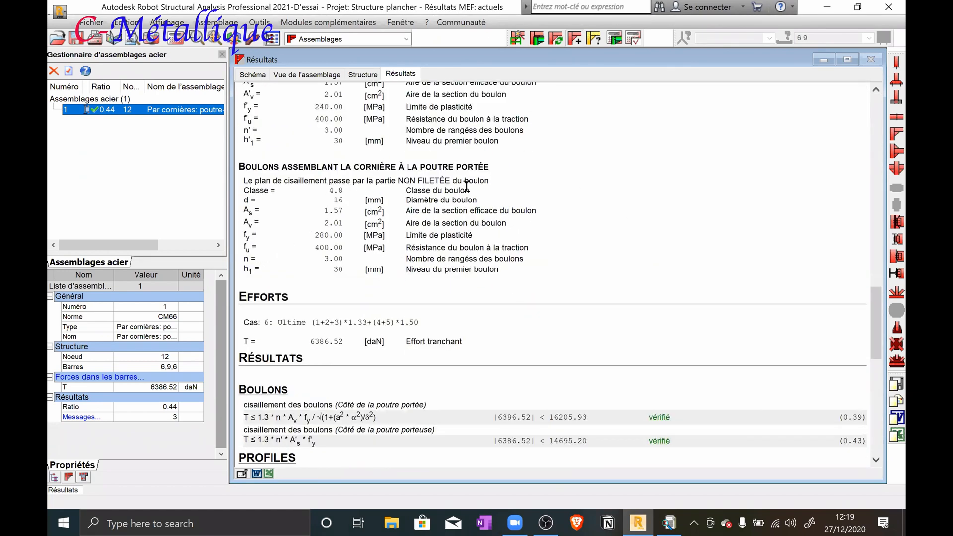
pyautogui.scroll(-6, 580, 211)
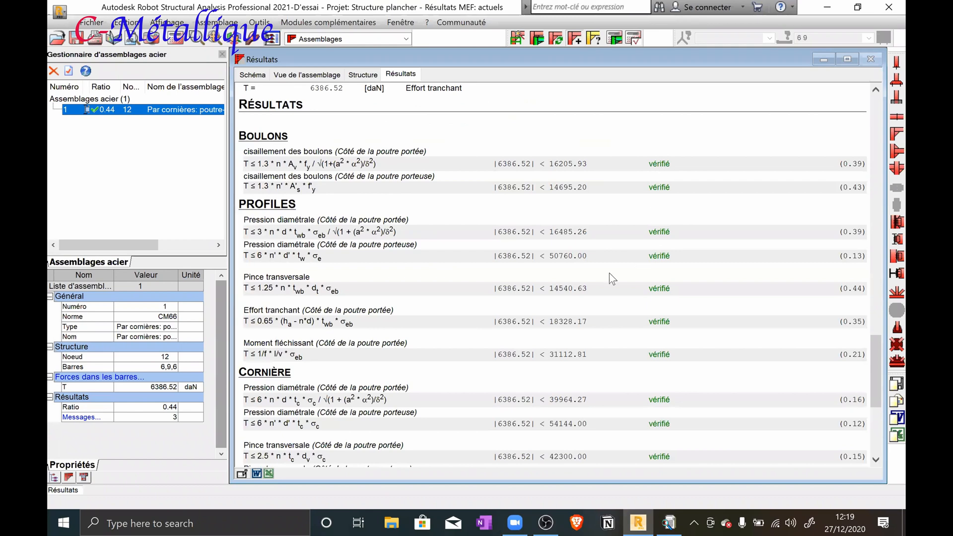
pyautogui.scroll(-5, 581, 264)
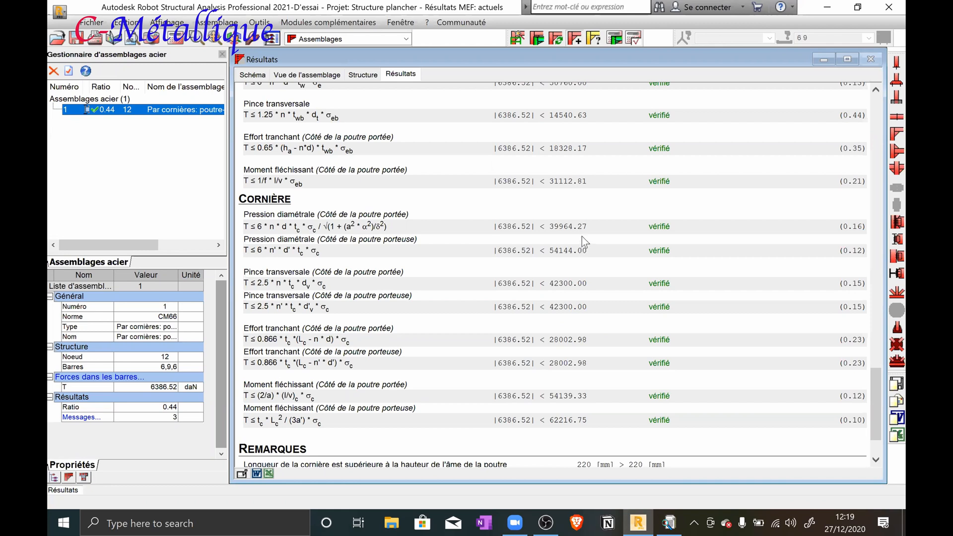
pyautogui.scroll(-3, 581, 238)
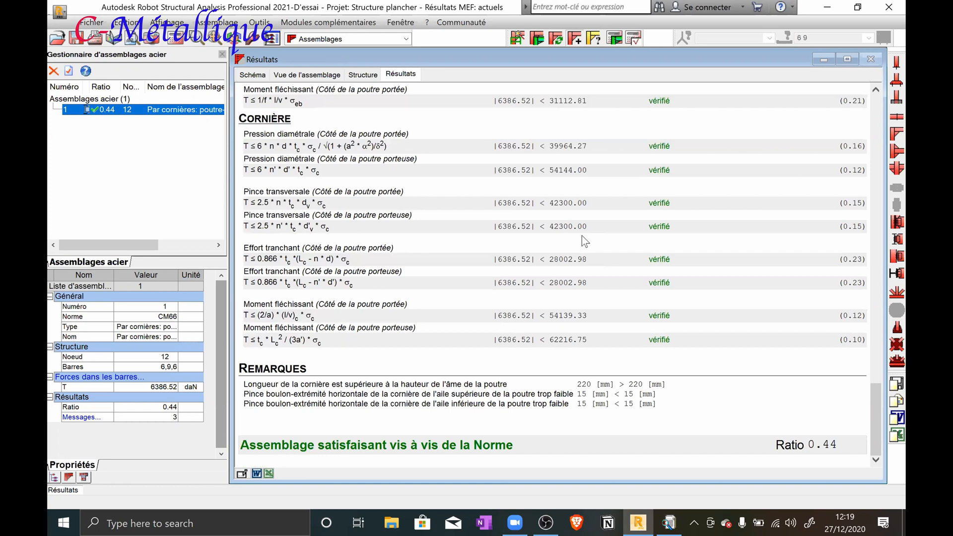
pyautogui.moveTo(270, 384); pyautogui.dragTo(278, 384)
pyautogui.scroll(3, 498, 303)
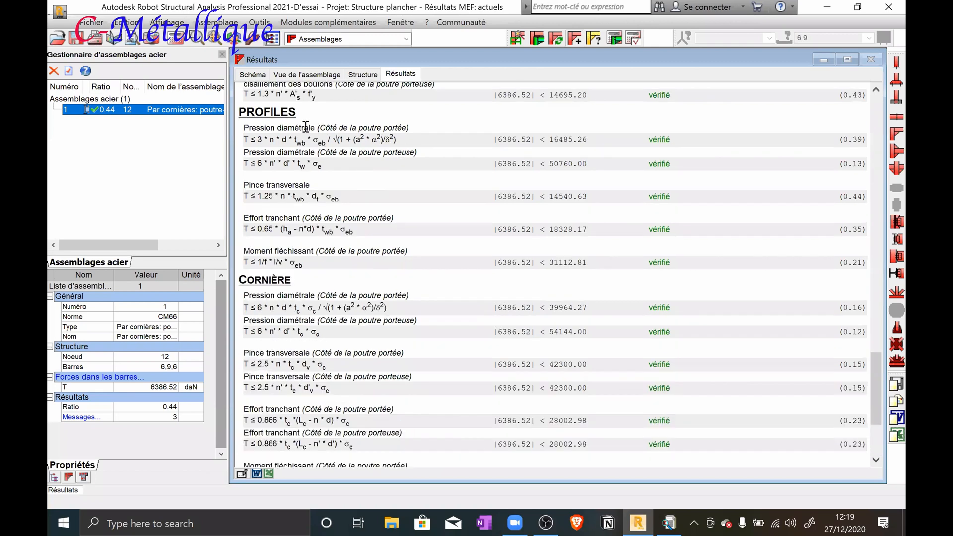
pyautogui.scroll(10, 566, 154)
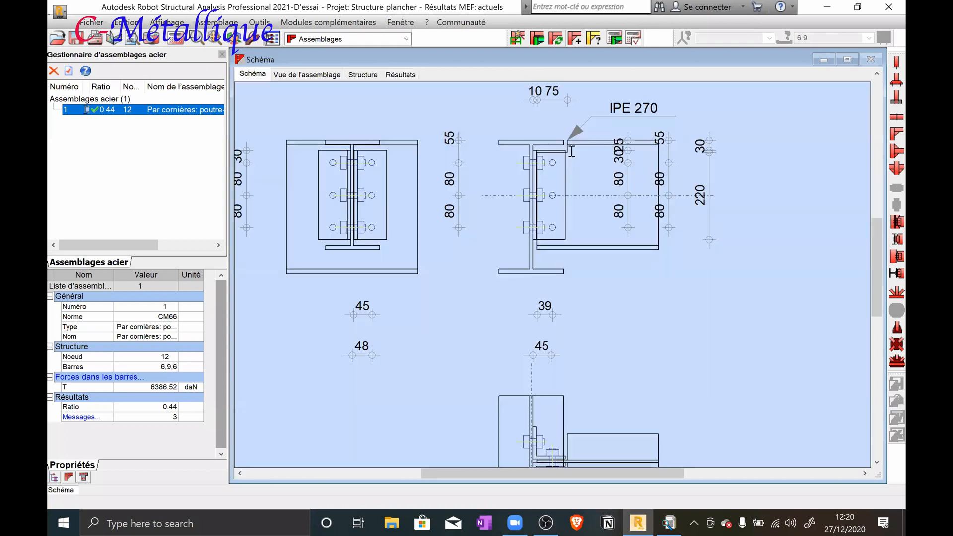
# Inspect the joist's upper notch and the top of the angle in the connection schematic to compare their levels
pyautogui.scroll(7, 570, 152)
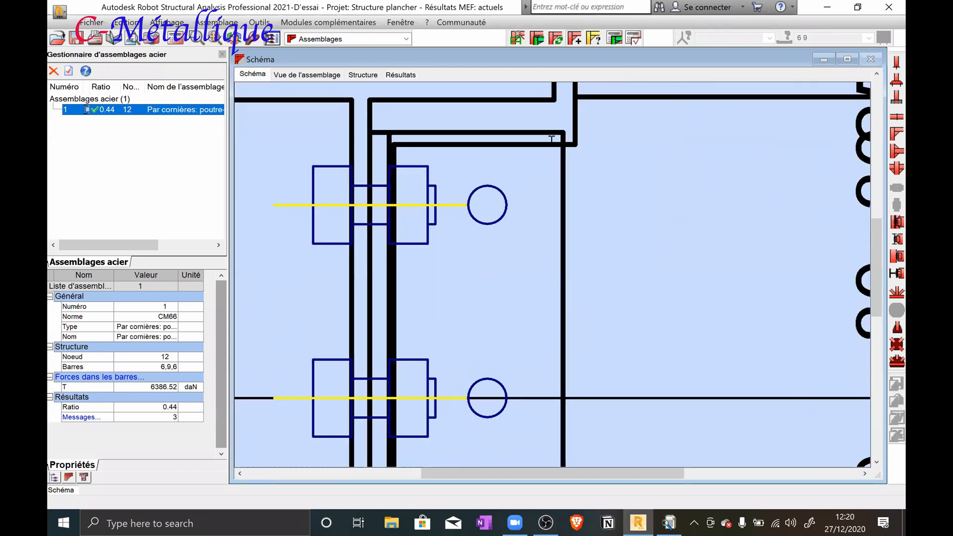
pyautogui.scroll(-3, 551, 155)
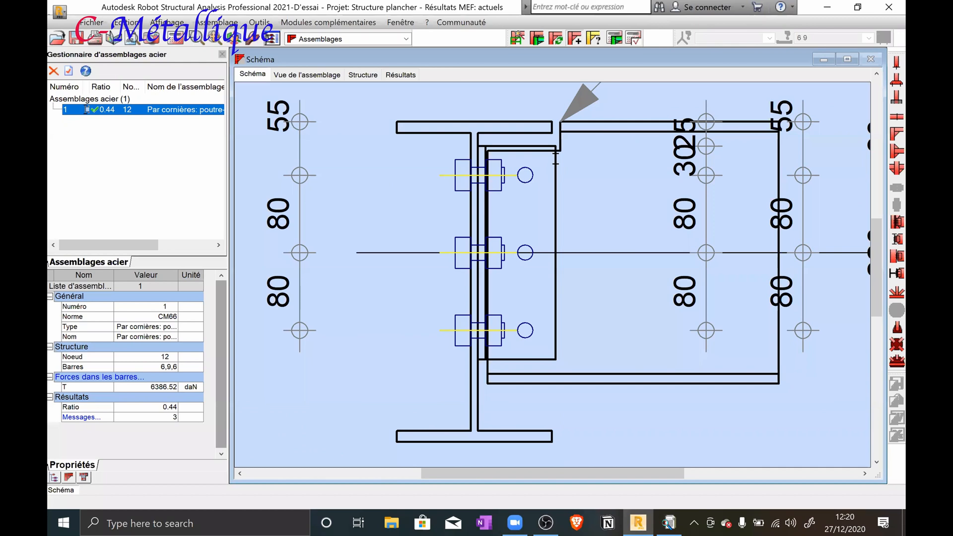
pyautogui.scroll(1, 555, 158)
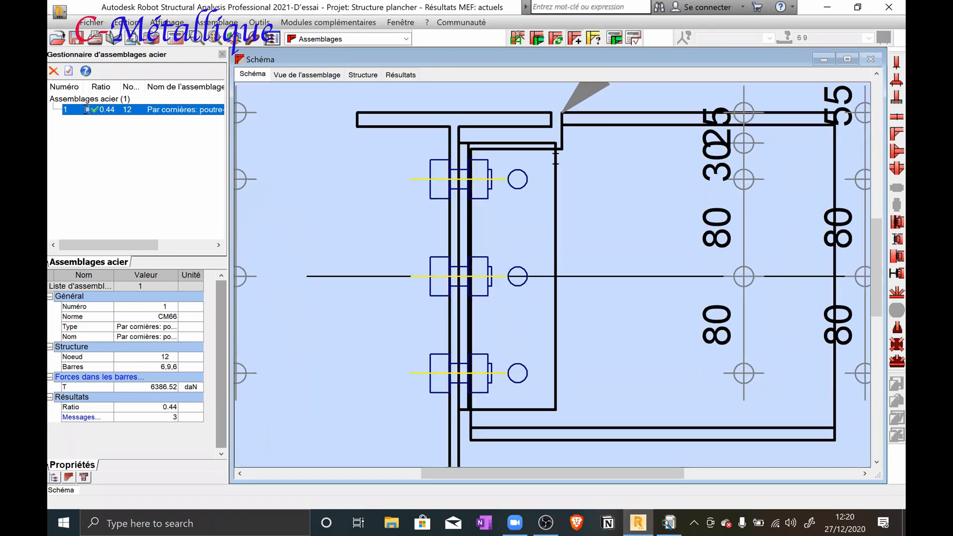
pyautogui.scroll(-3, 556, 158)
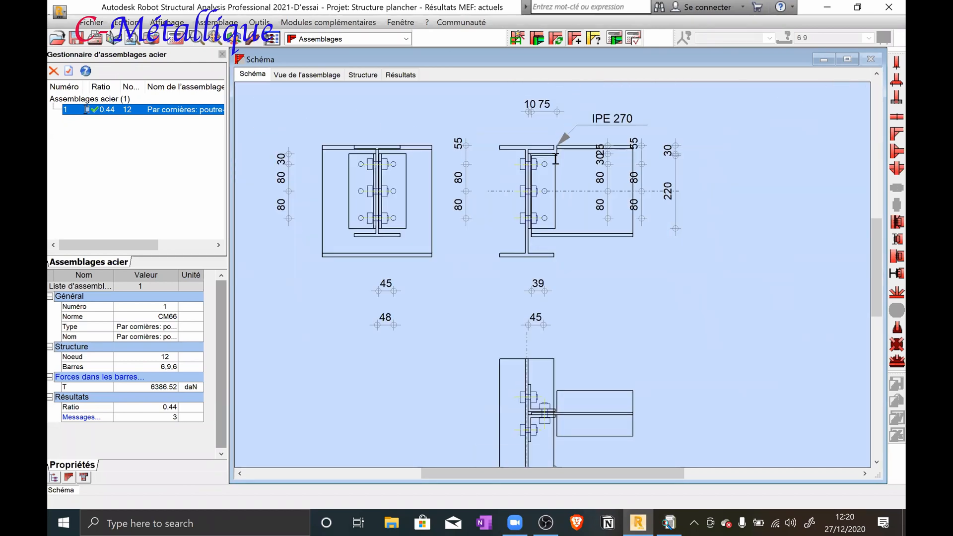
pyautogui.scroll(-1, 556, 158)
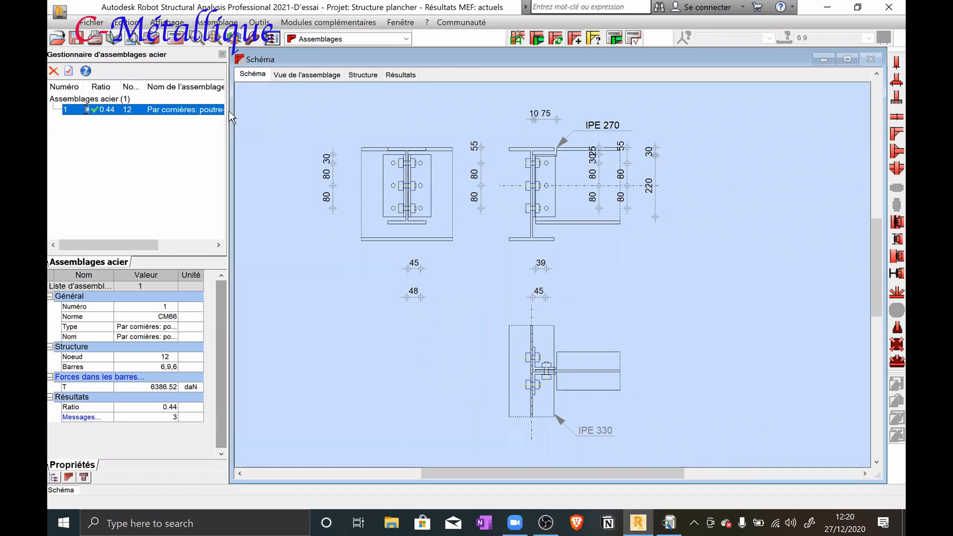
pyautogui.scroll(5, 583, 138)
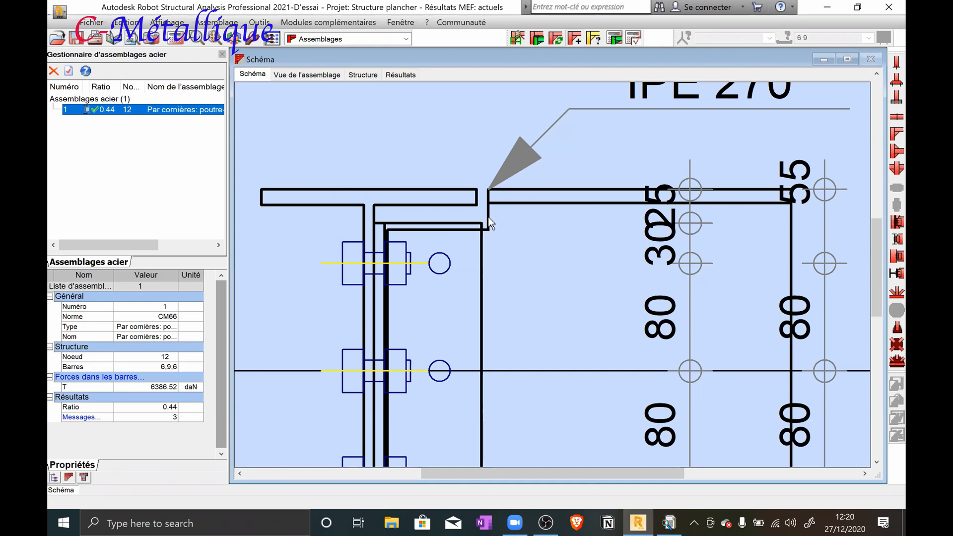
# Reopen the connection definition, set the joist's upper notch height h1b to 25 mm, and apply and accept it
pyautogui.click(165, 111)
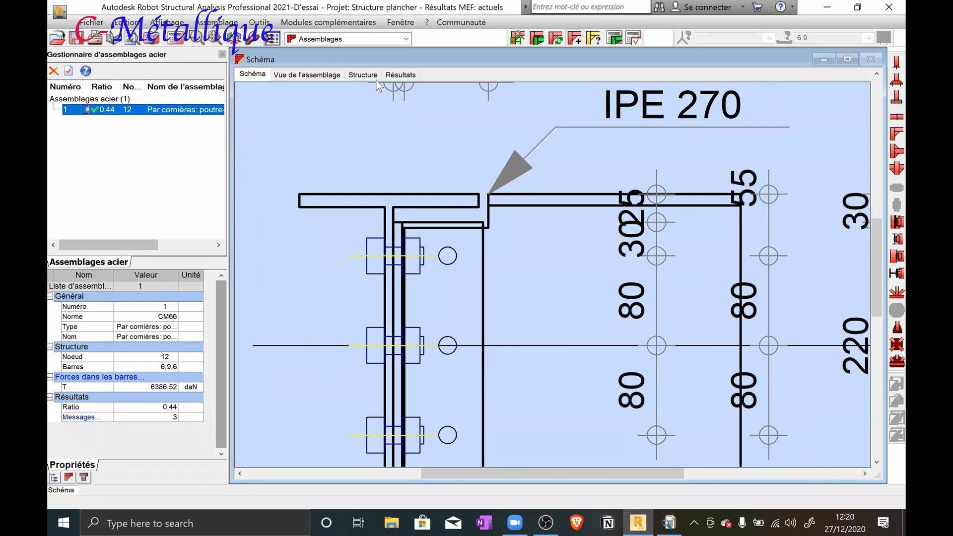
pyautogui.click(395, 76)
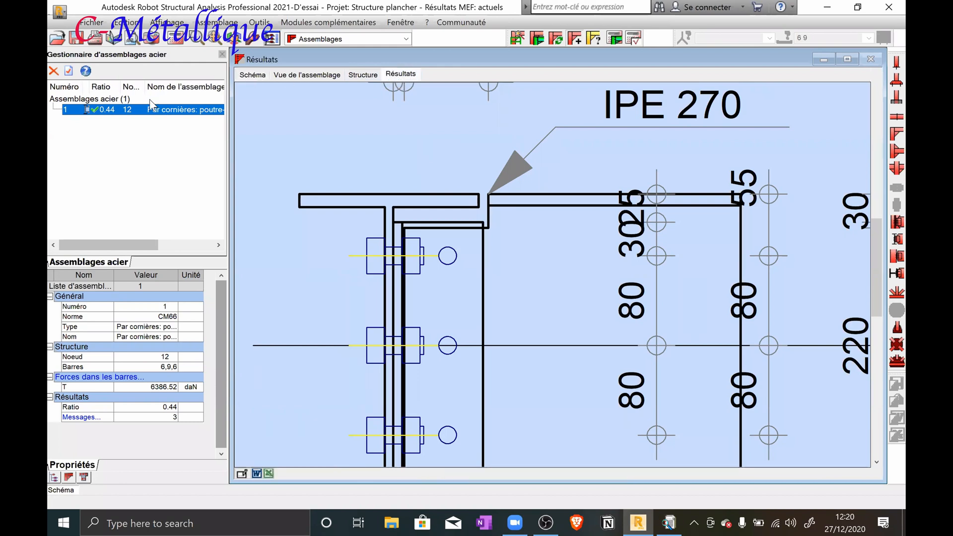
pyautogui.click(229, 208)
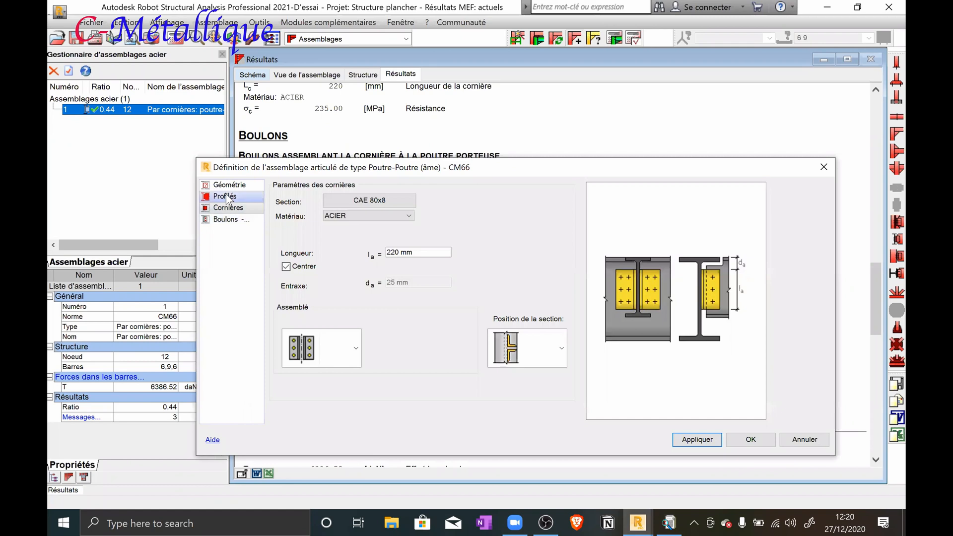
pyautogui.click(227, 198)
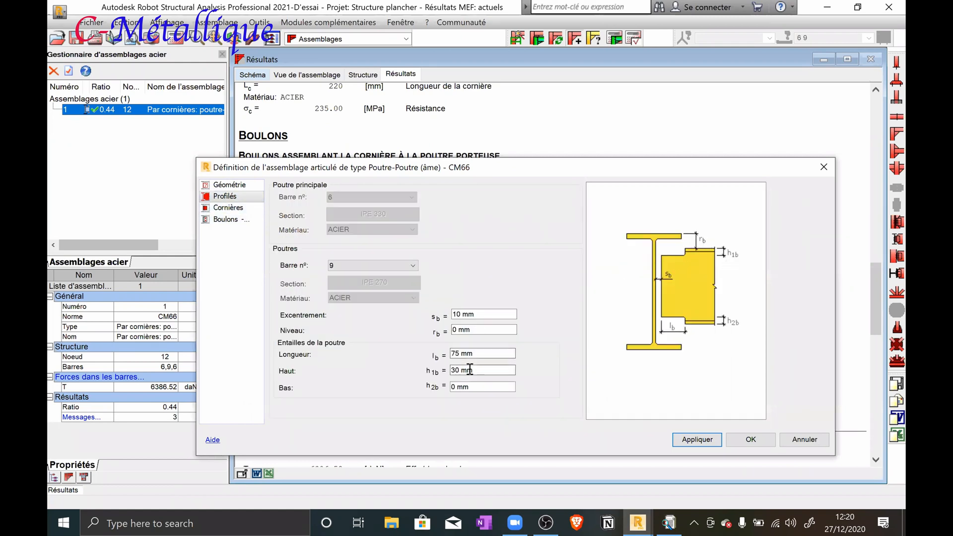
pyautogui.moveTo(475, 369); pyautogui.dragTo(450, 370)
pyautogui.write('20')
pyautogui.moveTo(476, 370); pyautogui.dragTo(443, 375)
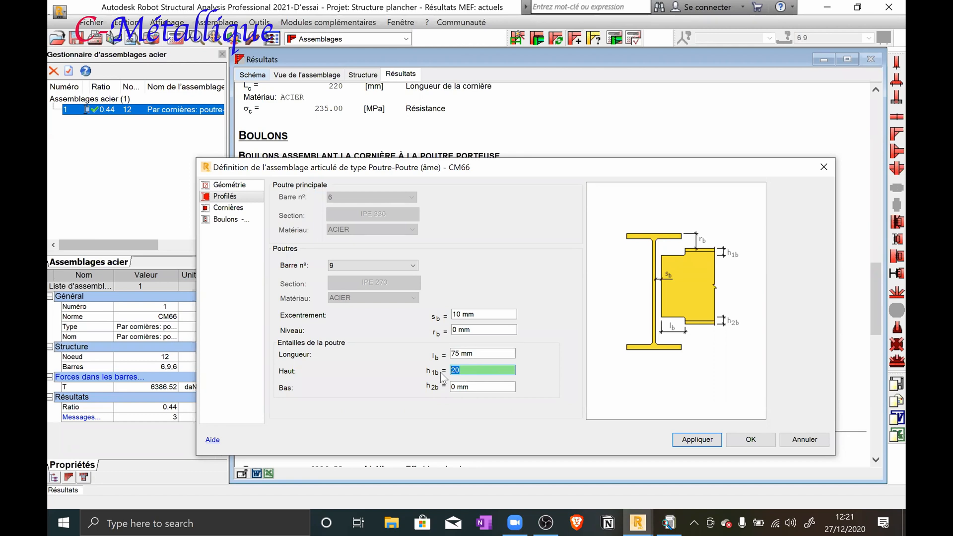
pyautogui.write('25')
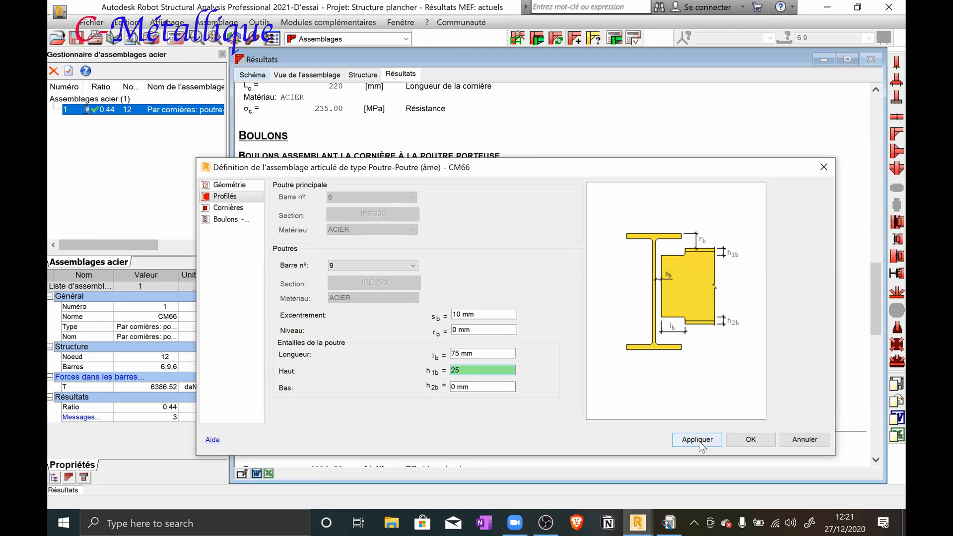
pyautogui.click(699, 442)
pyautogui.click(746, 445)
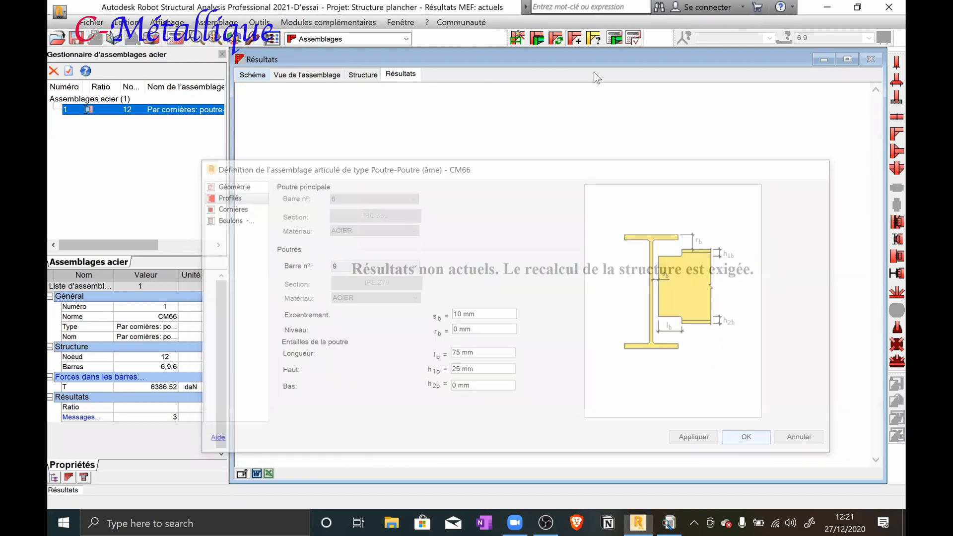
# Run the verification of connection 1 with the changed notch and review the notch data and resistance checks in the report
pyautogui.click(562, 360)
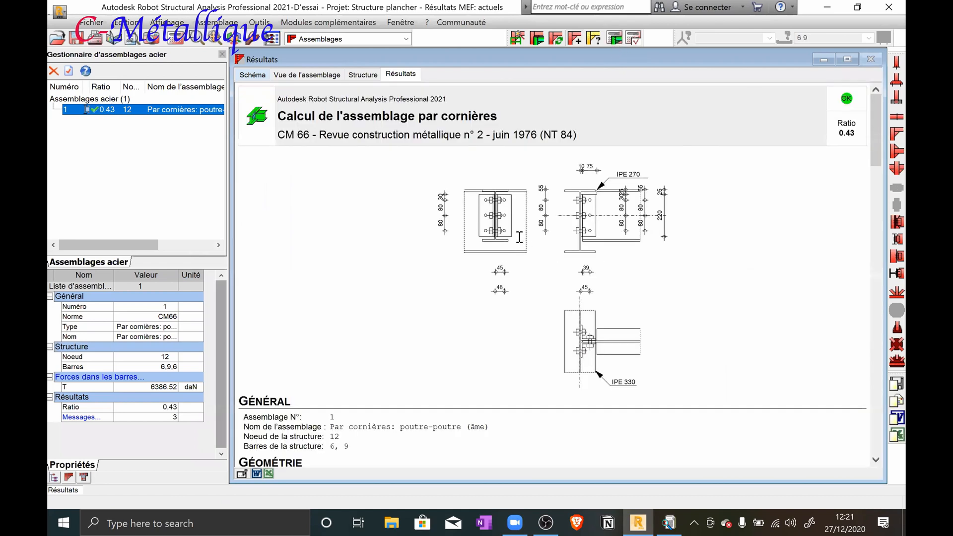
pyautogui.scroll(-15, 563, 358)
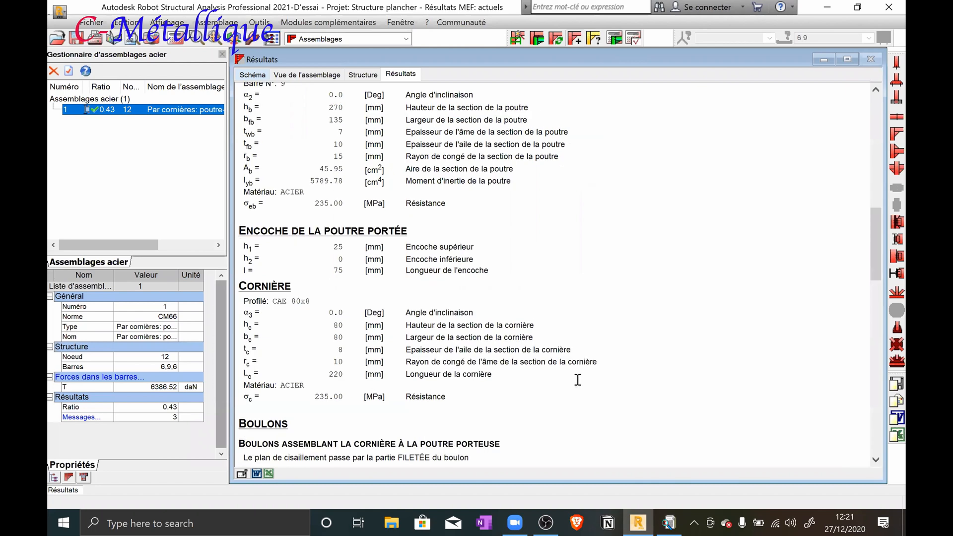
pyautogui.scroll(-10, 577, 380)
pyautogui.scroll(3, 575, 378)
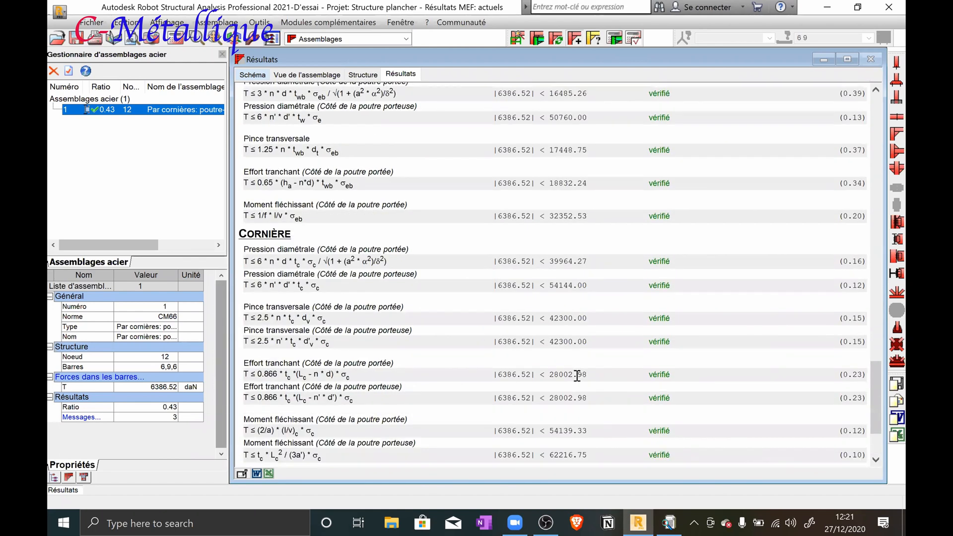
pyautogui.scroll(3, 554, 274)
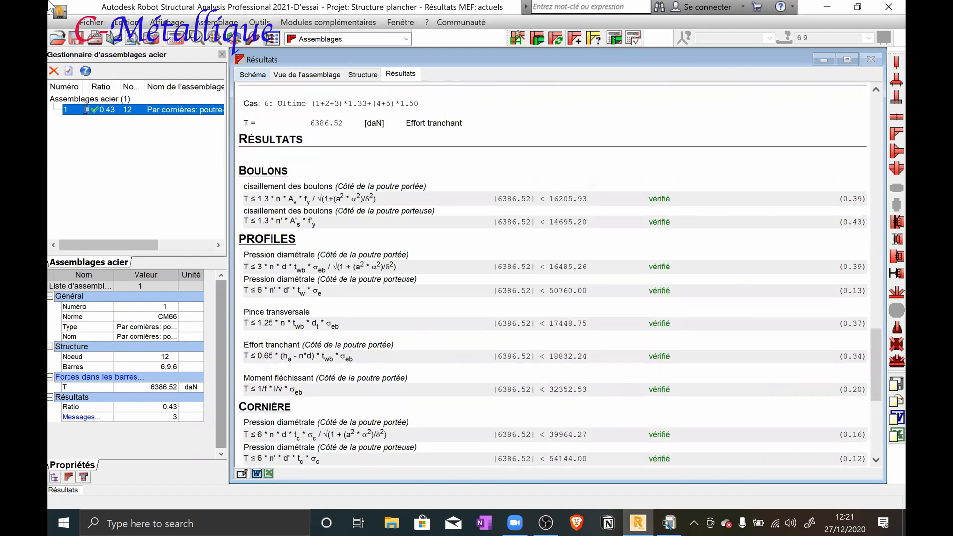
# Reopen the definition of connection 1, set the joist's upper notch height h1b to 20 mm, and apply and accept it
pyautogui.doubleClick(178, 111)
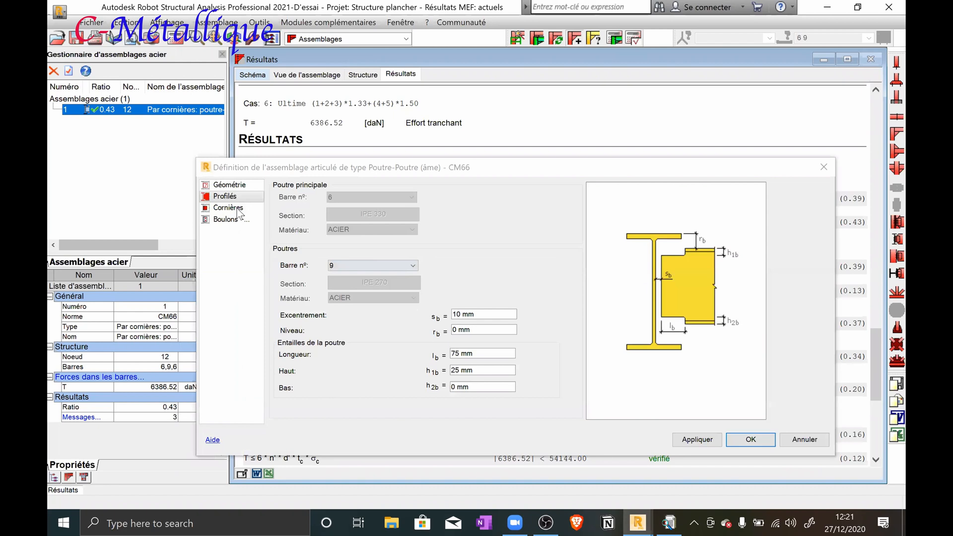
pyautogui.moveTo(485, 370); pyautogui.dragTo(436, 367)
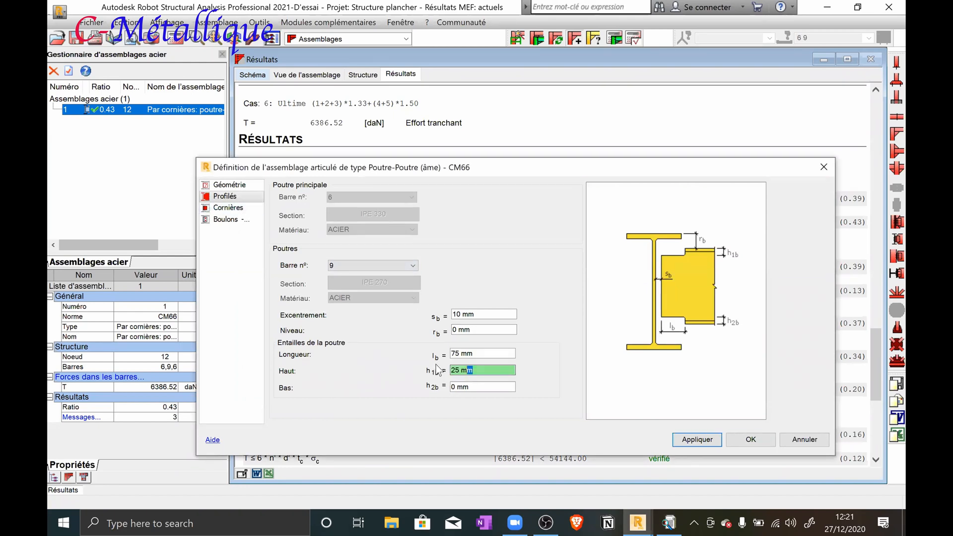
pyautogui.press('BackSpace')
pyautogui.press('BackSpace')
pyautogui.press('BackSpace')
pyautogui.press('BackSpace')
pyautogui.write('0')
pyautogui.click(698, 440)
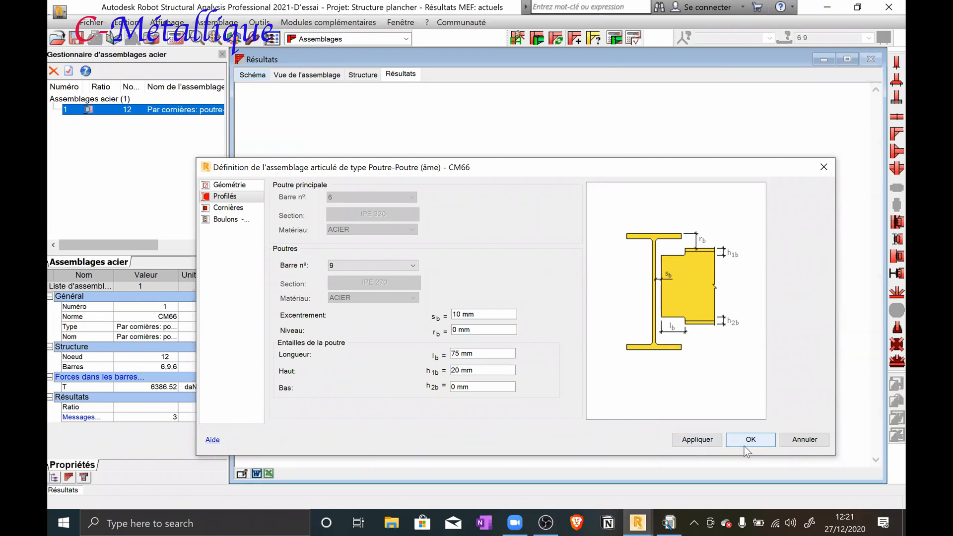
pyautogui.press('Return')
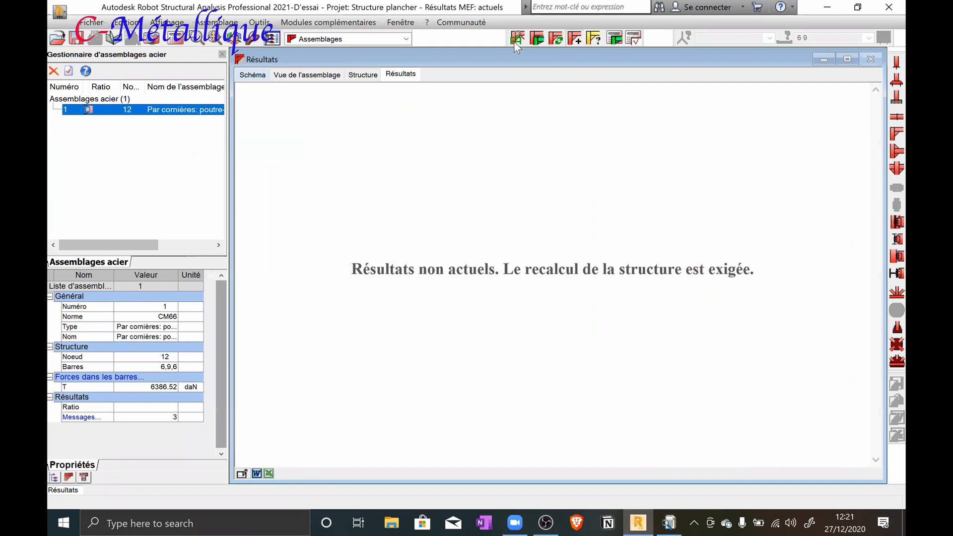
# Verify connection 1 with the 20 mm notch and review the report's notch data, resistance checks and remarks
pyautogui.click(614, 41)
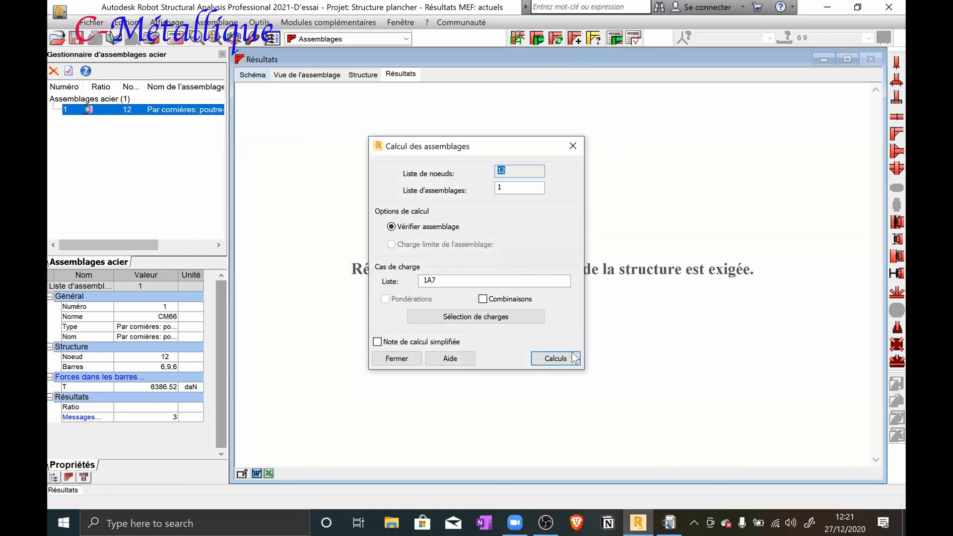
pyautogui.click(555, 358)
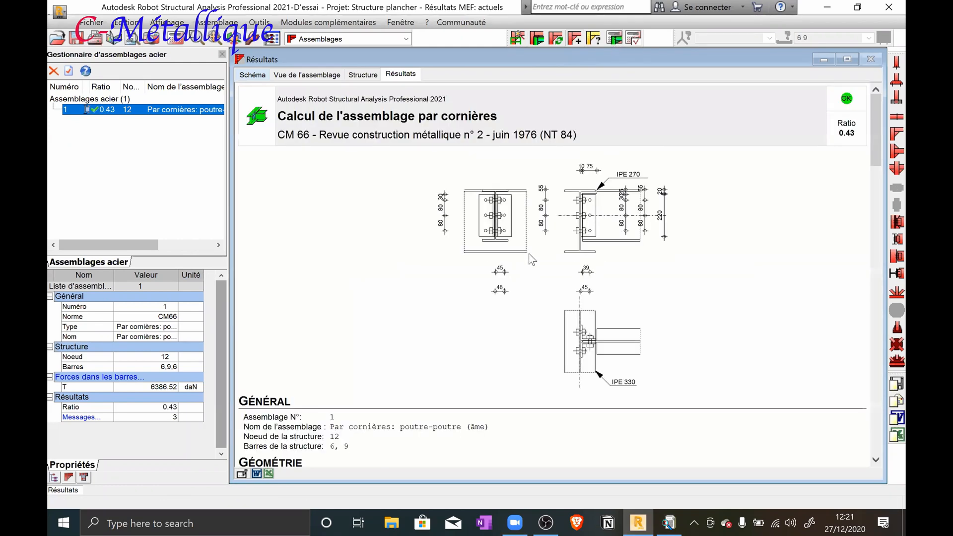
pyautogui.scroll(-10, 533, 254)
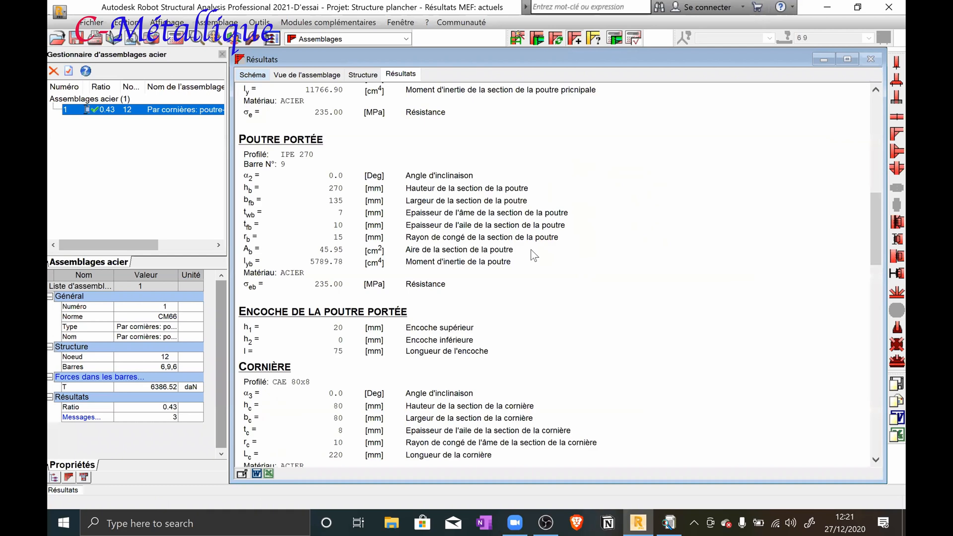
pyautogui.scroll(-10, 533, 255)
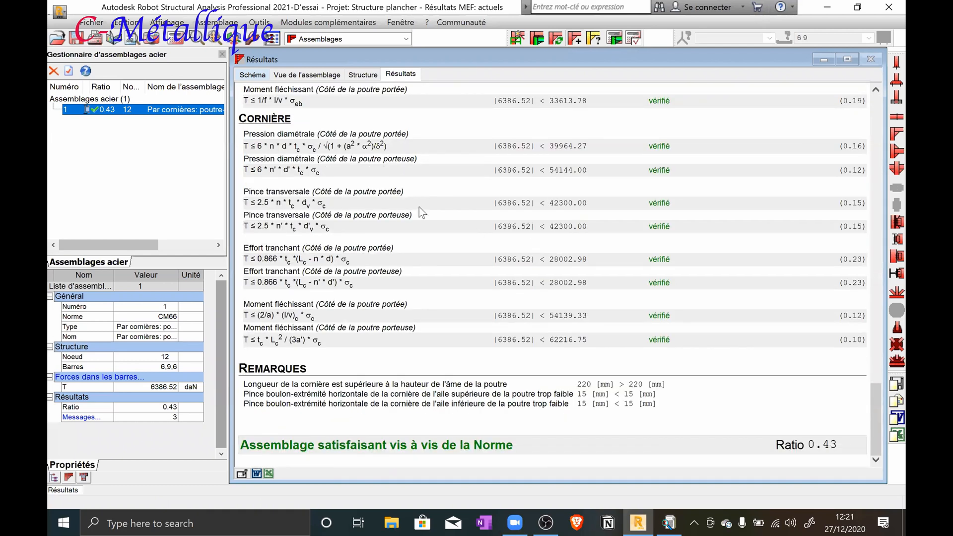
pyautogui.scroll(10, 419, 207)
pyautogui.scroll(-10, 417, 207)
pyautogui.scroll(2, 413, 206)
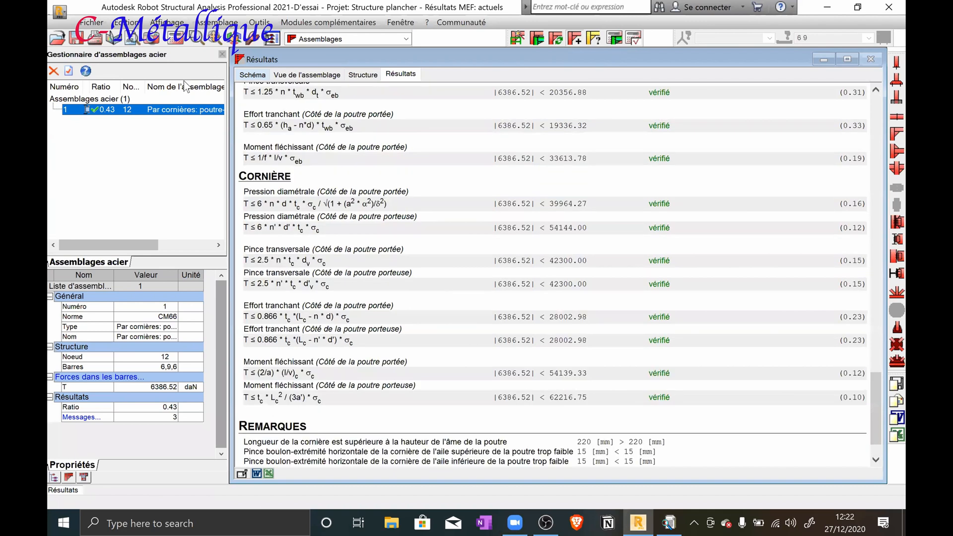
# Reopen the connection definition and set the joist's upper notch height h1b to 30 mm
pyautogui.doubleClick(109, 111)
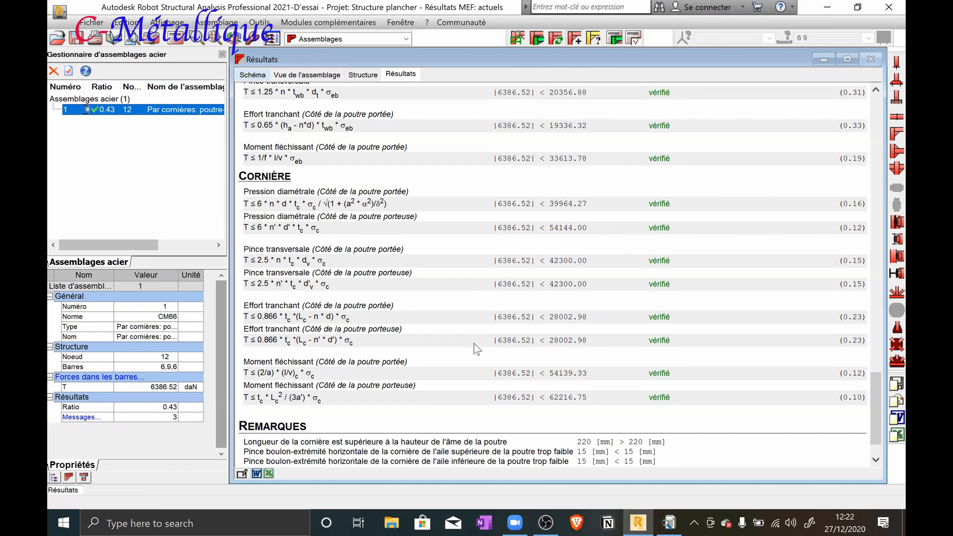
pyautogui.click(480, 370)
pyautogui.write('30')
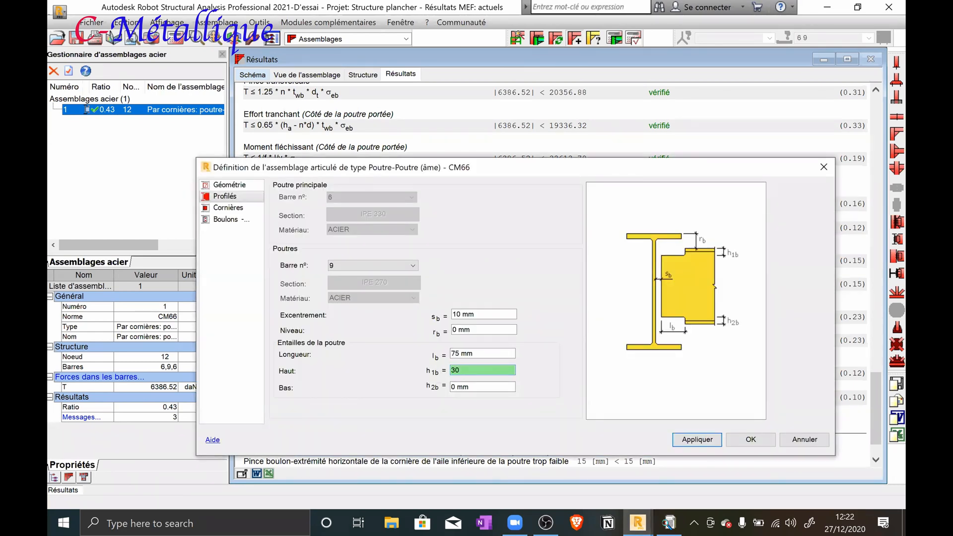
# Set the CAE 80x8 angle length to 215 mm, and apply and accept the connection definition
pyautogui.click(228, 209)
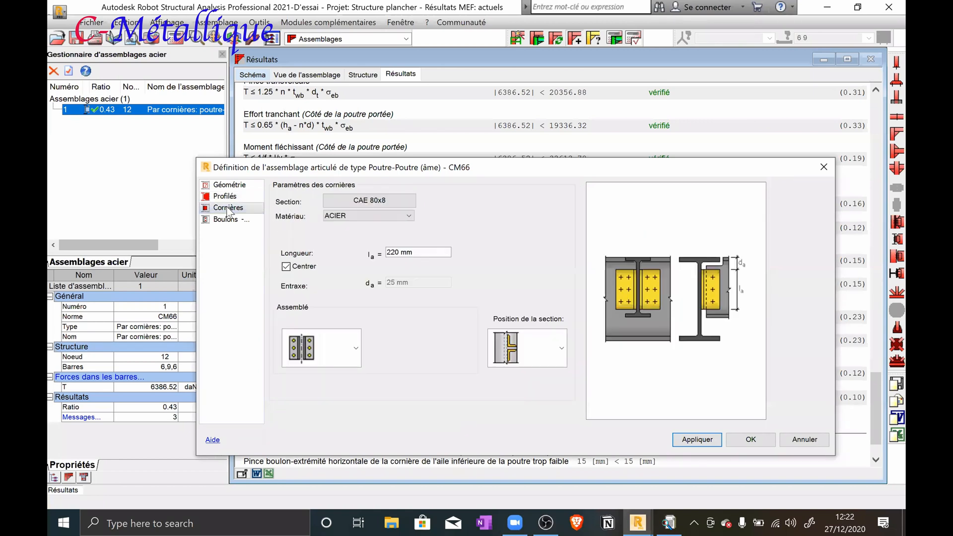
pyautogui.doubleClick(394, 252)
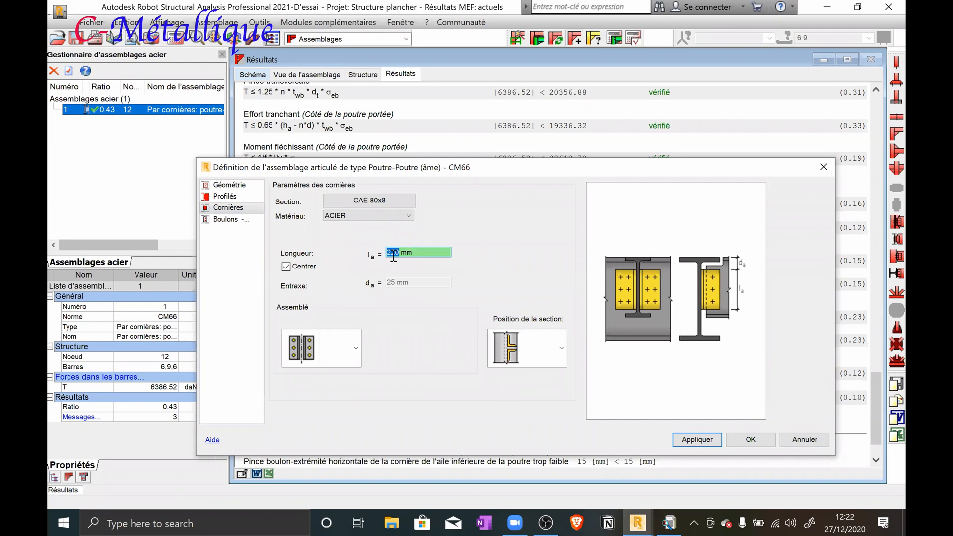
pyautogui.write('215')
pyautogui.click(697, 439)
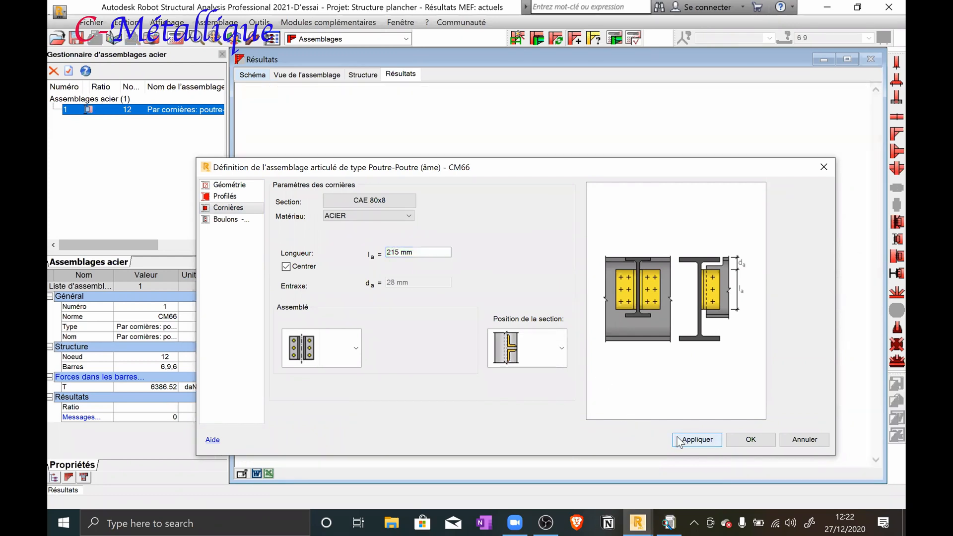
pyautogui.click(751, 441)
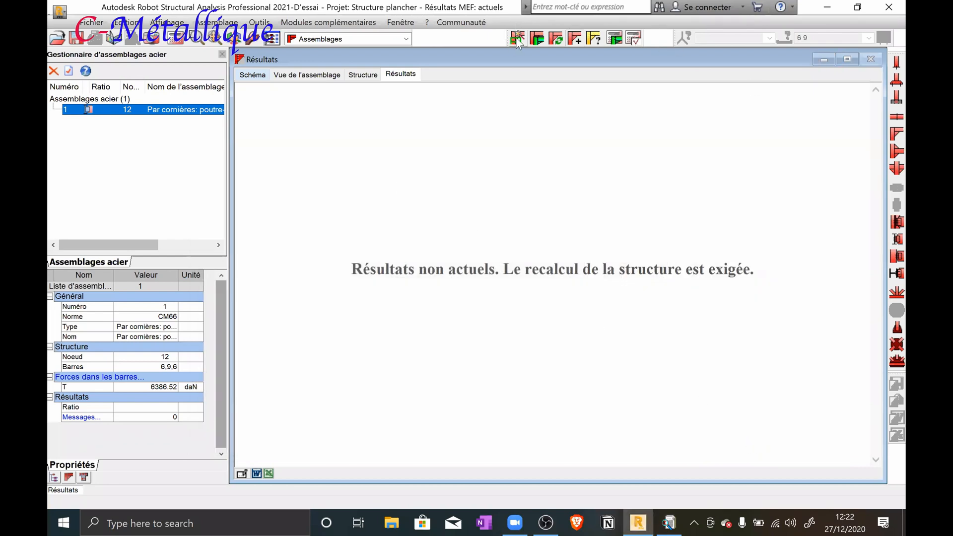
# Verify connection 1 with the 30 mm notch and 215 mm angles, and review the report's schematic and resistance checks
pyautogui.click(612, 45)
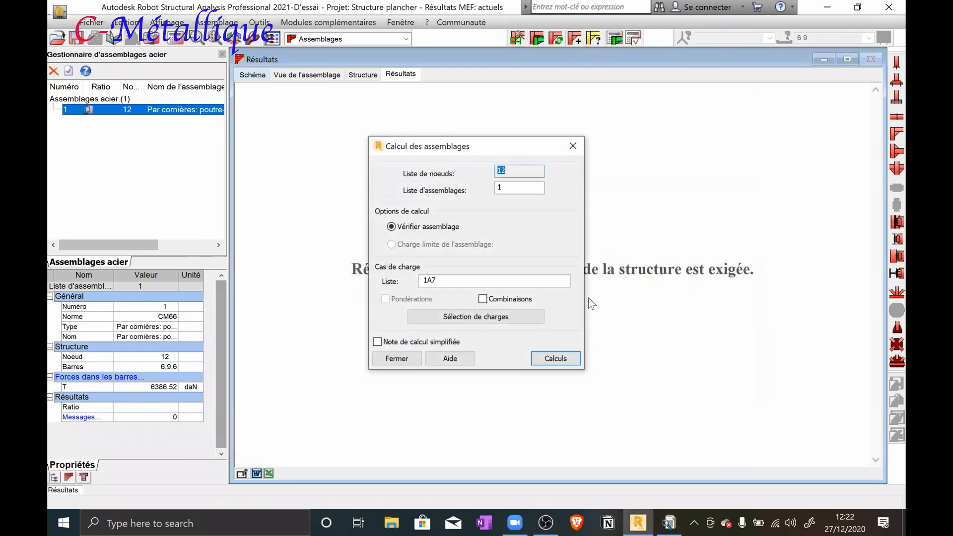
pyautogui.click(565, 363)
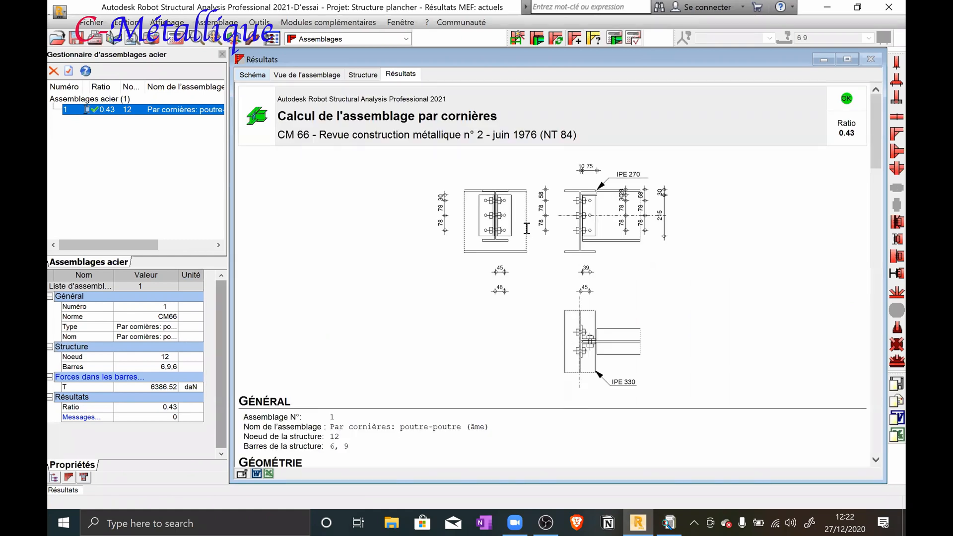
pyautogui.scroll(-20, 535, 223)
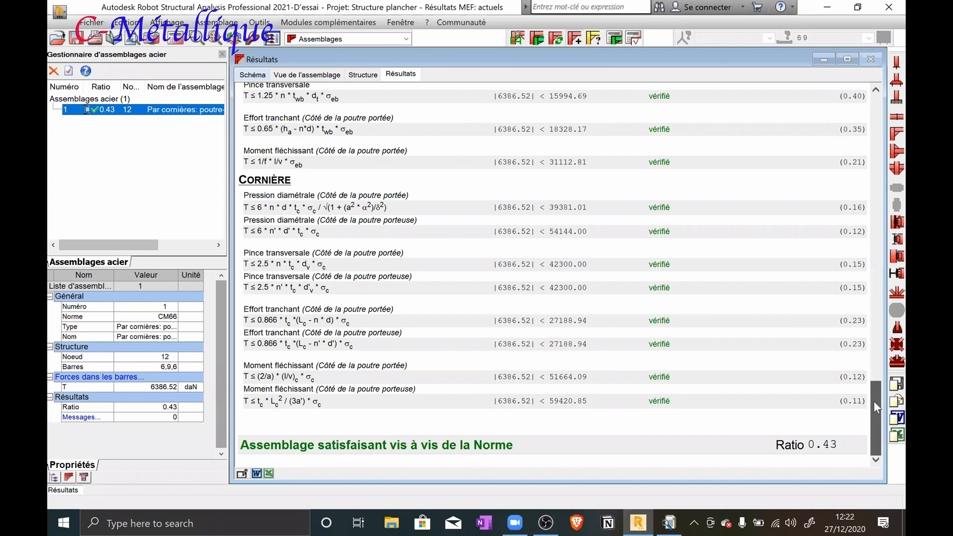
pyautogui.scroll(8, 876, 347)
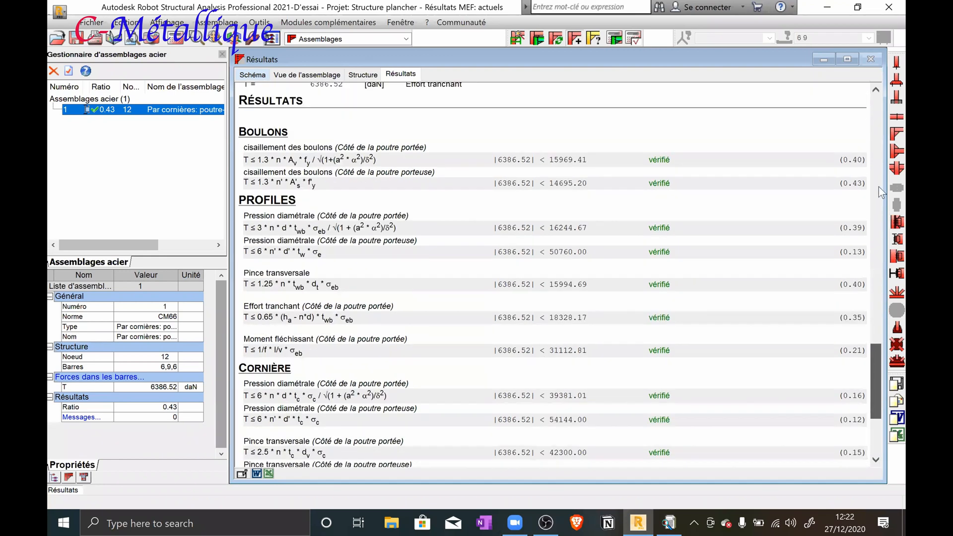
pyautogui.scroll(8, 867, 132)
pyautogui.scroll(12, 859, 276)
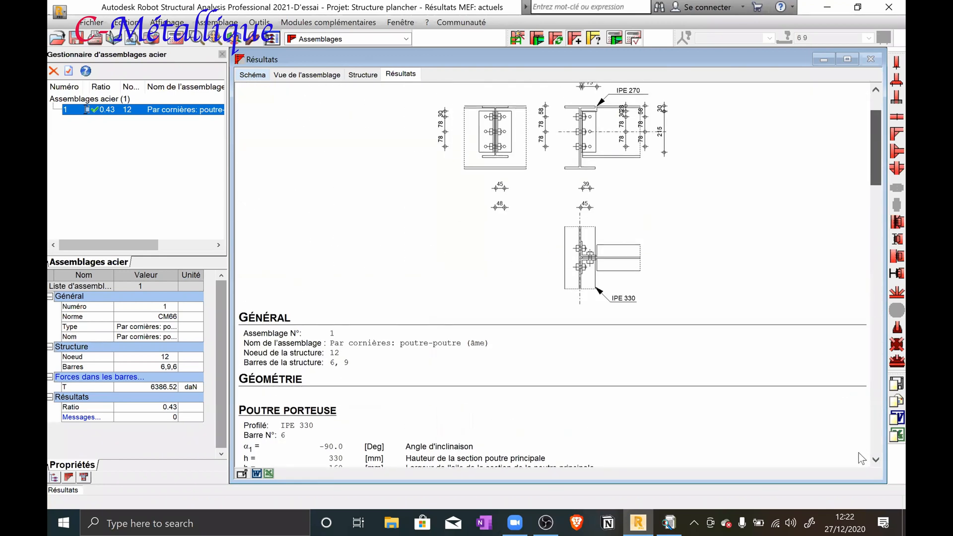
pyautogui.scroll(-20, 599, 421)
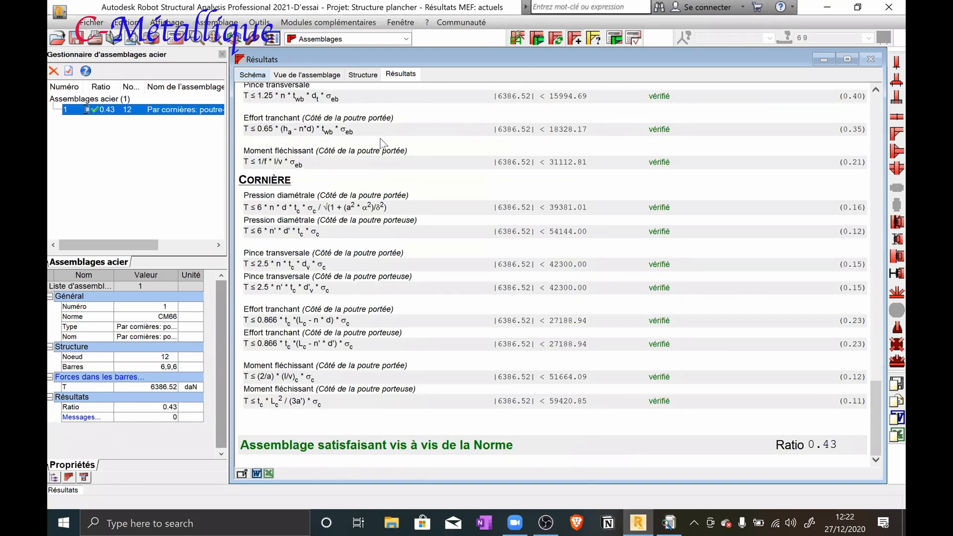
pyautogui.scroll(9, 437, 166)
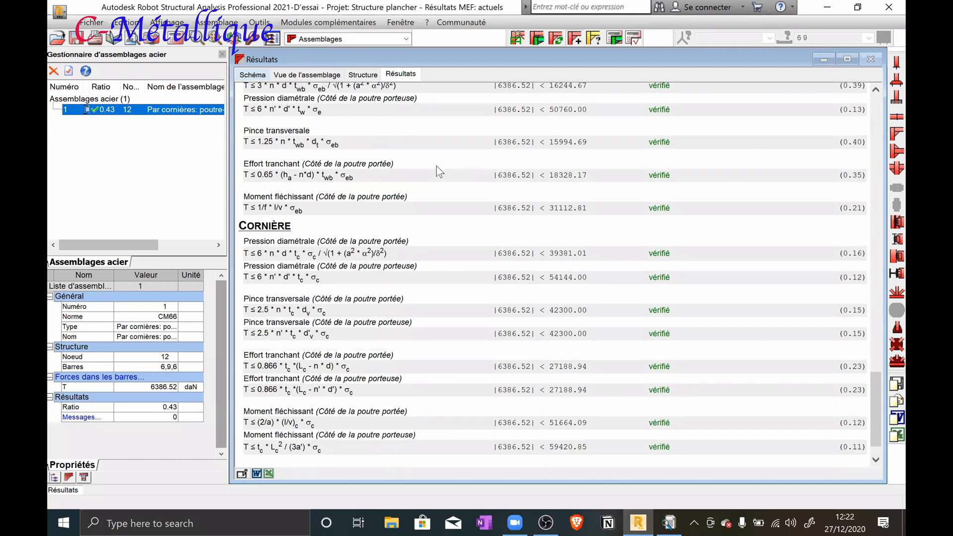
pyautogui.scroll(2, 607, 117)
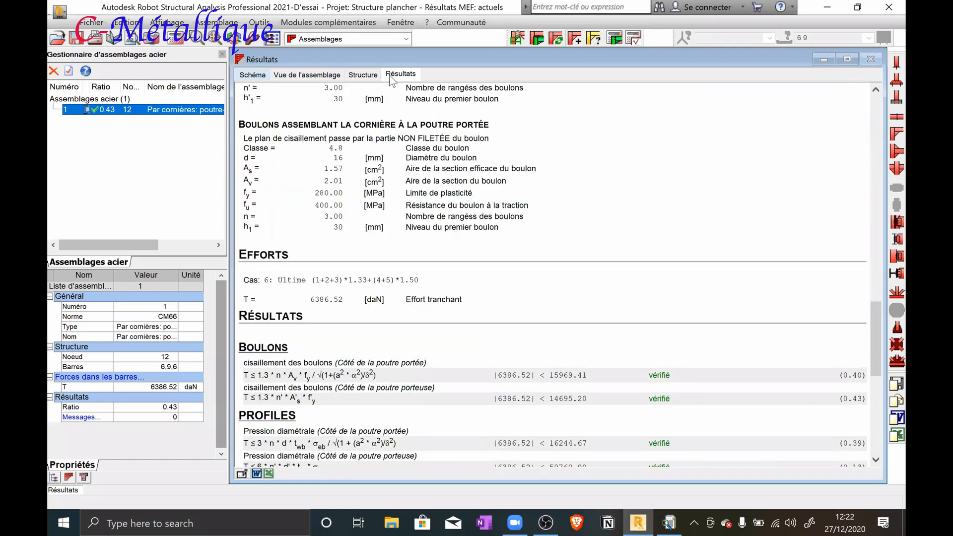
# Look at the connected joist and main beam in the structural model and return to the calculation report
pyautogui.click(112, 111)
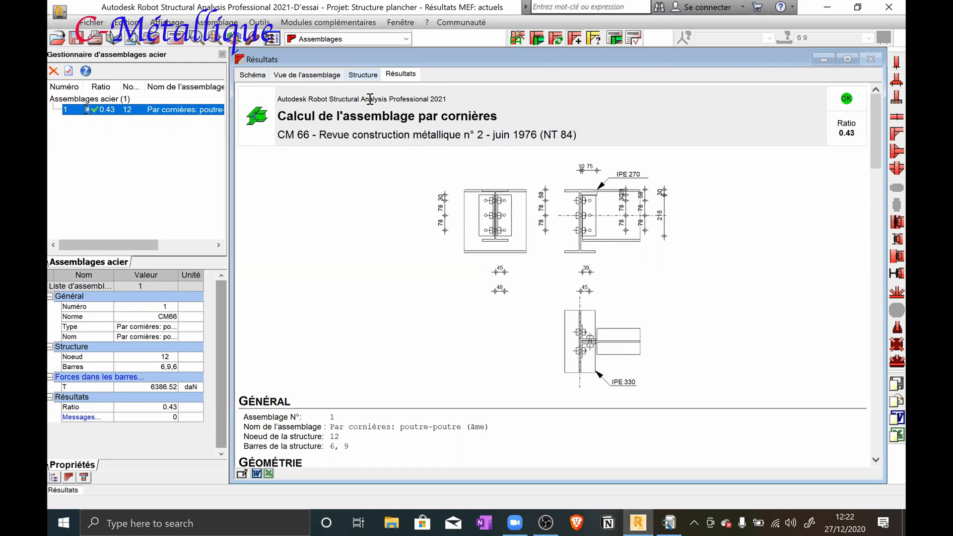
pyautogui.click(365, 76)
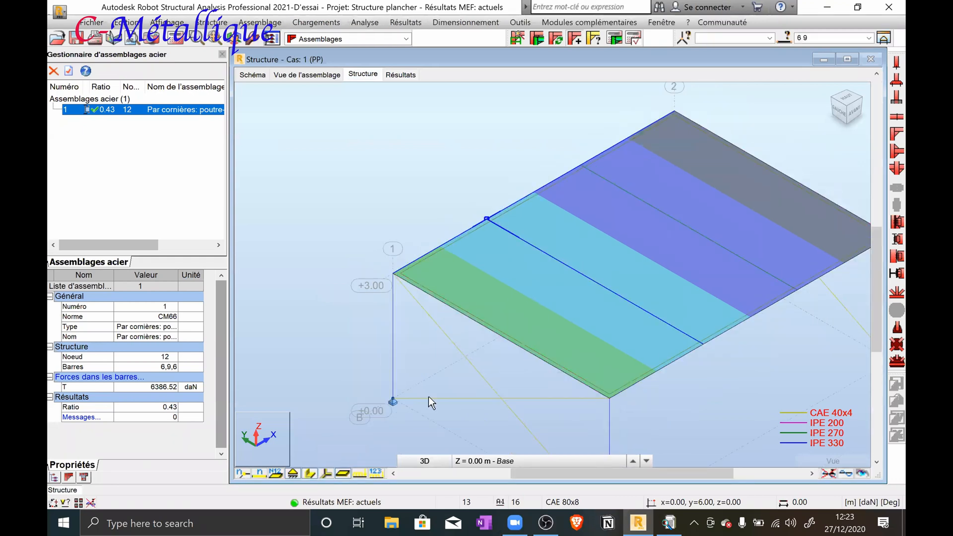
pyautogui.click(308, 474)
pyautogui.click(307, 474)
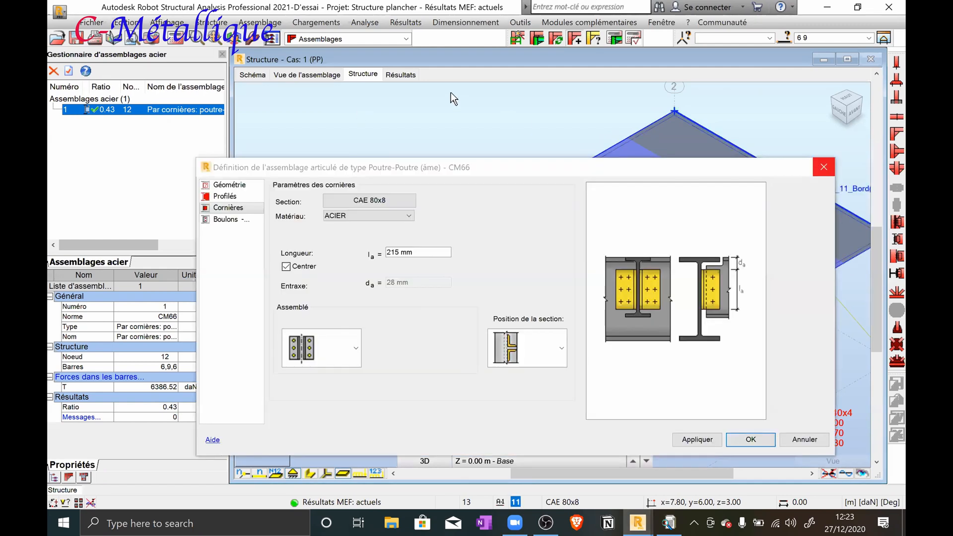
pyautogui.click(402, 75)
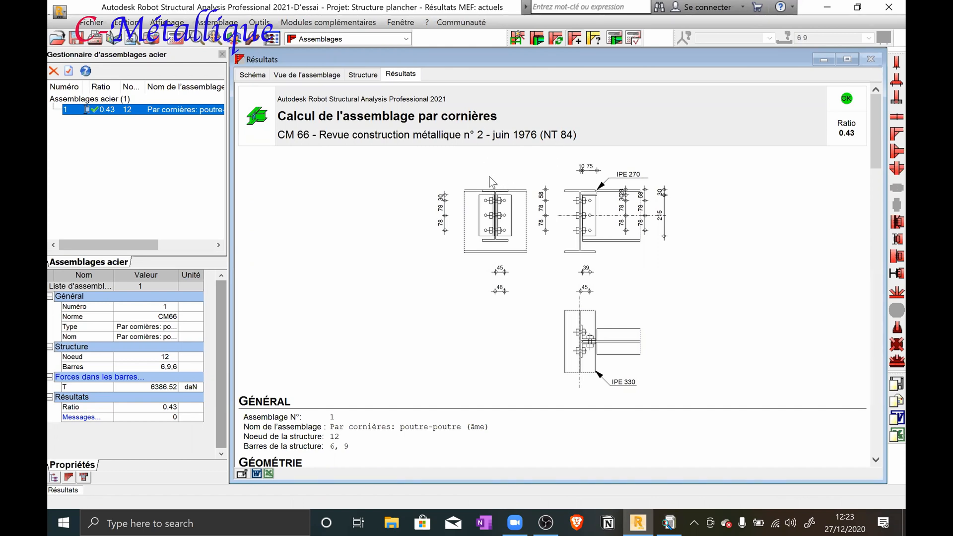
# Examine the report's diametral pressure check on the joist side, highlighting its formula and the resistance it gives
pyautogui.scroll(-2, 484, 171)
pyautogui.scroll(-6, 451, 238)
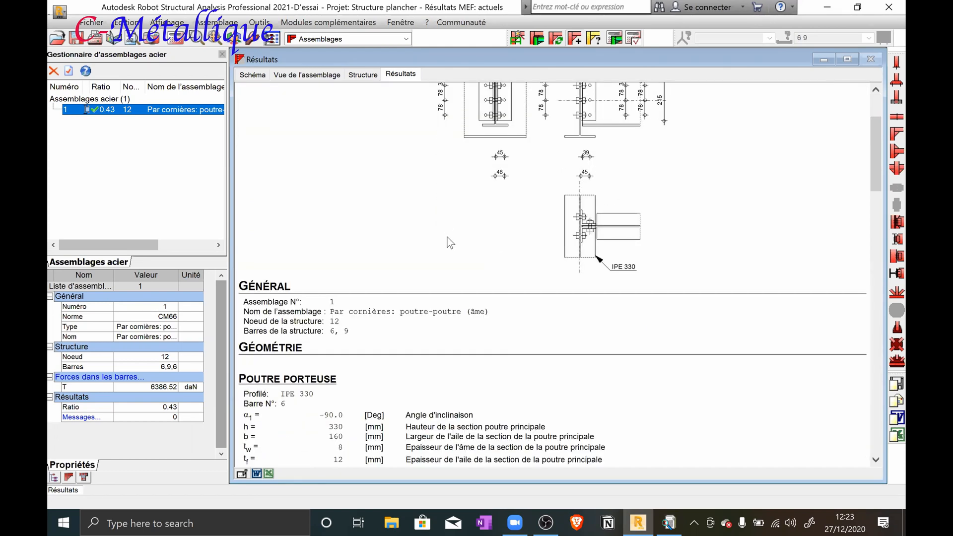
pyautogui.scroll(-9, 450, 233)
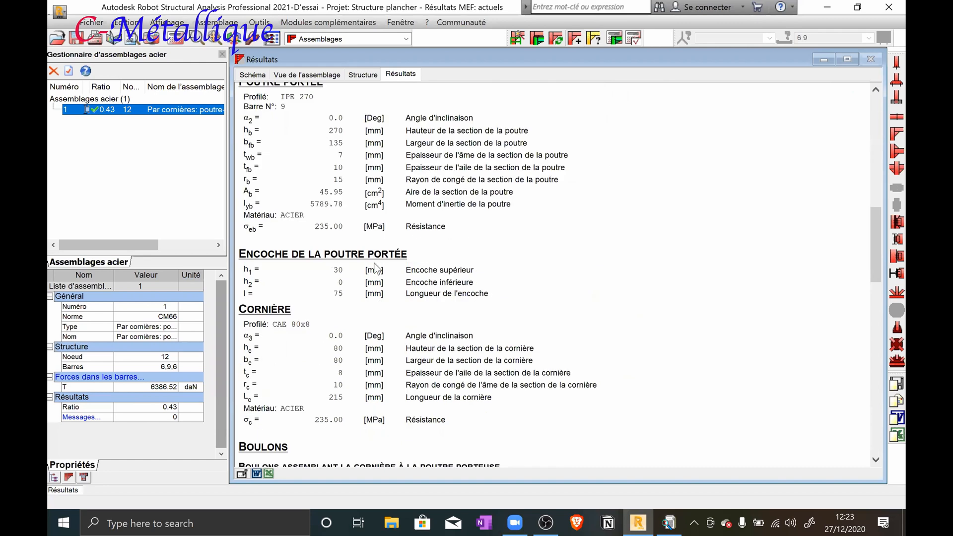
pyautogui.scroll(-15, 375, 257)
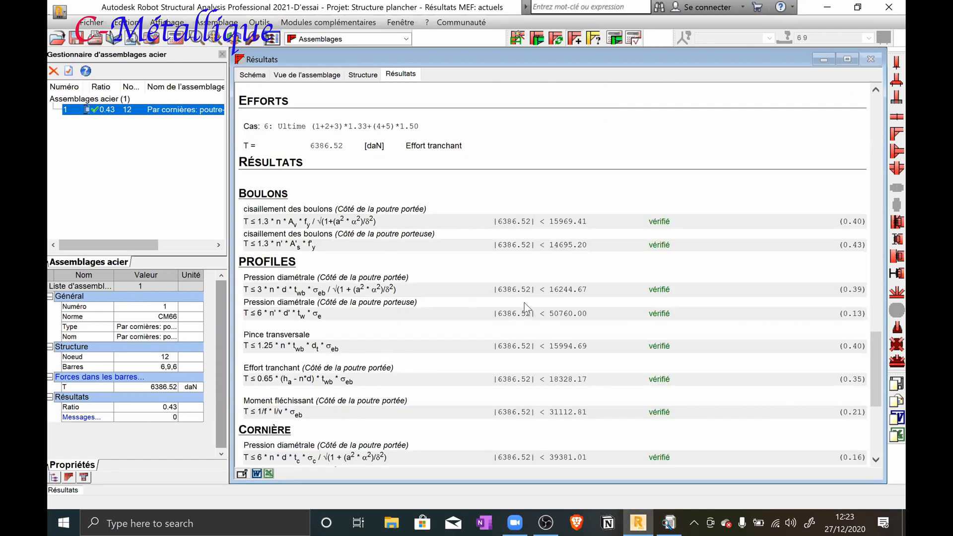
pyautogui.doubleClick(247, 292)
pyautogui.moveTo(258, 291); pyautogui.dragTo(400, 293)
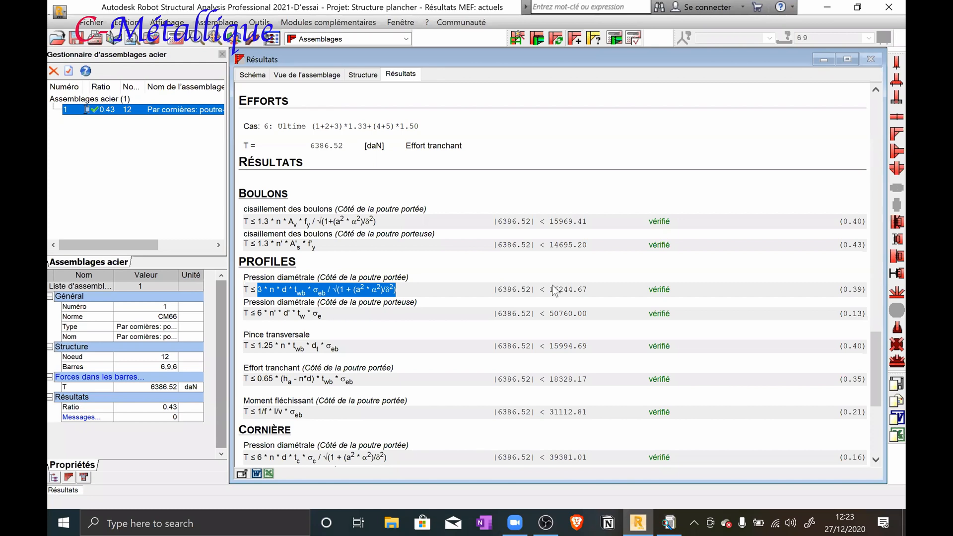
pyautogui.moveTo(549, 290); pyautogui.dragTo(585, 290)
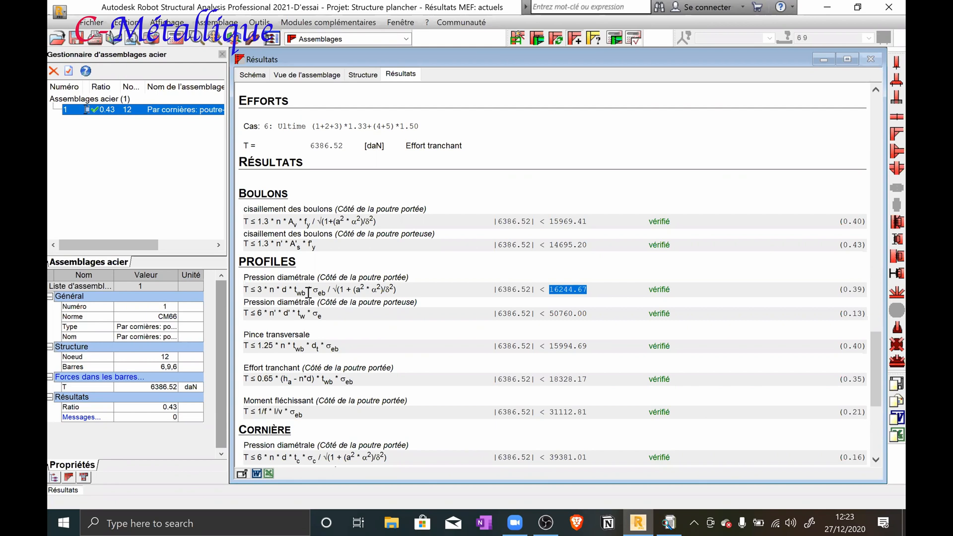
# Examine the individual terms of the joist-side diametral pressure formula and look them up in the report's joist, notch, angle and bolt data
pyautogui.doubleClick(272, 291)
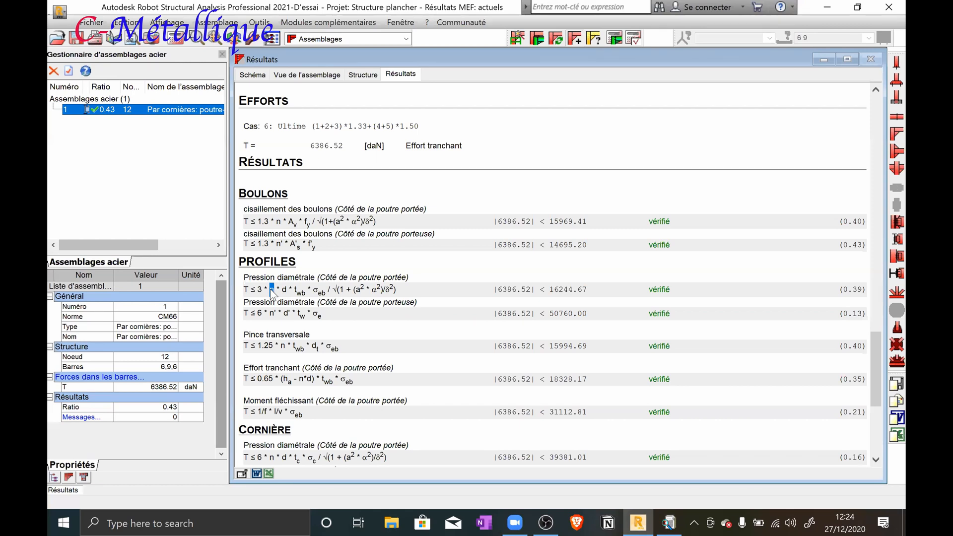
pyautogui.doubleClick(320, 292)
pyautogui.doubleClick(355, 289)
pyautogui.doubleClick(386, 290)
pyautogui.click(281, 298)
pyautogui.scroll(1, 335, 279)
pyautogui.scroll(8, 334, 277)
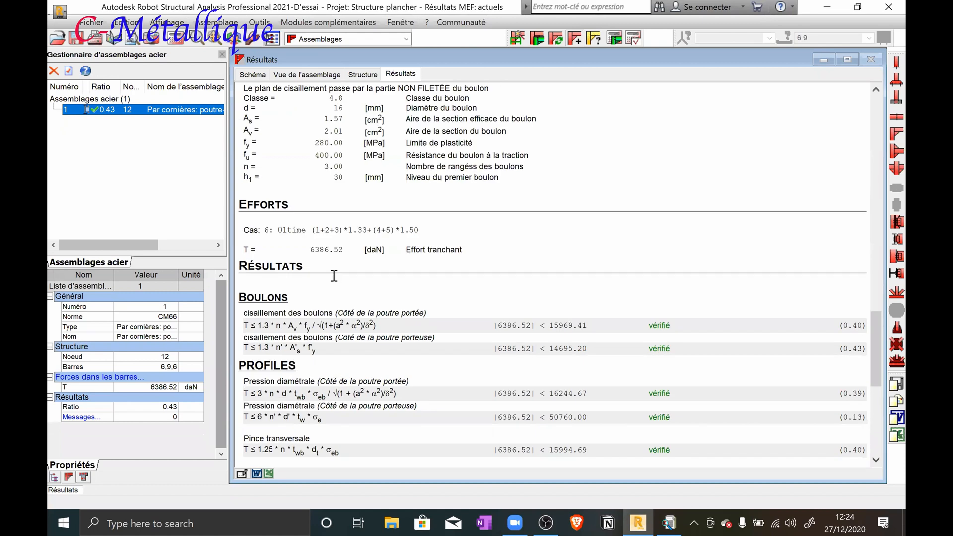
pyautogui.scroll(8, 357, 231)
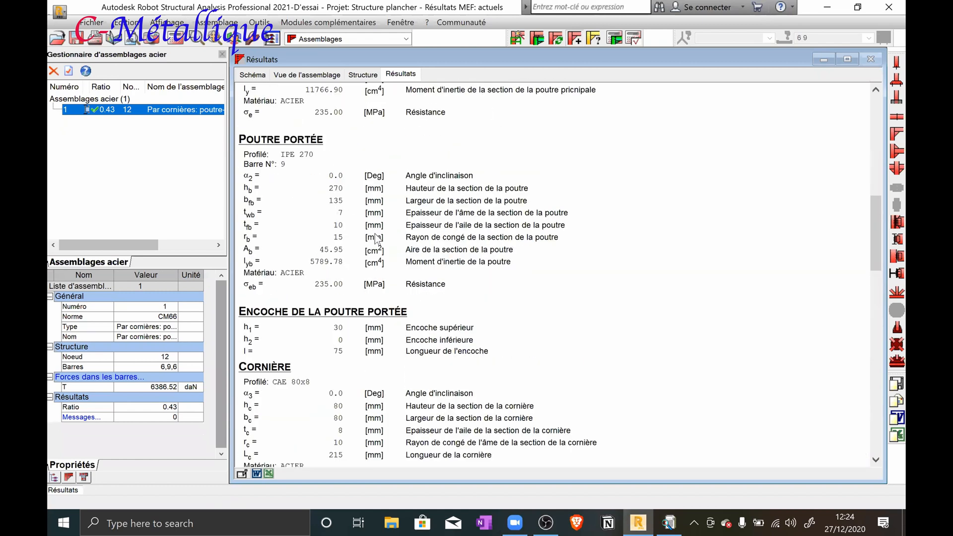
pyautogui.scroll(-4, 375, 231)
pyautogui.scroll(-10, 376, 231)
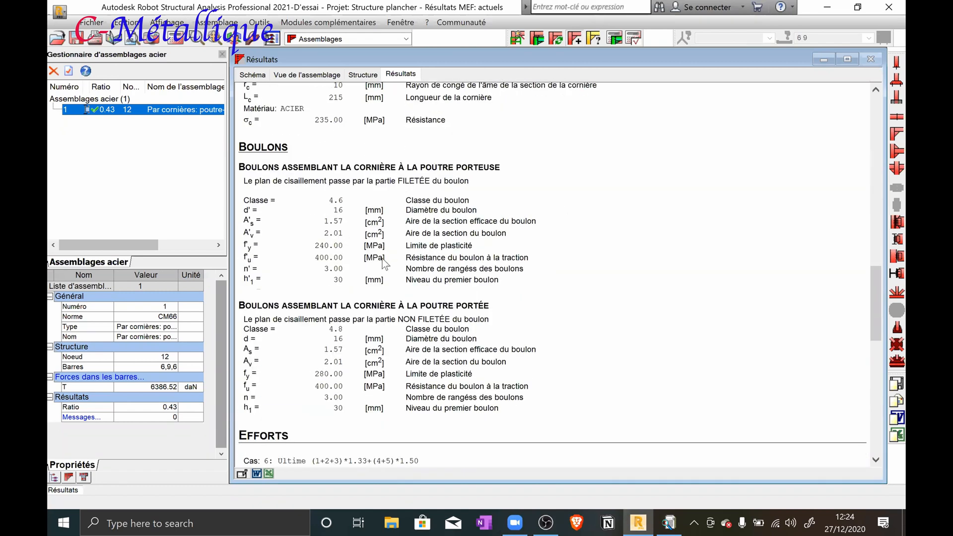
# Review the report's bolt data and resistance checks, highlighting the terms of the joist-side diametral pressure formula
pyautogui.scroll(-15, 402, 297)
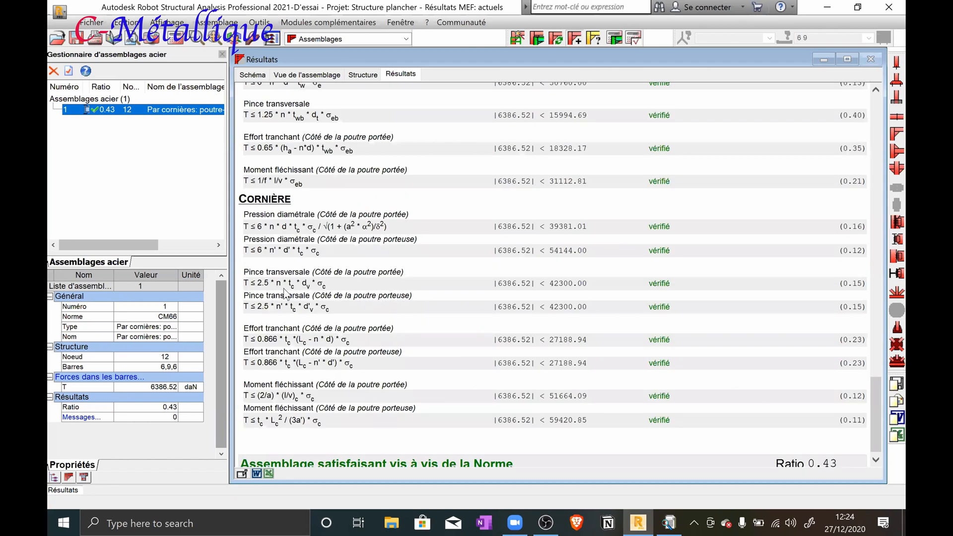
pyautogui.scroll(4, 267, 290)
pyautogui.moveTo(267, 289); pyautogui.dragTo(267, 288)
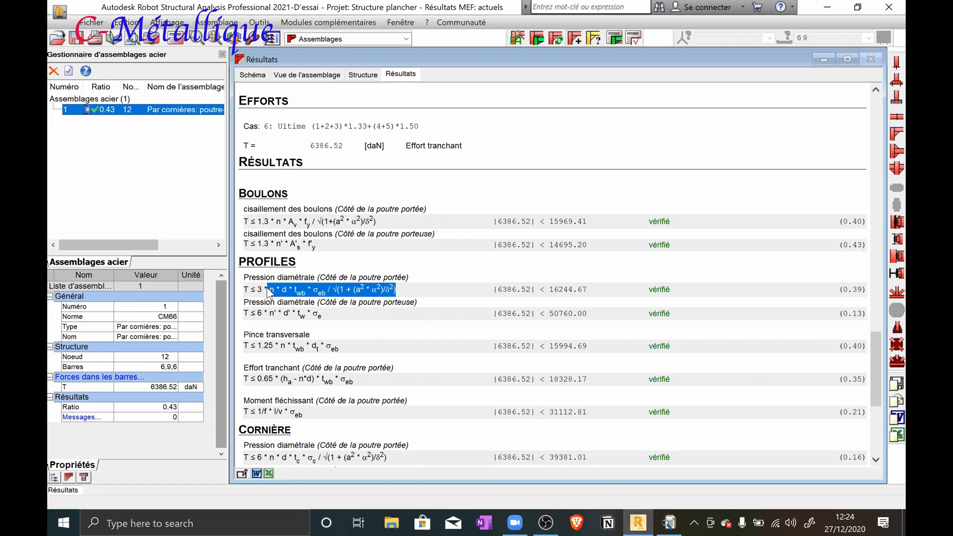
# Review the beam notch and angle parameters in the definition of connection 1, and close the definition and the section catalogue
pyautogui.doubleClick(155, 110)
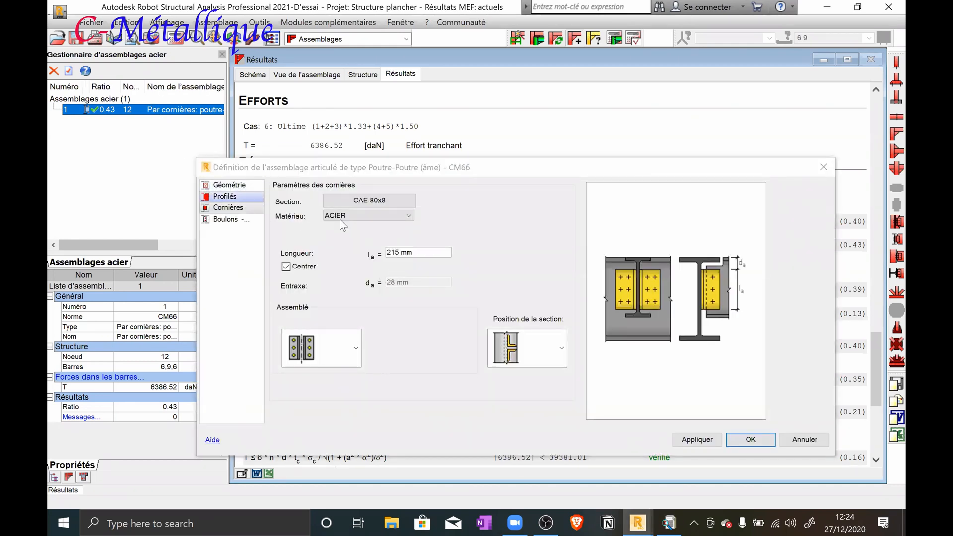
pyautogui.click(231, 198)
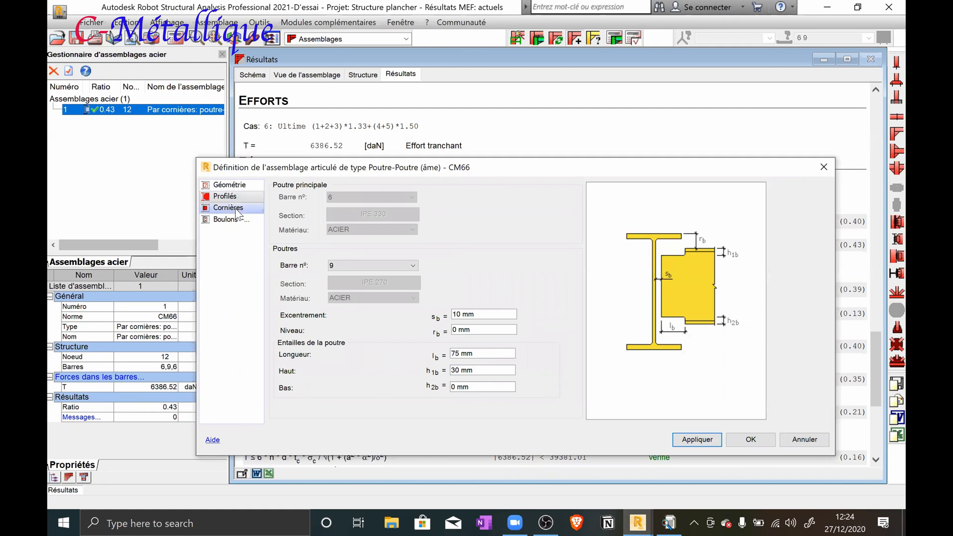
pyautogui.click(233, 209)
pyautogui.click(231, 197)
pyautogui.click(232, 209)
pyautogui.click(234, 196)
pyautogui.click(824, 168)
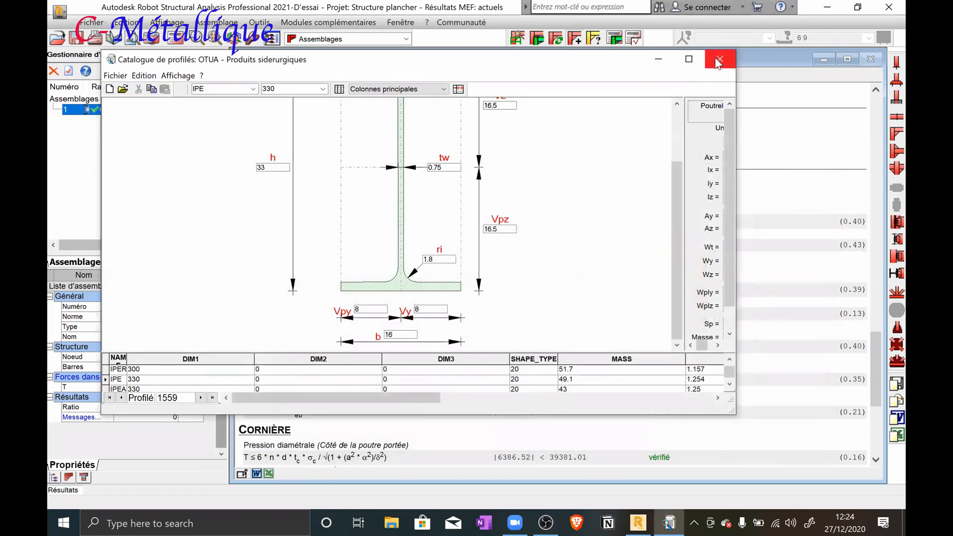
# Return to the report's opening schematic and bring up the structural model around the connected node
pyautogui.scroll(10, 404, 242)
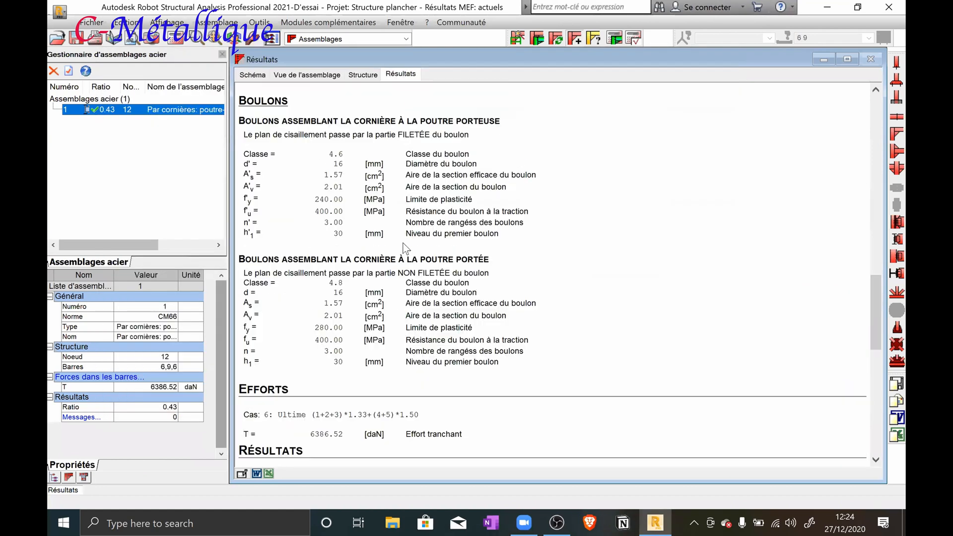
pyautogui.scroll(15, 393, 269)
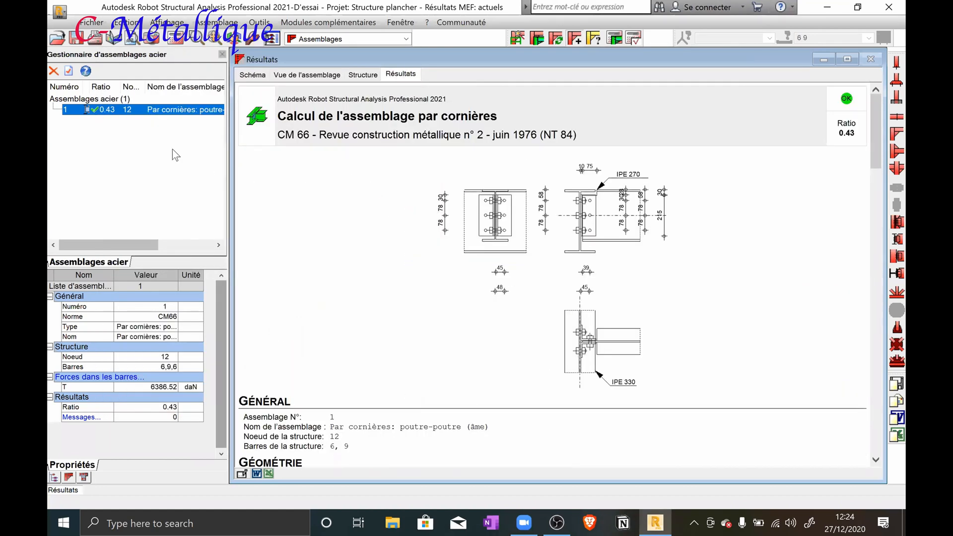
pyautogui.click(318, 75)
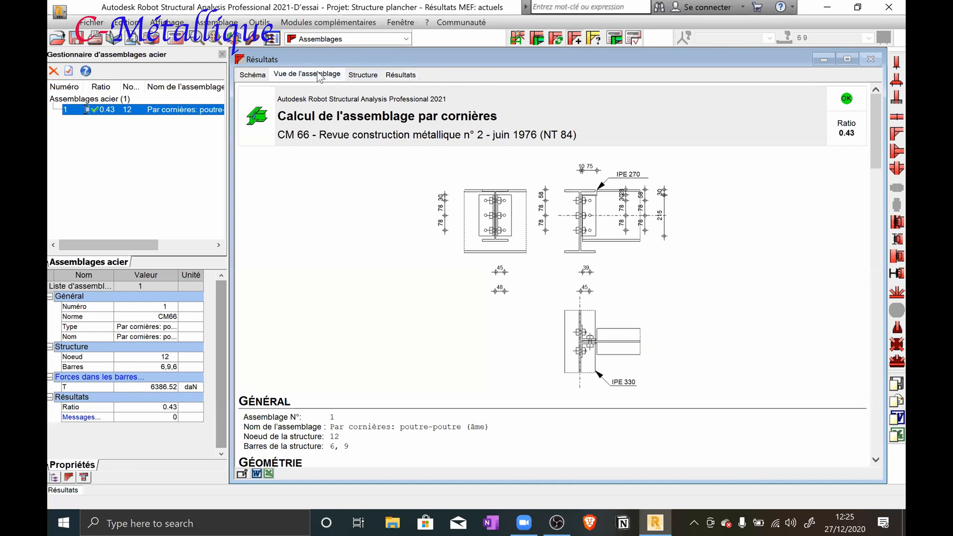
pyautogui.click(363, 76)
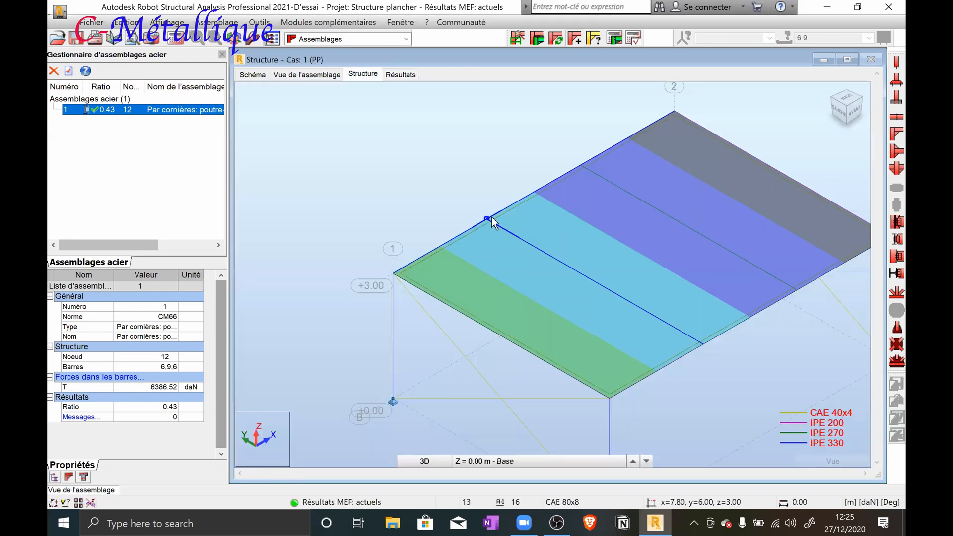
pyautogui.scroll(3, 487, 227)
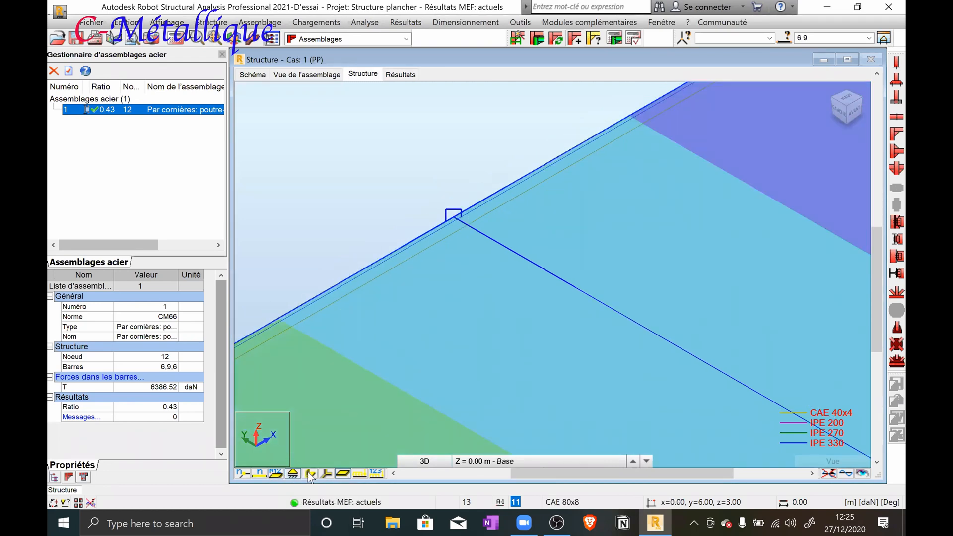
# Hide the load distribution zones and the floor panels in the structural model
pyautogui.click(342, 472)
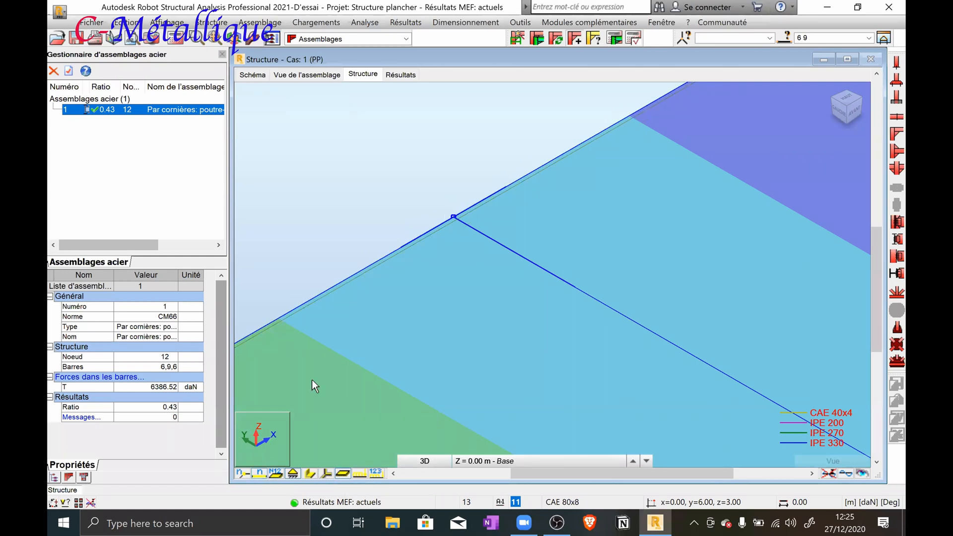
pyautogui.scroll(-2, 350, 262)
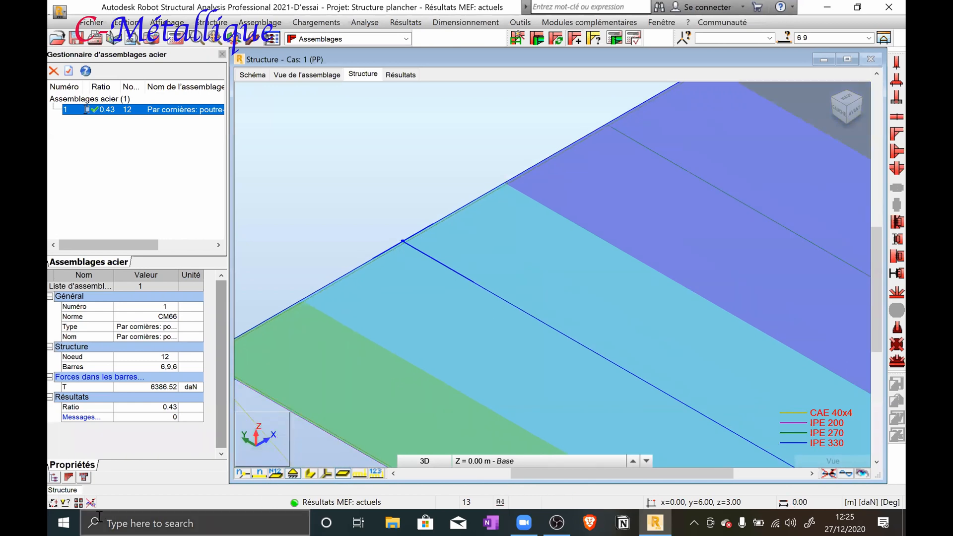
pyautogui.click(79, 504)
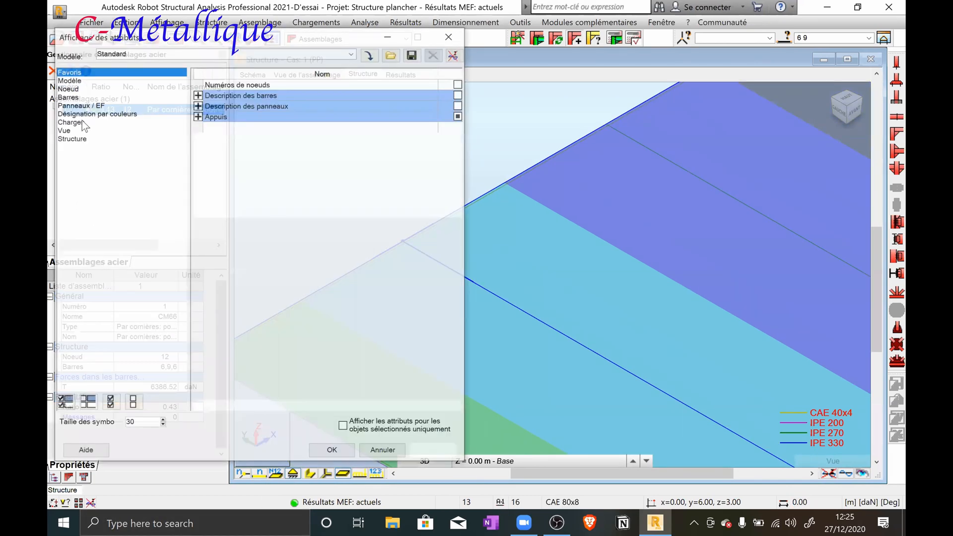
pyautogui.click(82, 113)
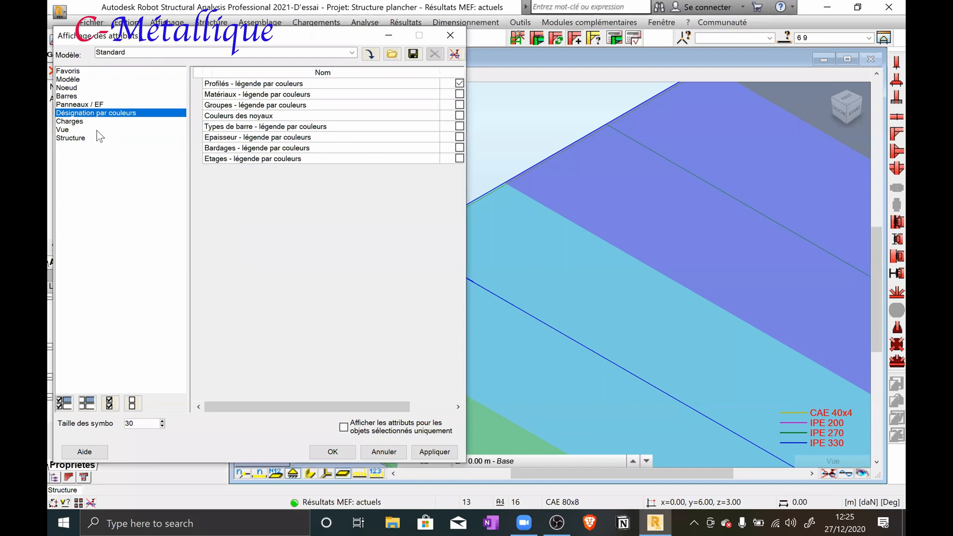
pyautogui.click(74, 121)
pyautogui.click(459, 137)
pyautogui.click(432, 452)
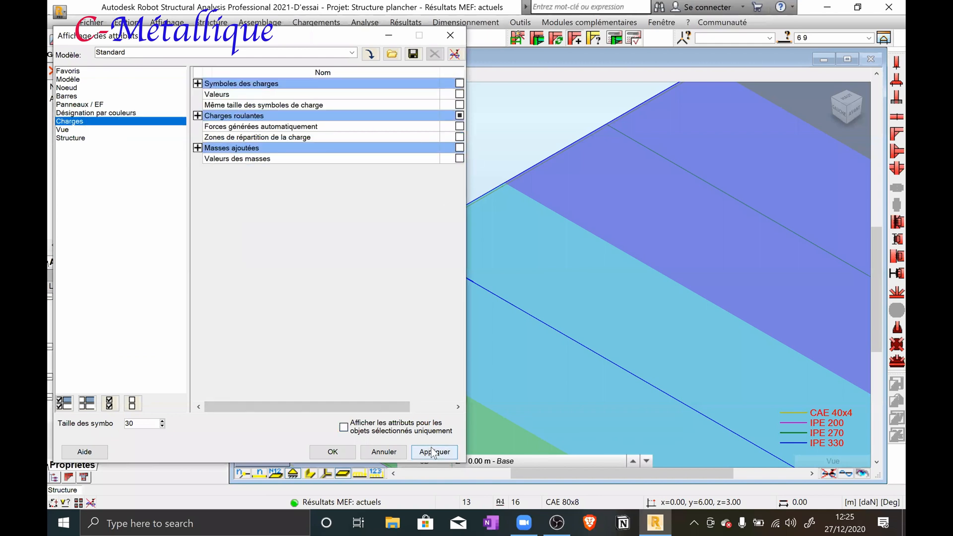
pyautogui.click(318, 453)
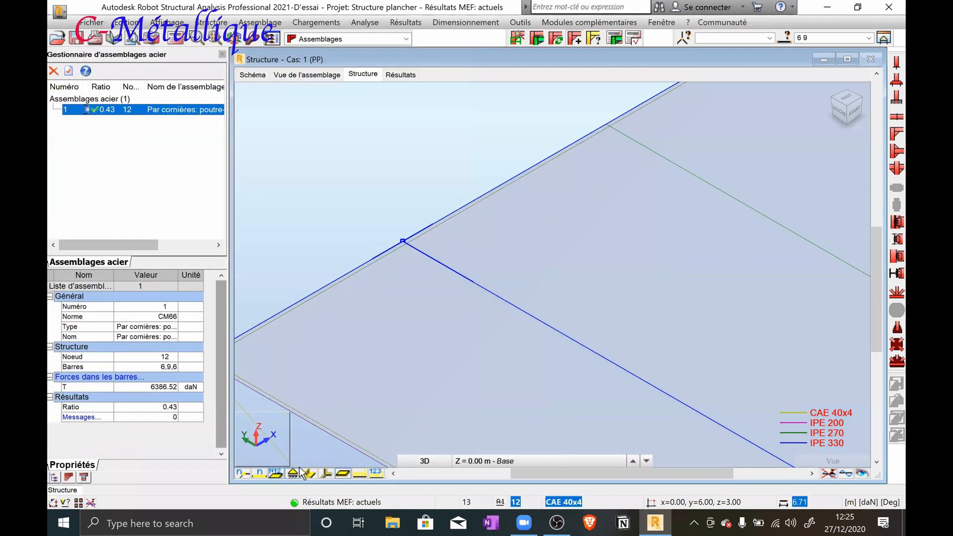
pyautogui.click(343, 474)
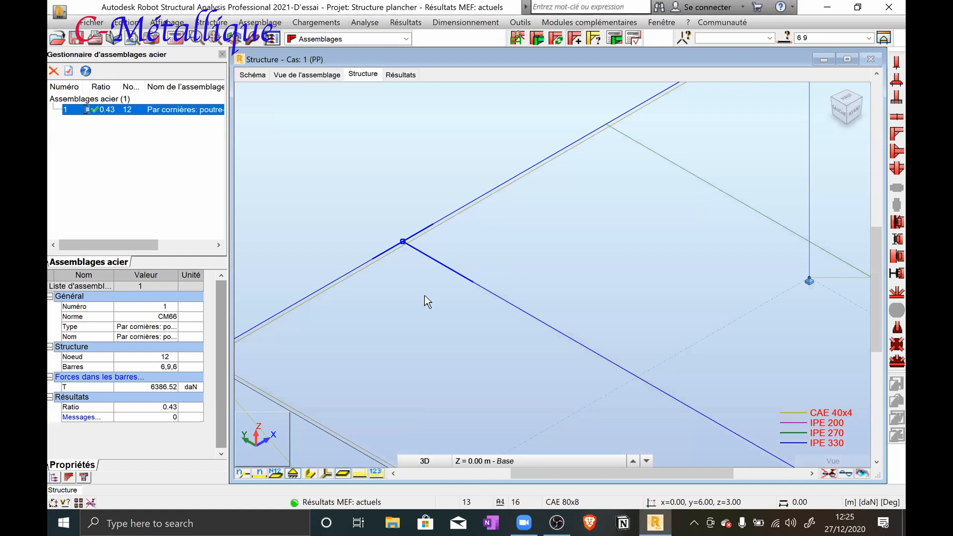
# Inspect the connection symbol where the first joist meets the main beam in the structural model
pyautogui.scroll(-3, 424, 296)
pyautogui.scroll(11, 409, 270)
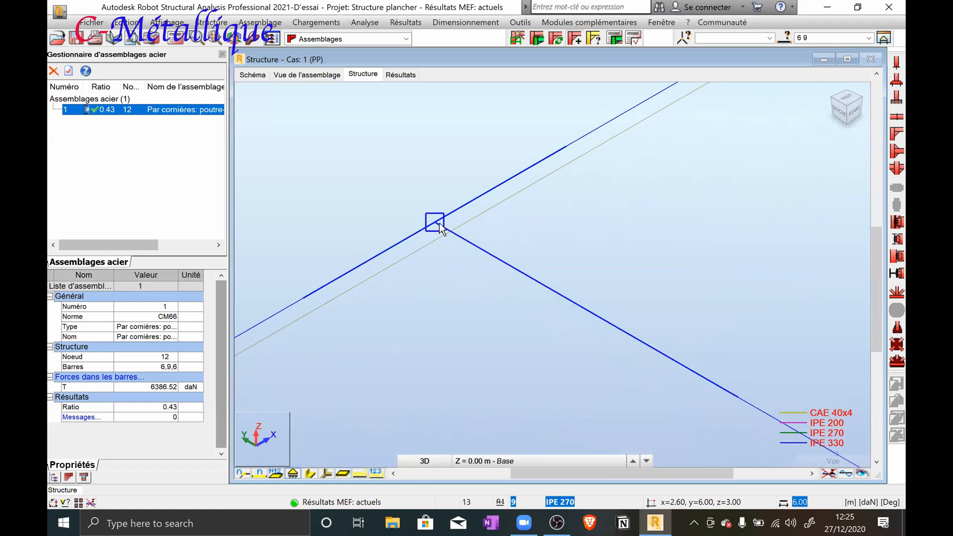
pyautogui.scroll(-2, 427, 240)
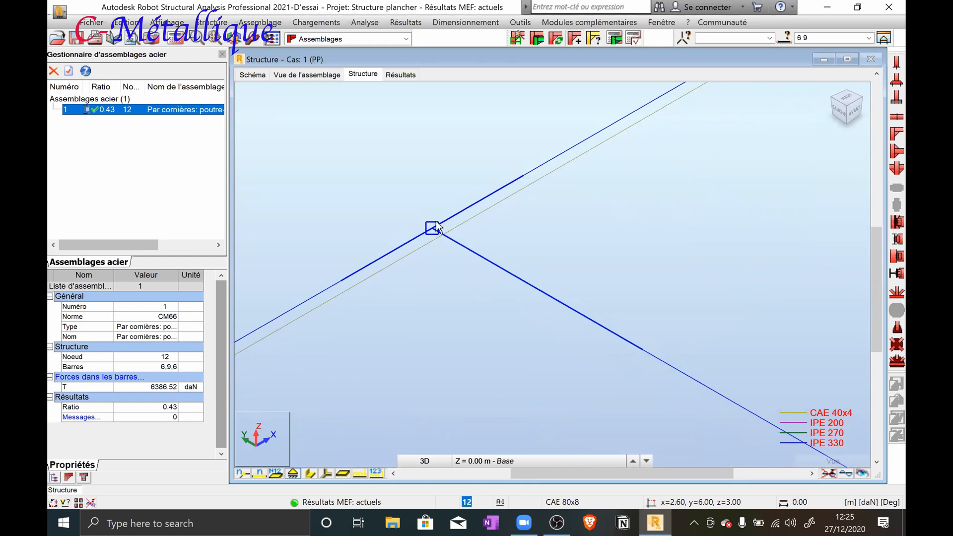
pyautogui.scroll(-2, 417, 238)
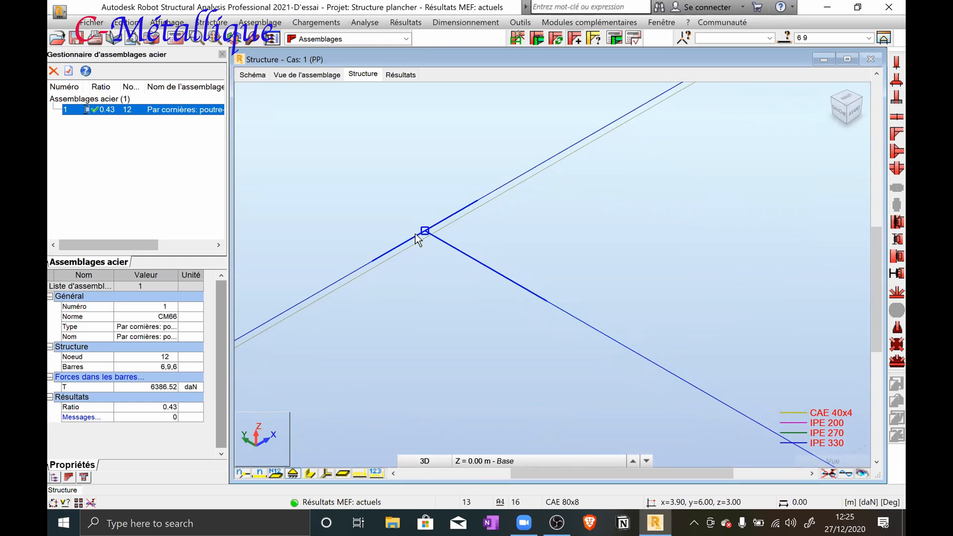
pyautogui.scroll(-3, 417, 235)
pyautogui.scroll(-3, 414, 264)
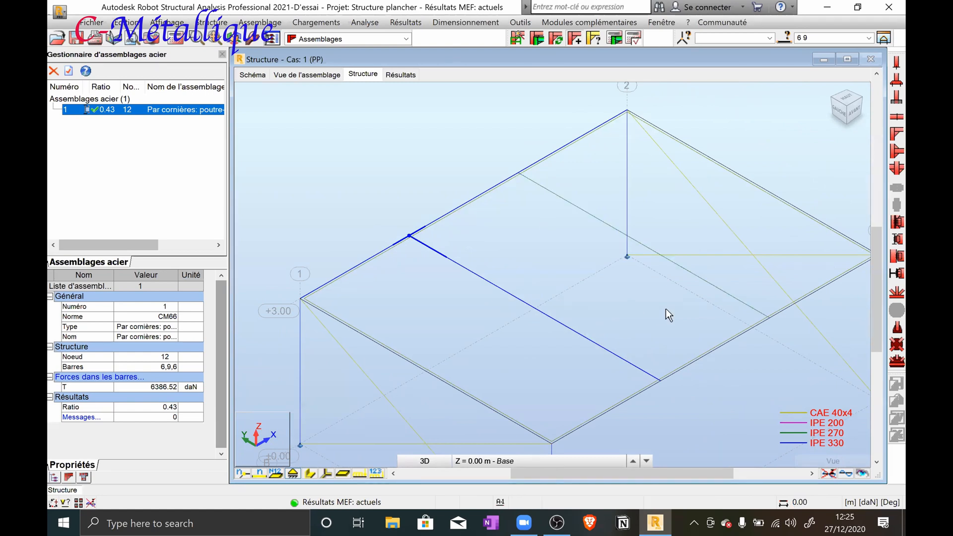
# Try to select the second IPE 270 joist together with the main beam, clearing the selections that include unwanted objects
pyautogui.click(781, 362)
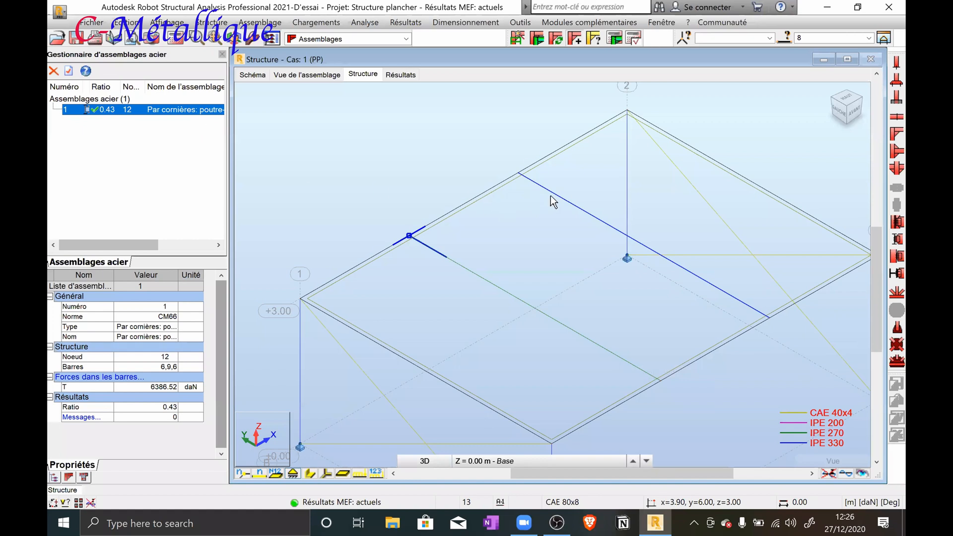
pyautogui.click(540, 164)
pyautogui.click(466, 154)
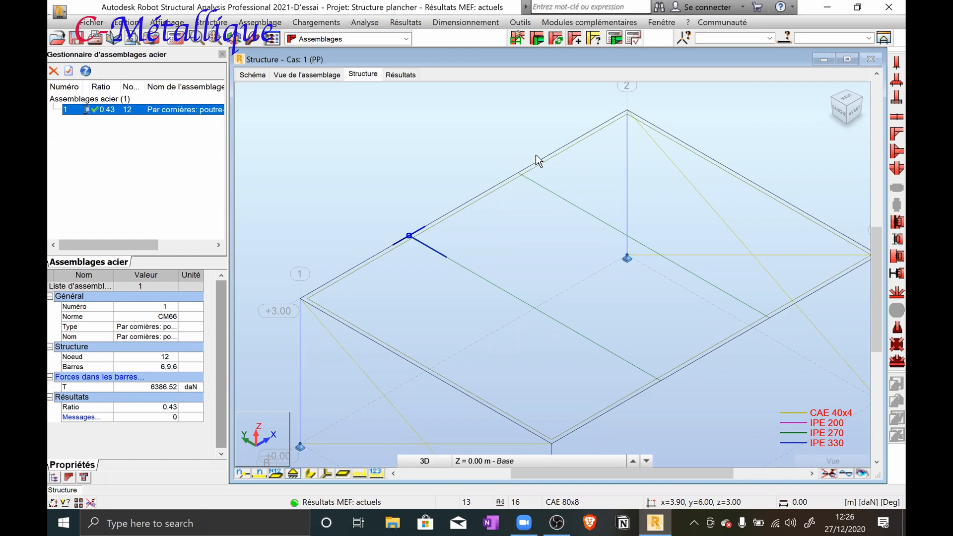
pyautogui.click(514, 180)
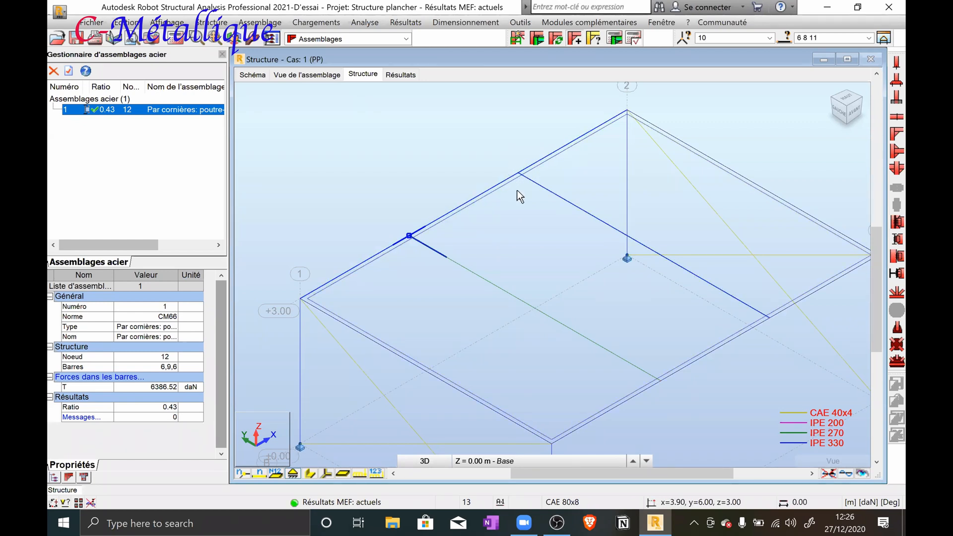
pyautogui.click(472, 143)
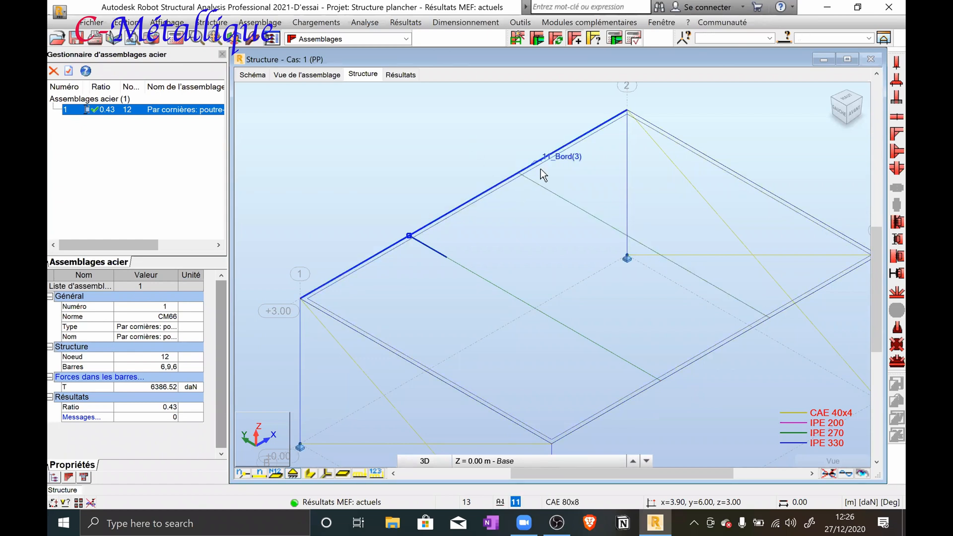
pyautogui.click(545, 193)
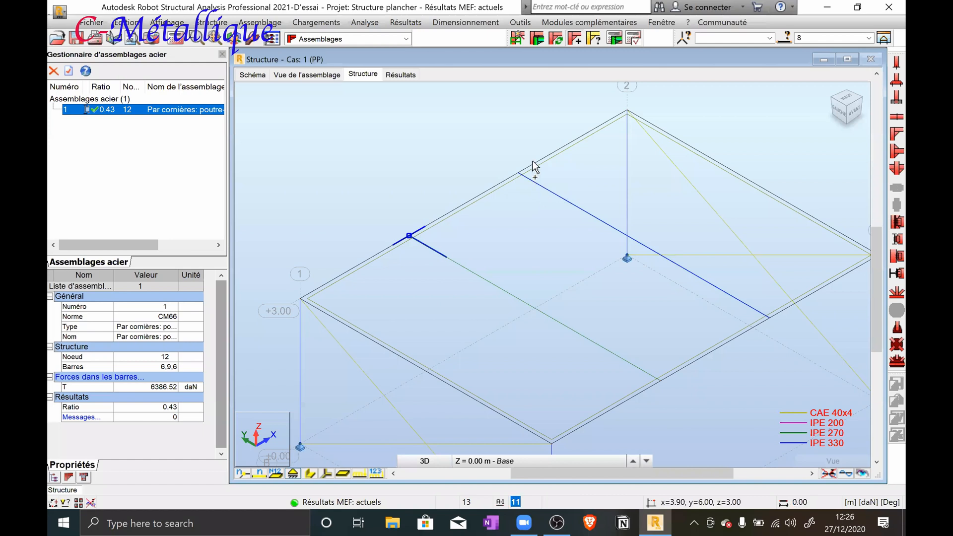
pyautogui.keyDown('ctrl'); pyautogui.click(539, 166); pyautogui.keyUp('ctrl')
pyautogui.scroll(-2, 466, 225)
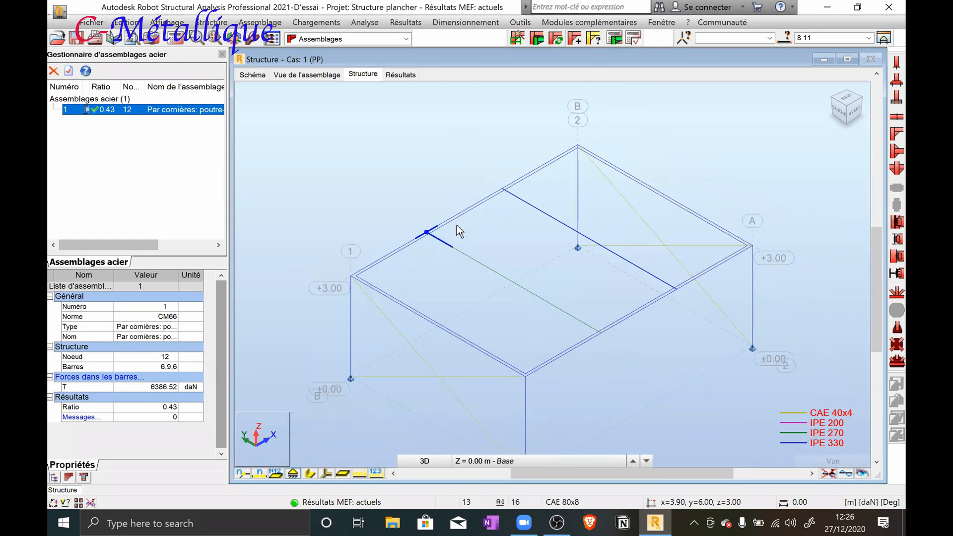
pyautogui.click(499, 160)
# Select the IPE 330 main beam and the second IPE 270 joist where they meet, as bars 6 and 8
pyautogui.scroll(2, 512, 160)
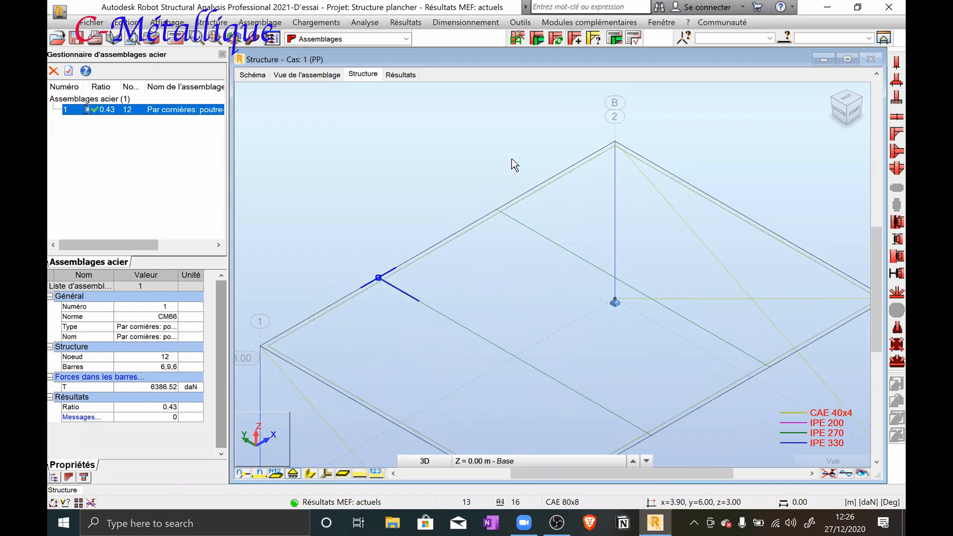
pyautogui.scroll(1, 512, 176)
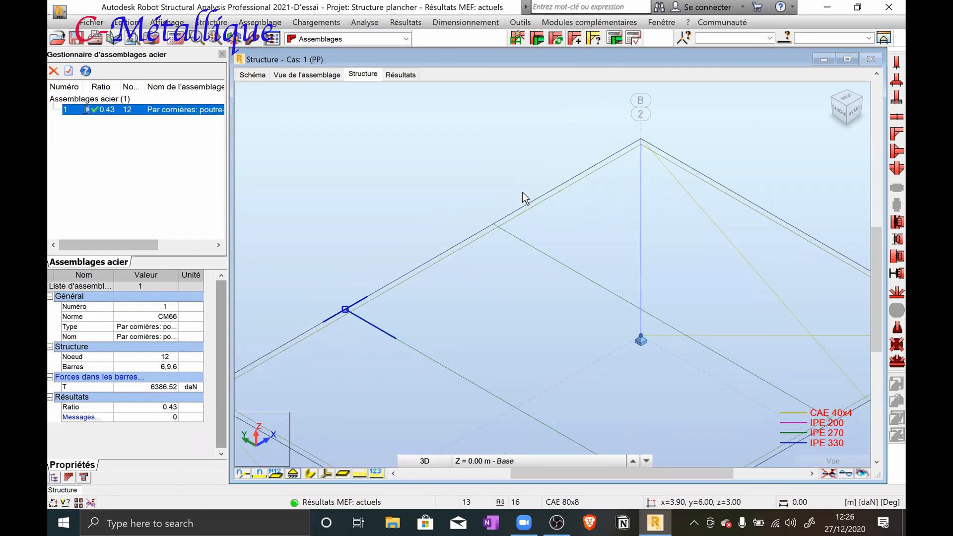
pyautogui.scroll(3, 510, 225)
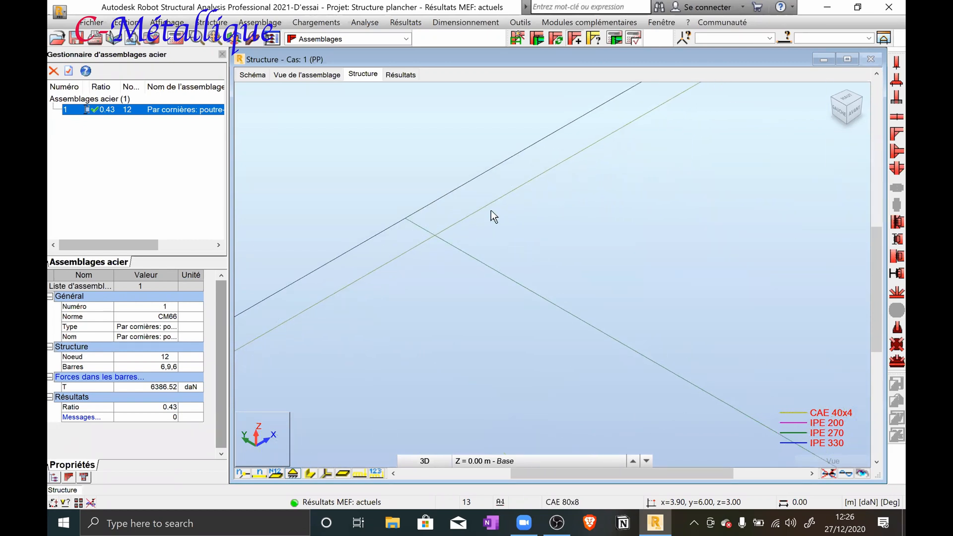
pyautogui.click(471, 187)
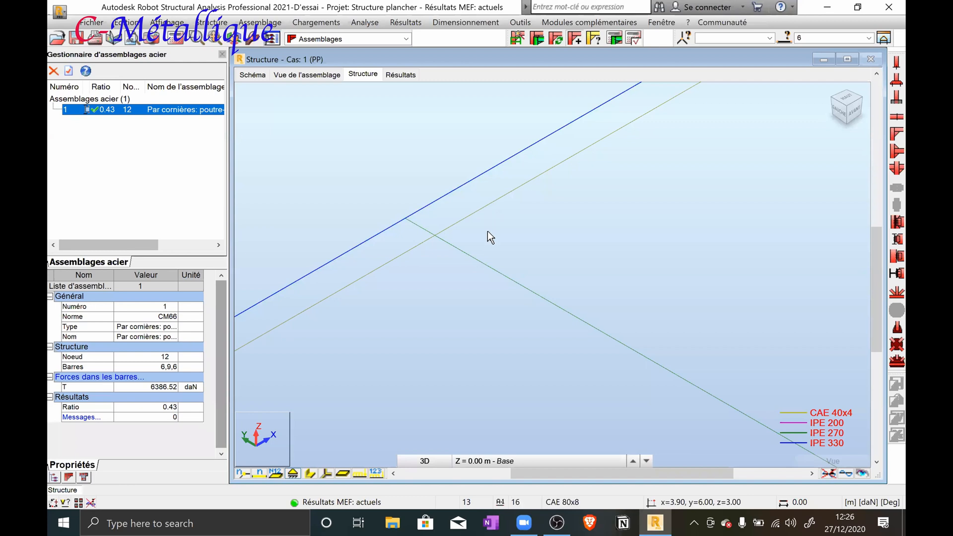
pyautogui.keyDown('ctrl'); pyautogui.click(484, 261); pyautogui.keyUp('ctrl')
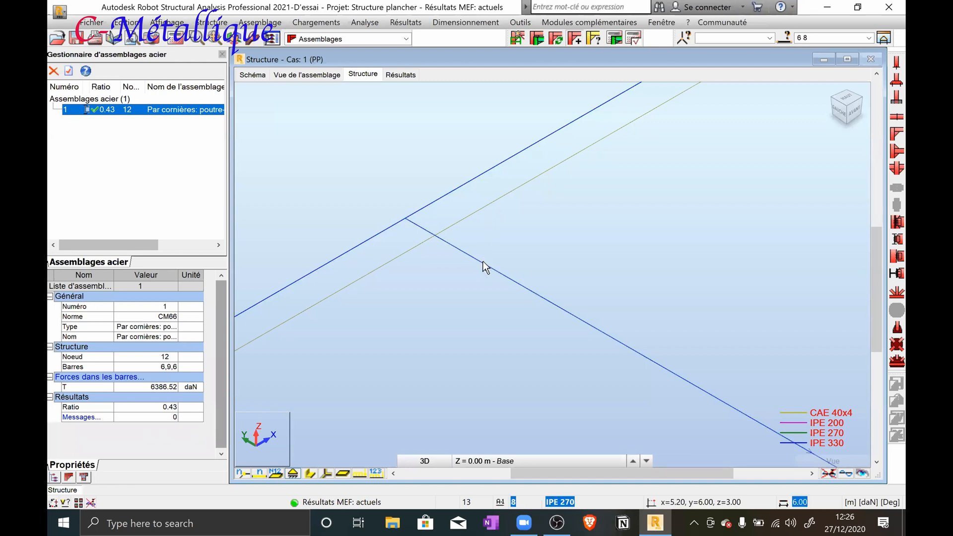
pyautogui.scroll(-6, 466, 242)
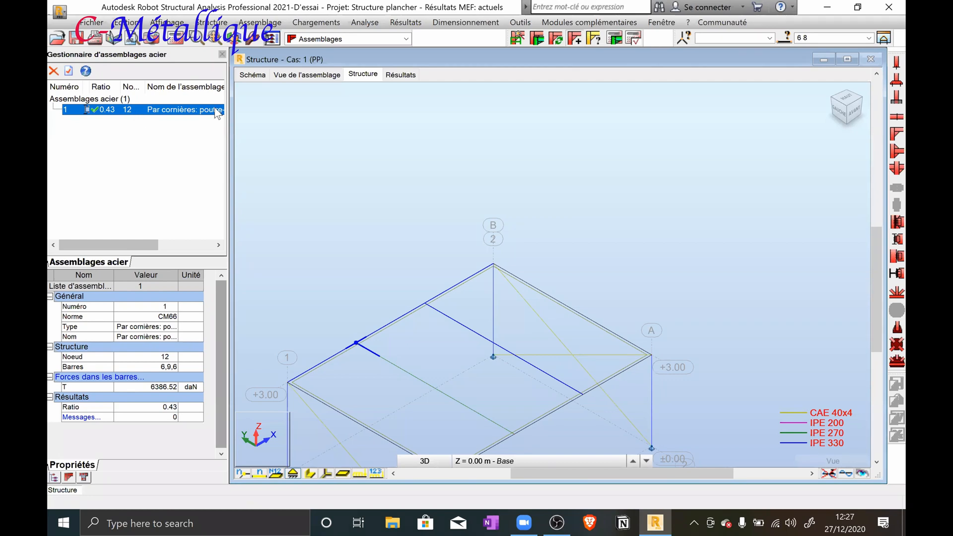
pyautogui.click(538, 38)
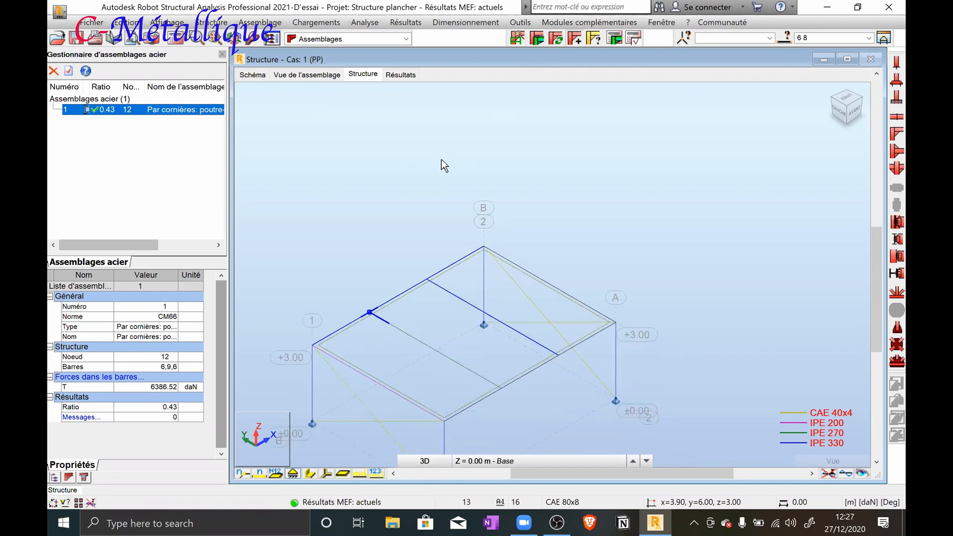
pyautogui.scroll(-3, 442, 159)
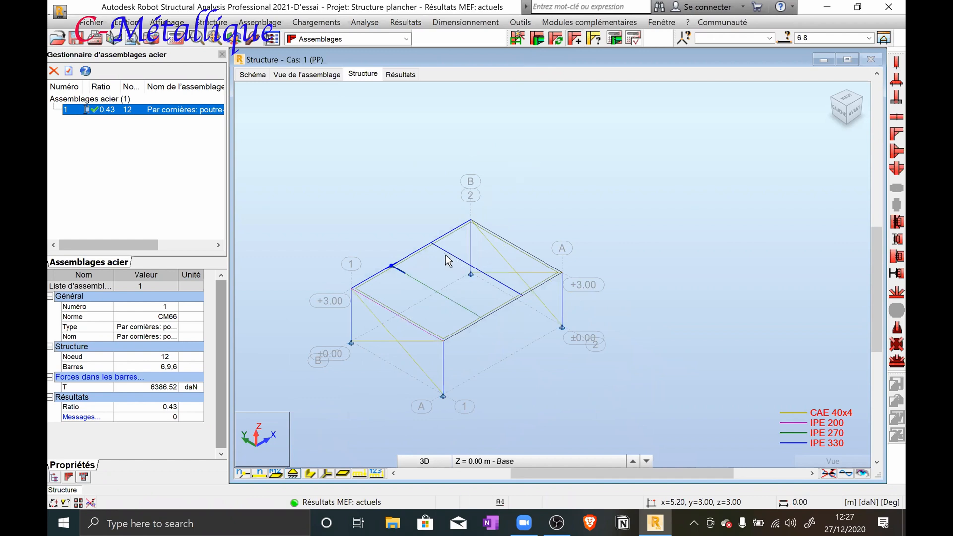
# Try to create an angle connection between the opposite IPE 330 beam, bar 5, and the second IPE 270 joist, bar 8
pyautogui.scroll(3, 430, 251)
pyautogui.scroll(-4, 433, 250)
pyautogui.click(401, 209)
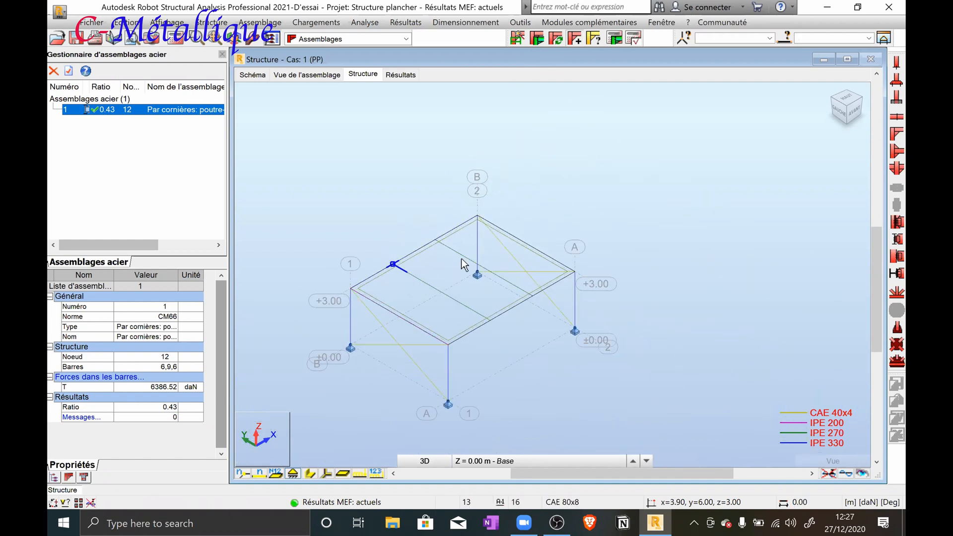
pyautogui.click(526, 302)
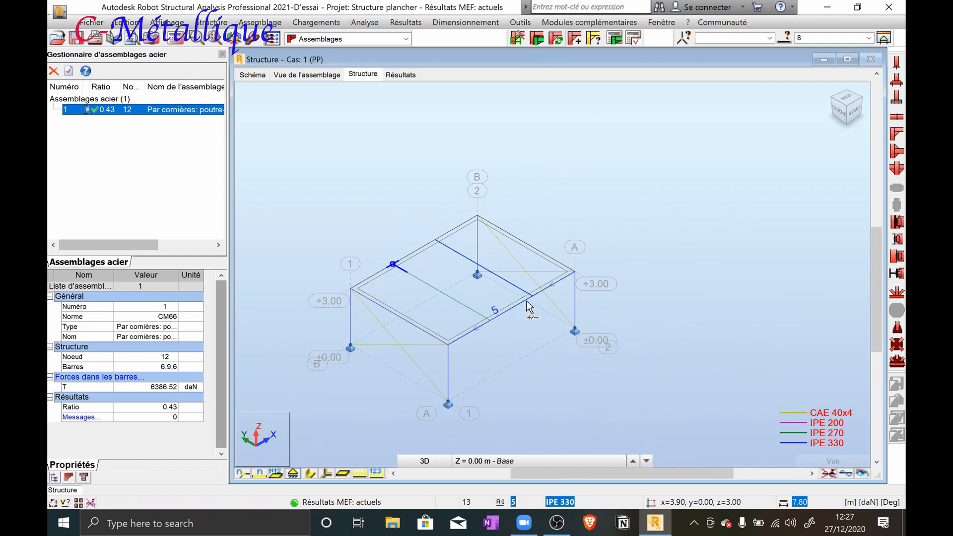
pyautogui.click(538, 39)
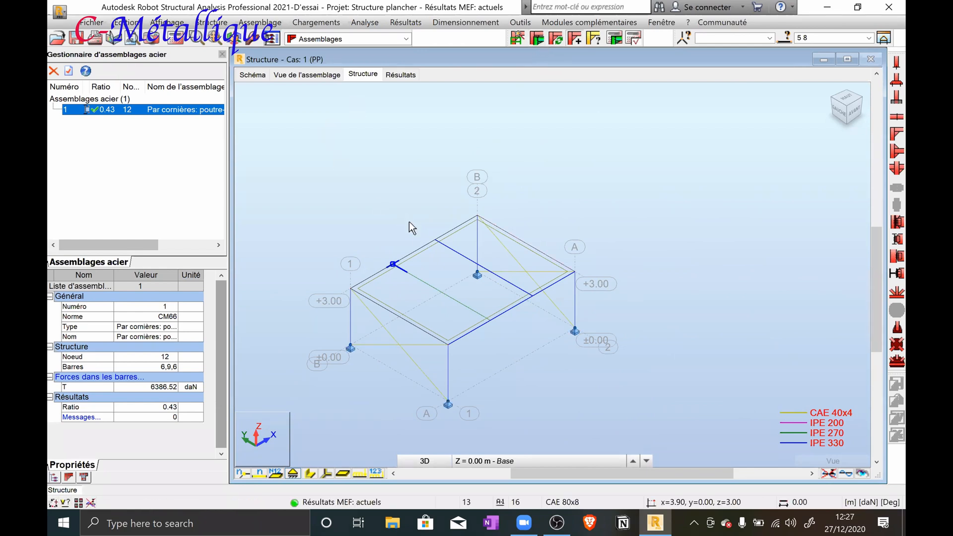
# Try to create an angle connection between the first IPE 270 joist, bar 9, and the IPE 330 beam, bar 5
pyautogui.click(455, 302)
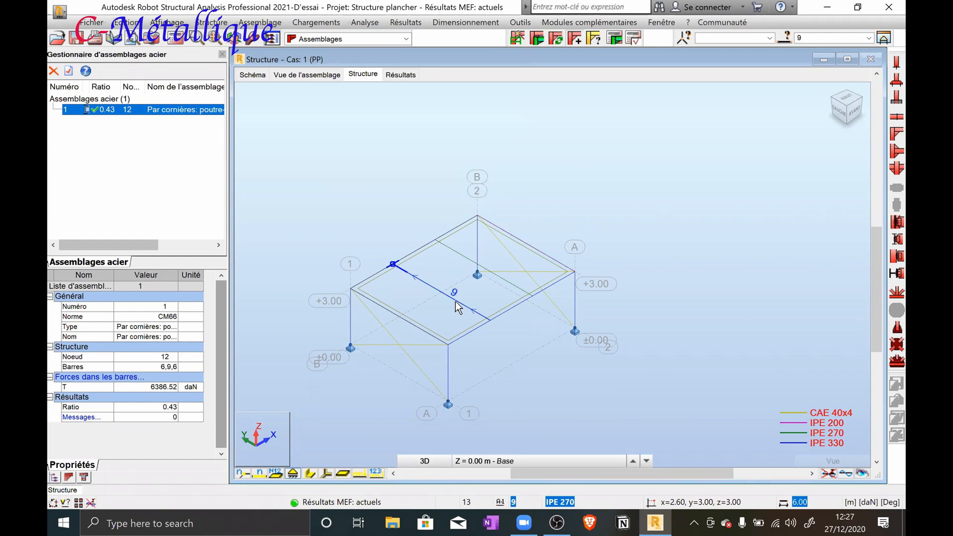
pyautogui.keyDown('ctrl'); pyautogui.click(480, 324); pyautogui.keyUp('ctrl')
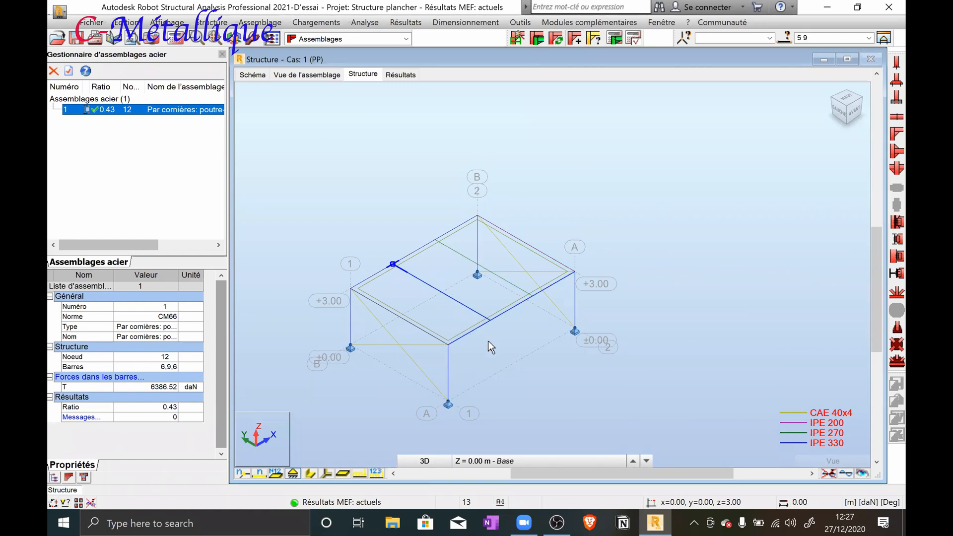
pyautogui.click(541, 41)
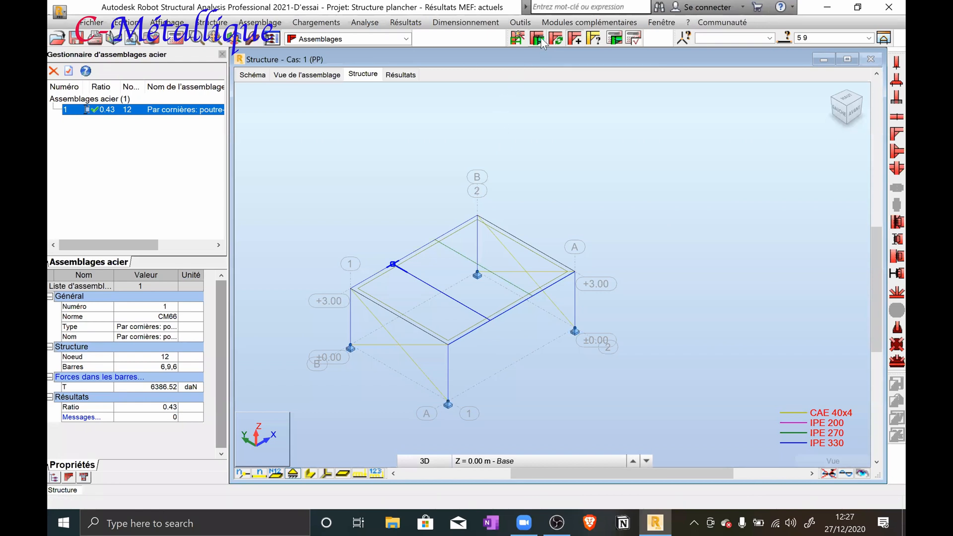
pyautogui.click(300, 154)
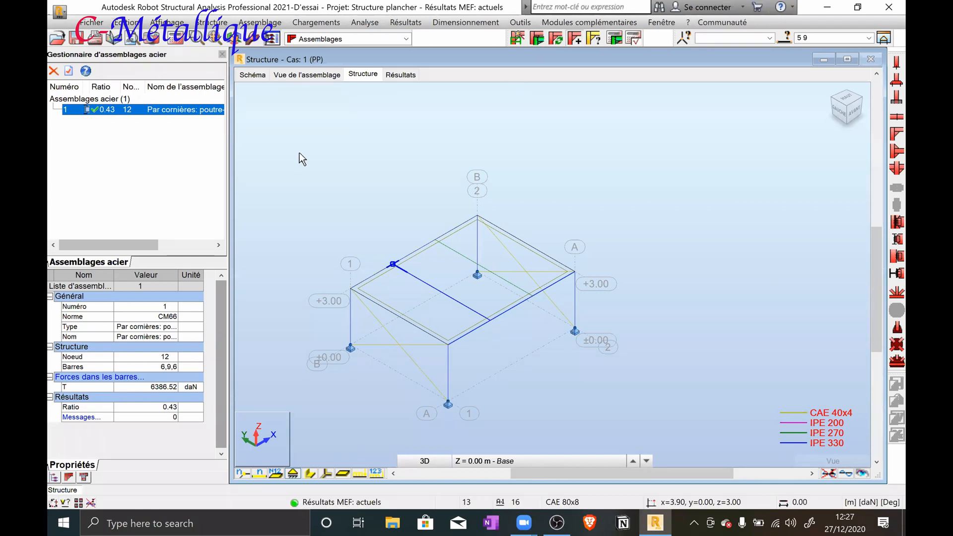
# Review the profile settings of connection 1 between the main beam and the first joist
pyautogui.doubleClick(132, 112)
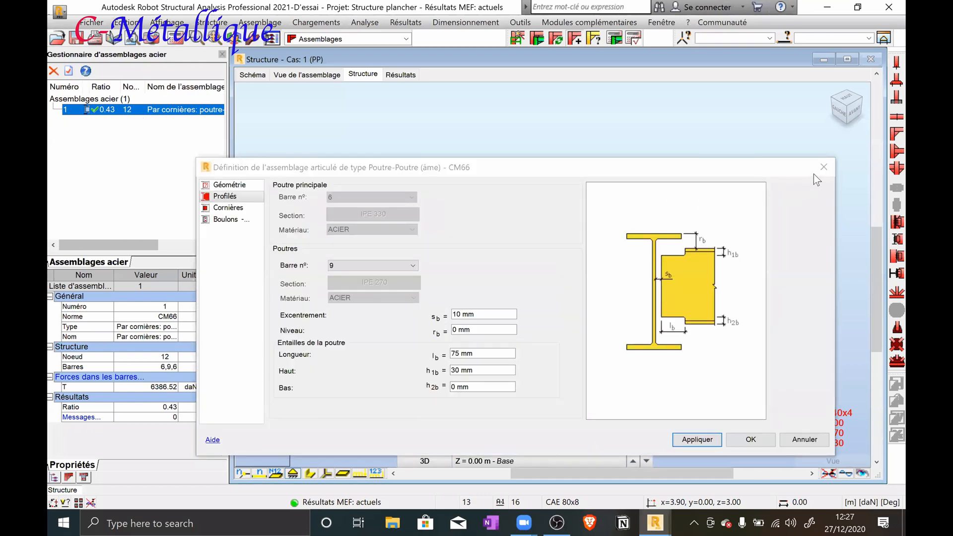
pyautogui.click(823, 167)
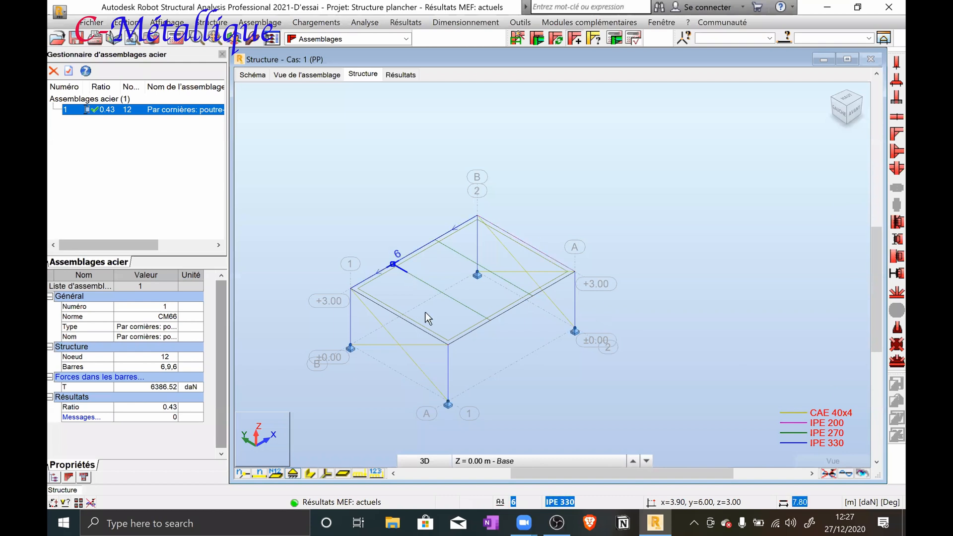
# Try to create the second connection by selecting only node 10, where the second joist meets the main beam
pyautogui.scroll(5, 466, 324)
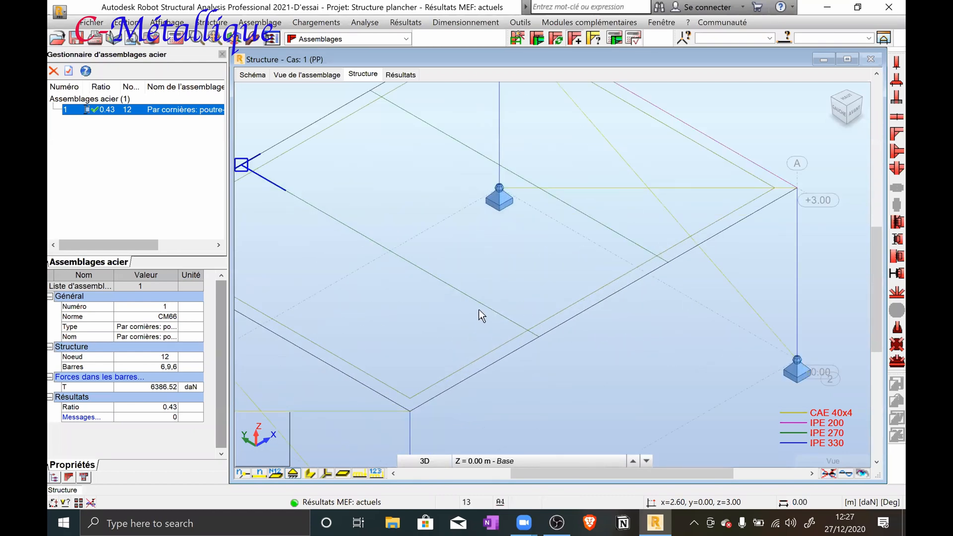
pyautogui.scroll(-5, 482, 315)
pyautogui.scroll(5, 422, 209)
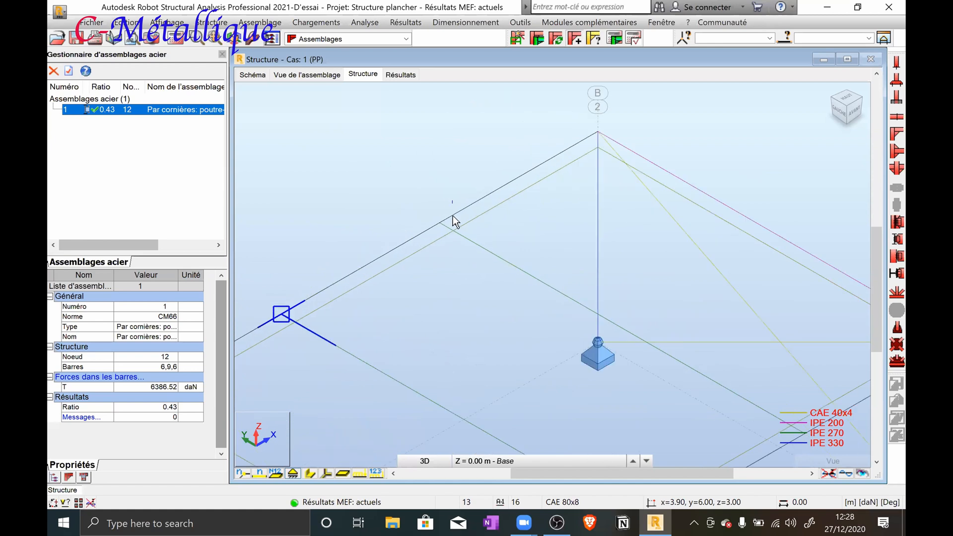
pyautogui.moveTo(425, 234); pyautogui.dragTo(423, 233)
pyautogui.click(404, 192)
pyautogui.moveTo(395, 193); pyautogui.dragTo(464, 238)
pyautogui.click(460, 243)
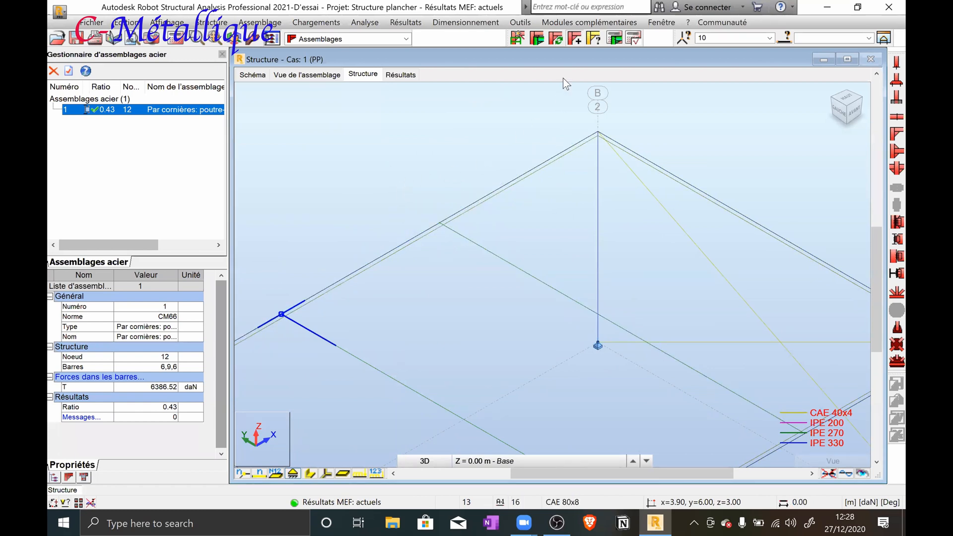
pyautogui.click(540, 40)
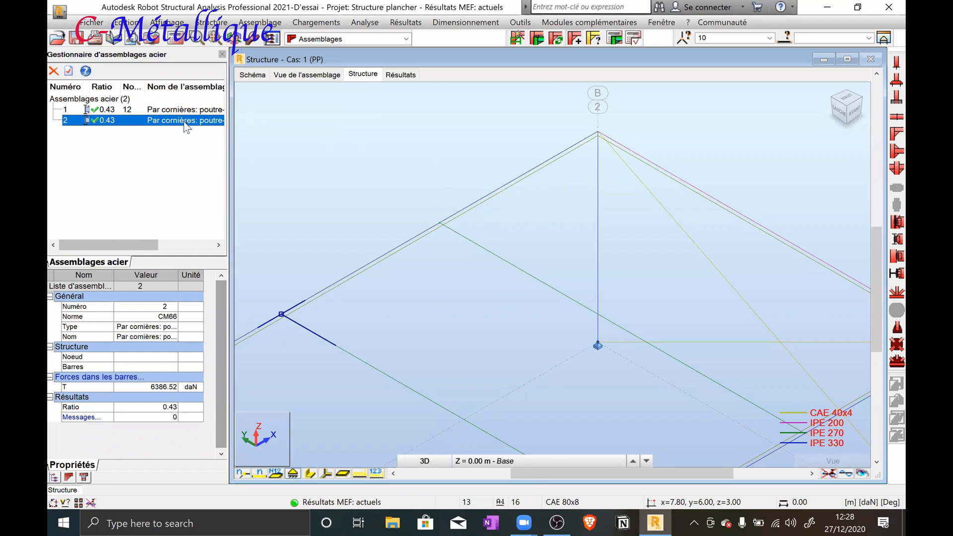
# Try to run the design calculation for connection 2
pyautogui.click(615, 39)
pyautogui.click(585, 291)
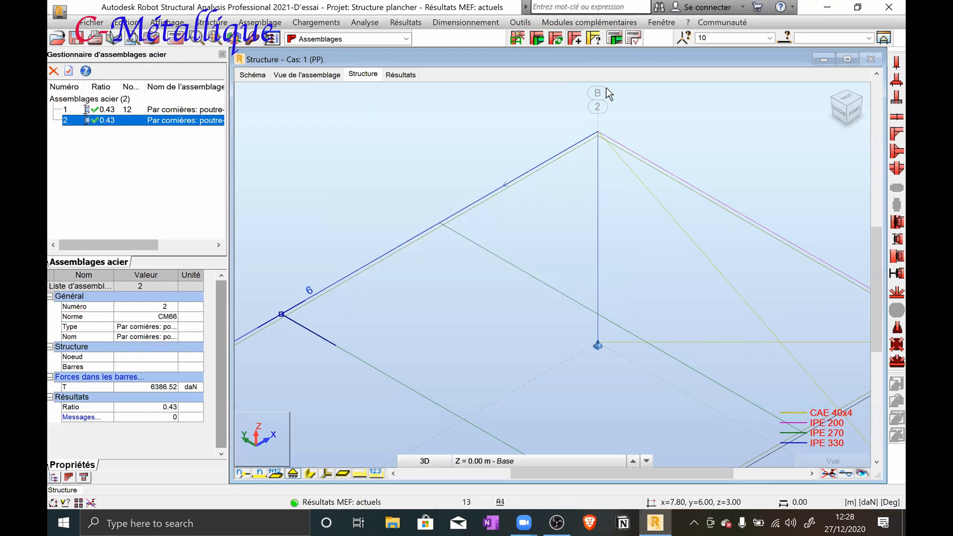
pyautogui.click(614, 44)
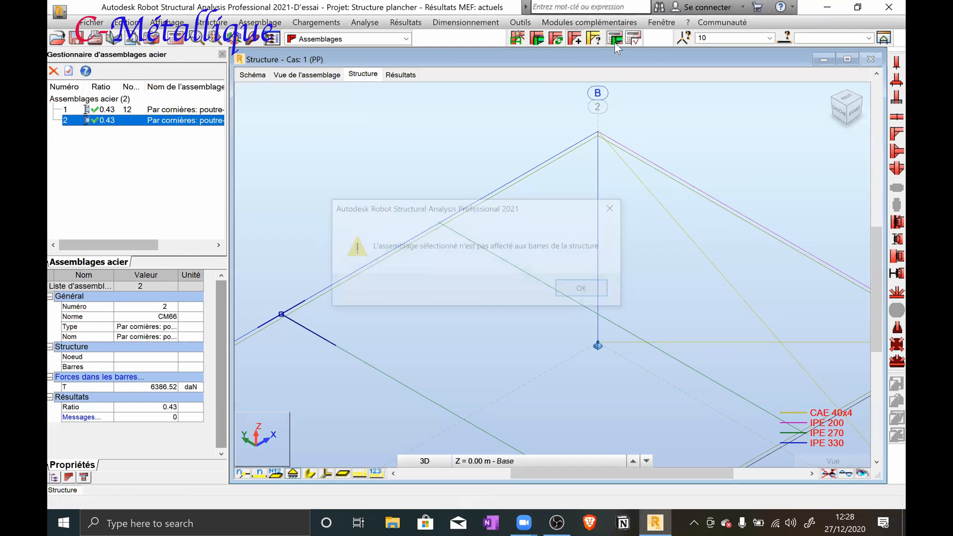
pyautogui.click(596, 289)
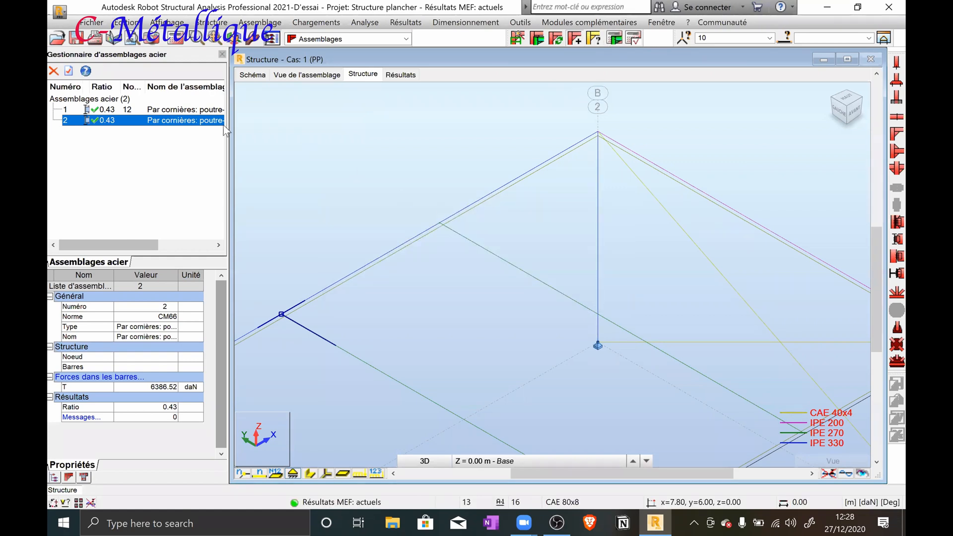
pyautogui.click(620, 43)
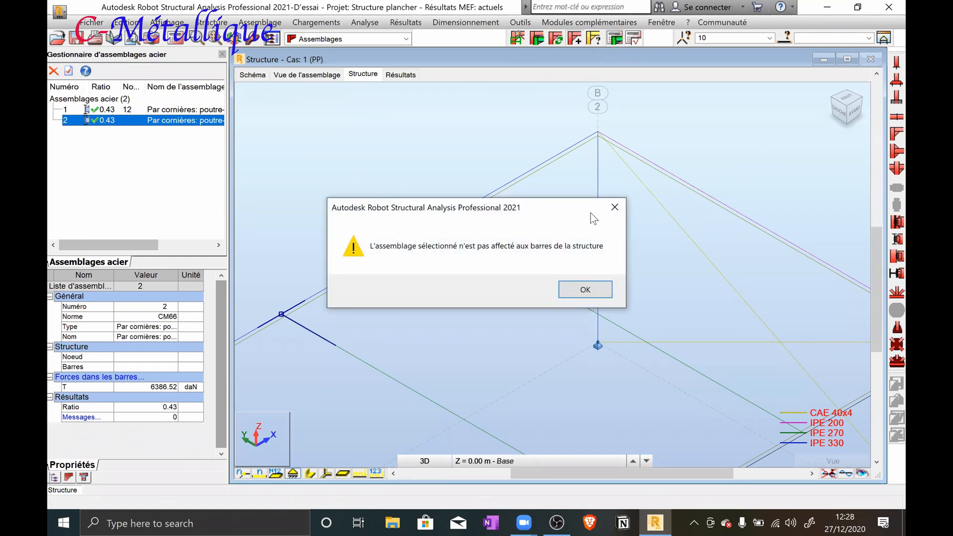
pyautogui.click(581, 293)
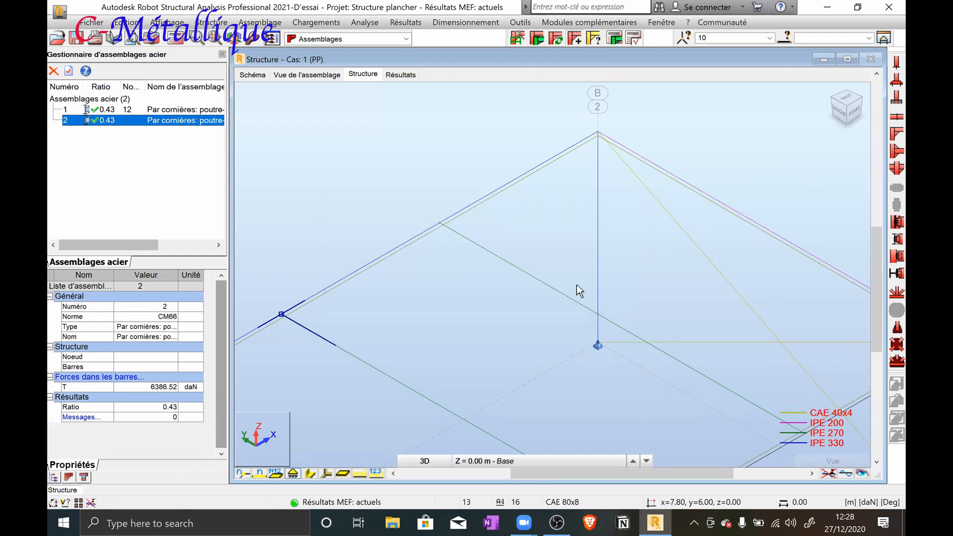
# Check the profile settings of connection 2 and delete that connection from the list
pyautogui.doubleClick(173, 122)
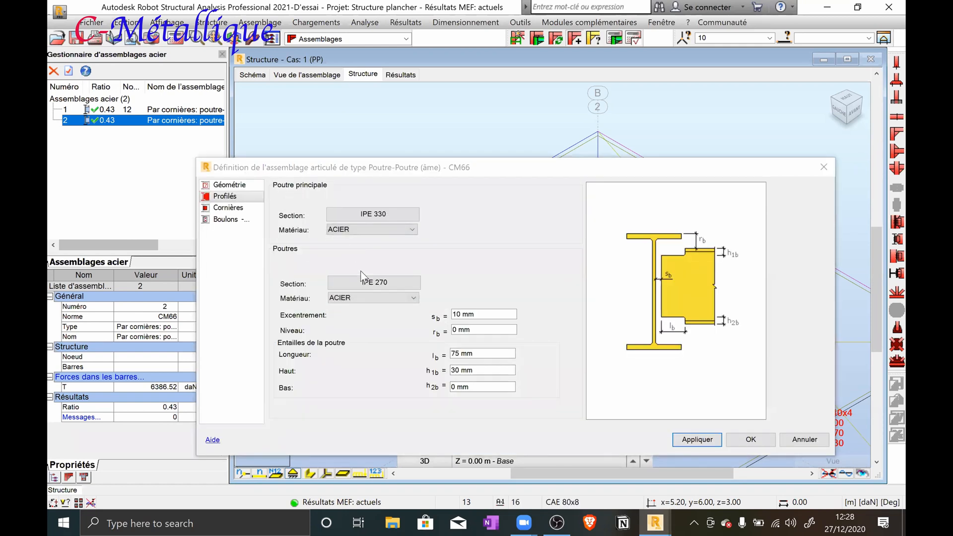
pyautogui.click(823, 171)
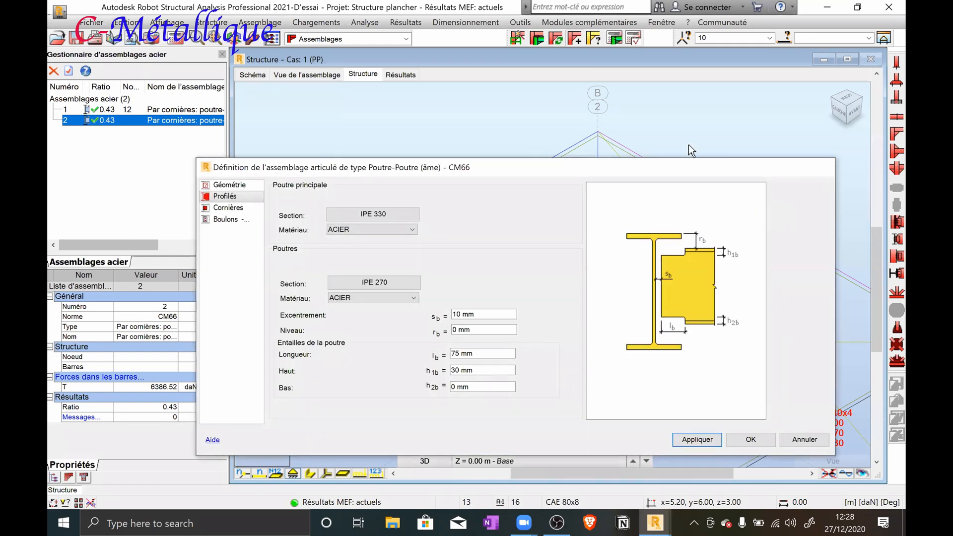
pyautogui.rightClick(166, 124)
pyautogui.click(170, 128)
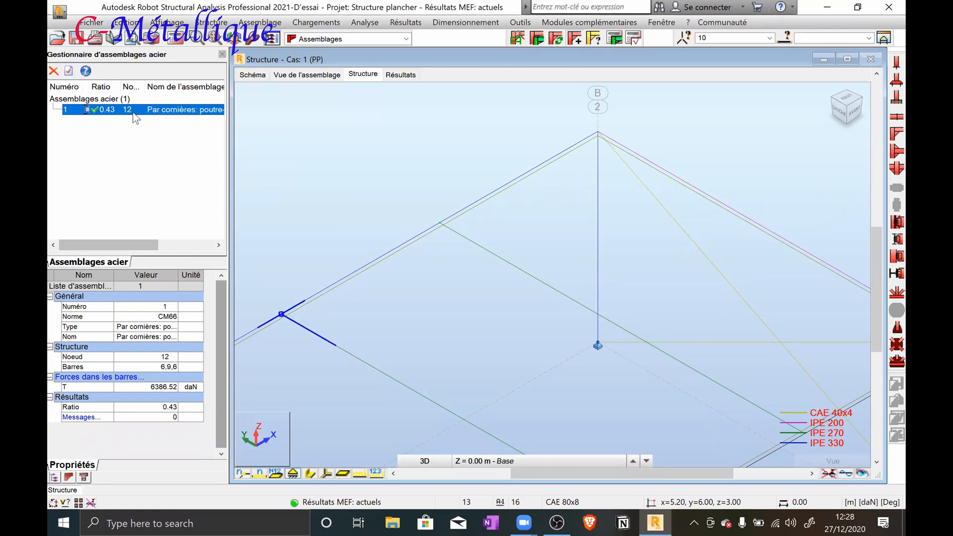
# Select the IPE 330 main beam and the second IPE 270 joist, bars 6 and 8, together with their shared node 10
pyautogui.click(464, 239)
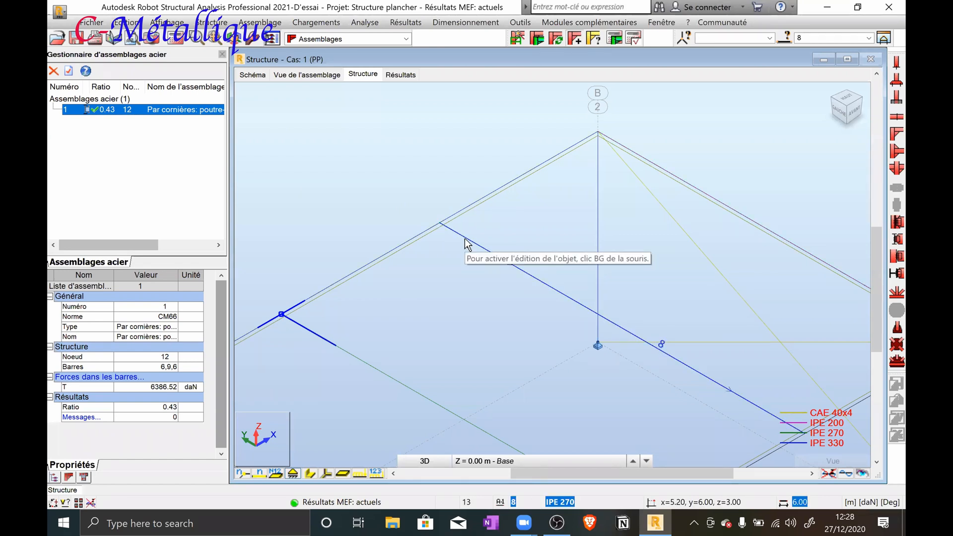
pyautogui.keyDown('ctrl'); pyautogui.click(464, 211); pyautogui.keyUp('ctrl')
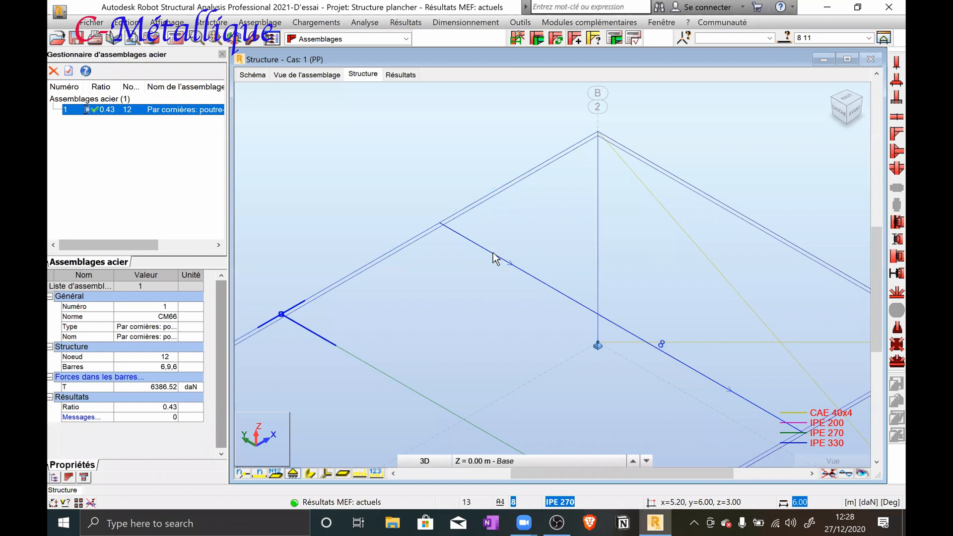
pyautogui.click(508, 233)
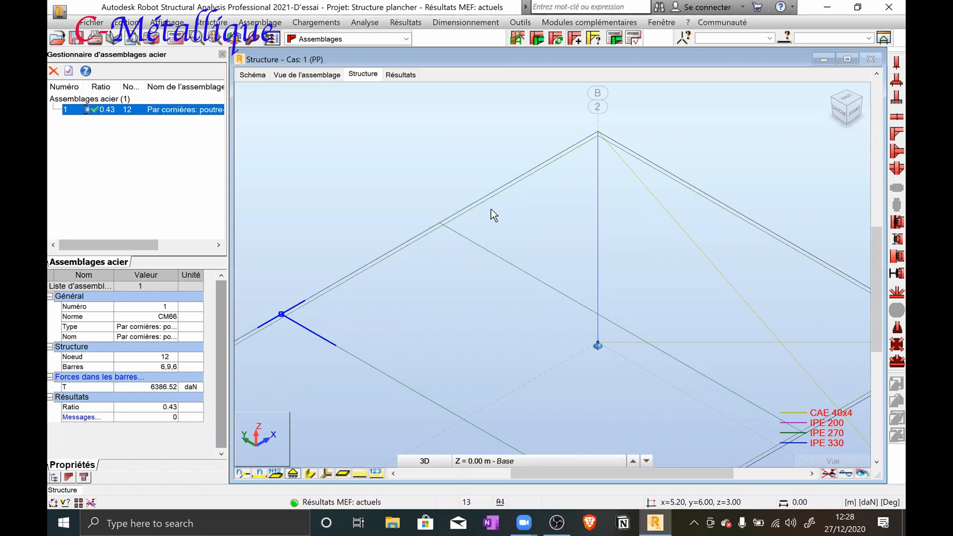
pyautogui.click(489, 191)
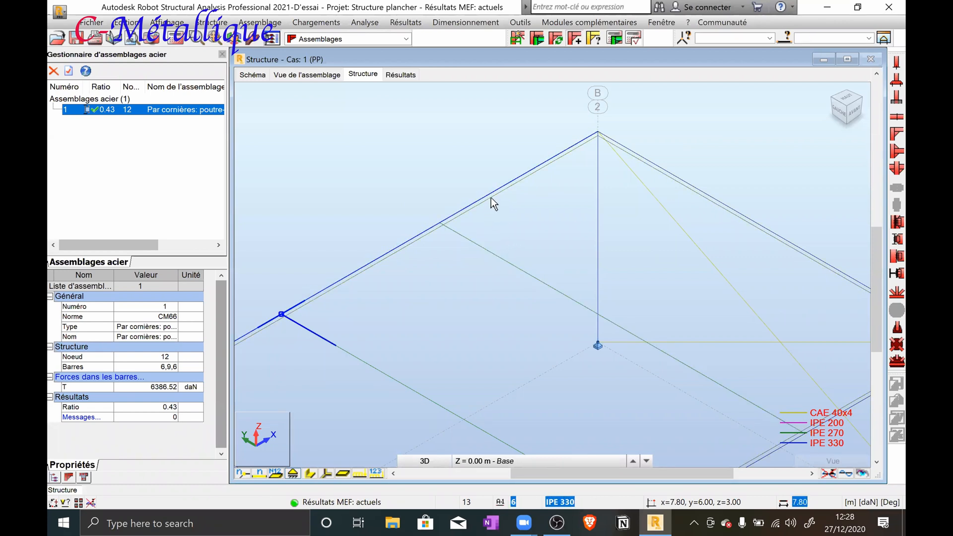
pyautogui.click(509, 261)
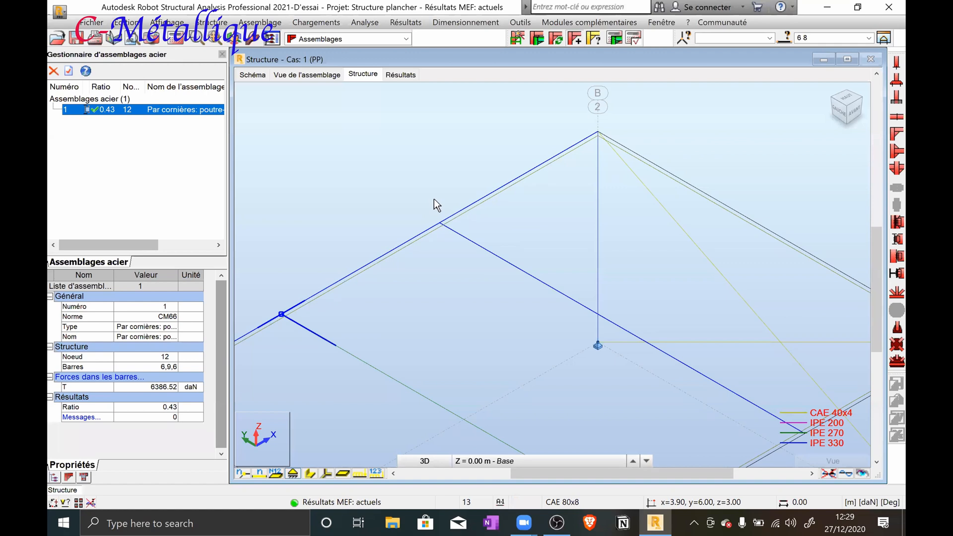
pyautogui.moveTo(415, 204); pyautogui.dragTo(461, 252)
# Run the static analysis of the whole structure and accept the update of the bar angle in connection 1
pyautogui.click(175, 40)
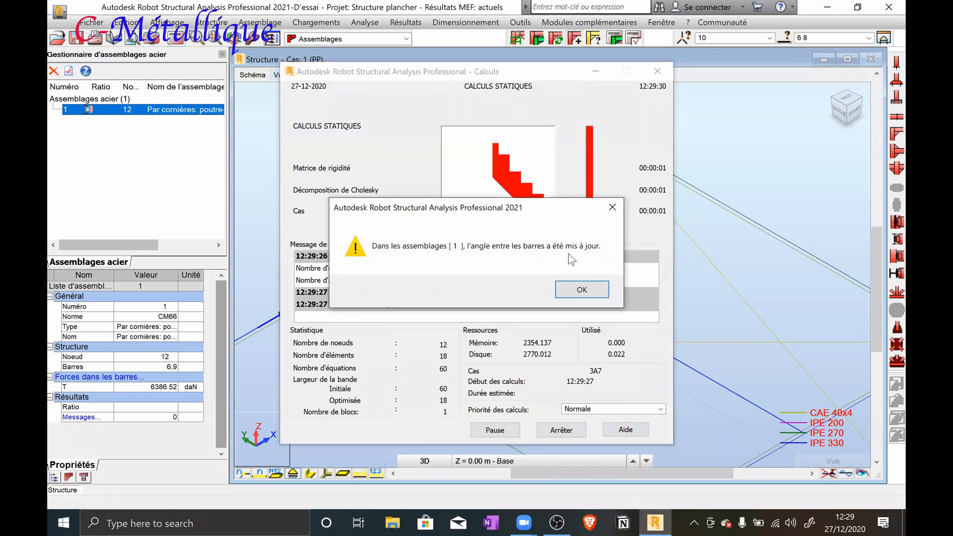
pyautogui.click(582, 290)
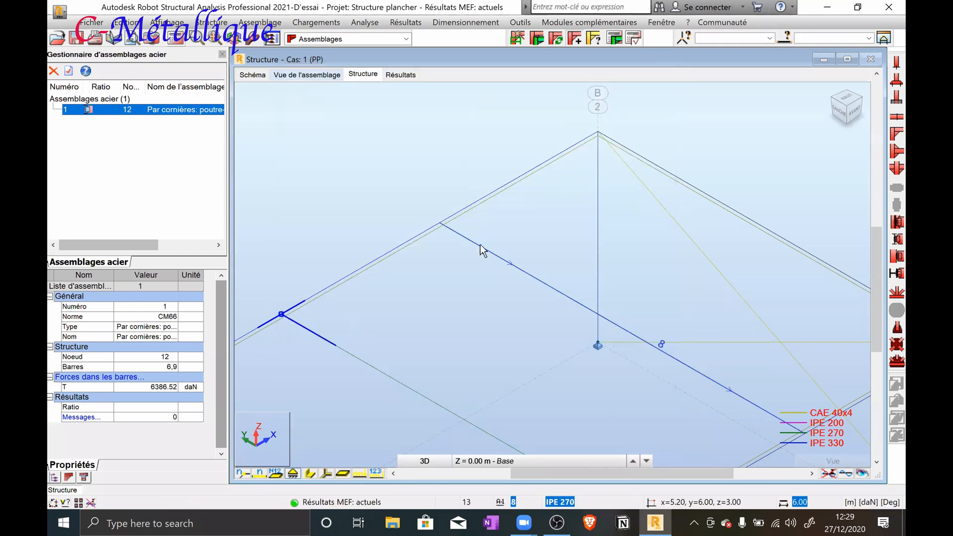
# Create an angle connection at node 10 between the IPE 330 main beam, bar 6, and the second IPE 270 joist, bar 8
pyautogui.click(481, 244)
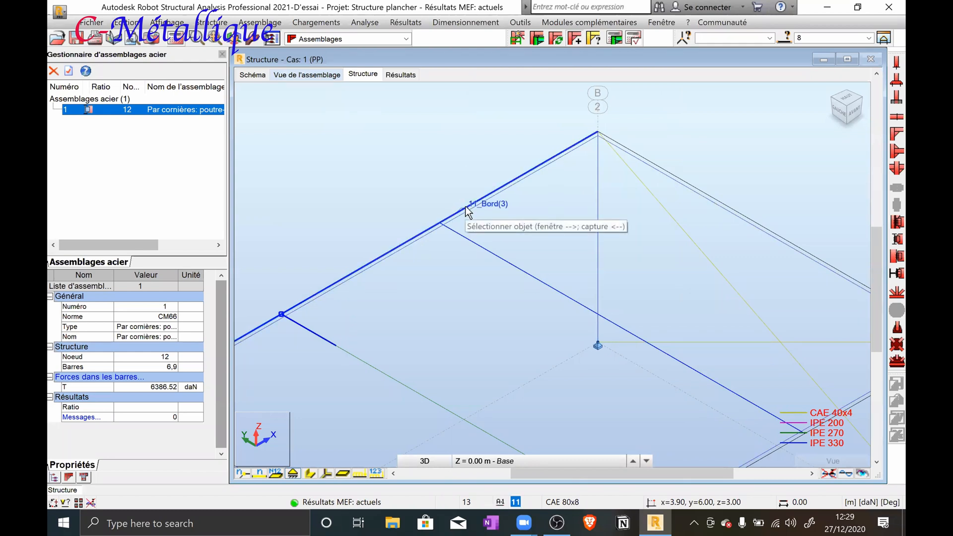
pyautogui.click(466, 211)
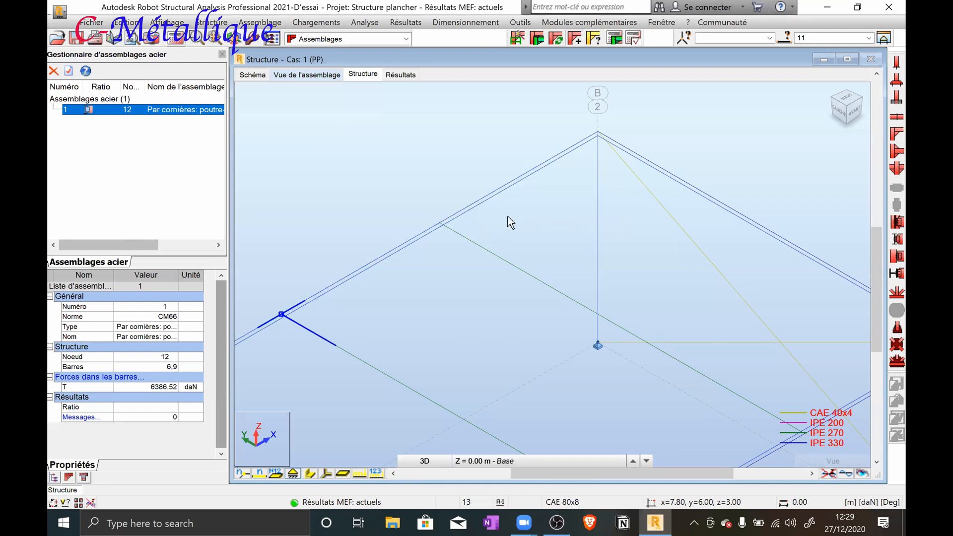
pyautogui.click(501, 189)
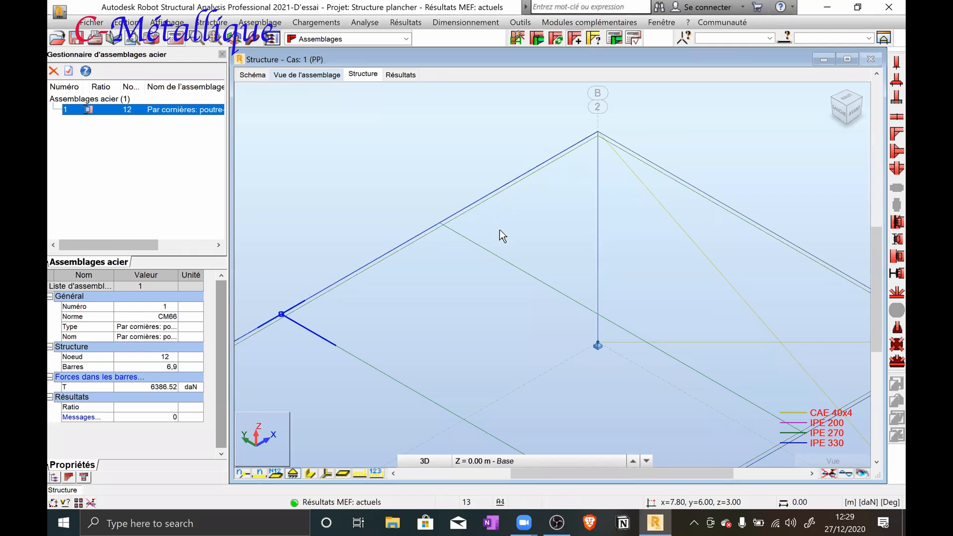
pyautogui.click(499, 257)
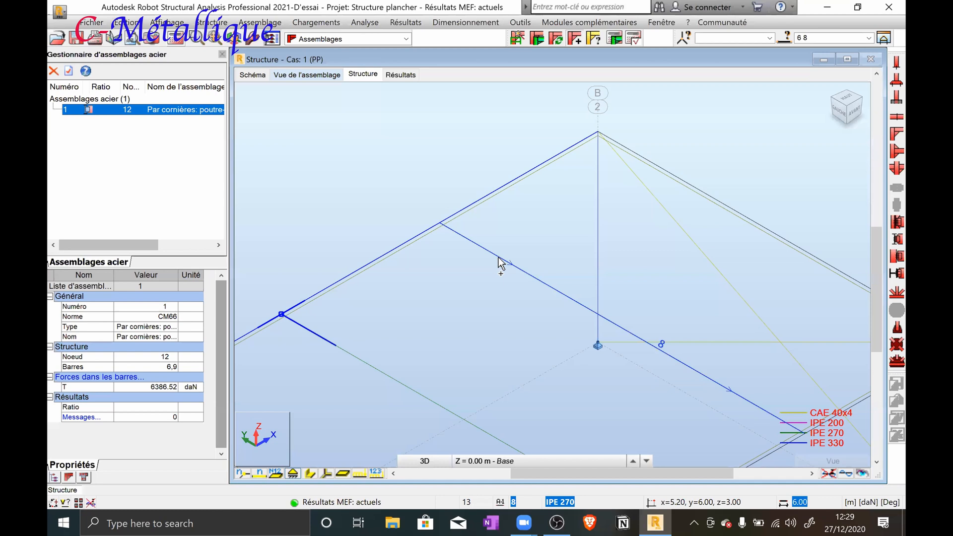
pyautogui.click(543, 41)
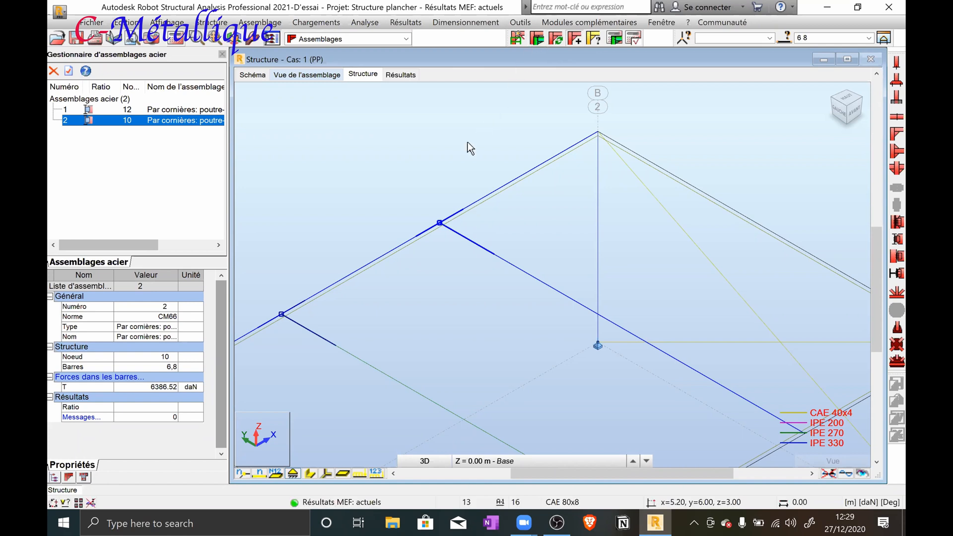
pyautogui.scroll(-2, 434, 213)
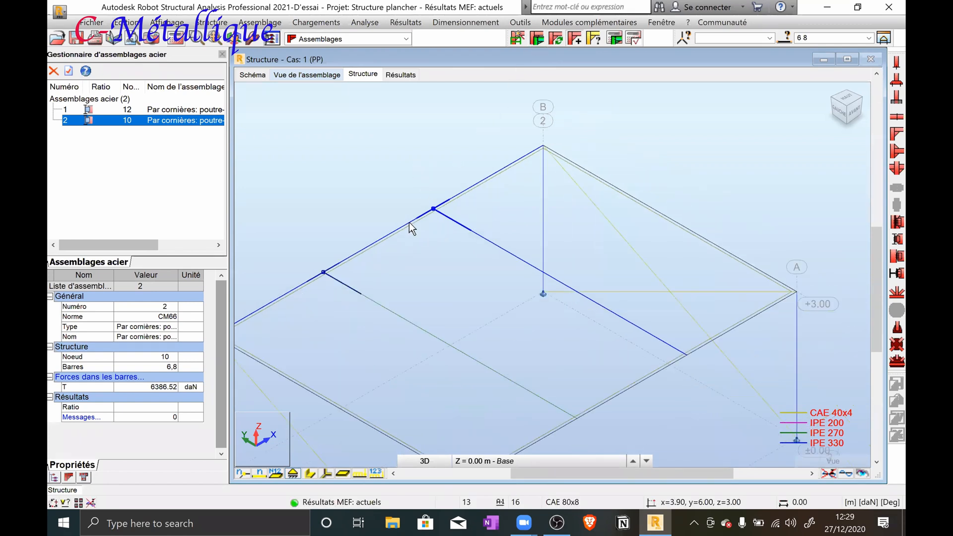
pyautogui.scroll(-2, 415, 227)
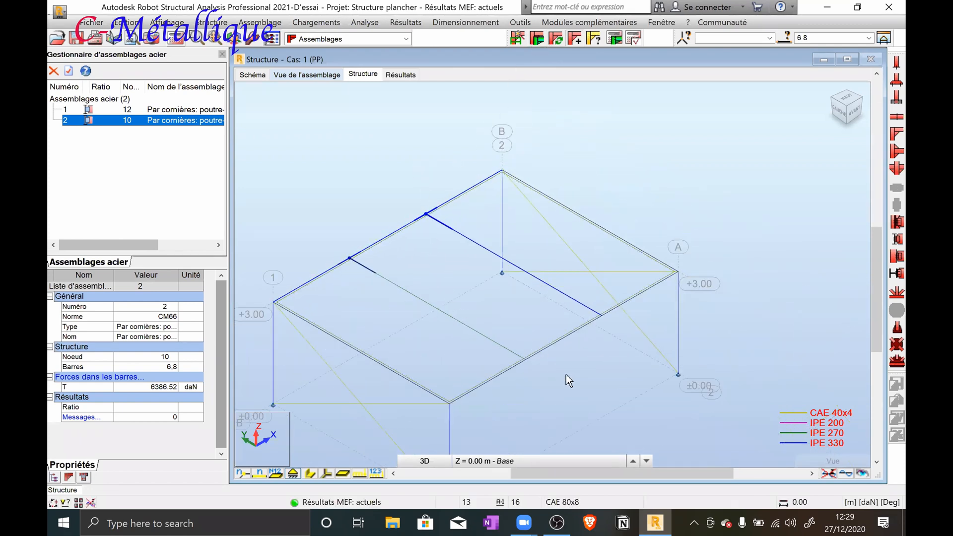
# Create angle connections between the other IPE 330 main beam, bar 5, and both IPE 270 joists: bar 9 at node 11 and bar 8 at node 9
pyautogui.click(514, 354)
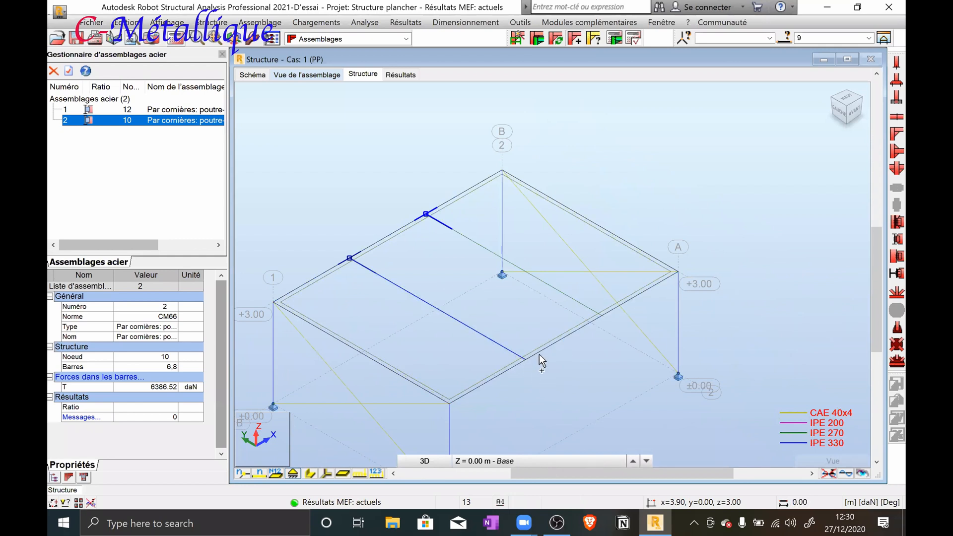
pyautogui.keyDown('ctrl'); pyautogui.click(539, 352); pyautogui.keyUp('ctrl')
pyautogui.click(537, 40)
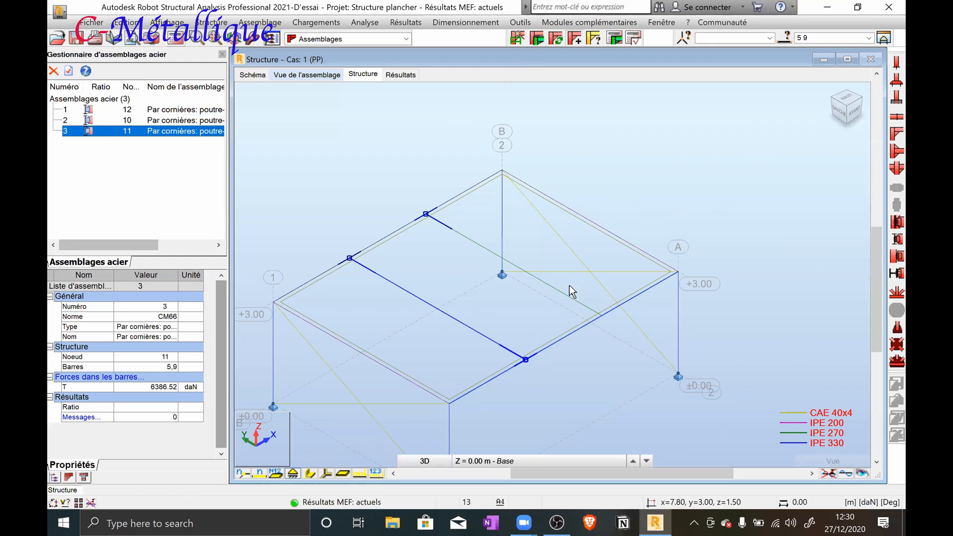
pyautogui.click(586, 311)
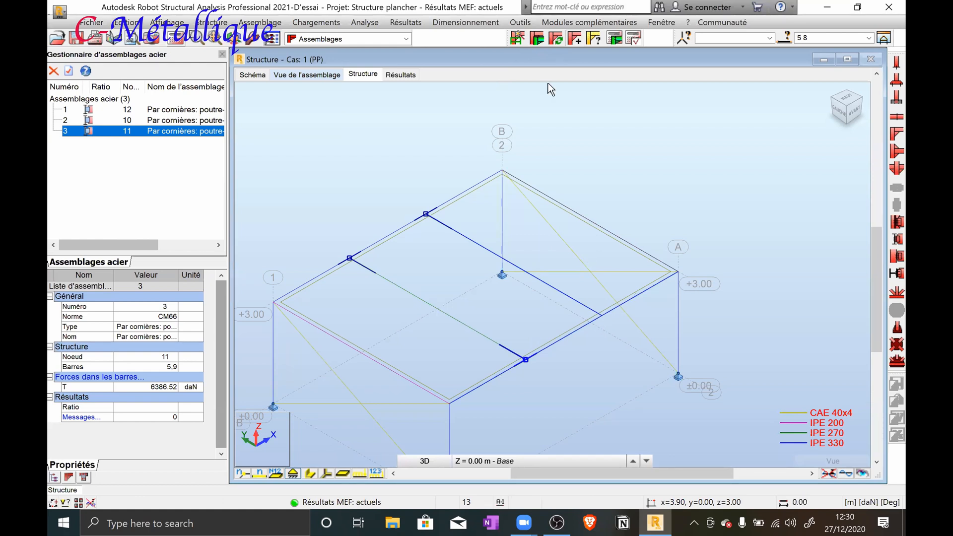
pyautogui.click(537, 39)
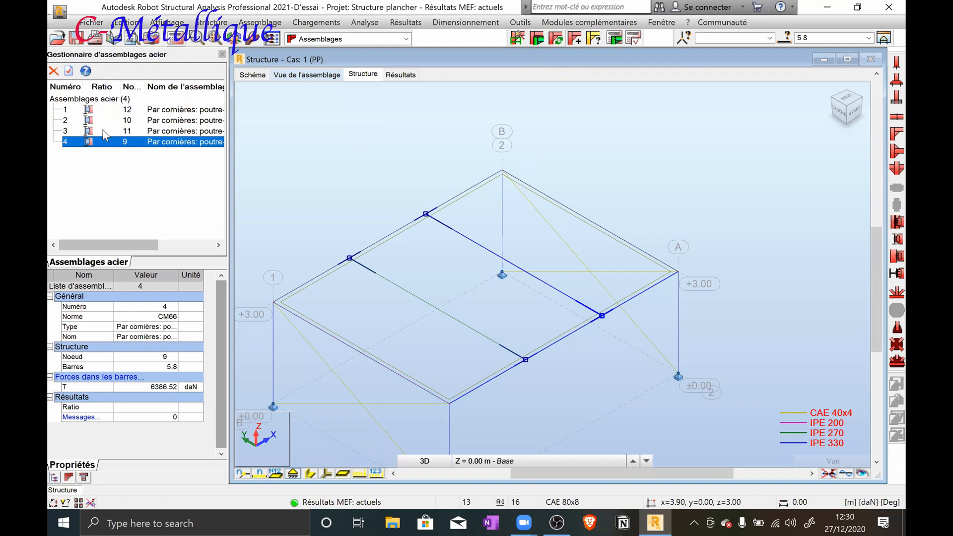
# Verify connections 1 to 4 together for load cases 1 to 7 and display them in the structure and connection views
pyautogui.click(98, 111)
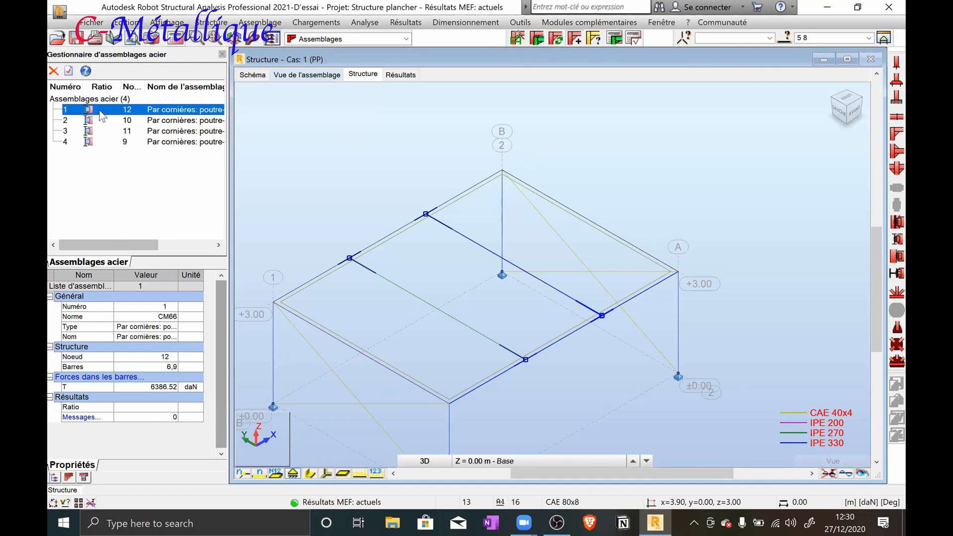
pyautogui.keyDown('shift'); pyautogui.click(91, 142); pyautogui.keyUp('shift')
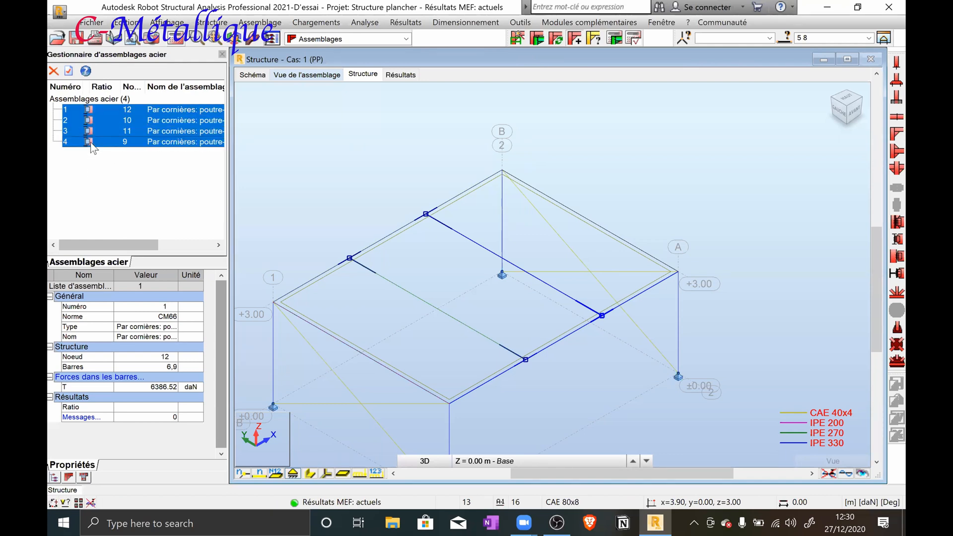
pyautogui.click(614, 39)
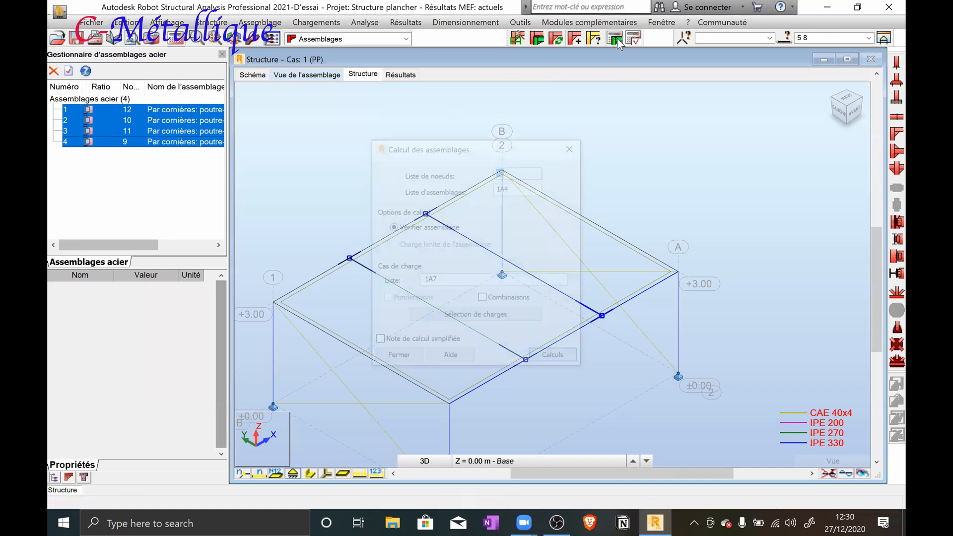
pyautogui.click(556, 356)
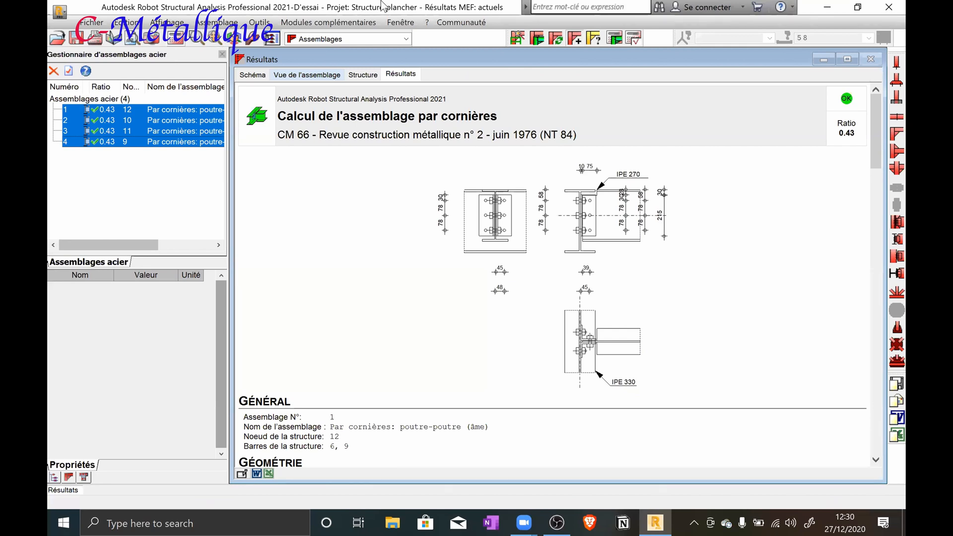
pyautogui.click(362, 75)
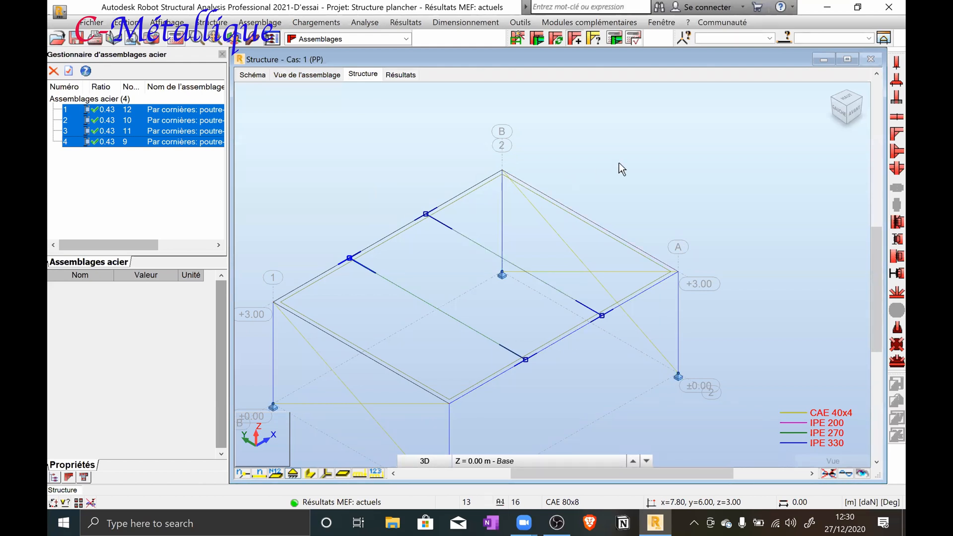
pyautogui.click(332, 74)
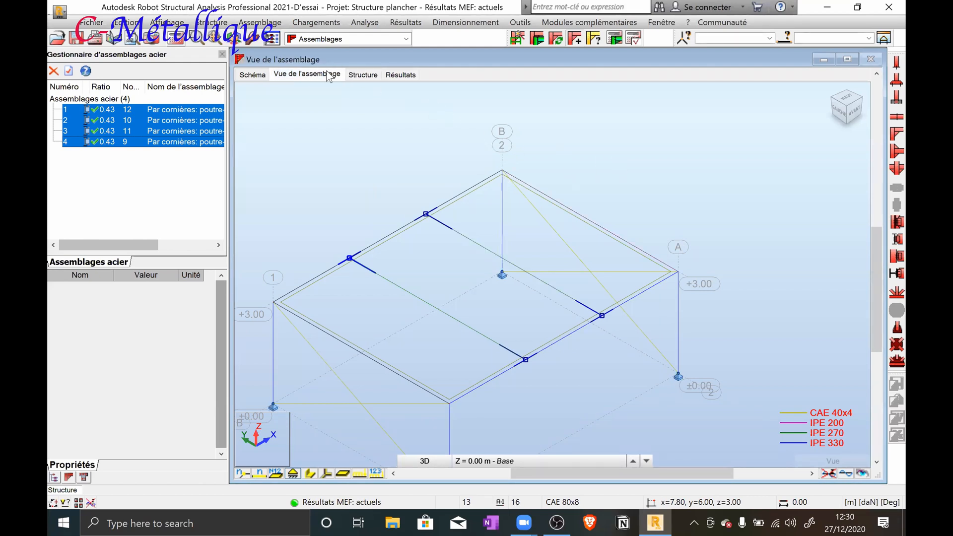
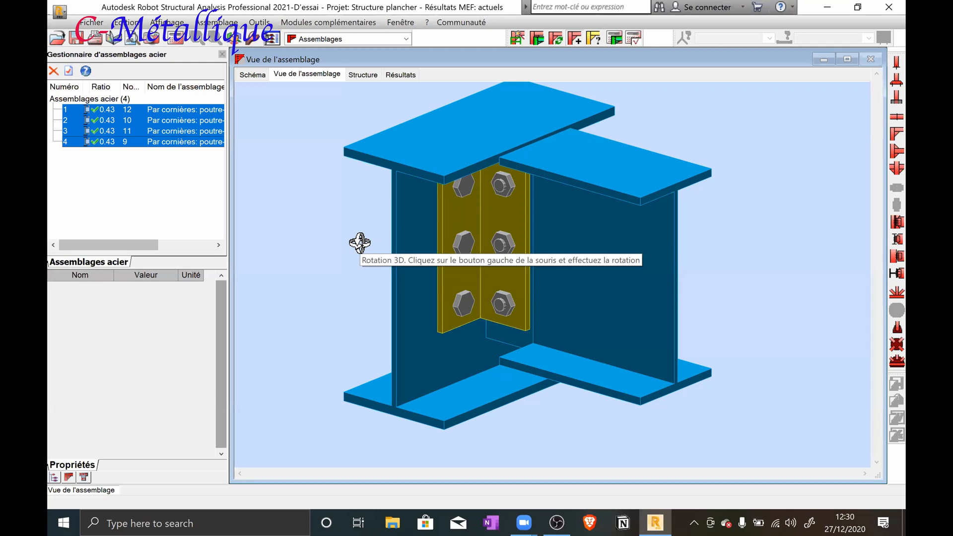
# Create a bolted frame-corner connection at node 4 between the IPE 330 column, bar 2, and the IPE 330 main beam, bar 5
pyautogui.click(371, 79)
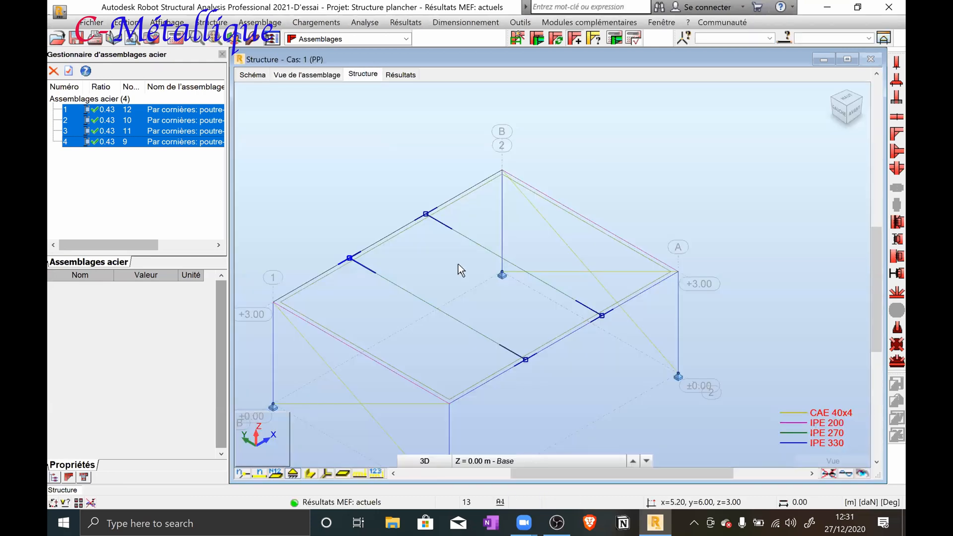
pyautogui.scroll(-1, 446, 257)
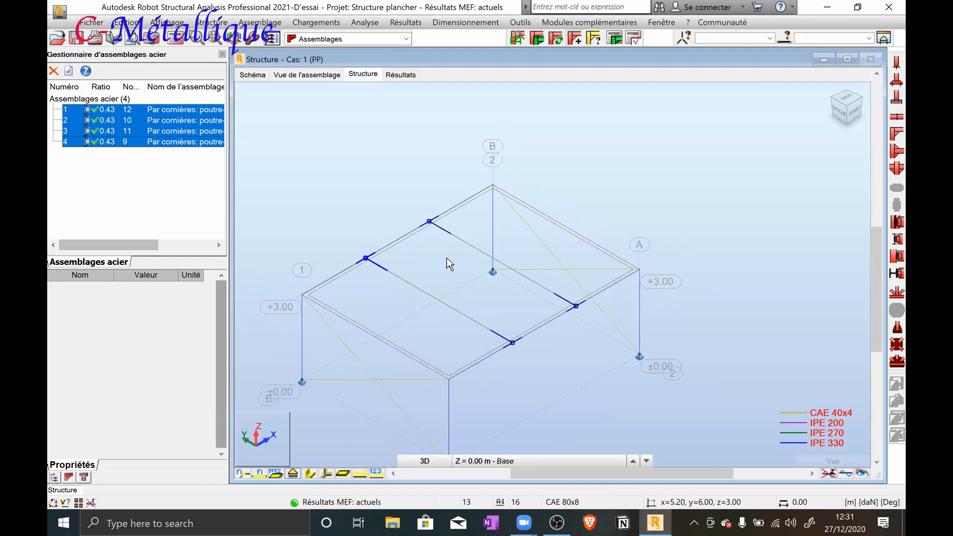
pyautogui.scroll(-1, 447, 257)
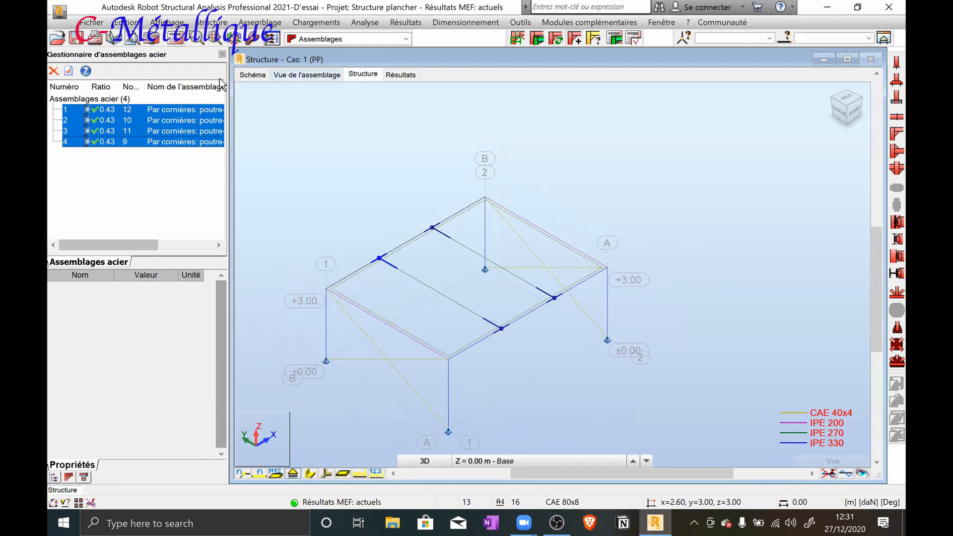
pyautogui.scroll(-1, 257, 155)
pyautogui.moveTo(316, 167); pyautogui.dragTo(356, 170, button='middle')
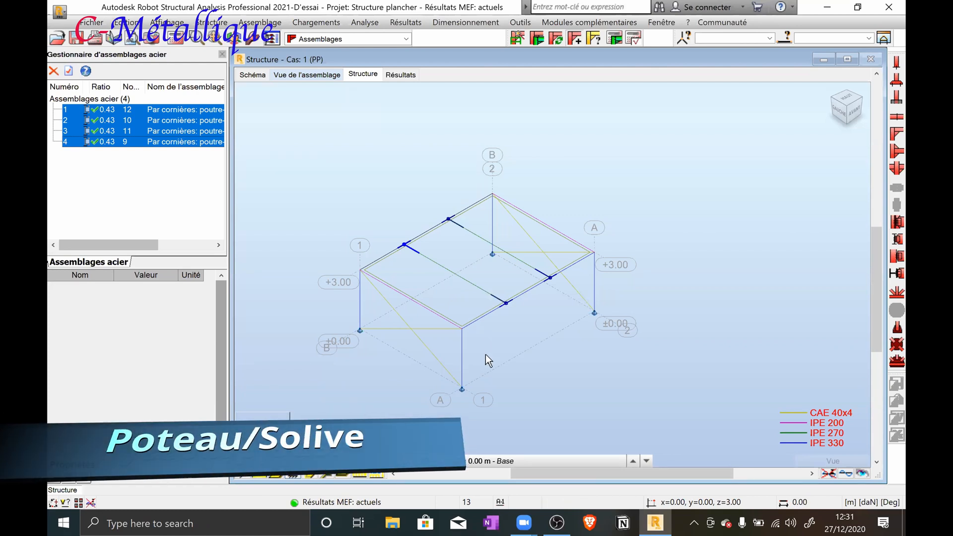
pyautogui.scroll(2, 485, 354)
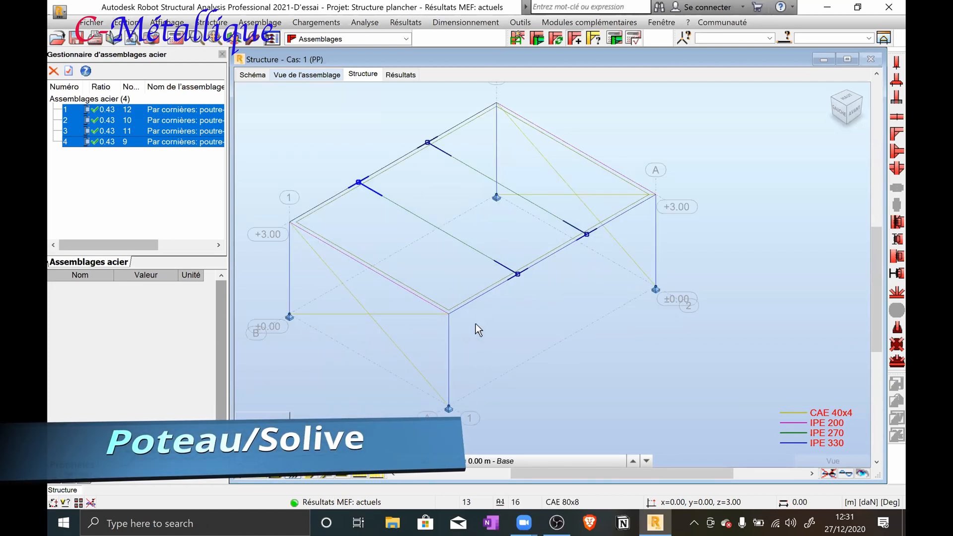
pyautogui.scroll(3, 467, 258)
pyautogui.click(466, 253)
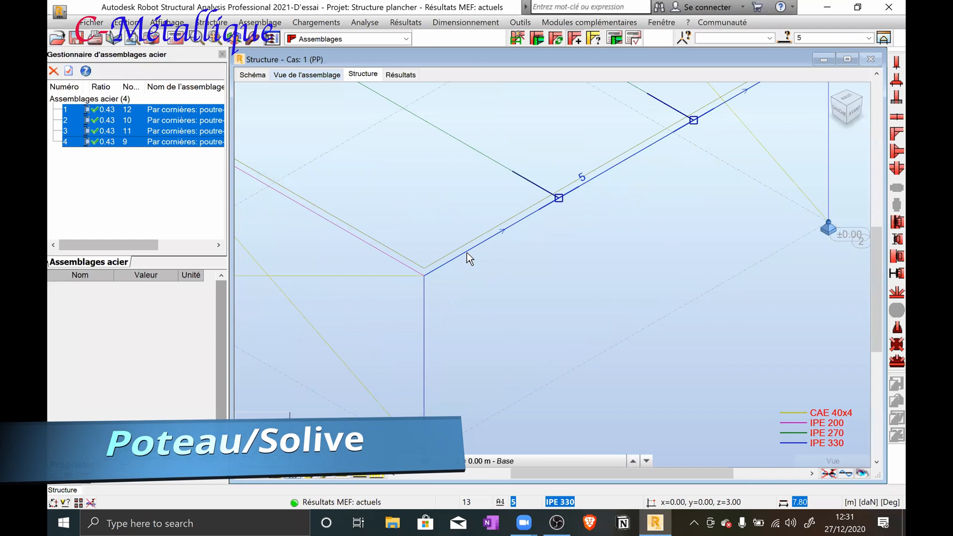
pyautogui.click(423, 331)
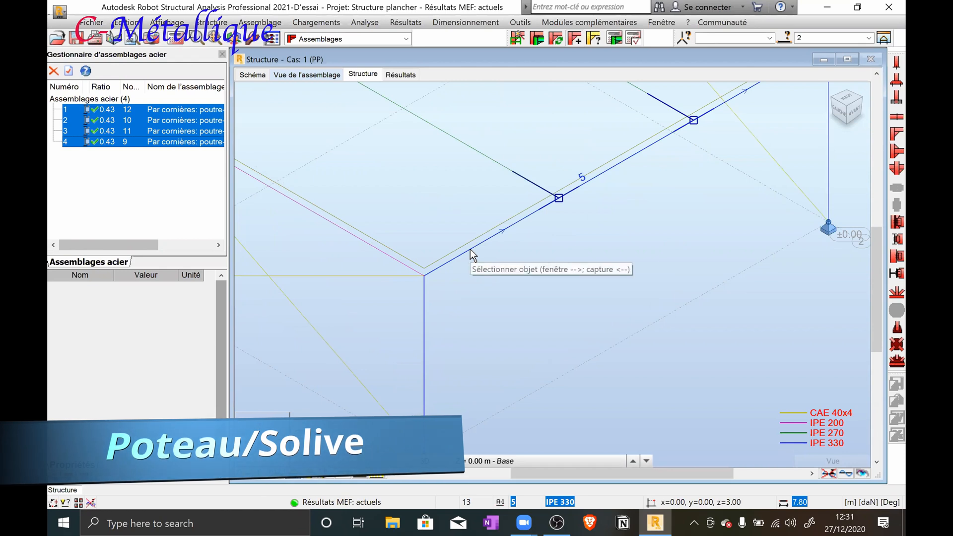
pyautogui.click(529, 294)
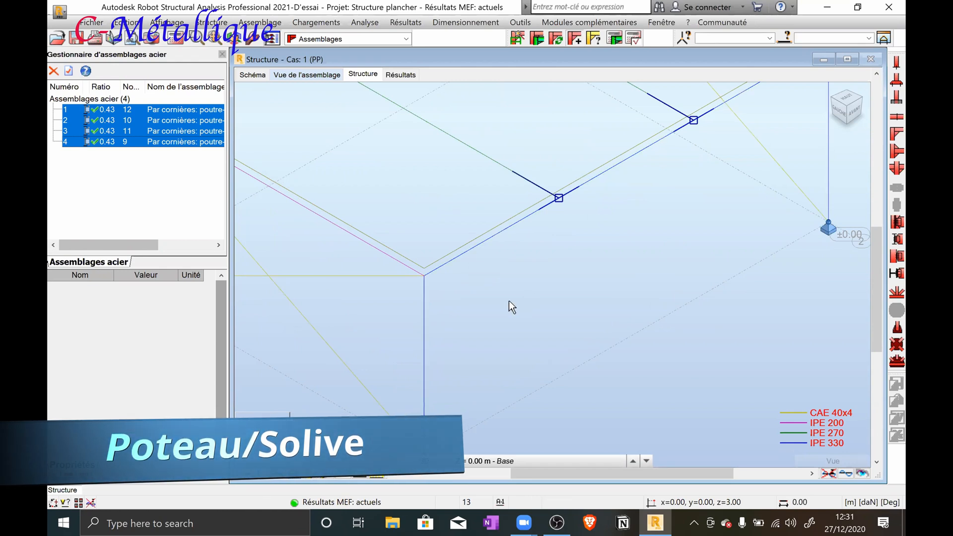
pyautogui.scroll(-3, 482, 292)
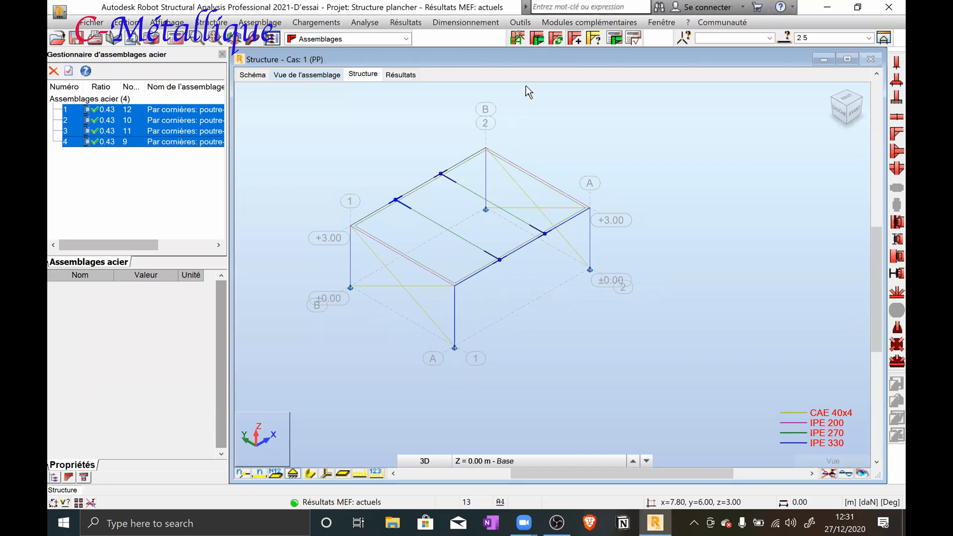
pyautogui.click(516, 37)
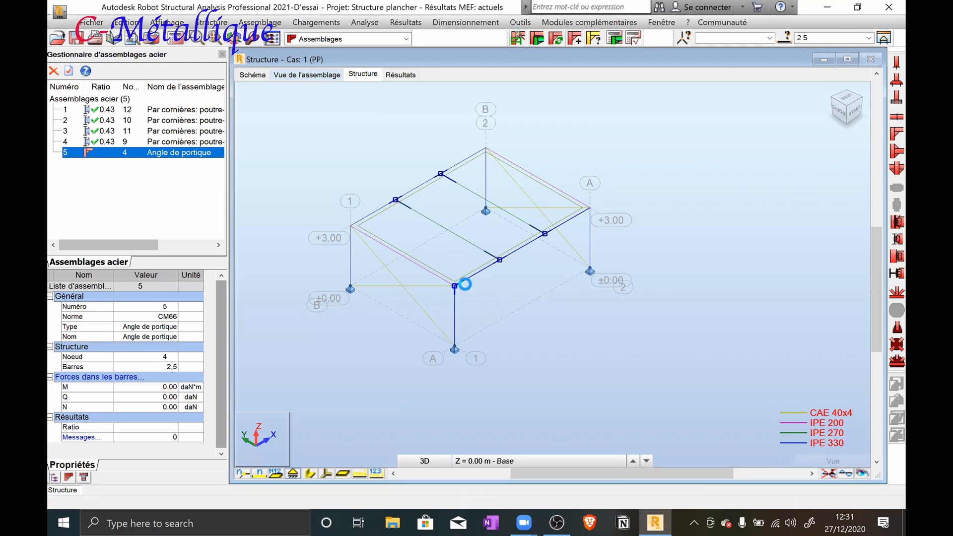
pyautogui.click(466, 277)
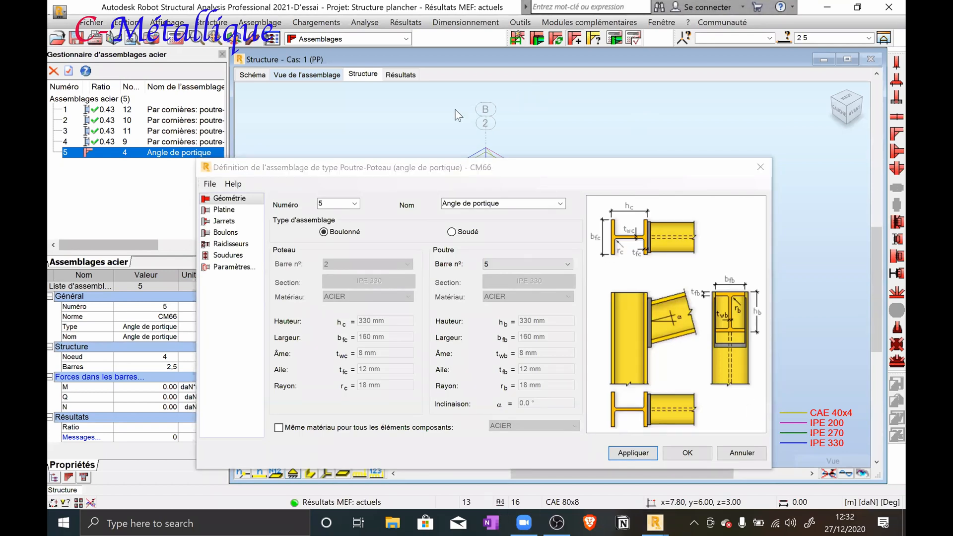
# Examine the end plate, bolts and column stiffeners of connection 5 in the 3D connection view
pyautogui.moveTo(475, 168); pyautogui.dragTo(478, 89)
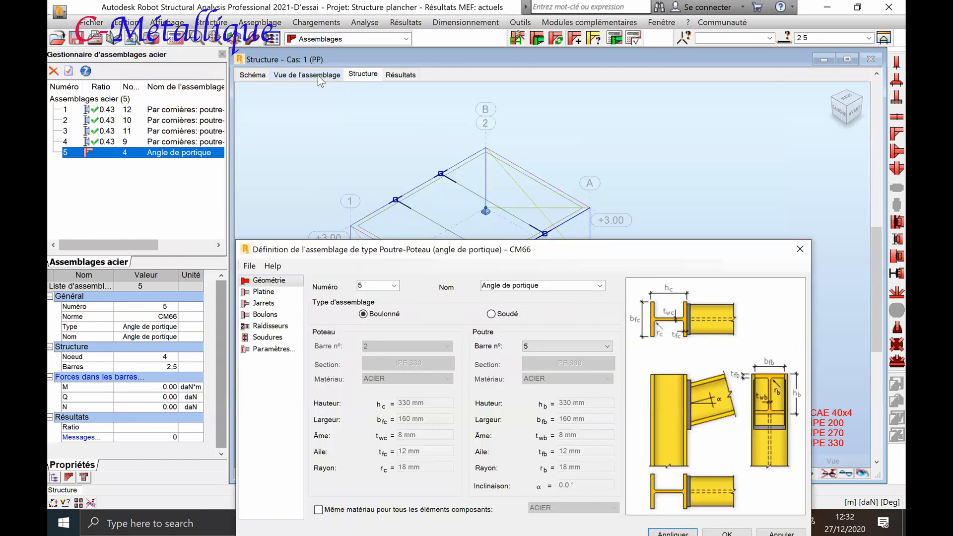
pyautogui.click(318, 75)
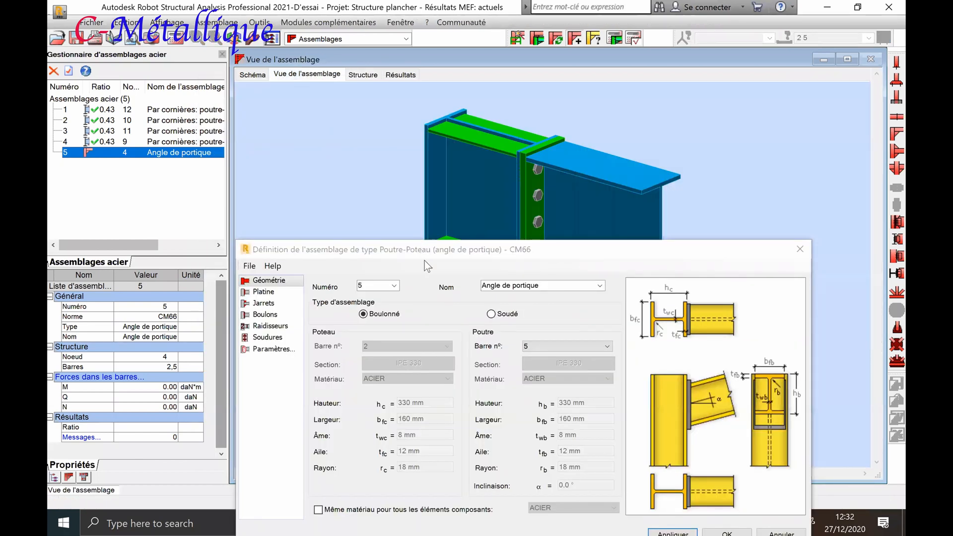
pyautogui.moveTo(425, 261); pyautogui.dragTo(450, 416)
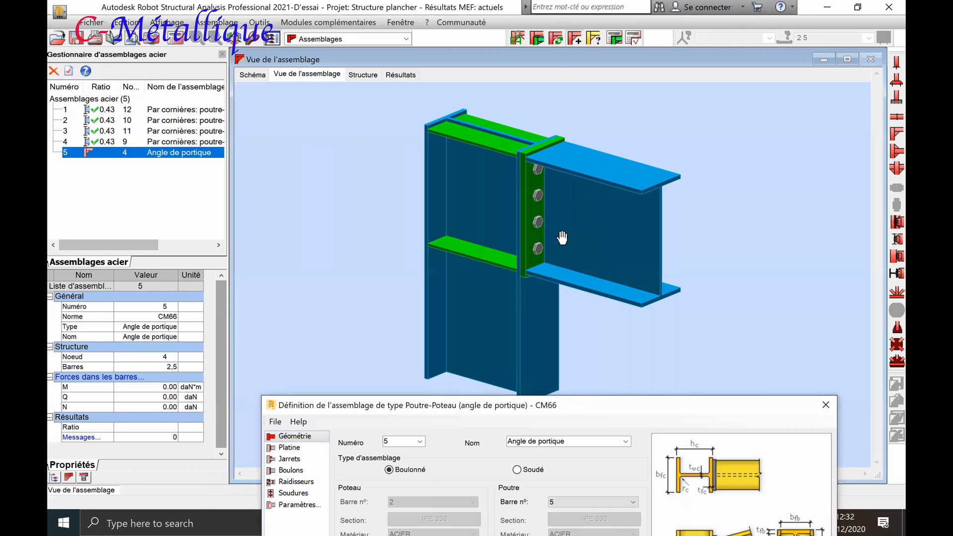
pyautogui.scroll(3, 557, 185)
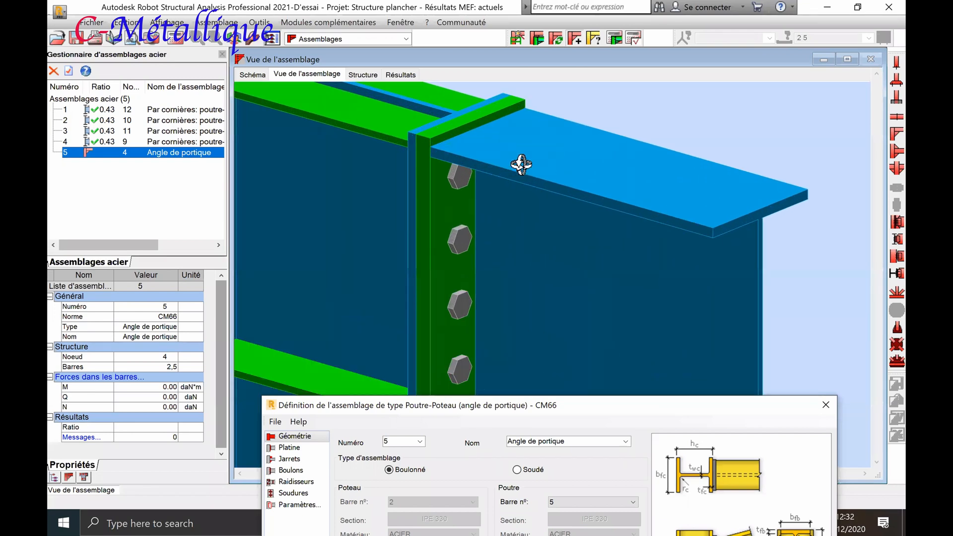
pyautogui.scroll(1, 432, 142)
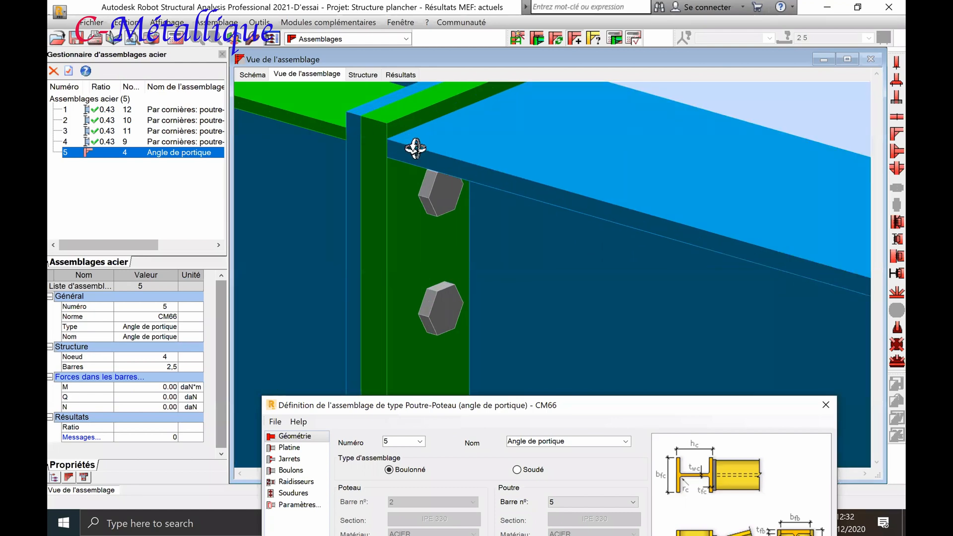
pyautogui.moveTo(312, 225); pyautogui.dragTo(294, 261)
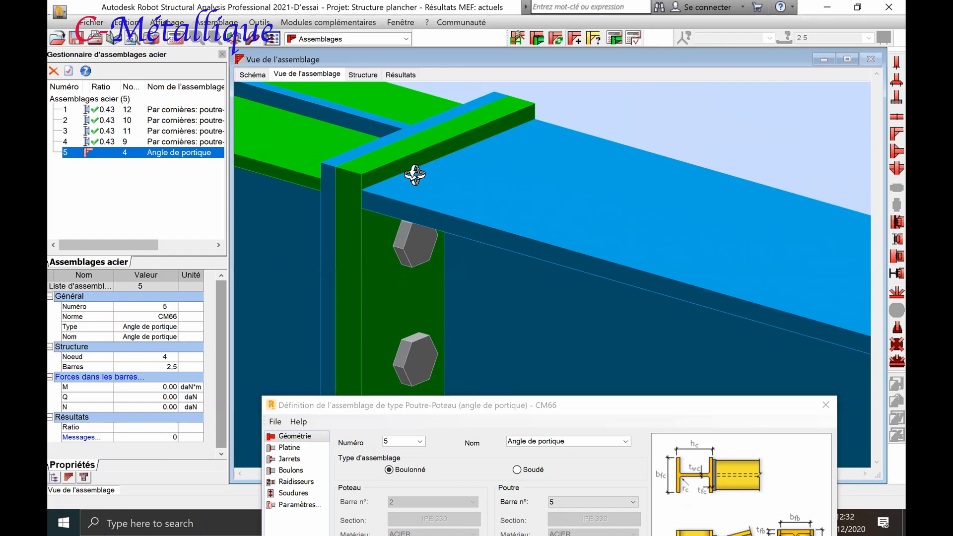
pyautogui.scroll(-3, 386, 192)
pyautogui.moveTo(384, 207); pyautogui.dragTo(402, 215)
pyautogui.scroll(-3, 407, 195)
pyautogui.scroll(4, 394, 263)
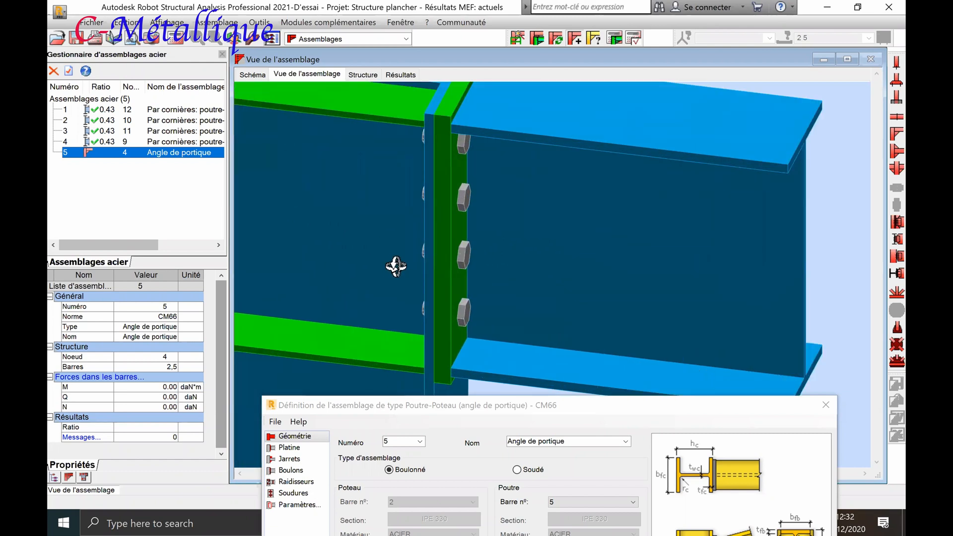
pyautogui.scroll(-1, 432, 265)
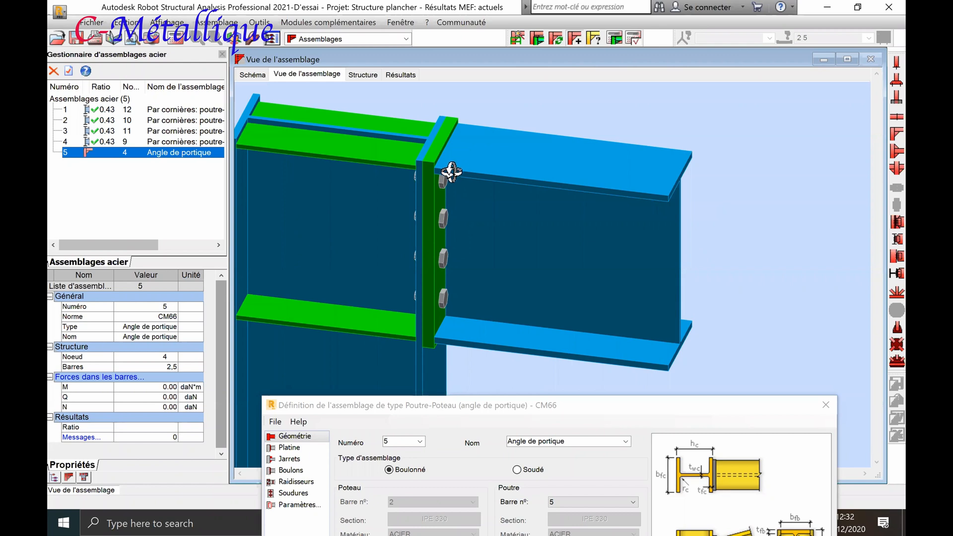
pyautogui.scroll(2, 443, 174)
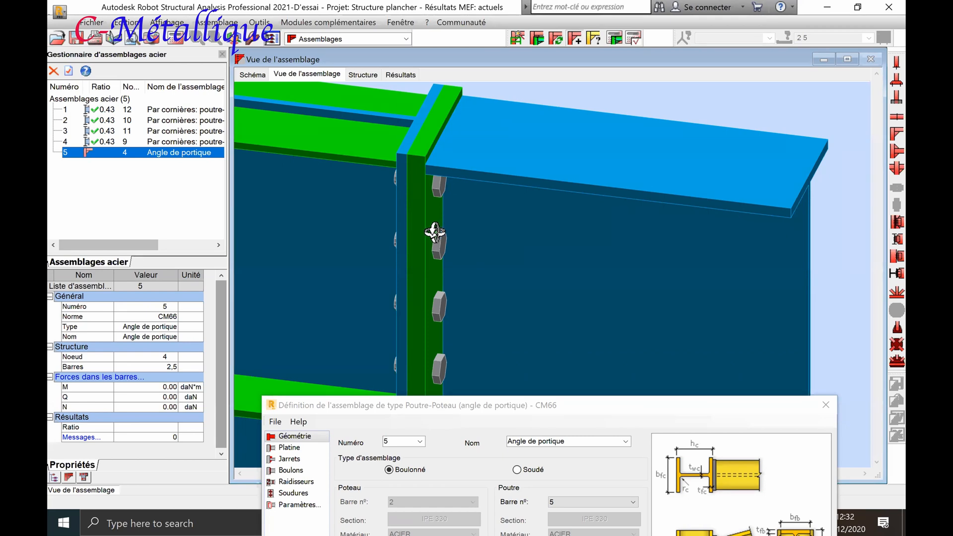
pyautogui.scroll(-4, 435, 255)
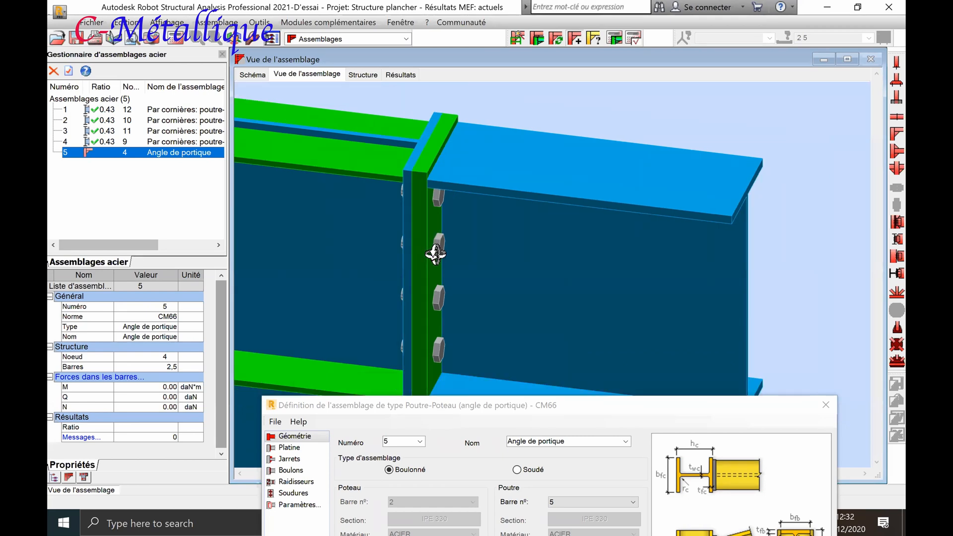
pyautogui.moveTo(455, 262); pyautogui.dragTo(419, 223)
pyautogui.moveTo(481, 192); pyautogui.dragTo(512, 181)
# Bring the beam-column connection definition of connection 5 back into full view and close it
pyautogui.click(534, 407)
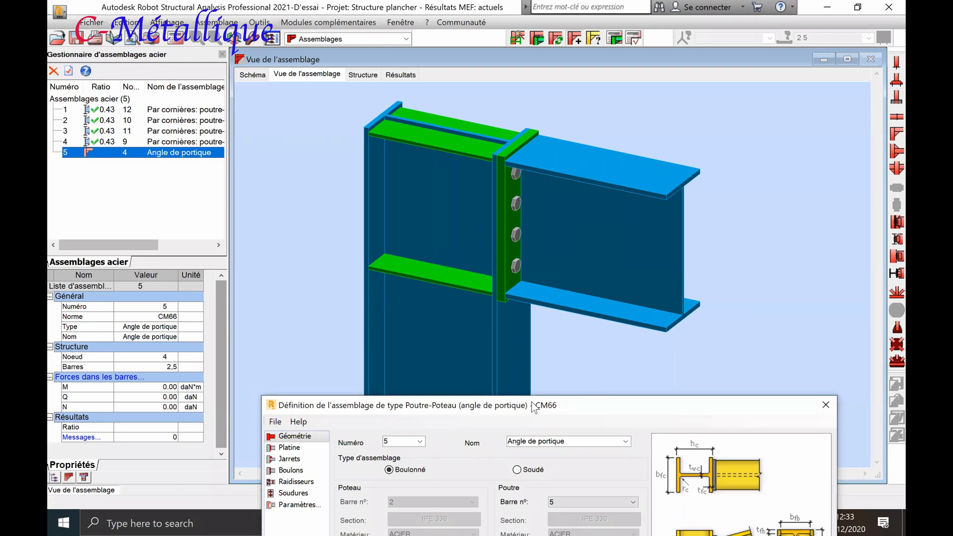
pyautogui.moveTo(534, 407); pyautogui.dragTo(471, 326)
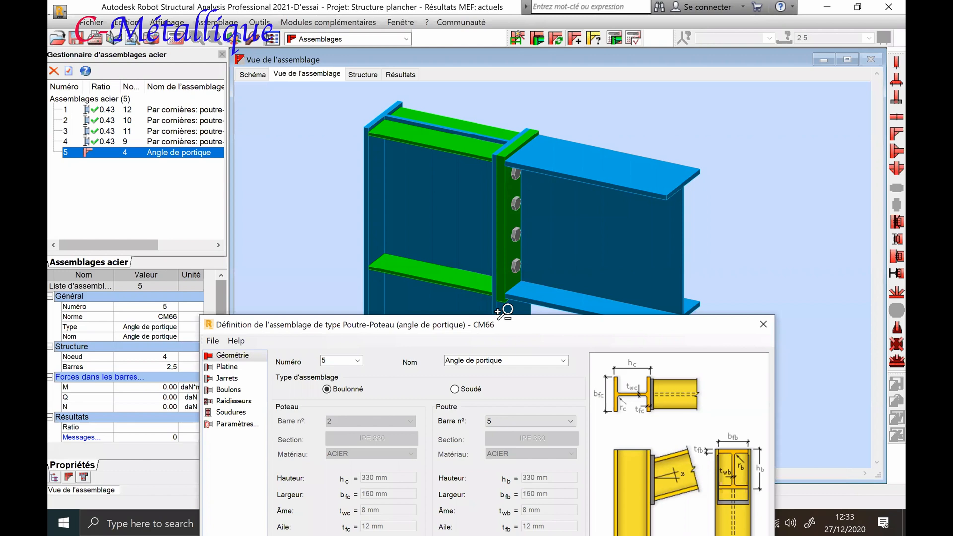
pyautogui.moveTo(489, 329); pyautogui.dragTo(442, 132)
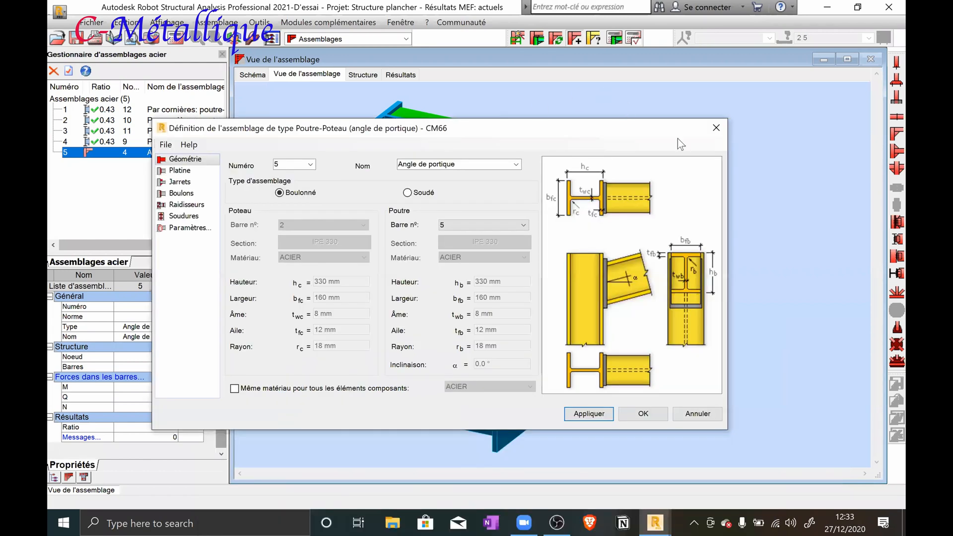
pyautogui.click(711, 127)
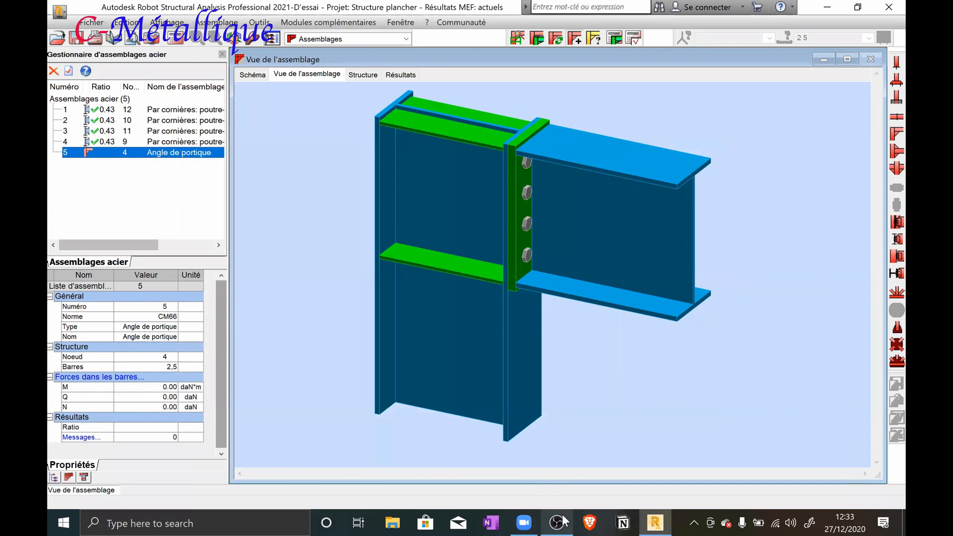
# Switch to OneNote for Windows 10 and go to the blank area below the handwritten formula for h
pyautogui.click(297, 522)
pyautogui.write('o')
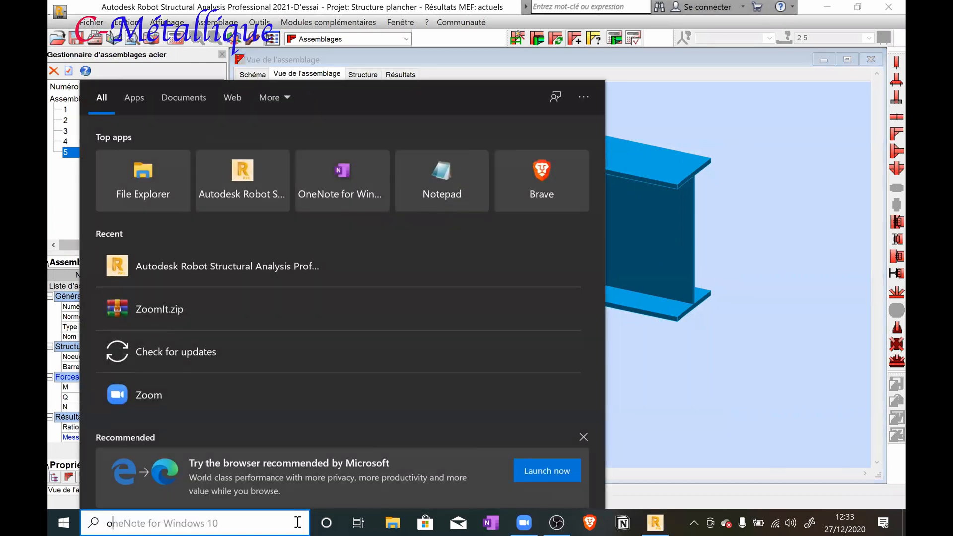
pyautogui.write('ne')
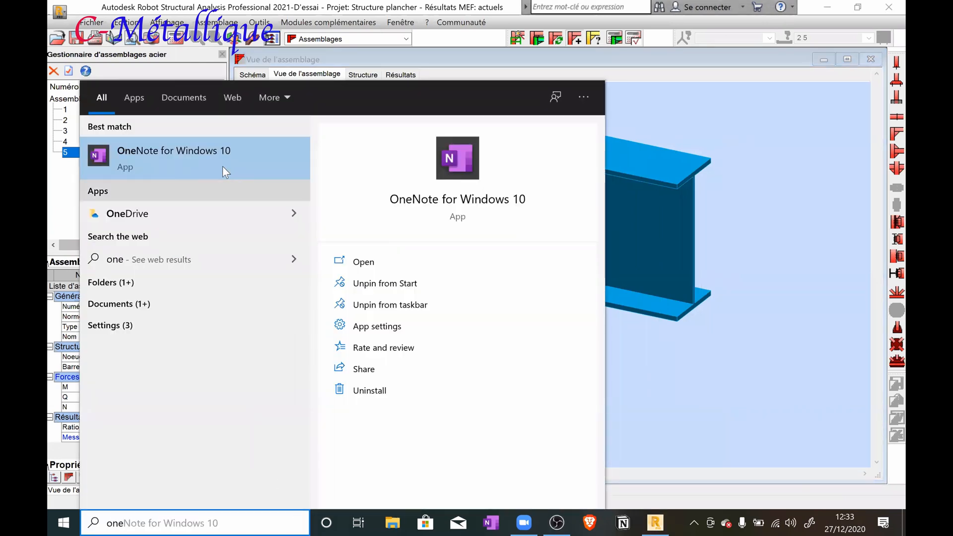
pyautogui.click(223, 161)
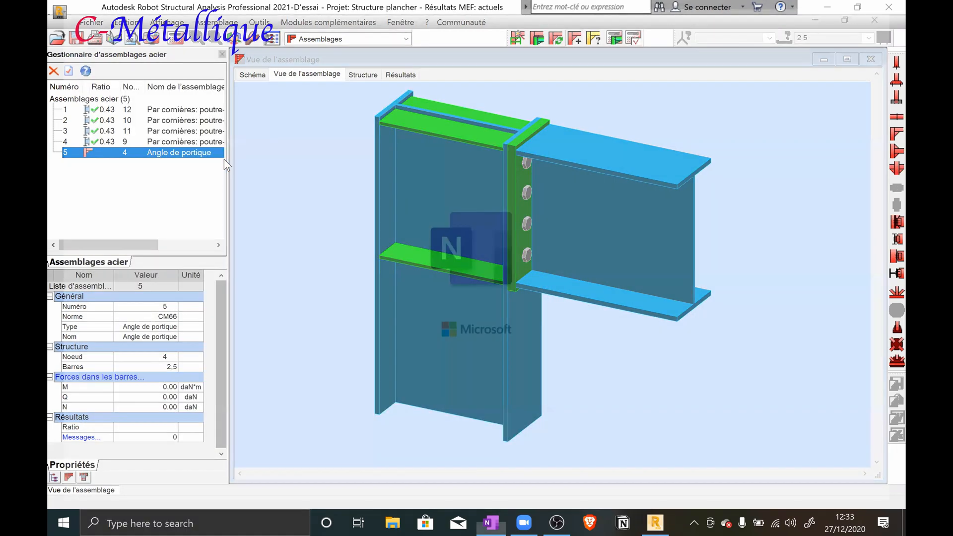
pyautogui.scroll(-5, 325, 243)
pyautogui.scroll(3, 327, 247)
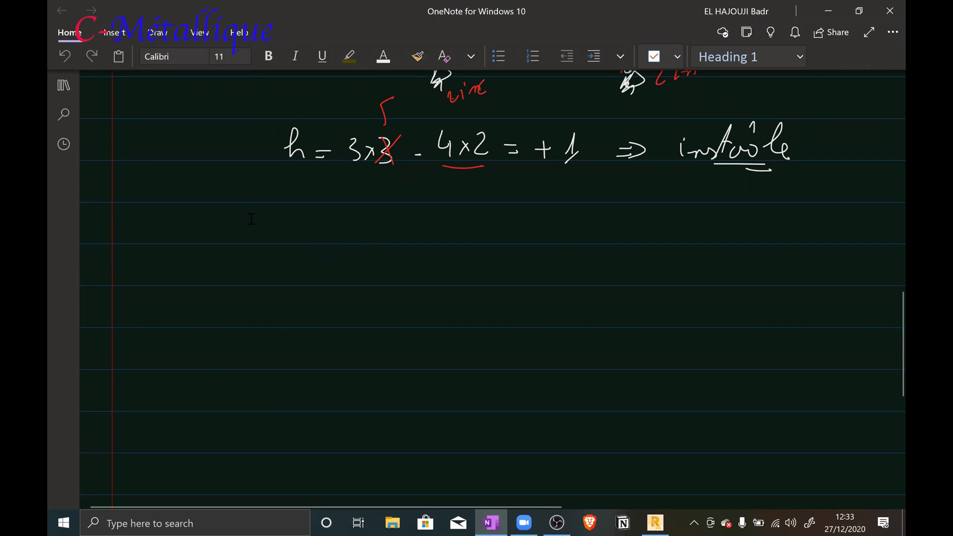
# Sketch the column's front outline in white ink below the formula, with a vertical line of bolt dots inside
pyautogui.click(472, 268)
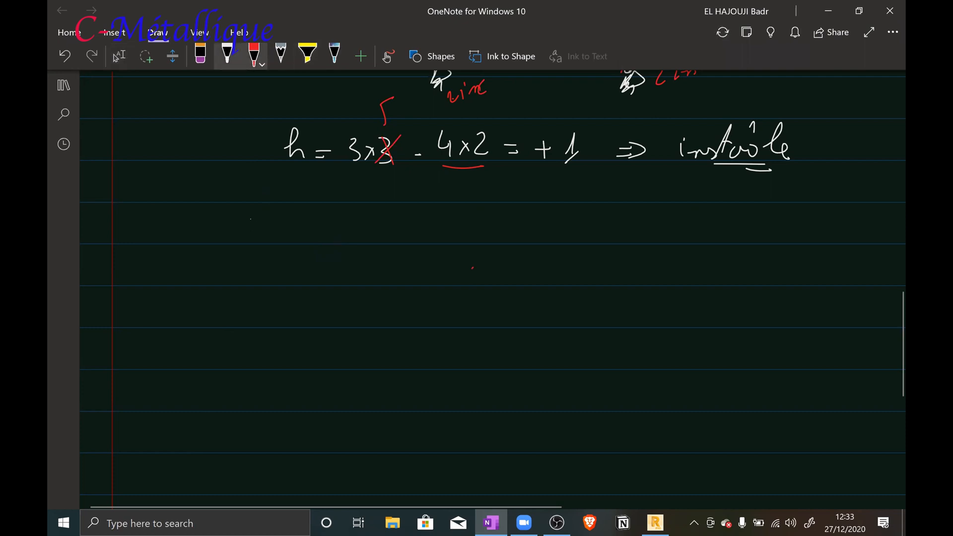
pyautogui.click(227, 56)
pyautogui.moveTo(367, 227); pyautogui.dragTo(491, 217)
pyautogui.moveTo(369, 228); pyautogui.dragTo(392, 438)
pyautogui.moveTo(491, 218); pyautogui.dragTo(508, 432)
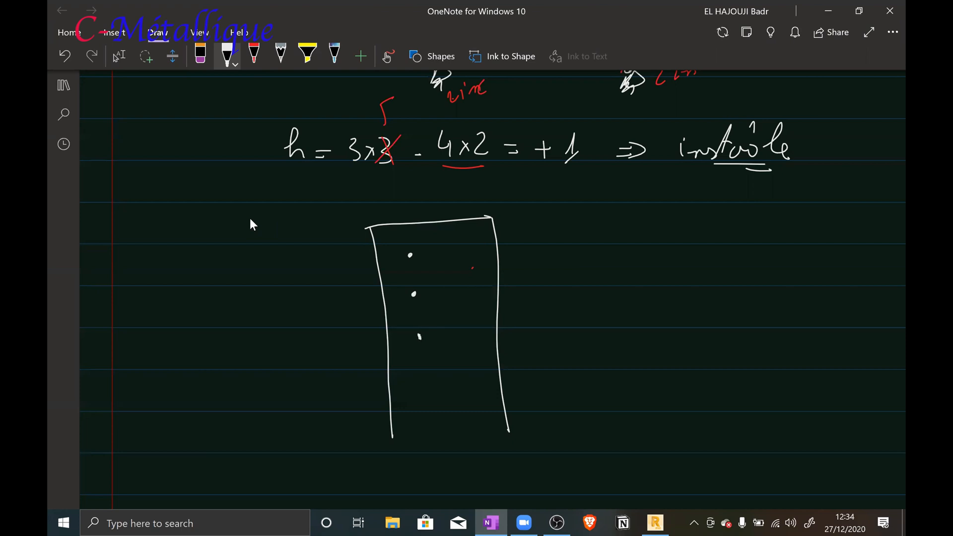
# Sketch the end plate inside the column outline, with four bolts on each side of the beam's I-section
pyautogui.moveTo(384, 228)
pyautogui.mouseDown()
pyautogui.moveTo(408, 395)
pyautogui.moveTo(491, 393)
pyautogui.moveTo(478, 219)
pyautogui.mouseUp()
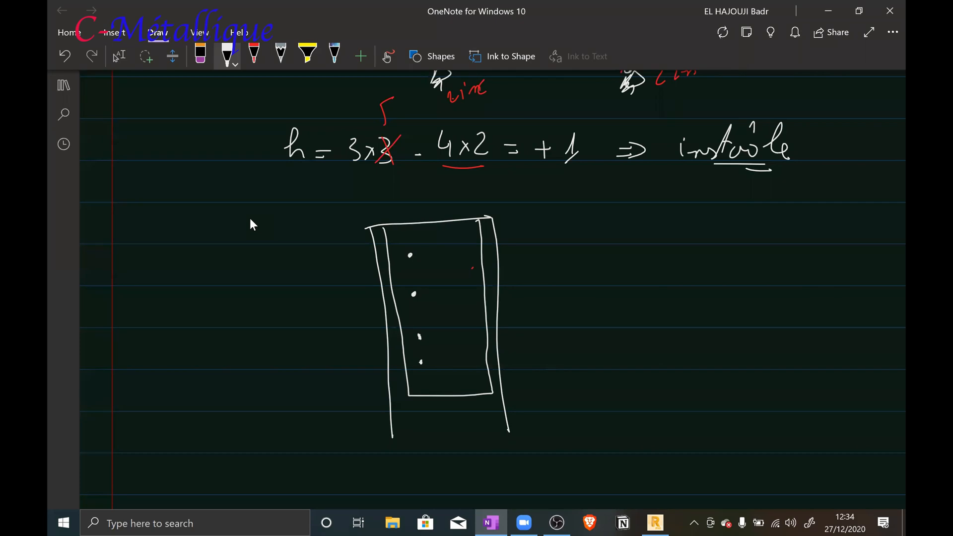
pyautogui.moveTo(460, 288); pyautogui.dragTo(459, 294)
pyautogui.moveTo(410, 238)
pyautogui.mouseDown()
pyautogui.moveTo(462, 231)
pyautogui.moveTo(435, 280)
pyautogui.moveTo(449, 367)
pyautogui.moveTo(437, 376)
pyautogui.moveTo(473, 373)
pyautogui.moveTo(423, 377)
pyautogui.moveTo(462, 372)
pyautogui.mouseUp()
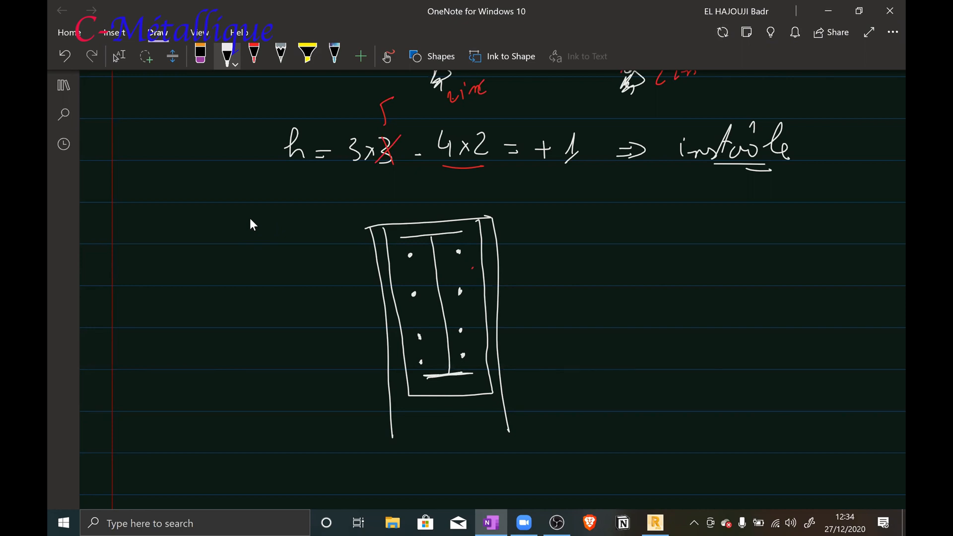
# Add an arrow to the edge of the end plate and label it "platine", underlined
pyautogui.moveTo(487, 266)
pyautogui.mouseDown()
pyautogui.moveTo(541, 227)
pyautogui.moveTo(485, 267)
pyautogui.moveTo(496, 266)
pyautogui.mouseUp()
pyautogui.moveTo(554, 220)
pyautogui.mouseDown()
pyautogui.moveTo(562, 243)
pyautogui.moveTo(587, 208)
pyautogui.moveTo(598, 222)
pyautogui.moveTo(627, 217)
pyautogui.mouseUp()
pyautogui.moveTo(565, 236); pyautogui.dragTo(616, 235)
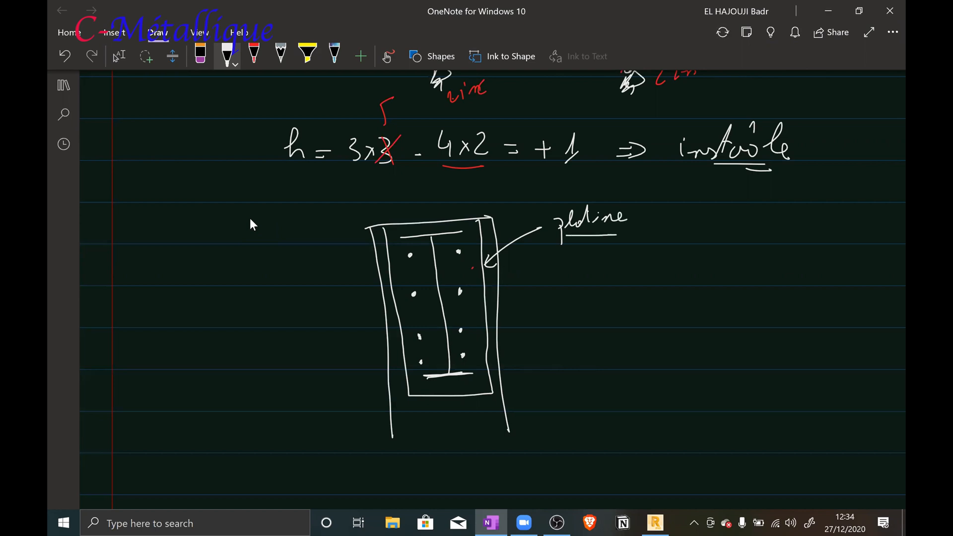
# Draw a vertical dimension line with end ticks beside the column, spanning the height of the beam's I-section
pyautogui.moveTo(365, 378); pyautogui.dragTo(340, 378)
pyautogui.moveTo(338, 242)
pyautogui.mouseDown()
pyautogui.moveTo(360, 240)
pyautogui.moveTo(361, 385)
pyautogui.mouseUp()
pyautogui.moveTo(355, 232); pyautogui.dragTo(345, 251)
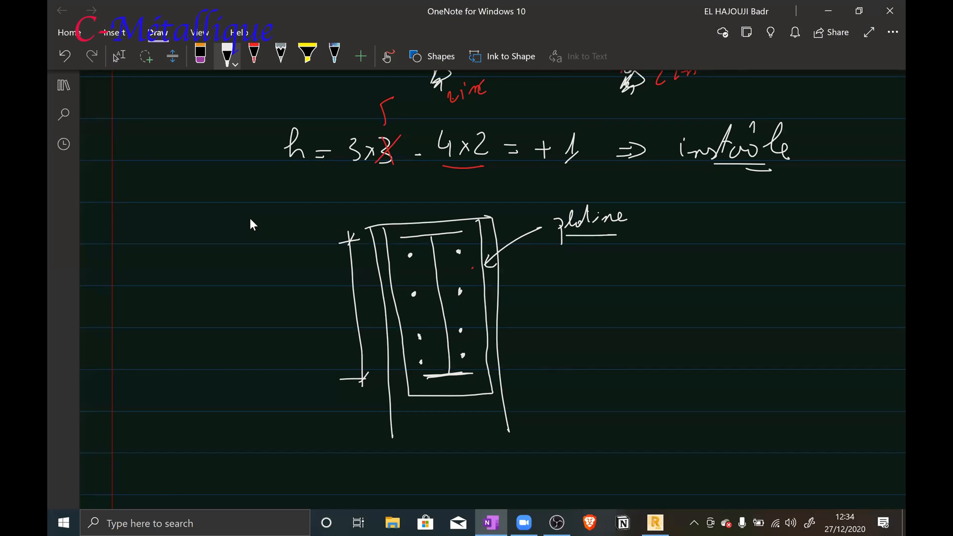
# Write "330" beside the vertical dimension line and draw a viewing-direction eye symbol farther out beside the column
pyautogui.moveTo(289, 311)
pyautogui.mouseDown()
pyautogui.moveTo(294, 330)
pyautogui.moveTo(313, 319)
pyautogui.moveTo(307, 327)
pyautogui.mouseUp()
pyautogui.moveTo(322, 311); pyautogui.dragTo(322, 312)
pyautogui.moveTo(174, 294)
pyautogui.mouseDown()
pyautogui.moveTo(196, 285)
pyautogui.moveTo(177, 295)
pyautogui.moveTo(212, 302)
pyautogui.moveTo(197, 310)
pyautogui.mouseUp()
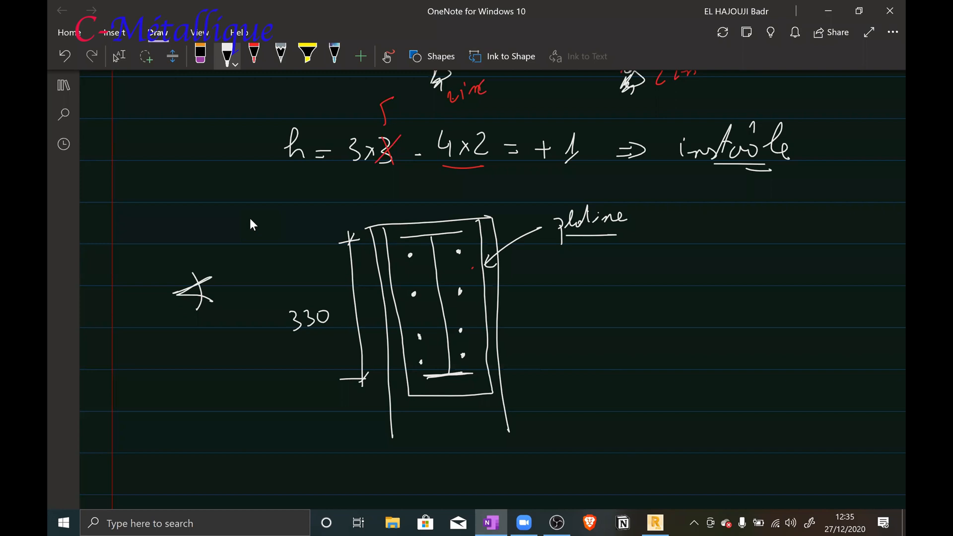
# Sketch the column's side view beyond the "platine" label, with a closed upper end and an inner line for each flange
pyautogui.moveTo(694, 216)
pyautogui.mouseDown()
pyautogui.moveTo(774, 215)
pyautogui.moveTo(695, 267)
pyautogui.moveTo(699, 416)
pyautogui.mouseUp()
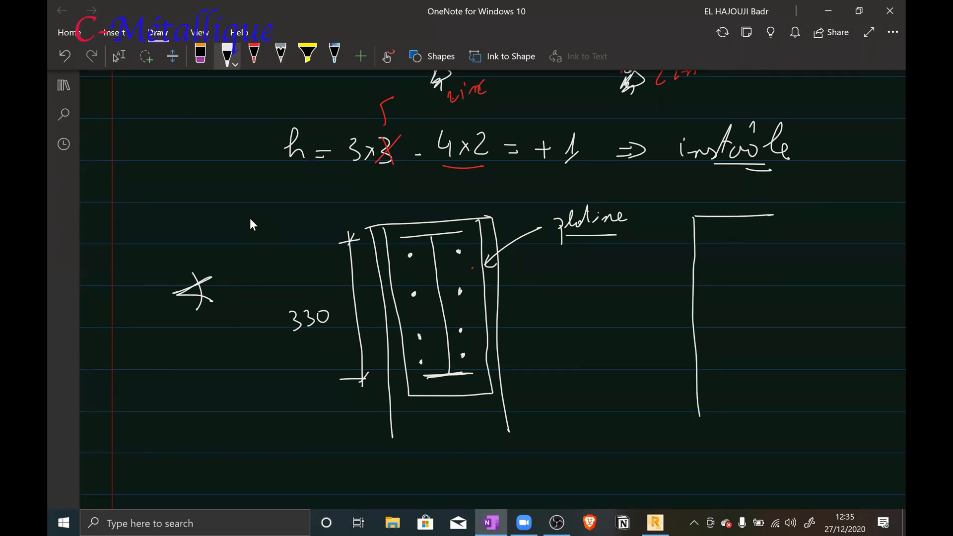
pyautogui.moveTo(773, 215)
pyautogui.mouseDown()
pyautogui.moveTo(782, 243)
pyautogui.moveTo(786, 422)
pyautogui.mouseUp()
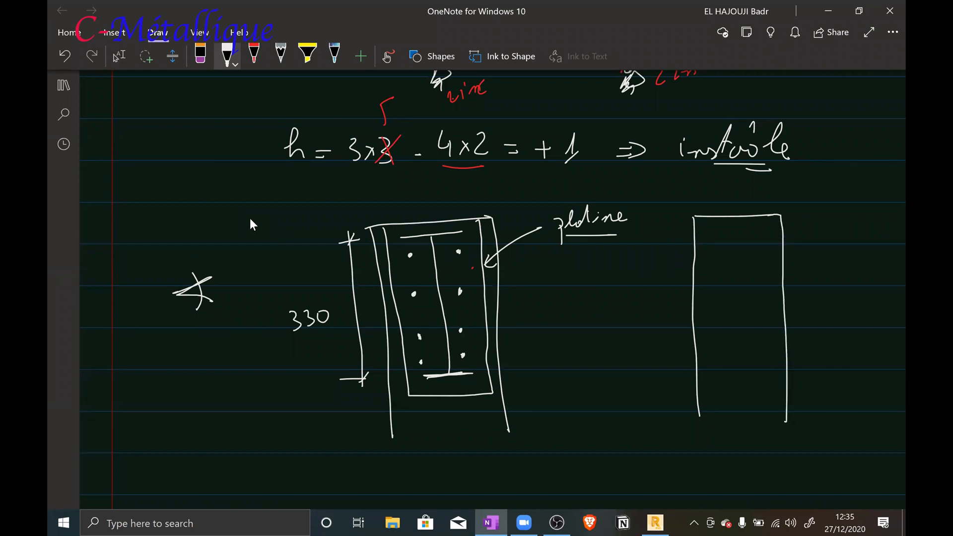
pyautogui.moveTo(704, 217); pyautogui.dragTo(708, 428)
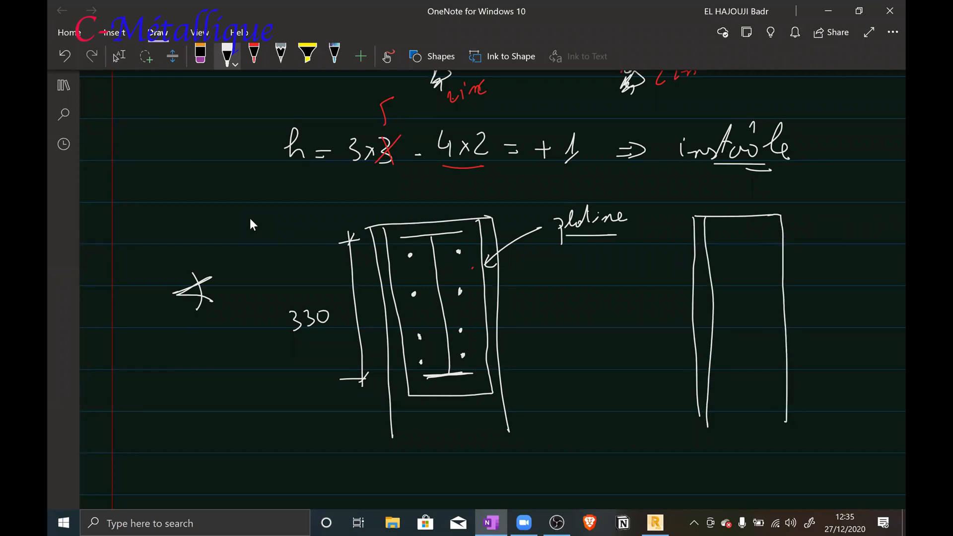
pyautogui.moveTo(769, 216); pyautogui.dragTo(770, 426)
# Add the end plate as a narrow strip along the outer flange of the side-view column and hatch it diagonally
pyautogui.moveTo(781, 214)
pyautogui.mouseDown()
pyautogui.moveTo(797, 214)
pyautogui.moveTo(799, 347)
pyautogui.moveTo(785, 355)
pyautogui.mouseUp()
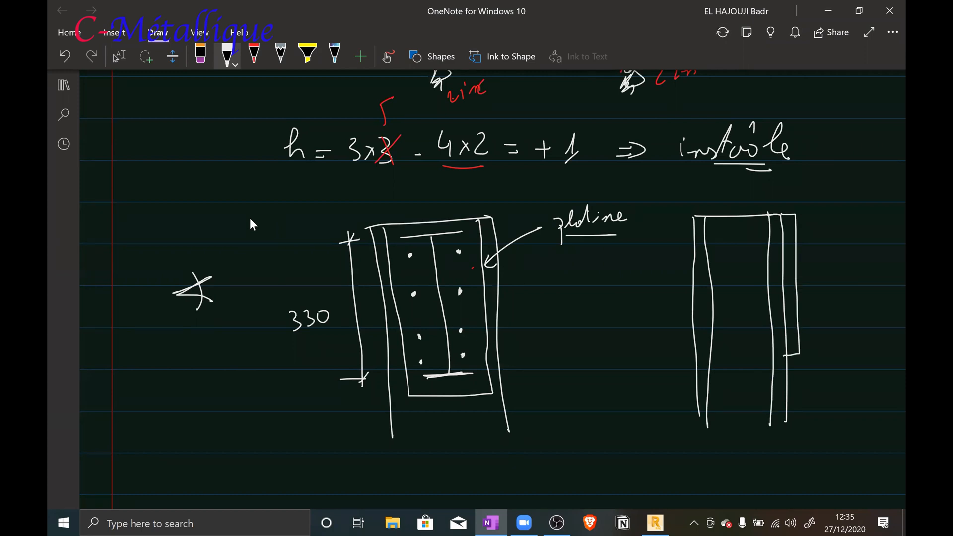
pyautogui.moveTo(792, 216); pyautogui.dragTo(785, 239)
pyautogui.moveTo(793, 241); pyautogui.dragTo(786, 262)
pyautogui.moveTo(793, 266); pyautogui.dragTo(785, 285)
pyautogui.moveTo(792, 287); pyautogui.dragTo(784, 296)
pyautogui.moveTo(792, 297); pyautogui.dragTo(787, 318)
pyautogui.moveTo(793, 320); pyautogui.dragTo(788, 340)
pyautogui.moveTo(795, 341); pyautogui.dragTo(788, 349)
pyautogui.moveTo(795, 349); pyautogui.dragTo(789, 357)
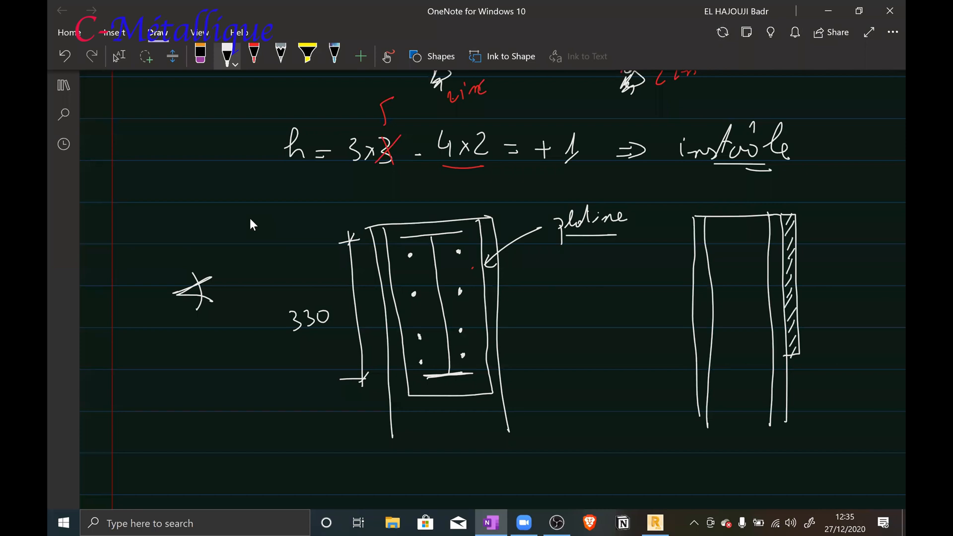
# Draw the beam's upper and lower flanges as pairs of horizontal lines extending outward from the hatched end plate
pyautogui.moveTo(797, 226); pyautogui.dragTo(894, 218)
pyautogui.moveTo(801, 347); pyautogui.dragTo(892, 348)
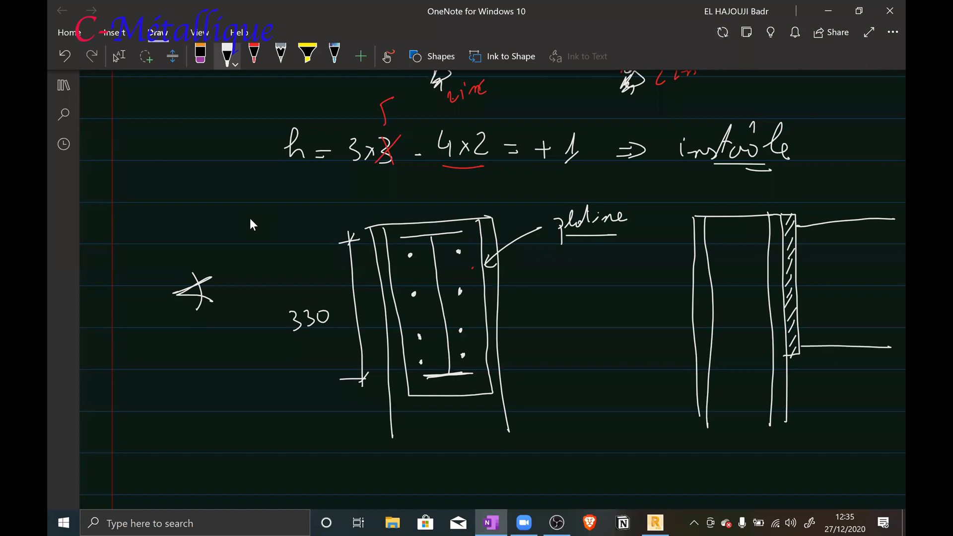
pyautogui.moveTo(798, 232); pyautogui.dragTo(904, 230)
pyautogui.moveTo(803, 336); pyautogui.dragTo(892, 343)
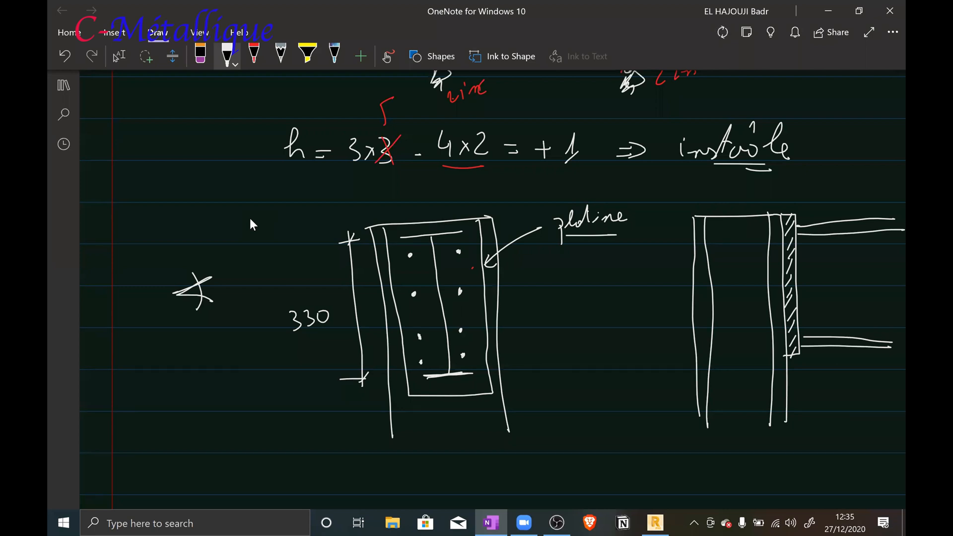
# Add small filled fillet welds above and below both beam flanges where they meet the end plate
pyautogui.moveTo(796, 215); pyautogui.dragTo(808, 222)
pyautogui.moveTo(811, 347); pyautogui.dragTo(801, 354)
pyautogui.moveTo(806, 233); pyautogui.dragTo(800, 240)
pyautogui.moveTo(803, 330)
pyautogui.mouseDown()
pyautogui.moveTo(812, 333)
pyautogui.moveTo(802, 334)
pyautogui.mouseUp()
# Write the standard reference "P22-430" below the front view of the column
pyautogui.scroll(-2, 330, 220)
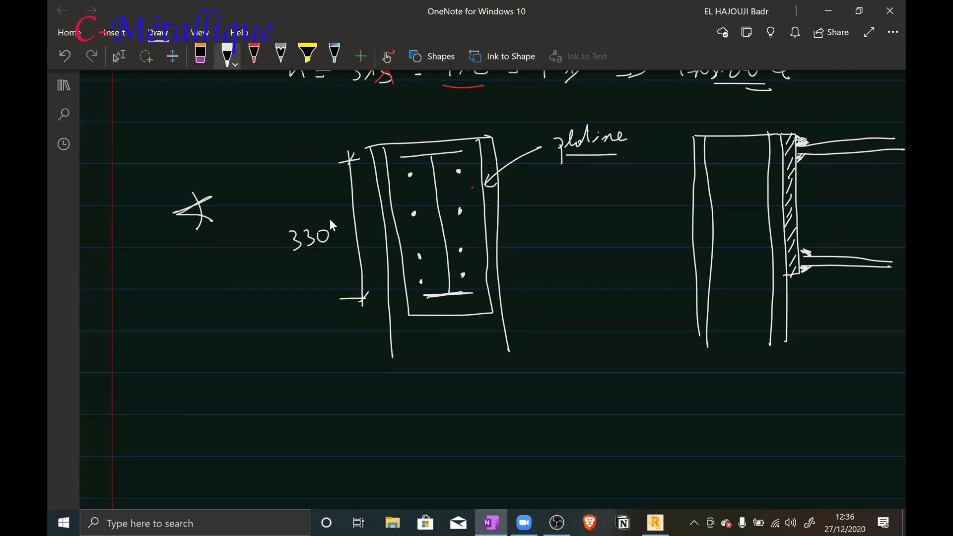
pyautogui.moveTo(370, 396)
pyautogui.mouseDown()
pyautogui.moveTo(373, 411)
pyautogui.moveTo(370, 401)
pyautogui.moveTo(399, 408)
pyautogui.mouseUp()
pyautogui.moveTo(403, 392); pyautogui.dragTo(417, 403)
pyautogui.moveTo(431, 404)
pyautogui.mouseDown()
pyautogui.moveTo(471, 408)
pyautogui.moveTo(487, 396)
pyautogui.mouseUp()
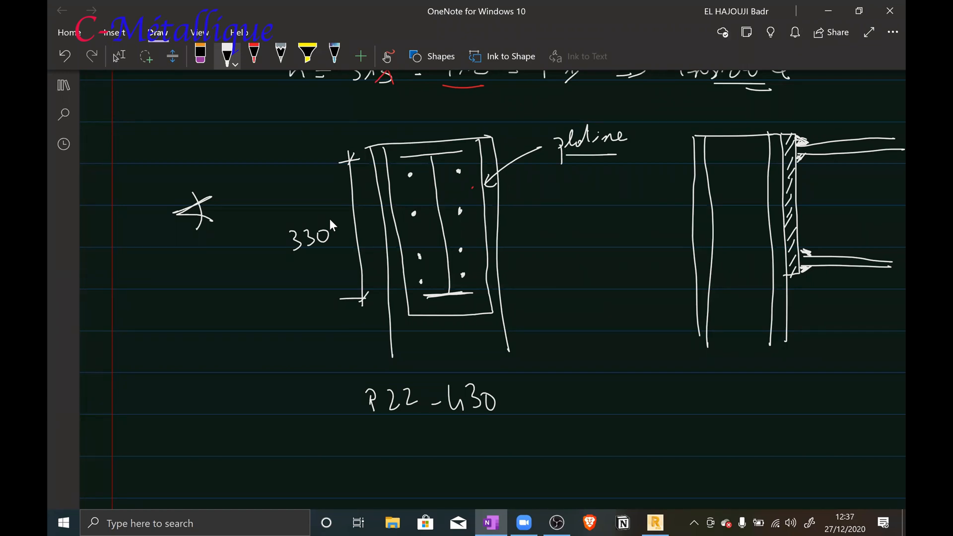
# Write "0,7 x e" with a "soudé" subscript below the side view, frame it, and add an arrow onto the beam's upper flange
pyautogui.moveTo(660, 398)
pyautogui.mouseDown()
pyautogui.moveTo(652, 411)
pyautogui.moveTo(660, 399)
pyautogui.mouseUp()
pyautogui.moveTo(673, 404)
pyautogui.mouseDown()
pyautogui.moveTo(673, 414)
pyautogui.moveTo(690, 403)
pyautogui.mouseUp()
pyautogui.moveTo(696, 400)
pyautogui.mouseDown()
pyautogui.moveTo(695, 415)
pyautogui.moveTo(767, 418)
pyautogui.moveTo(780, 404)
pyautogui.moveTo(780, 414)
pyautogui.mouseUp()
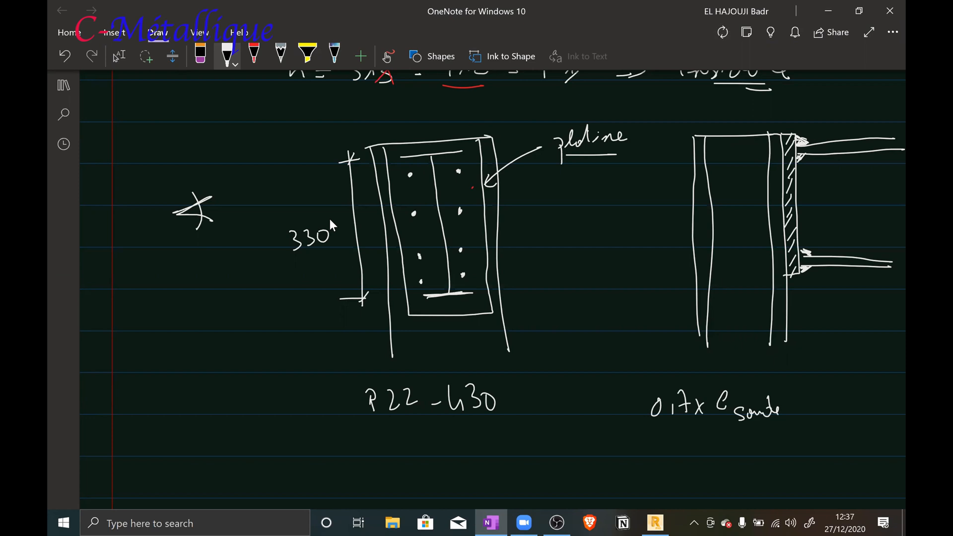
pyautogui.moveTo(862, 122); pyautogui.dragTo(851, 142)
pyautogui.moveTo(628, 389)
pyautogui.mouseDown()
pyautogui.moveTo(634, 435)
pyautogui.moveTo(798, 434)
pyautogui.moveTo(793, 392)
pyautogui.mouseUp()
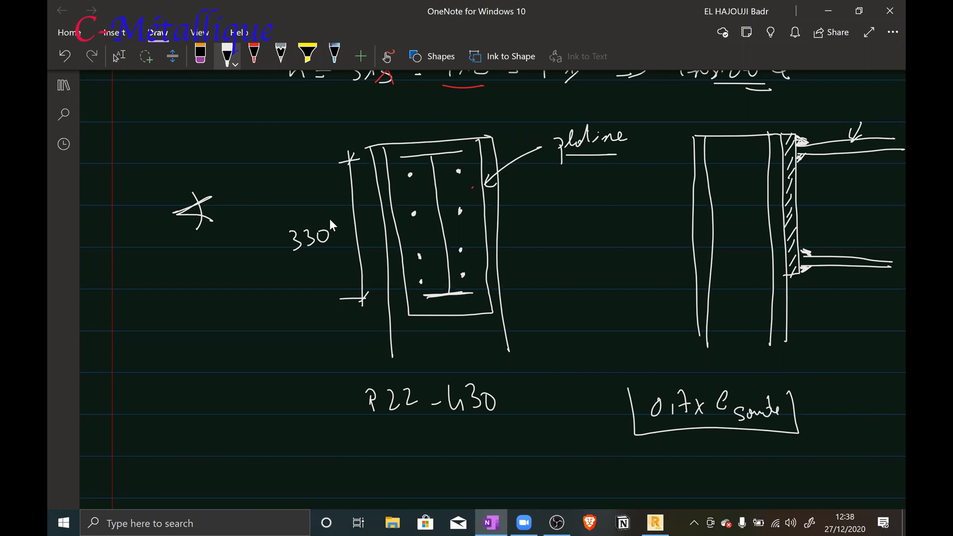
# Mark the weld beads with short hatch strokes along the flanges and web of the beam's I-section in the front view
pyautogui.moveTo(408, 155); pyautogui.dragTo(440, 145)
pyautogui.moveTo(446, 149)
pyautogui.mouseDown()
pyautogui.moveTo(455, 141)
pyautogui.moveTo(451, 149)
pyautogui.mouseUp()
pyautogui.moveTo(439, 189); pyautogui.dragTo(451, 207)
pyautogui.moveTo(440, 216); pyautogui.dragTo(446, 219)
pyautogui.moveTo(436, 217); pyautogui.dragTo(448, 273)
# Write "P22-470" below "P22-430" and underline its number twice
pyautogui.moveTo(383, 443)
pyautogui.mouseDown()
pyautogui.moveTo(385, 463)
pyautogui.moveTo(386, 448)
pyautogui.moveTo(434, 450)
pyautogui.mouseUp()
pyautogui.moveTo(449, 435)
pyautogui.mouseDown()
pyautogui.moveTo(463, 459)
pyautogui.moveTo(490, 439)
pyautogui.mouseUp()
pyautogui.moveTo(436, 479); pyautogui.dragTo(497, 465)
pyautogui.moveTo(455, 484); pyautogui.dragTo(492, 474)
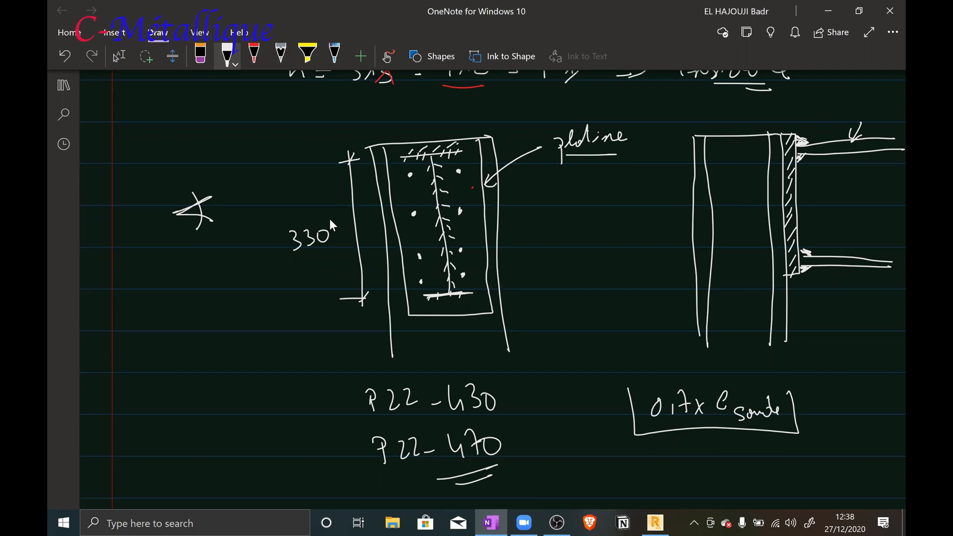
# Draw a curved arrow from "P22-470" to the framed weld formula and write "≈ 10 mm" after the formula
pyautogui.moveTo(526, 457)
pyautogui.mouseDown()
pyautogui.moveTo(578, 456)
pyautogui.moveTo(612, 422)
pyautogui.mouseUp()
pyautogui.moveTo(598, 421)
pyautogui.mouseDown()
pyautogui.moveTo(612, 419)
pyautogui.moveTo(614, 436)
pyautogui.mouseUp()
pyautogui.moveTo(804, 412); pyautogui.dragTo(821, 408)
pyautogui.moveTo(806, 401); pyautogui.dragTo(823, 398)
pyautogui.moveTo(834, 401)
pyautogui.mouseDown()
pyautogui.moveTo(841, 389)
pyautogui.moveTo(839, 406)
pyautogui.mouseUp()
pyautogui.moveTo(845, 403)
pyautogui.mouseDown()
pyautogui.moveTo(843, 412)
pyautogui.moveTo(852, 392)
pyautogui.mouseUp()
pyautogui.moveTo(863, 401); pyautogui.dragTo(890, 401)
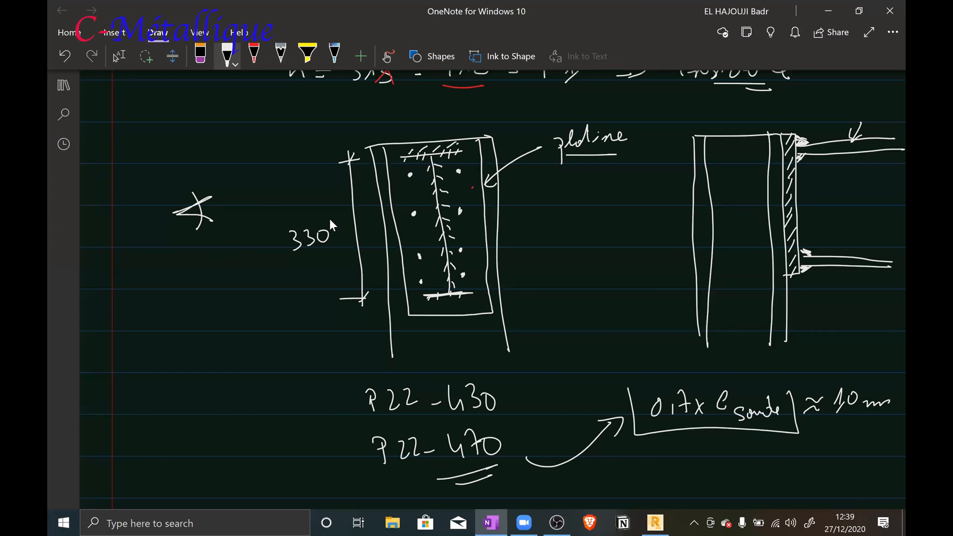
# Mark the thickness of the beam's upper flange in the side view with two opposing vertical arrows
pyautogui.click(119, 56)
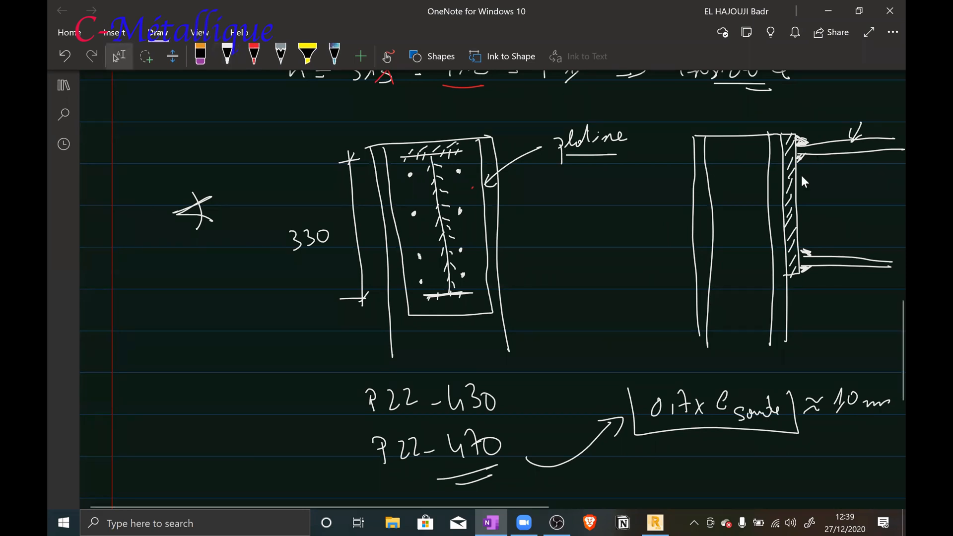
pyautogui.scroll(6, 802, 176)
pyautogui.scroll(1, 801, 177)
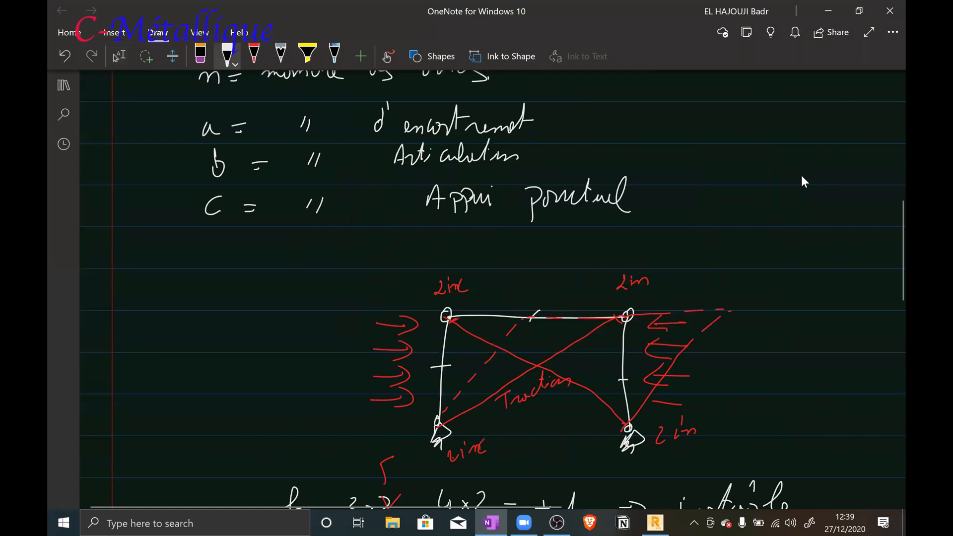
pyautogui.scroll(-2, 802, 176)
pyautogui.scroll(-4, 804, 173)
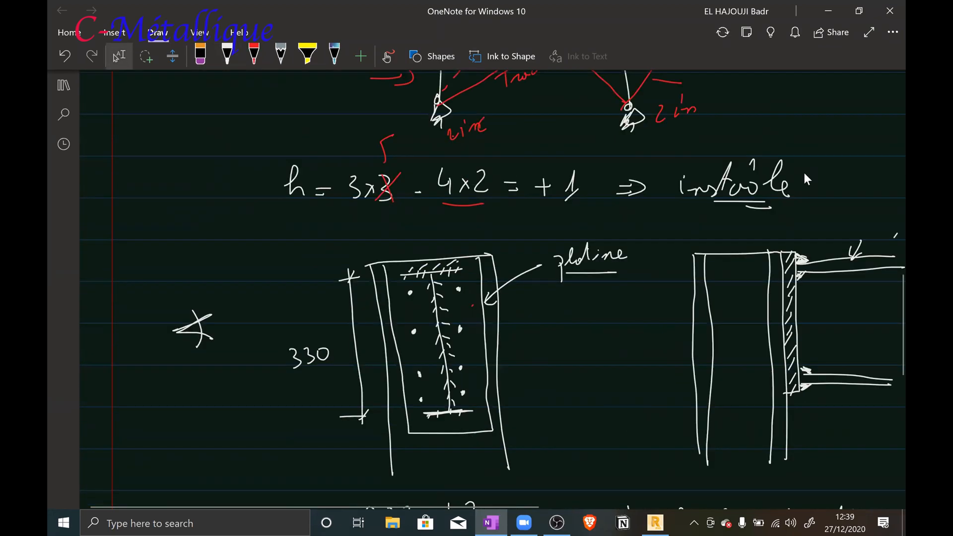
pyautogui.moveTo(878, 229)
pyautogui.mouseDown()
pyautogui.moveTo(882, 288)
pyautogui.moveTo(890, 247)
pyautogui.mouseUp()
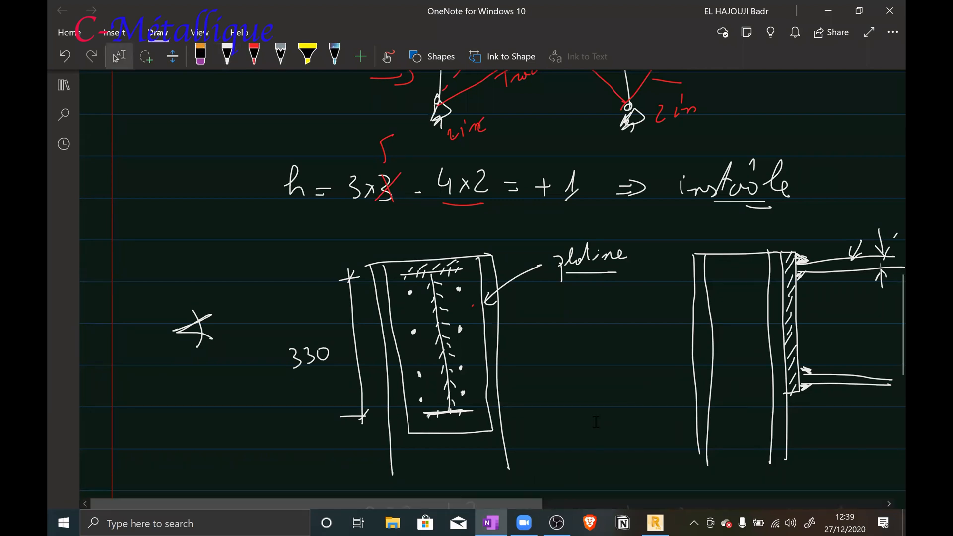
# Switch to Robot Structural Analysis and open the section profile database
pyautogui.click(650, 519)
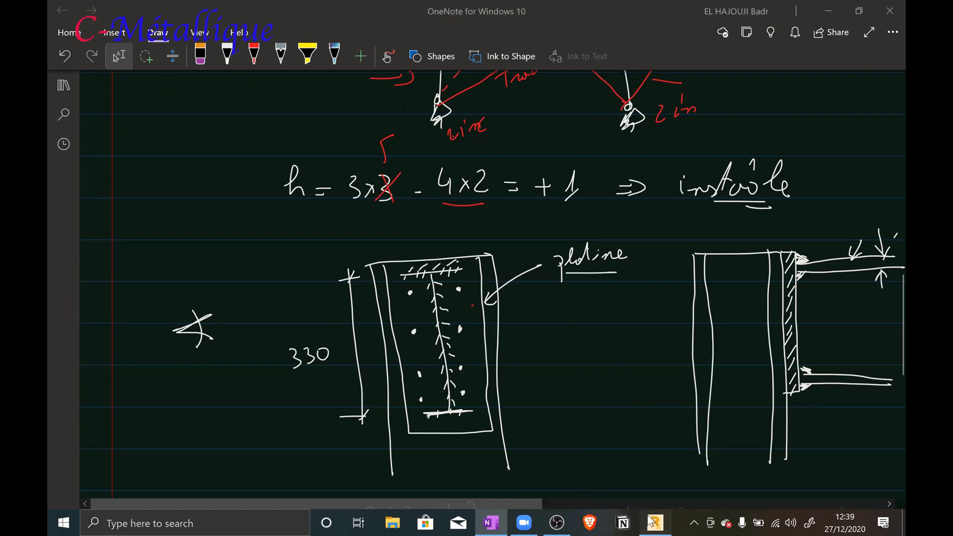
pyautogui.click(356, 23)
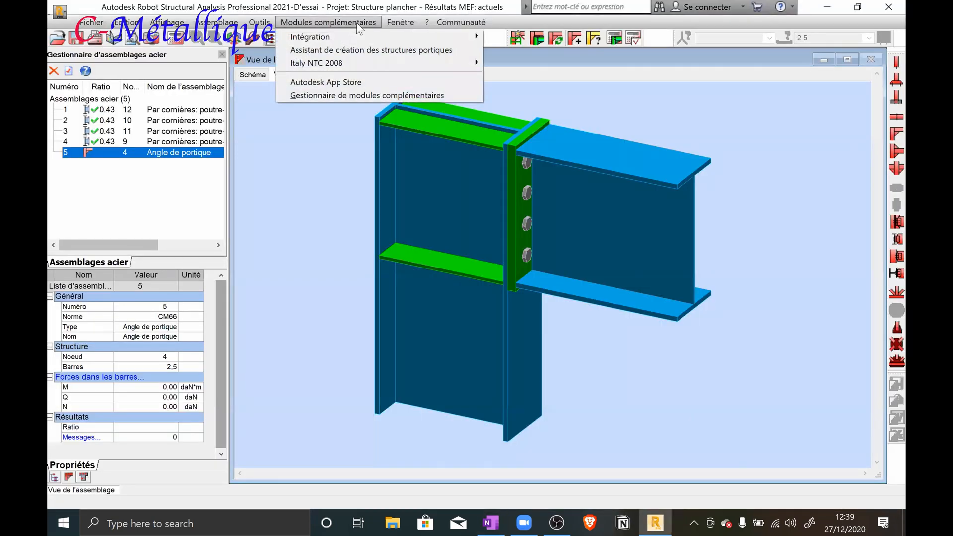
pyautogui.moveTo(259, 22)
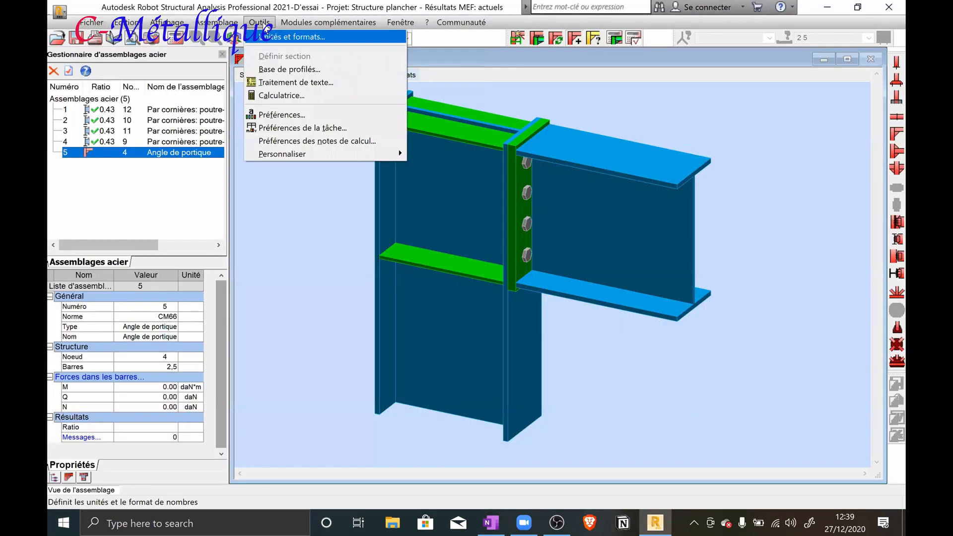
pyautogui.click(283, 69)
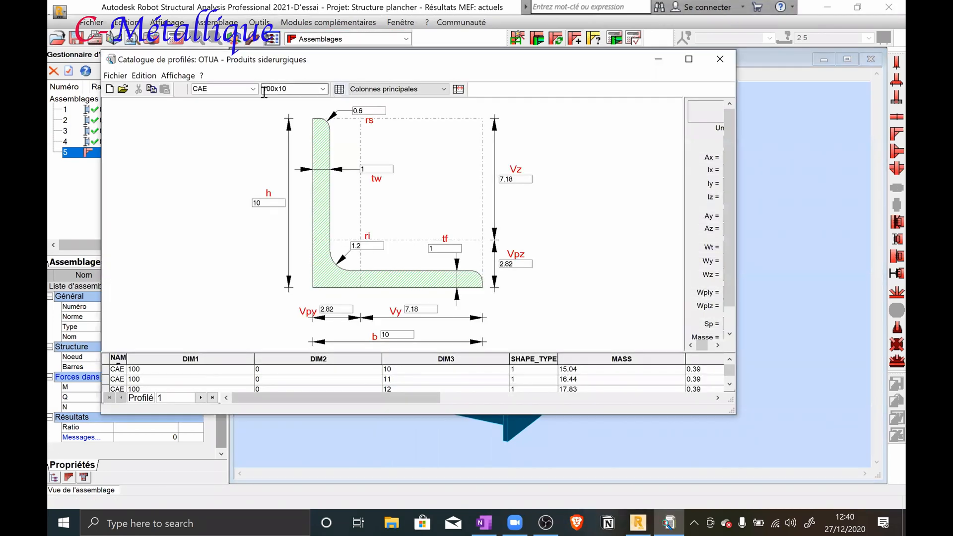
# Look up the dimensions of the IPE 330 profile in the OTUA catalogue and put the catalogue window away
pyautogui.click(248, 89)
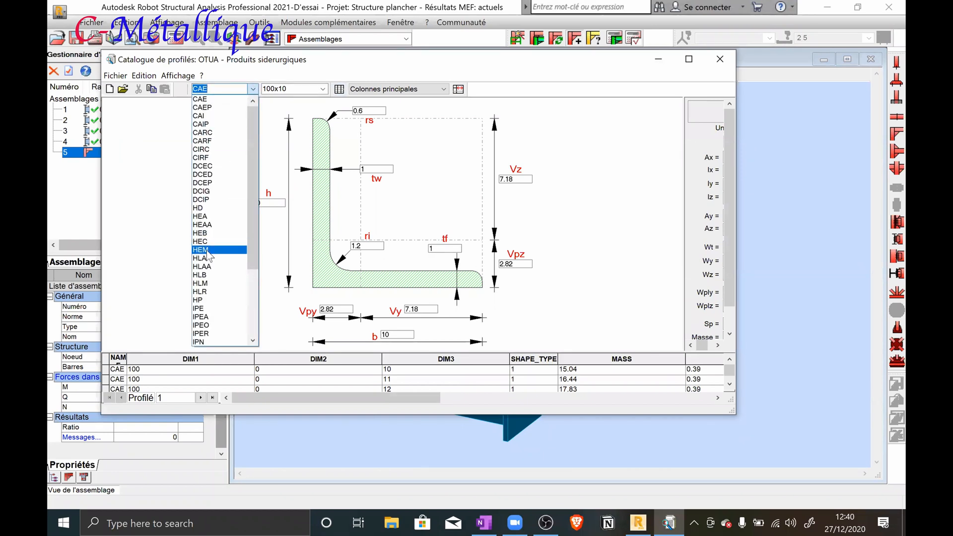
pyautogui.click(210, 304)
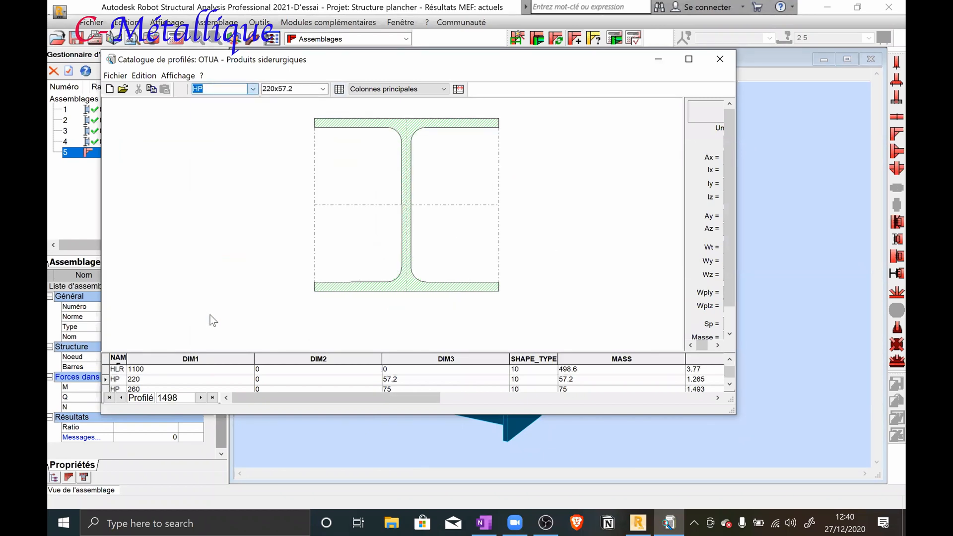
pyautogui.click(253, 89)
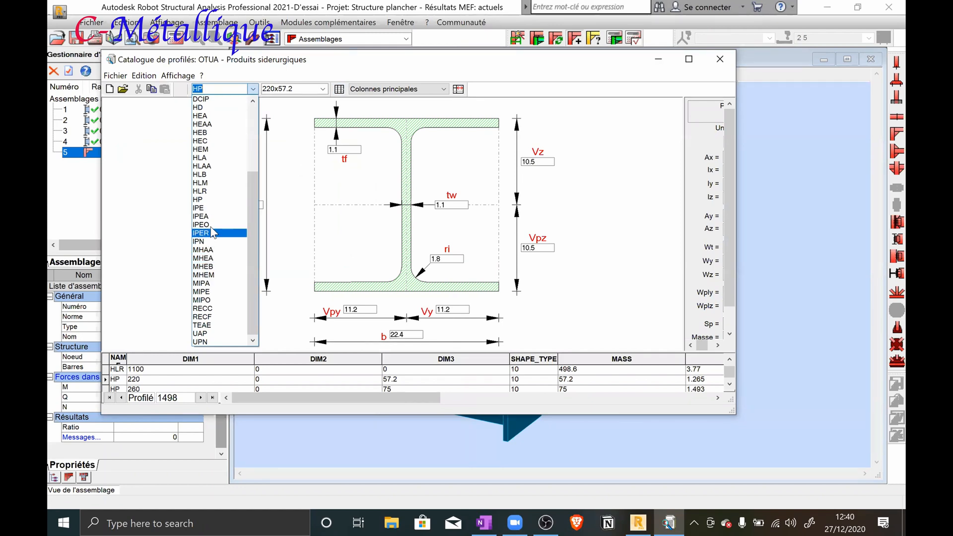
pyautogui.click(201, 208)
pyautogui.click(312, 90)
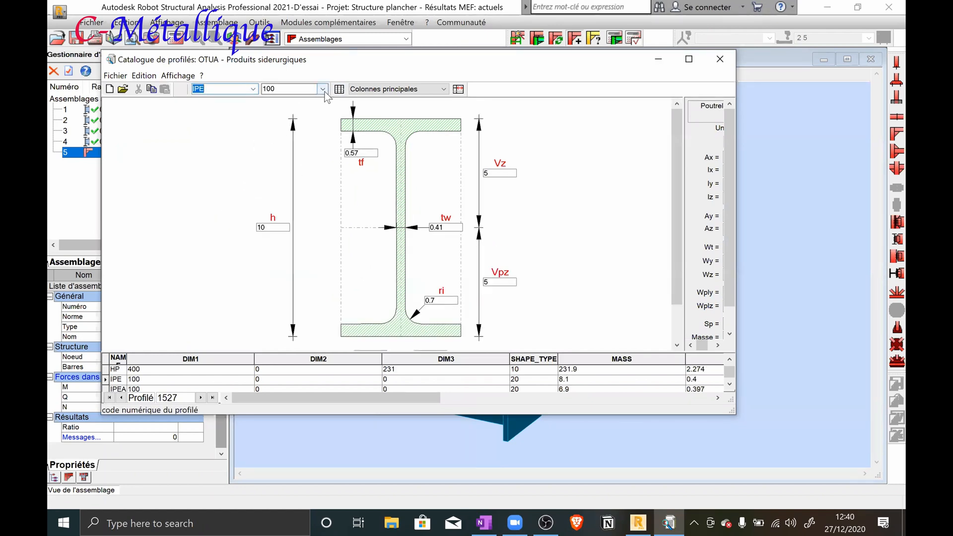
pyautogui.click(322, 89)
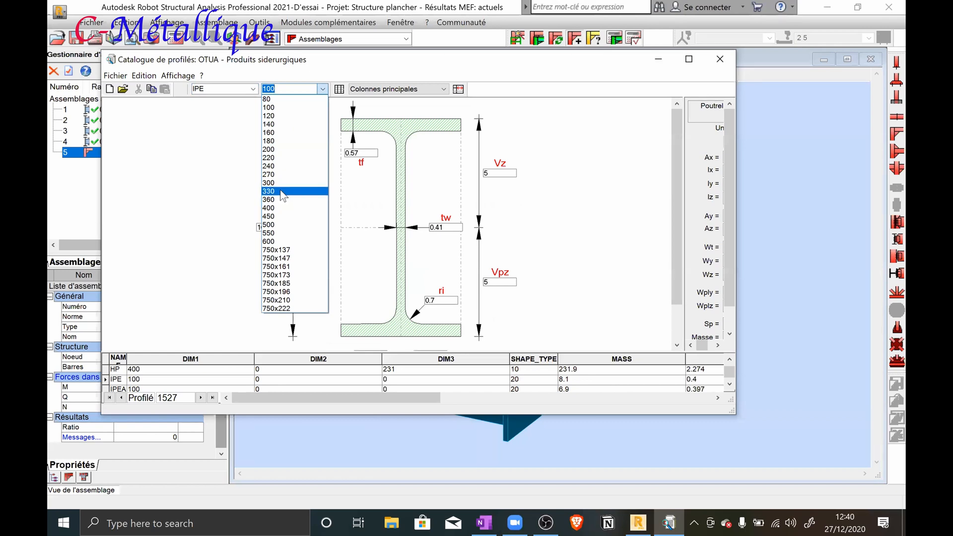
pyautogui.click(282, 192)
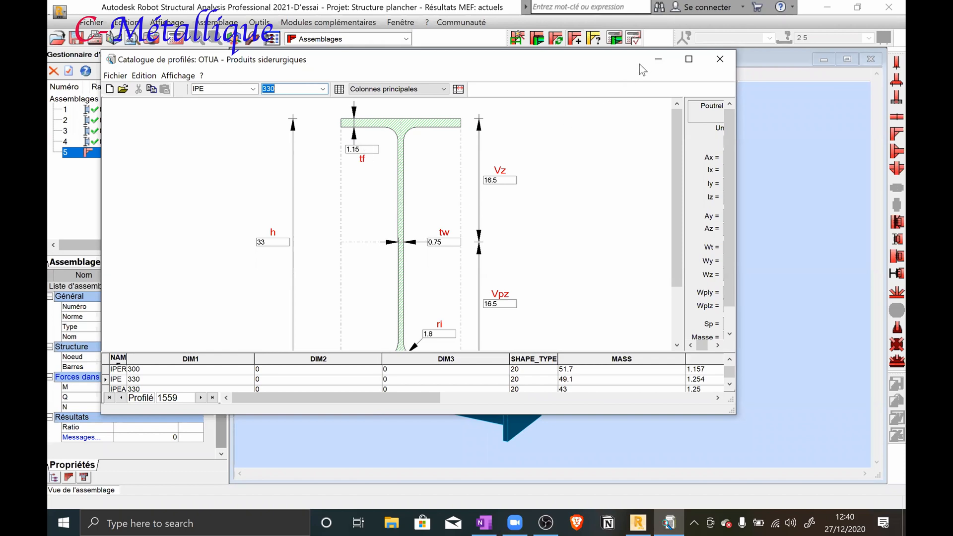
pyautogui.click(654, 66)
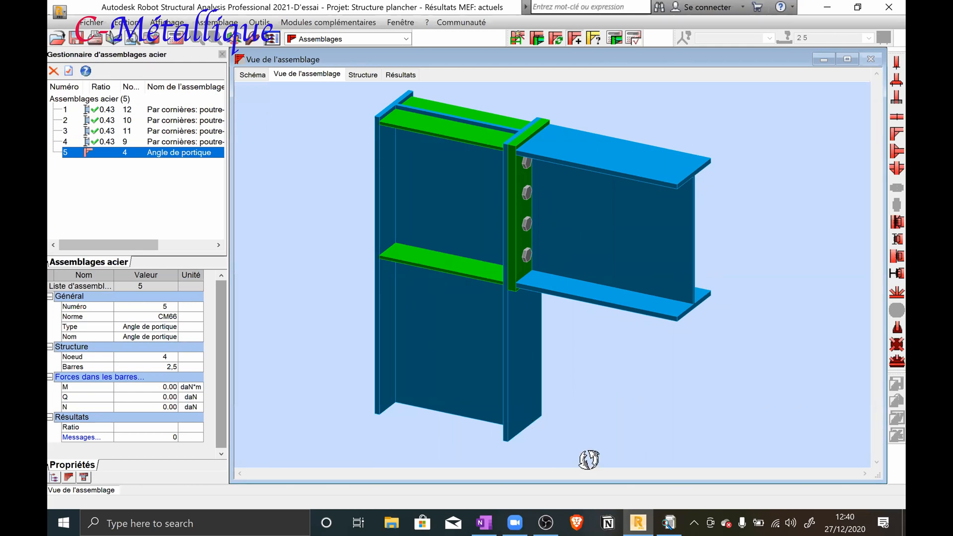
# Return to OneNote and sketch a right triangle for the weld cross-section below the framed formula, with both legs extended
pyautogui.click(636, 521)
pyautogui.scroll(-4, 639, 299)
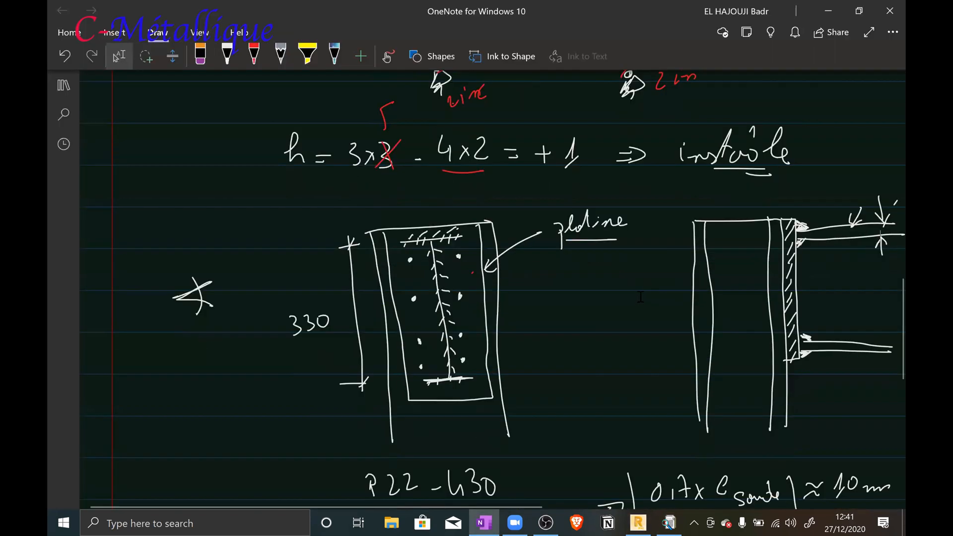
pyautogui.scroll(-5, 639, 298)
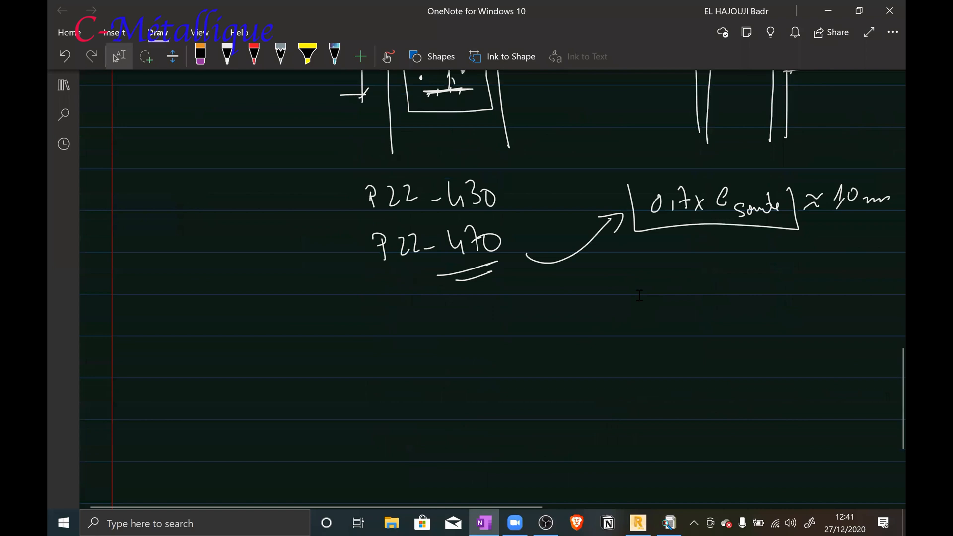
pyautogui.moveTo(605, 283)
pyautogui.mouseDown()
pyautogui.moveTo(618, 452)
pyautogui.moveTo(630, 461)
pyautogui.moveTo(809, 460)
pyautogui.mouseUp()
pyautogui.moveTo(604, 323); pyautogui.dragTo(784, 454)
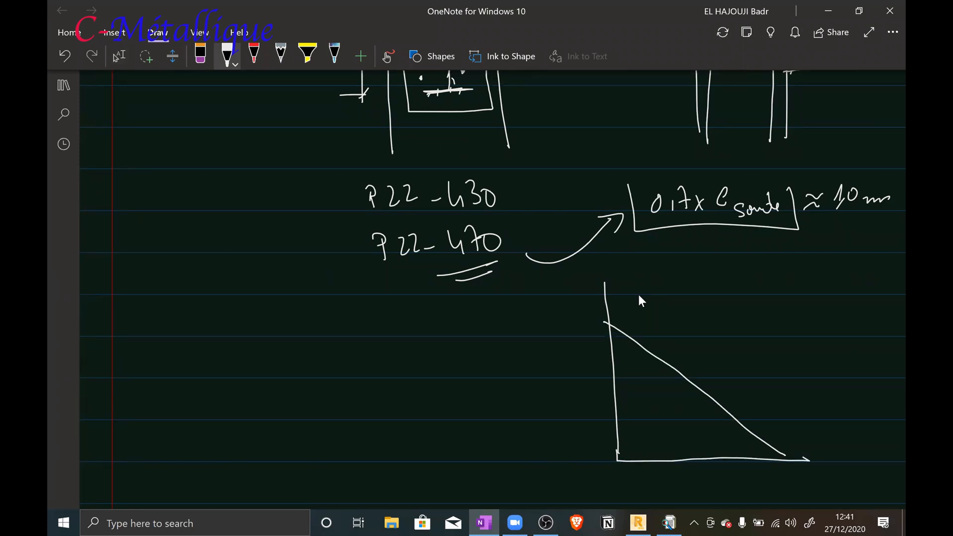
# Fill the weld triangle with crossing diagonal hatch lines
pyautogui.moveTo(624, 331)
pyautogui.mouseDown()
pyautogui.moveTo(612, 350)
pyautogui.moveTo(618, 414)
pyautogui.mouseUp()
pyautogui.moveTo(687, 386); pyautogui.dragTo(630, 439)
pyautogui.moveTo(715, 401); pyautogui.dragTo(672, 441)
pyautogui.moveTo(736, 421); pyautogui.dragTo(702, 448)
pyautogui.moveTo(620, 423); pyautogui.dragTo(680, 452)
pyautogui.moveTo(624, 382); pyautogui.dragTo(707, 436)
pyautogui.moveTo(641, 356); pyautogui.dragTo(714, 415)
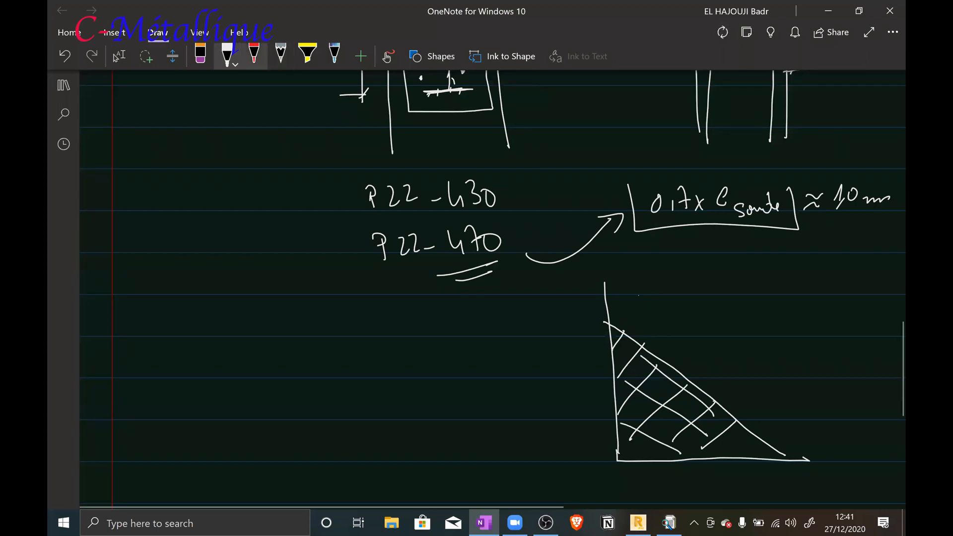
# Switch the ink to gold and draw the weld throat from the right-angle corner perpendicular to the hypotenuse, labelled "a"
pyautogui.click(227, 56)
pyautogui.click(261, 278)
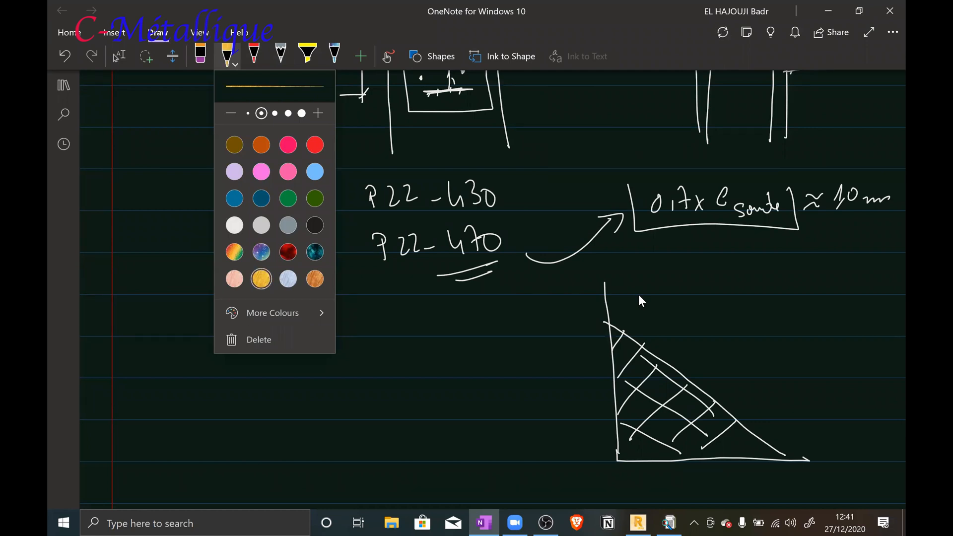
pyautogui.moveTo(619, 459)
pyautogui.mouseDown()
pyautogui.moveTo(689, 375)
pyautogui.moveTo(693, 385)
pyautogui.moveTo(723, 364)
pyautogui.mouseUp()
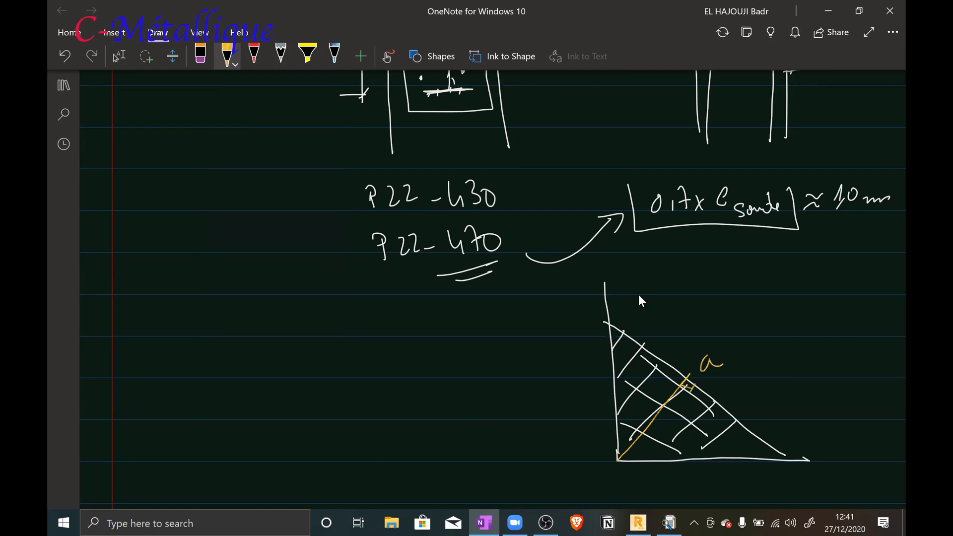
# Mark the weld triangle's two legs as equal, label each leg z, and retrace the throat line
pyautogui.moveTo(700, 449); pyautogui.dragTo(697, 467)
pyautogui.moveTo(603, 390)
pyautogui.mouseDown()
pyautogui.moveTo(618, 385)
pyautogui.moveTo(610, 398)
pyautogui.mouseUp()
pyautogui.moveTo(618, 460)
pyautogui.mouseDown()
pyautogui.moveTo(688, 374)
pyautogui.moveTo(696, 382)
pyautogui.mouseUp()
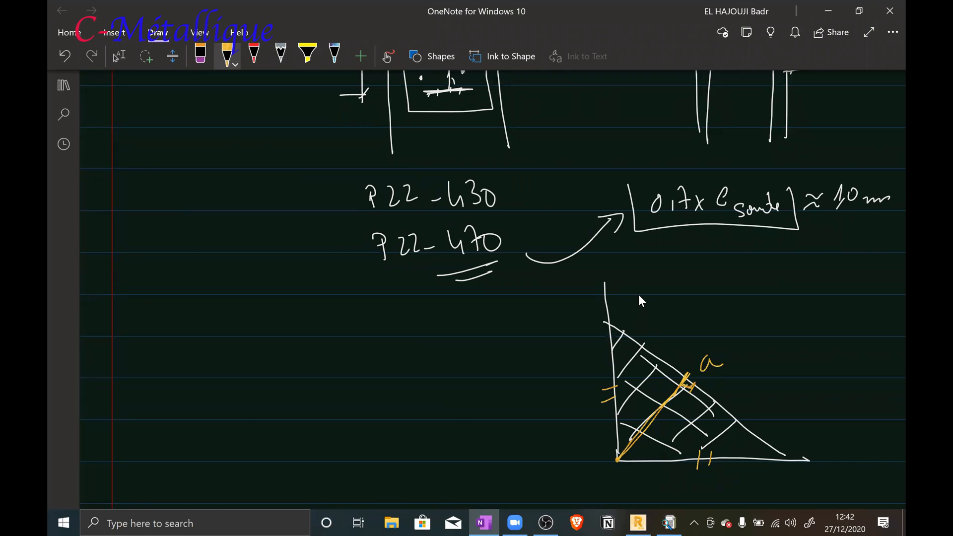
pyautogui.moveTo(567, 378)
pyautogui.mouseDown()
pyautogui.moveTo(584, 410)
pyautogui.moveTo(586, 395)
pyautogui.mouseUp()
pyautogui.moveTo(694, 472)
pyautogui.mouseDown()
pyautogui.moveTo(705, 468)
pyautogui.moveTo(707, 487)
pyautogui.mouseUp()
# Label the two halves of the hypotenuse, overwriting the z labels with a
pyautogui.moveTo(738, 385); pyautogui.dragTo(751, 405)
pyautogui.moveTo(742, 397); pyautogui.dragTo(753, 395)
pyautogui.moveTo(645, 324)
pyautogui.mouseDown()
pyautogui.moveTo(654, 345)
pyautogui.moveTo(660, 331)
pyautogui.mouseUp()
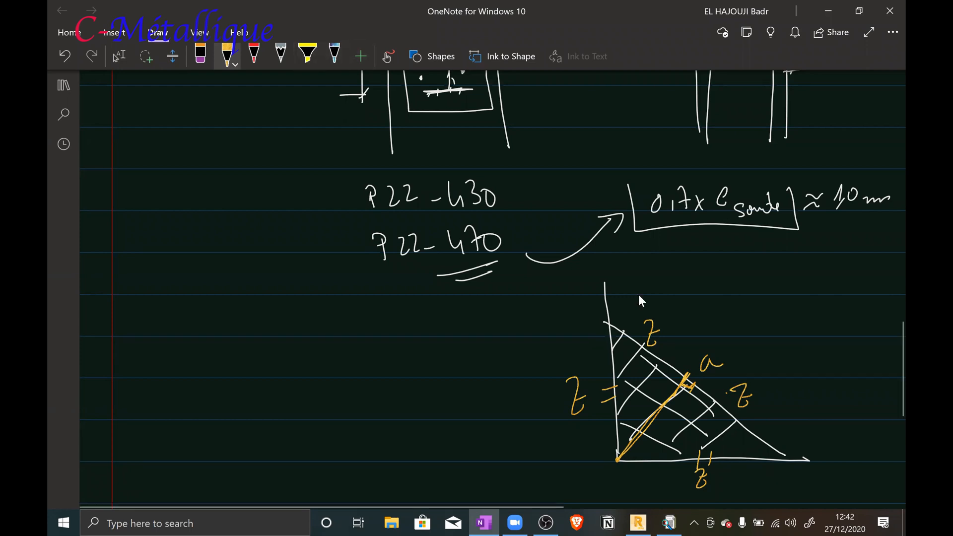
pyautogui.moveTo(755, 385)
pyautogui.mouseDown()
pyautogui.moveTo(737, 403)
pyautogui.moveTo(786, 400)
pyautogui.mouseUp()
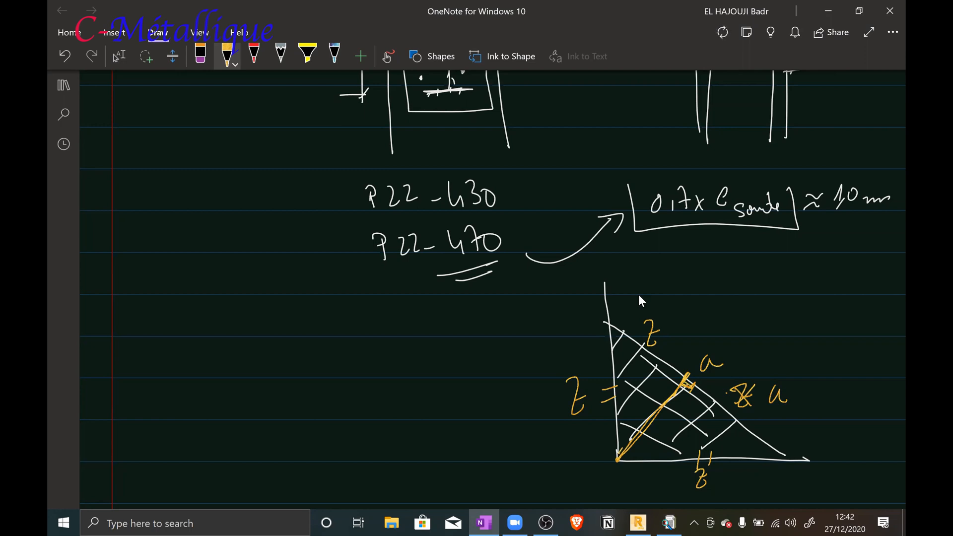
pyautogui.moveTo(647, 326)
pyautogui.mouseDown()
pyautogui.moveTo(660, 343)
pyautogui.moveTo(679, 342)
pyautogui.mouseUp()
# Write the equation a² + a² = z² beside the triangle and a framed z = √2 × a beneath it
pyautogui.moveTo(232, 401)
pyautogui.mouseDown()
pyautogui.moveTo(238, 413)
pyautogui.moveTo(251, 397)
pyautogui.moveTo(271, 410)
pyautogui.mouseUp()
pyautogui.moveTo(267, 405)
pyautogui.mouseDown()
pyautogui.moveTo(268, 419)
pyautogui.moveTo(301, 411)
pyautogui.moveTo(309, 397)
pyautogui.moveTo(334, 409)
pyautogui.mouseUp()
pyautogui.moveTo(348, 392)
pyautogui.mouseDown()
pyautogui.moveTo(359, 391)
pyautogui.moveTo(356, 418)
pyautogui.moveTo(381, 389)
pyautogui.mouseUp()
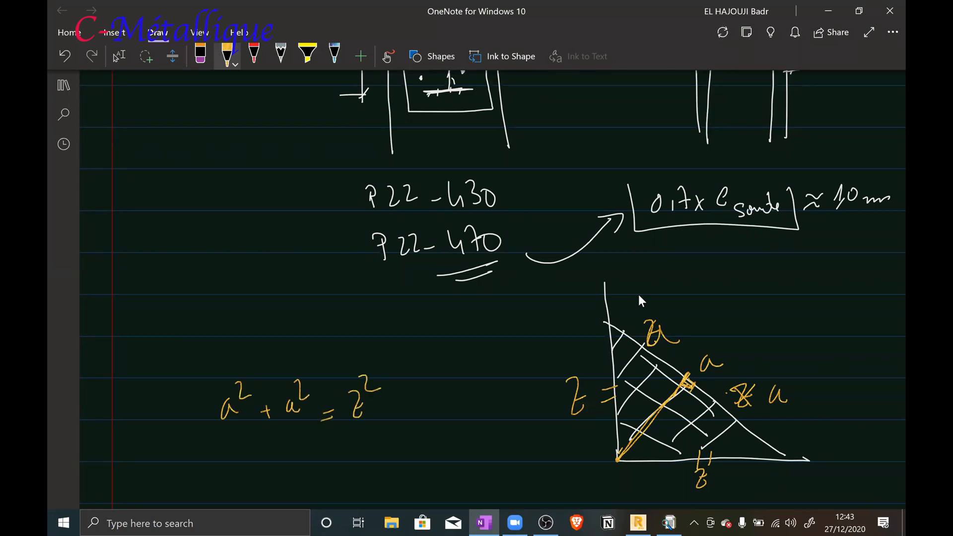
pyautogui.moveTo(278, 459)
pyautogui.mouseDown()
pyautogui.moveTo(291, 484)
pyautogui.moveTo(296, 470)
pyautogui.mouseUp()
pyautogui.moveTo(310, 474); pyautogui.dragTo(366, 440)
pyautogui.moveTo(357, 460); pyautogui.dragTo(383, 466)
pyautogui.moveTo(383, 453)
pyautogui.mouseDown()
pyautogui.moveTo(377, 467)
pyautogui.moveTo(410, 457)
pyautogui.mouseUp()
pyautogui.moveTo(262, 453)
pyautogui.mouseDown()
pyautogui.moveTo(316, 494)
pyautogui.moveTo(421, 478)
pyautogui.moveTo(420, 431)
pyautogui.moveTo(247, 453)
pyautogui.mouseUp()
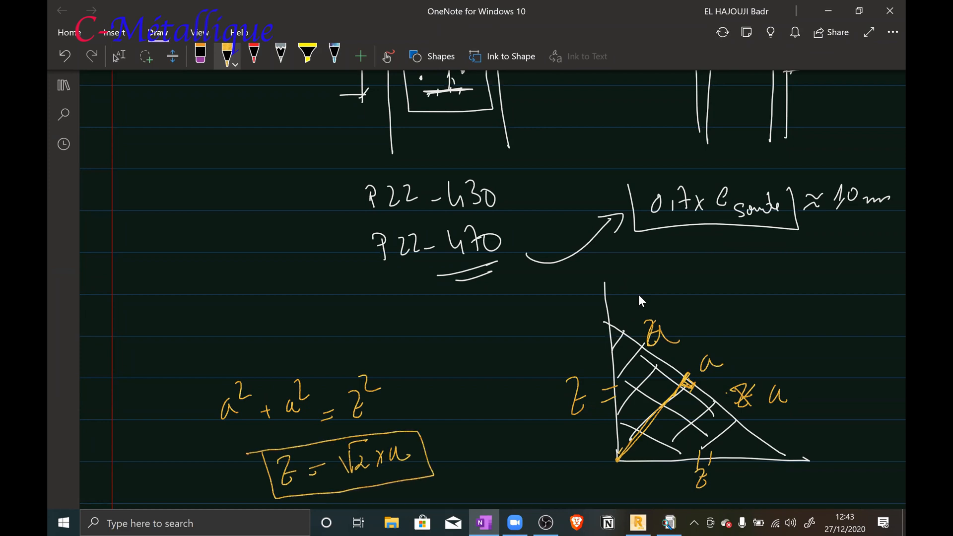
# Add the example value a = 8 to the throat label, mark the triangle's upper corner with a cross, and write z = 12 above the equations
pyautogui.moveTo(726, 357); pyautogui.dragTo(734, 355)
pyautogui.moveTo(727, 352)
pyautogui.mouseDown()
pyautogui.moveTo(751, 354)
pyautogui.moveTo(757, 330)
pyautogui.mouseUp()
pyautogui.moveTo(604, 320); pyautogui.dragTo(614, 330)
pyautogui.moveTo(251, 313)
pyautogui.mouseDown()
pyautogui.moveTo(253, 338)
pyautogui.moveTo(264, 335)
pyautogui.mouseUp()
pyautogui.moveTo(252, 326); pyautogui.dragTo(268, 324)
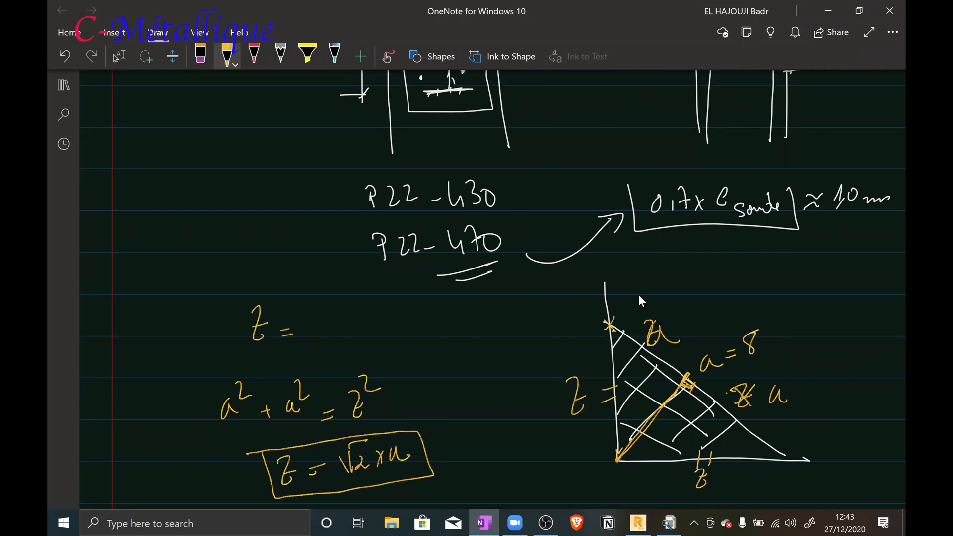
pyautogui.moveTo(309, 319)
pyautogui.mouseDown()
pyautogui.moveTo(315, 333)
pyautogui.moveTo(345, 331)
pyautogui.mouseUp()
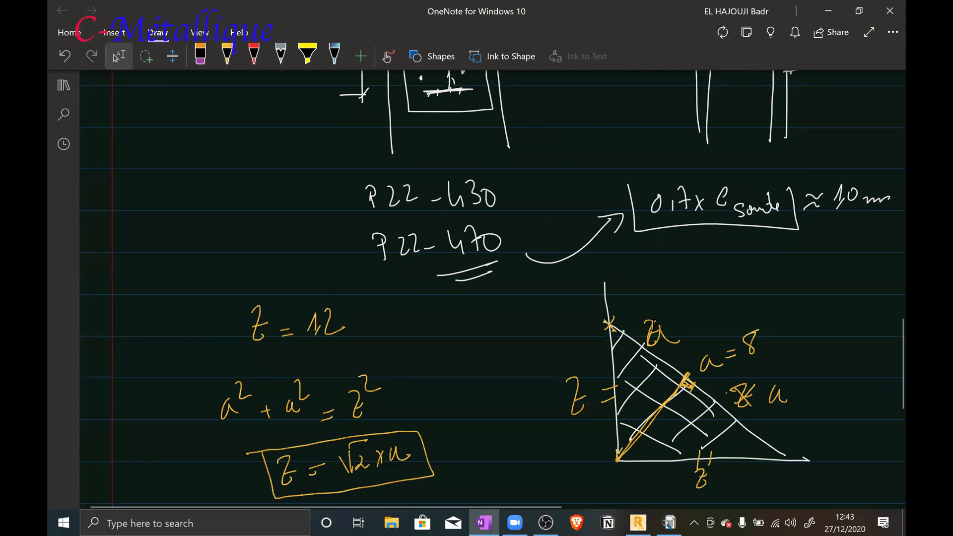
# Add gold dimensions of 15 between the beam flanges and the end plate's lower and upper edges in the front view sketch
pyautogui.scroll(3, 651, 325)
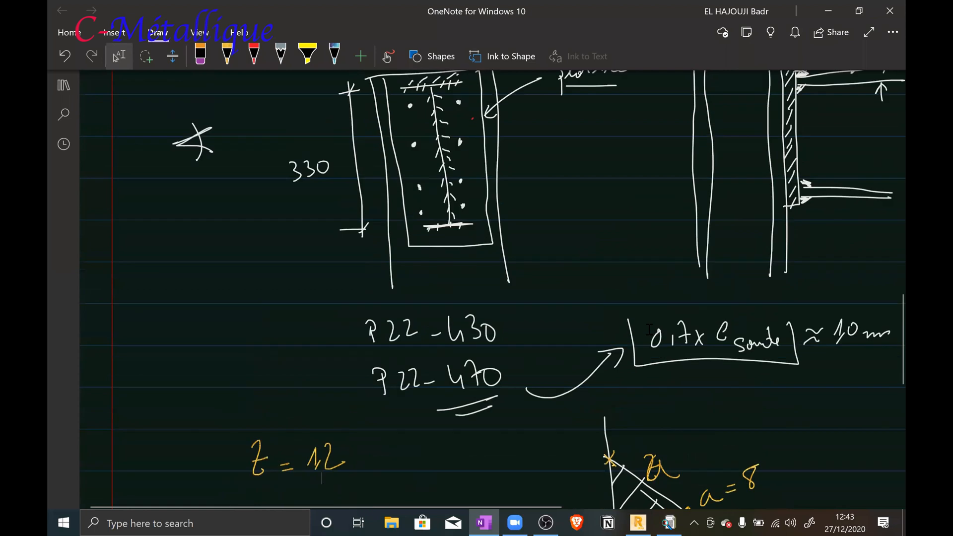
pyautogui.scroll(1, 649, 330)
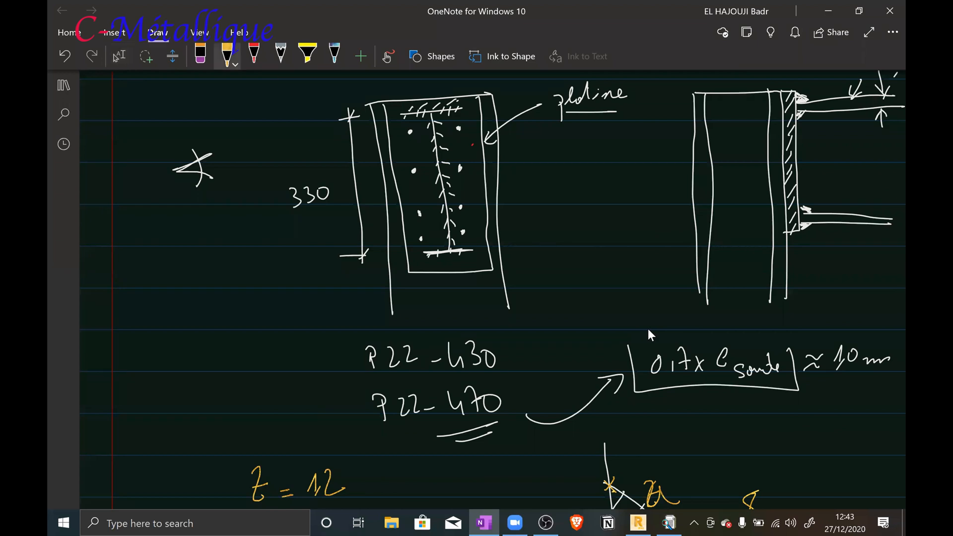
pyautogui.moveTo(480, 249)
pyautogui.mouseDown()
pyautogui.moveTo(529, 247)
pyautogui.moveTo(515, 268)
pyautogui.moveTo(532, 268)
pyautogui.mouseUp()
pyautogui.moveTo(515, 238); pyautogui.dragTo(515, 273)
pyautogui.moveTo(510, 273)
pyautogui.mouseDown()
pyautogui.moveTo(522, 240)
pyautogui.moveTo(533, 250)
pyautogui.moveTo(552, 244)
pyautogui.mouseUp()
pyautogui.moveTo(477, 105)
pyautogui.mouseDown()
pyautogui.moveTo(507, 104)
pyautogui.moveTo(512, 90)
pyautogui.mouseUp()
pyautogui.moveTo(502, 81); pyautogui.dragTo(504, 110)
pyautogui.moveTo(508, 100)
pyautogui.mouseDown()
pyautogui.moveTo(497, 109)
pyautogui.moveTo(496, 97)
pyautogui.moveTo(514, 102)
pyautogui.moveTo(527, 89)
pyautogui.mouseUp()
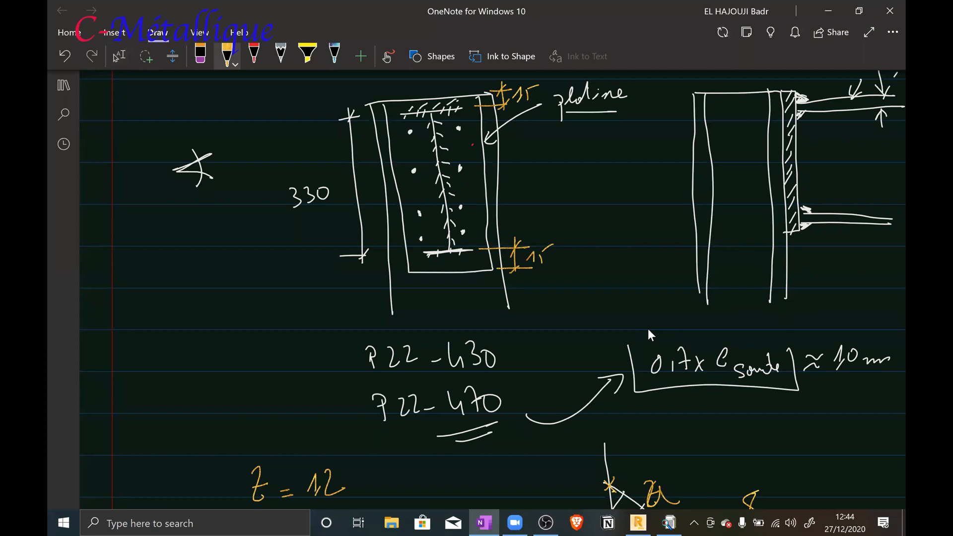
pyautogui.click(119, 56)
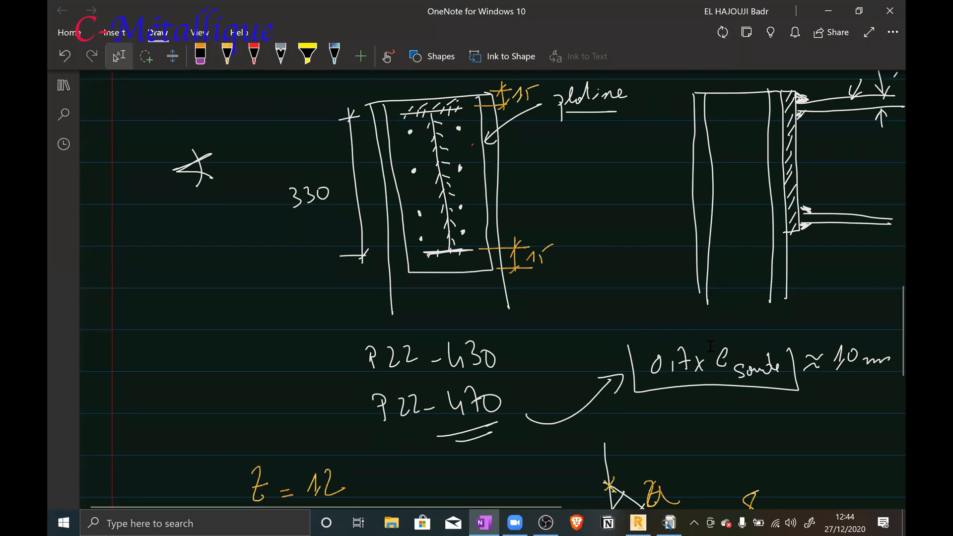
# Annotate the connection sketches with 360 beside the platine label, 20 above the plate in side view, and a = 8 at the upper flange weld
pyautogui.scroll(-6, 711, 346)
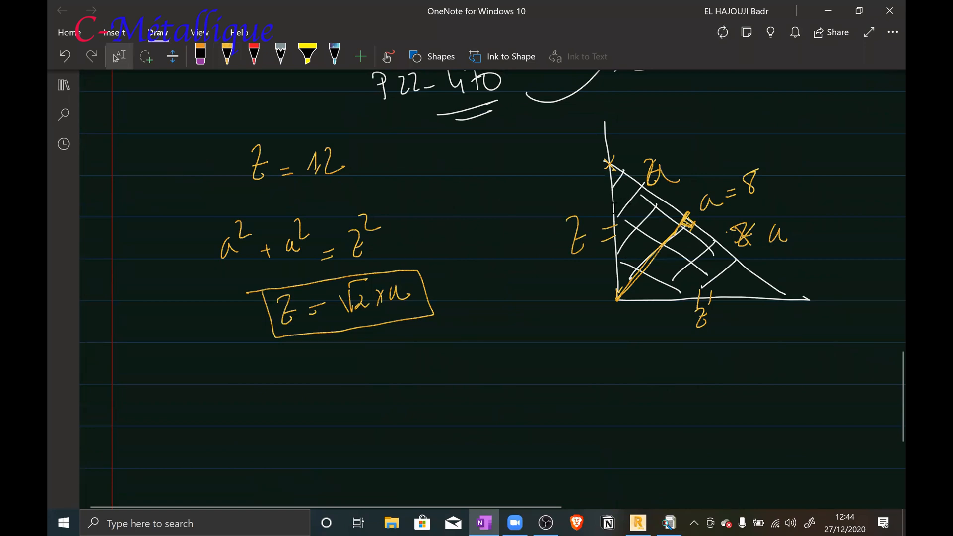
pyautogui.scroll(2, 614, 208)
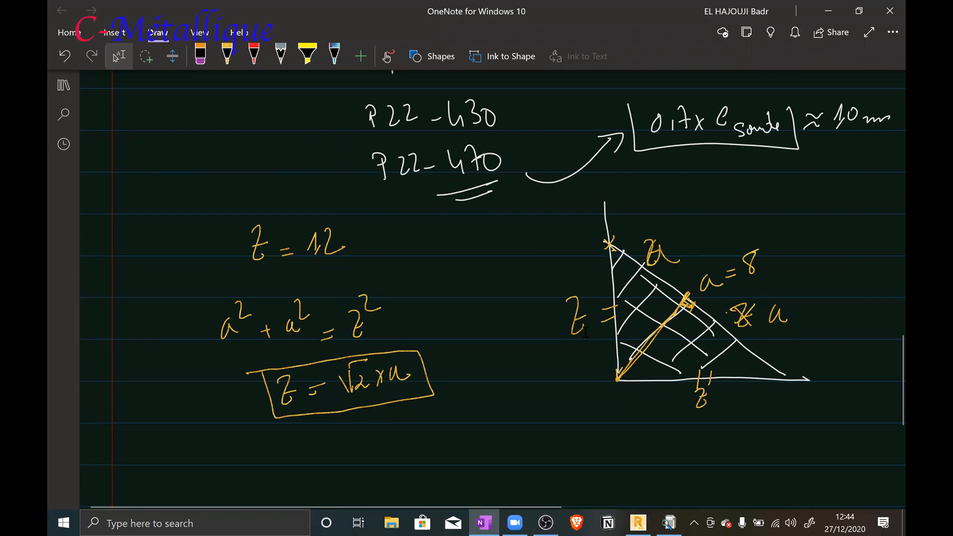
pyautogui.scroll(10, 586, 332)
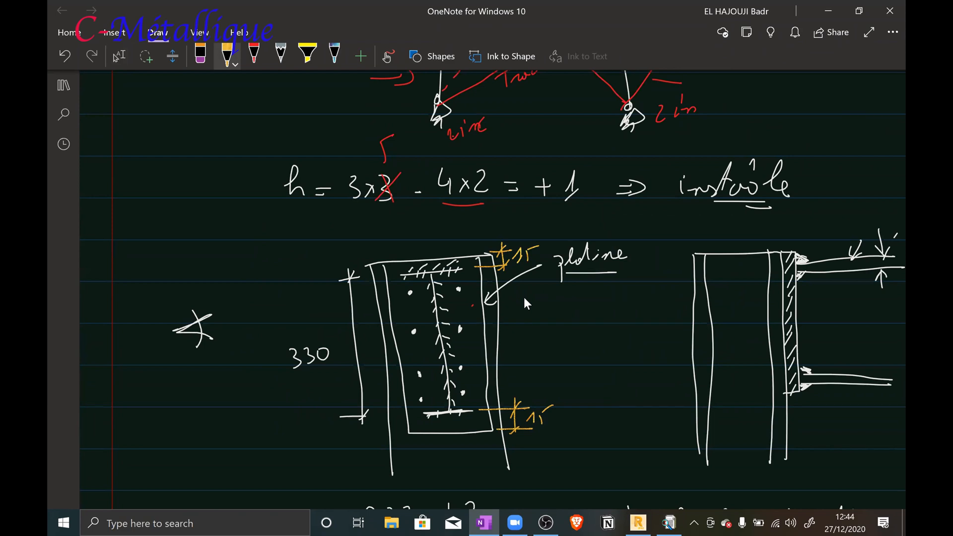
pyautogui.moveTo(630, 242)
pyautogui.mouseDown()
pyautogui.moveTo(630, 253)
pyautogui.moveTo(652, 241)
pyautogui.mouseUp()
pyautogui.moveTo(806, 233)
pyautogui.mouseDown()
pyautogui.moveTo(814, 244)
pyautogui.moveTo(823, 235)
pyautogui.mouseUp()
pyautogui.moveTo(815, 232); pyautogui.dragTo(824, 230)
pyautogui.moveTo(783, 229)
pyautogui.mouseDown()
pyautogui.moveTo(784, 244)
pyautogui.moveTo(787, 223)
pyautogui.mouseUp()
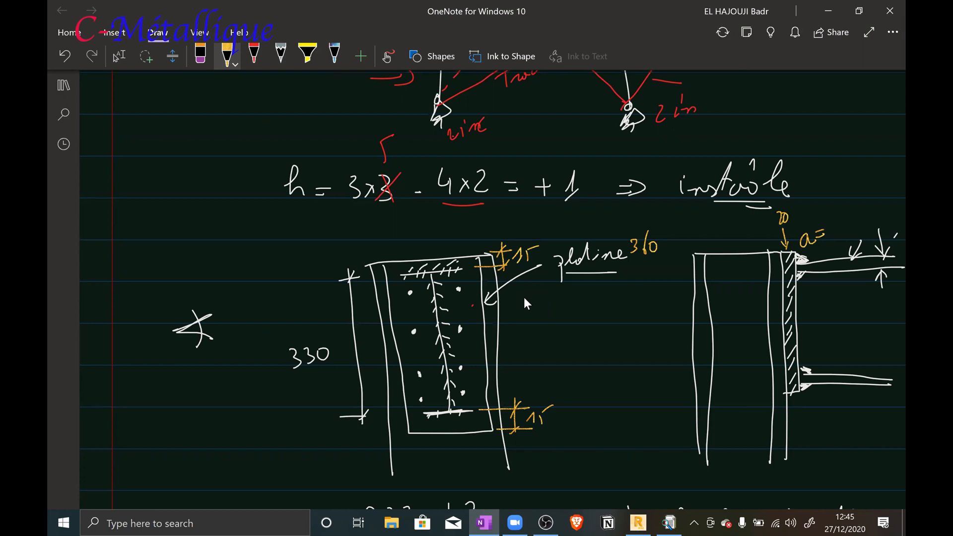
pyautogui.moveTo(839, 219); pyautogui.dragTo(833, 243)
# Mark the web welds in the side view and write a = 0,7 × 7,5 and a = 5 beside them
pyautogui.moveTo(799, 320)
pyautogui.mouseDown()
pyautogui.moveTo(817, 328)
pyautogui.moveTo(799, 336)
pyautogui.mouseUp()
pyautogui.moveTo(827, 317)
pyautogui.mouseDown()
pyautogui.moveTo(821, 326)
pyautogui.moveTo(874, 320)
pyautogui.mouseUp()
pyautogui.moveTo(873, 312)
pyautogui.mouseDown()
pyautogui.moveTo(869, 322)
pyautogui.moveTo(882, 319)
pyautogui.mouseUp()
pyautogui.moveTo(877, 314); pyautogui.dragTo(902, 304)
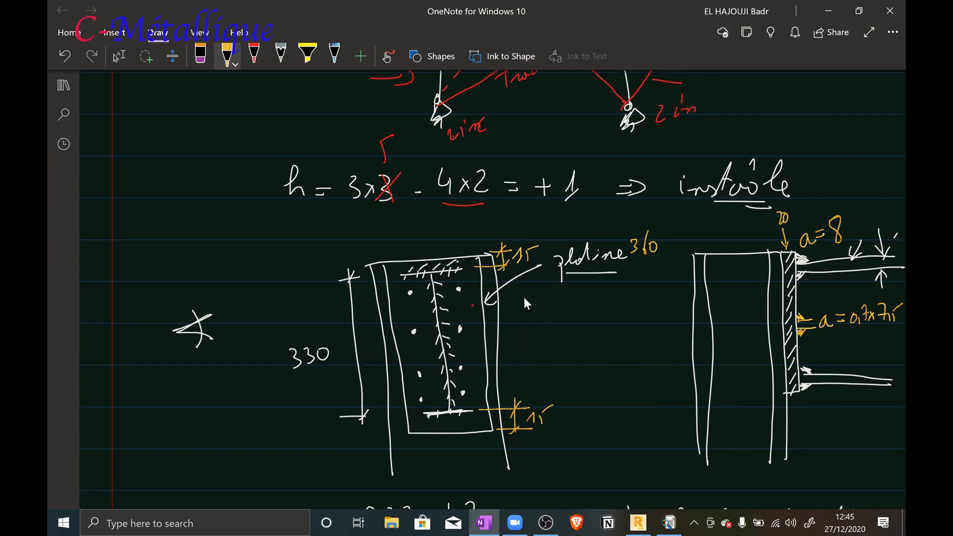
pyautogui.moveTo(829, 342); pyautogui.dragTo(833, 349)
pyautogui.moveTo(856, 340); pyautogui.dragTo(854, 346)
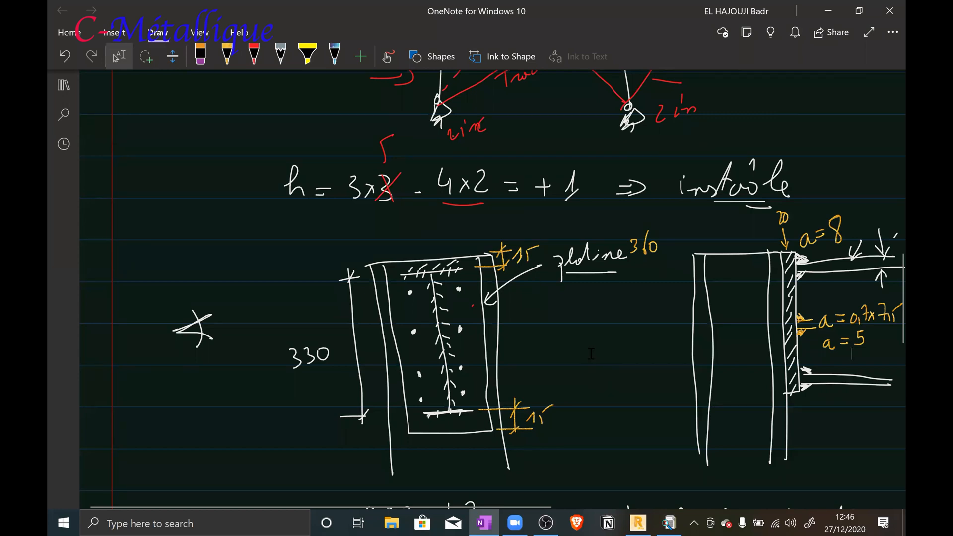
# Switch to Robot Structural Analysis, open the definition of connection 5 (Angle de portique), and set the end plate height to 360 mm
pyautogui.click(638, 523)
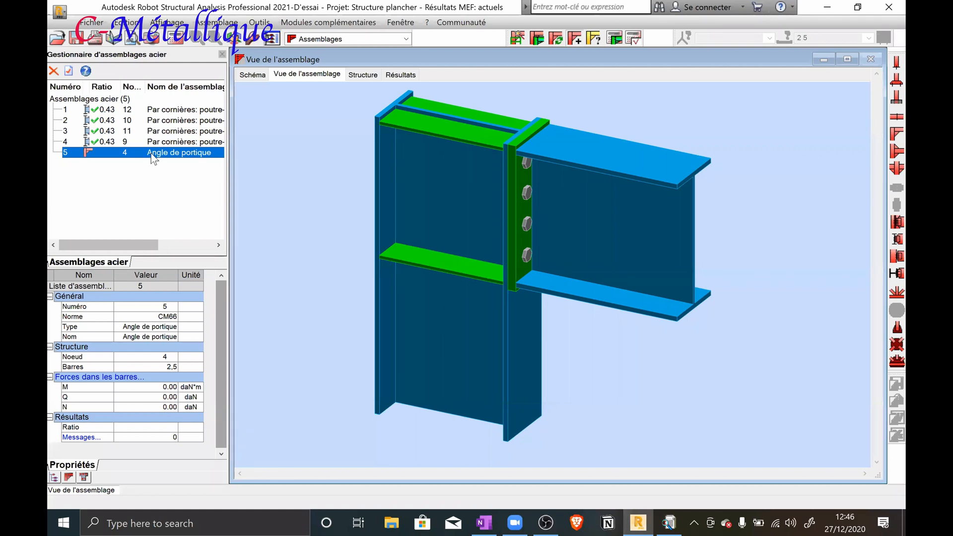
pyautogui.doubleClick(153, 158)
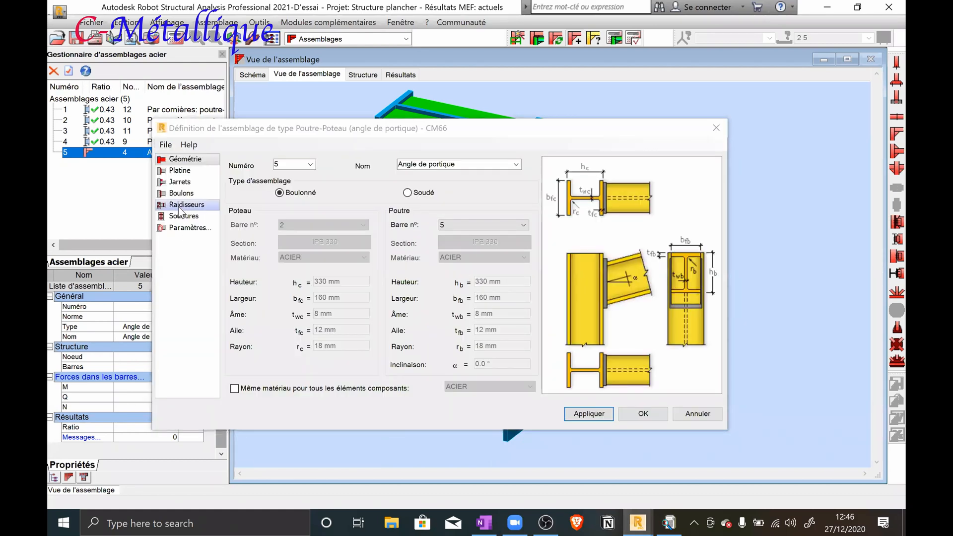
pyautogui.click(180, 170)
pyautogui.moveTo(346, 173); pyautogui.dragTo(308, 172)
pyautogui.write('360')
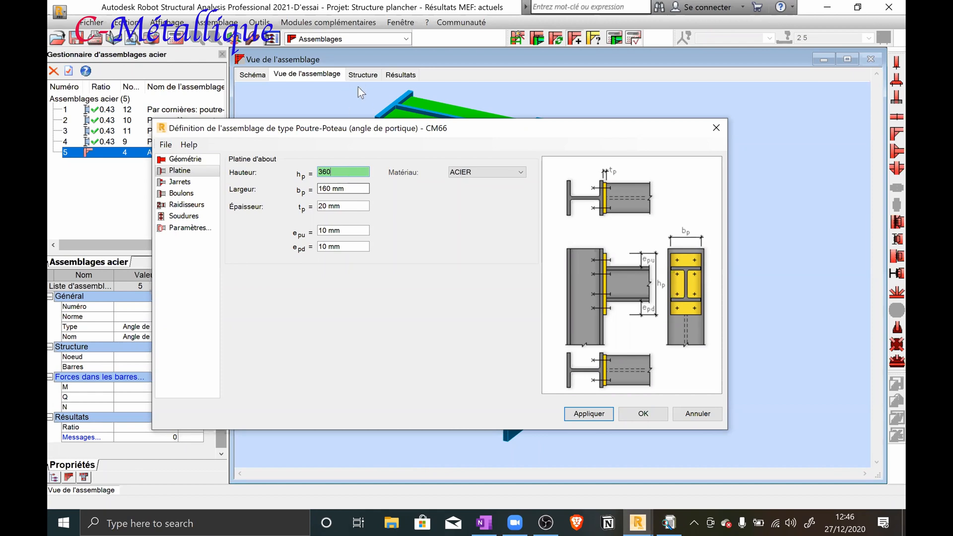
# Check the IPE 330 profile's dimensions in the OTUA catalogue and close the catalogue
pyautogui.click(354, 24)
pyautogui.moveTo(259, 23)
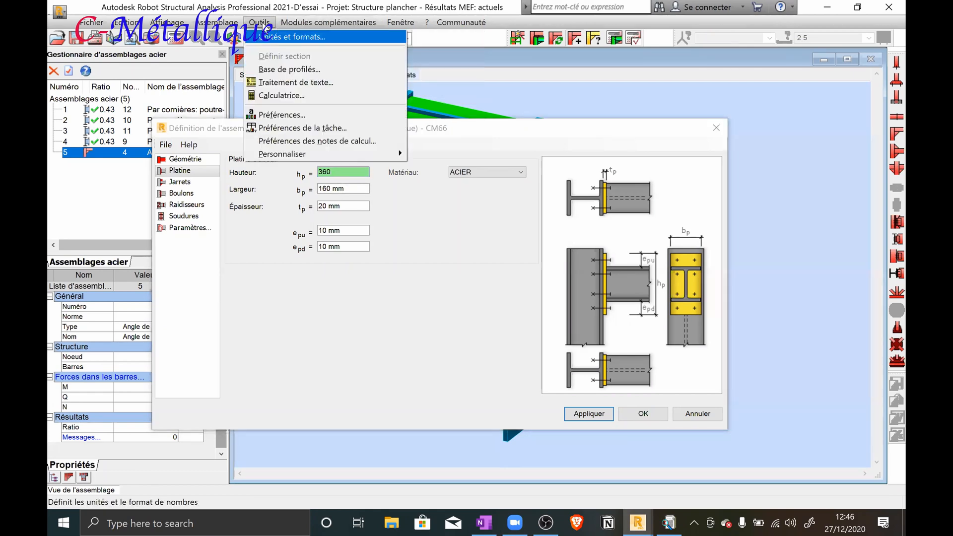
pyautogui.click(284, 70)
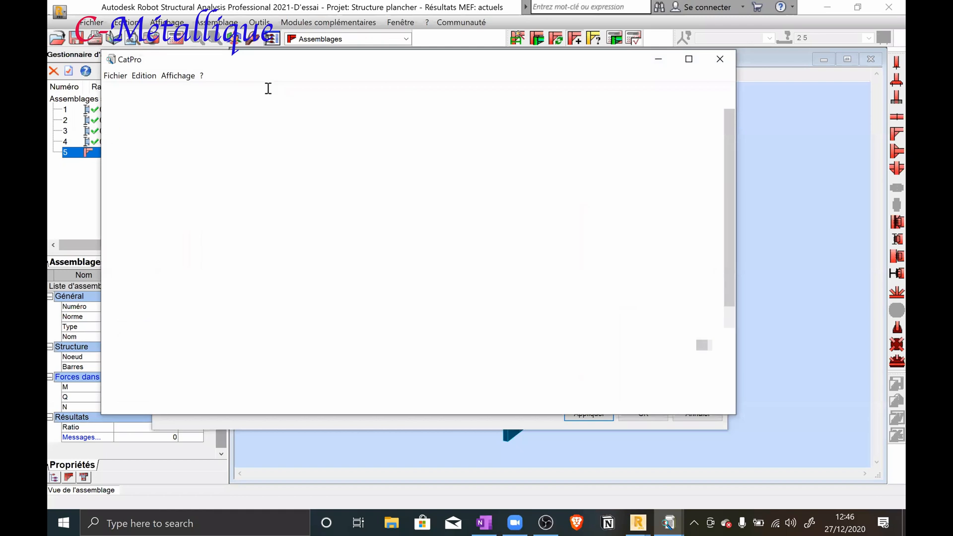
pyautogui.click(253, 88)
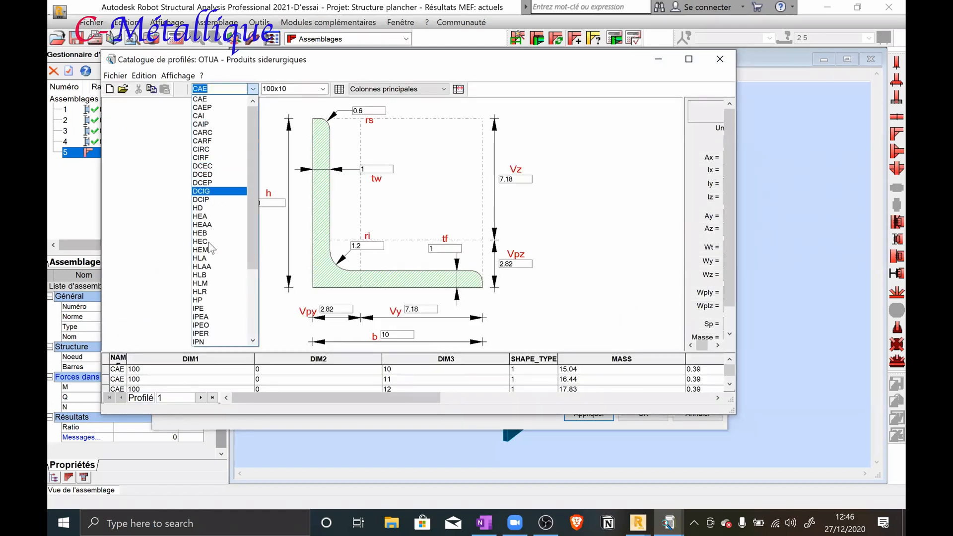
pyautogui.click(203, 308)
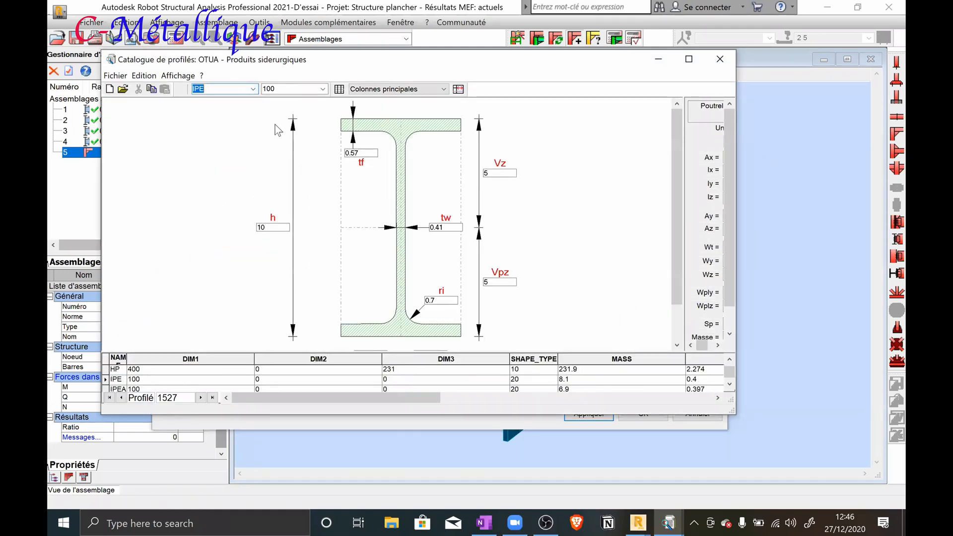
pyautogui.click(323, 89)
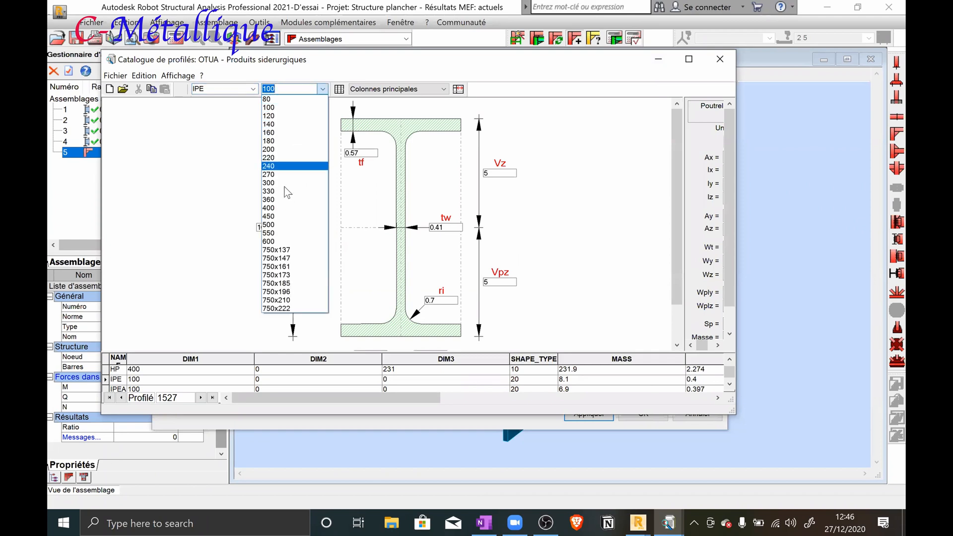
pyautogui.click(283, 191)
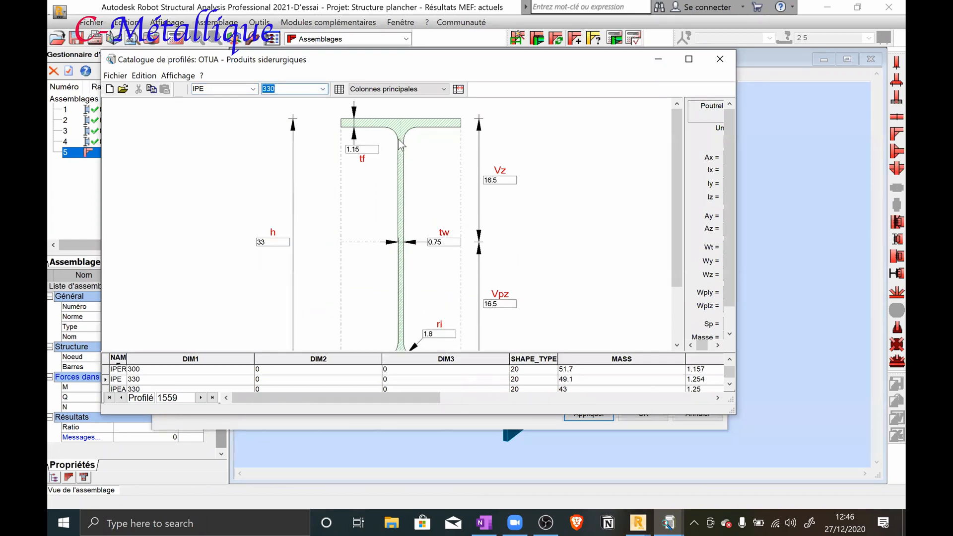
pyautogui.moveTo(674, 212); pyautogui.dragTo(679, 265)
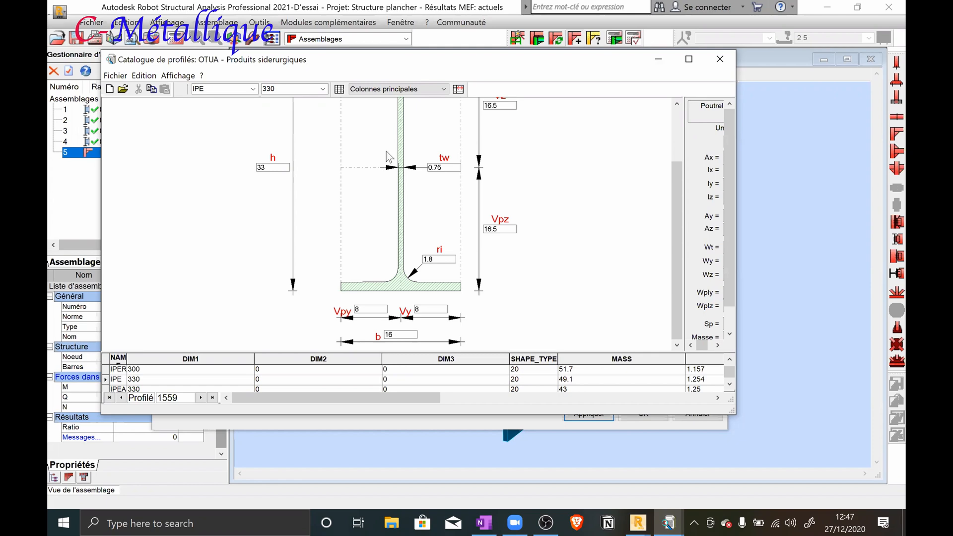
pyautogui.click(719, 61)
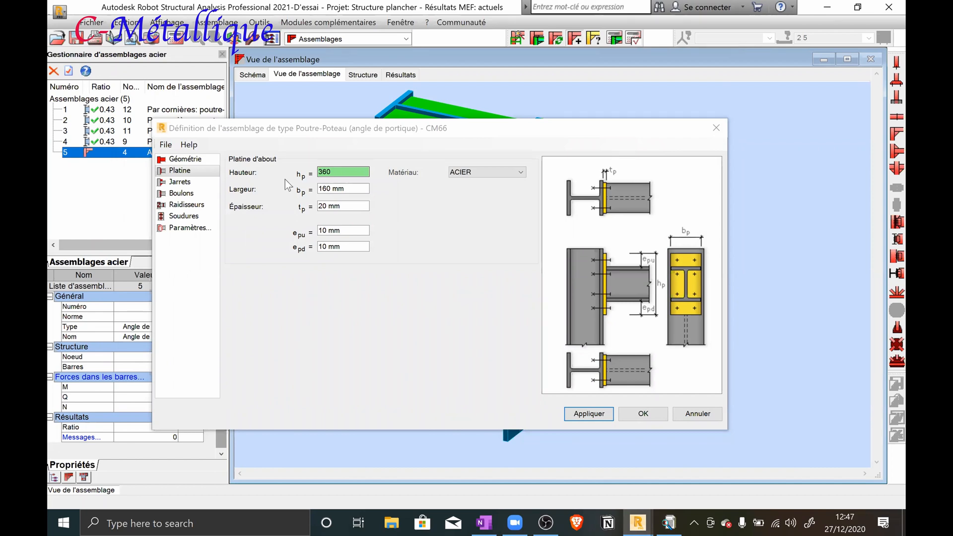
# Return to OneNote and draw a gold weld line under the beam's upper flange in the front view, marking its ends
pyautogui.click(489, 520)
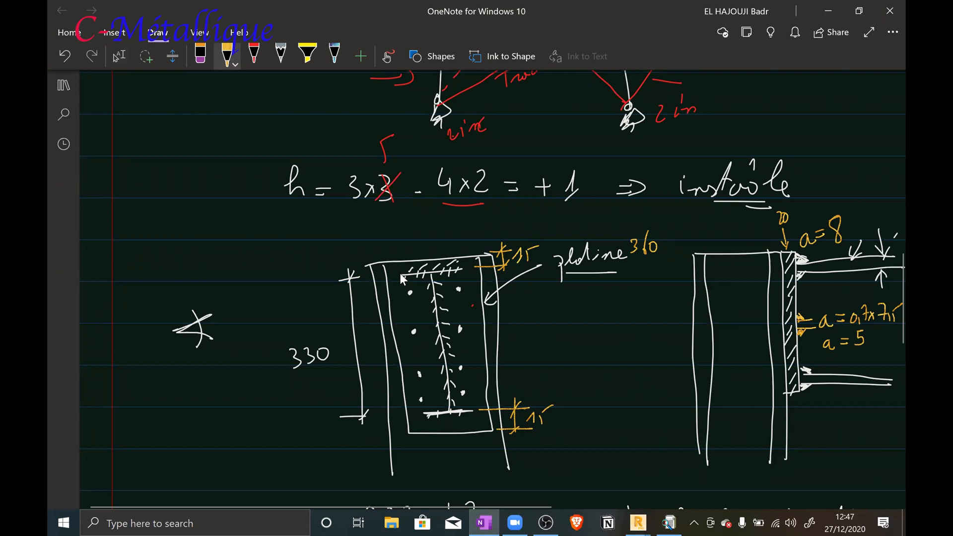
pyautogui.moveTo(403, 280); pyautogui.dragTo(461, 278)
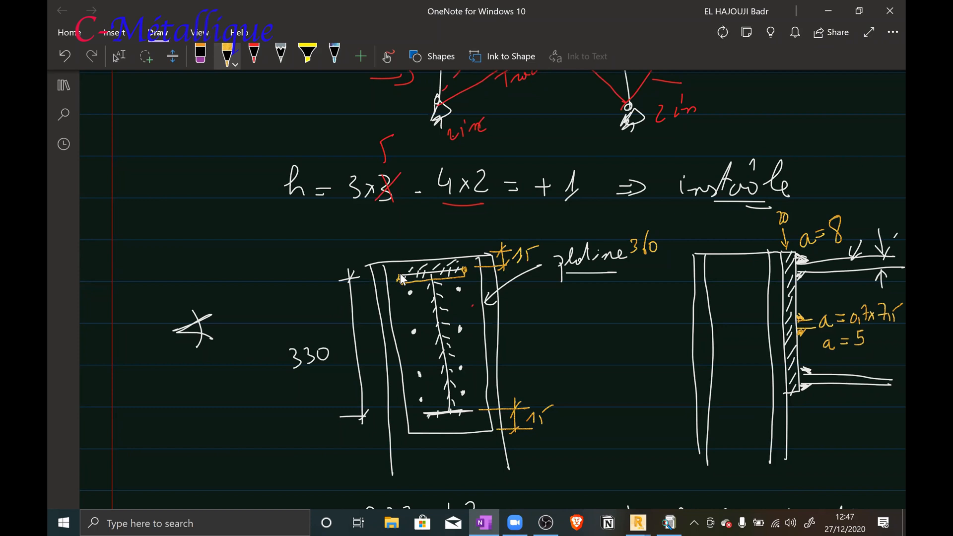
pyautogui.click(400, 279)
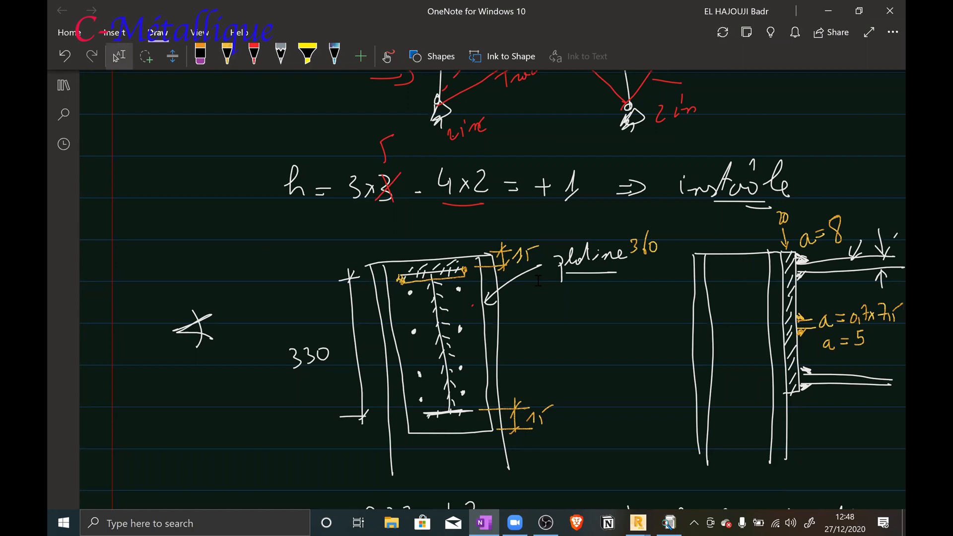
# Overwrite the 3 of P22-430 with a 6 and write a framed e ≤ 2d beside the standards
pyautogui.scroll(-5, 554, 292)
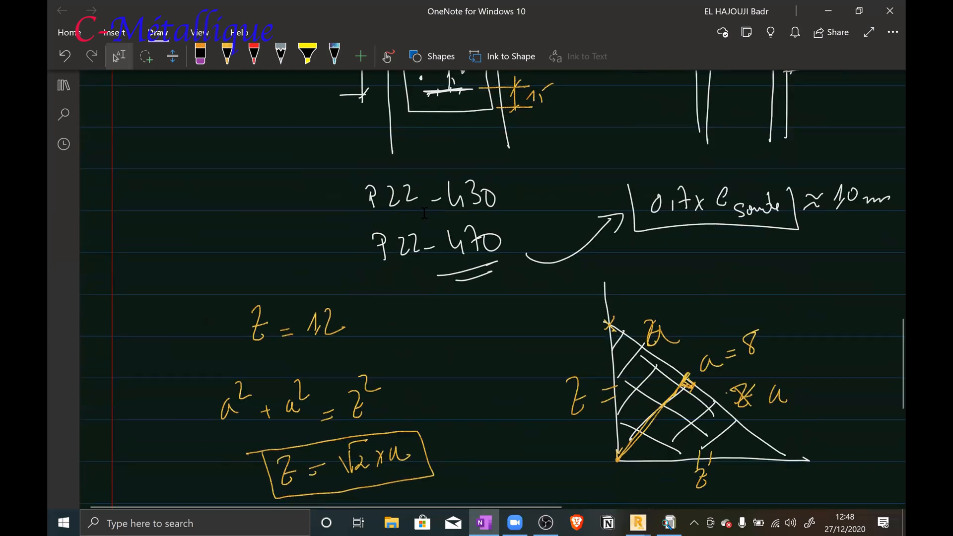
pyautogui.moveTo(472, 184); pyautogui.dragTo(467, 193)
pyautogui.moveTo(182, 208); pyautogui.dragTo(213, 215)
pyautogui.moveTo(162, 194)
pyautogui.mouseDown()
pyautogui.moveTo(204, 235)
pyautogui.moveTo(271, 211)
pyautogui.mouseUp()
pyautogui.moveTo(257, 162)
pyautogui.mouseDown()
pyautogui.moveTo(268, 200)
pyautogui.moveTo(231, 198)
pyautogui.moveTo(241, 191)
pyautogui.mouseUp()
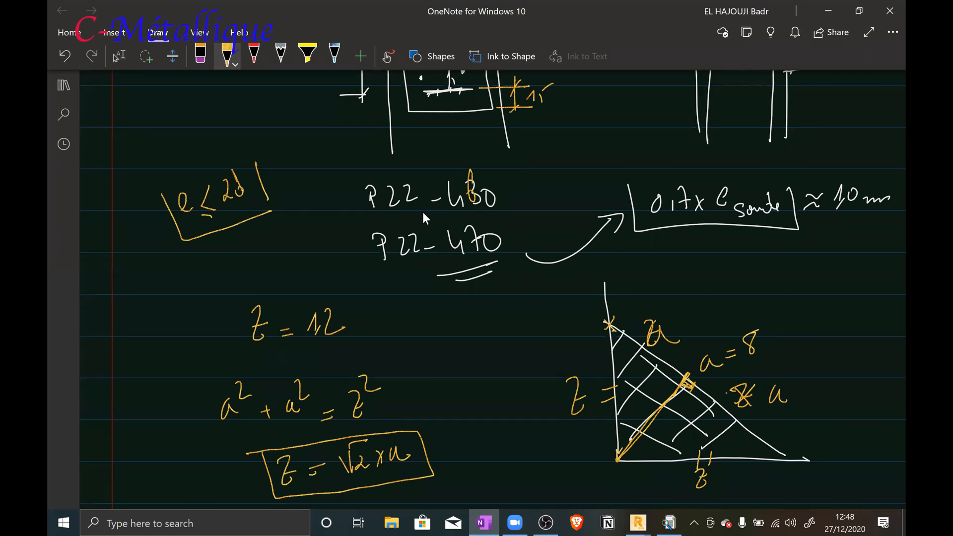
pyautogui.click(119, 56)
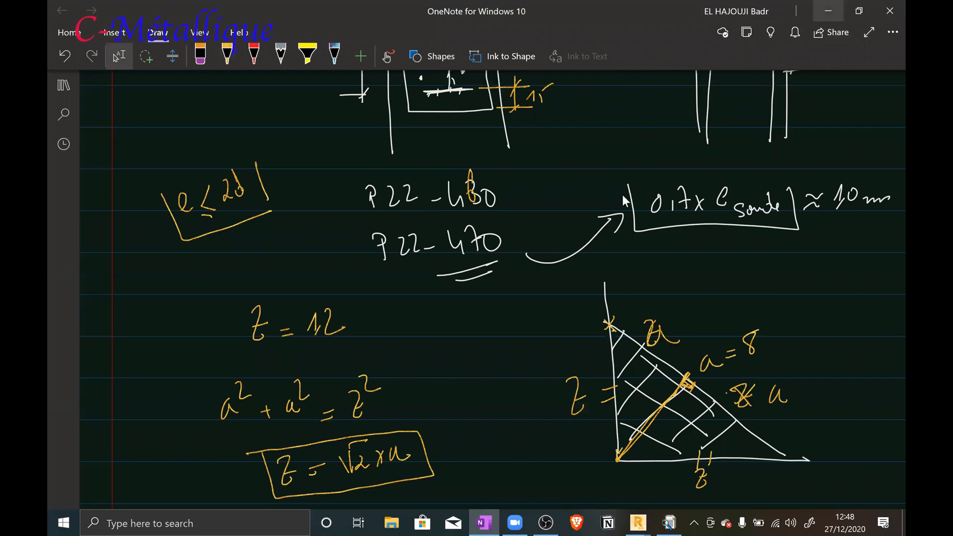
# Switch back to Robot Structural Analysis, set the end plate width to 180 mm and apply it to the connection
pyautogui.click(827, 10)
pyautogui.doubleClick(337, 172)
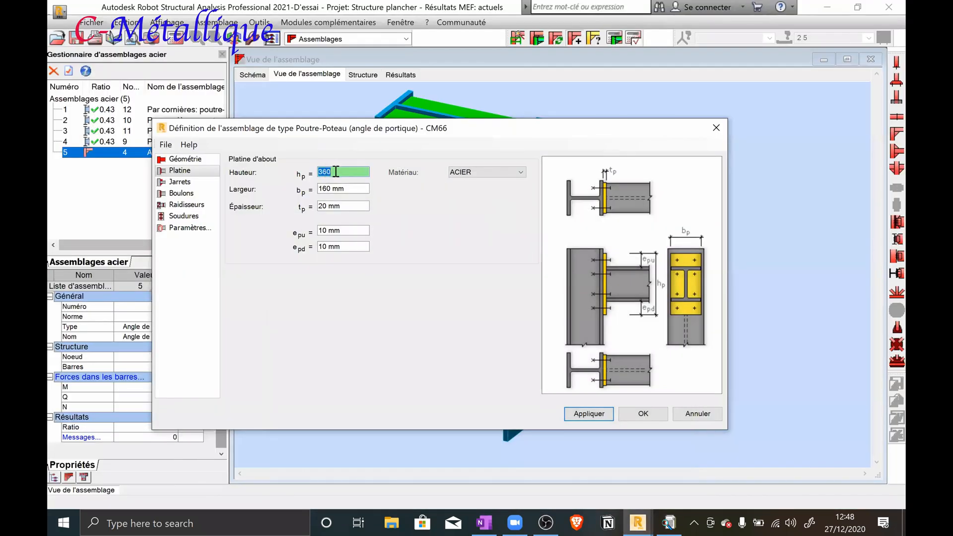
pyautogui.doubleClick(337, 189)
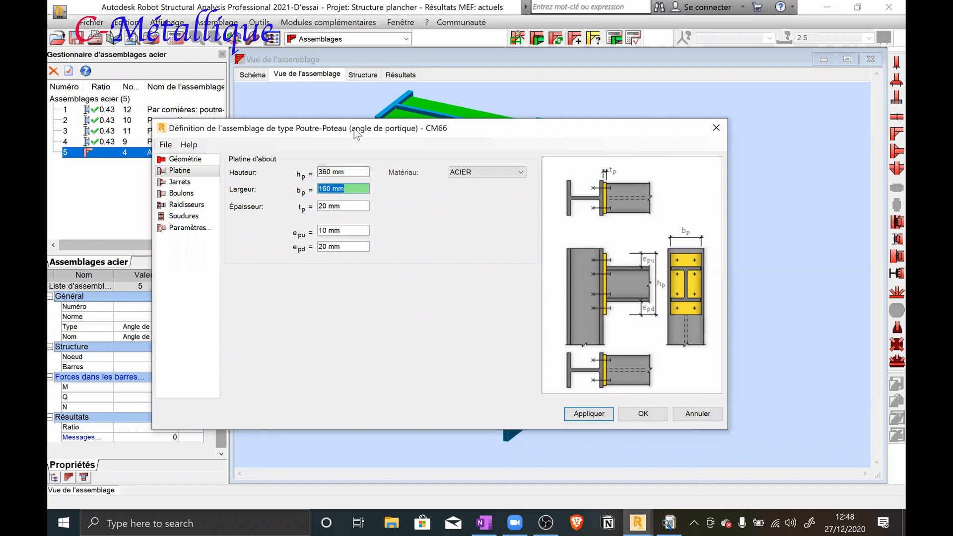
pyautogui.moveTo(357, 134); pyautogui.dragTo(404, 309)
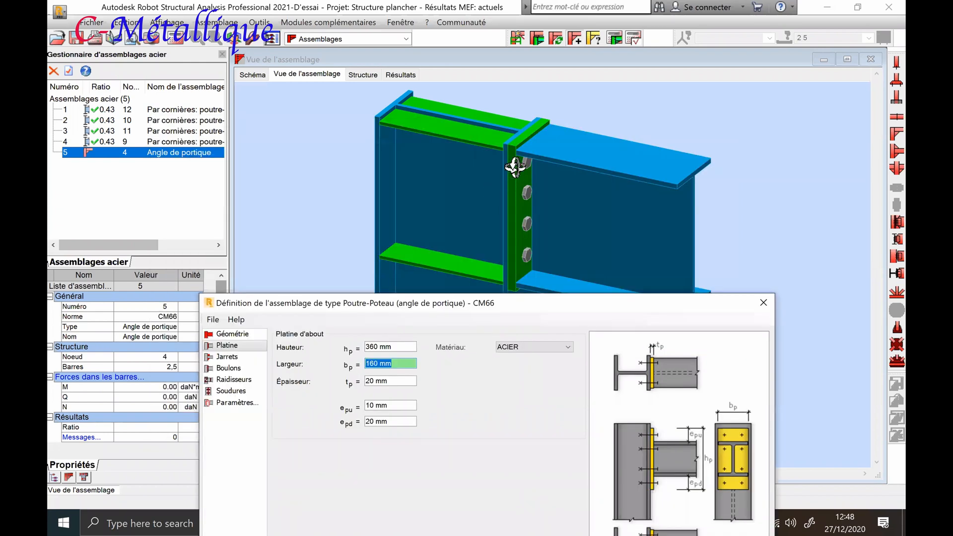
pyautogui.scroll(4, 511, 169)
pyautogui.moveTo(608, 172); pyautogui.dragTo(553, 199, button='middle')
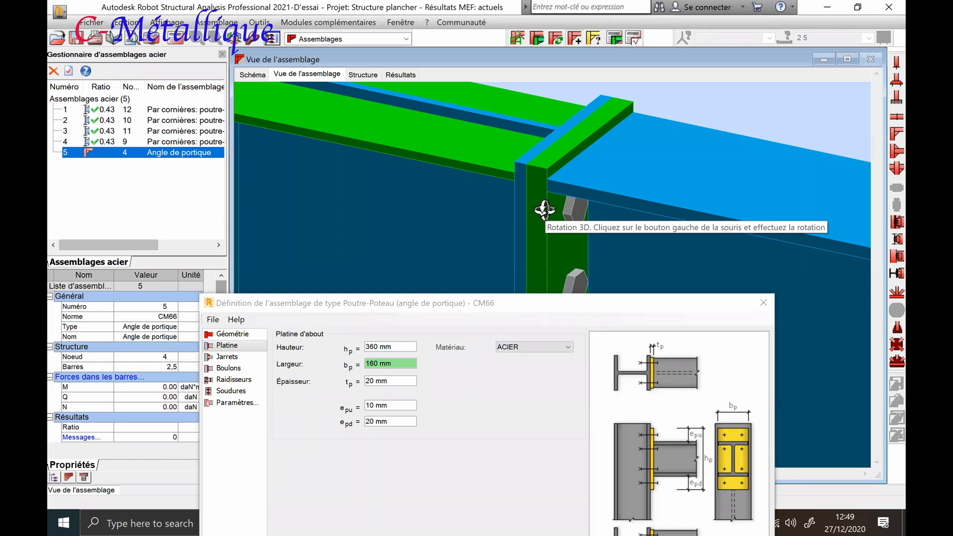
pyautogui.click(476, 300)
pyautogui.moveTo(476, 300); pyautogui.dragTo(458, 203)
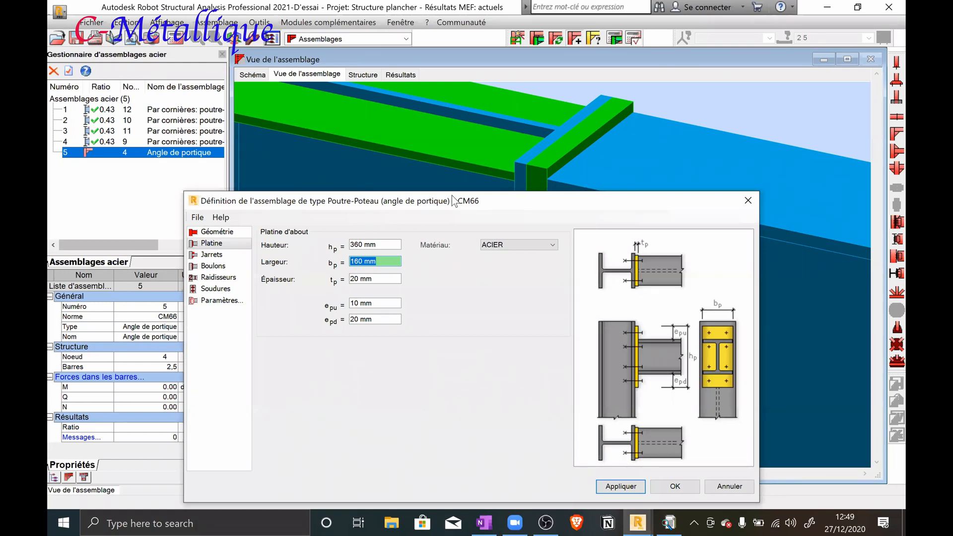
pyautogui.moveTo(454, 201); pyautogui.dragTo(434, 243)
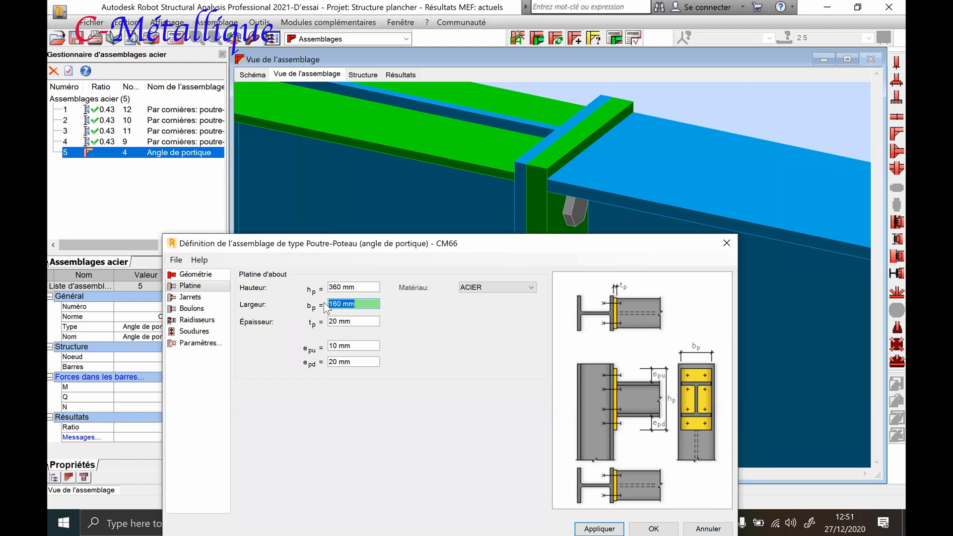
pyautogui.write('180')
pyautogui.moveTo(399, 246); pyautogui.dragTo(399, 242)
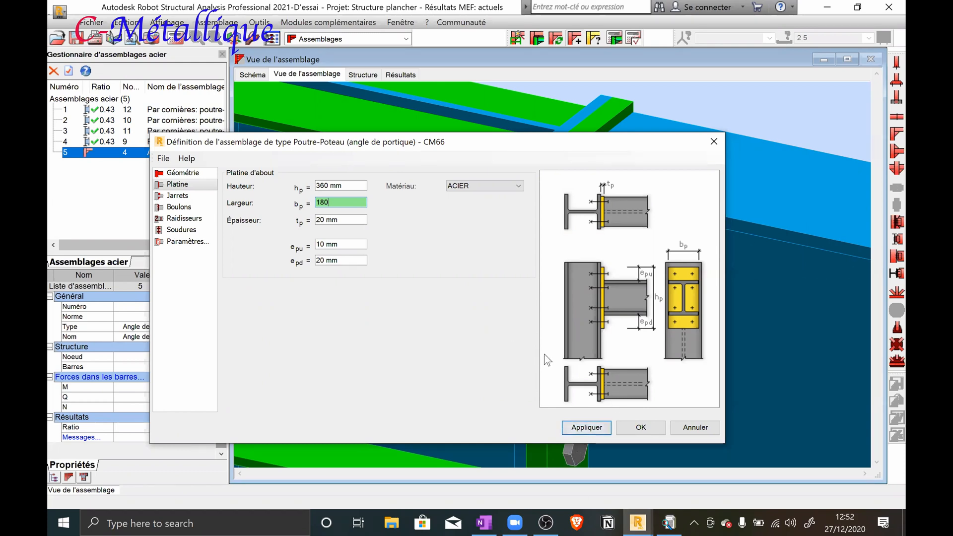
pyautogui.click(594, 428)
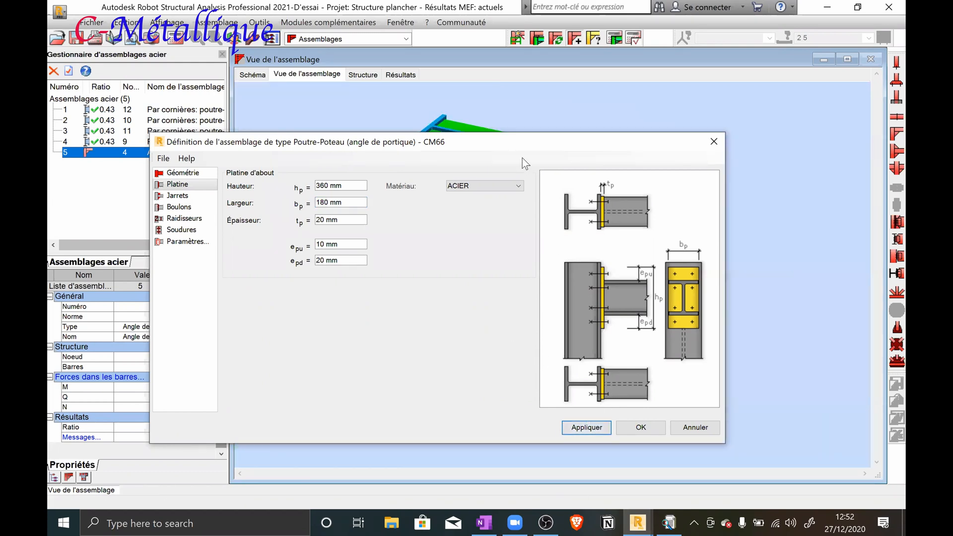
# Examine the end plate, its bolts and its junction with the beam flanges from several sides in the 3D connection view
pyautogui.moveTo(519, 142); pyautogui.dragTo(523, 332)
pyautogui.scroll(8, 533, 178)
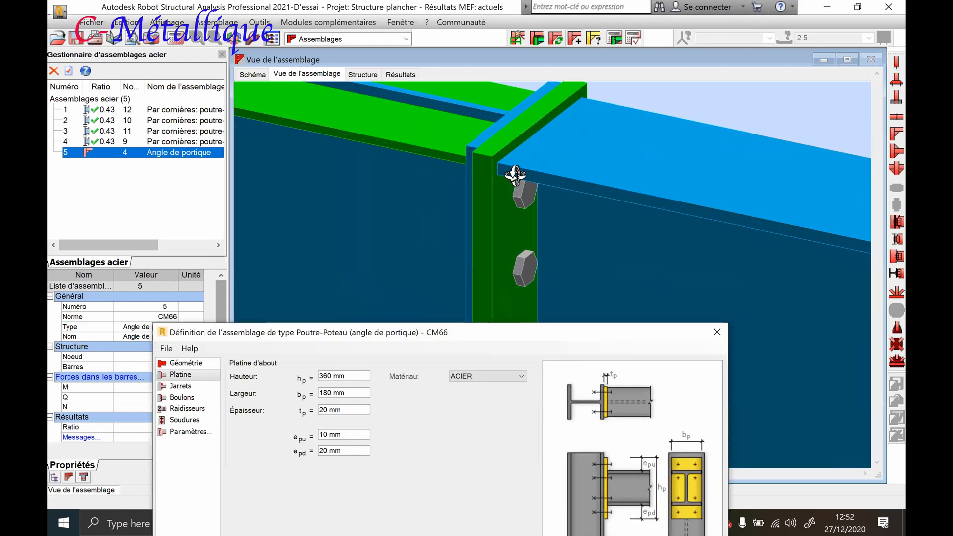
pyautogui.scroll(1, 509, 182)
pyautogui.scroll(-2, 509, 183)
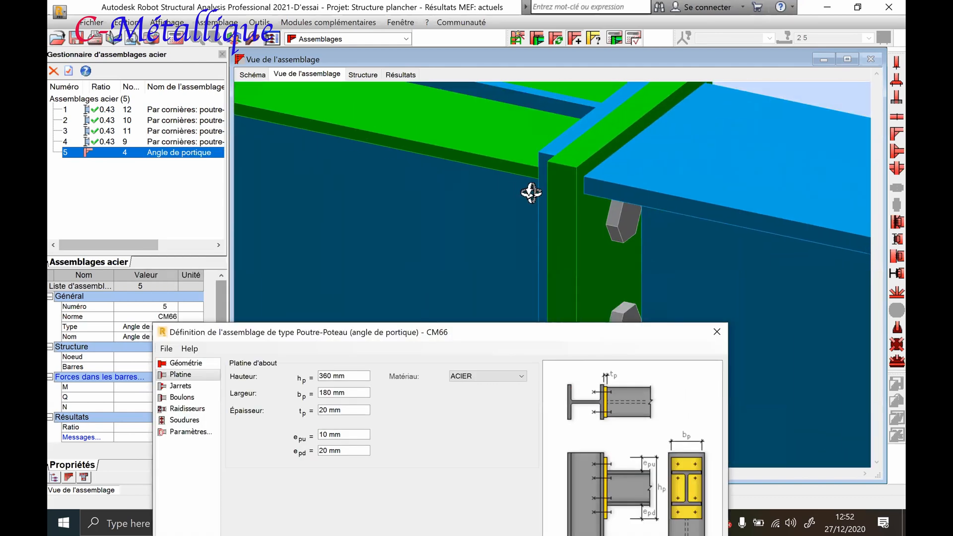
pyautogui.scroll(2, 595, 191)
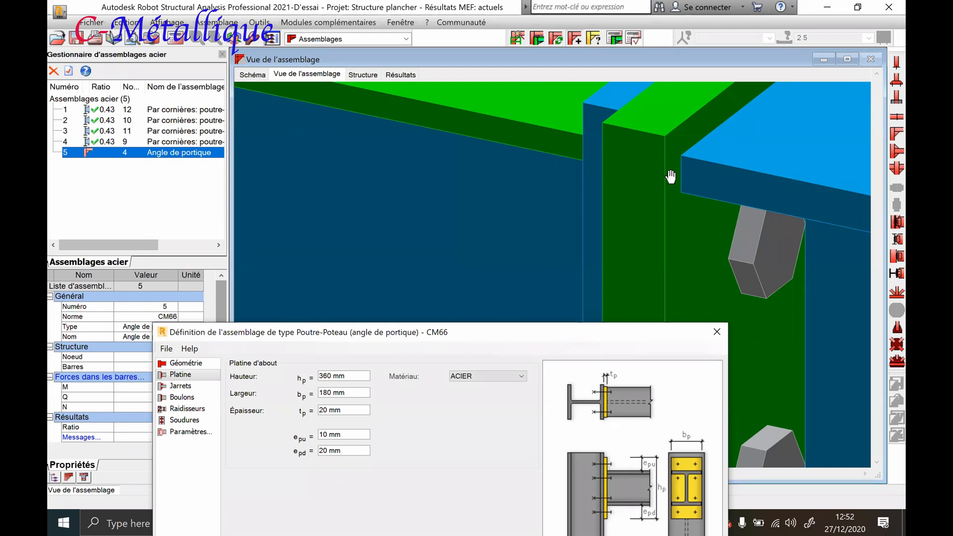
pyautogui.scroll(-3, 670, 176)
pyautogui.moveTo(652, 192); pyautogui.dragTo(699, 195)
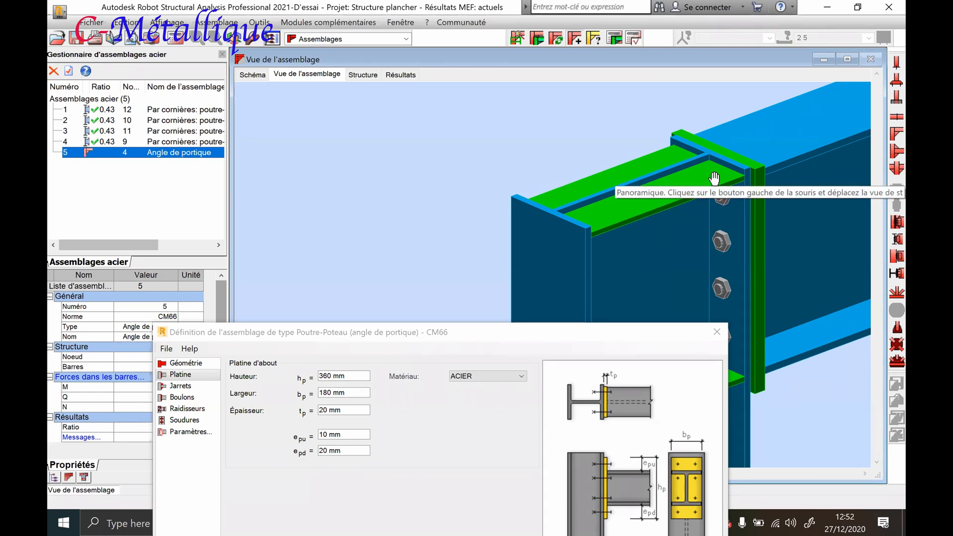
pyautogui.scroll(-3, 716, 179)
pyautogui.scroll(1, 717, 179)
pyautogui.keyDown('shift'); pyautogui.moveTo(716, 179); pyautogui.dragTo(670, 182, button='middle'); pyautogui.keyUp('shift')
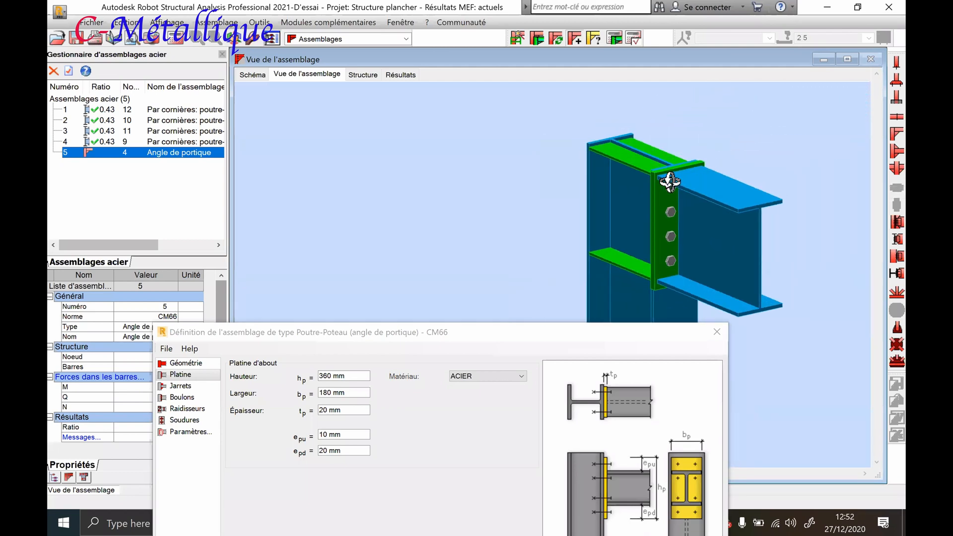
pyautogui.keyDown('shift'); pyautogui.moveTo(577, 304); pyautogui.dragTo(572, 307, button='middle'); pyautogui.keyUp('shift')
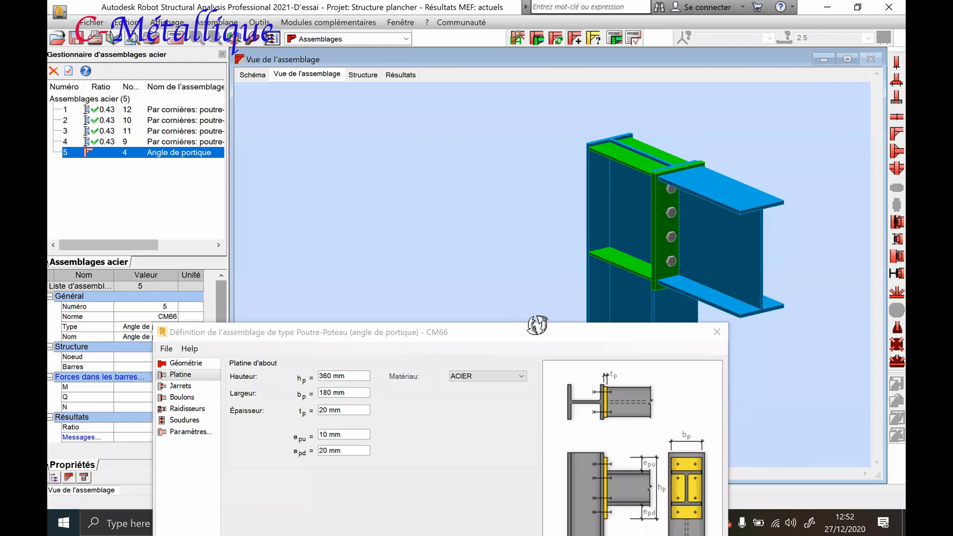
# Set the end plate's upper and lower overhangs (epu and epd) to 15 mm each and apply them
pyautogui.click(345, 433)
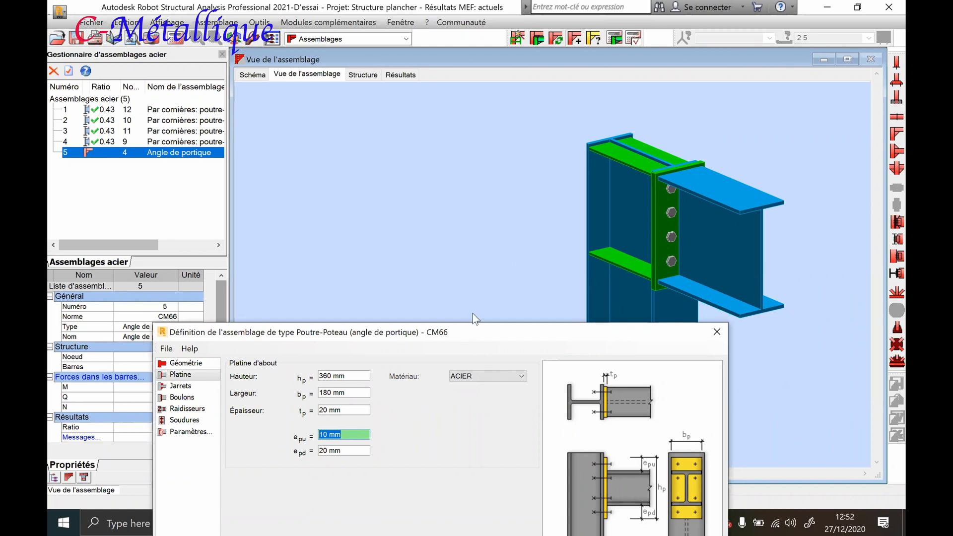
pyautogui.moveTo(469, 331); pyautogui.dragTo(482, 189)
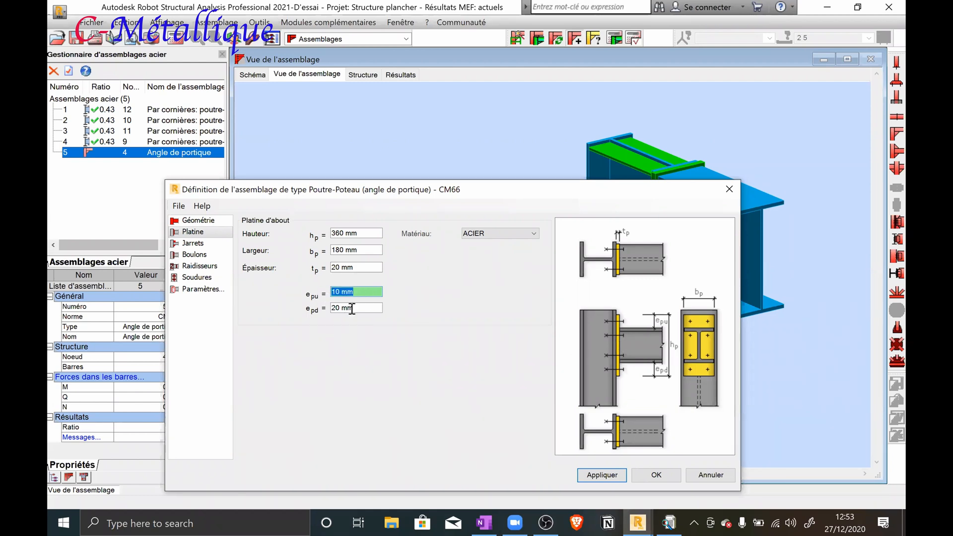
pyautogui.write('15')
pyautogui.press('Tab')
pyautogui.write('15')
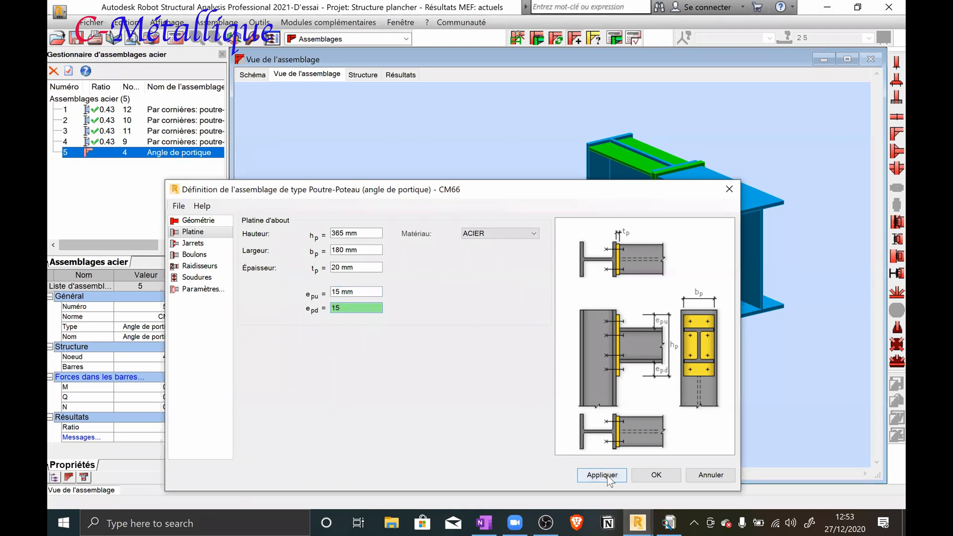
pyautogui.click(606, 475)
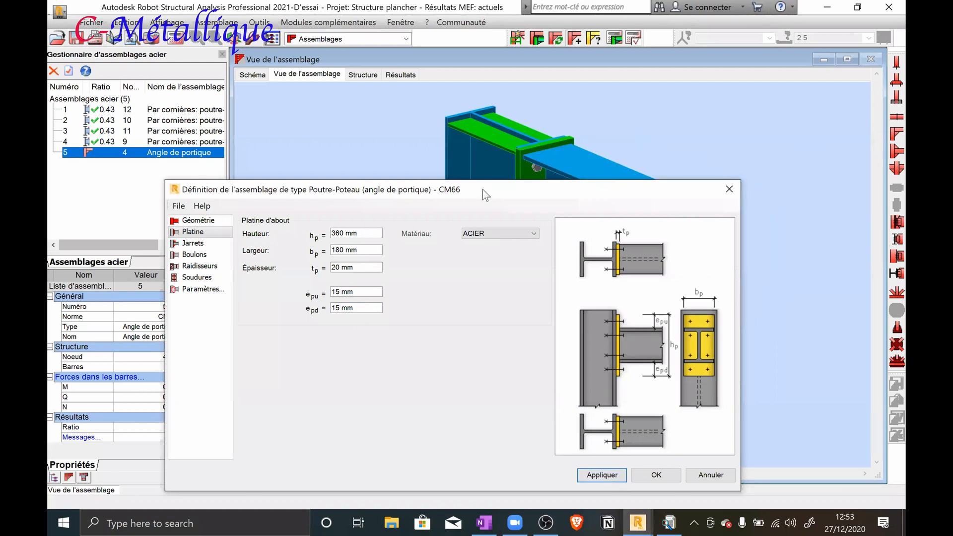
pyautogui.moveTo(483, 189); pyautogui.dragTo(546, 161)
# Show the connection's bolt settings and review the available bolt diameters
pyautogui.click(272, 215)
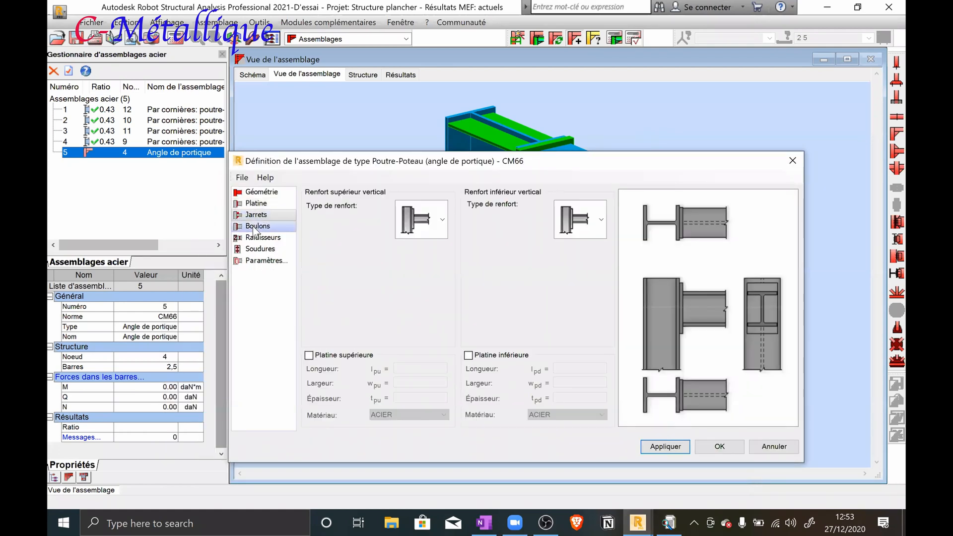
pyautogui.click(254, 227)
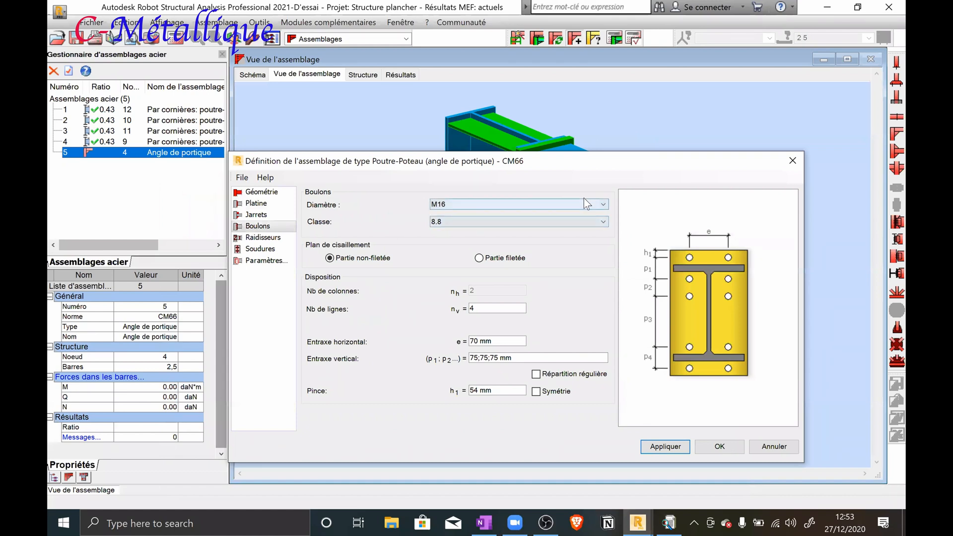
pyautogui.click(604, 204)
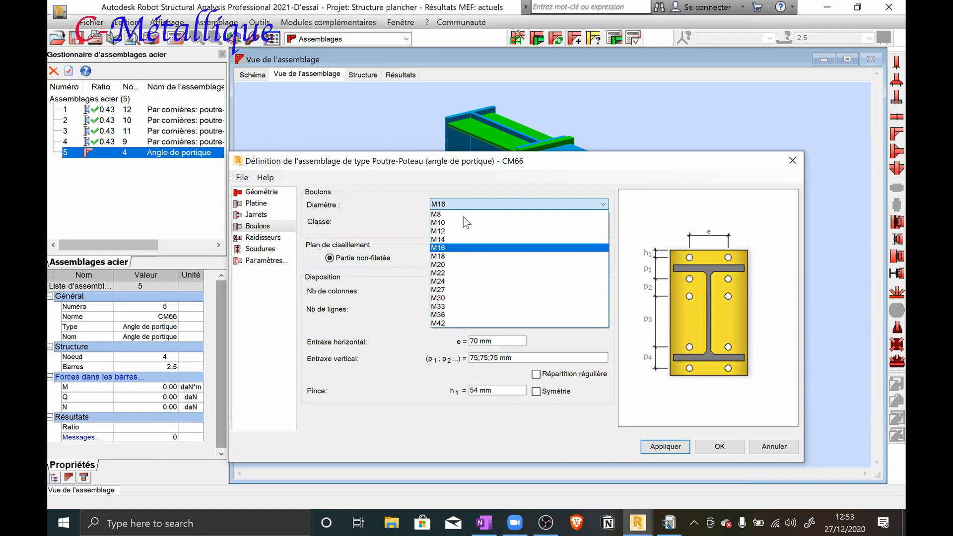
pyautogui.click(482, 169)
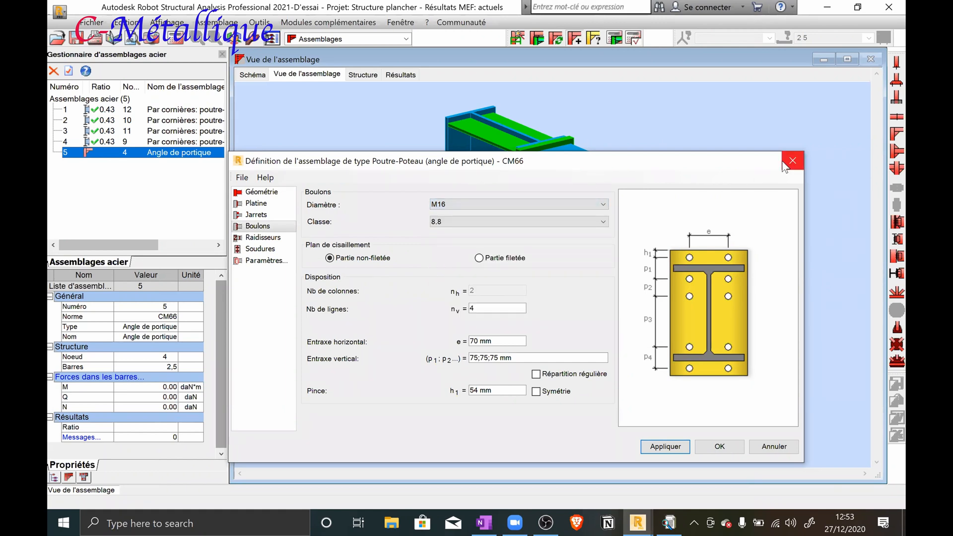
# Switch to File Explorer, look through the folders under This PC, and minimize it
pyautogui.click(391, 521)
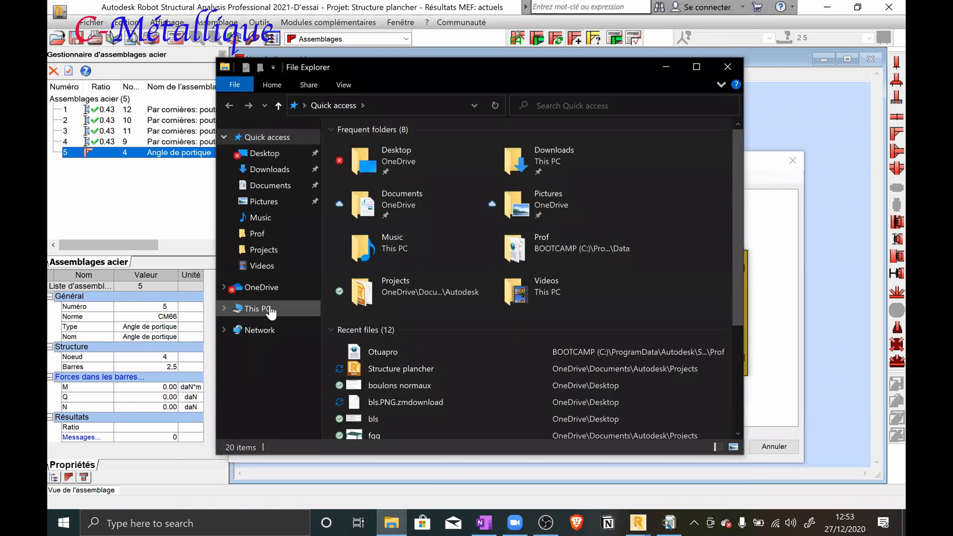
pyautogui.click(271, 309)
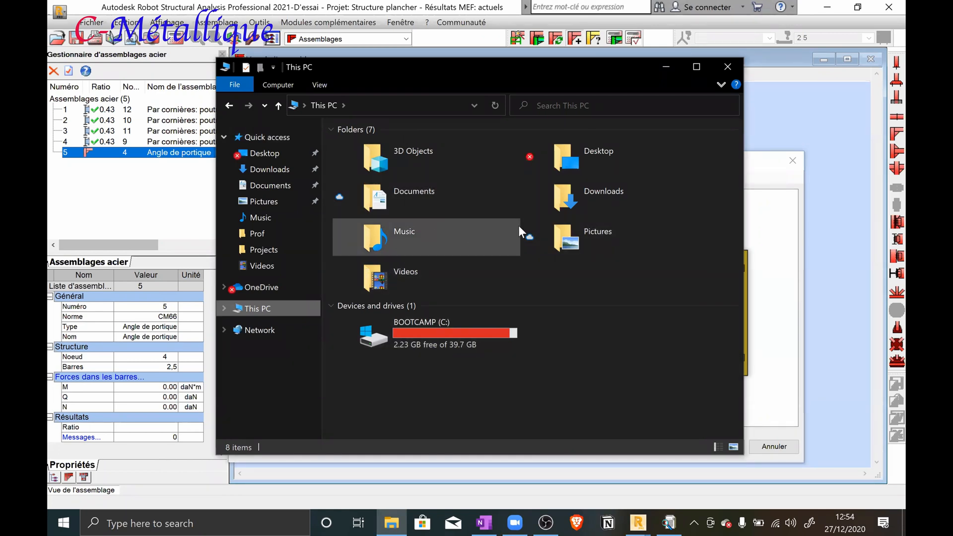
pyautogui.click(573, 203)
pyautogui.click(436, 161)
pyautogui.click(426, 191)
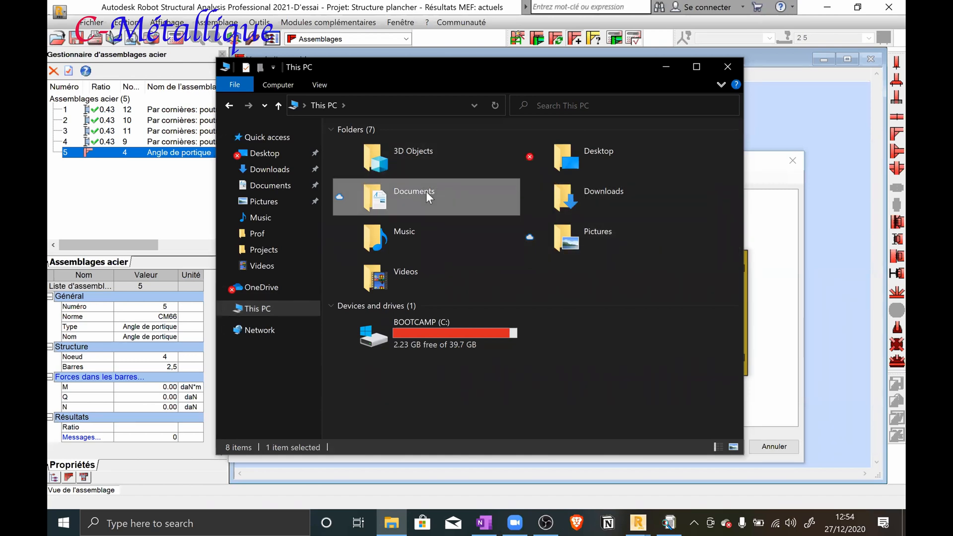
pyautogui.click(429, 232)
pyautogui.click(417, 278)
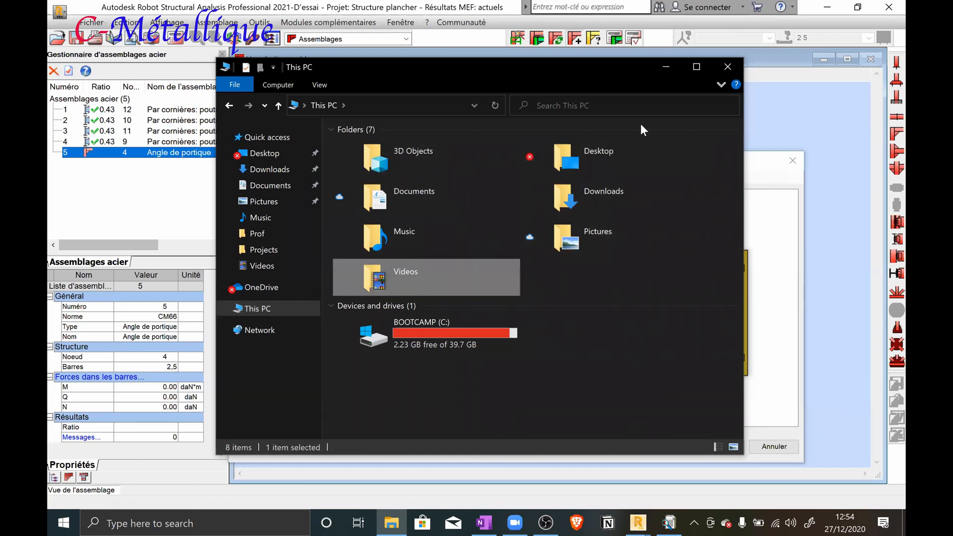
pyautogui.click(666, 67)
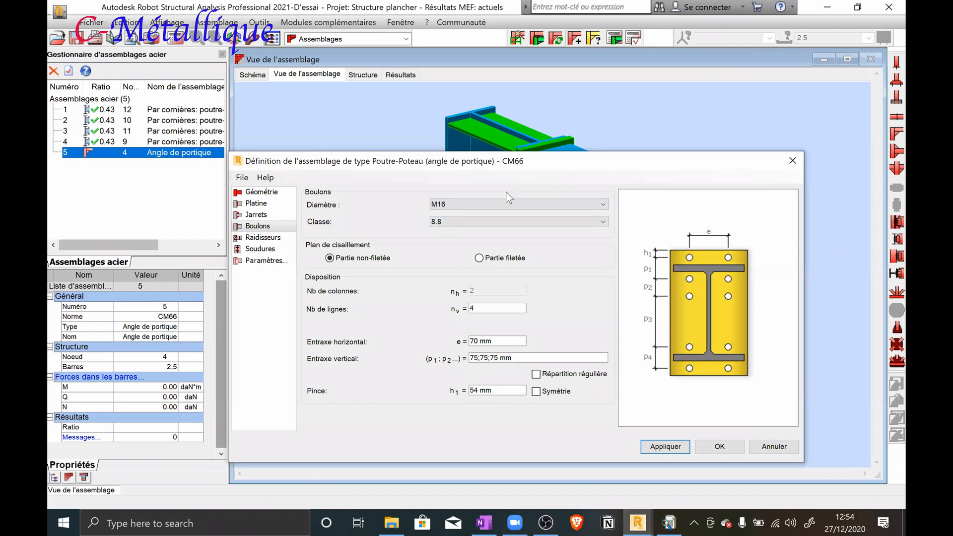
# Set the connection's bolts to diameter M20 and class HR 8.8
pyautogui.click(515, 204)
pyautogui.click(477, 266)
pyautogui.click(490, 220)
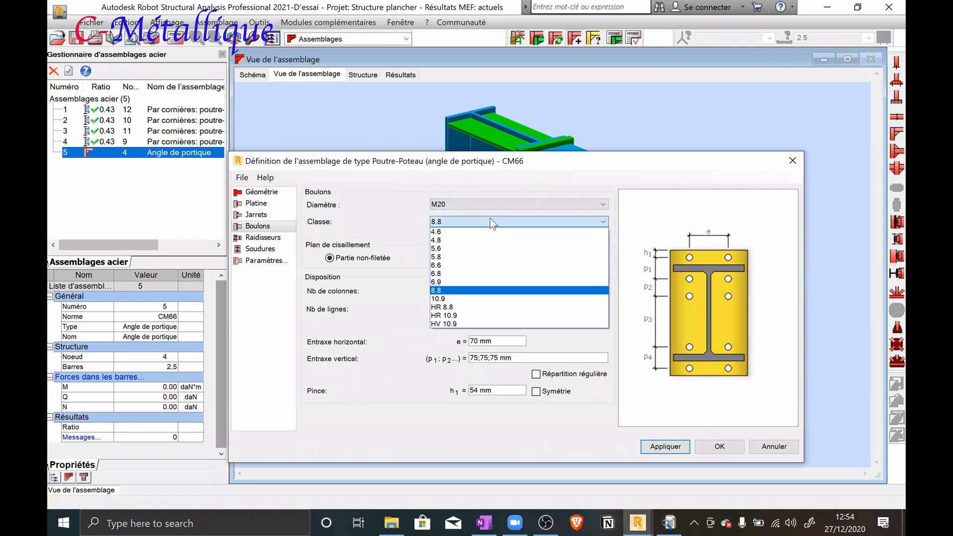
pyautogui.click(488, 307)
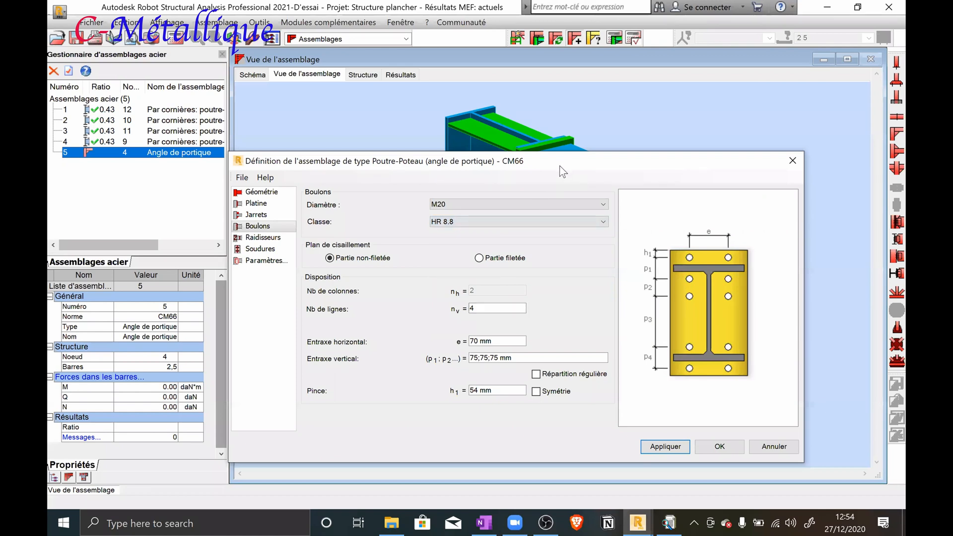
# Uncover the 3D connection view to examine the bolt rows on the end plate
pyautogui.moveTo(560, 167); pyautogui.dragTo(495, 314)
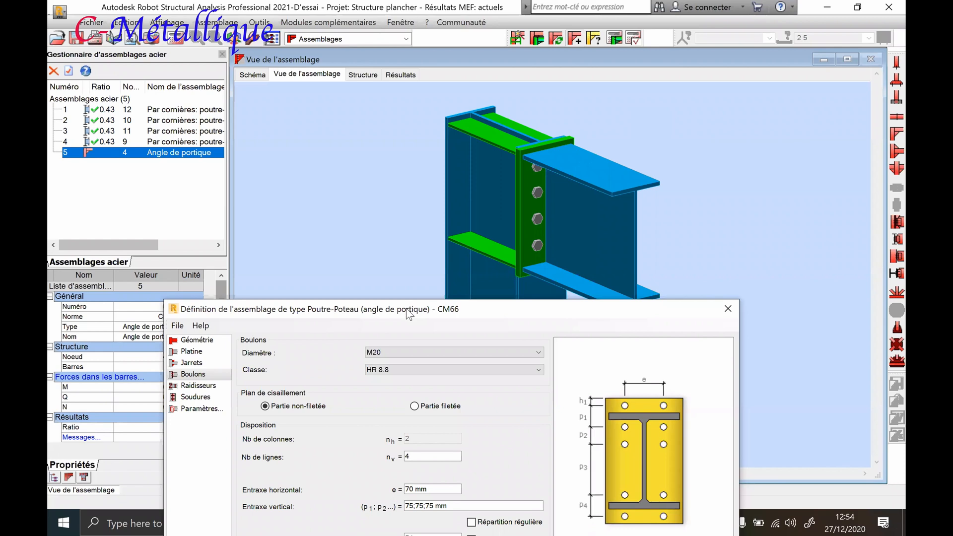
pyautogui.moveTo(406, 302); pyautogui.dragTo(440, 153)
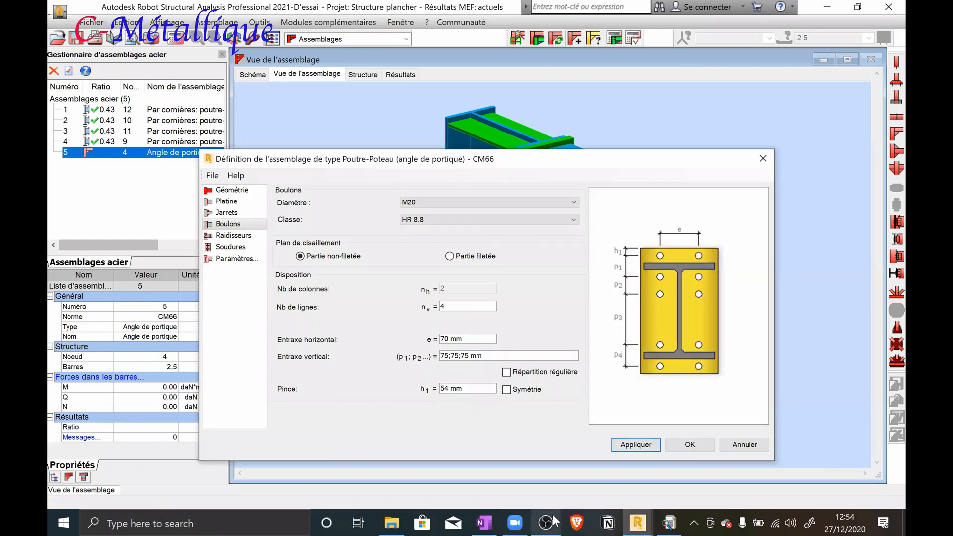
pyautogui.moveTo(555, 521)
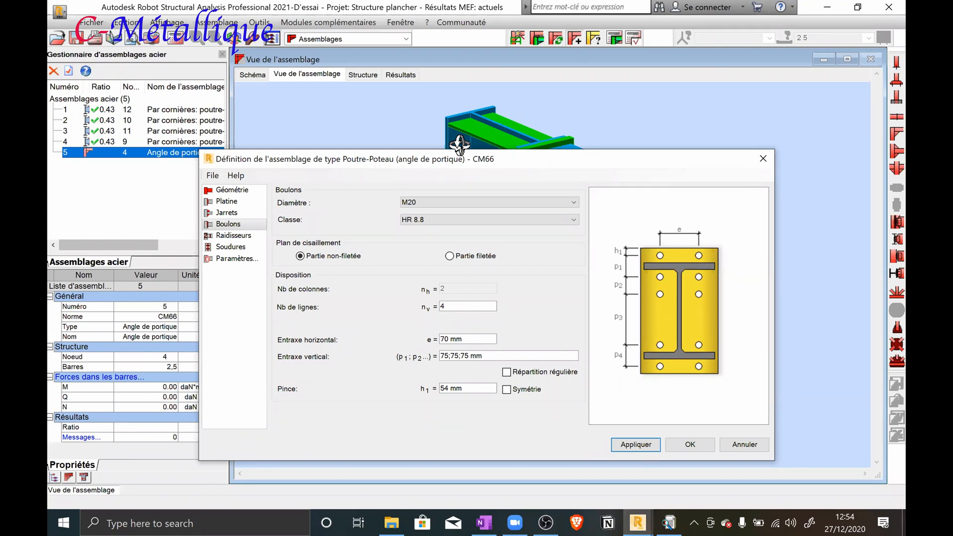
pyautogui.moveTo(434, 167); pyautogui.dragTo(426, 389)
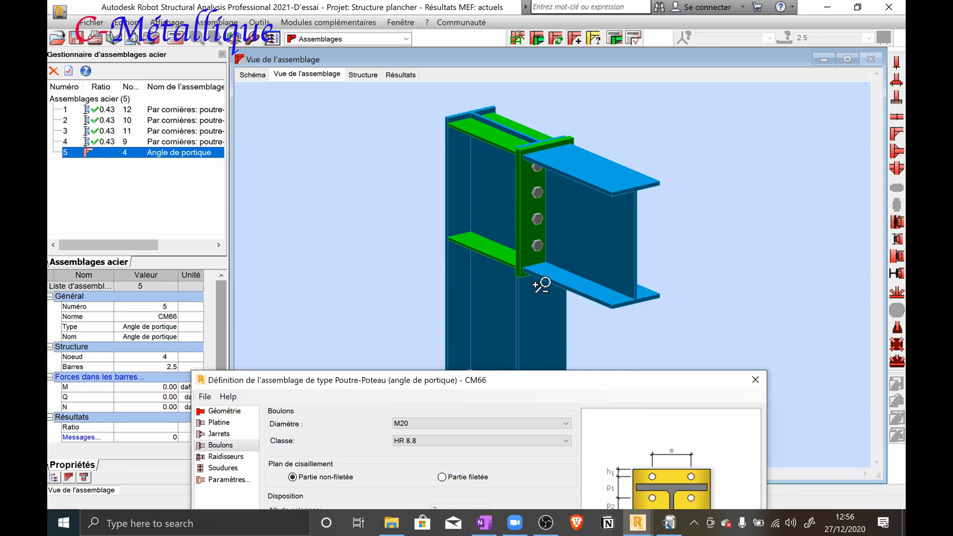
# Compare the bolt layout settings in the dialog with the bolt rows in the 3D connection view
pyautogui.moveTo(484, 386); pyautogui.dragTo(456, 166)
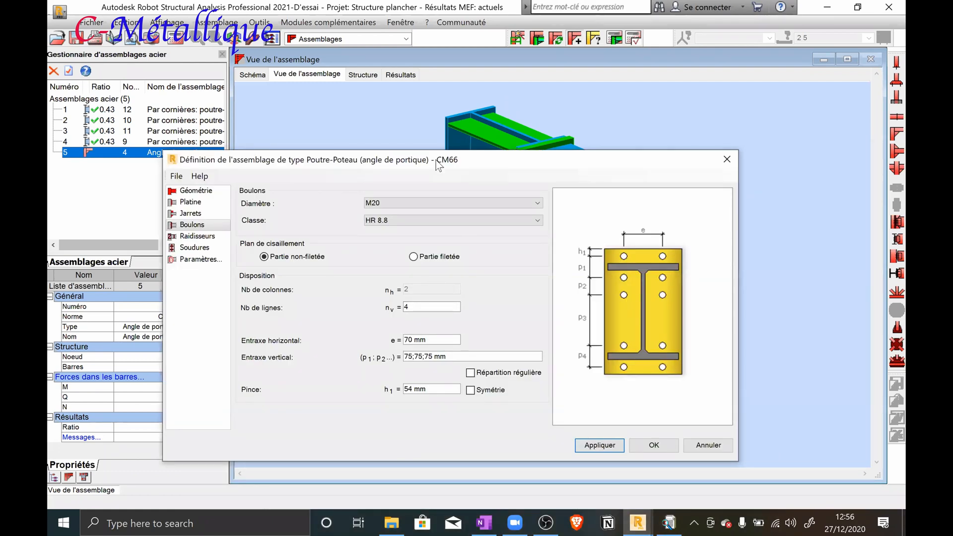
pyautogui.moveTo(437, 168); pyautogui.dragTo(459, 373)
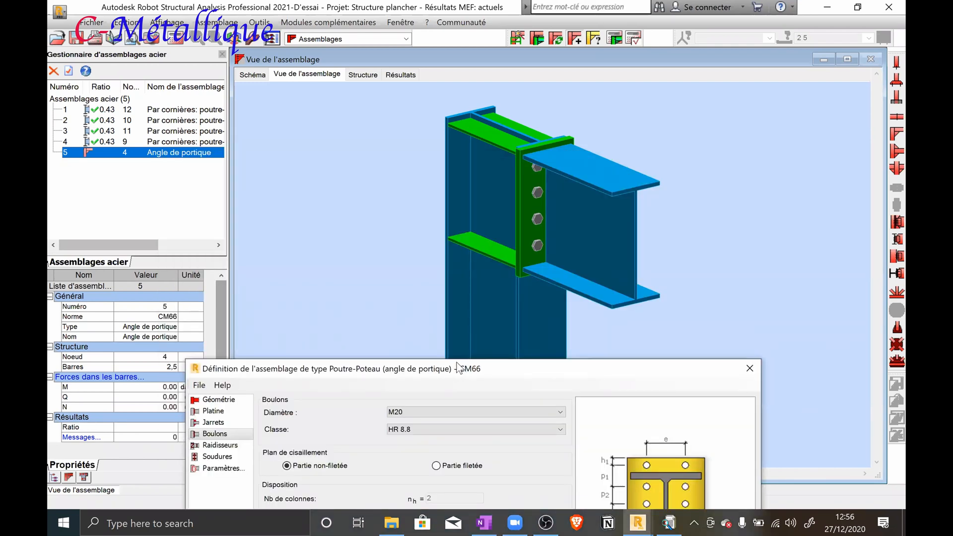
pyautogui.moveTo(435, 367); pyautogui.dragTo(410, 162)
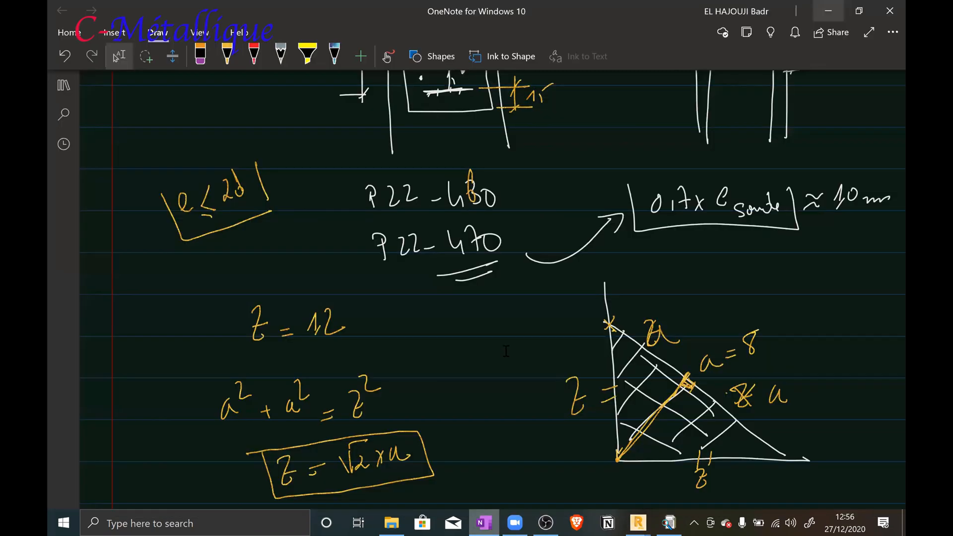
# Switch to the OneNote notes and sketch the outline of a T-shaped column flange and web in the blank area below
pyautogui.scroll(-1, 506, 350)
pyautogui.scroll(6, 507, 350)
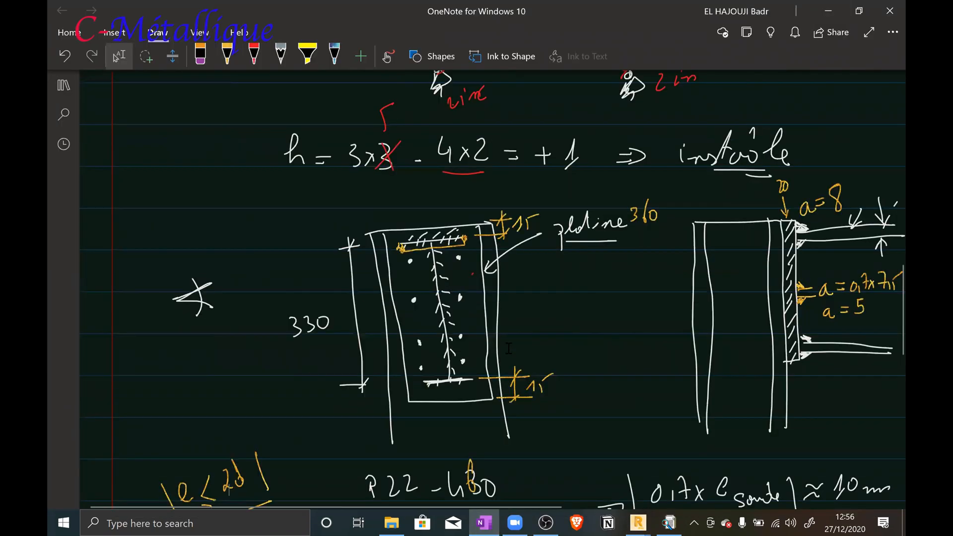
pyautogui.scroll(1, 508, 349)
pyautogui.scroll(-2, 509, 347)
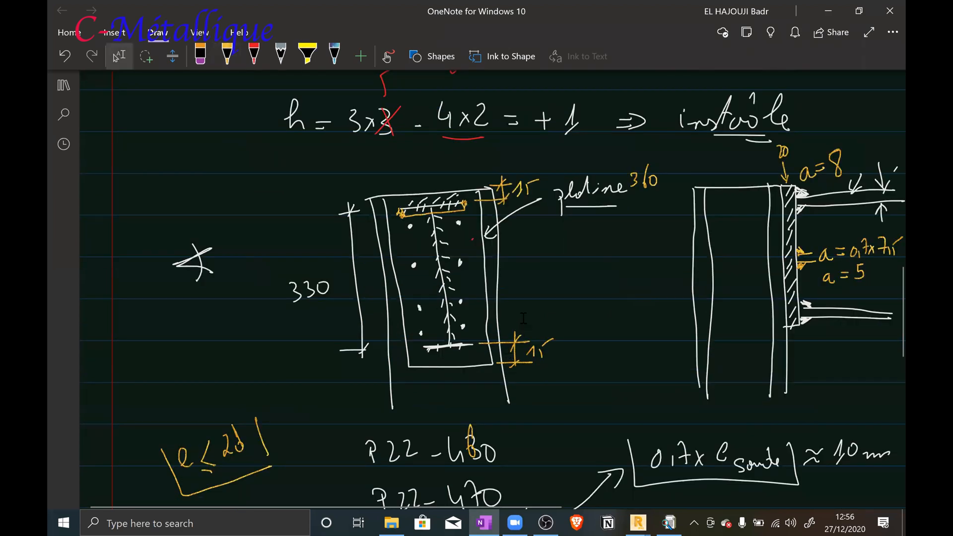
pyautogui.scroll(-15, 523, 318)
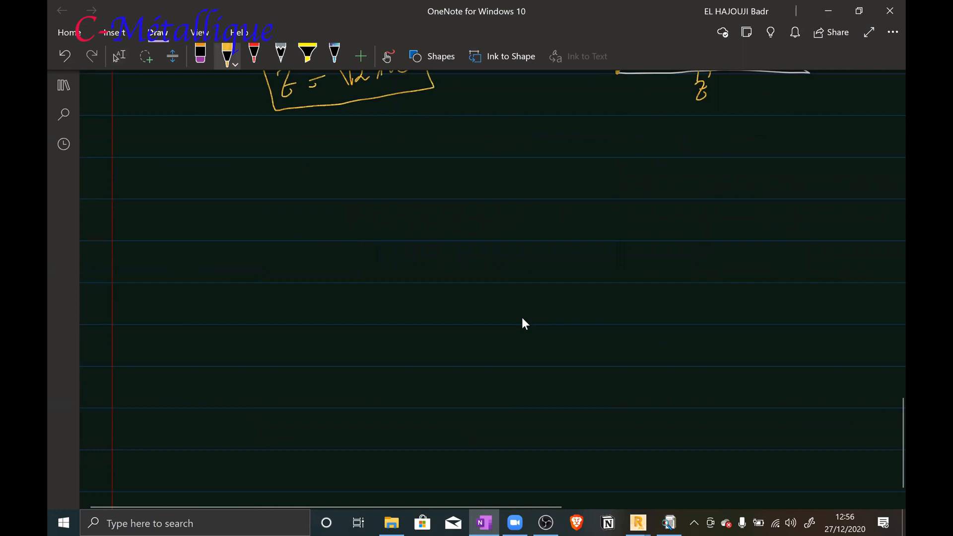
pyautogui.moveTo(424, 285)
pyautogui.mouseDown()
pyautogui.moveTo(507, 282)
pyautogui.moveTo(514, 203)
pyautogui.moveTo(533, 205)
pyautogui.moveTo(537, 367)
pyautogui.moveTo(521, 369)
pyautogui.moveTo(522, 326)
pyautogui.moveTo(485, 296)
pyautogui.moveTo(444, 299)
pyautogui.mouseUp()
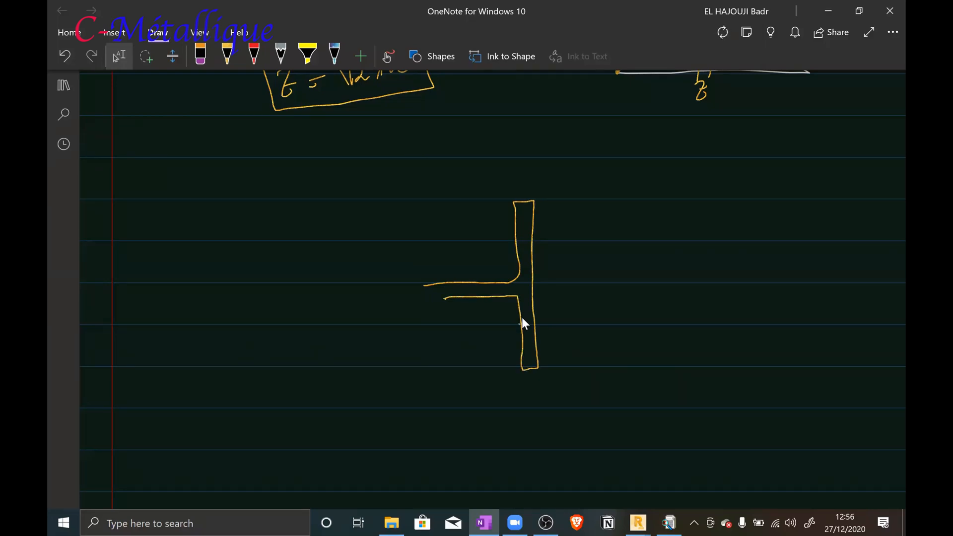
# Mark a bolt hole on each side of the web in the flange sketch and hatch the section
pyautogui.moveTo(512, 231)
pyautogui.mouseDown()
pyautogui.moveTo(532, 229)
pyautogui.moveTo(531, 242)
pyautogui.moveTo(526, 203)
pyautogui.moveTo(530, 216)
pyautogui.mouseUp()
pyautogui.moveTo(519, 260); pyautogui.dragTo(528, 248)
pyautogui.moveTo(519, 286); pyautogui.dragTo(530, 267)
pyautogui.moveTo(522, 363)
pyautogui.mouseDown()
pyautogui.moveTo(529, 349)
pyautogui.moveTo(527, 356)
pyautogui.mouseUp()
pyautogui.moveTo(501, 296)
pyautogui.mouseDown()
pyautogui.moveTo(514, 285)
pyautogui.moveTo(497, 285)
pyautogui.mouseUp()
pyautogui.moveTo(466, 298); pyautogui.dragTo(477, 288)
# Draw a dimension line between the two bolt holes beside the flange sketch
pyautogui.moveTo(536, 332); pyautogui.dragTo(580, 327)
pyautogui.moveTo(542, 233)
pyautogui.mouseDown()
pyautogui.moveTo(571, 231)
pyautogui.moveTo(574, 343)
pyautogui.moveTo(577, 321)
pyautogui.mouseUp()
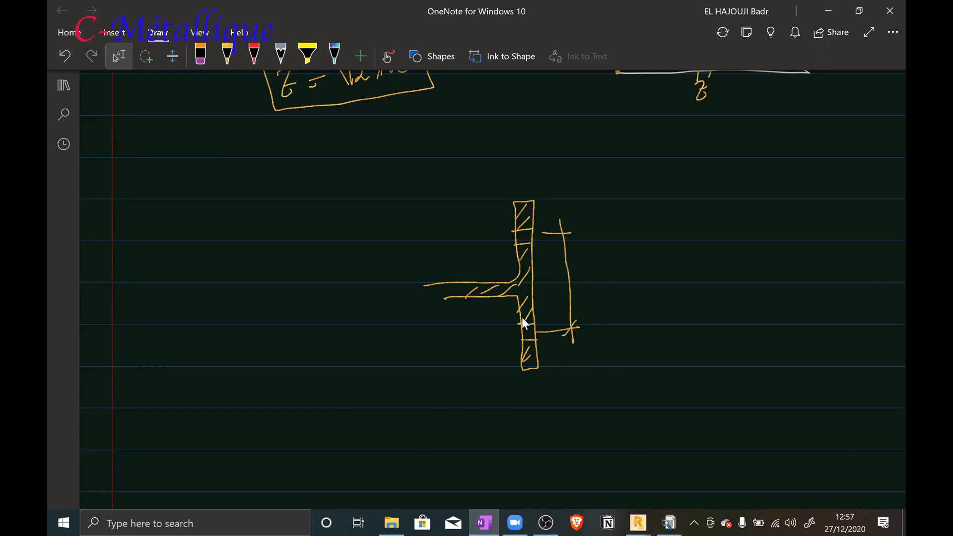
pyautogui.moveTo(558, 243); pyautogui.dragTo(569, 226)
# Draw a horizontal dimension line for the bolt column spacing beneath the end-plate sketch
pyautogui.scroll(4, 491, 249)
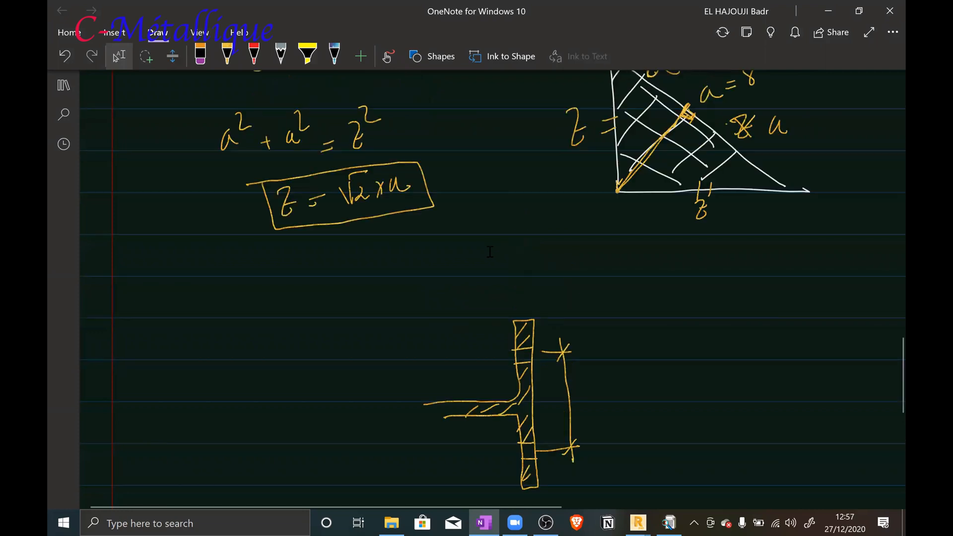
pyautogui.scroll(6, 490, 249)
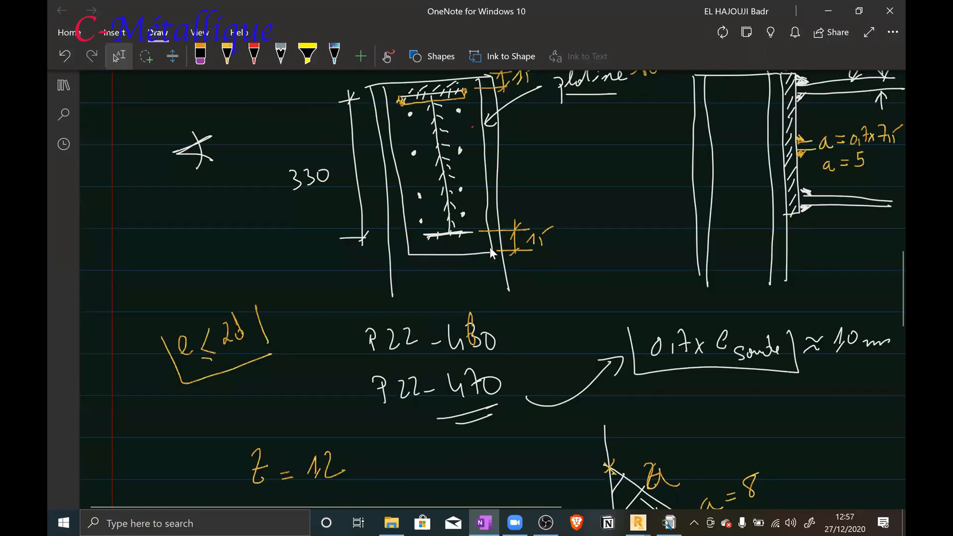
pyautogui.scroll(-1, 490, 249)
pyautogui.moveTo(429, 214); pyautogui.dragTo(430, 238)
pyautogui.moveTo(472, 212); pyautogui.dragTo(475, 236)
pyautogui.moveTo(416, 234); pyautogui.dragTo(487, 229)
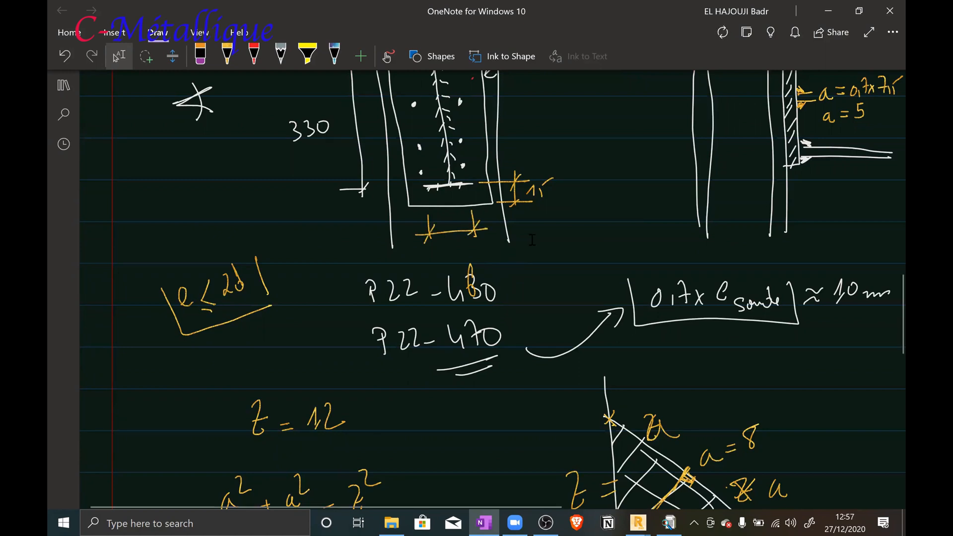
# Write the bolt diameter d = 22 beside the flange sketch and double-underline it
pyautogui.scroll(-10, 532, 239)
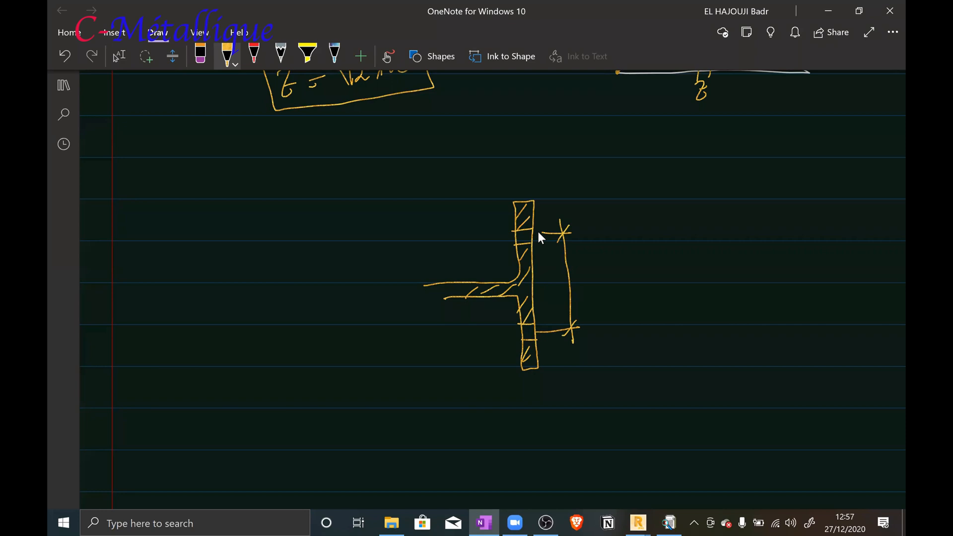
pyautogui.moveTo(674, 219); pyautogui.dragTo(676, 226)
pyautogui.moveTo(687, 218); pyautogui.dragTo(689, 235)
pyautogui.moveTo(702, 211)
pyautogui.mouseDown()
pyautogui.moveTo(698, 234)
pyautogui.moveTo(713, 240)
pyautogui.moveTo(739, 223)
pyautogui.mouseUp()
pyautogui.moveTo(729, 219); pyautogui.dragTo(760, 223)
pyautogui.moveTo(761, 203)
pyautogui.mouseDown()
pyautogui.moveTo(769, 221)
pyautogui.moveTo(778, 217)
pyautogui.mouseUp()
pyautogui.moveTo(679, 254); pyautogui.dragTo(769, 232)
pyautogui.moveTo(714, 256); pyautogui.dragTo(764, 244)
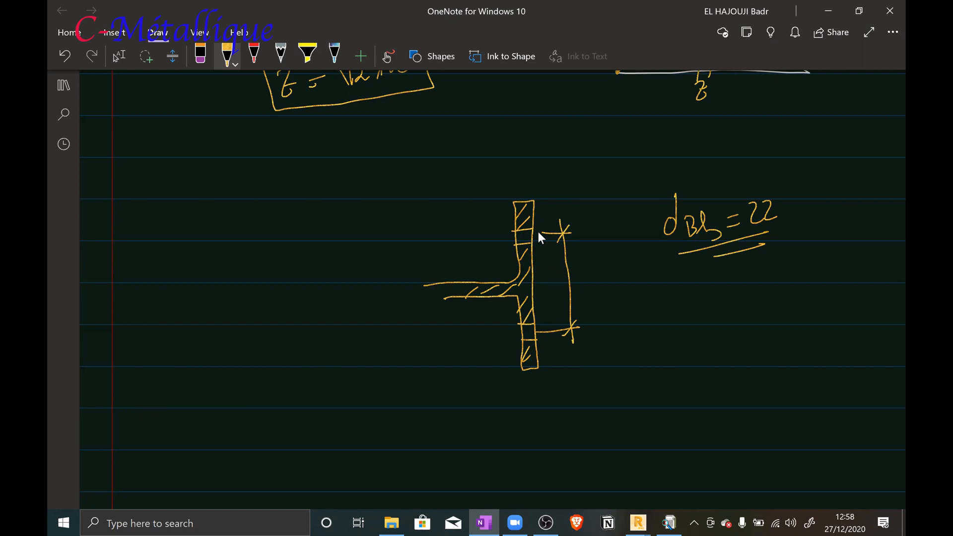
# Label the flange sketch's bolt spacing dimension 84
pyautogui.moveTo(581, 263)
pyautogui.mouseDown()
pyautogui.moveTo(578, 290)
pyautogui.moveTo(581, 264)
pyautogui.mouseUp()
pyautogui.moveTo(591, 256)
pyautogui.mouseDown()
pyautogui.moveTo(590, 277)
pyautogui.moveTo(601, 274)
pyautogui.mouseUp()
pyautogui.moveTo(599, 268); pyautogui.dragTo(601, 291)
pyautogui.click(614, 281)
pyautogui.click(527, 333)
# Write the bolt diameter φ = 20 below the flange sketch
pyautogui.scroll(3, 538, 231)
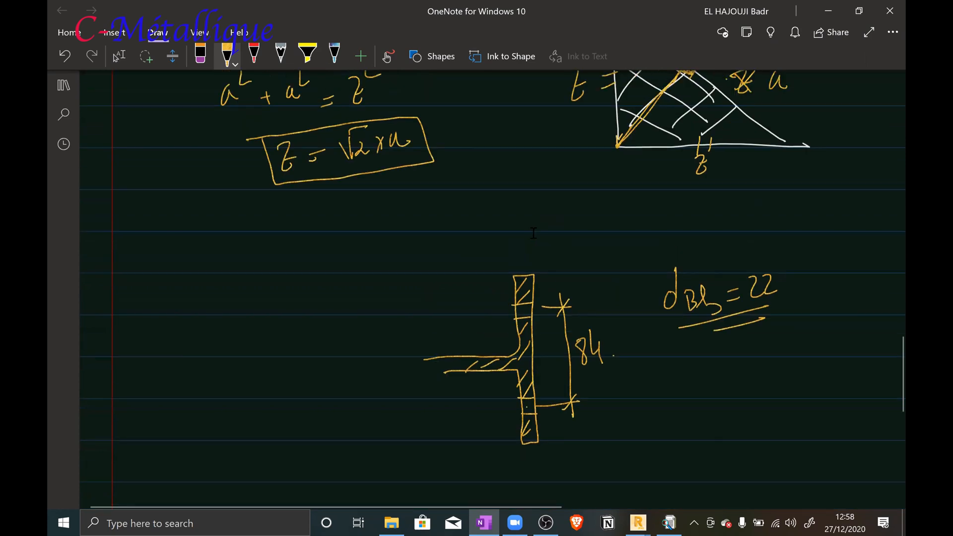
pyautogui.scroll(3, 535, 231)
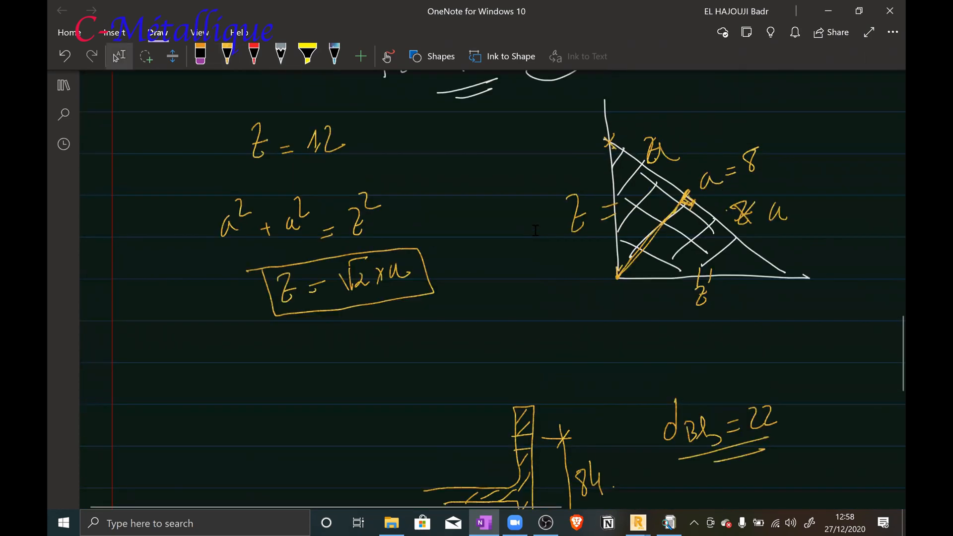
pyautogui.scroll(-5, 535, 230)
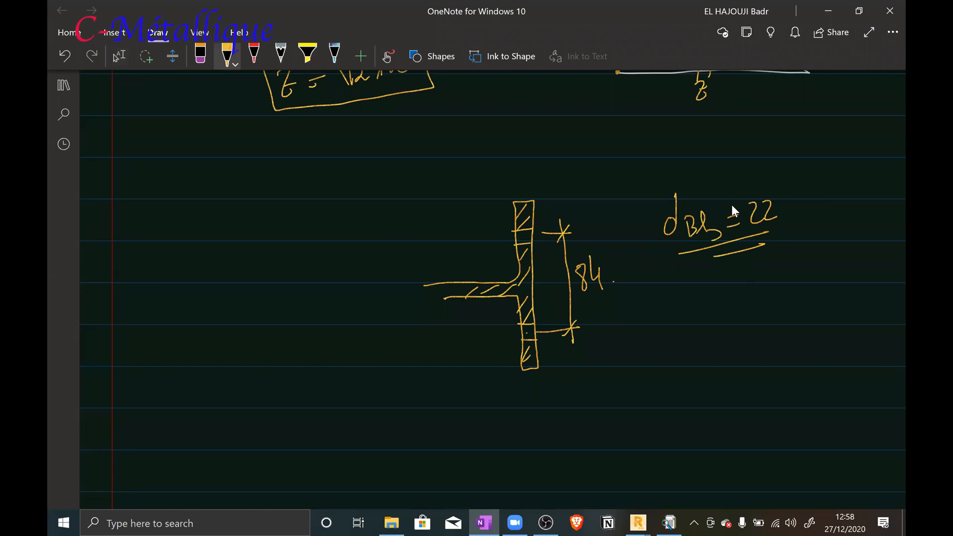
pyautogui.moveTo(225, 388)
pyautogui.mouseDown()
pyautogui.moveTo(232, 412)
pyautogui.moveTo(244, 414)
pyautogui.mouseUp()
pyautogui.moveTo(250, 406)
pyautogui.mouseDown()
pyautogui.moveTo(255, 418)
pyautogui.moveTo(282, 394)
pyautogui.mouseUp()
pyautogui.moveTo(274, 402); pyautogui.dragTo(296, 405)
pyautogui.moveTo(312, 386); pyautogui.dragTo(311, 386)
# Add an arrow and the hole diameter φ trou = 22 mm after the bolt diameter, with a double underline
pyautogui.moveTo(372, 391); pyautogui.dragTo(382, 390)
pyautogui.moveTo(373, 397)
pyautogui.mouseDown()
pyautogui.moveTo(386, 407)
pyautogui.moveTo(426, 393)
pyautogui.moveTo(435, 414)
pyautogui.moveTo(451, 416)
pyautogui.moveTo(502, 393)
pyautogui.mouseUp()
pyautogui.moveTo(492, 400); pyautogui.dragTo(521, 405)
pyautogui.moveTo(524, 389)
pyautogui.mouseDown()
pyautogui.moveTo(530, 403)
pyautogui.moveTo(540, 399)
pyautogui.mouseUp()
pyautogui.moveTo(542, 397); pyautogui.dragTo(570, 395)
pyautogui.moveTo(442, 425); pyautogui.dragTo(512, 418)
pyautogui.moveTo(467, 434); pyautogui.dragTo(507, 429)
# Write the spacing rule 3 d trou ≤ S ≤ 7 d trou below the diameters
pyautogui.scroll(-5, 731, 211)
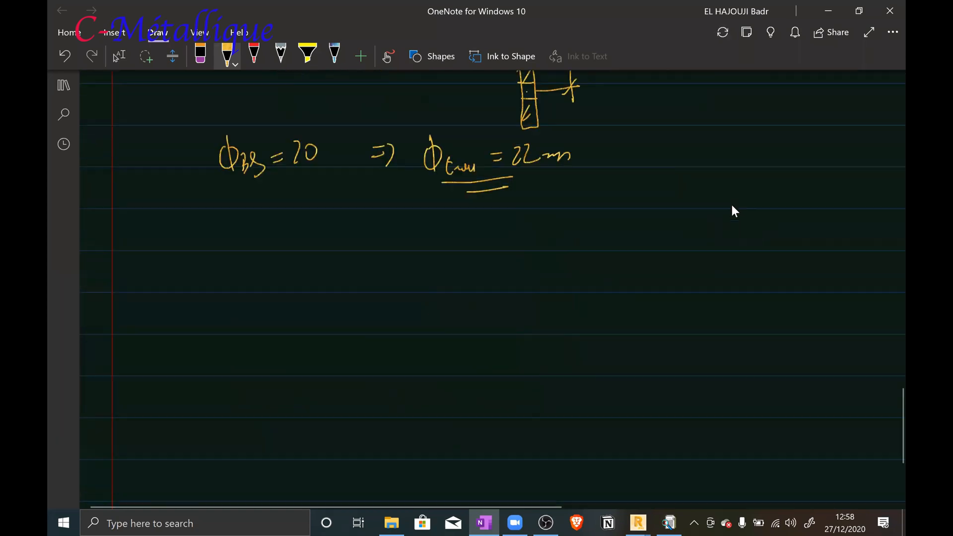
pyautogui.moveTo(467, 218)
pyautogui.mouseDown()
pyautogui.moveTo(450, 245)
pyautogui.moveTo(490, 252)
pyautogui.mouseUp()
pyautogui.moveTo(433, 220); pyautogui.dragTo(437, 256)
pyautogui.moveTo(327, 229)
pyautogui.mouseDown()
pyautogui.moveTo(328, 256)
pyautogui.moveTo(352, 243)
pyautogui.mouseUp()
pyautogui.moveTo(365, 227)
pyautogui.mouseDown()
pyautogui.moveTo(367, 247)
pyautogui.moveTo(398, 246)
pyautogui.mouseUp()
pyautogui.moveTo(514, 217)
pyautogui.mouseDown()
pyautogui.moveTo(521, 242)
pyautogui.moveTo(537, 231)
pyautogui.mouseUp()
pyautogui.moveTo(558, 229)
pyautogui.mouseDown()
pyautogui.moveTo(550, 224)
pyautogui.moveTo(568, 243)
pyautogui.moveTo(595, 244)
pyautogui.moveTo(610, 225)
pyautogui.moveTo(616, 238)
pyautogui.mouseUp()
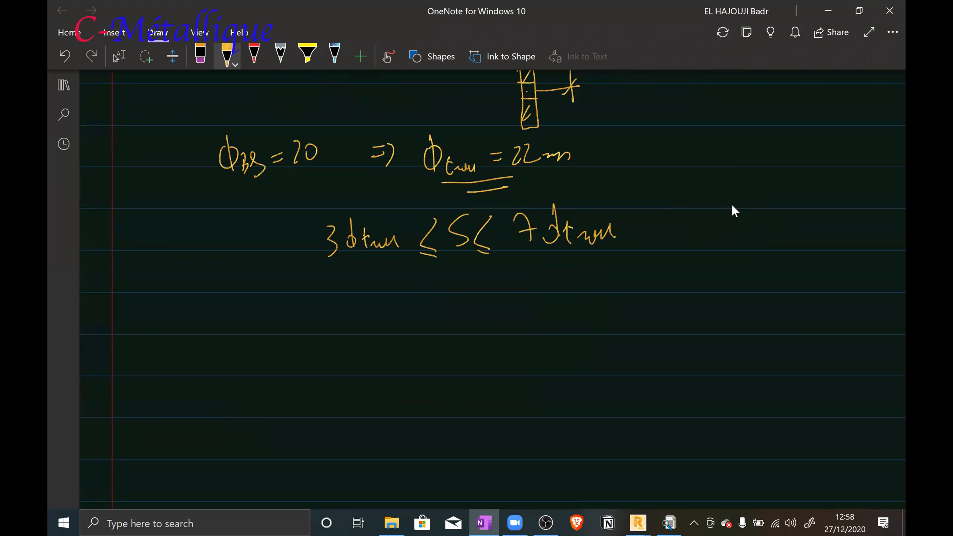
# Write the rule's numeric limits, 66 mm ≤ S ≤ 154 mm, on the line below
pyautogui.moveTo(430, 282); pyautogui.dragTo(429, 306)
pyautogui.moveTo(412, 311); pyautogui.dragTo(428, 315)
pyautogui.moveTo(461, 281)
pyautogui.mouseDown()
pyautogui.moveTo(454, 310)
pyautogui.moveTo(462, 295)
pyautogui.mouseUp()
pyautogui.moveTo(492, 280)
pyautogui.mouseDown()
pyautogui.moveTo(485, 293)
pyautogui.moveTo(493, 304)
pyautogui.mouseUp()
pyautogui.moveTo(481, 308); pyautogui.dragTo(494, 313)
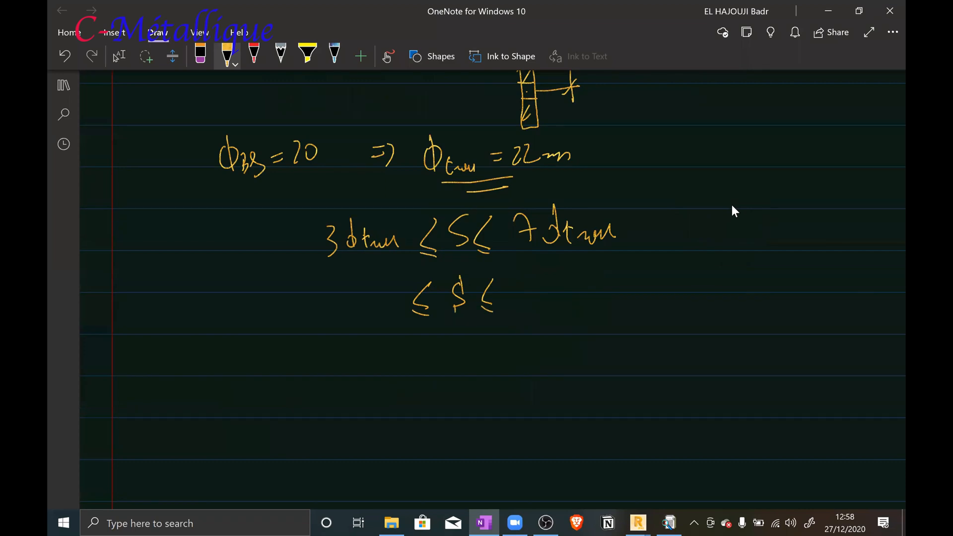
pyautogui.moveTo(349, 276)
pyautogui.mouseDown()
pyautogui.moveTo(342, 301)
pyautogui.moveTo(361, 300)
pyautogui.mouseUp()
pyautogui.moveTo(534, 295); pyautogui.dragTo(566, 293)
pyautogui.moveTo(565, 268)
pyautogui.mouseDown()
pyautogui.moveTo(579, 266)
pyautogui.moveTo(602, 297)
pyautogui.moveTo(659, 277)
pyautogui.mouseUp()
pyautogui.click(611, 287)
pyautogui.moveTo(381, 305); pyautogui.dragTo(403, 300)
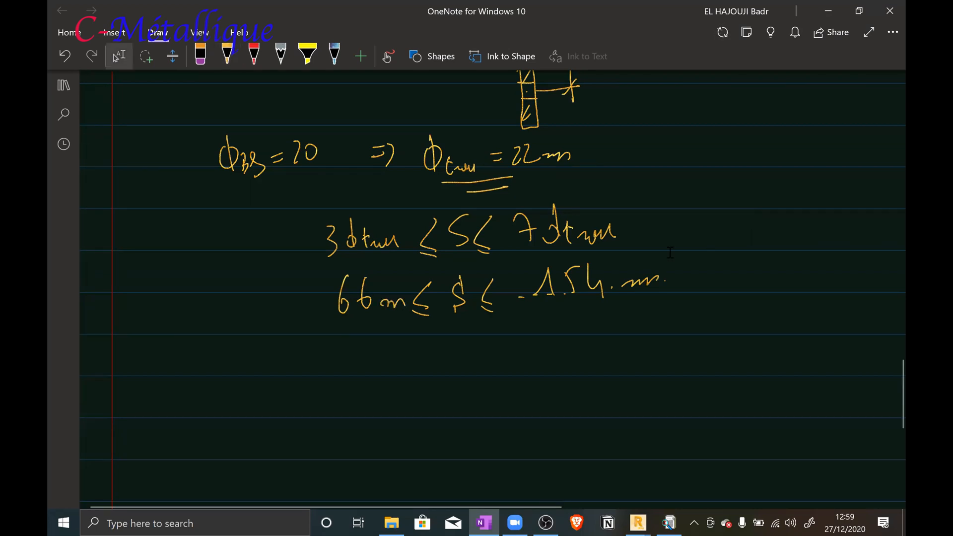
# Label the end-plate sketch's horizontal bolt spacing 84 and draw extension ticks at its bolt rows
pyautogui.scroll(2, 613, 285)
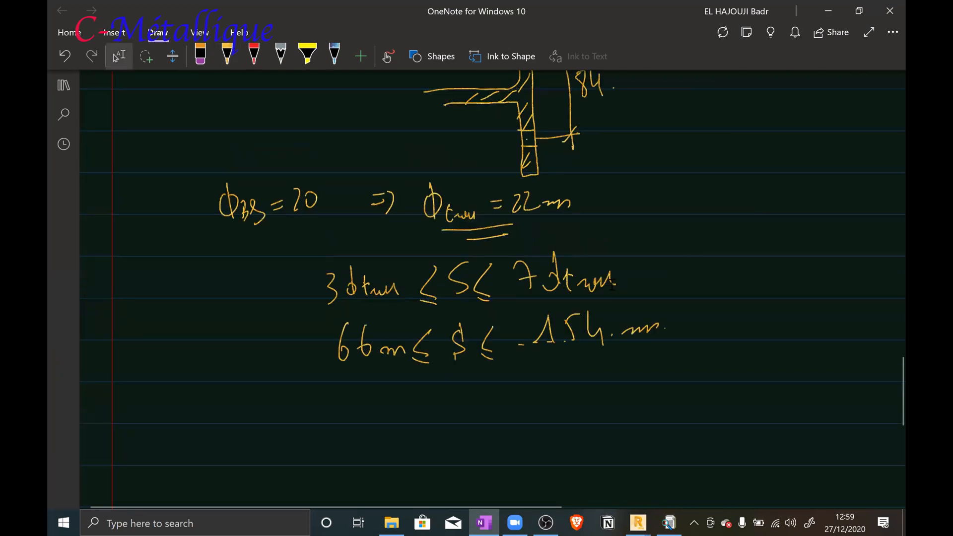
pyautogui.scroll(4, 613, 282)
pyautogui.scroll(-5, 614, 282)
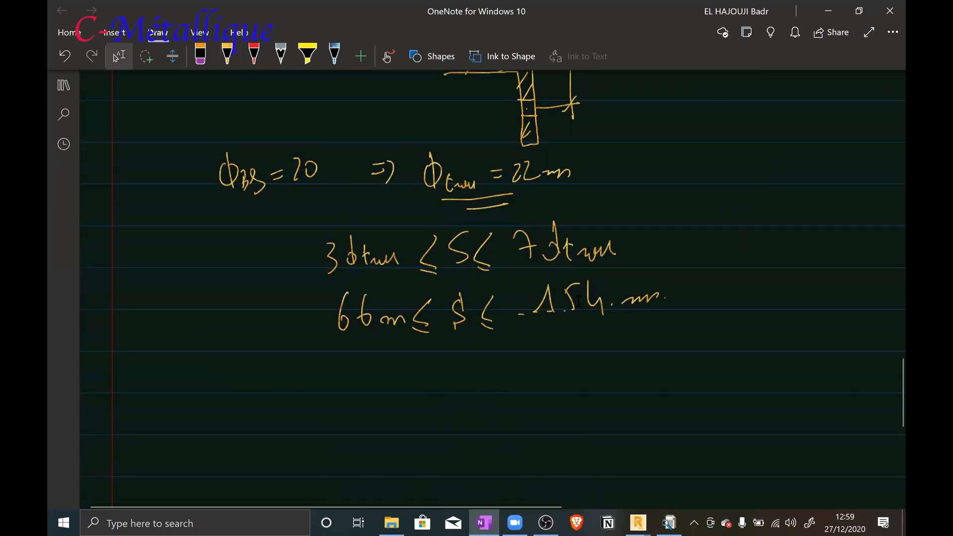
pyautogui.scroll(4, 579, 301)
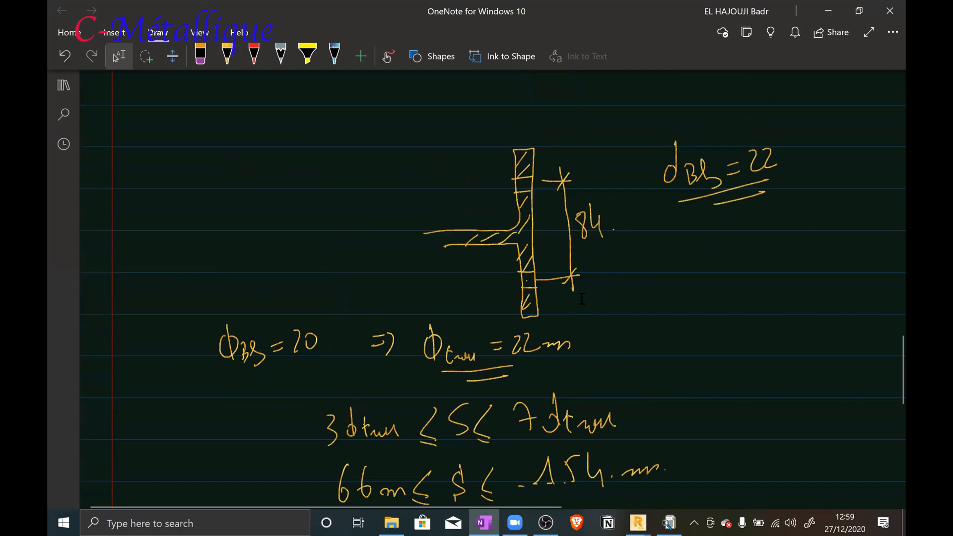
pyautogui.scroll(10, 582, 298)
pyautogui.scroll(1, 582, 300)
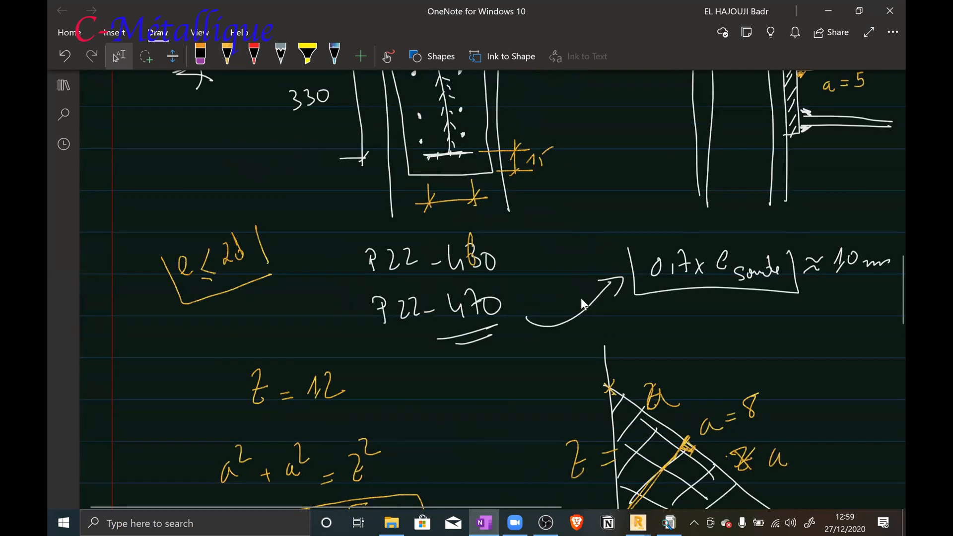
pyautogui.scroll(4, 581, 303)
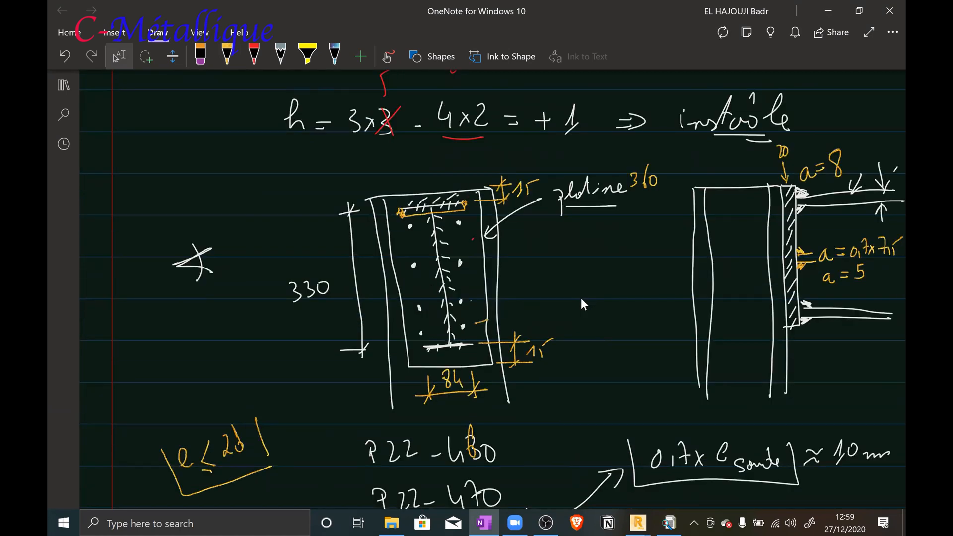
pyautogui.scroll(-1, 581, 298)
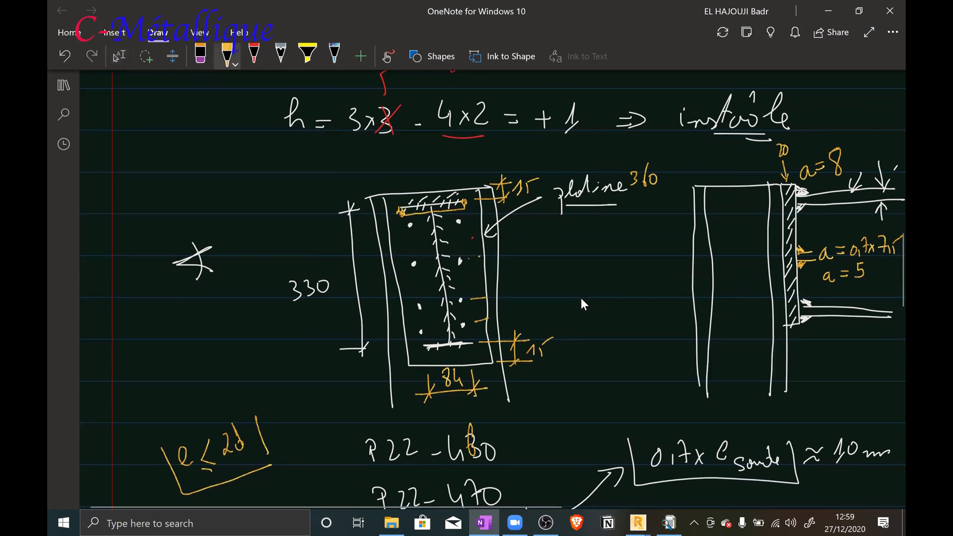
pyautogui.moveTo(468, 259); pyautogui.dragTo(486, 257)
pyautogui.moveTo(468, 219); pyautogui.dragTo(482, 217)
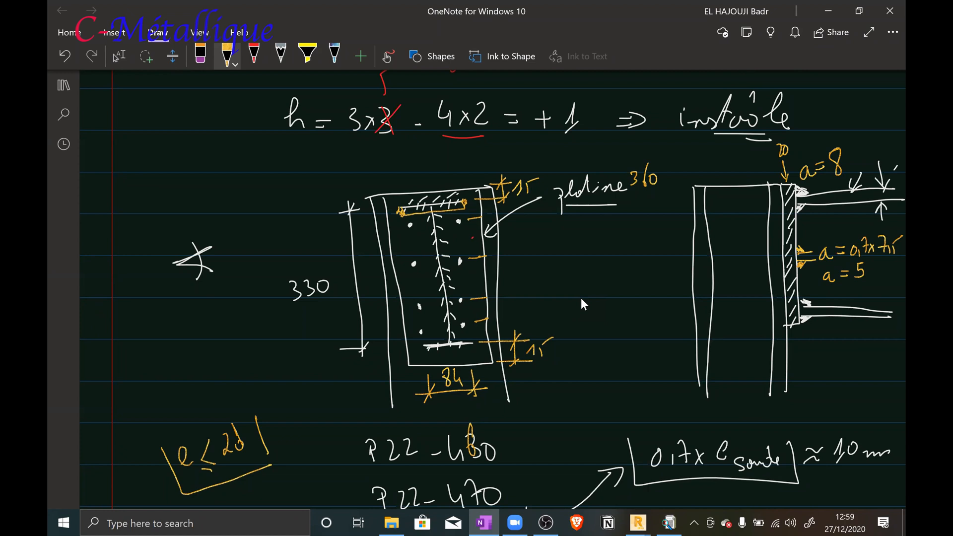
# Begin the calculation 360-30 beside the end-plate sketch and draw a vertical dimension line between the outer bolt rows
pyautogui.moveTo(96, 320)
pyautogui.mouseDown()
pyautogui.moveTo(98, 338)
pyautogui.moveTo(128, 321)
pyautogui.mouseUp()
pyautogui.moveTo(150, 318)
pyautogui.mouseDown()
pyautogui.moveTo(159, 318)
pyautogui.moveTo(150, 337)
pyautogui.moveTo(167, 319)
pyautogui.mouseUp()
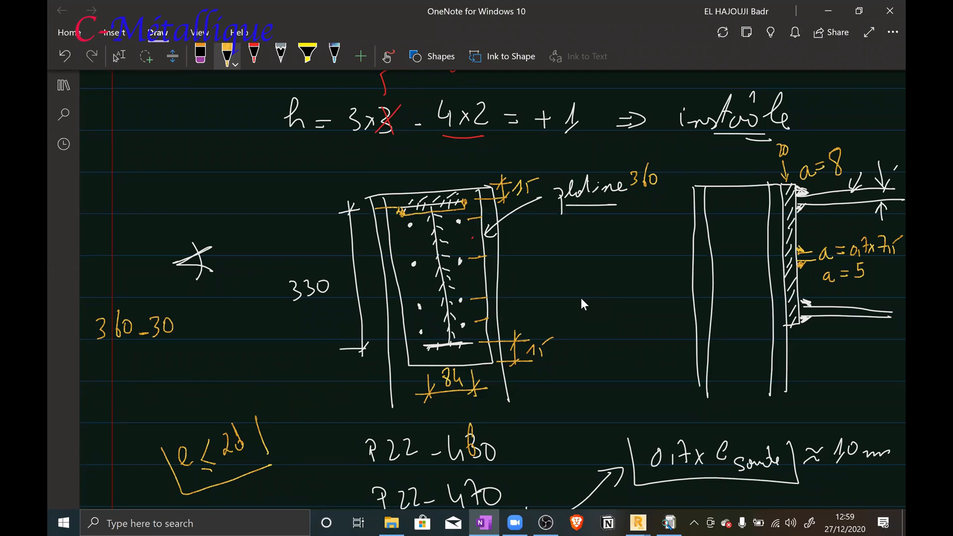
pyautogui.moveTo(402, 364); pyautogui.dragTo(354, 367)
pyautogui.moveTo(336, 194)
pyautogui.mouseDown()
pyautogui.moveTo(366, 195)
pyautogui.moveTo(346, 207)
pyautogui.mouseUp()
pyautogui.moveTo(463, 220); pyautogui.dragTo(485, 218)
pyautogui.moveTo(488, 317); pyautogui.dragTo(527, 316)
pyautogui.moveTo(482, 220); pyautogui.dragTo(544, 216)
pyautogui.moveTo(530, 213)
pyautogui.mouseDown()
pyautogui.moveTo(534, 317)
pyautogui.moveTo(543, 309)
pyautogui.mouseUp()
pyautogui.moveTo(523, 226); pyautogui.dragTo(532, 212)
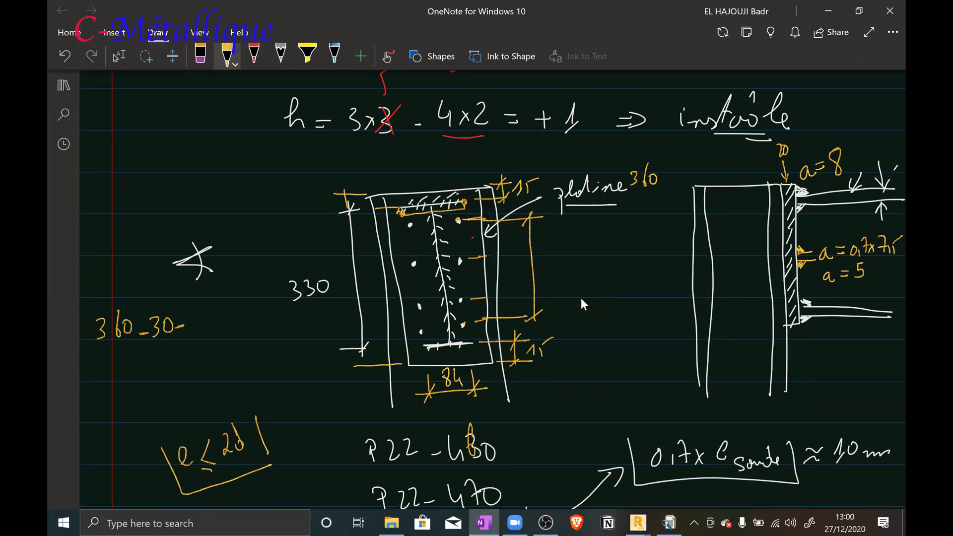
# Extend the calculation with -2x11.5-2x30 and add an equals sign below
pyautogui.moveTo(189, 314); pyautogui.dragTo(205, 327)
pyautogui.moveTo(204, 318)
pyautogui.mouseDown()
pyautogui.moveTo(199, 327)
pyautogui.moveTo(224, 321)
pyautogui.mouseUp()
pyautogui.moveTo(233, 301); pyautogui.dragTo(228, 320)
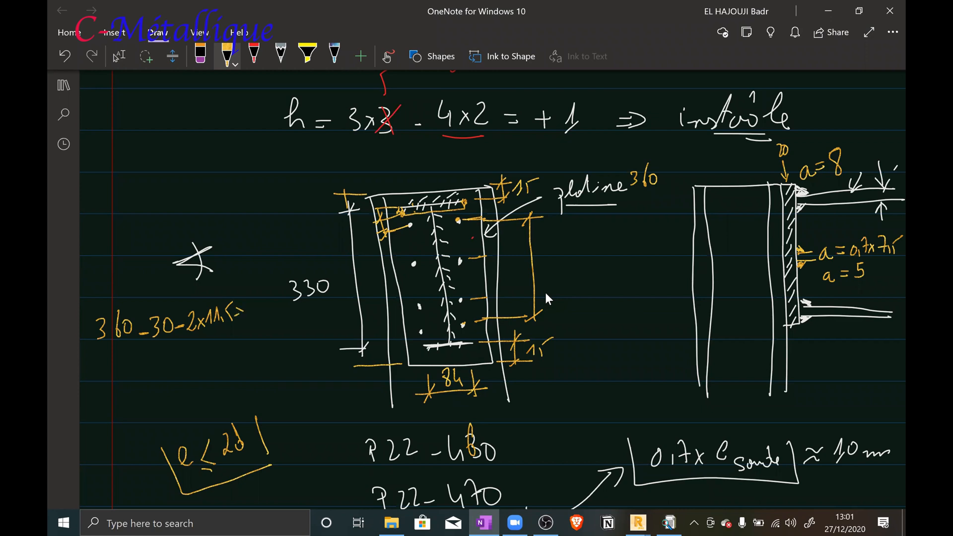
pyautogui.moveTo(237, 297); pyautogui.dragTo(255, 306)
pyautogui.moveTo(267, 289)
pyautogui.mouseDown()
pyautogui.moveTo(276, 292)
pyautogui.moveTo(266, 288)
pyautogui.mouseUp()
pyautogui.moveTo(128, 381); pyautogui.dragTo(145, 381)
pyautogui.moveTo(126, 372); pyautogui.dragTo(137, 373)
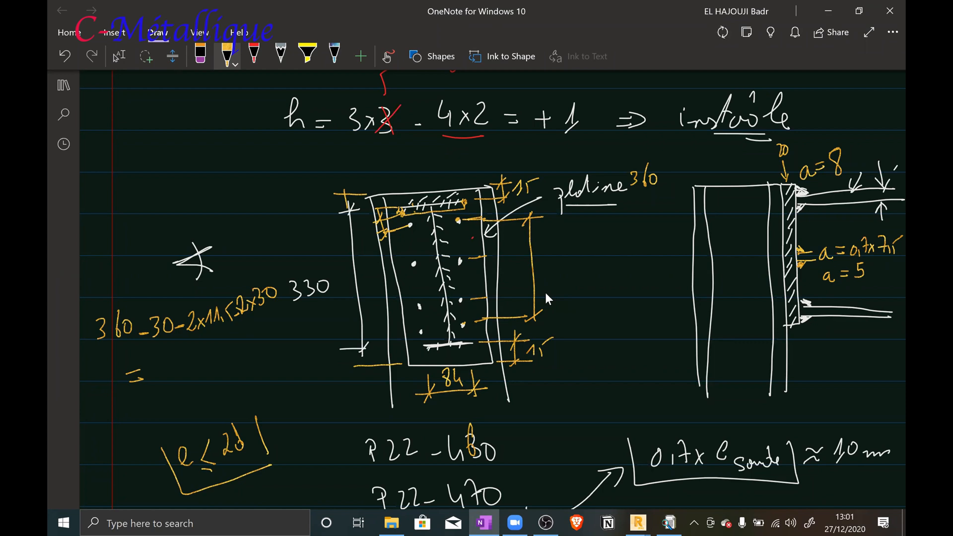
# Write the result 247 and label the vertical dimension between the outer bolt rows 245
pyautogui.moveTo(166, 353); pyautogui.dragTo(175, 374)
pyautogui.moveTo(184, 355)
pyautogui.mouseDown()
pyautogui.moveTo(190, 366)
pyautogui.moveTo(201, 342)
pyautogui.moveTo(198, 361)
pyautogui.mouseUp()
pyautogui.moveTo(541, 246)
pyautogui.mouseDown()
pyautogui.moveTo(549, 261)
pyautogui.moveTo(558, 253)
pyautogui.mouseUp()
pyautogui.moveTo(559, 252); pyautogui.dragTo(569, 259)
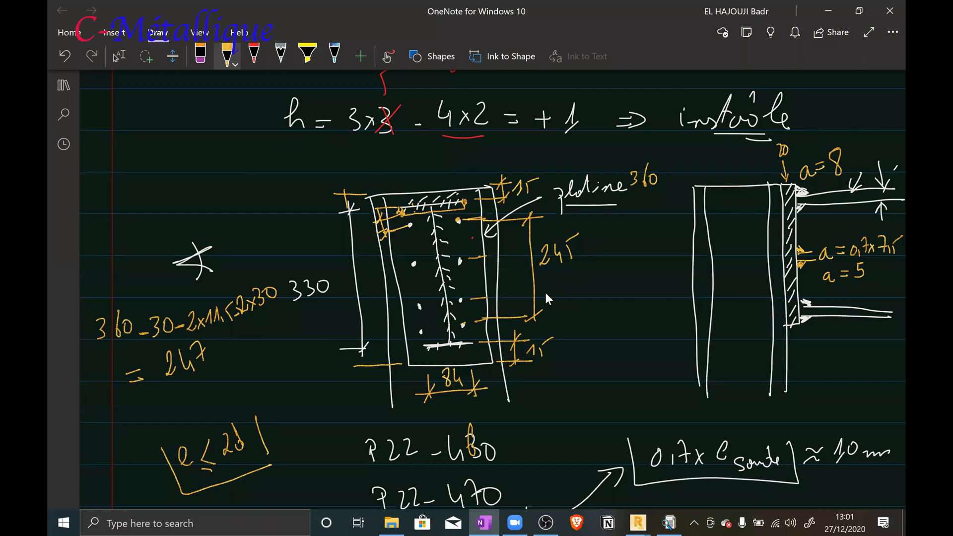
# Change the vertical dimension to 240, note its division by 3 as 80, and mark the bolts in one column
pyautogui.moveTo(571, 238)
pyautogui.mouseDown()
pyautogui.moveTo(576, 255)
pyautogui.moveTo(573, 234)
pyautogui.moveTo(583, 246)
pyautogui.moveTo(571, 237)
pyautogui.moveTo(575, 254)
pyautogui.mouseUp()
pyautogui.moveTo(602, 226)
pyautogui.mouseDown()
pyautogui.moveTo(608, 274)
pyautogui.moveTo(627, 229)
pyautogui.moveTo(610, 231)
pyautogui.moveTo(625, 214)
pyautogui.moveTo(613, 251)
pyautogui.moveTo(624, 252)
pyautogui.mouseUp()
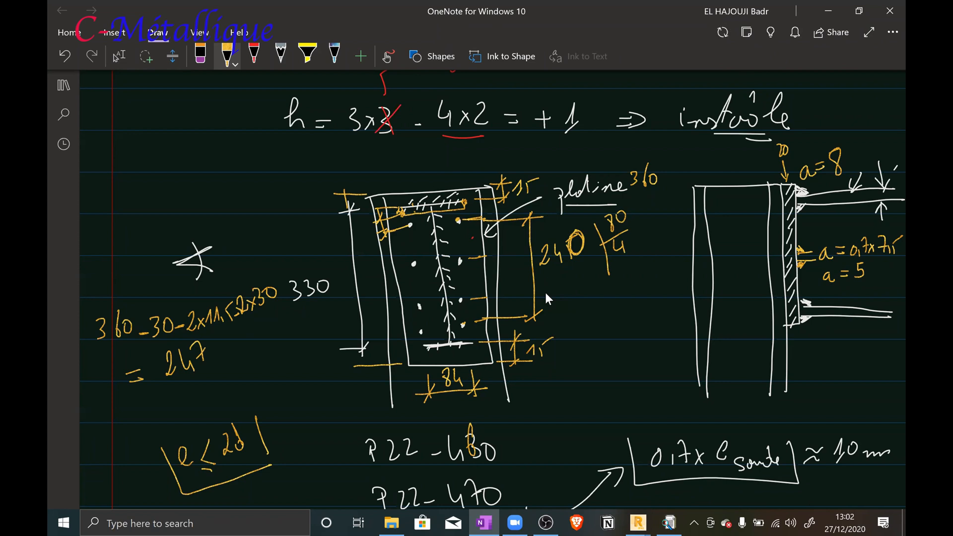
pyautogui.moveTo(620, 237); pyautogui.dragTo(617, 258)
pyautogui.moveTo(461, 251); pyautogui.dragTo(462, 323)
# Switch back to the column-beam connection definition dialog in Robot
pyautogui.moveTo(638, 522)
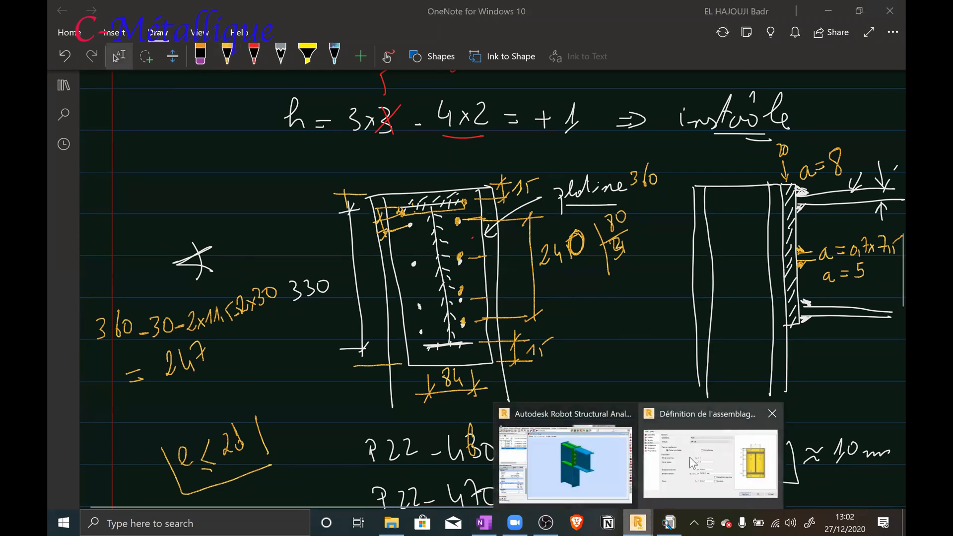
pyautogui.click(709, 462)
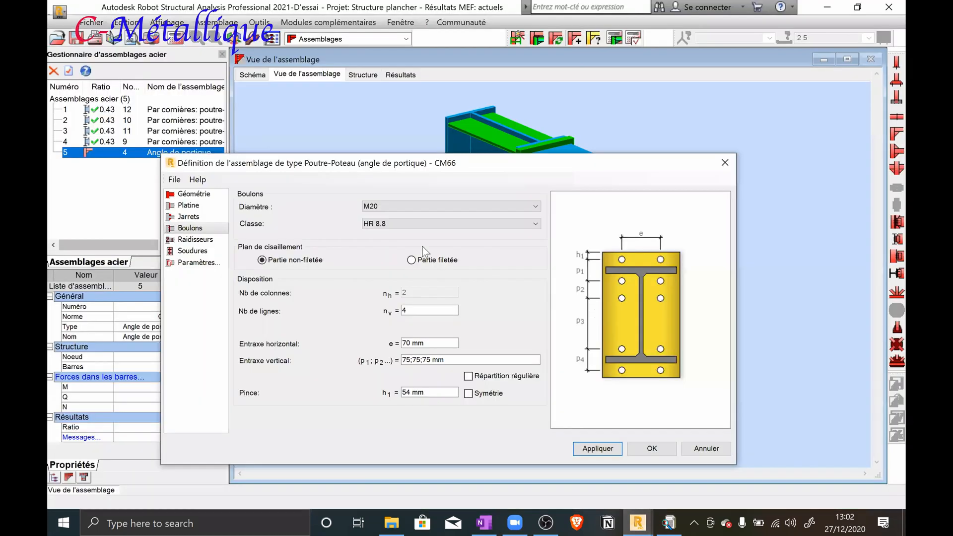
# Set the bolts' horizontal spacing to 84 mm and their three vertical spacings to 80, 80 and 80 mm
pyautogui.click(413, 310)
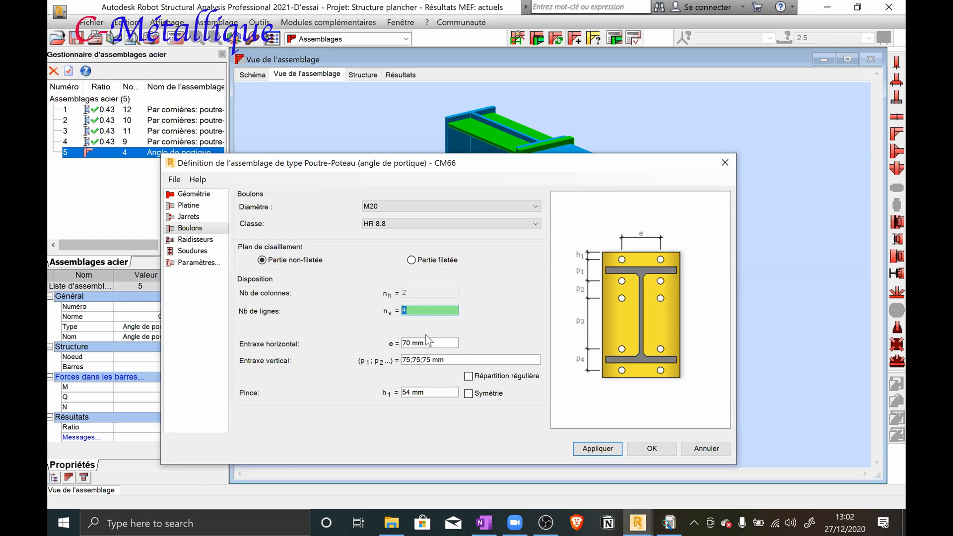
pyautogui.click(427, 342)
pyautogui.click(428, 343)
pyautogui.moveTo(428, 345); pyautogui.dragTo(395, 340)
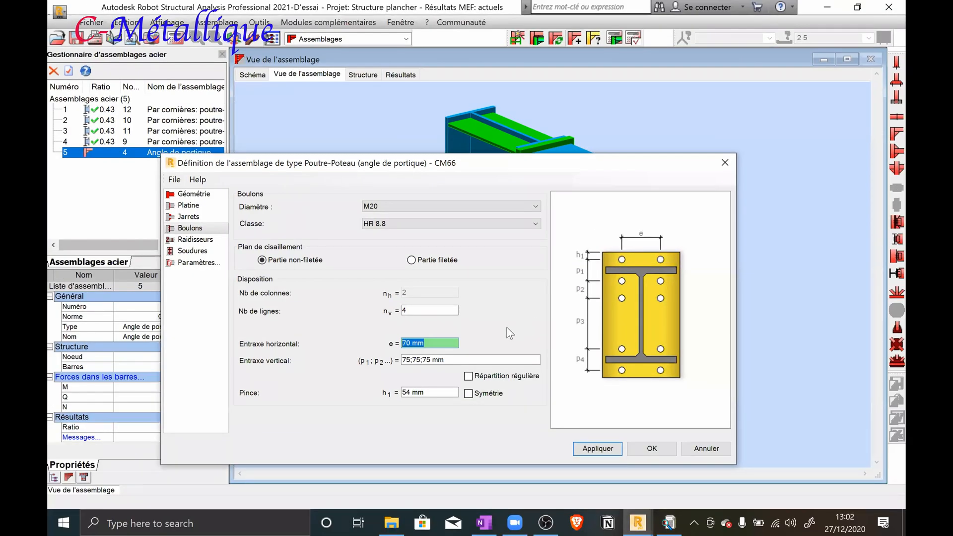
pyautogui.write('84')
pyautogui.press('Tab')
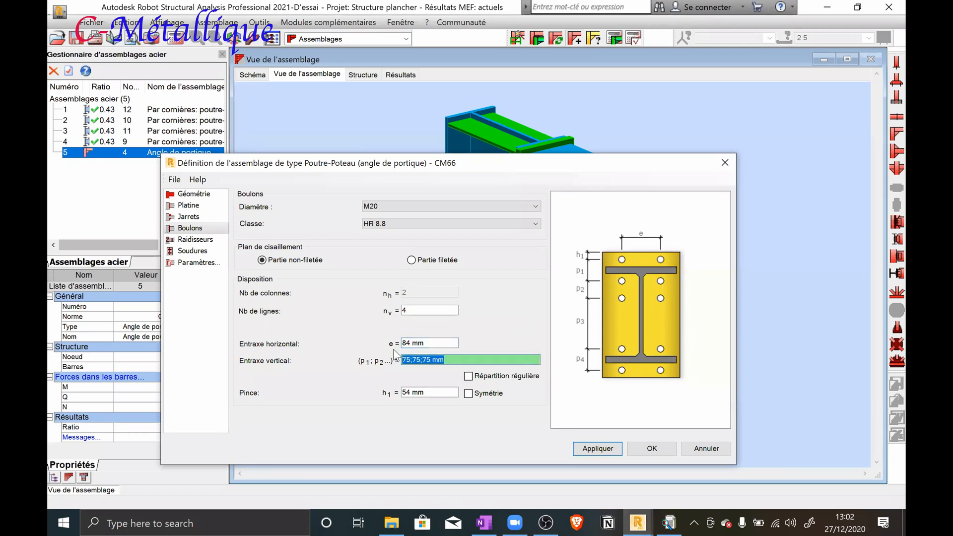
pyautogui.write('80 80 80')
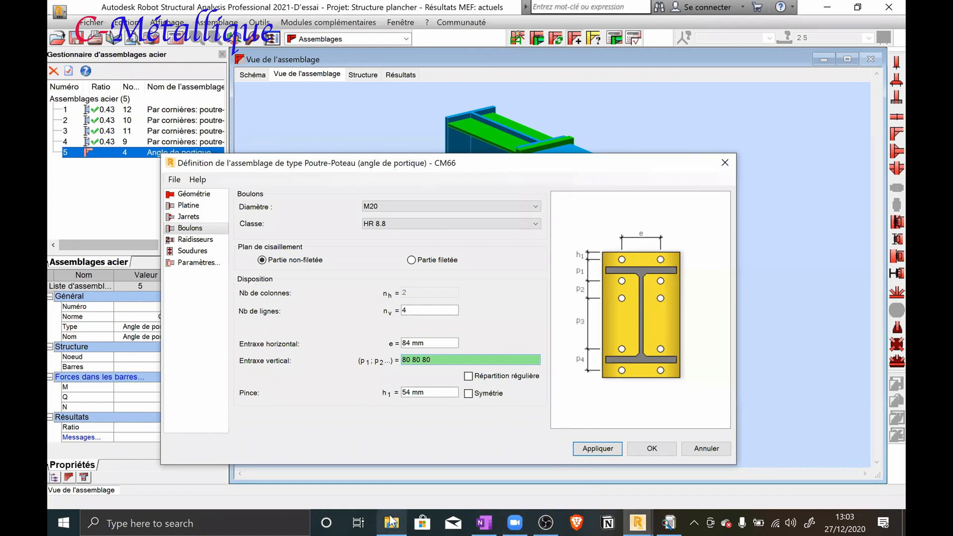
# Switch to the OneNote sketch and add an overall height dimension for the end plate, labelled 360
pyautogui.click(483, 521)
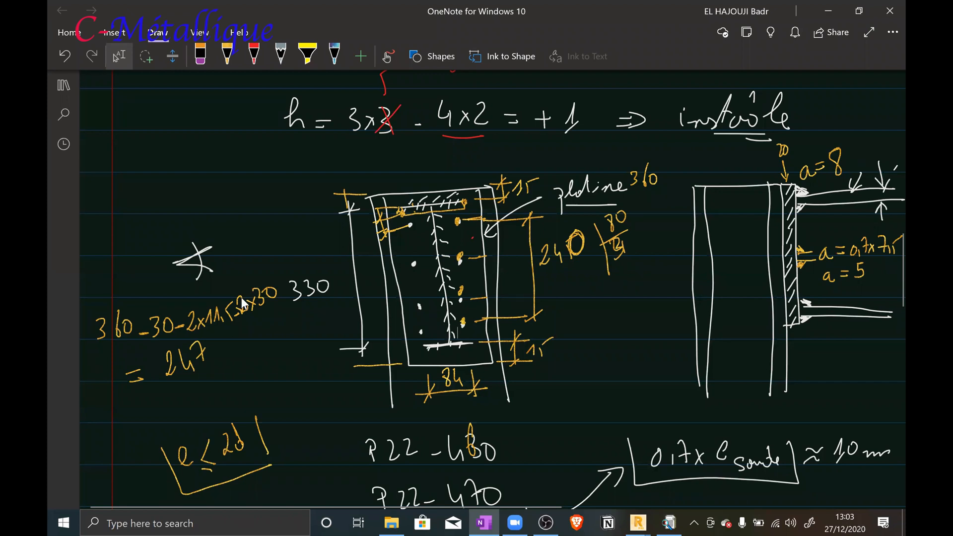
pyautogui.moveTo(565, 364); pyautogui.dragTo(606, 360)
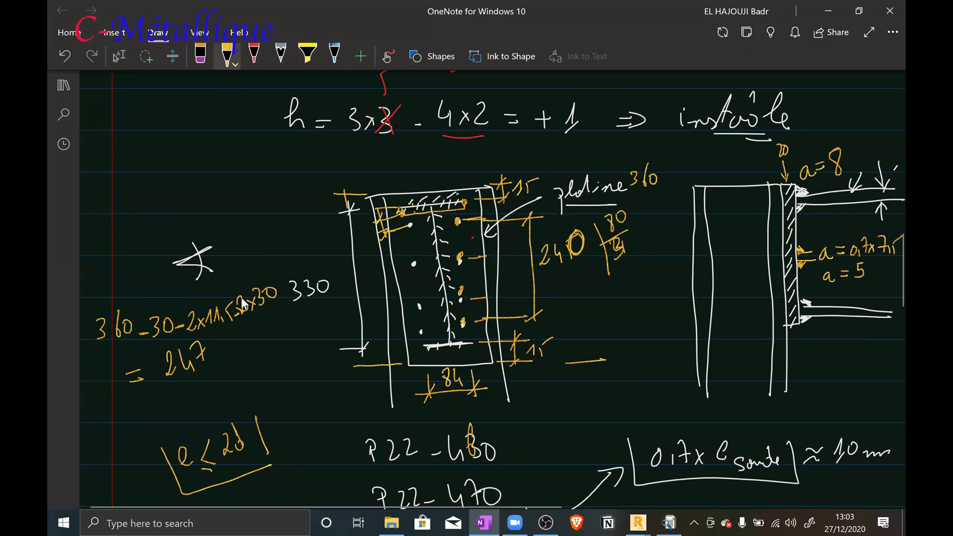
pyautogui.moveTo(584, 160)
pyautogui.mouseDown()
pyautogui.moveTo(595, 358)
pyautogui.moveTo(590, 159)
pyautogui.mouseUp()
pyautogui.moveTo(610, 281); pyautogui.dragTo(611, 303)
pyautogui.moveTo(630, 278); pyautogui.dragTo(627, 293)
pyautogui.moveTo(646, 285)
pyautogui.mouseDown()
pyautogui.moveTo(642, 293)
pyautogui.moveTo(646, 284)
pyautogui.mouseUp()
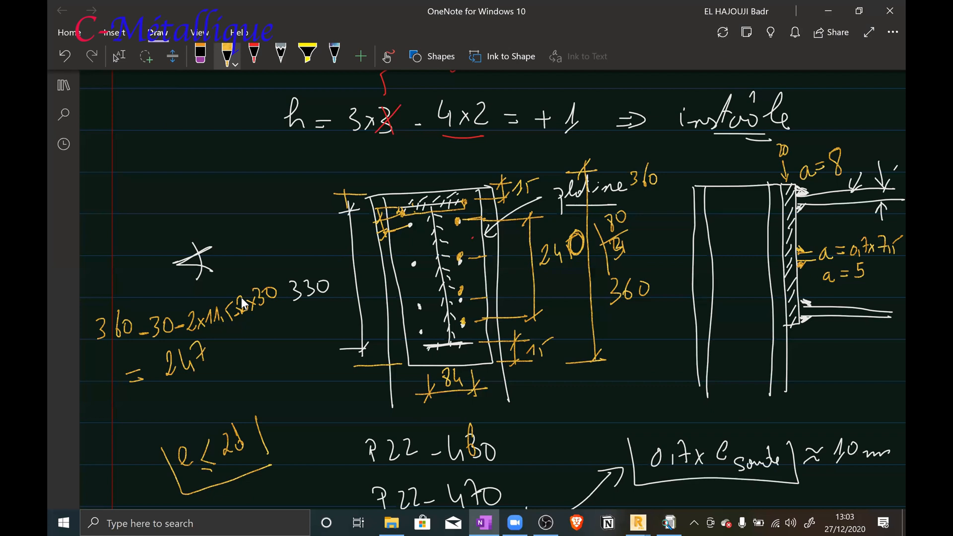
# Write the edge distance calculation above the other notes: 360 minus 240 equals 120, divided by 2 gives 60
pyautogui.moveTo(132, 107)
pyautogui.mouseDown()
pyautogui.moveTo(133, 135)
pyautogui.moveTo(157, 114)
pyautogui.mouseUp()
pyautogui.moveTo(133, 145); pyautogui.dragTo(147, 155)
pyautogui.moveTo(149, 150); pyautogui.dragTo(165, 140)
pyautogui.moveTo(124, 176); pyautogui.dragTo(191, 144)
pyautogui.moveTo(148, 172)
pyautogui.mouseDown()
pyautogui.moveTo(142, 188)
pyautogui.moveTo(163, 172)
pyautogui.moveTo(195, 192)
pyautogui.moveTo(202, 160)
pyautogui.moveTo(202, 180)
pyautogui.moveTo(211, 171)
pyautogui.mouseUp()
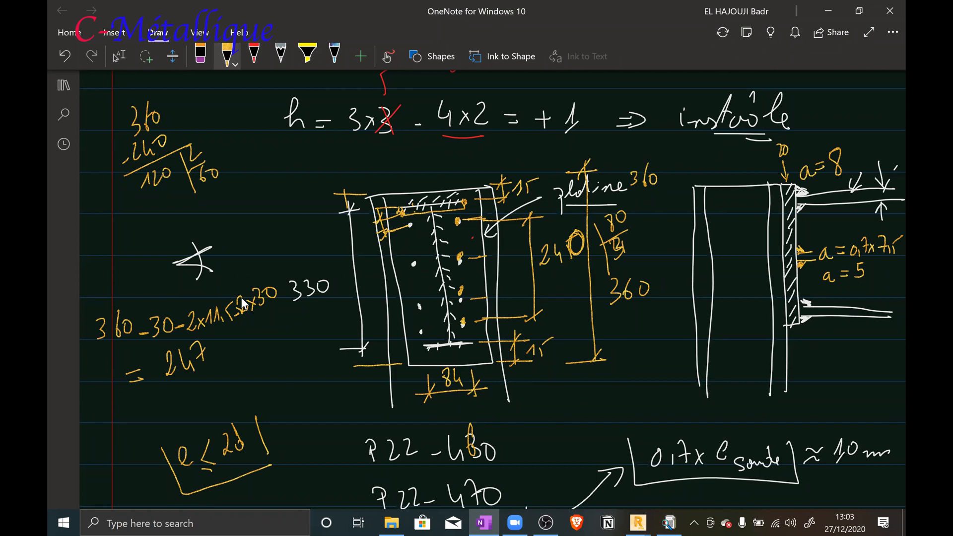
# Switch back to Robot, set the bolts' edge distance h1 to 60 mm and apply it
pyautogui.click(119, 56)
pyautogui.click(638, 523)
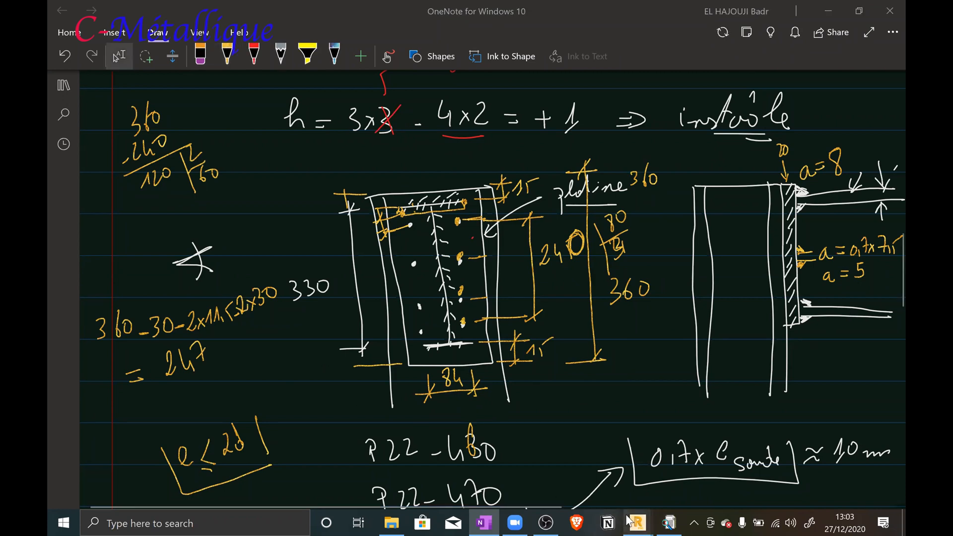
pyautogui.click(693, 465)
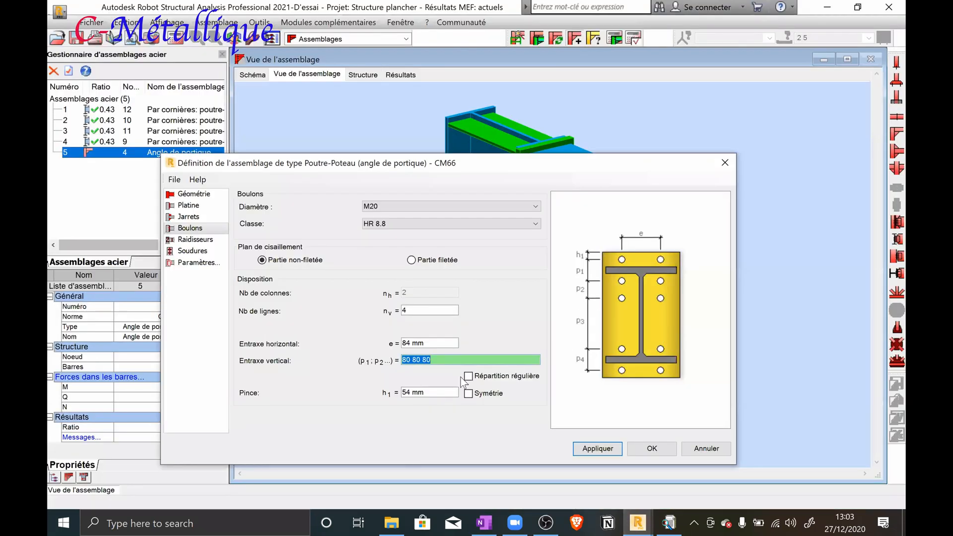
pyautogui.click(436, 392)
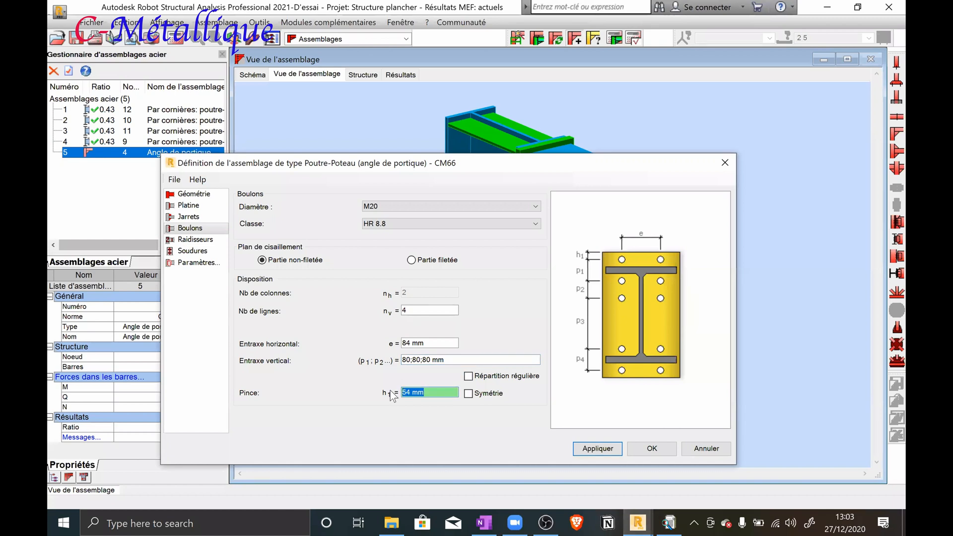
pyautogui.write('60')
pyautogui.click(598, 449)
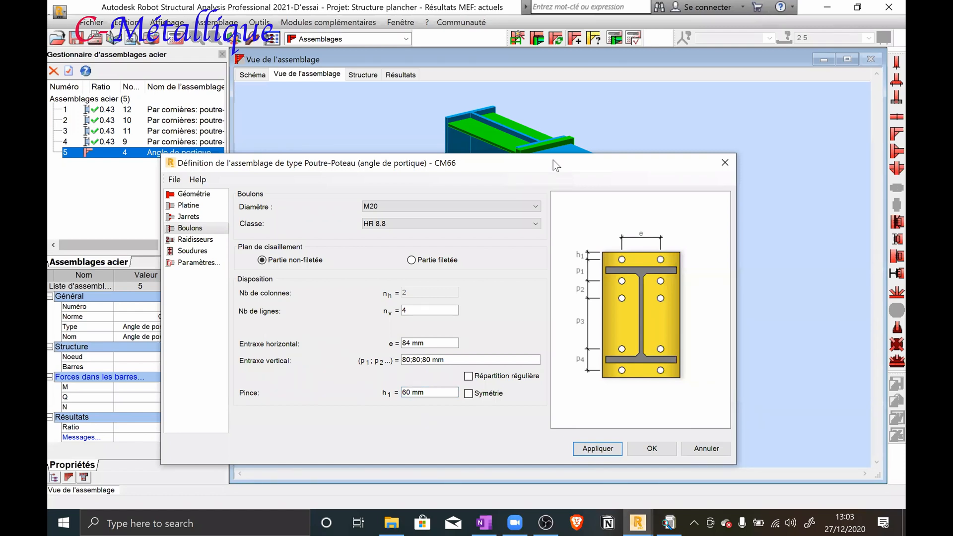
# Set the beam welds to 8 mm for the flange and 5 mm for the web, and confirm the connection definition
pyautogui.moveTo(553, 160); pyautogui.dragTo(608, 312)
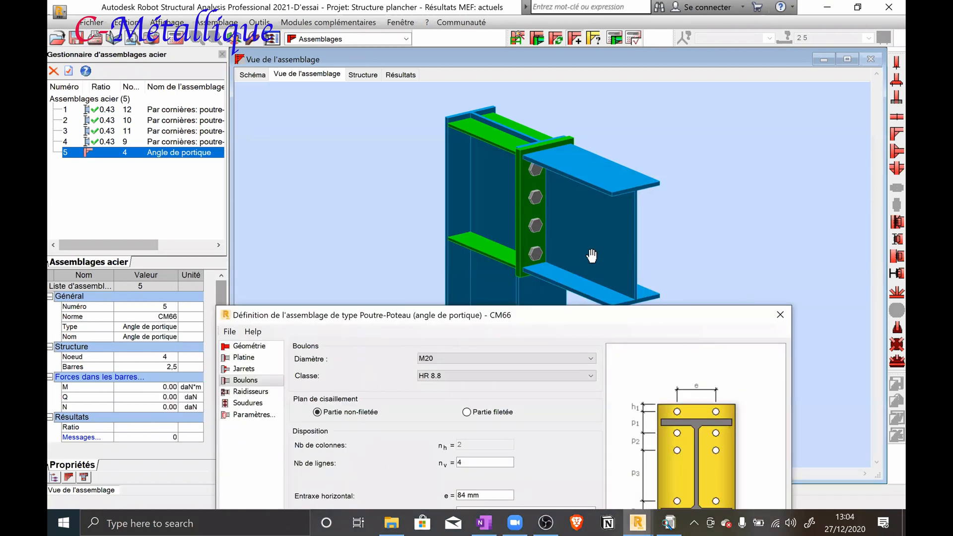
pyautogui.moveTo(591, 256)
pyautogui.keyDown('shift'); pyautogui.mouseDown(button='middle')
pyautogui.moveTo(564, 233)
pyautogui.moveTo(602, 248)
pyautogui.mouseUp(button='middle'); pyautogui.keyUp('shift')
pyautogui.moveTo(602, 248); pyautogui.dragTo(603, 252)
pyautogui.click(332, 315)
pyautogui.moveTo(331, 316); pyautogui.dragTo(333, 217)
pyautogui.click(250, 304)
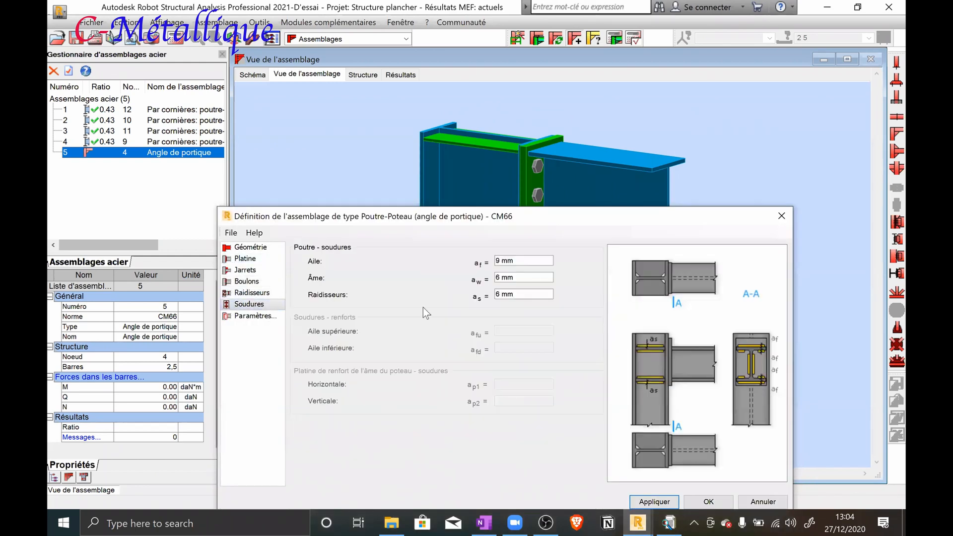
pyautogui.moveTo(521, 261); pyautogui.dragTo(480, 261)
pyautogui.write('8')
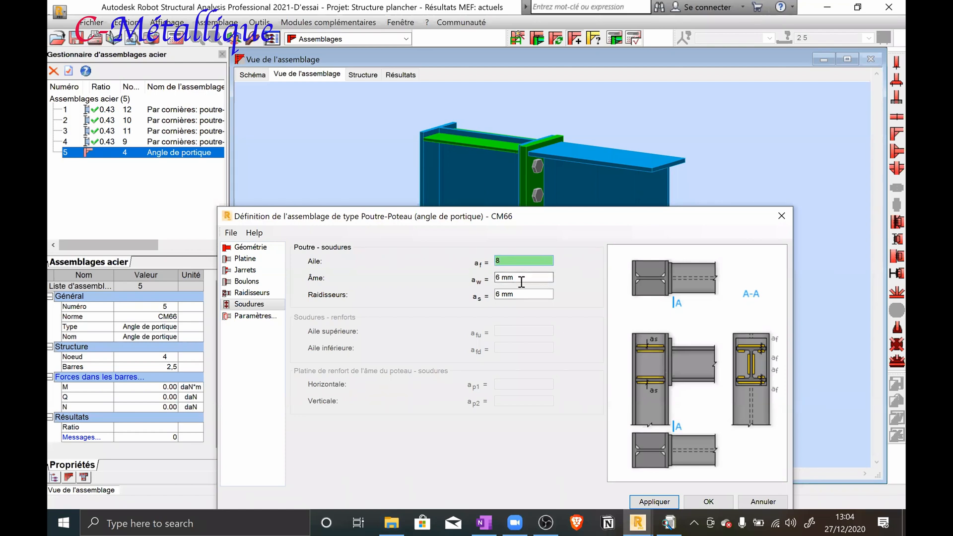
pyautogui.press('Tab')
pyautogui.write('5')
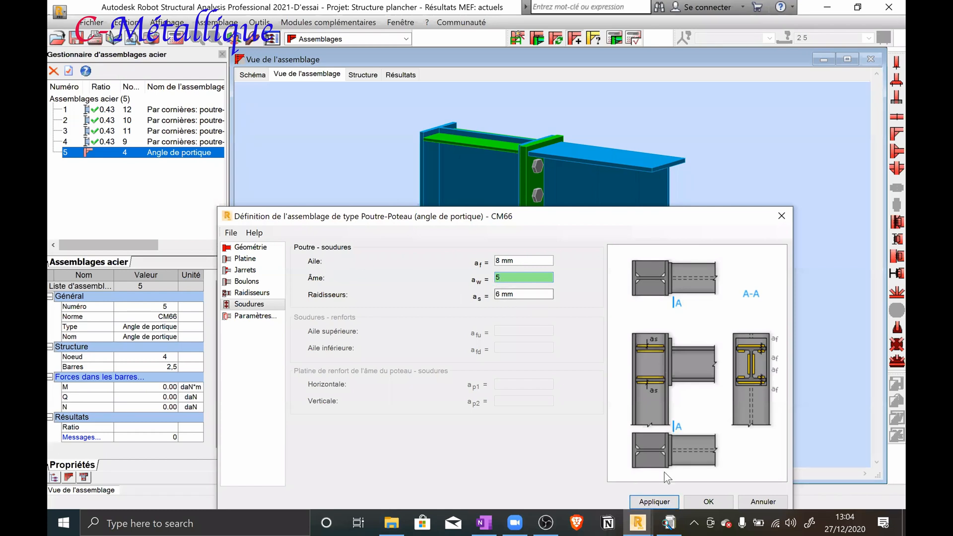
pyautogui.click(655, 503)
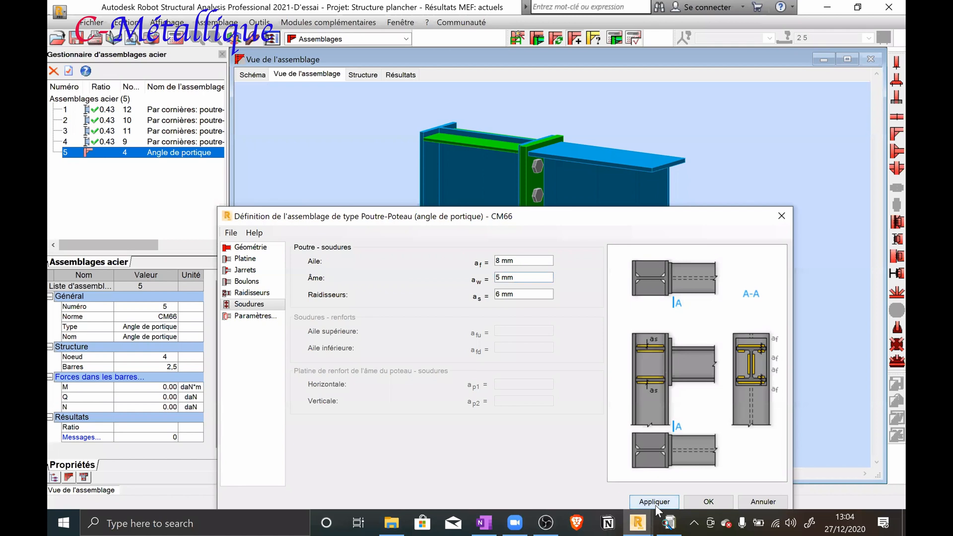
pyautogui.click(701, 504)
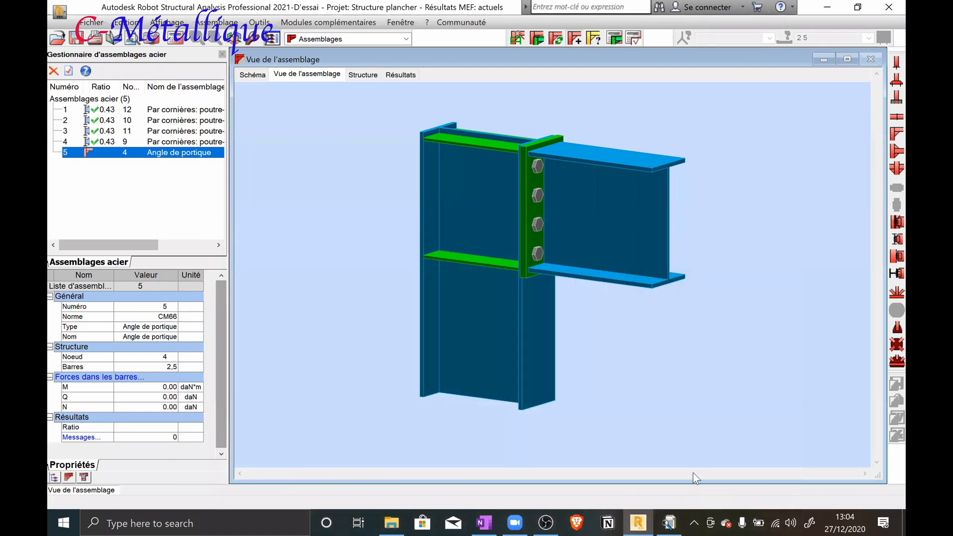
# Run the verification of connection 5 at node 4 for load cases 1A7
pyautogui.keyDown('shift'); pyautogui.moveTo(610, 170); pyautogui.dragTo(575, 192, button='middle'); pyautogui.keyUp('shift')
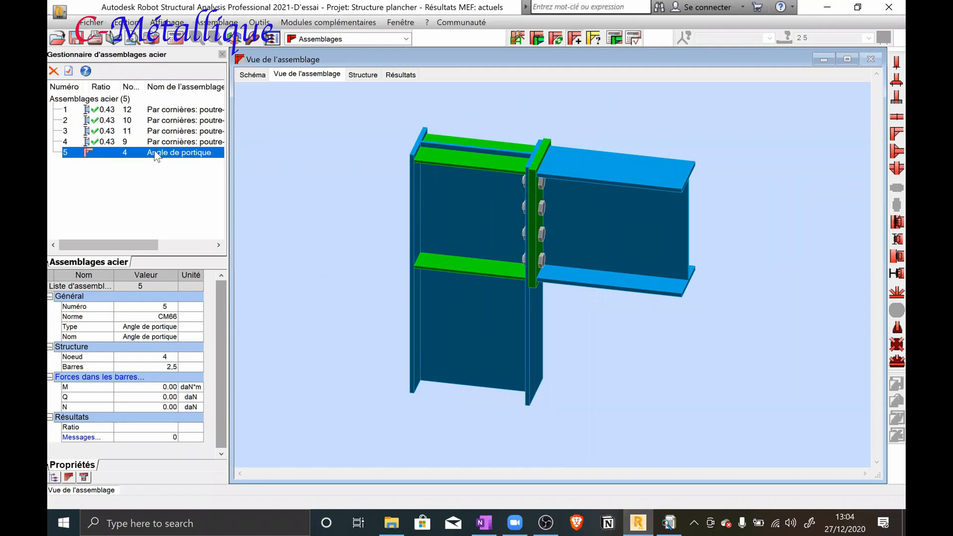
pyautogui.click(615, 40)
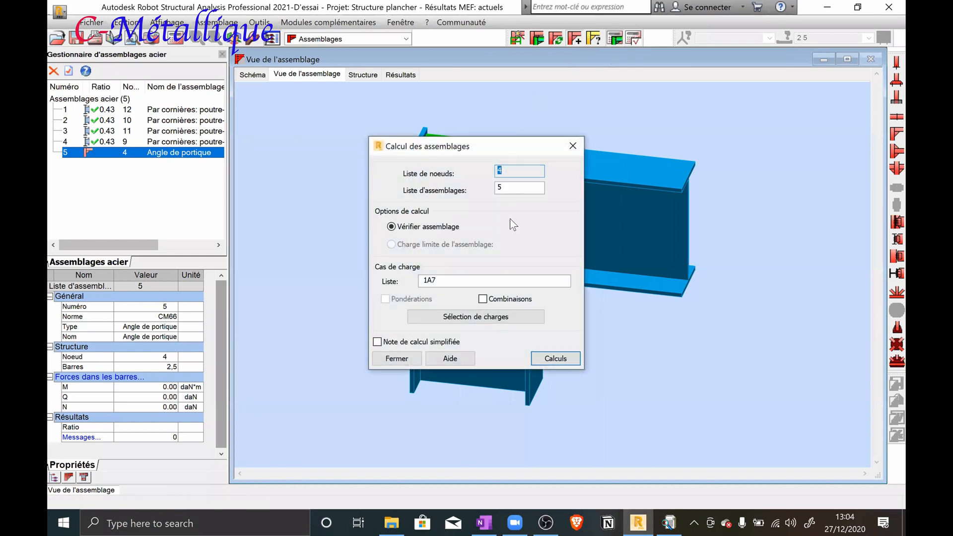
pyautogui.click(546, 358)
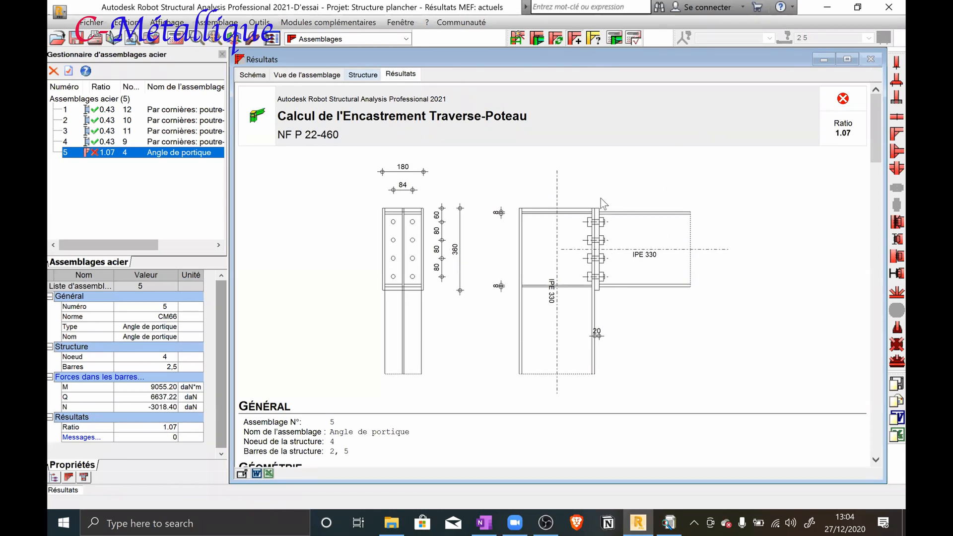
# Examine the frame-corner calculation note, covering the standard used, welds, forces, bolt distances, and the resistance, beam and column checks
pyautogui.scroll(-12, 601, 200)
pyautogui.scroll(-20, 601, 202)
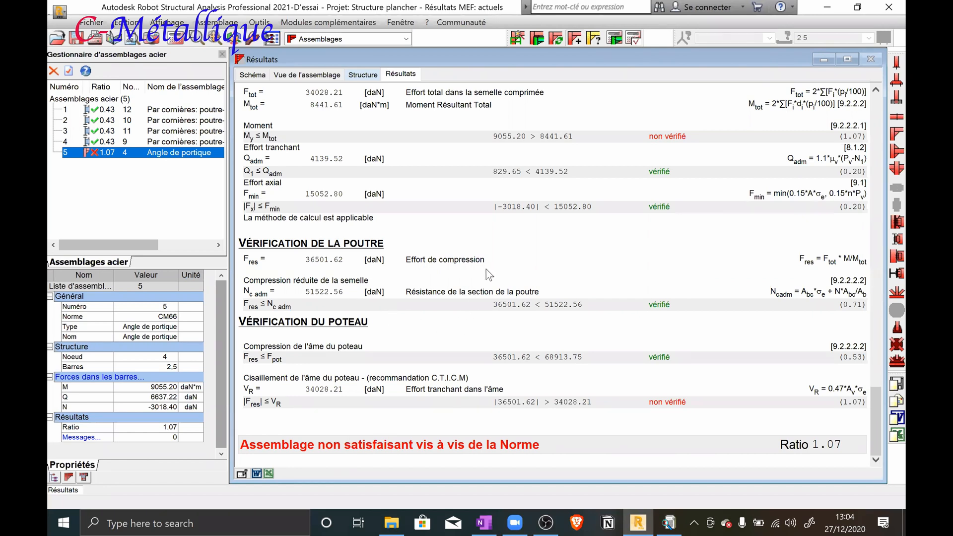
pyautogui.scroll(15, 487, 270)
pyautogui.scroll(12, 487, 270)
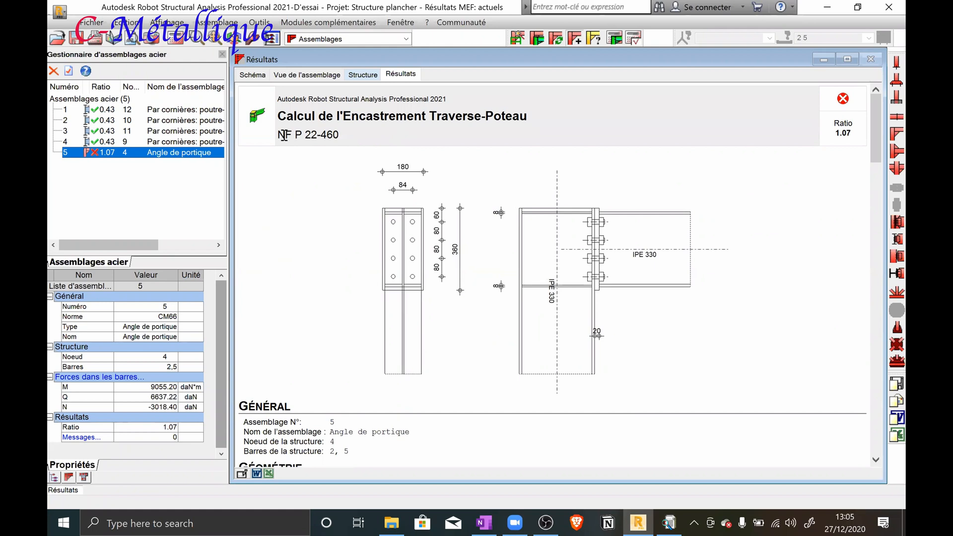
pyautogui.moveTo(281, 136); pyautogui.dragTo(346, 157)
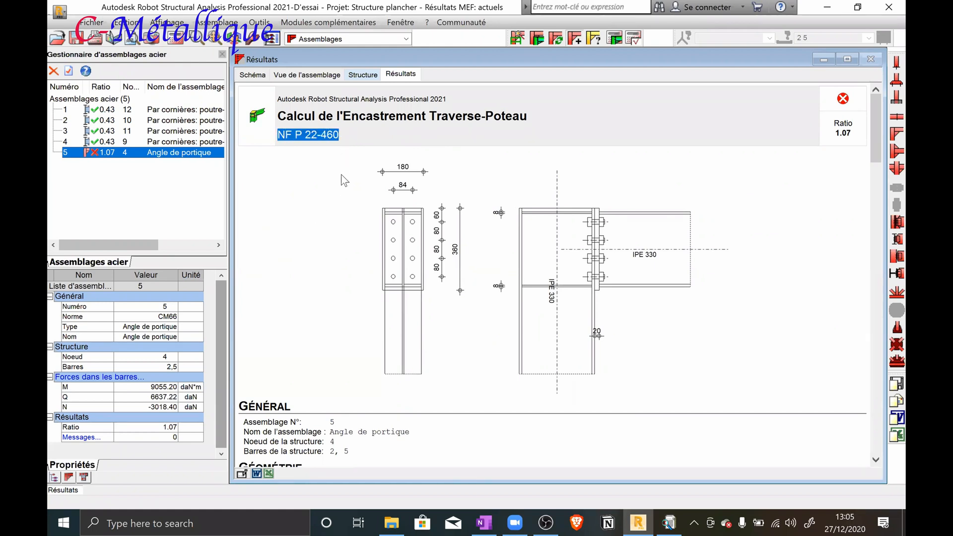
pyautogui.scroll(-5, 341, 172)
pyautogui.scroll(5, 342, 171)
pyautogui.scroll(-10, 343, 170)
pyautogui.scroll(-15, 343, 171)
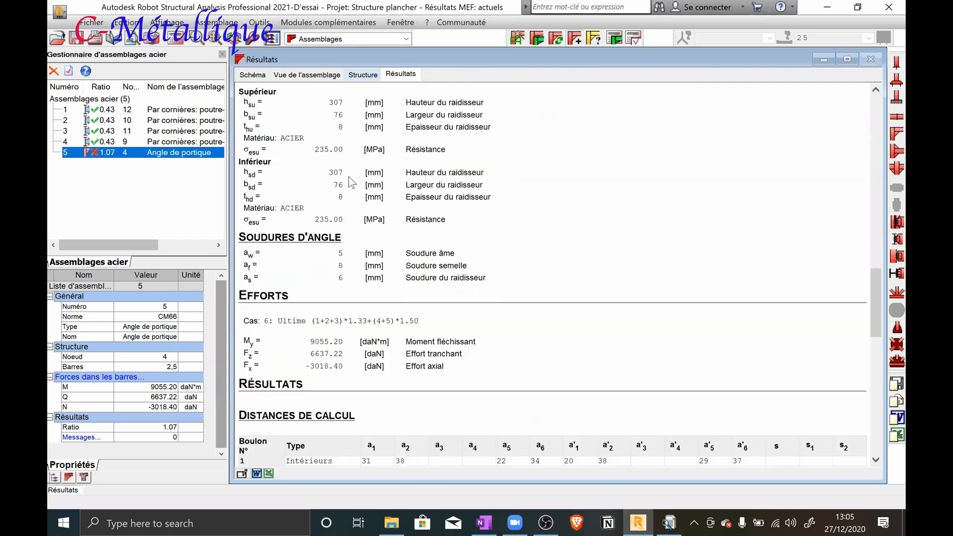
pyautogui.scroll(-6, 348, 177)
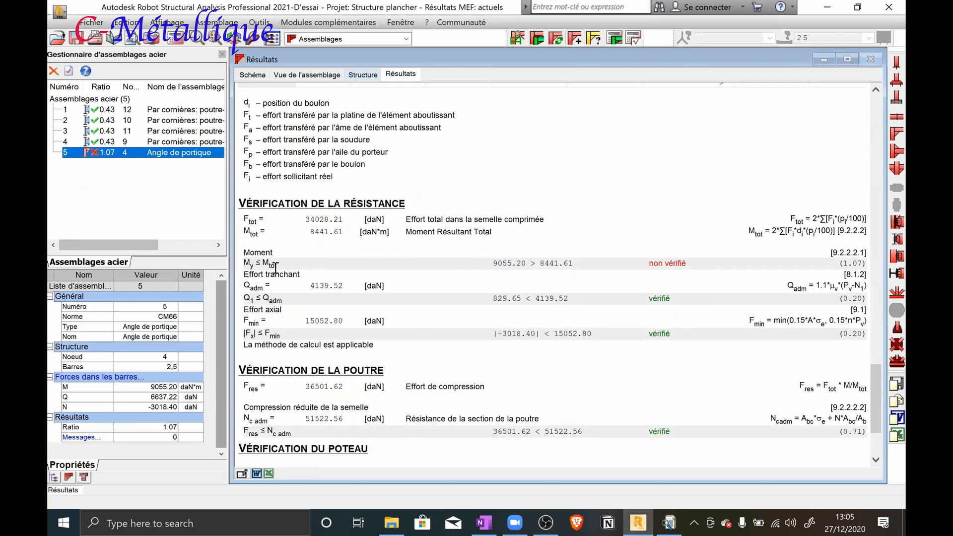
pyautogui.moveTo(276, 265); pyautogui.dragTo(243, 266)
pyautogui.scroll(-3, 525, 271)
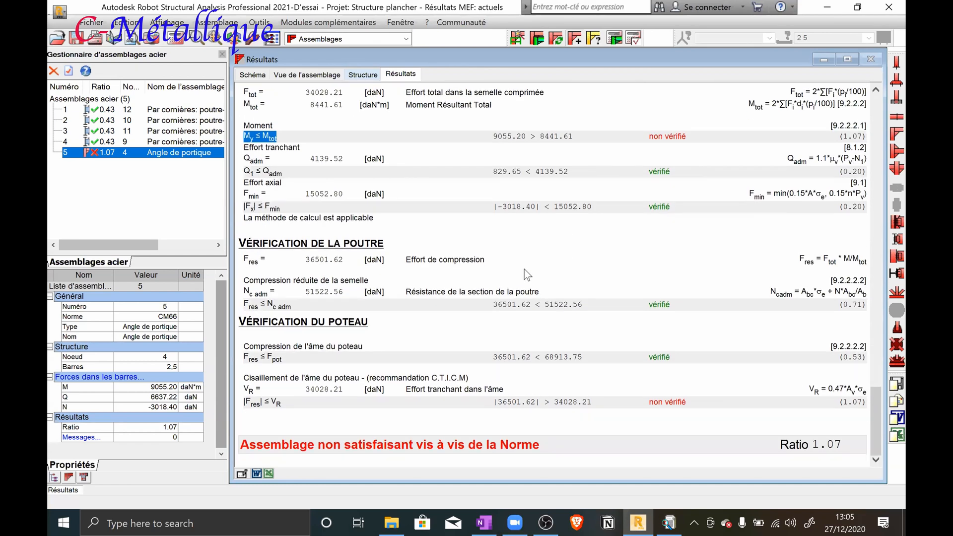
pyautogui.scroll(15, 528, 273)
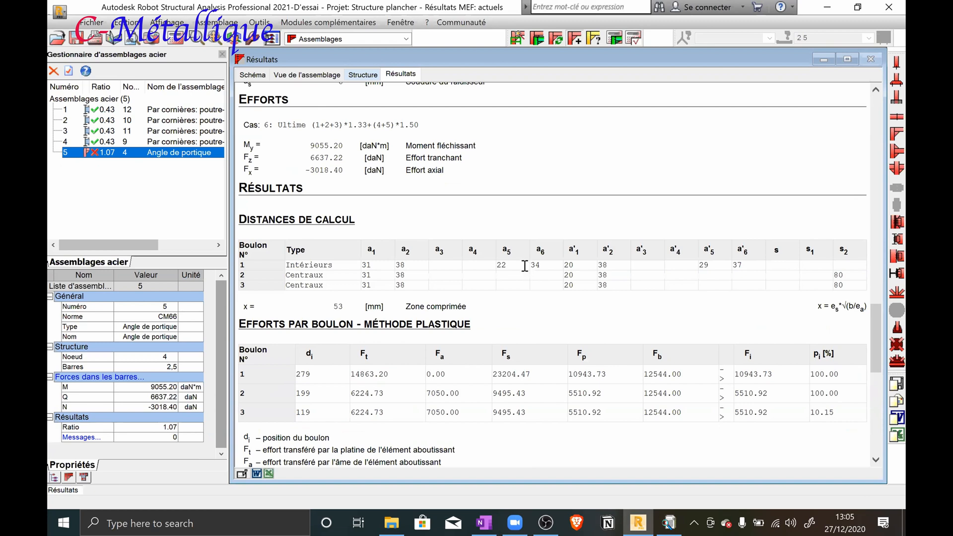
pyautogui.scroll(-8, 525, 268)
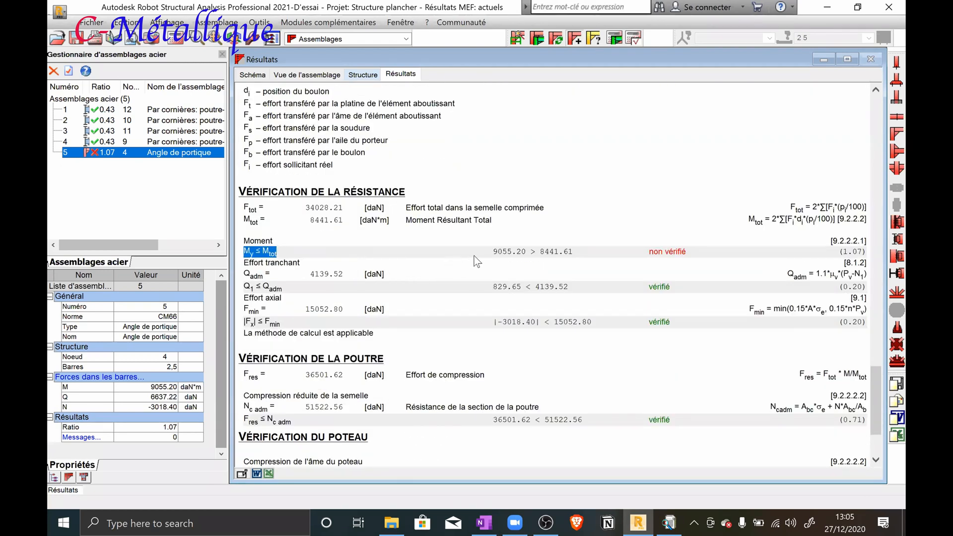
pyautogui.doubleClick(177, 154)
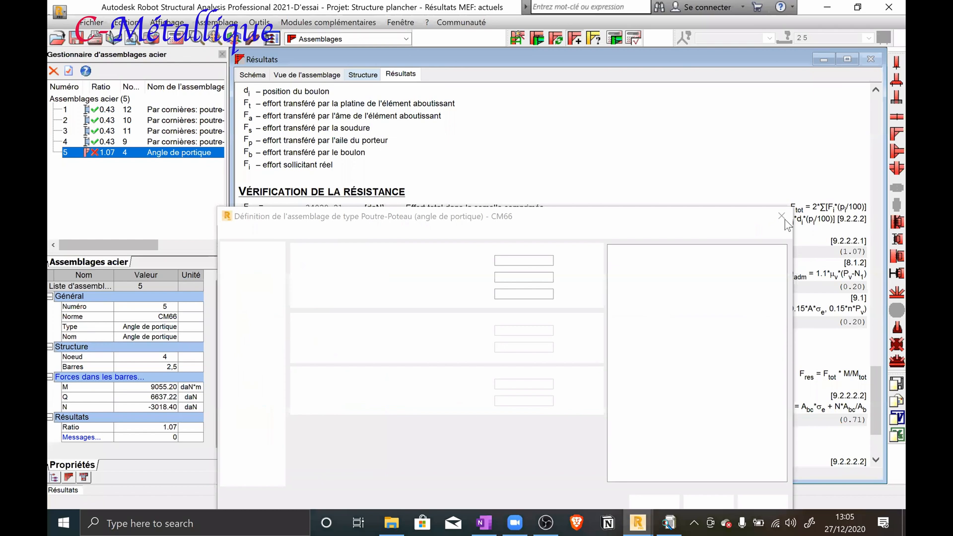
pyautogui.click(782, 217)
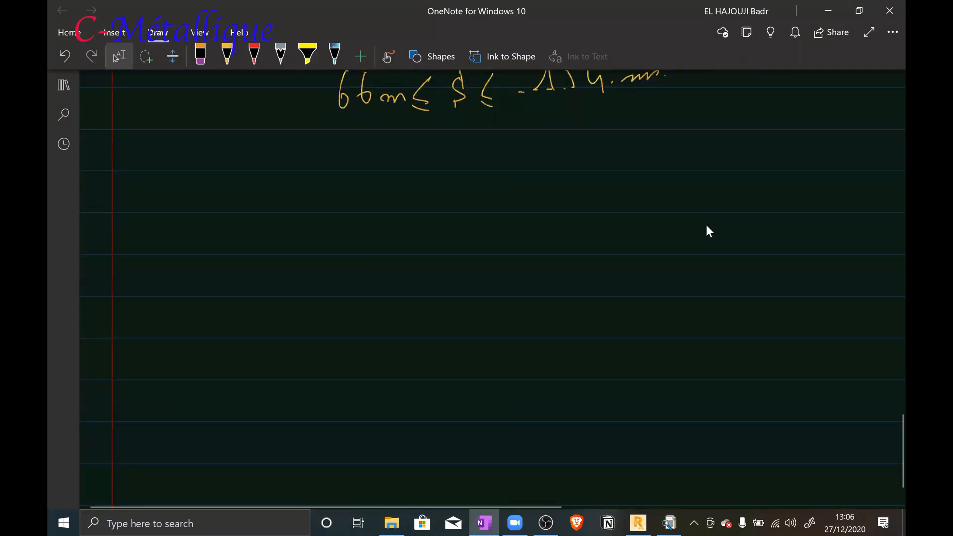
# Switch to a blank area of the OneNote page and sketch the column in side view with its two flanges
pyautogui.moveTo(424, 212)
pyautogui.mouseDown()
pyautogui.moveTo(500, 209)
pyautogui.moveTo(428, 302)
pyautogui.moveTo(430, 340)
pyautogui.mouseUp()
pyautogui.moveTo(501, 208); pyautogui.dragTo(510, 346)
pyautogui.moveTo(495, 210); pyautogui.dragTo(501, 342)
pyautogui.moveTo(432, 207); pyautogui.dragTo(444, 343)
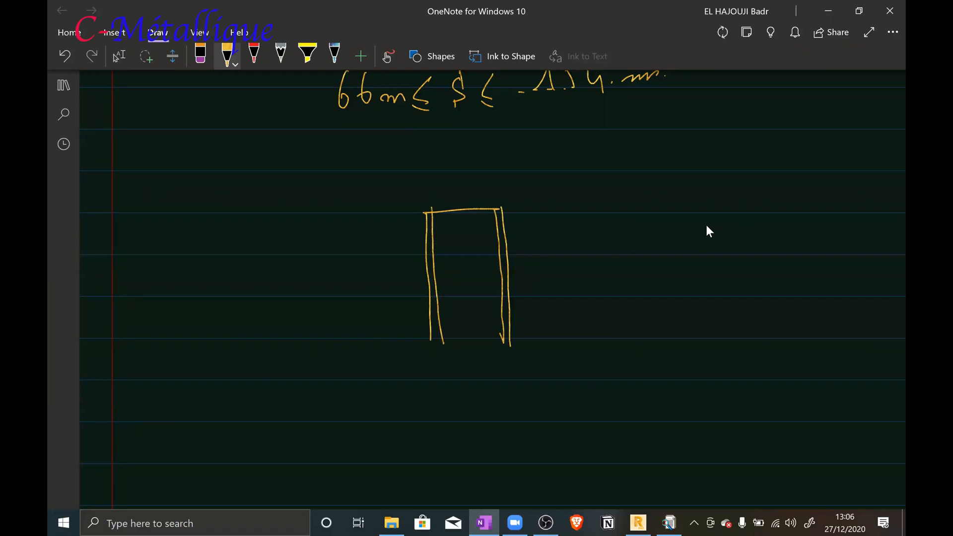
# Sketch the end plate against the column flange and the beam attached to it, with double lines for its upper and lower flanges
pyautogui.moveTo(502, 206); pyautogui.dragTo(514, 297)
pyautogui.moveTo(512, 214); pyautogui.dragTo(584, 213)
pyautogui.moveTo(516, 288); pyautogui.dragTo(603, 281)
pyautogui.moveTo(511, 222); pyautogui.dragTo(585, 219)
pyautogui.scroll(-1, 706, 226)
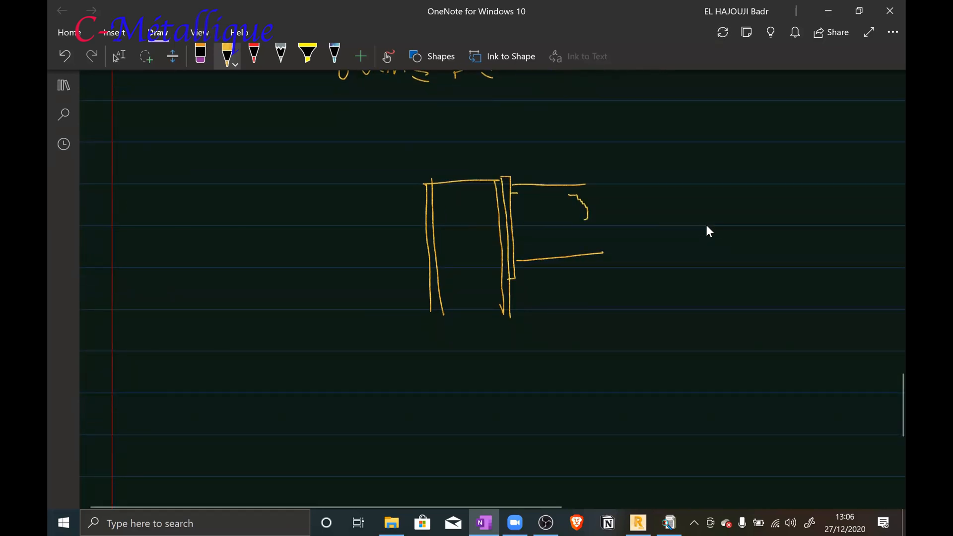
pyautogui.moveTo(512, 193); pyautogui.dragTo(589, 191)
pyautogui.moveTo(520, 251); pyautogui.dragTo(596, 245)
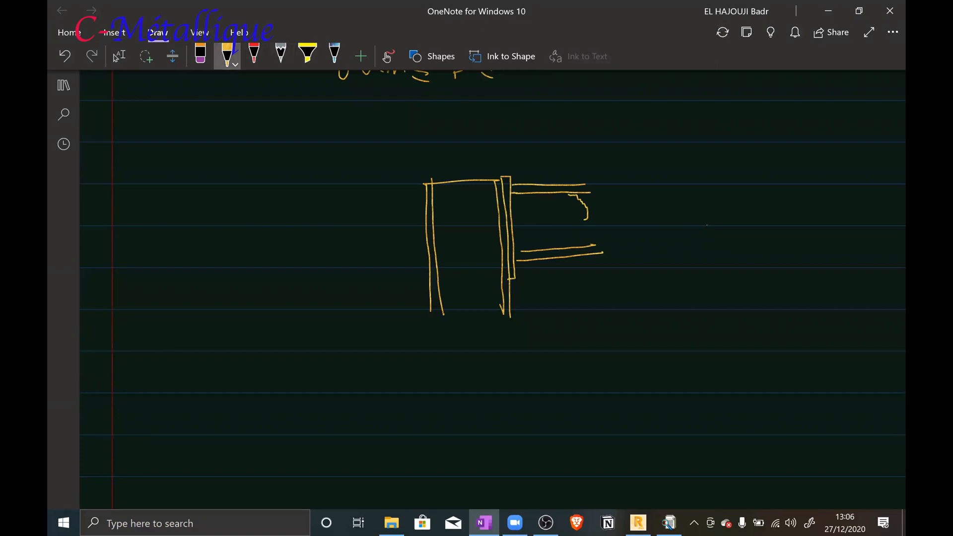
# Switch the pen to light grey and draw a clockwise bending moment arrow labelled M around the beam's free end
pyautogui.click(226, 55)
pyautogui.click(261, 225)
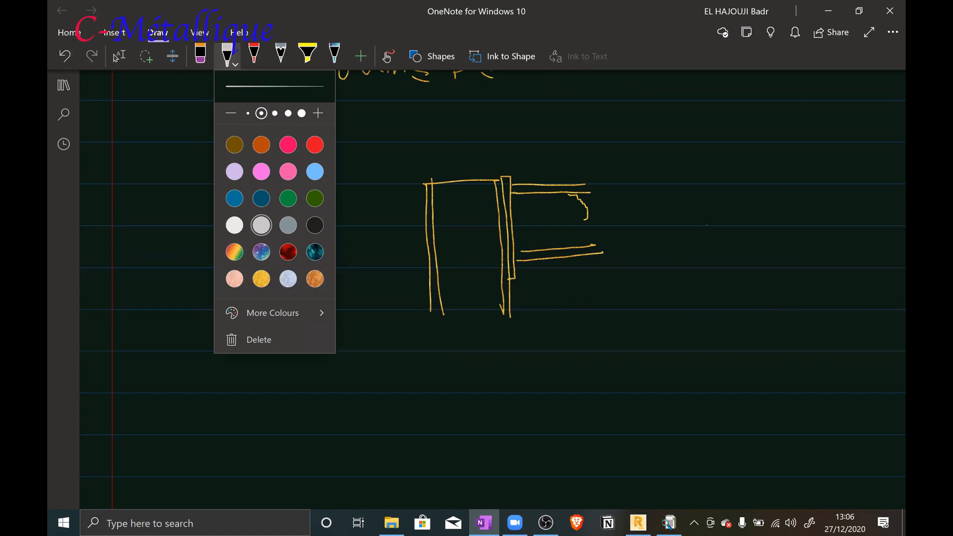
pyautogui.moveTo(579, 149)
pyautogui.mouseDown()
pyautogui.moveTo(636, 182)
pyautogui.moveTo(629, 272)
pyautogui.moveTo(615, 281)
pyautogui.moveTo(635, 282)
pyautogui.mouseUp()
pyautogui.moveTo(666, 180)
pyautogui.mouseDown()
pyautogui.moveTo(667, 148)
pyautogui.moveTo(687, 173)
pyautogui.mouseUp()
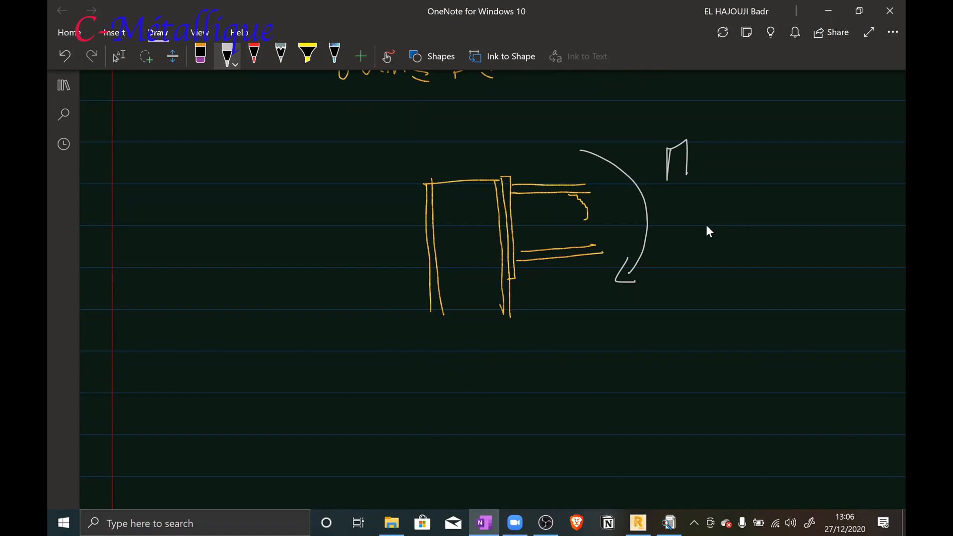
# Draw the tension and compression arrows on the beam flanges and the linear force distribution with its arrows across the end plate
pyautogui.moveTo(563, 189)
pyautogui.mouseDown()
pyautogui.moveTo(601, 187)
pyautogui.moveTo(594, 201)
pyautogui.mouseUp()
pyautogui.moveTo(613, 243)
pyautogui.mouseDown()
pyautogui.moveTo(555, 255)
pyautogui.moveTo(575, 262)
pyautogui.mouseUp()
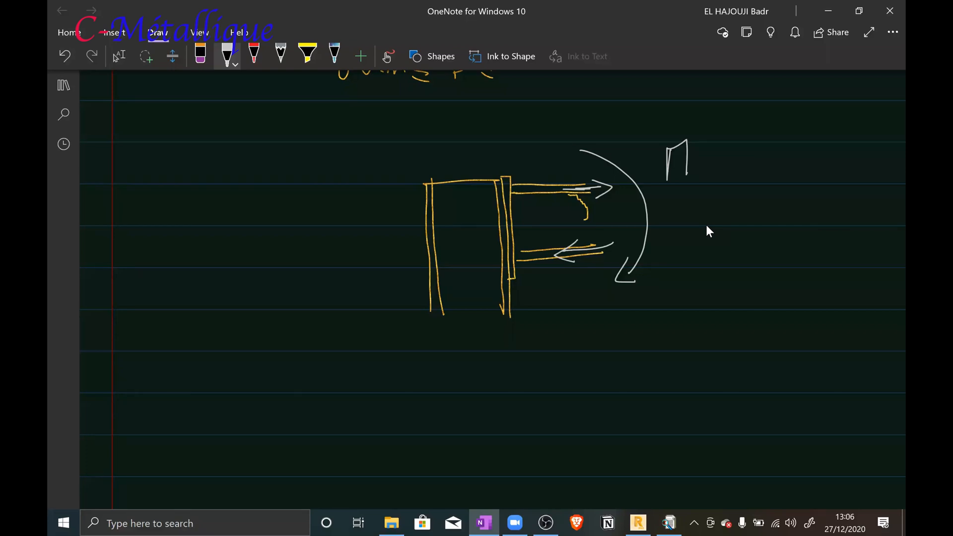
pyautogui.moveTo(554, 160); pyautogui.dragTo(475, 296)
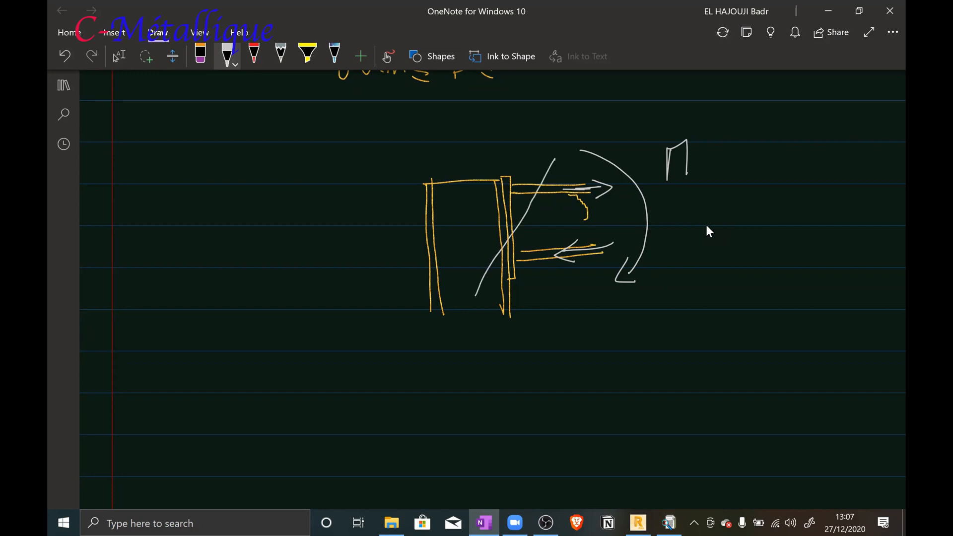
pyautogui.moveTo(496, 186)
pyautogui.mouseDown()
pyautogui.moveTo(537, 184)
pyautogui.moveTo(520, 192)
pyautogui.moveTo(525, 203)
pyautogui.moveTo(516, 211)
pyautogui.mouseUp()
pyautogui.moveTo(515, 251)
pyautogui.mouseDown()
pyautogui.moveTo(498, 254)
pyautogui.moveTo(489, 271)
pyautogui.mouseUp()
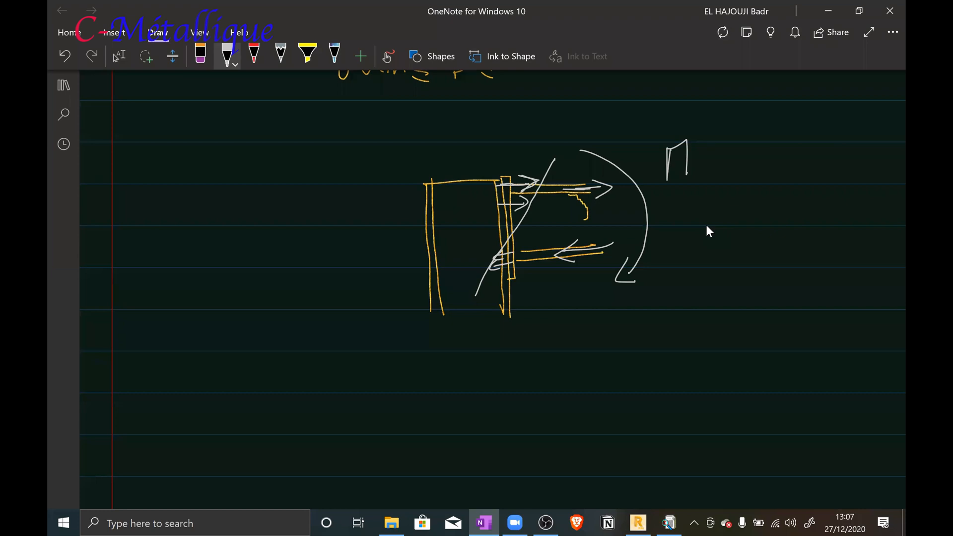
pyautogui.moveTo(498, 140); pyautogui.dragTo(501, 191)
pyautogui.moveTo(500, 150)
pyautogui.mouseDown()
pyautogui.moveTo(555, 152)
pyautogui.moveTo(545, 162)
pyautogui.mouseUp()
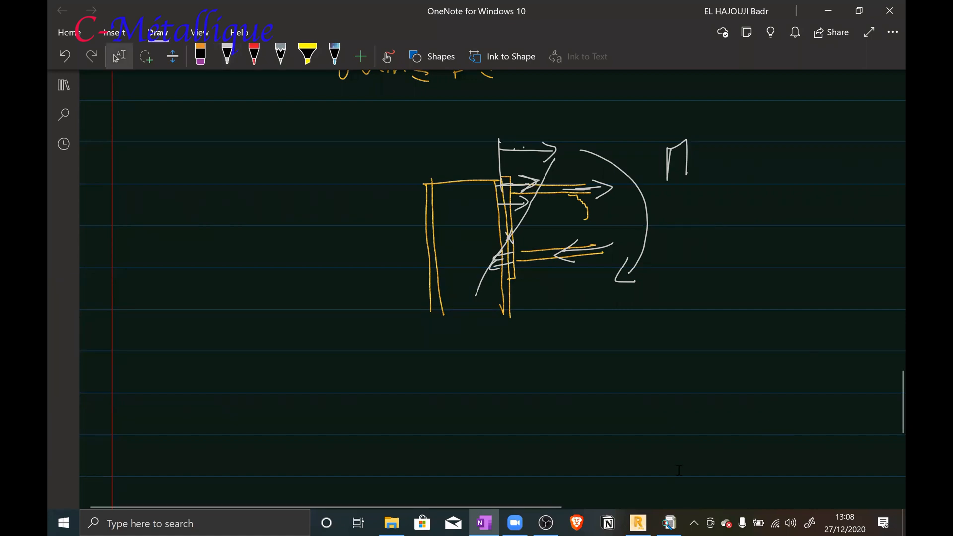
# Switch to Robot and review the bolt, end plate and force-per-bolt sections of connection 5's calculation note
pyautogui.click(646, 520)
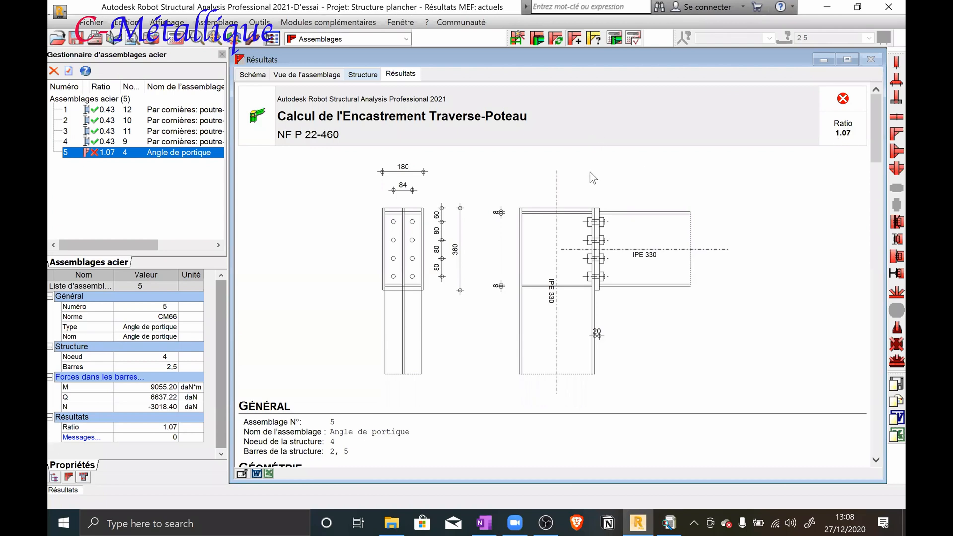
pyautogui.scroll(-3, 570, 230)
pyautogui.scroll(-15, 570, 229)
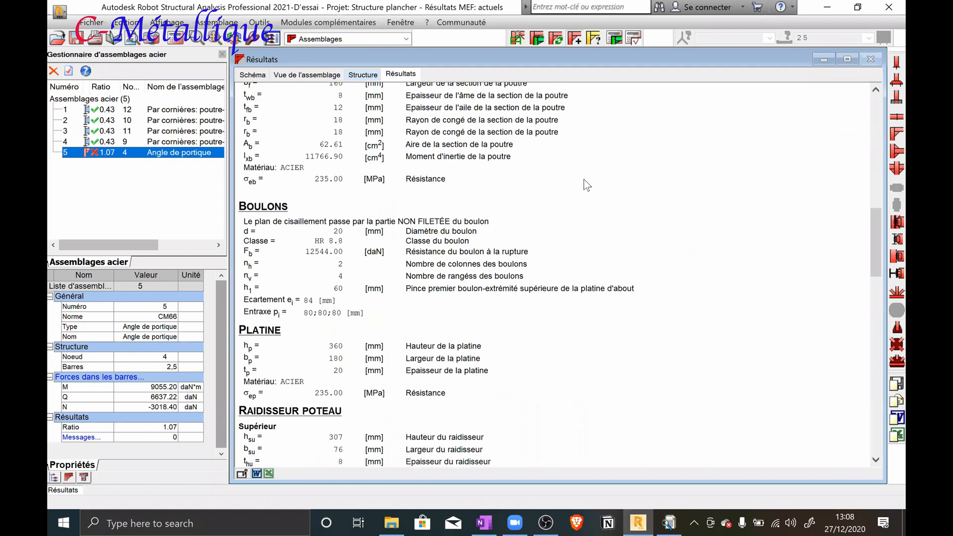
pyautogui.scroll(-3, 584, 180)
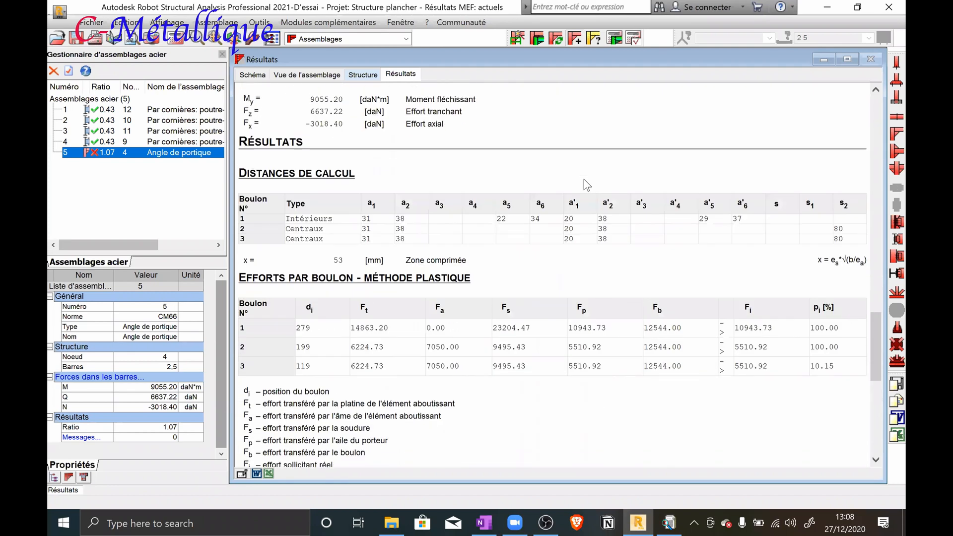
# Set the bolt class of frame-corner connection 5 to HR 10.9 and rerun its verification
pyautogui.doubleClick(153, 158)
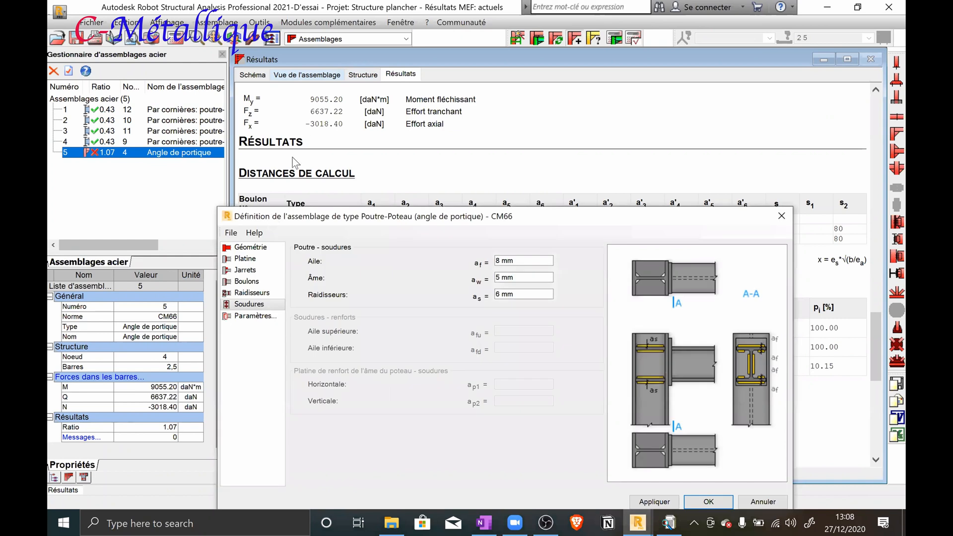
pyautogui.click(277, 191)
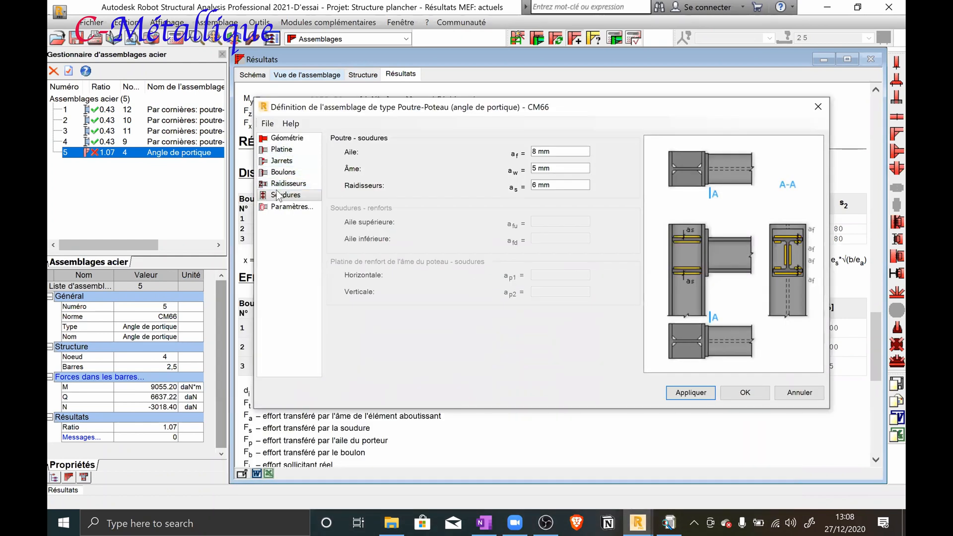
pyautogui.click(287, 150)
pyautogui.click(288, 139)
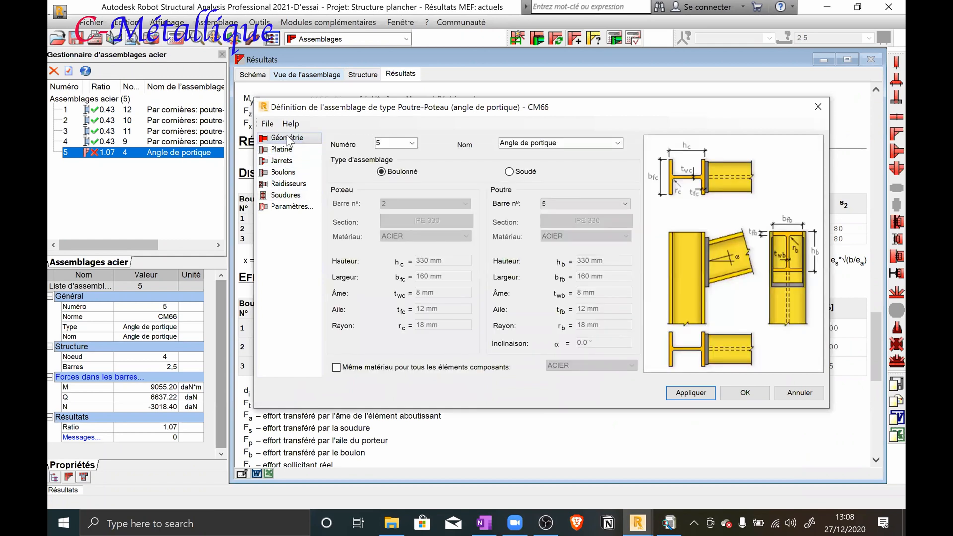
pyautogui.click(284, 172)
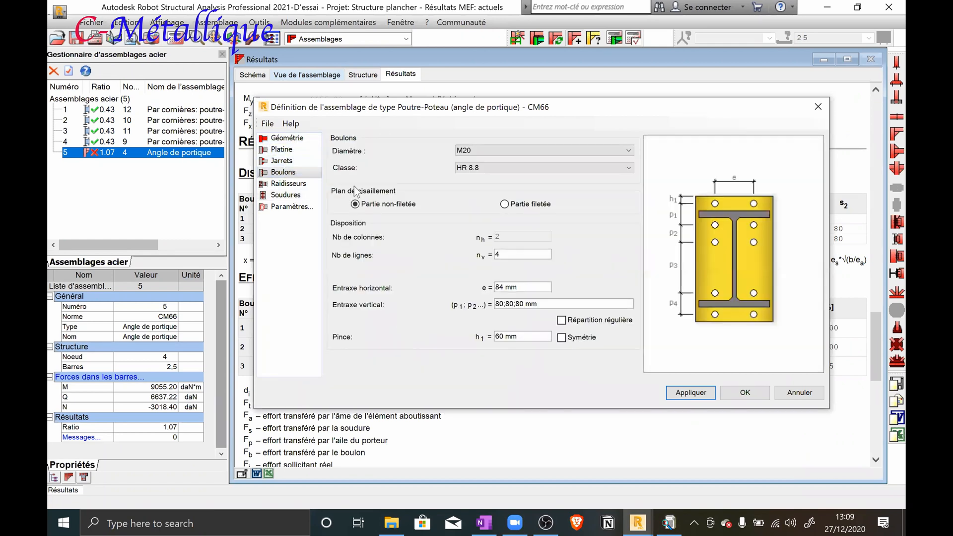
pyautogui.click(497, 168)
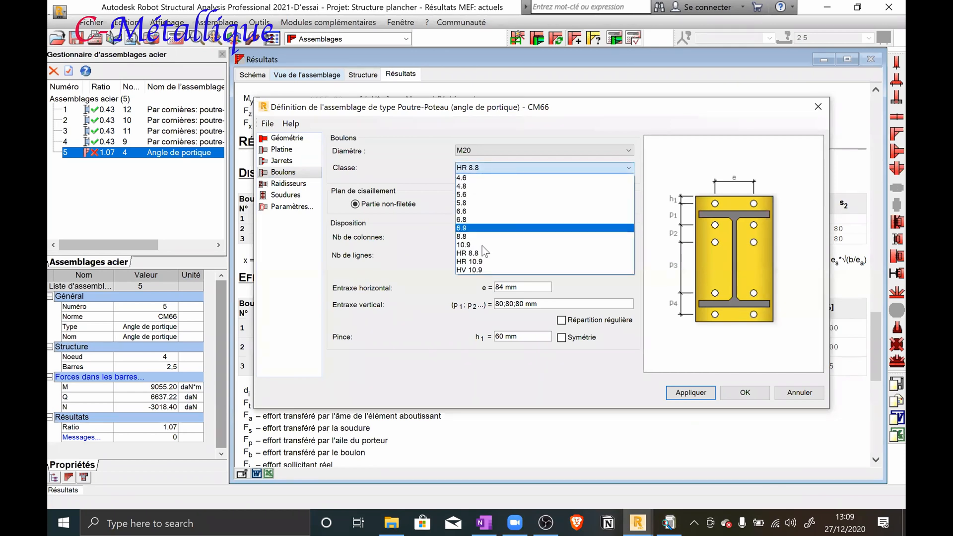
pyautogui.click(484, 261)
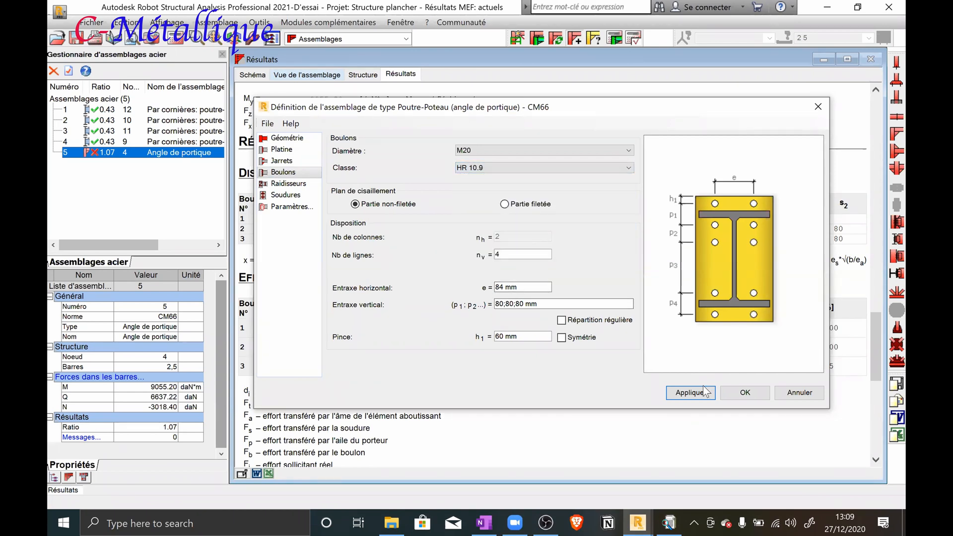
pyautogui.click(745, 392)
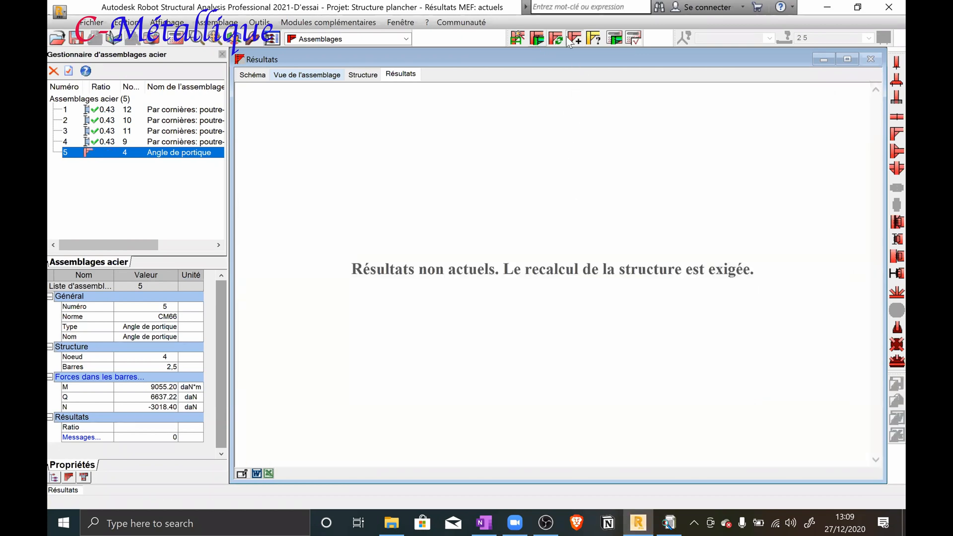
pyautogui.click(615, 38)
pyautogui.click(554, 358)
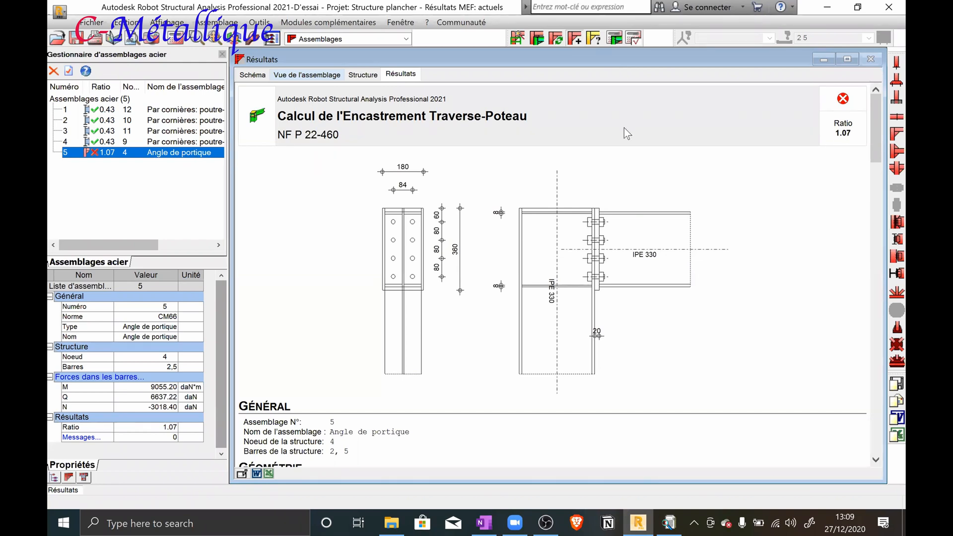
# Set the bolt diameter of connection 5 to M22 and recalculate the connection
pyautogui.doubleClick(178, 157)
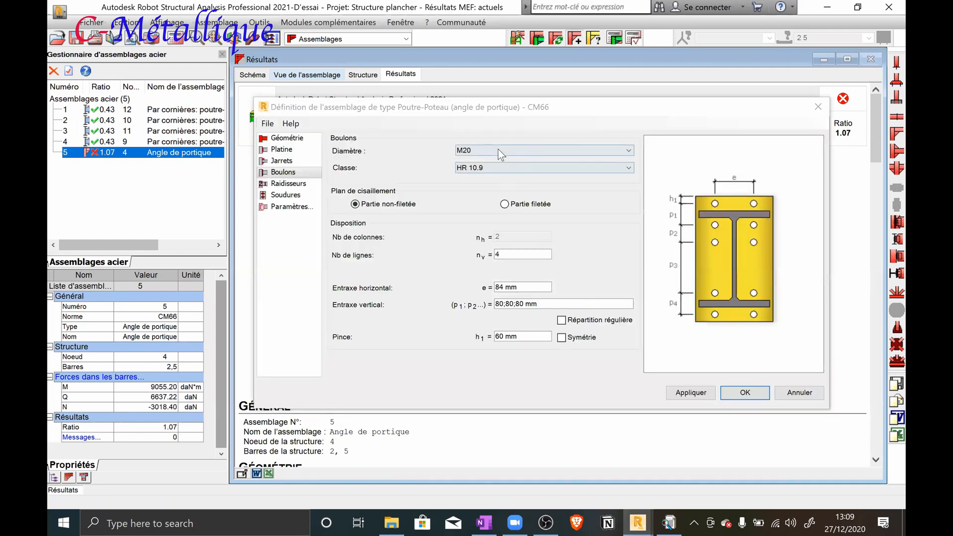
pyautogui.click(499, 150)
pyautogui.click(476, 219)
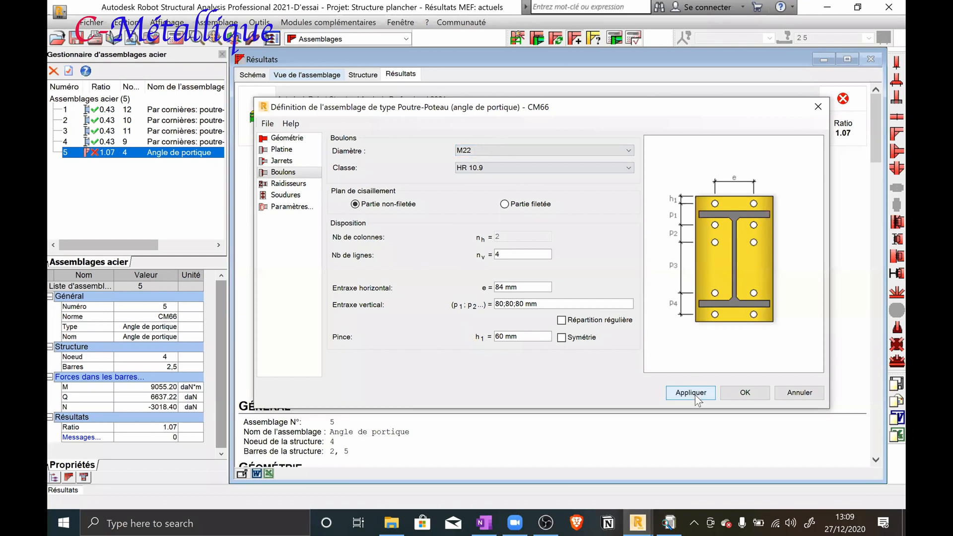
pyautogui.click(729, 391)
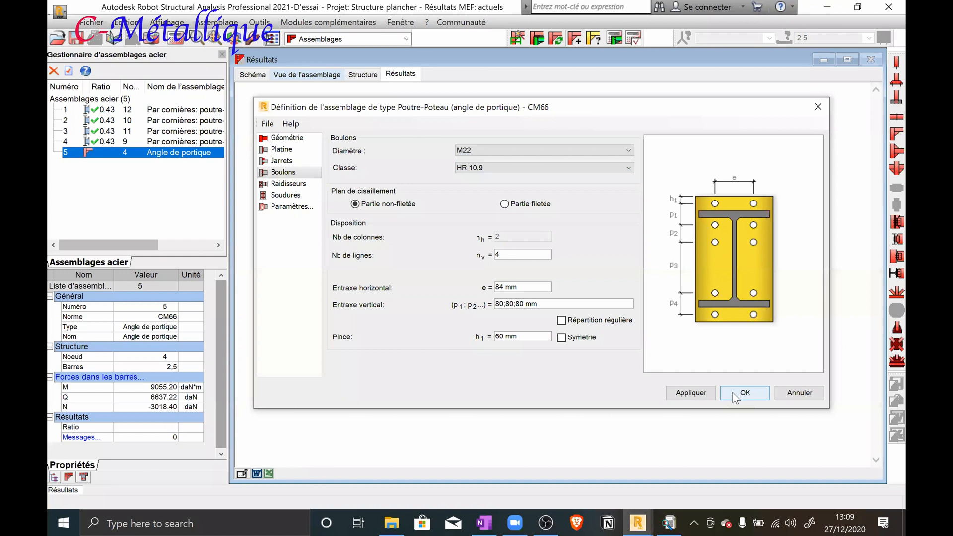
pyautogui.click(615, 39)
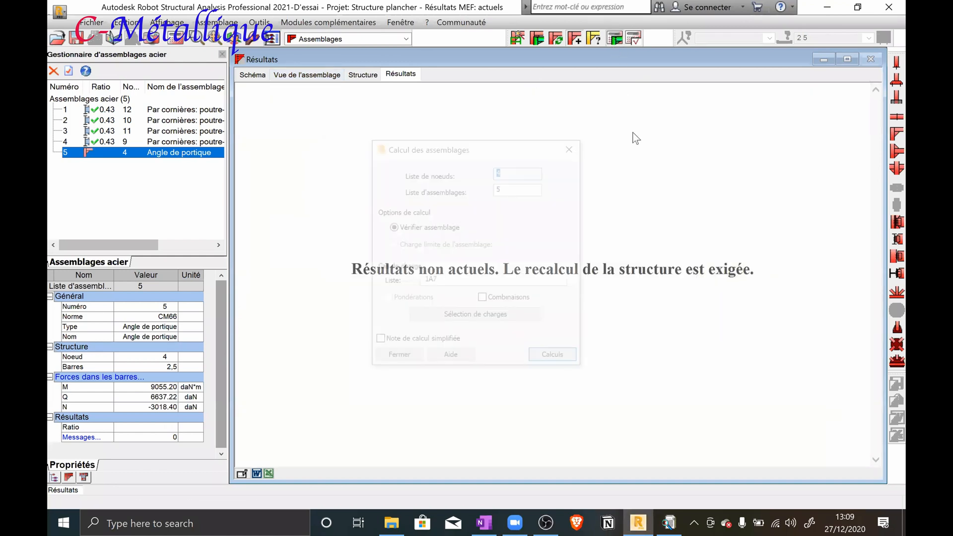
pyautogui.click(554, 356)
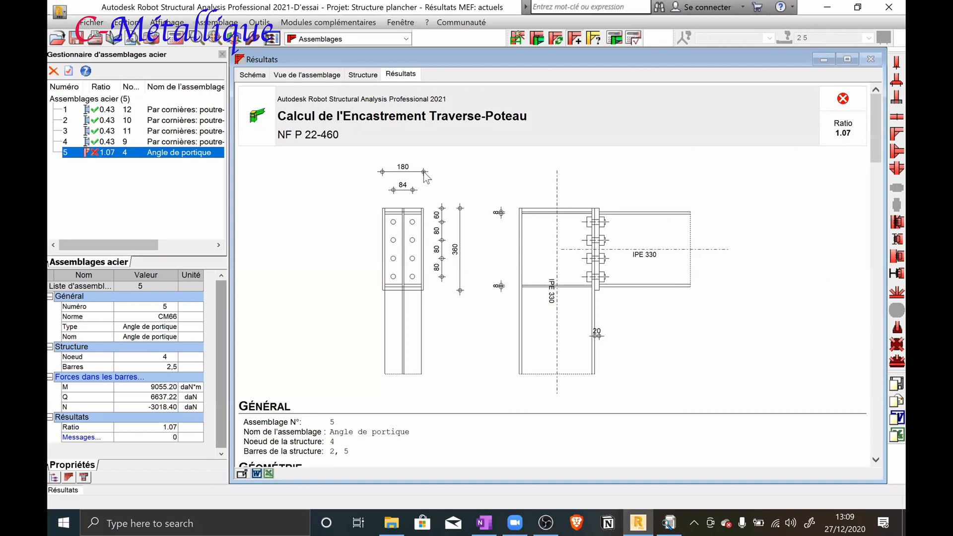
# Set connection 5's bolts back to class HR 8.8 and diameter M20, and run the verification again
pyautogui.doubleClick(178, 155)
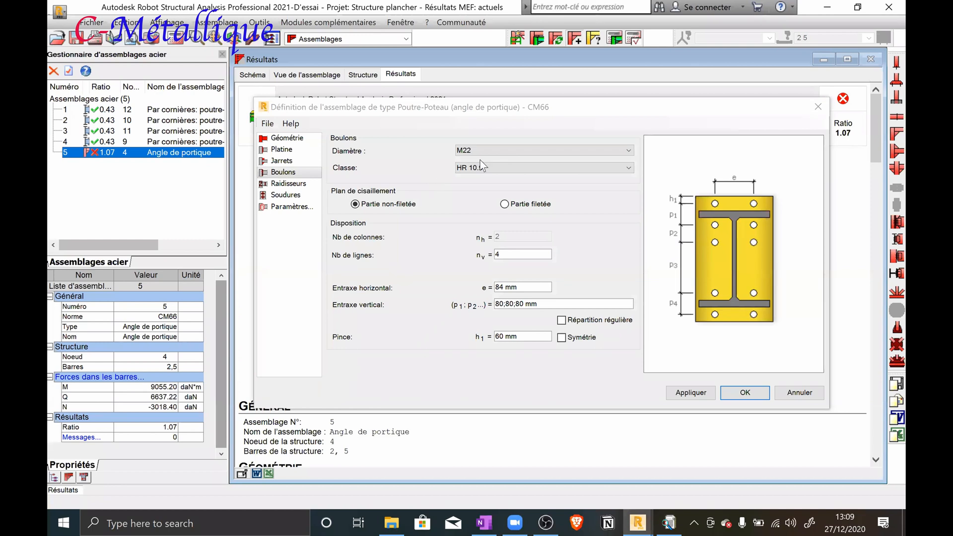
pyautogui.click(531, 168)
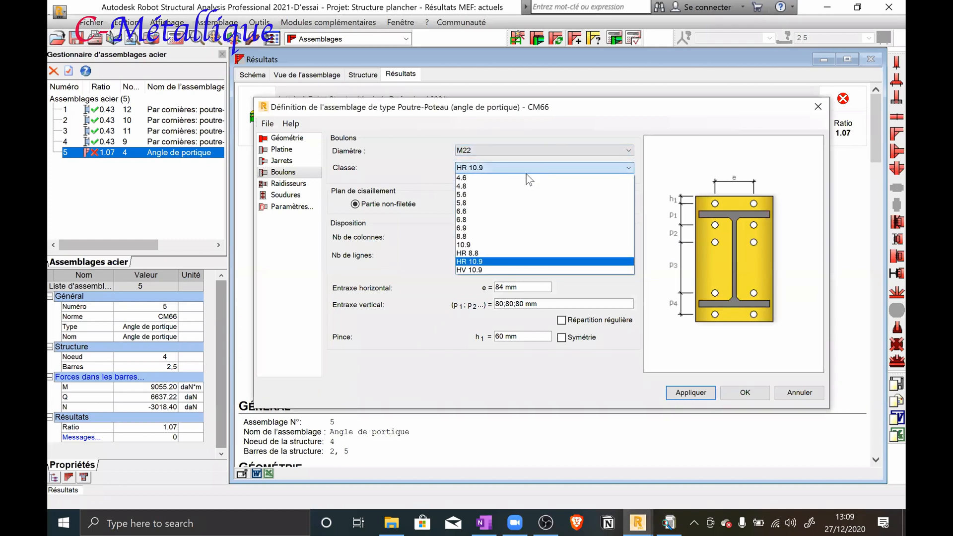
pyautogui.click(481, 253)
pyautogui.click(490, 150)
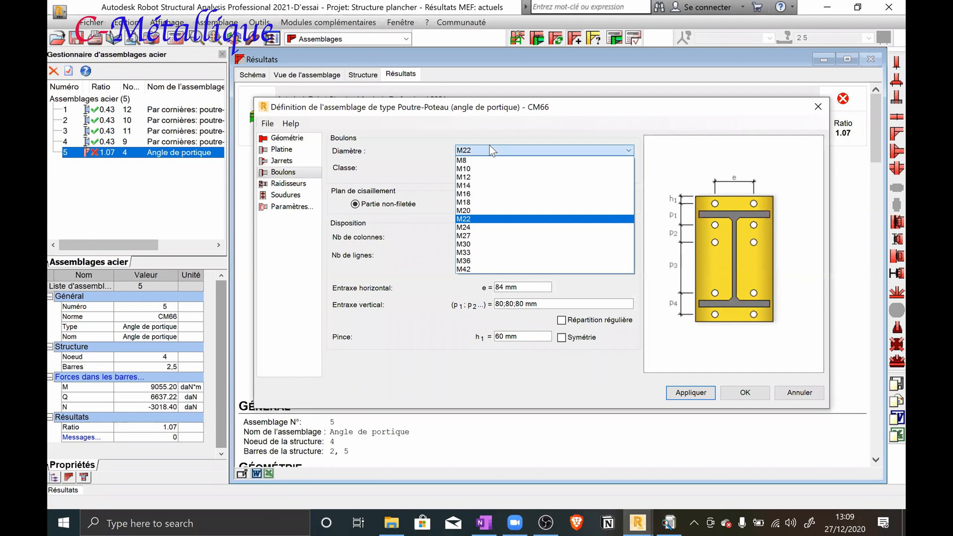
pyautogui.click(482, 211)
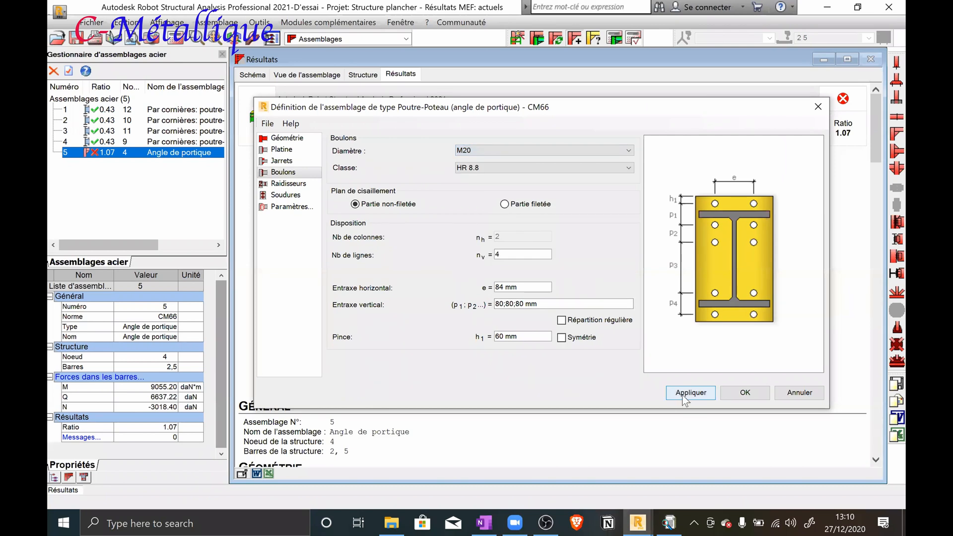
pyautogui.click(735, 392)
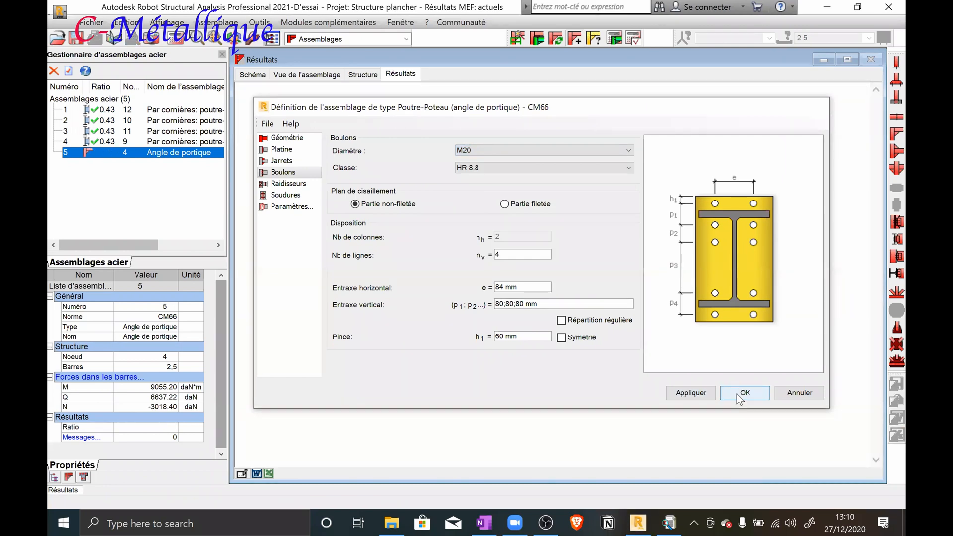
pyautogui.click(617, 38)
pyautogui.click(547, 355)
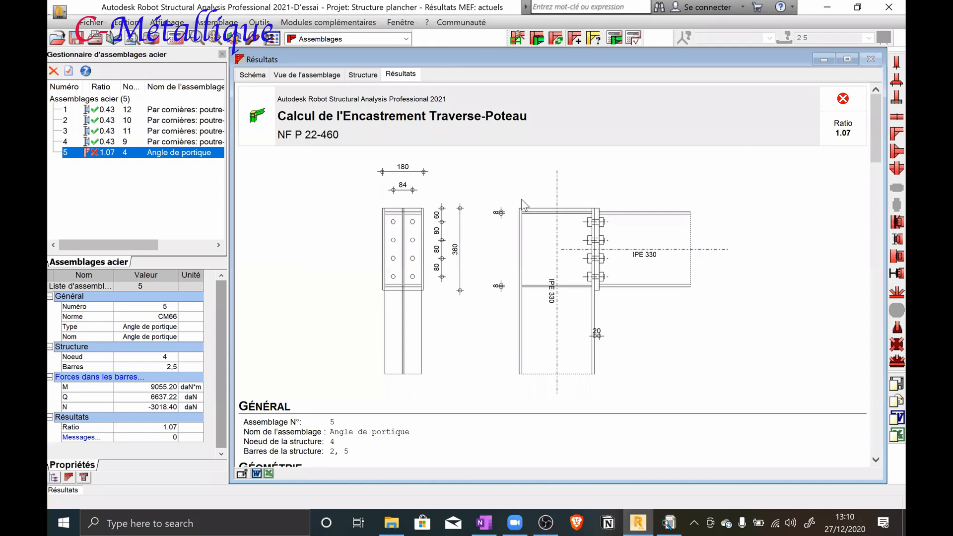
# Search for and open the Snipping Tool
pyautogui.click(227, 522)
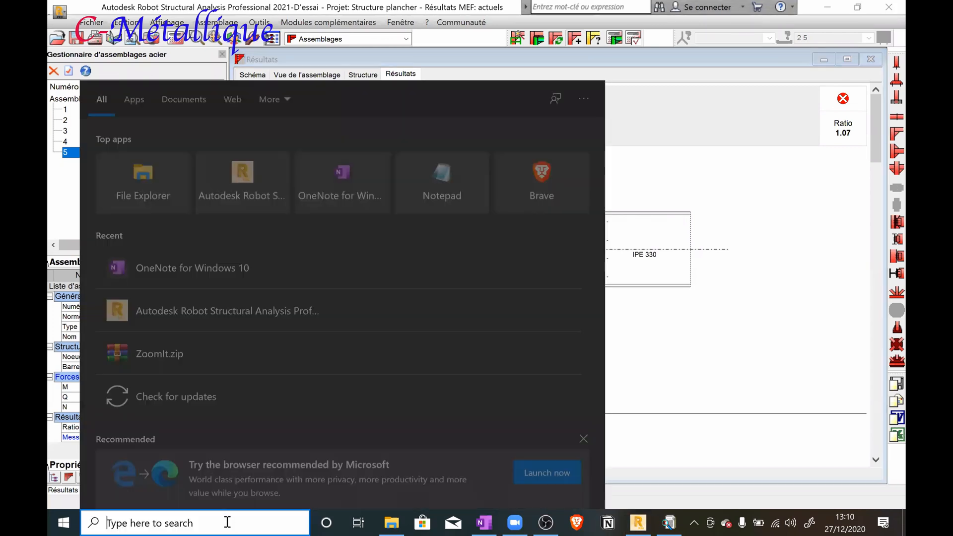
pyautogui.write('cap')
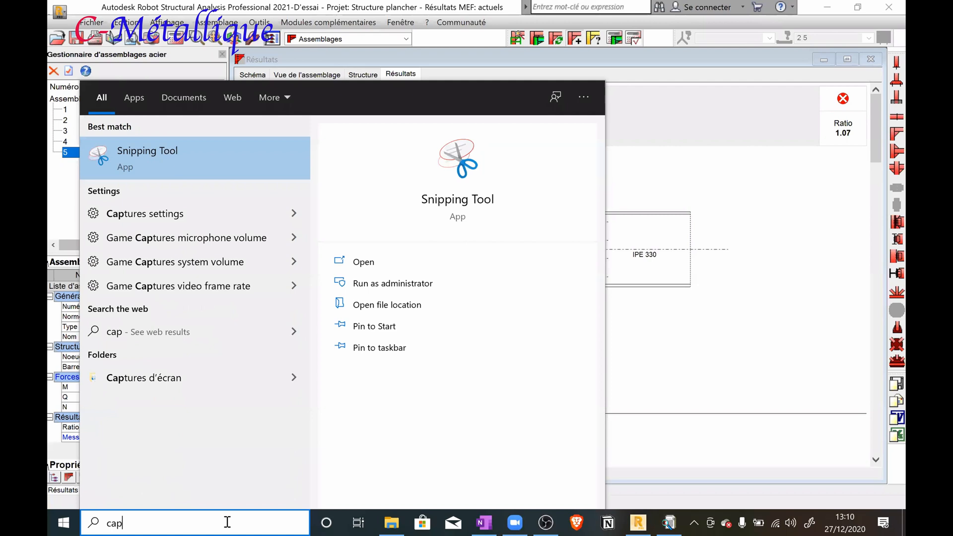
pyautogui.click(232, 163)
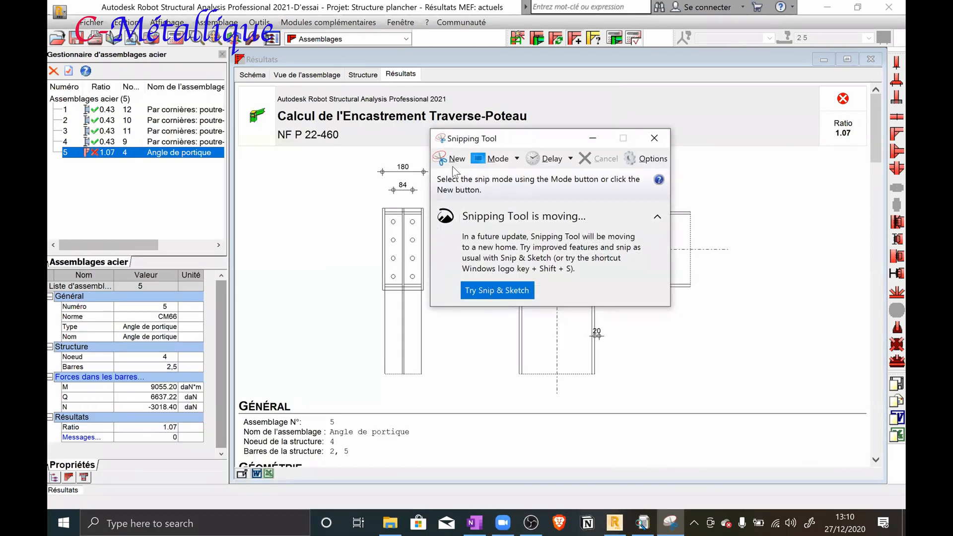
pyautogui.click(453, 165)
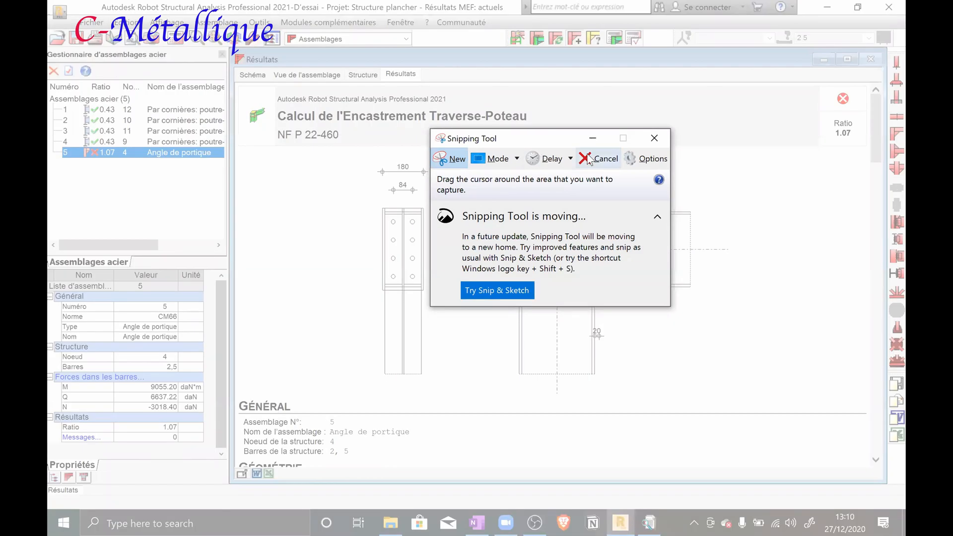
pyautogui.moveTo(538, 138); pyautogui.dragTo(325, 137)
pyautogui.moveTo(498, 144); pyautogui.dragTo(430, 188)
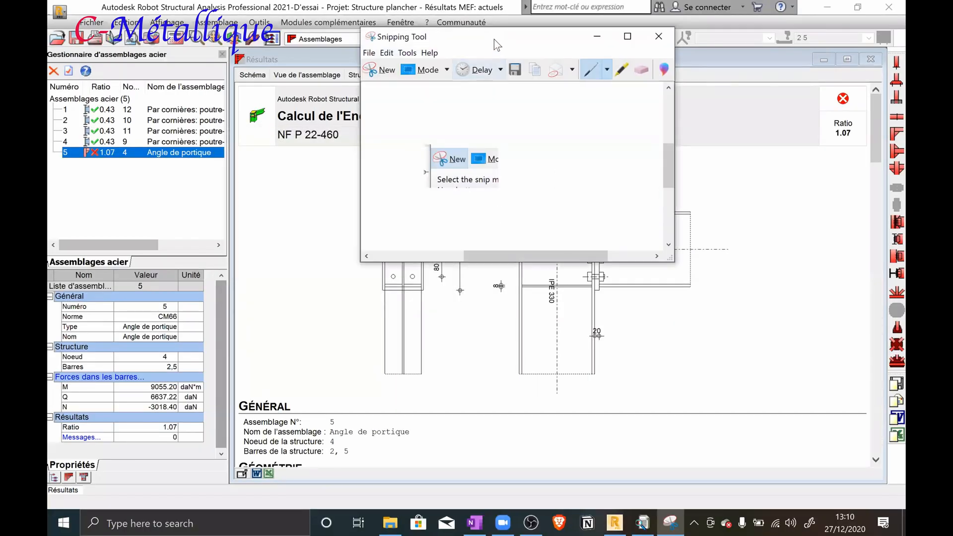
pyautogui.click(493, 174)
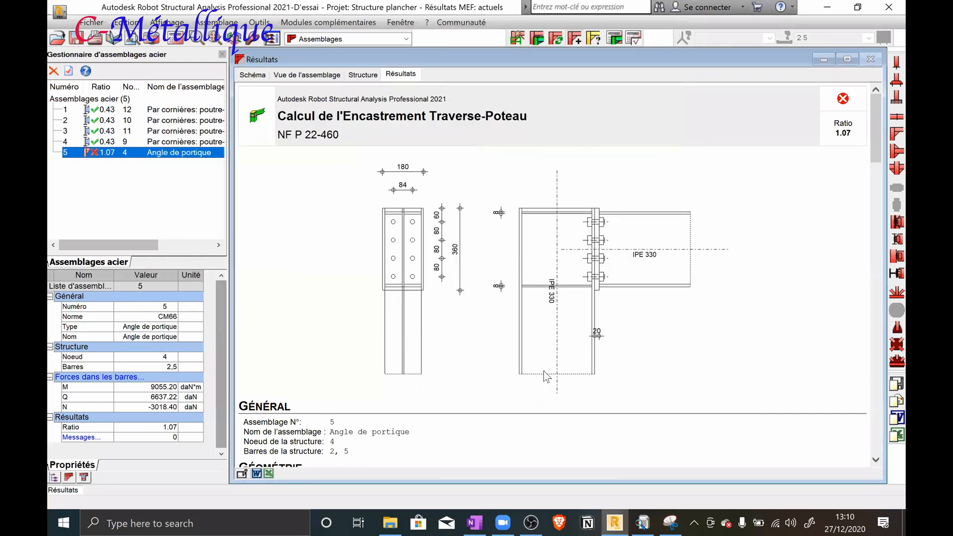
# Capture a new snip of the column-beam joint's side view in connection 5's calculation note
pyautogui.click(670, 521)
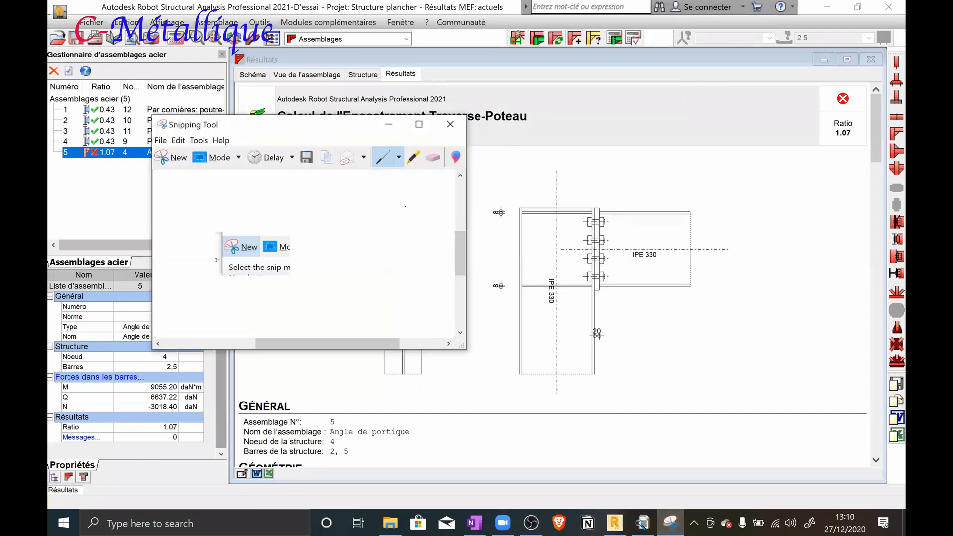
pyautogui.click(176, 155)
pyautogui.moveTo(481, 173)
pyautogui.mouseDown()
pyautogui.moveTo(608, 353)
pyautogui.moveTo(711, 389)
pyautogui.mouseUp()
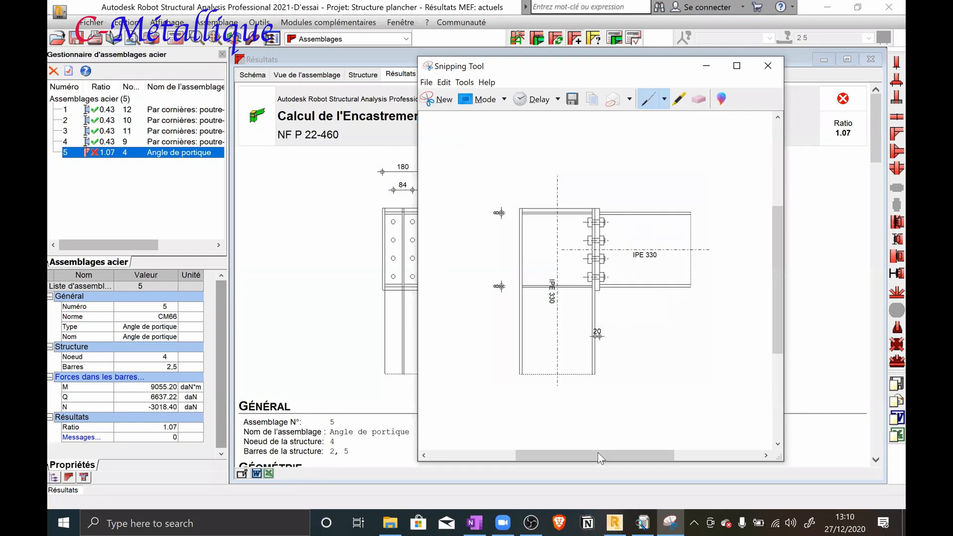
# Switch to OneNote and paste the captured joint drawing below the earlier sketch, replacing the stray "v"
pyautogui.click(479, 521)
pyautogui.scroll(-5, 455, 322)
pyautogui.scroll(4, 456, 322)
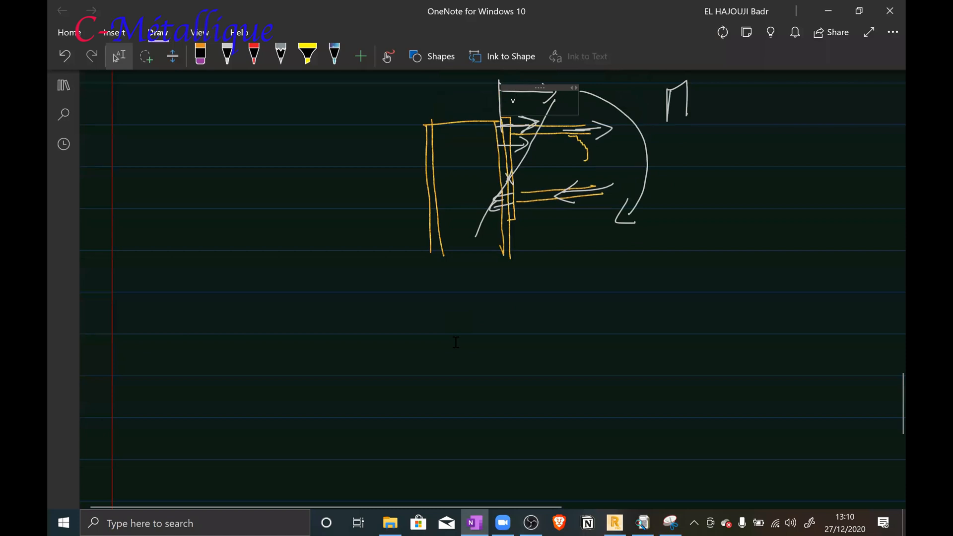
pyautogui.scroll(5, 469, 317)
pyautogui.scroll(-9, 470, 318)
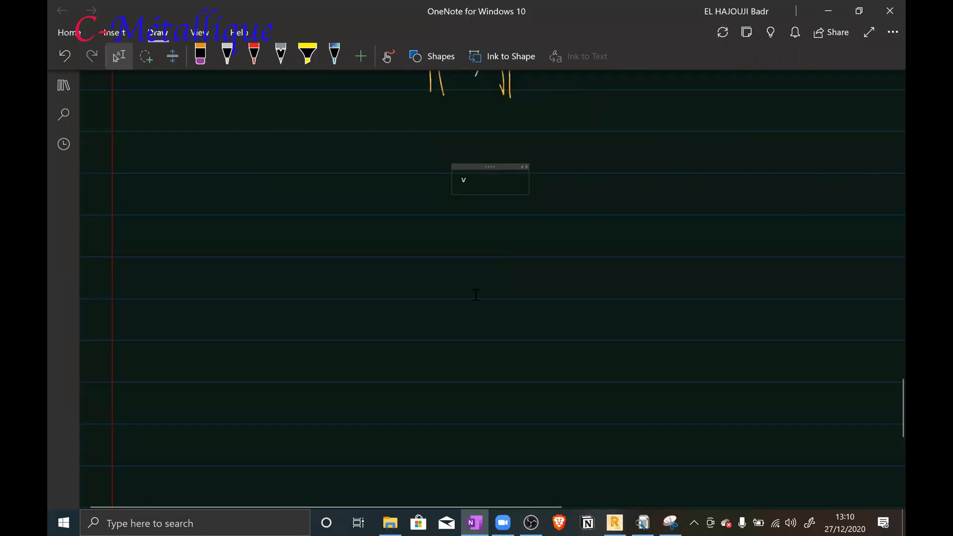
pyautogui.press('BackSpace')
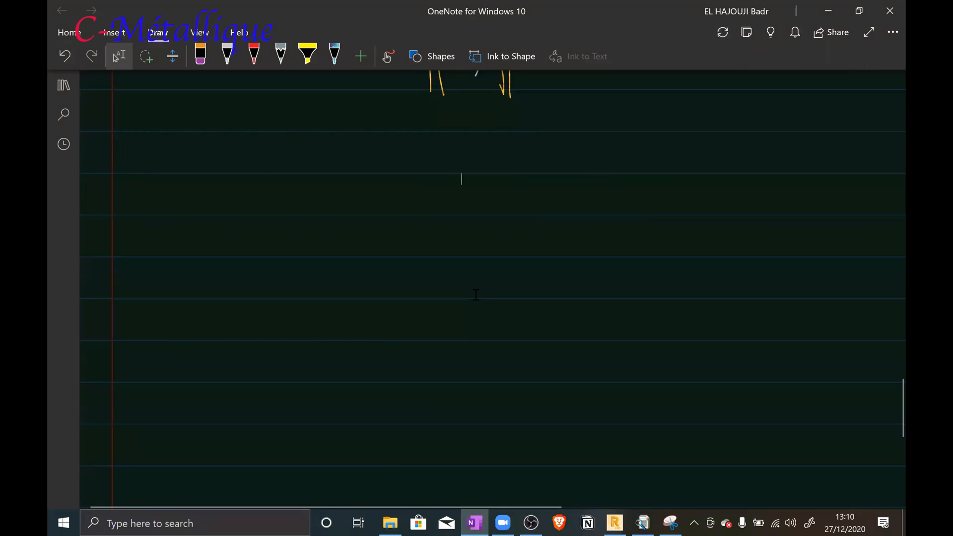
pyautogui.hotkey('ctrl', 'v')
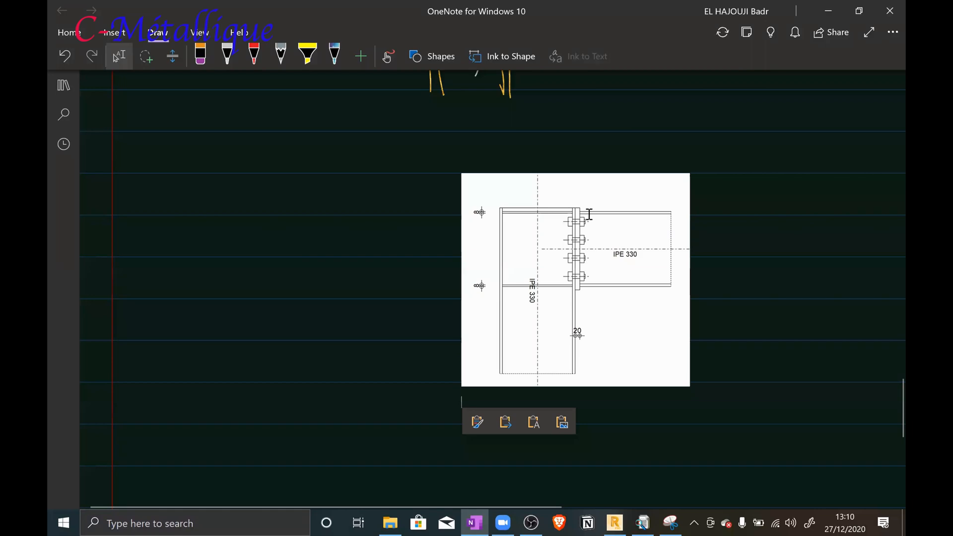
# Enlarge the pasted joint drawing on the note page
pyautogui.click(620, 323)
pyautogui.moveTo(700, 398)
pyautogui.mouseDown()
pyautogui.moveTo(696, 392)
pyautogui.moveTo(744, 496)
pyautogui.mouseUp()
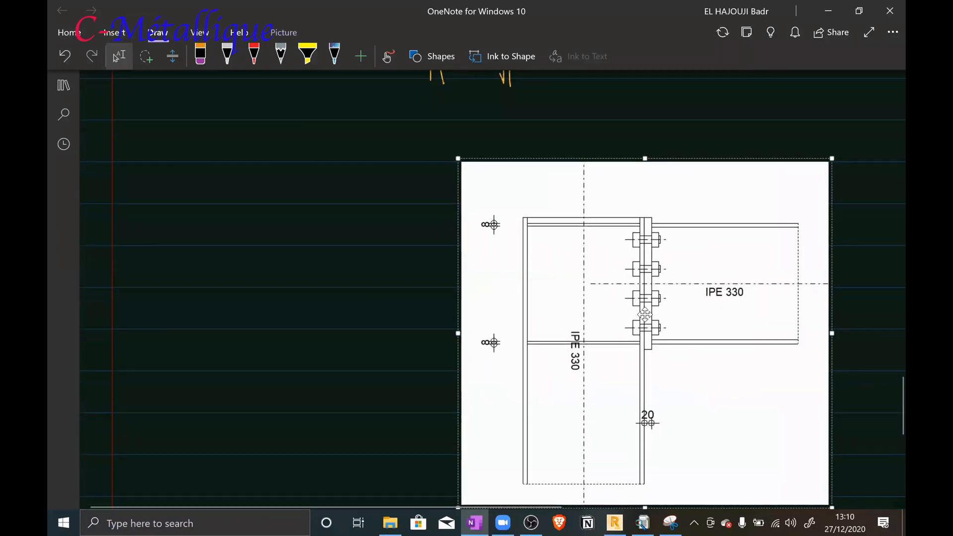
pyautogui.scroll(-3, 644, 314)
pyautogui.scroll(1, 639, 304)
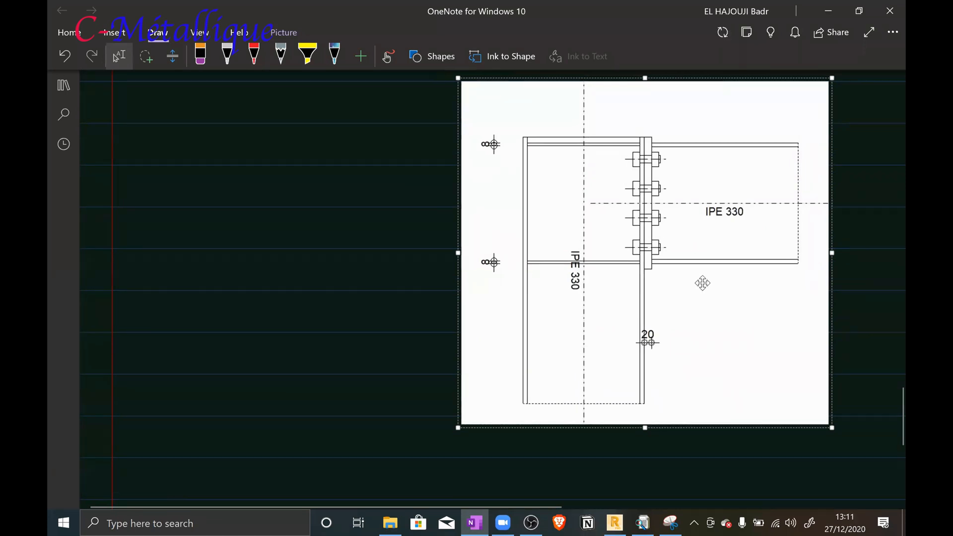
# Draw a red clockwise moment arrow around the beam's end and mark the rotation point between the two lowest bolt rows
pyautogui.click(254, 55)
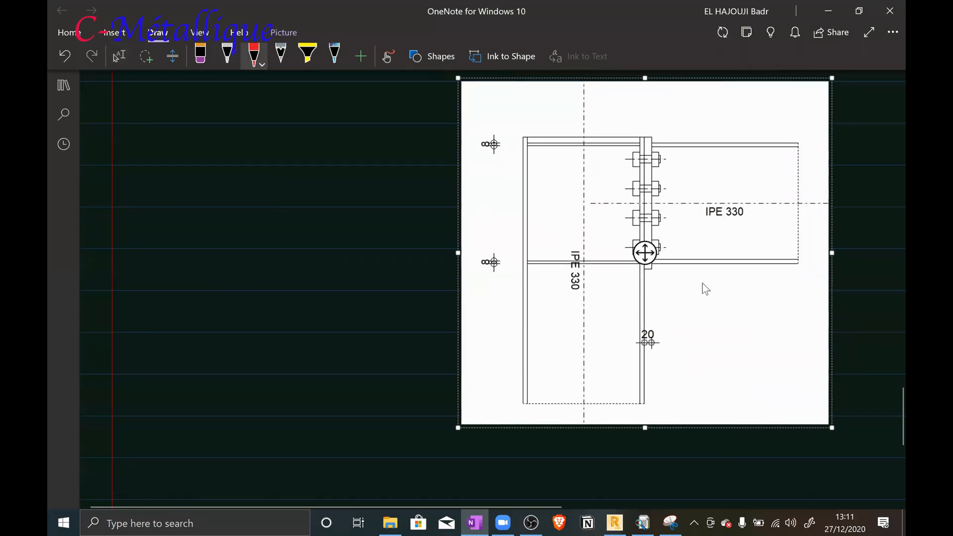
pyautogui.click(767, 104)
pyautogui.moveTo(769, 103)
pyautogui.mouseDown()
pyautogui.moveTo(814, 135)
pyautogui.moveTo(819, 196)
pyautogui.moveTo(783, 272)
pyautogui.moveTo(767, 279)
pyautogui.moveTo(774, 285)
pyautogui.mouseUp()
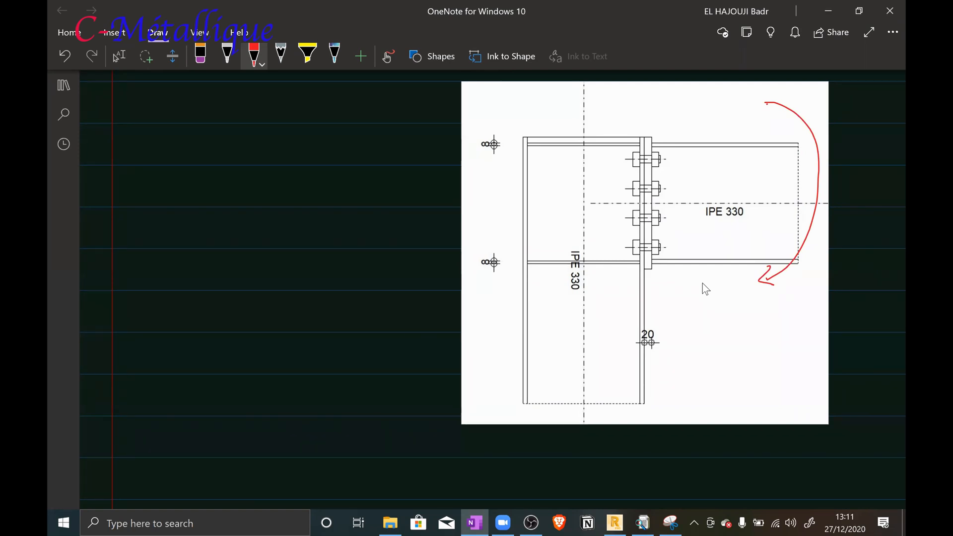
pyautogui.moveTo(644, 231); pyautogui.dragTo(642, 237)
pyautogui.moveTo(626, 266); pyautogui.dragTo(641, 264)
# Write "P 22-460" in red beside the joint drawing and underline it
pyautogui.moveTo(200, 237)
pyautogui.mouseDown()
pyautogui.moveTo(208, 257)
pyautogui.moveTo(257, 226)
pyautogui.mouseUp()
pyautogui.moveTo(260, 210)
pyautogui.mouseDown()
pyautogui.moveTo(270, 229)
pyautogui.moveTo(285, 214)
pyautogui.mouseUp()
pyautogui.moveTo(247, 256); pyautogui.dragTo(300, 228)
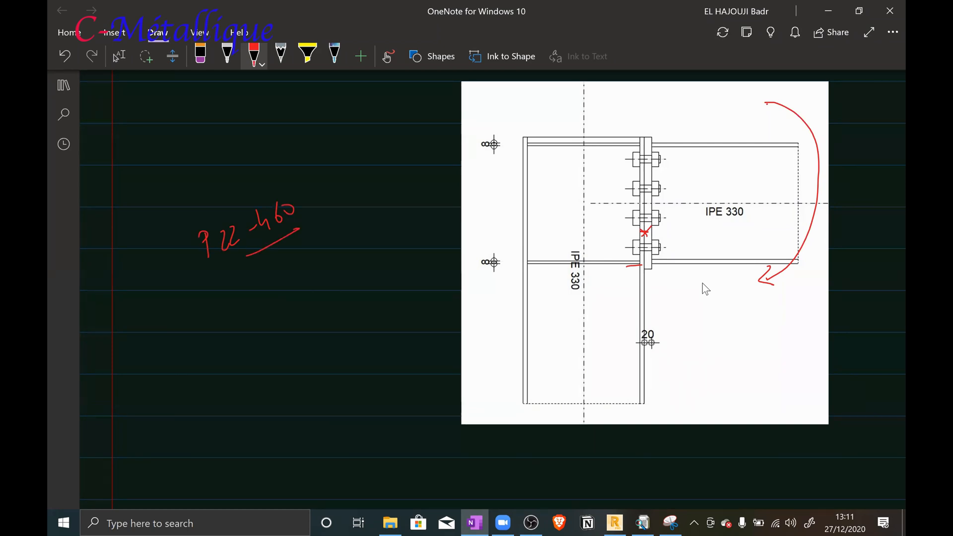
# Draw a sloping force-distribution line through the rotation point, with tension arrows at the three upper bolt rows
pyautogui.moveTo(645, 231); pyautogui.dragTo(614, 270)
pyautogui.moveTo(644, 233); pyautogui.dragTo(725, 140)
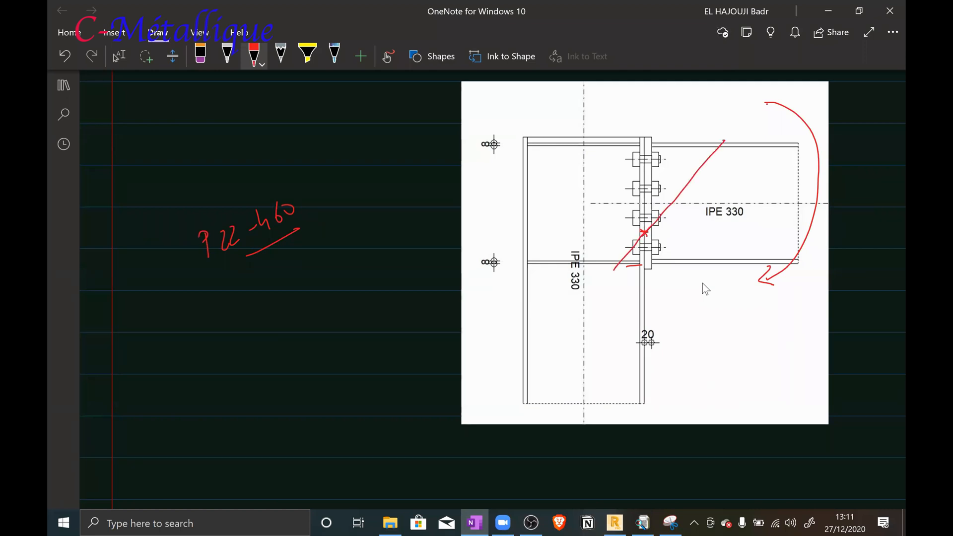
pyautogui.moveTo(377, 520)
pyautogui.moveTo(640, 158)
pyautogui.mouseDown()
pyautogui.moveTo(711, 157)
pyautogui.moveTo(699, 163)
pyautogui.mouseUp()
pyautogui.moveTo(646, 188); pyautogui.dragTo(686, 185)
pyautogui.moveTo(687, 184); pyautogui.dragTo(666, 214)
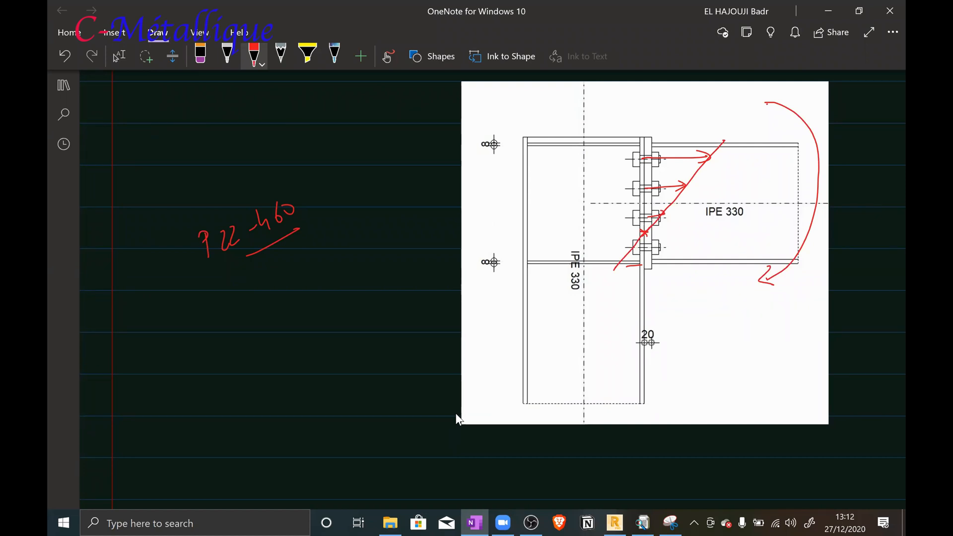
# Mark up the bolt rows in red: cross out the lowest, bracket the upper three and circle the top two
pyautogui.moveTo(656, 238)
pyautogui.mouseDown()
pyautogui.moveTo(638, 263)
pyautogui.moveTo(654, 254)
pyautogui.mouseUp()
pyautogui.moveTo(620, 152)
pyautogui.mouseDown()
pyautogui.moveTo(610, 167)
pyautogui.moveTo(621, 225)
pyautogui.mouseUp()
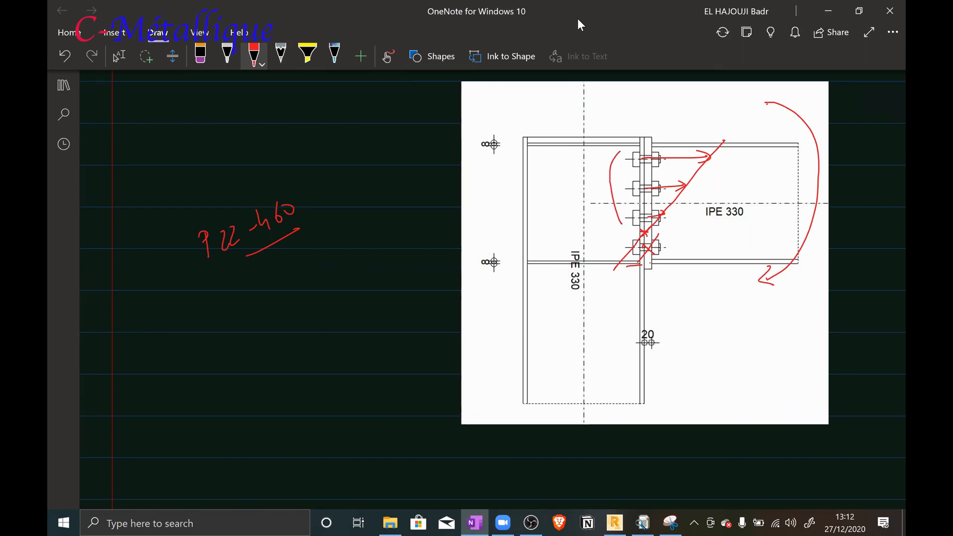
pyautogui.moveTo(646, 135)
pyautogui.mouseDown()
pyautogui.moveTo(616, 164)
pyautogui.moveTo(663, 175)
pyautogui.moveTo(647, 133)
pyautogui.mouseUp()
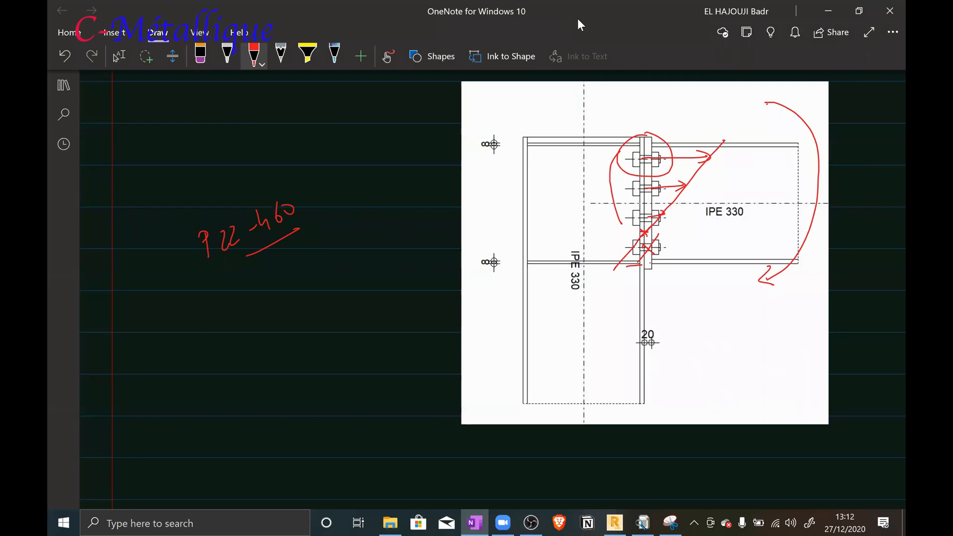
pyautogui.moveTo(641, 174)
pyautogui.mouseDown()
pyautogui.moveTo(621, 190)
pyautogui.moveTo(668, 199)
pyautogui.moveTo(662, 174)
pyautogui.mouseUp()
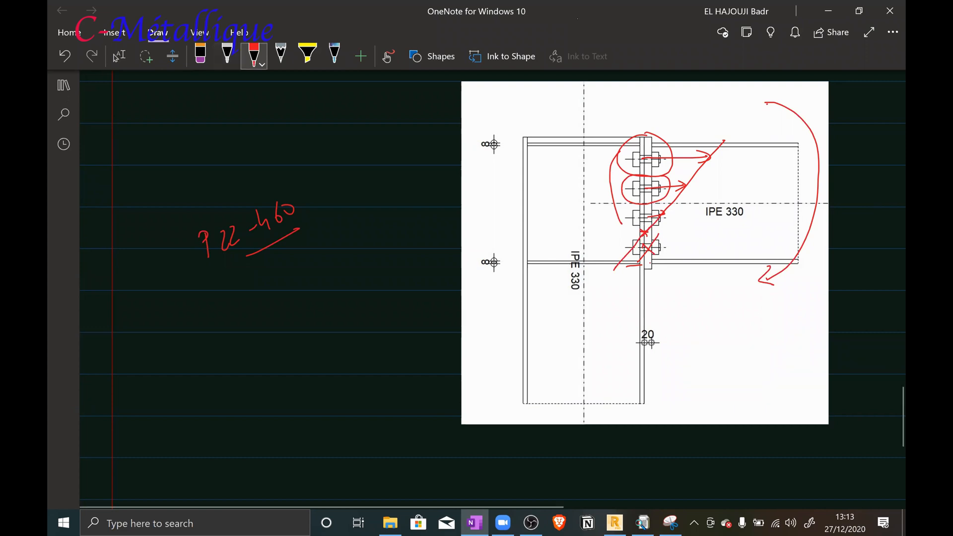
# Change the pen colour to dark blue and draw a counterclockwise moment arrow over the column, labelled "Mres"
pyautogui.click(254, 56)
pyautogui.click(287, 198)
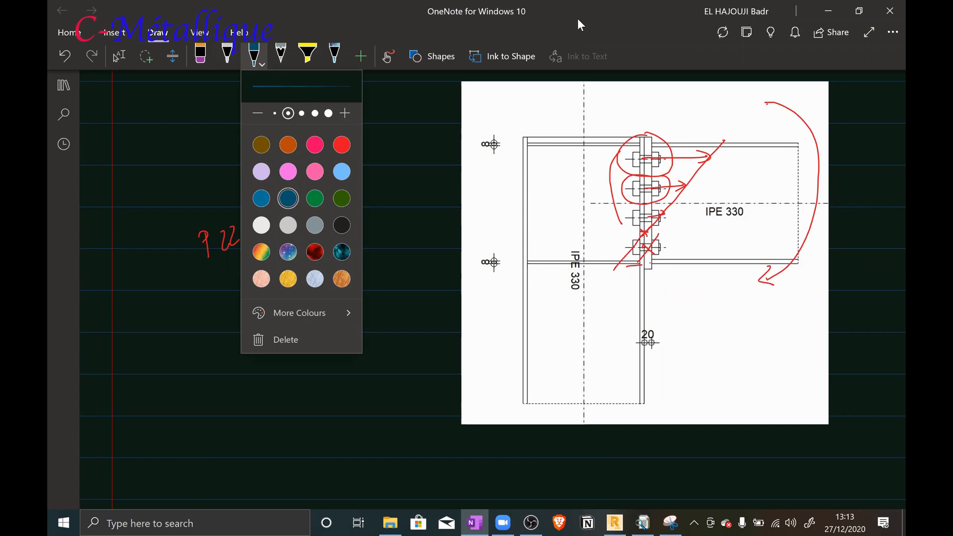
pyautogui.press('Escape')
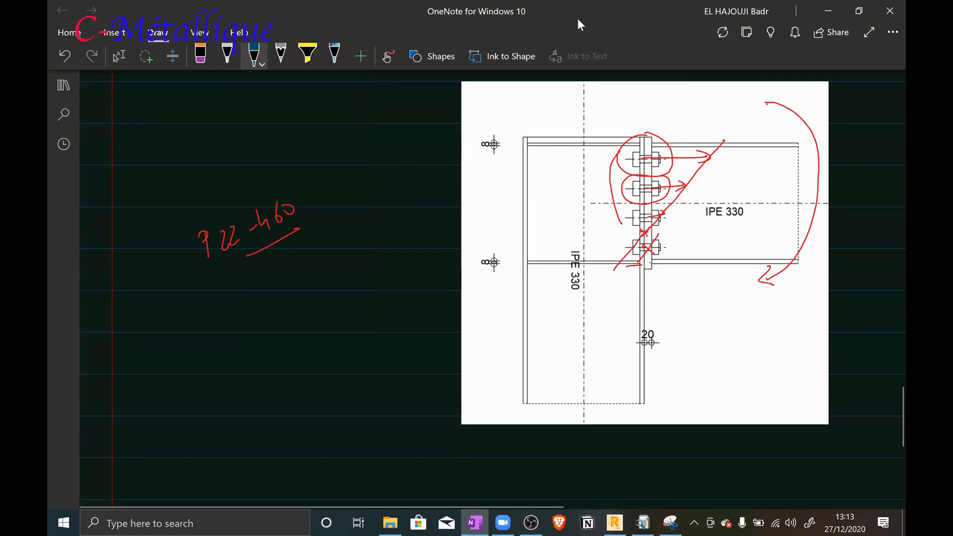
pyautogui.moveTo(595, 102)
pyautogui.mouseDown()
pyautogui.moveTo(544, 201)
pyautogui.moveTo(552, 270)
pyautogui.moveTo(568, 279)
pyautogui.mouseUp()
pyautogui.moveTo(535, 116)
pyautogui.mouseDown()
pyautogui.moveTo(560, 103)
pyautogui.moveTo(557, 111)
pyautogui.mouseUp()
pyautogui.moveTo(564, 106); pyautogui.dragTo(575, 101)
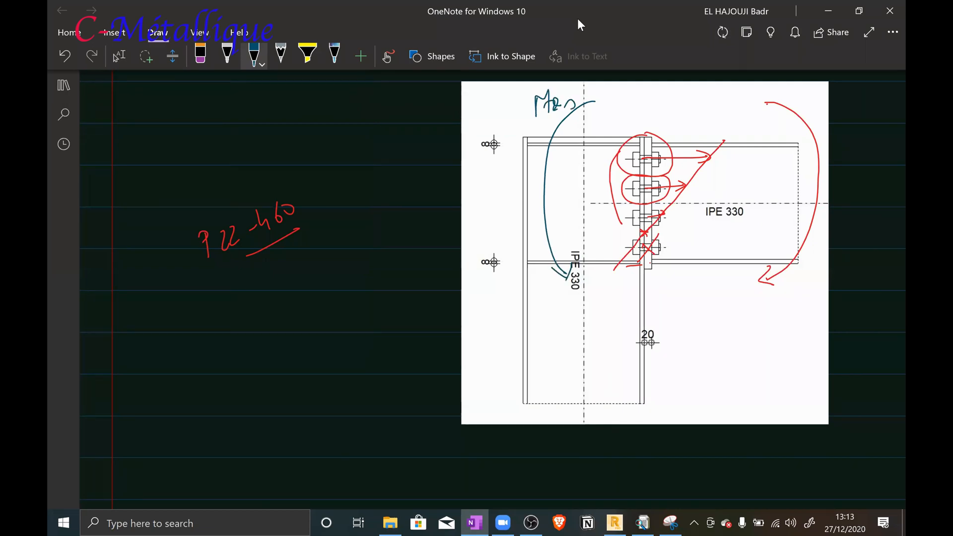
# Write "Mtot =" in front of the "Mres" label and double-underline Mtot
pyautogui.moveTo(511, 107); pyautogui.dragTo(522, 105)
pyautogui.moveTo(512, 113)
pyautogui.mouseDown()
pyautogui.moveTo(523, 111)
pyautogui.moveTo(472, 97)
pyautogui.mouseUp()
pyautogui.moveTo(473, 97)
pyautogui.mouseDown()
pyautogui.moveTo(479, 119)
pyautogui.moveTo(490, 119)
pyautogui.mouseUp()
pyautogui.moveTo(485, 107); pyautogui.dragTo(499, 117)
pyautogui.moveTo(494, 105); pyautogui.dragTo(511, 102)
pyautogui.moveTo(477, 131); pyautogui.dragTo(506, 127)
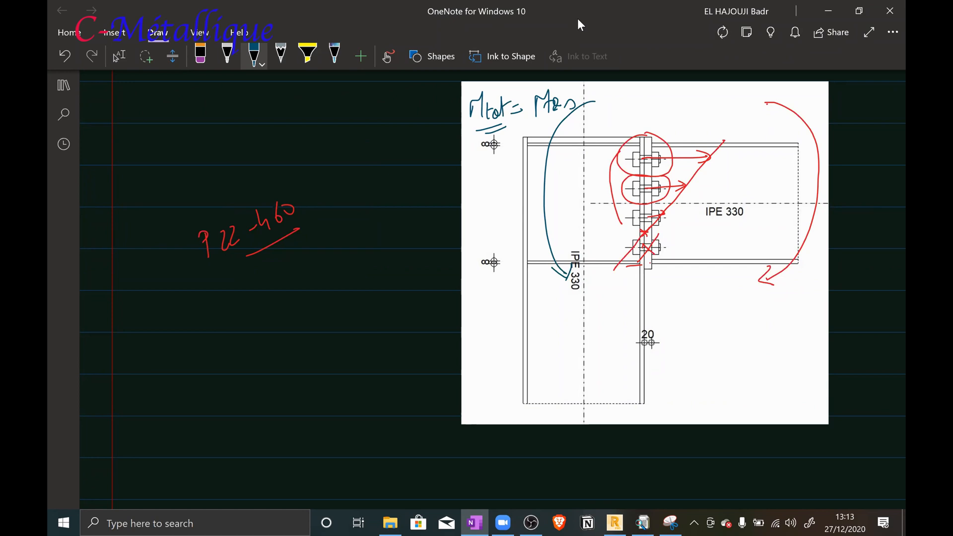
# Label the top bolt row's force F1 and draw its lever arm to the rotation point, labelled d1
pyautogui.moveTo(691, 140); pyautogui.dragTo(685, 157)
pyautogui.moveTo(695, 121)
pyautogui.mouseDown()
pyautogui.moveTo(693, 136)
pyautogui.moveTo(704, 113)
pyautogui.mouseUp()
pyautogui.moveTo(690, 125); pyautogui.dragTo(707, 130)
pyautogui.moveTo(603, 239); pyautogui.dragTo(641, 232)
pyautogui.moveTo(597, 159)
pyautogui.mouseDown()
pyautogui.moveTo(630, 159)
pyautogui.moveTo(608, 184)
pyautogui.moveTo(609, 244)
pyautogui.moveTo(615, 229)
pyautogui.mouseUp()
pyautogui.moveTo(598, 165); pyautogui.dragTo(609, 154)
pyautogui.moveTo(582, 194); pyautogui.dragTo(581, 199)
pyautogui.moveTo(589, 191); pyautogui.dragTo(598, 197)
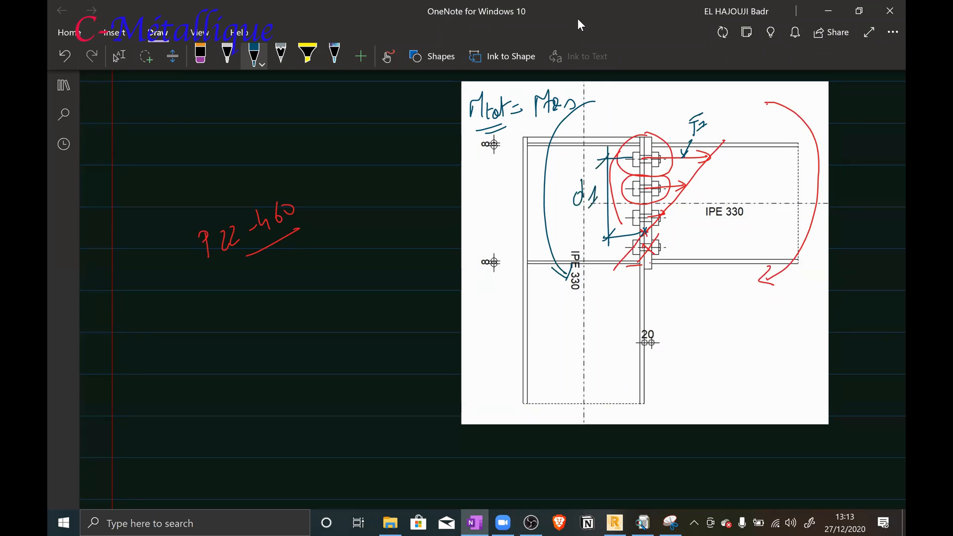
# Label the second bolt row's force F2 and draw its lever arm to the rotation point, labelled d2
pyautogui.moveTo(689, 170)
pyautogui.mouseDown()
pyautogui.moveTo(675, 184)
pyautogui.moveTo(702, 179)
pyautogui.moveTo(711, 163)
pyautogui.mouseUp()
pyautogui.moveTo(711, 171); pyautogui.dragTo(721, 180)
pyautogui.moveTo(614, 189)
pyautogui.mouseDown()
pyautogui.moveTo(629, 188)
pyautogui.moveTo(625, 234)
pyautogui.moveTo(627, 180)
pyautogui.mouseUp()
pyautogui.moveTo(610, 210); pyautogui.dragTo(624, 221)
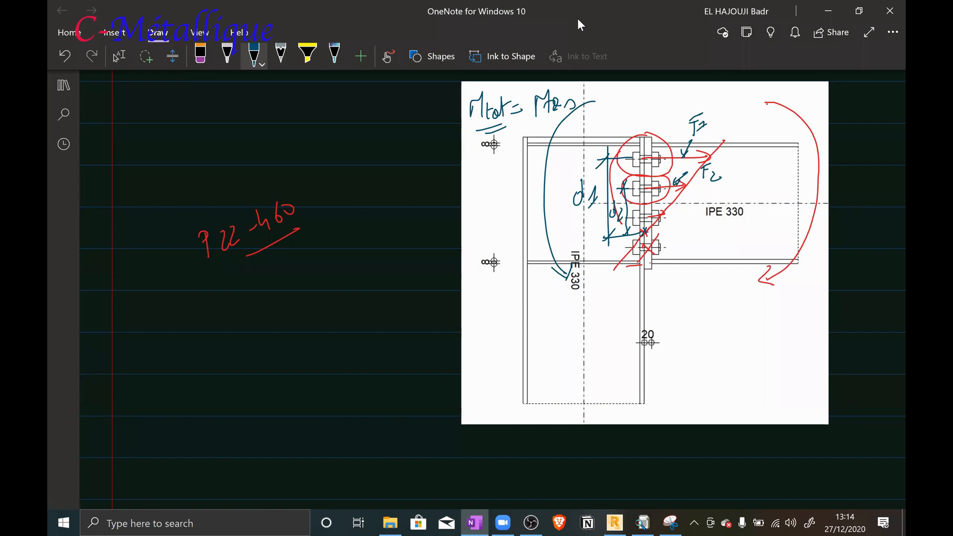
# Switch to Robot, examine connection 5's bolts and end plate in the 3D assembly view, and return to OneNote
pyautogui.click(615, 518)
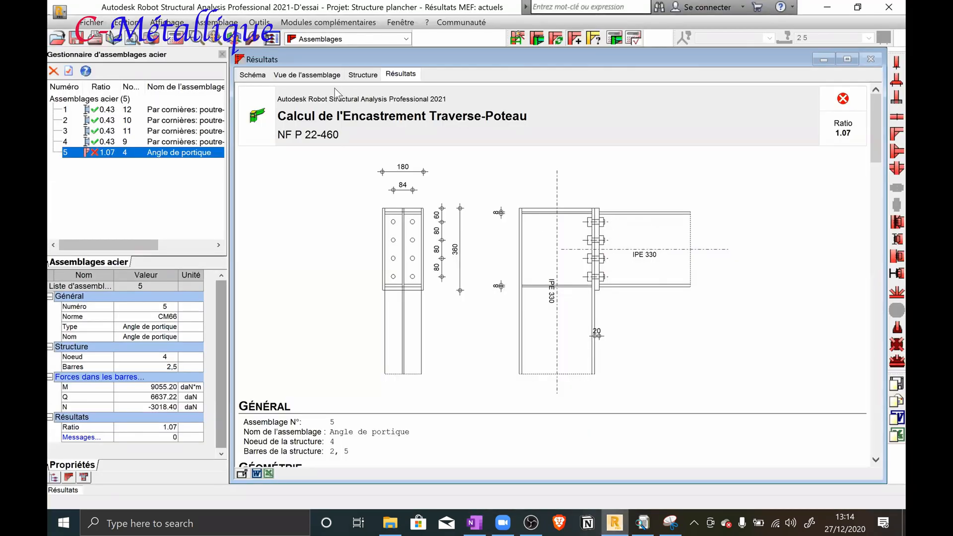
pyautogui.click(323, 76)
pyautogui.moveTo(460, 144); pyautogui.dragTo(491, 157)
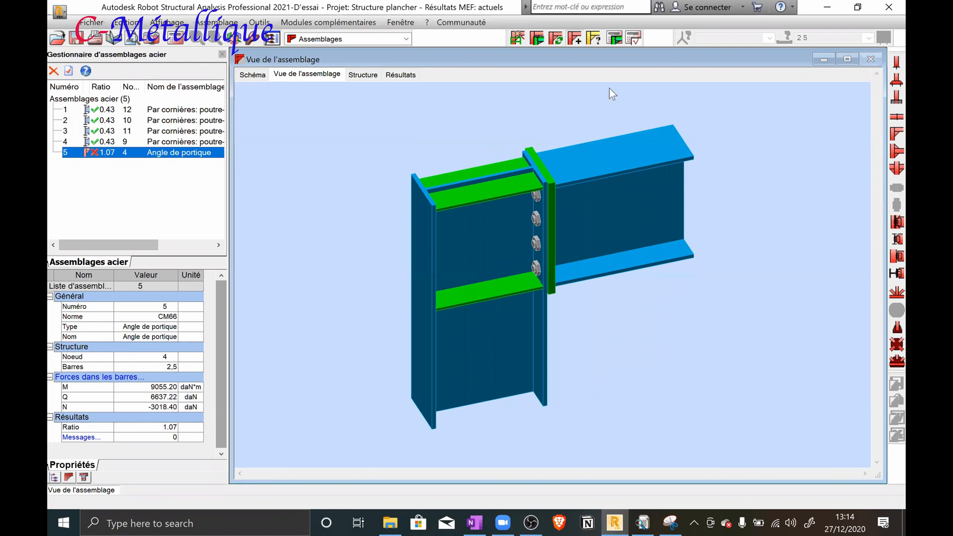
pyautogui.click(826, 7)
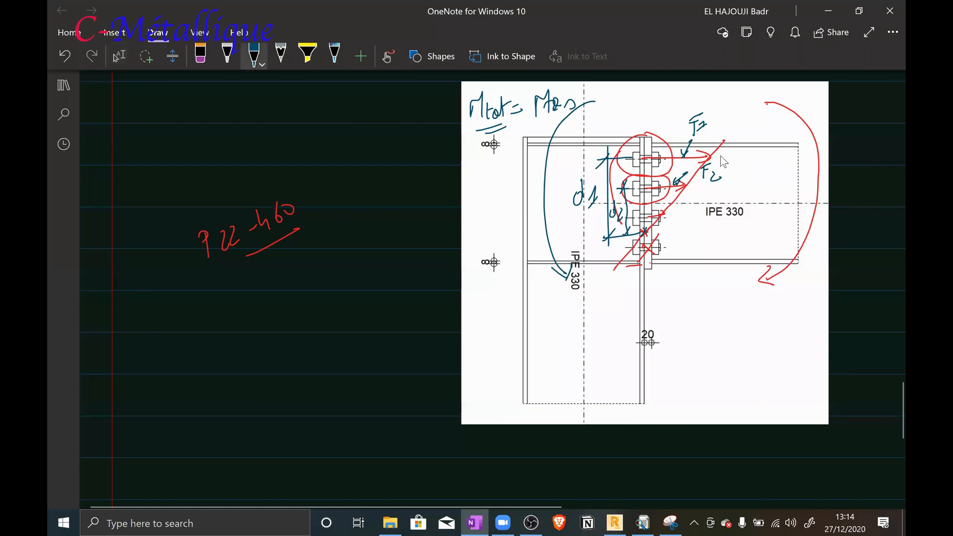
# Put an X on the red moment arrow and sketch an end-plate extension with an extra bolt row above the beam
pyautogui.moveTo(799, 102)
pyautogui.mouseDown()
pyautogui.moveTo(788, 118)
pyautogui.moveTo(798, 118)
pyautogui.mouseUp()
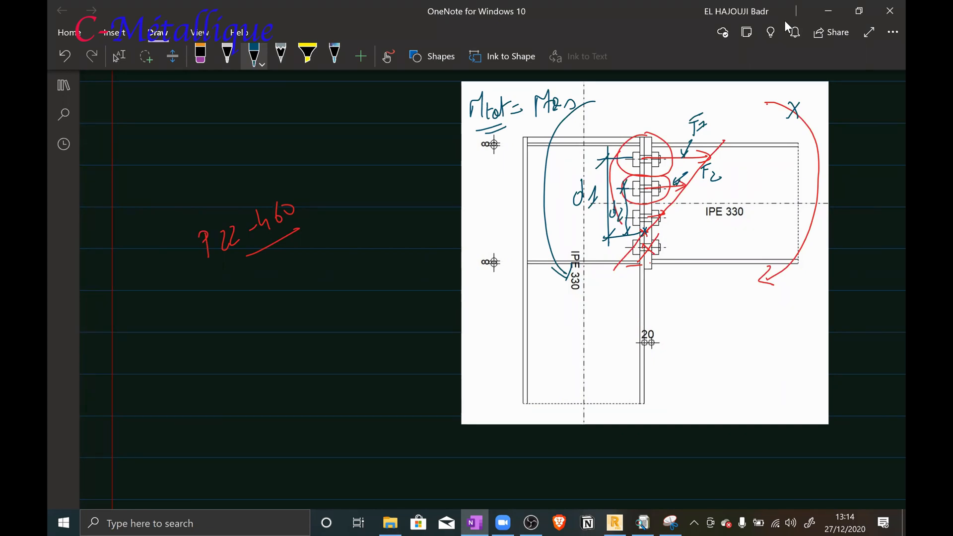
pyautogui.moveTo(635, 109)
pyautogui.mouseDown()
pyautogui.moveTo(638, 137)
pyautogui.moveTo(649, 117)
pyautogui.moveTo(651, 140)
pyautogui.moveTo(639, 129)
pyautogui.moveTo(650, 101)
pyautogui.moveTo(650, 116)
pyautogui.mouseUp()
pyautogui.moveTo(627, 114)
pyautogui.mouseDown()
pyautogui.moveTo(656, 112)
pyautogui.moveTo(648, 114)
pyautogui.mouseUp()
pyautogui.moveTo(626, 122); pyautogui.dragTo(634, 115)
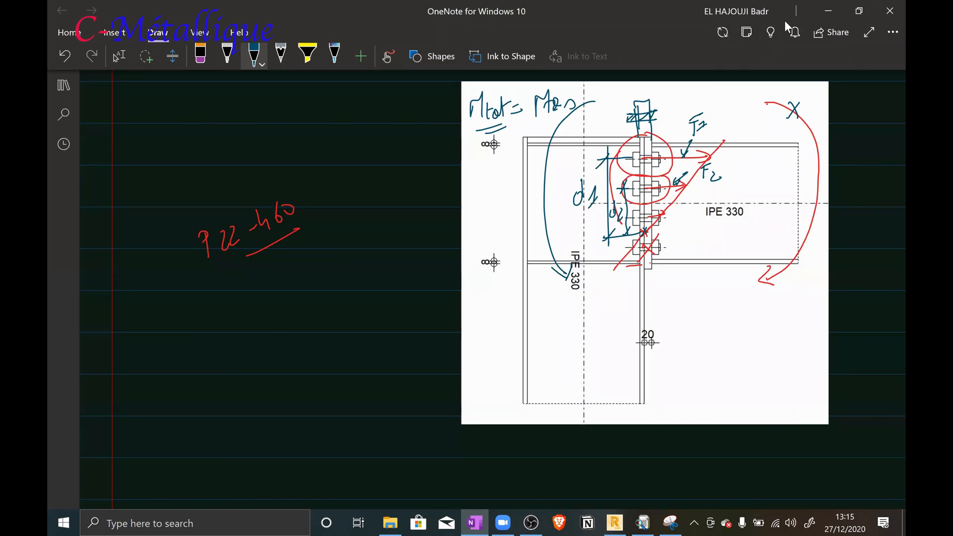
# Draw a force arrow labelled F' at the added bolt row and extend the lever-arm line up to it
pyautogui.moveTo(651, 117)
pyautogui.mouseDown()
pyautogui.moveTo(727, 106)
pyautogui.moveTo(702, 102)
pyautogui.moveTo(710, 87)
pyautogui.mouseUp()
pyautogui.moveTo(627, 117)
pyautogui.mouseDown()
pyautogui.moveTo(590, 120)
pyautogui.moveTo(607, 125)
pyautogui.moveTo(610, 148)
pyautogui.moveTo(612, 132)
pyautogui.mouseUp()
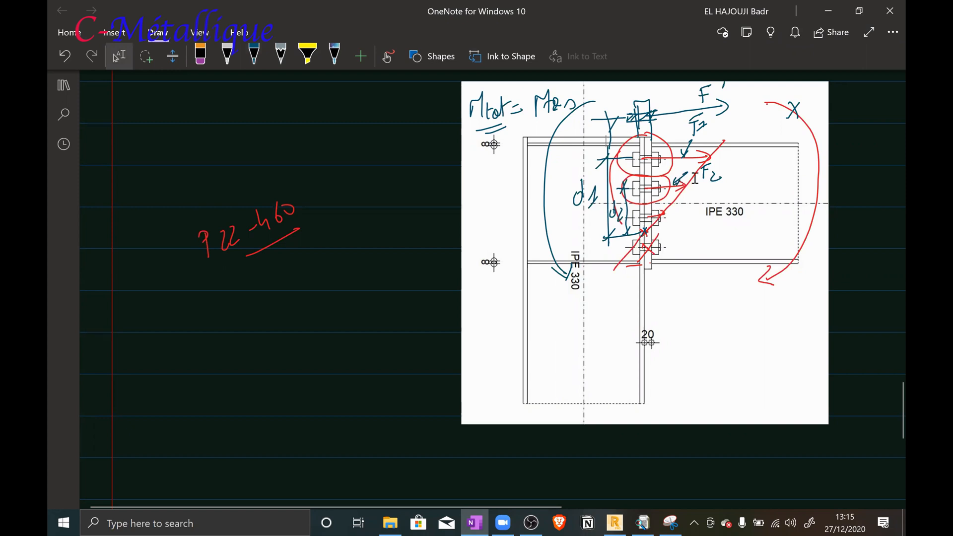
pyautogui.scroll(3, 656, 223)
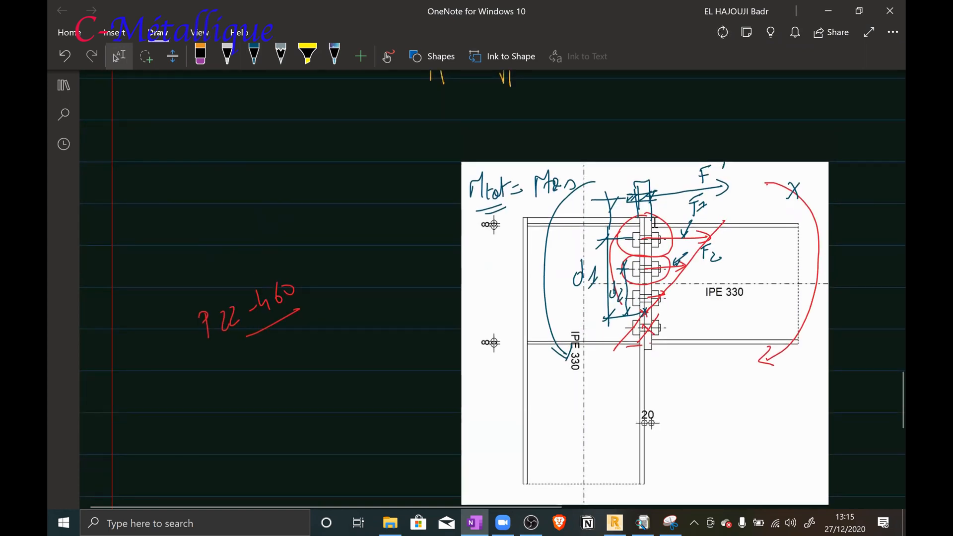
# Draw a wavy line with diagonal hatching above the beam across the connection drawing to represent the slab zone
pyautogui.scroll(-3, 645, 199)
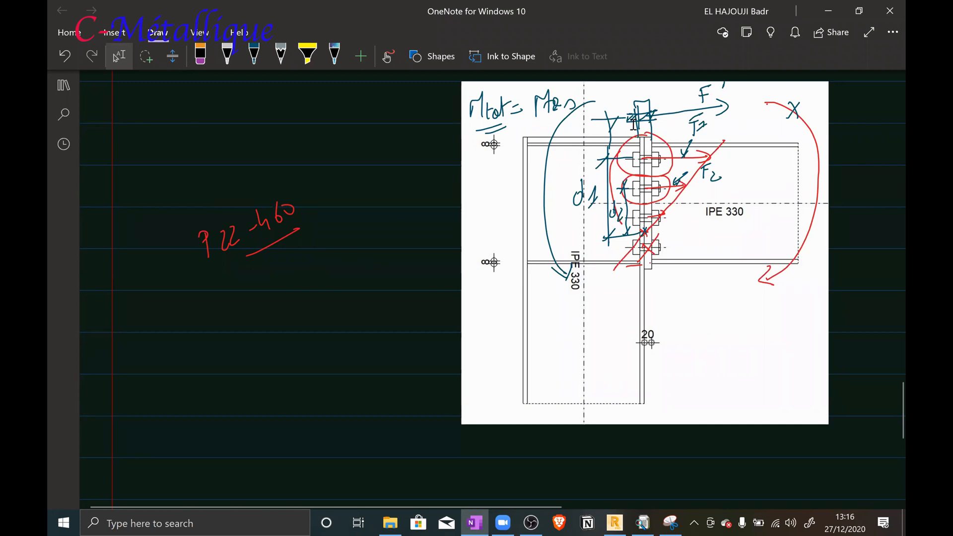
pyautogui.moveTo(521, 132)
pyautogui.mouseDown()
pyautogui.moveTo(552, 105)
pyautogui.moveTo(662, 105)
pyautogui.moveTo(735, 135)
pyautogui.moveTo(825, 133)
pyautogui.mouseUp()
pyautogui.moveTo(537, 85); pyautogui.dragTo(516, 119)
pyautogui.moveTo(613, 83); pyautogui.dragTo(597, 107)
pyautogui.moveTo(644, 86); pyautogui.dragTo(620, 113)
pyautogui.moveTo(677, 88); pyautogui.dragTo(653, 118)
pyautogui.moveTo(717, 84); pyautogui.dragTo(695, 111)
pyautogui.click(748, 93)
pyautogui.moveTo(743, 95); pyautogui.dragTo(728, 118)
pyautogui.moveTo(765, 93); pyautogui.dragTo(748, 120)
pyautogui.moveTo(775, 92); pyautogui.dragTo(757, 120)
pyautogui.moveTo(786, 91); pyautogui.dragTo(768, 116)
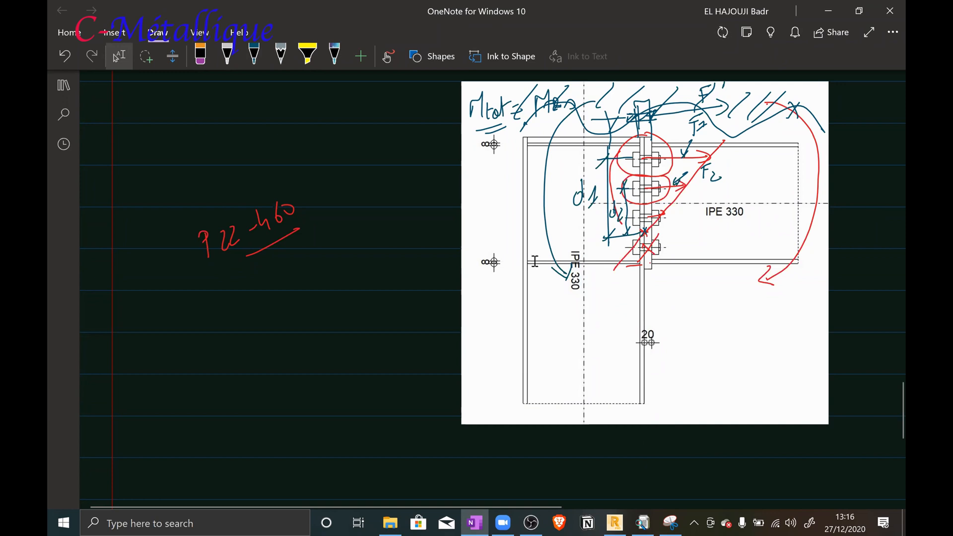
# Switch to Robot, review connection 5's bolt, weld and end-plate settings, and close the definition without changes
pyautogui.click(617, 521)
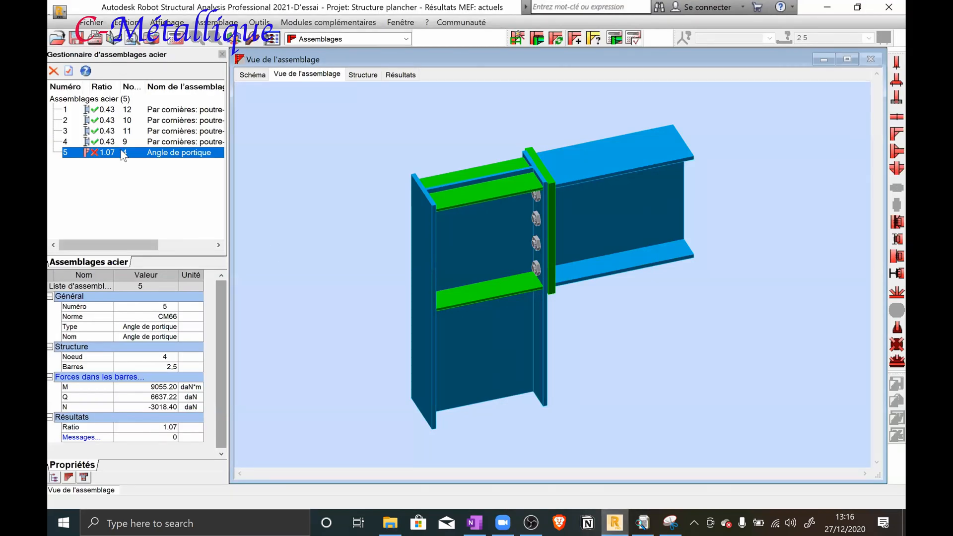
pyautogui.doubleClick(122, 153)
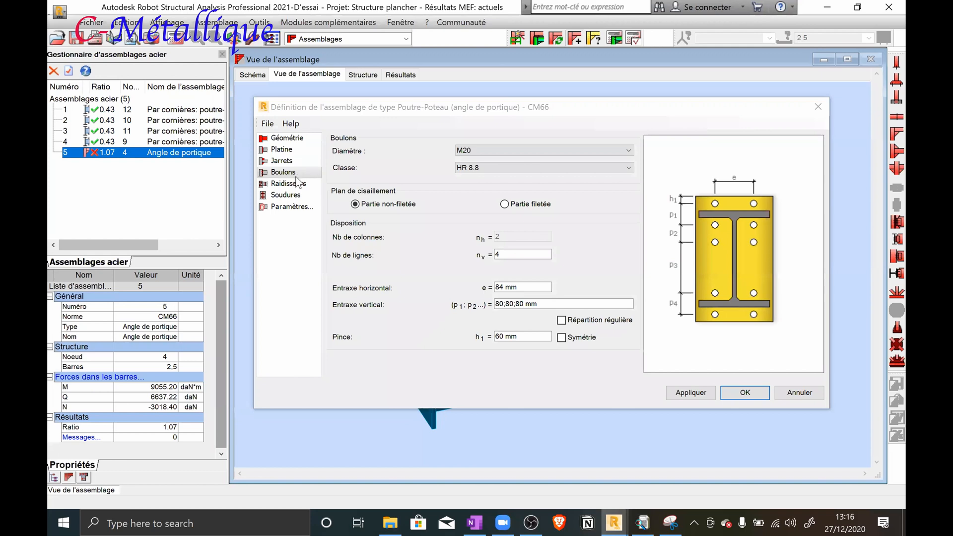
pyautogui.click(287, 195)
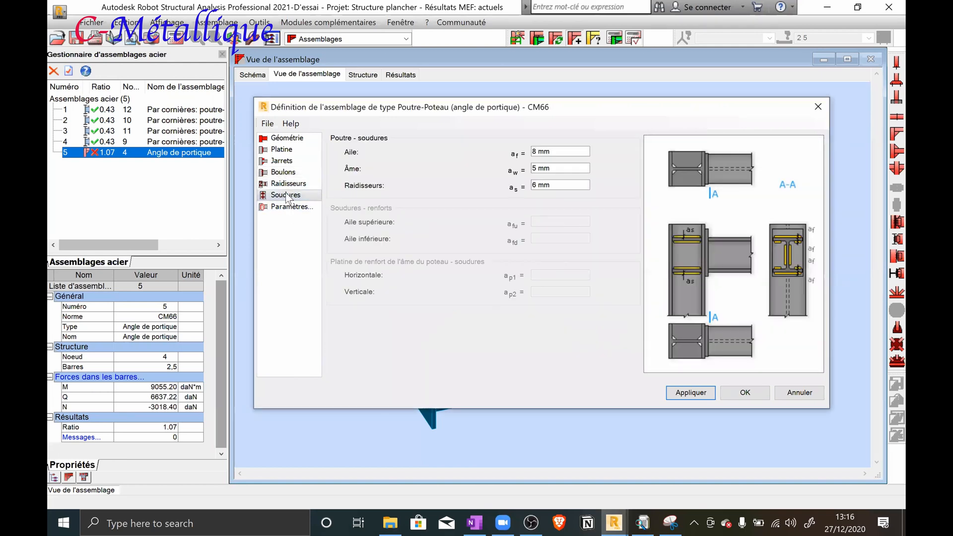
pyautogui.click(282, 149)
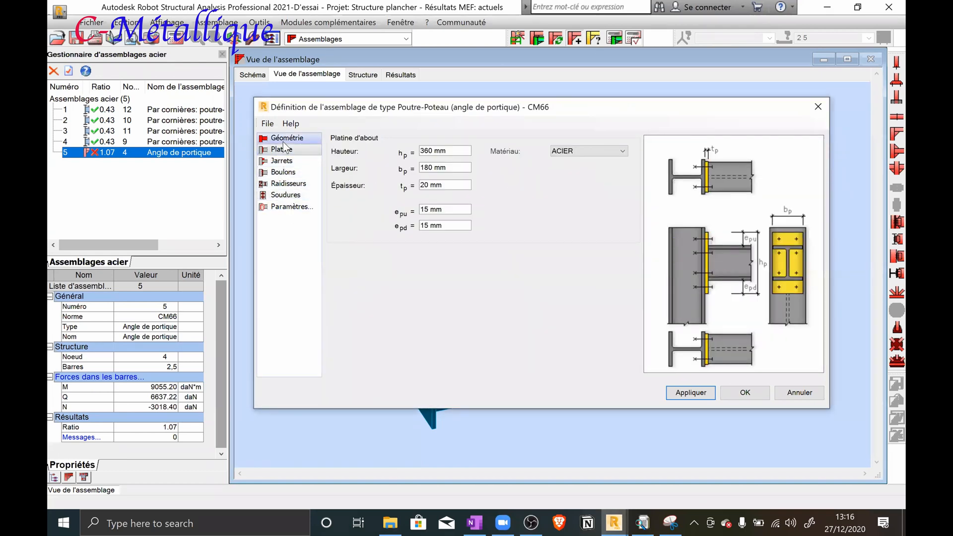
pyautogui.click(818, 107)
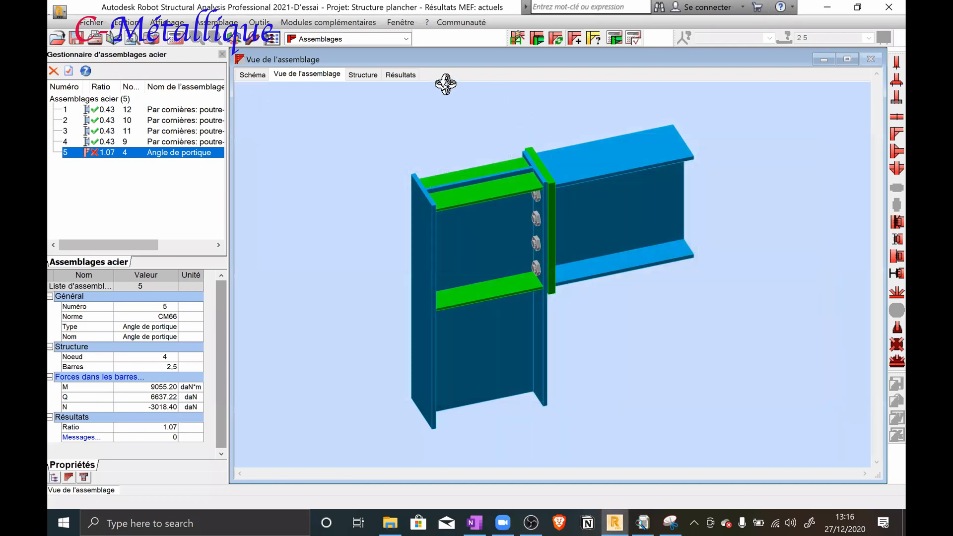
# Go through connection 5's results note to the resistance verification and highlight the Mtot formula
pyautogui.click(400, 75)
pyautogui.scroll(-3, 646, 233)
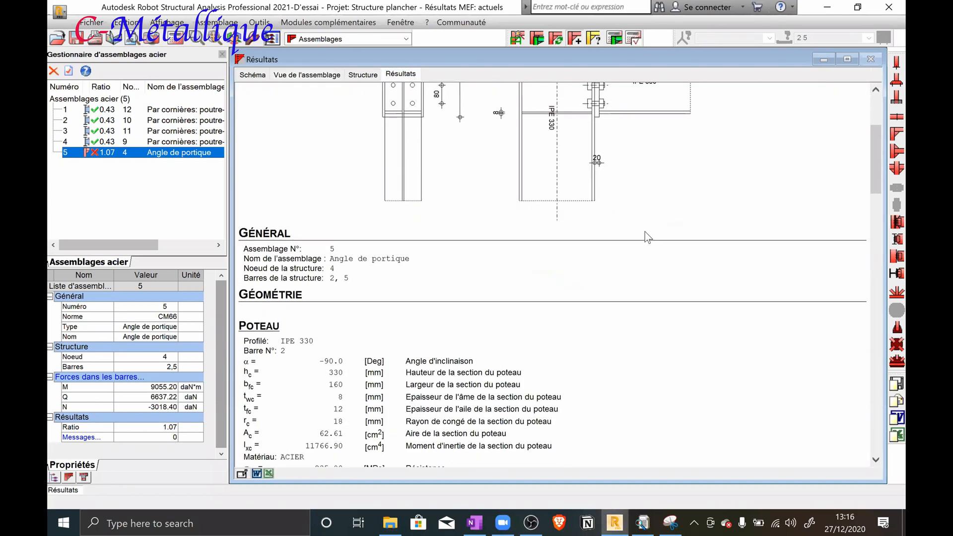
pyautogui.scroll(-10, 643, 229)
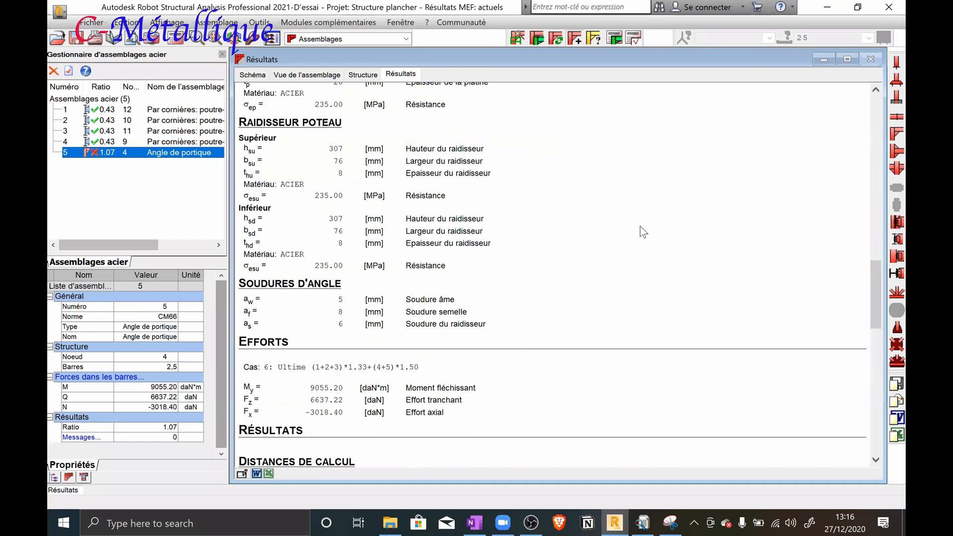
pyautogui.scroll(-8, 639, 226)
pyautogui.scroll(6, 670, 213)
pyautogui.scroll(-5, 666, 213)
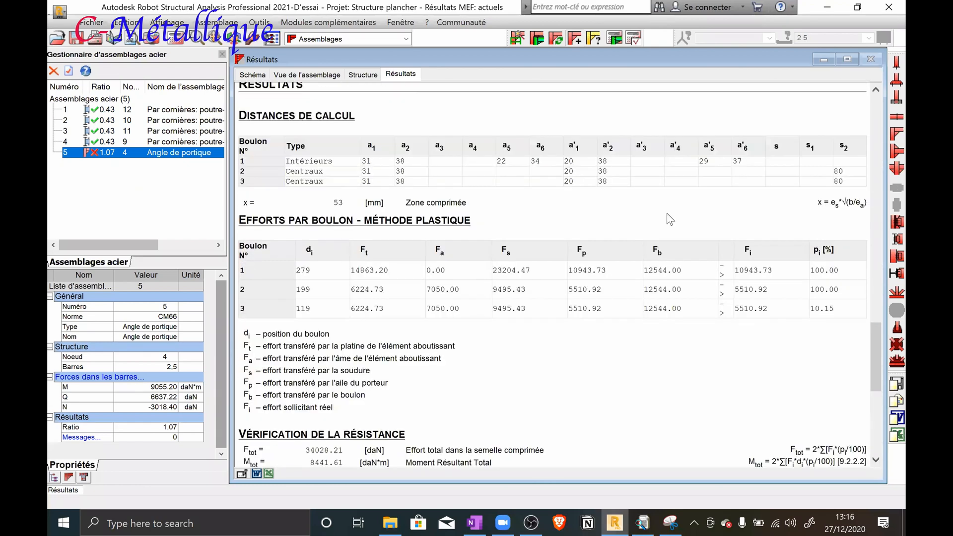
pyautogui.scroll(-5, 666, 213)
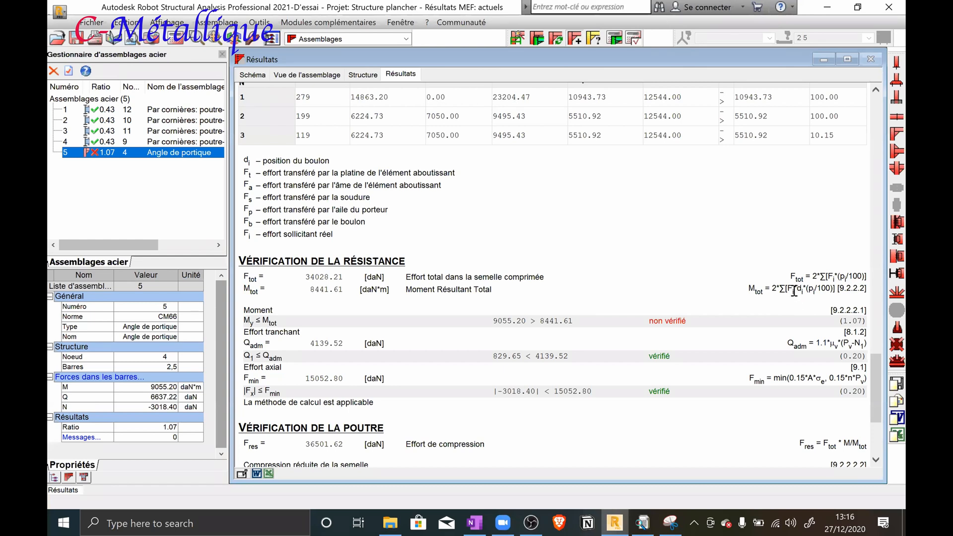
pyautogui.moveTo(787, 292); pyautogui.dragTo(797, 291)
pyautogui.moveTo(750, 290); pyautogui.dragTo(864, 298)
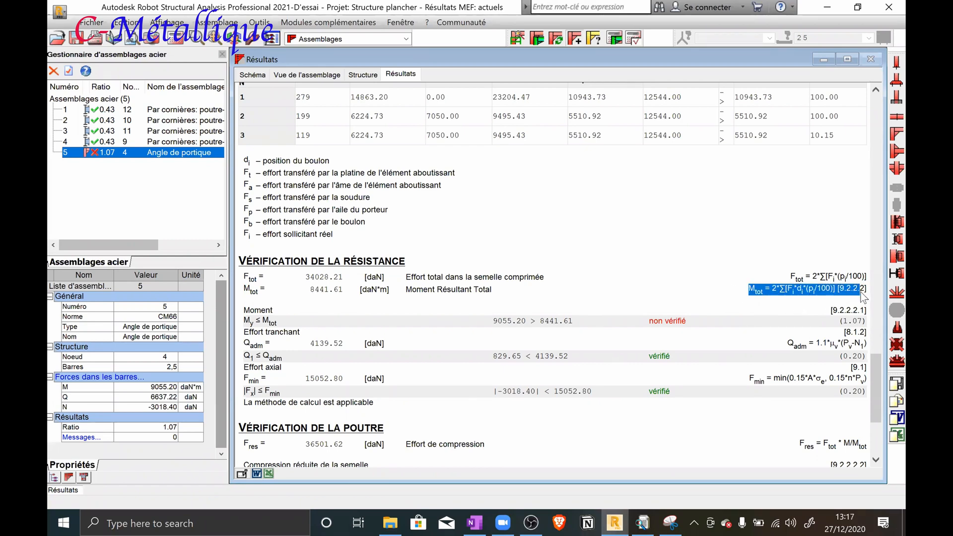
# Compare the resistance, beam and column checks in the note and highlight the verdict for column web shear
pyautogui.scroll(-4, 524, 233)
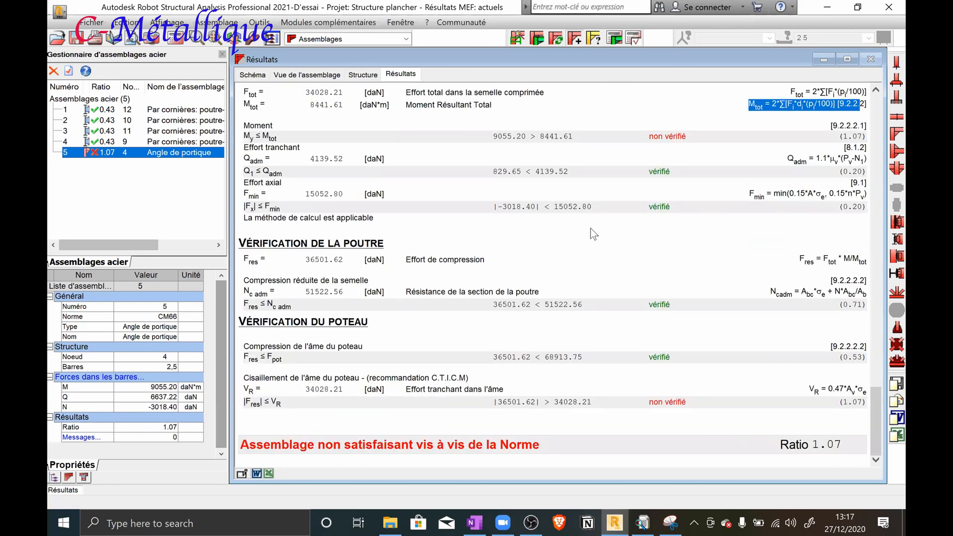
pyautogui.scroll(4, 611, 340)
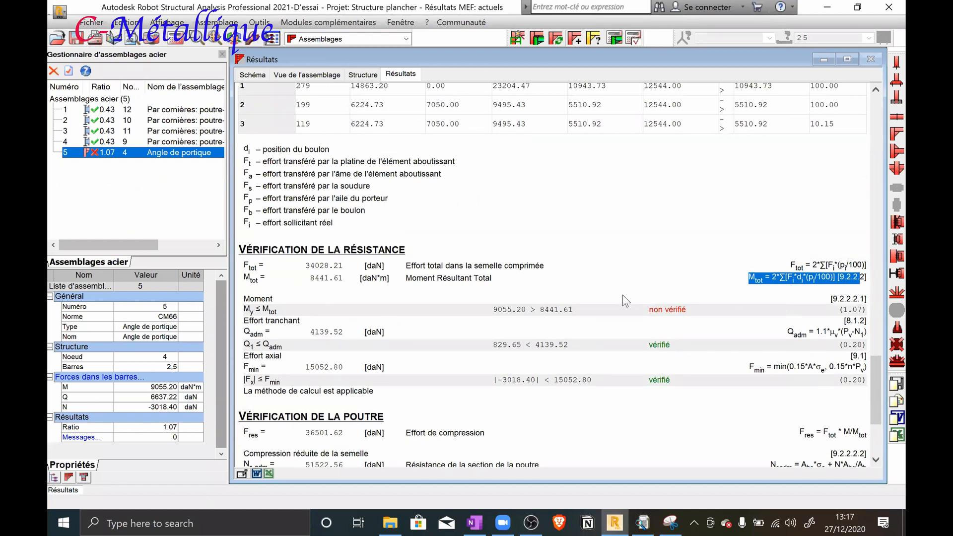
pyautogui.scroll(-5, 653, 296)
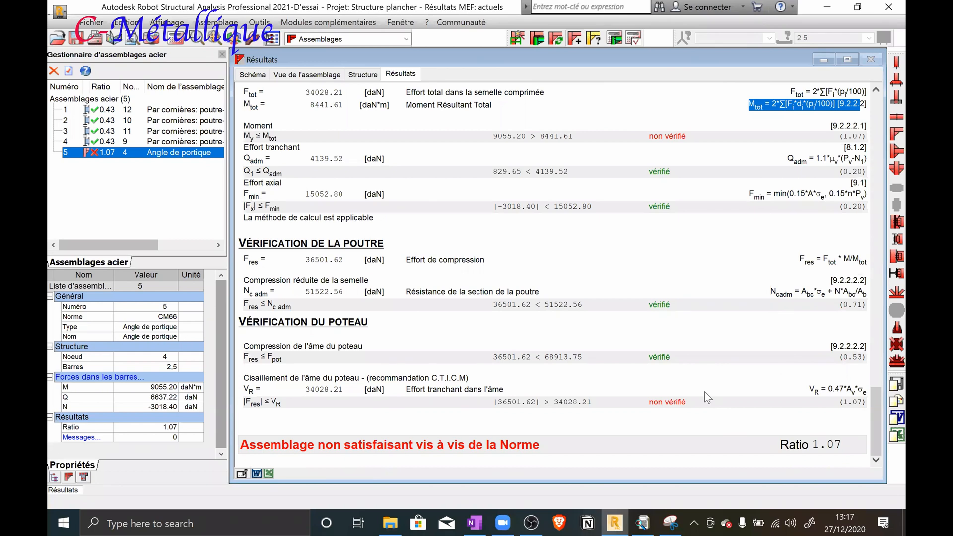
pyautogui.scroll(2, 704, 393)
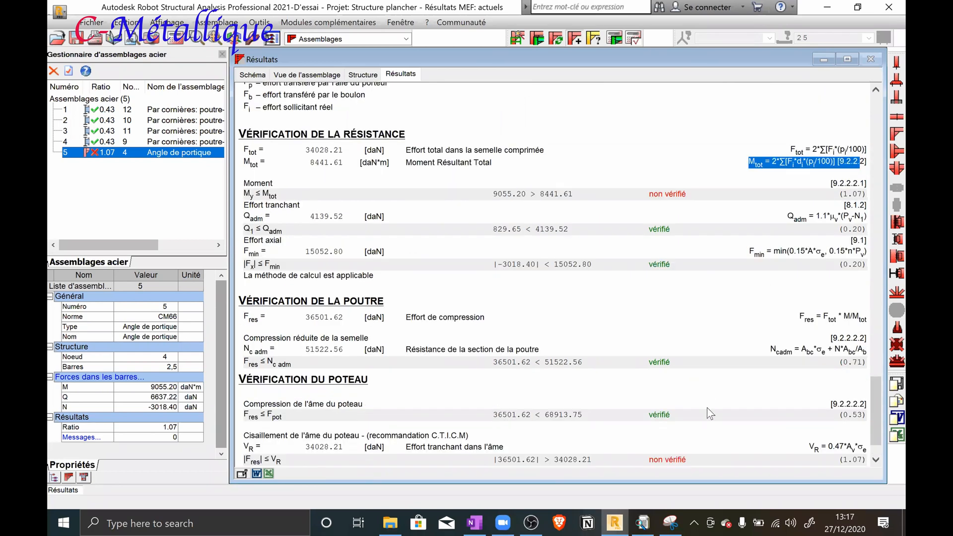
pyautogui.scroll(-2, 690, 429)
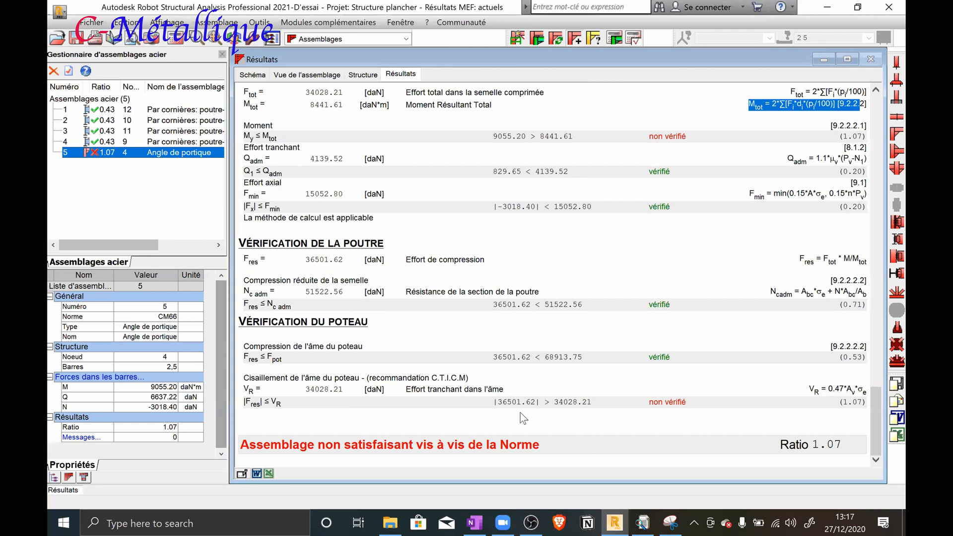
pyautogui.moveTo(687, 403); pyautogui.dragTo(649, 403)
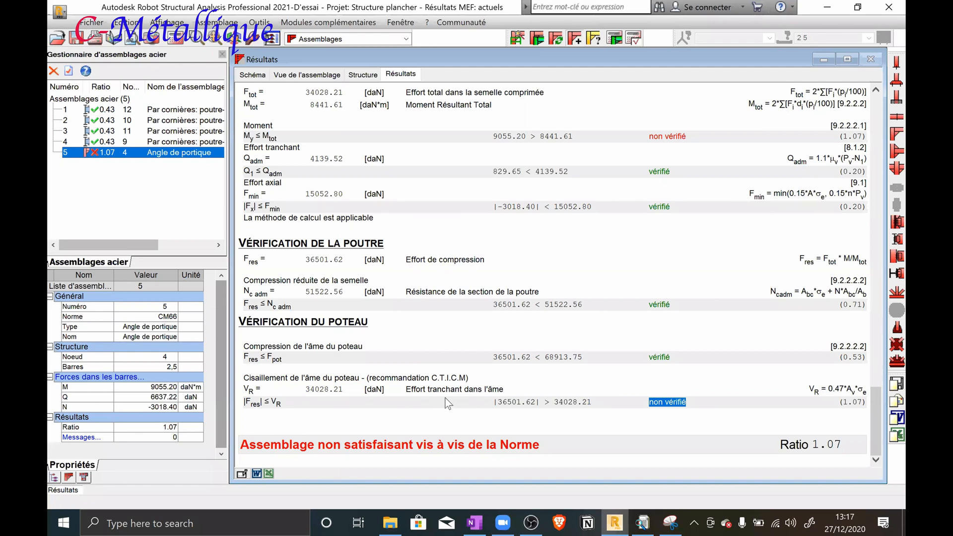
# Return to OneNote and draw opposing horizontal force arrows along the beam's upper and lower flanges
pyautogui.click(820, 7)
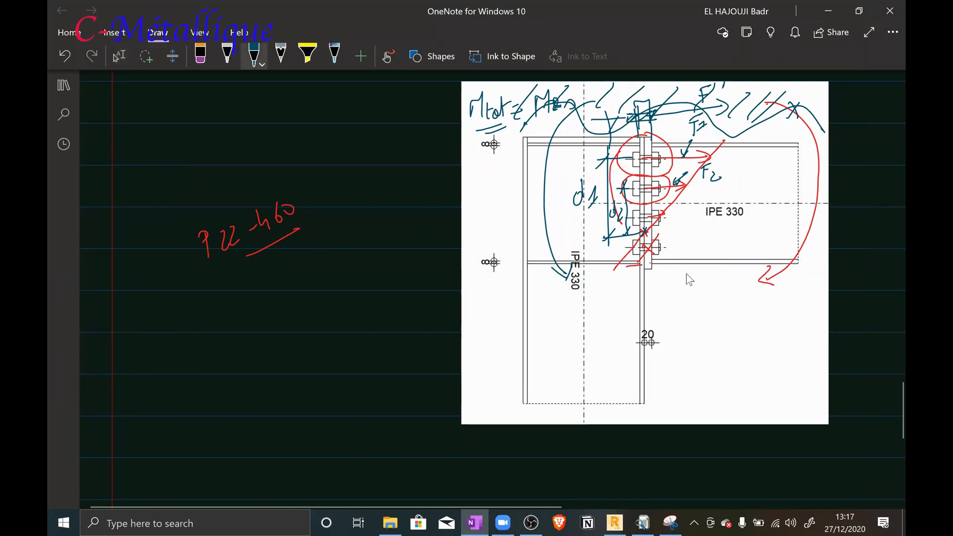
pyautogui.moveTo(725, 140)
pyautogui.mouseDown()
pyautogui.moveTo(672, 142)
pyautogui.moveTo(770, 144)
pyautogui.moveTo(749, 156)
pyautogui.mouseUp()
pyautogui.moveTo(755, 261)
pyautogui.mouseDown()
pyautogui.moveTo(691, 267)
pyautogui.moveTo(707, 269)
pyautogui.mouseUp()
pyautogui.moveTo(735, 240)
pyautogui.mouseDown()
pyautogui.moveTo(700, 243)
pyautogui.moveTo(711, 254)
pyautogui.mouseUp()
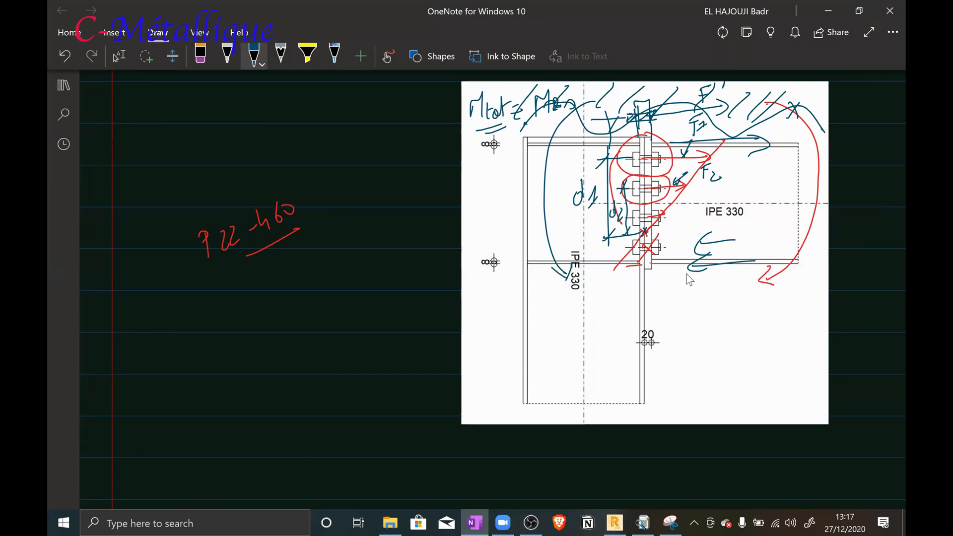
# Draw the lower-flange force into the column, a diagonal across the web panel, and support marks at both flange levels
pyautogui.moveTo(659, 257); pyautogui.dragTo(651, 261)
pyautogui.moveTo(624, 262); pyautogui.dragTo(614, 263)
pyautogui.moveTo(527, 142); pyautogui.dragTo(640, 263)
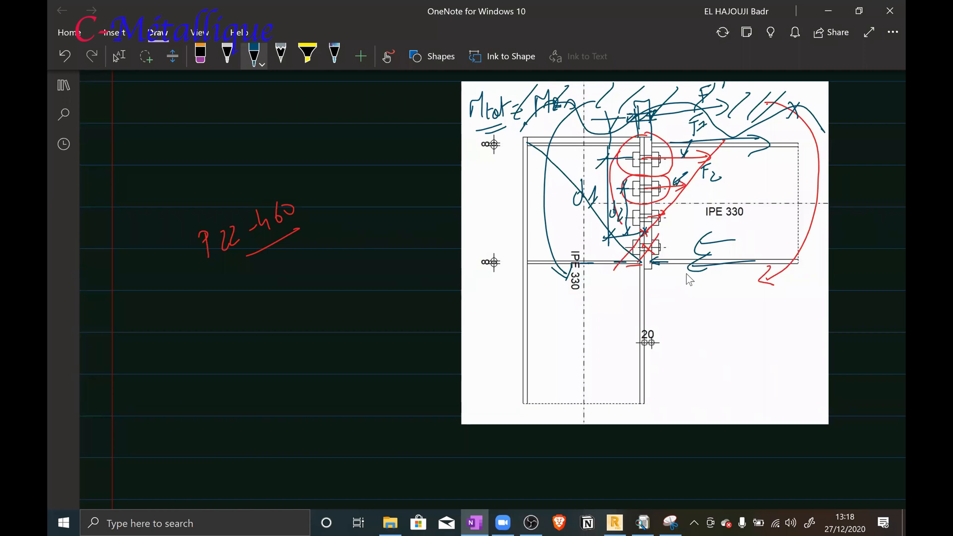
pyautogui.moveTo(624, 254)
pyautogui.mouseDown()
pyautogui.moveTo(625, 273)
pyautogui.moveTo(625, 256)
pyautogui.moveTo(636, 273)
pyautogui.mouseUp()
pyautogui.moveTo(624, 133)
pyautogui.mouseDown()
pyautogui.moveTo(619, 151)
pyautogui.moveTo(633, 144)
pyautogui.mouseUp()
# Sketch a vertical member with a support at each end beside the drawing and link both supports to the column stiffeners with arrows
pyautogui.moveTo(351, 172); pyautogui.dragTo(369, 304)
pyautogui.moveTo(337, 171); pyautogui.dragTo(338, 181)
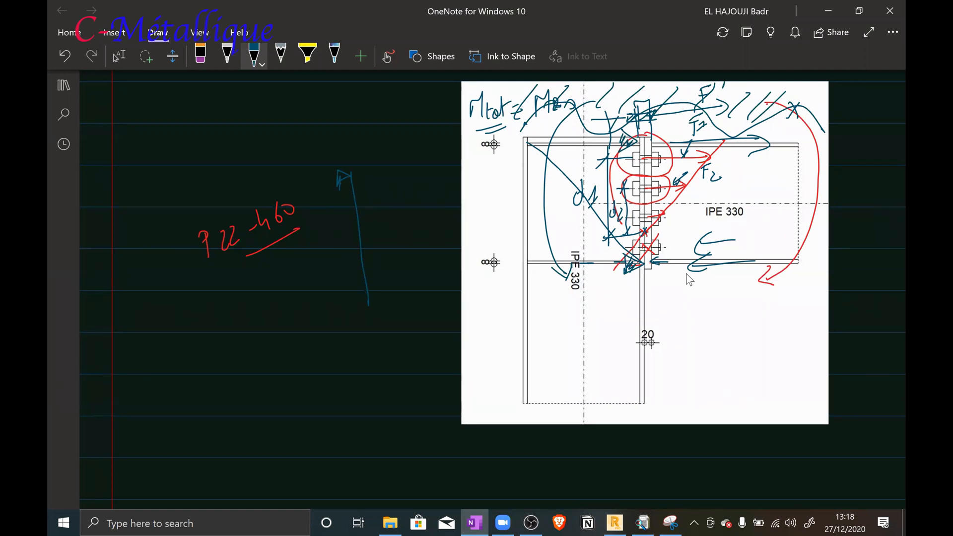
pyautogui.moveTo(368, 303); pyautogui.dragTo(356, 311)
pyautogui.moveTo(358, 299); pyautogui.dragTo(354, 311)
pyautogui.moveTo(562, 265)
pyautogui.mouseDown()
pyautogui.moveTo(551, 286)
pyautogui.moveTo(564, 260)
pyautogui.moveTo(413, 348)
pyautogui.moveTo(374, 319)
pyautogui.moveTo(377, 335)
pyautogui.mouseUp()
pyautogui.moveTo(550, 146)
pyautogui.mouseDown()
pyautogui.moveTo(526, 179)
pyautogui.moveTo(373, 171)
pyautogui.mouseUp()
pyautogui.moveTo(386, 162)
pyautogui.mouseDown()
pyautogui.moveTo(372, 170)
pyautogui.moveTo(385, 179)
pyautogui.mouseUp()
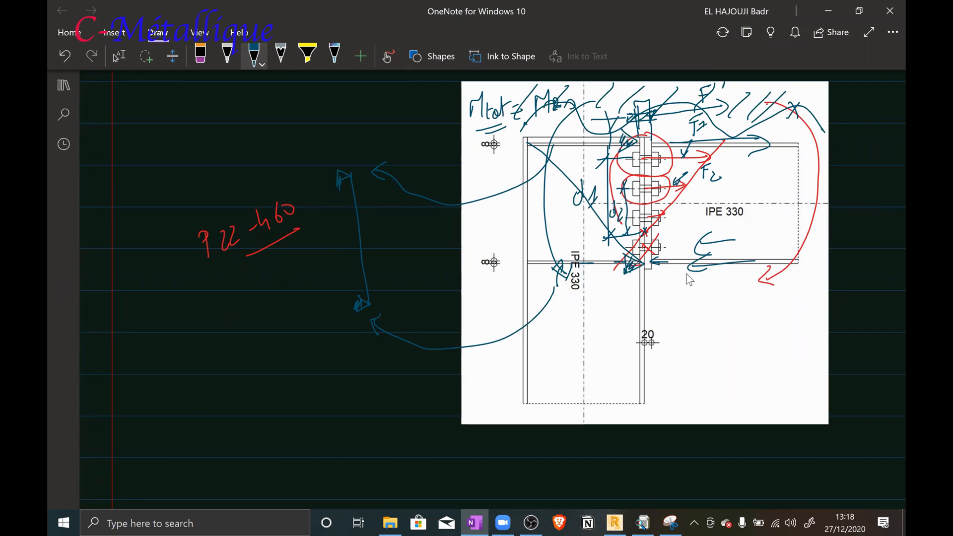
# Add horizontal reaction arrows at both supports of the sketched member, labelling the lower one R
pyautogui.moveTo(371, 306)
pyautogui.mouseDown()
pyautogui.moveTo(407, 305)
pyautogui.moveTo(400, 312)
pyautogui.mouseUp()
pyautogui.moveTo(417, 303)
pyautogui.mouseDown()
pyautogui.moveTo(418, 323)
pyautogui.moveTo(424, 318)
pyautogui.mouseUp()
pyautogui.moveTo(372, 173); pyautogui.dragTo(346, 178)
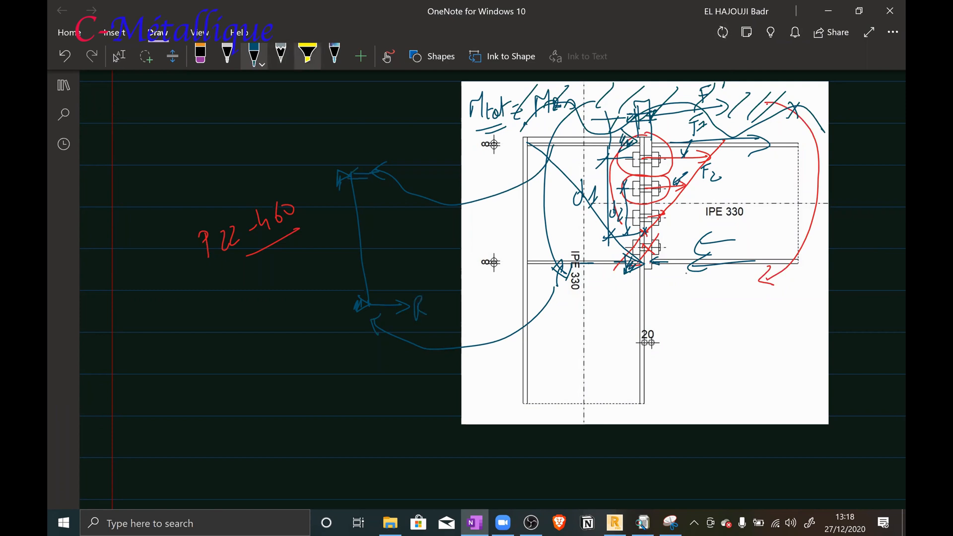
# Draw the stepped shear force diagram over the sketched member with the white pen
pyautogui.click(227, 55)
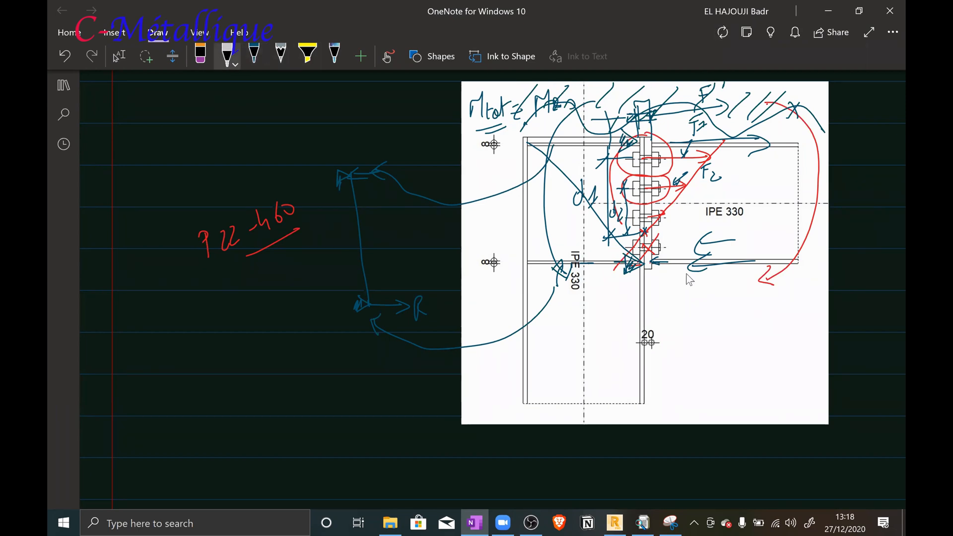
pyautogui.moveTo(400, 248); pyautogui.dragTo(405, 307)
pyautogui.moveTo(400, 249)
pyautogui.mouseDown()
pyautogui.moveTo(331, 246)
pyautogui.moveTo(310, 179)
pyautogui.moveTo(342, 175)
pyautogui.mouseUp()
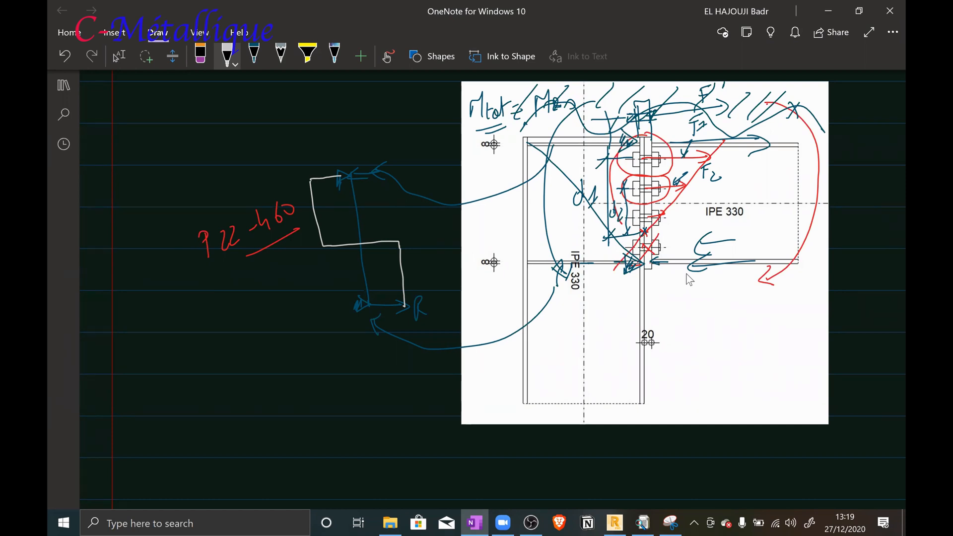
pyautogui.moveTo(382, 241)
pyautogui.mouseDown()
pyautogui.moveTo(392, 240)
pyautogui.moveTo(356, 254)
pyautogui.moveTo(378, 251)
pyautogui.moveTo(366, 237)
pyautogui.mouseUp()
# Switch to Robot and add a single diagonal column web stiffener, 8 mm thick in ACIER, to connection 5
pyautogui.click(117, 56)
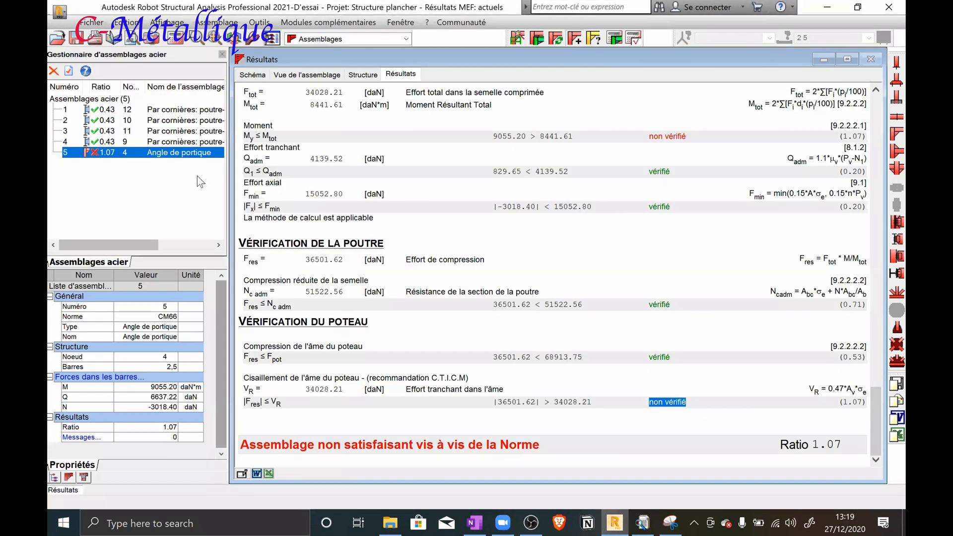
pyautogui.doubleClick(168, 152)
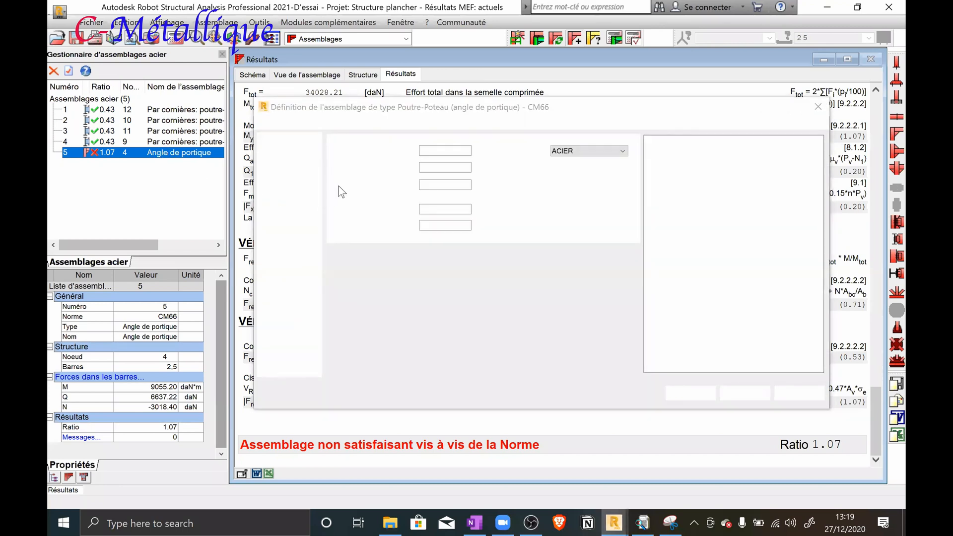
pyautogui.click(294, 184)
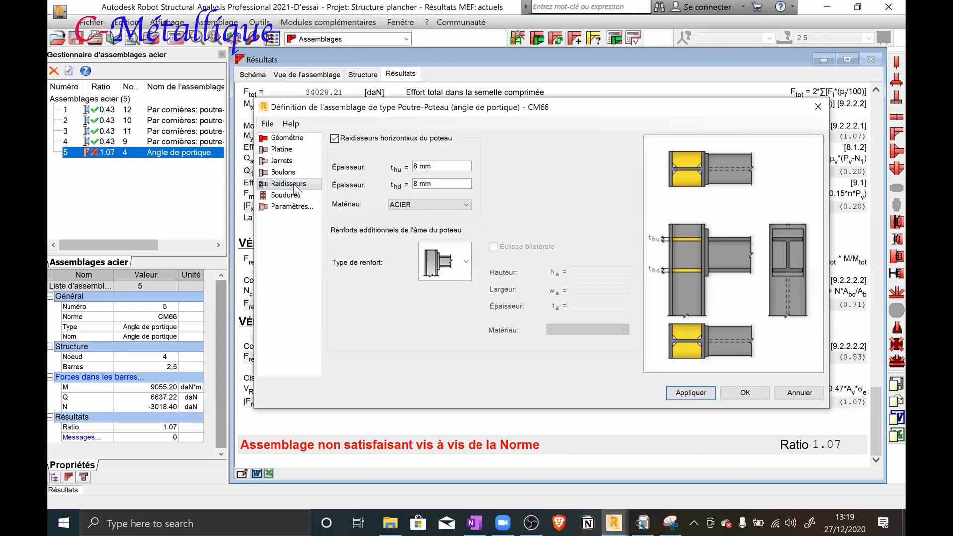
pyautogui.click(465, 261)
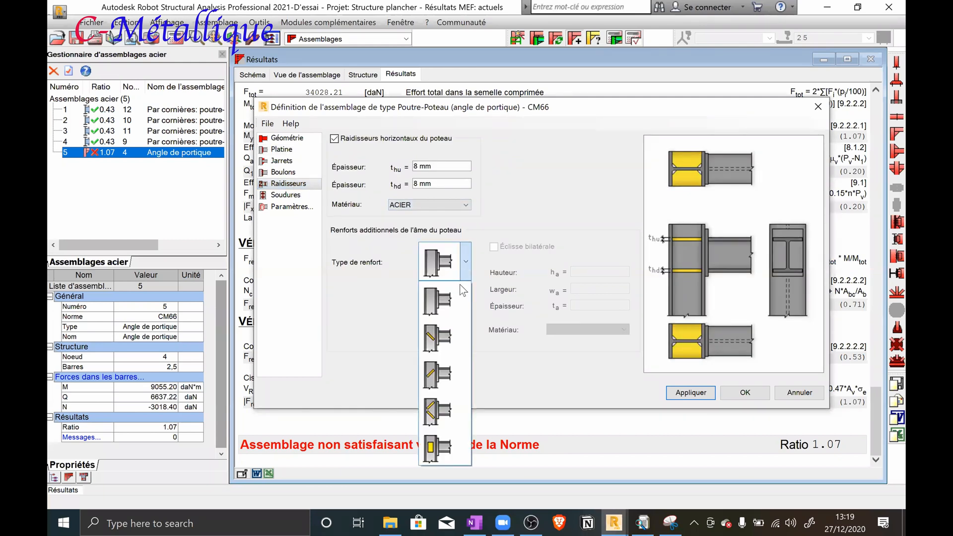
pyautogui.click(437, 347)
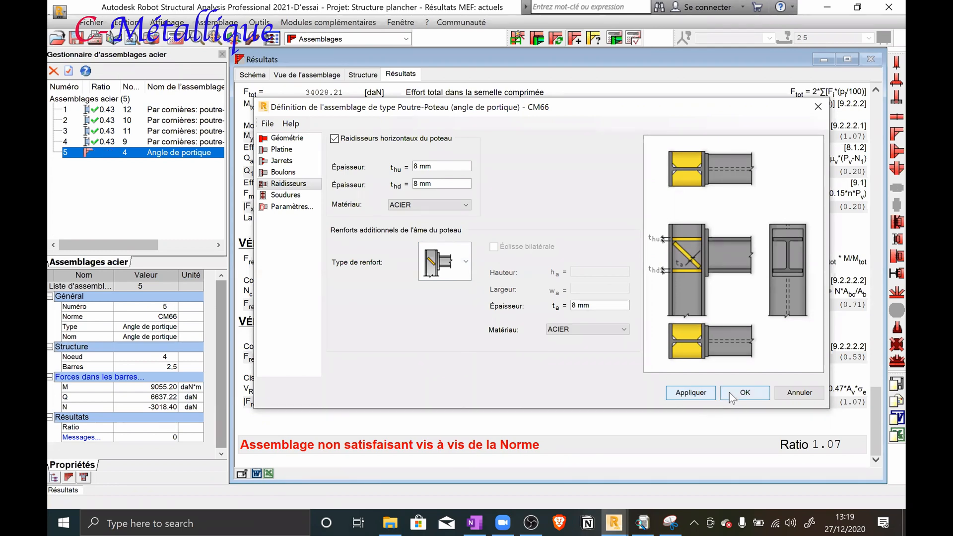
pyautogui.click(761, 397)
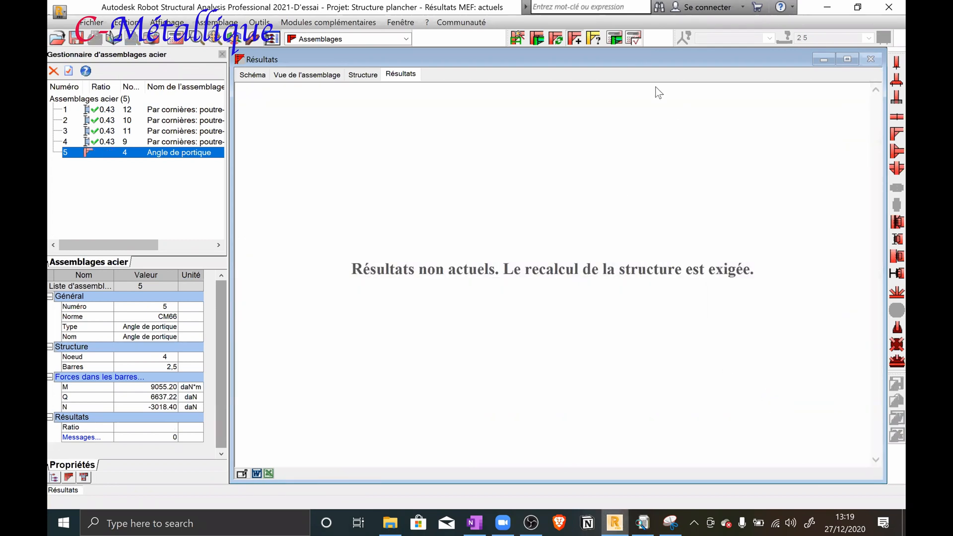
# Recalculate connection 5 and check the resistance, beam and column verifications in the results note
pyautogui.click(615, 39)
pyautogui.click(561, 357)
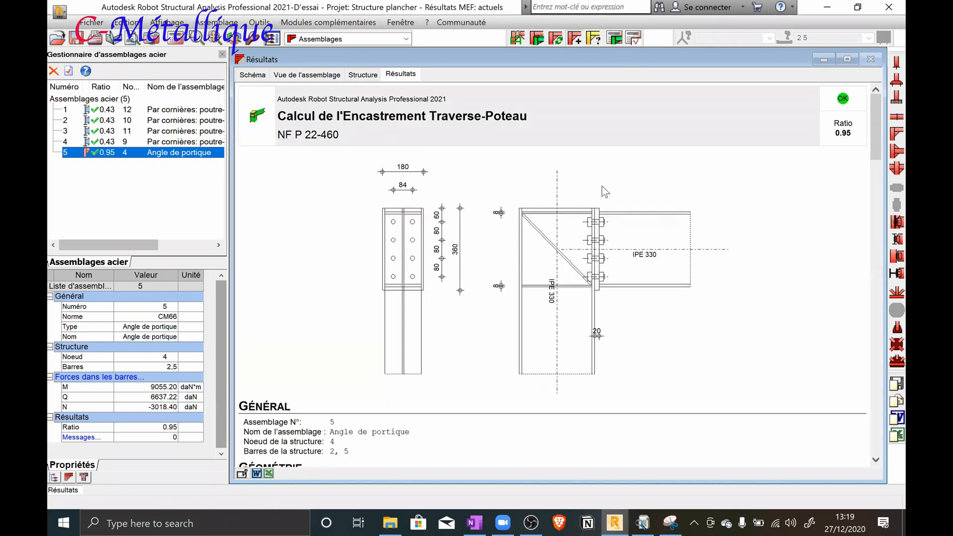
pyautogui.scroll(-3, 610, 208)
pyautogui.scroll(-20, 608, 204)
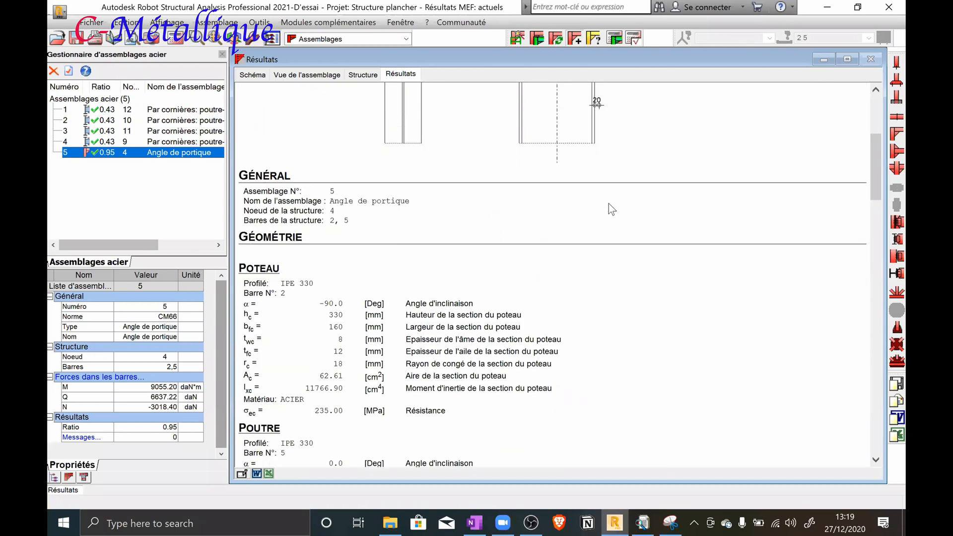
pyautogui.scroll(-15, 602, 198)
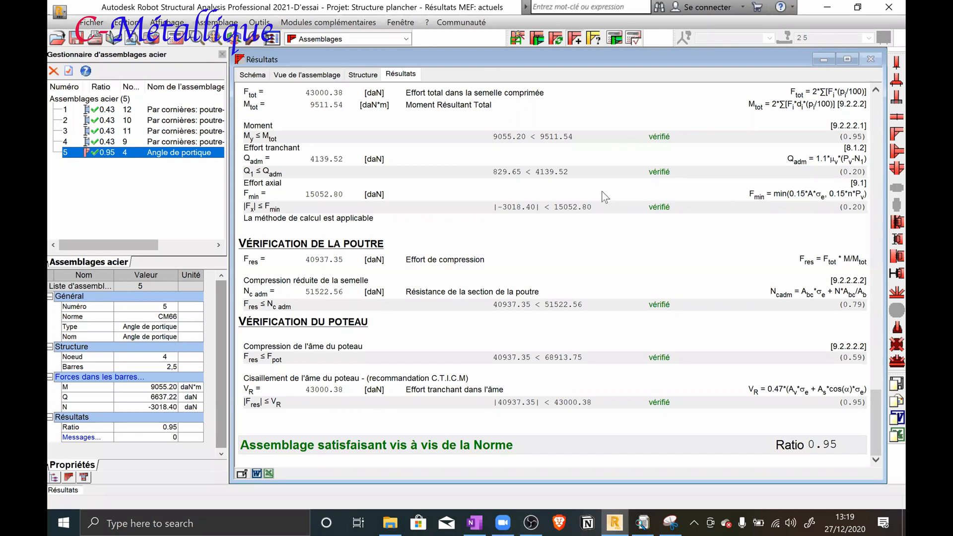
# Examine connection 5's results note from the verifications back to the bolt, plate, stiffener and drawing data, and inspect its 3D assembly view
pyautogui.scroll(8, 604, 197)
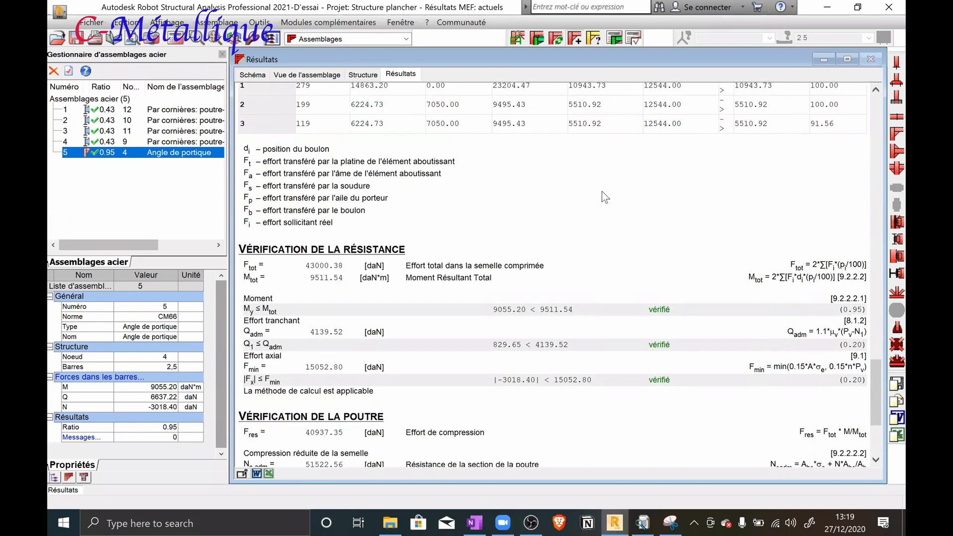
pyautogui.scroll(17, 604, 197)
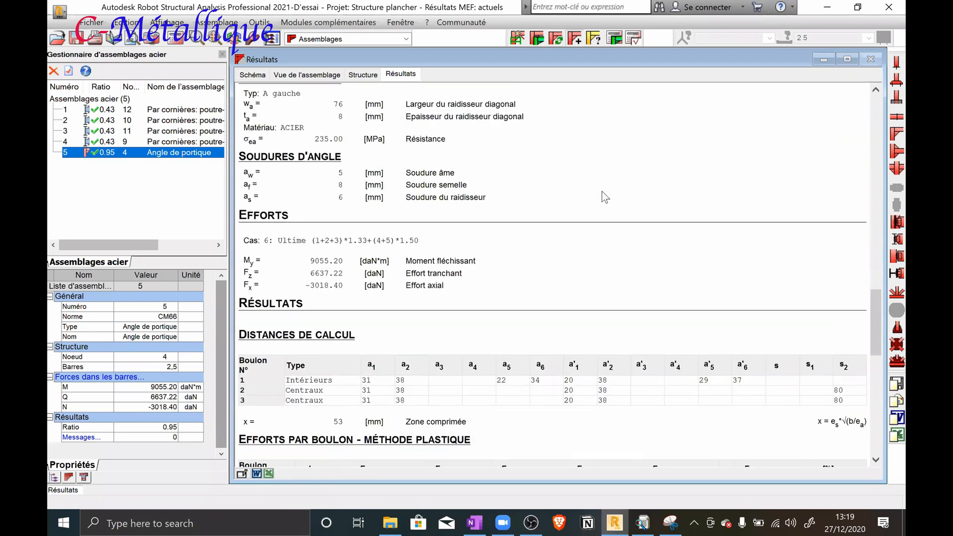
pyautogui.scroll(4, 605, 197)
pyautogui.scroll(-20, 602, 187)
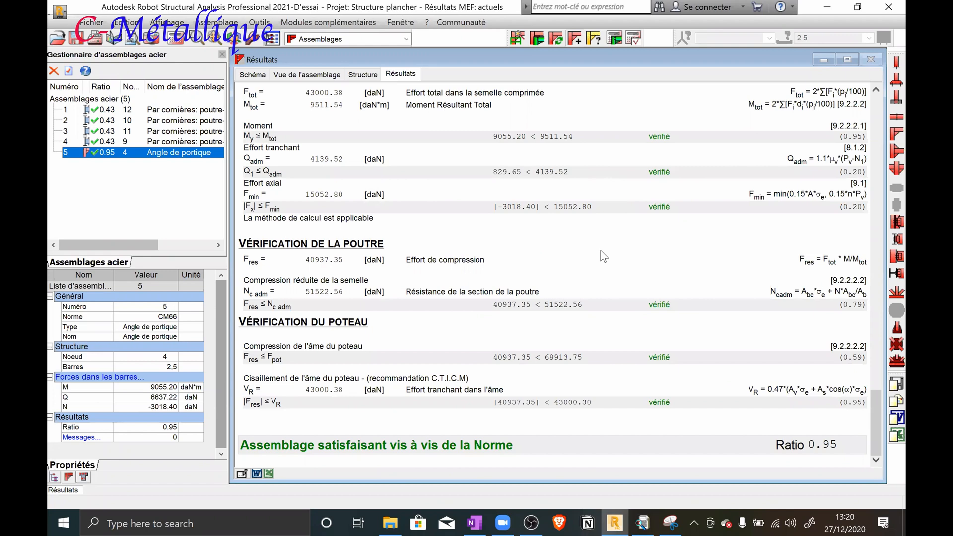
pyautogui.scroll(20, 600, 251)
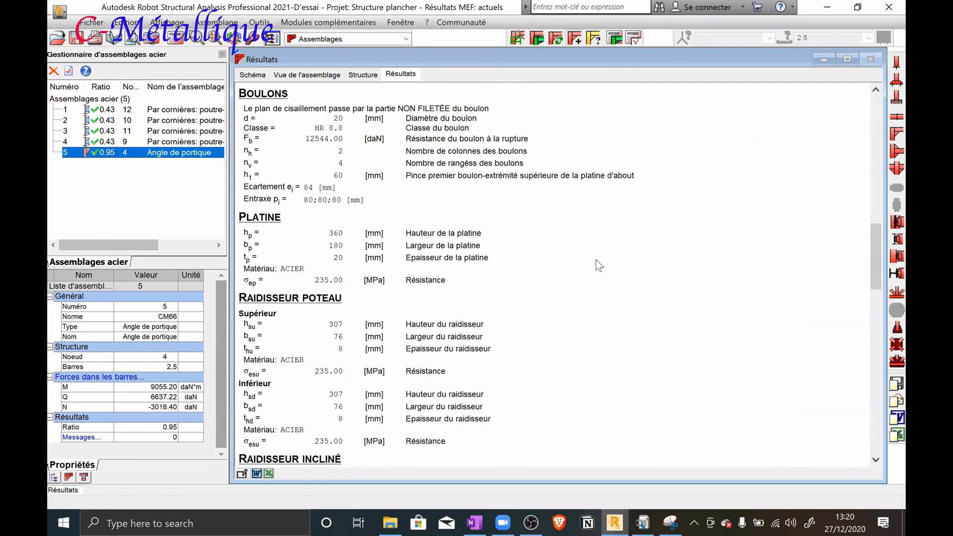
pyautogui.scroll(10, 600, 260)
pyautogui.scroll(-9, 606, 252)
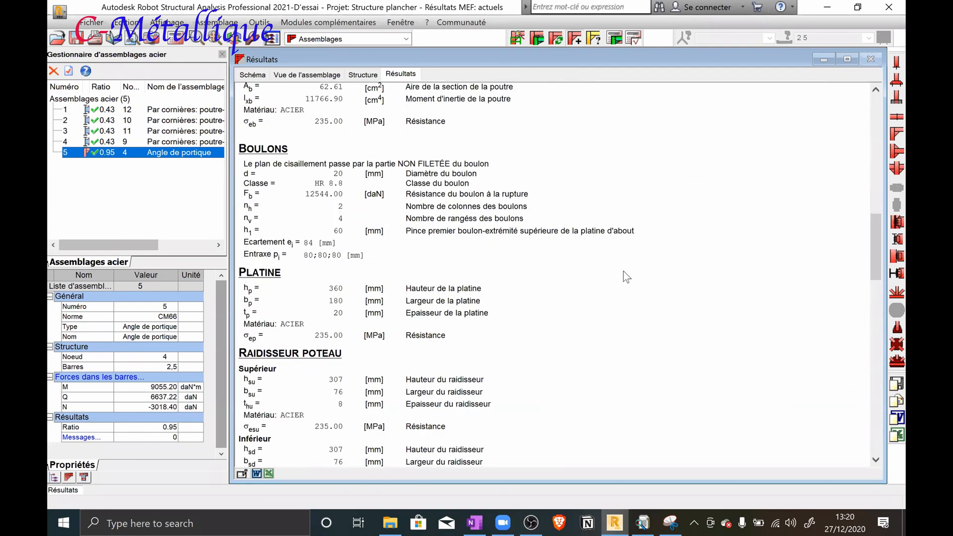
pyautogui.scroll(-20, 627, 277)
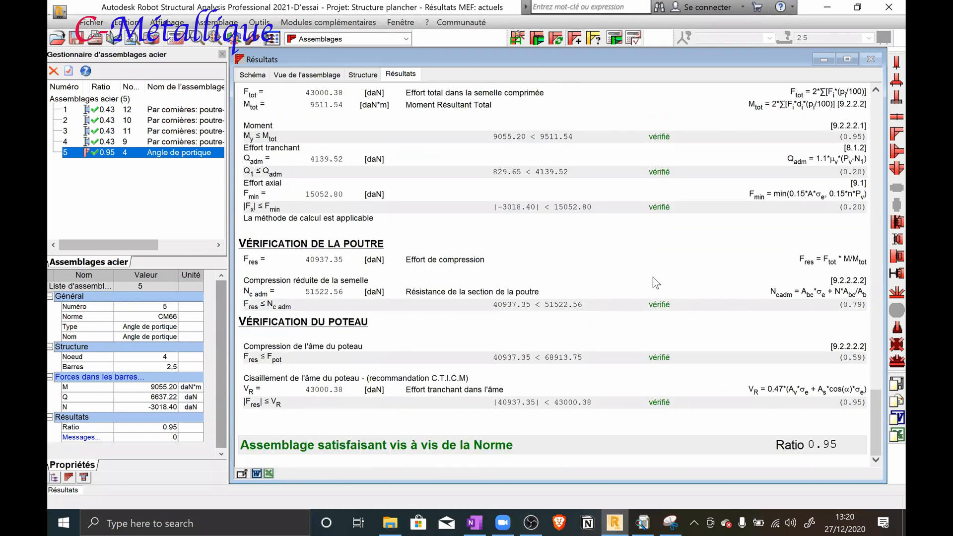
pyautogui.scroll(20, 653, 277)
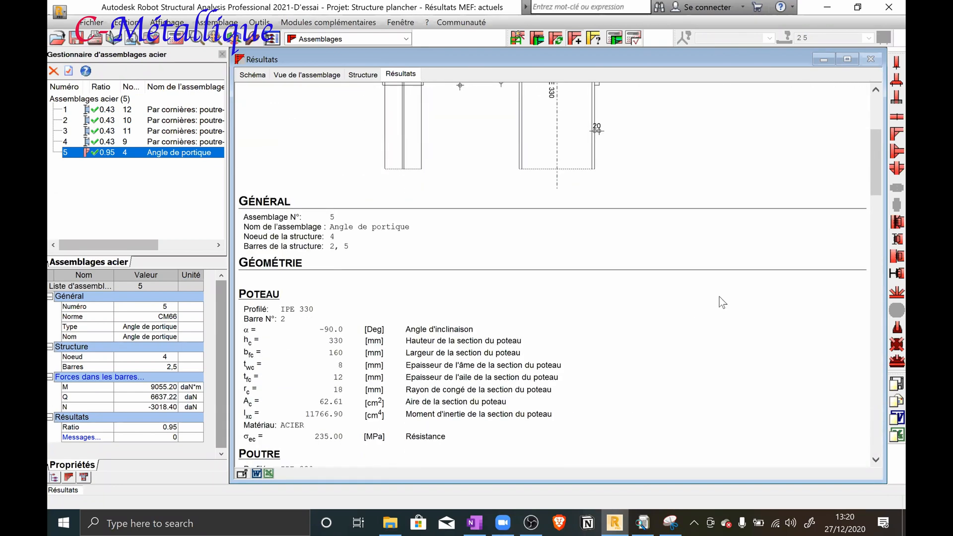
pyautogui.scroll(4, 719, 297)
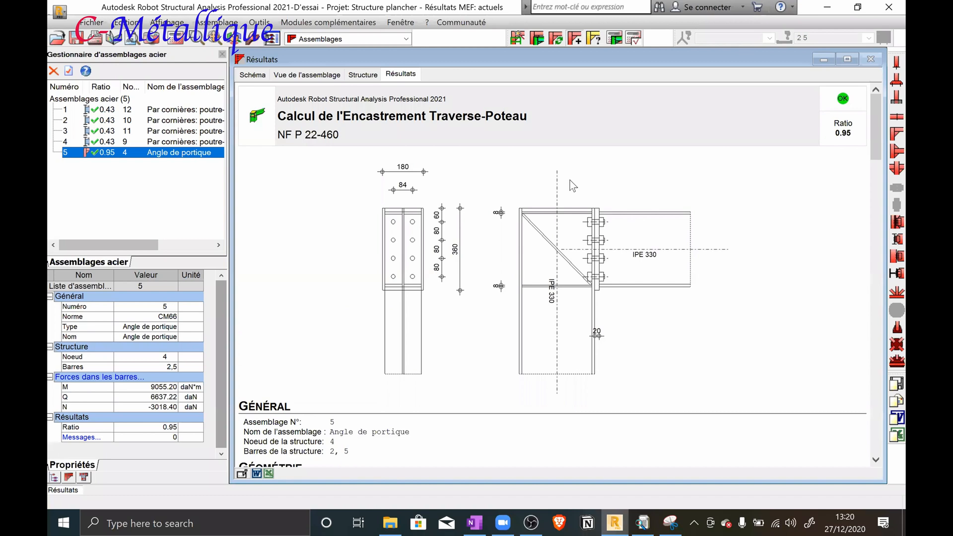
pyautogui.click(356, 76)
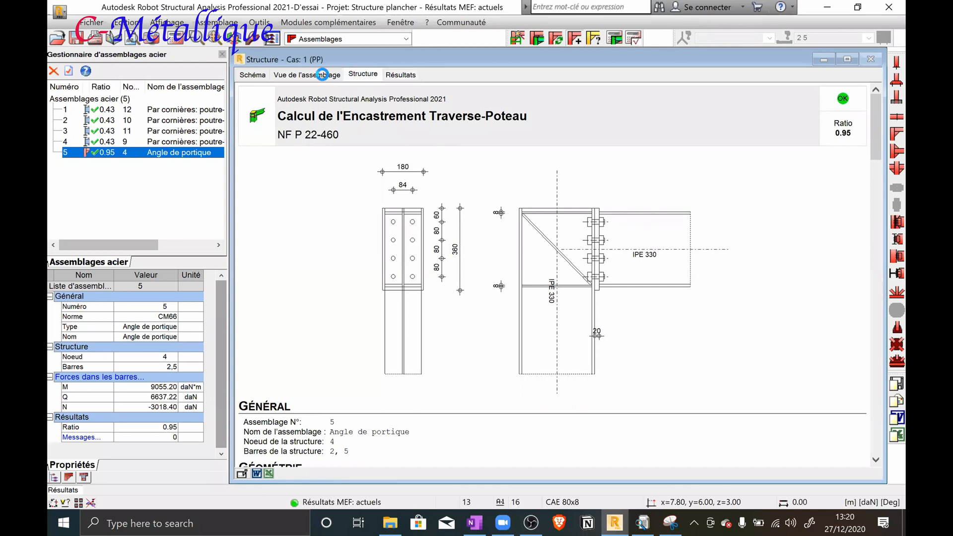
pyautogui.click(323, 77)
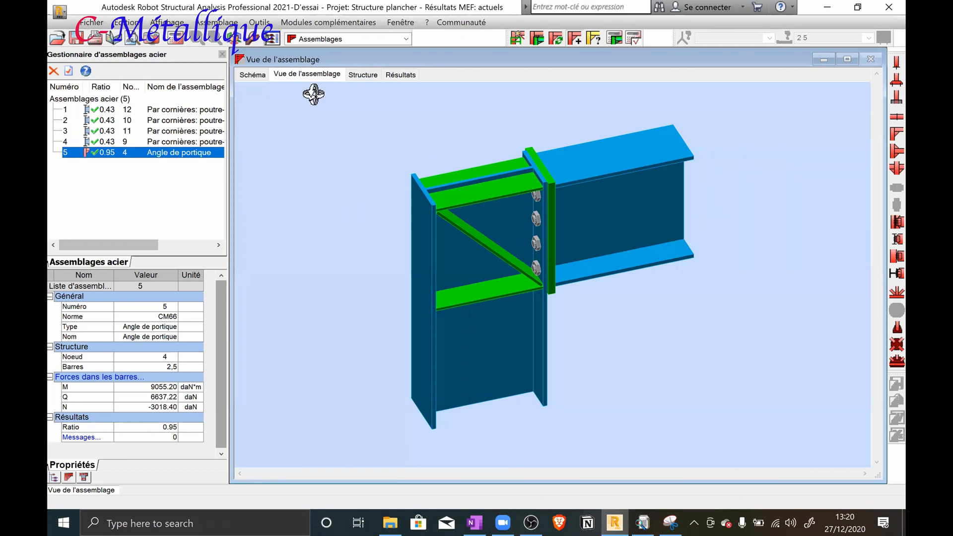
# Return to the structure view and try to create and calculate another Angle de portique connection with beam 5 selected
pyautogui.click(369, 74)
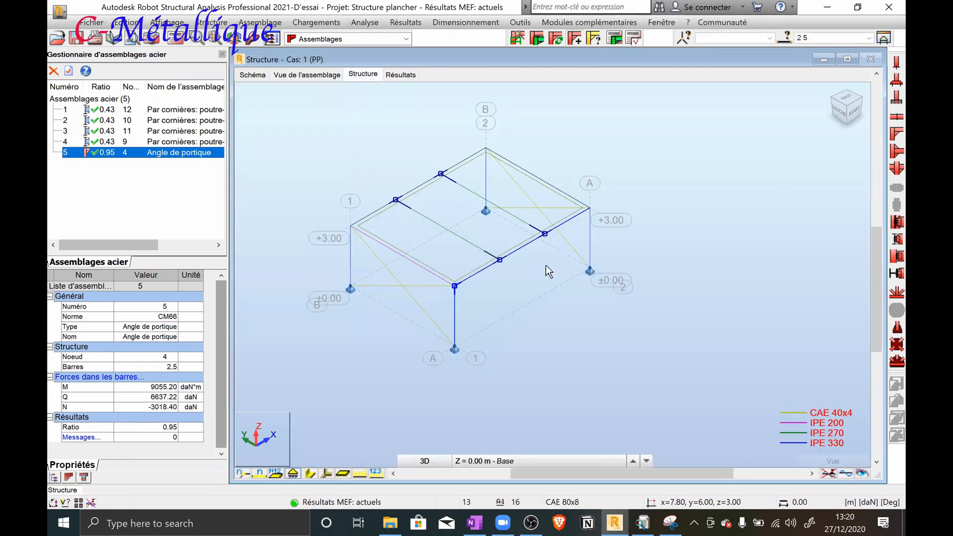
pyautogui.click(480, 316)
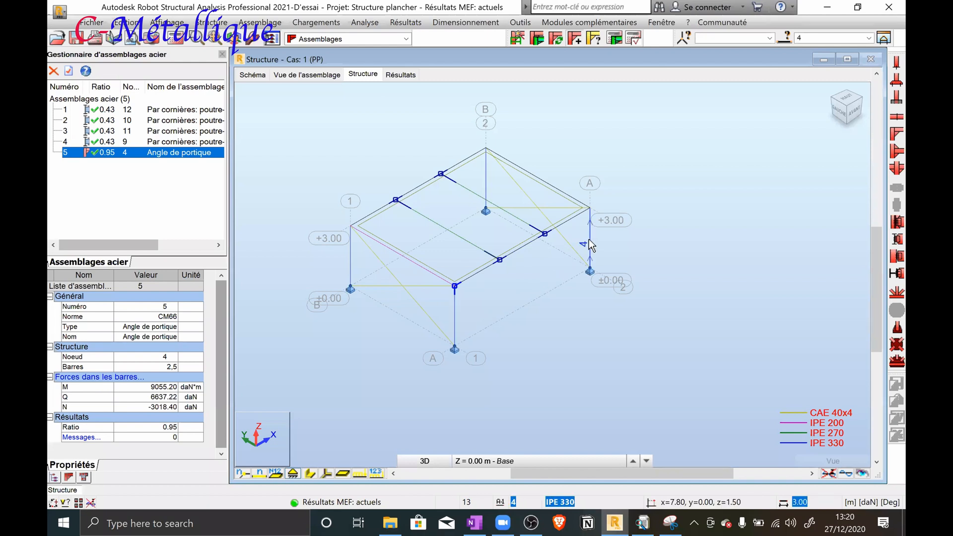
pyautogui.press('super')
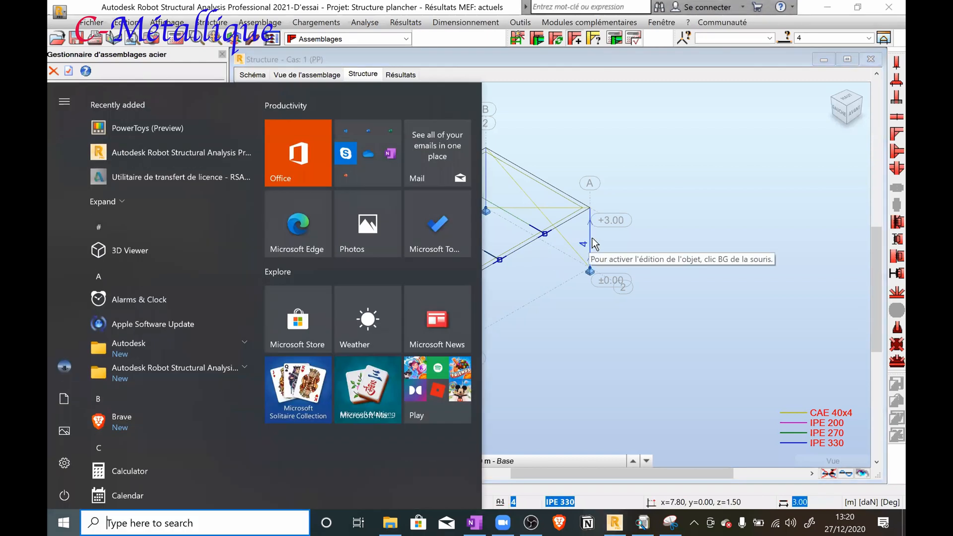
pyautogui.click(657, 242)
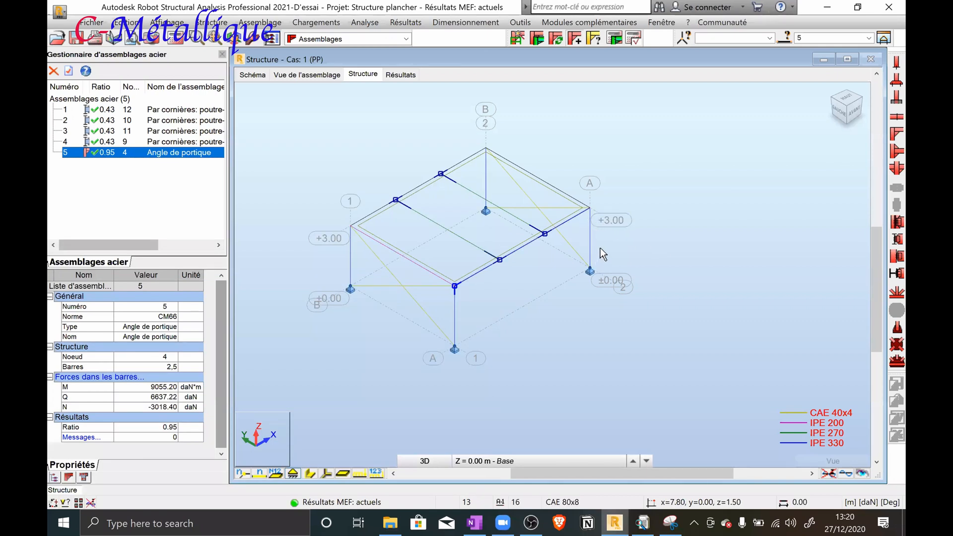
pyautogui.click(538, 39)
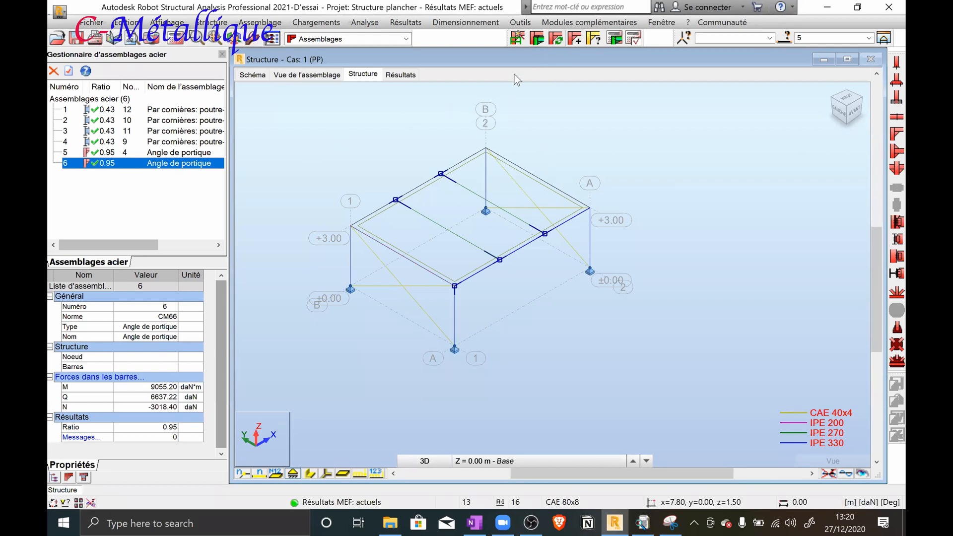
pyautogui.click(612, 40)
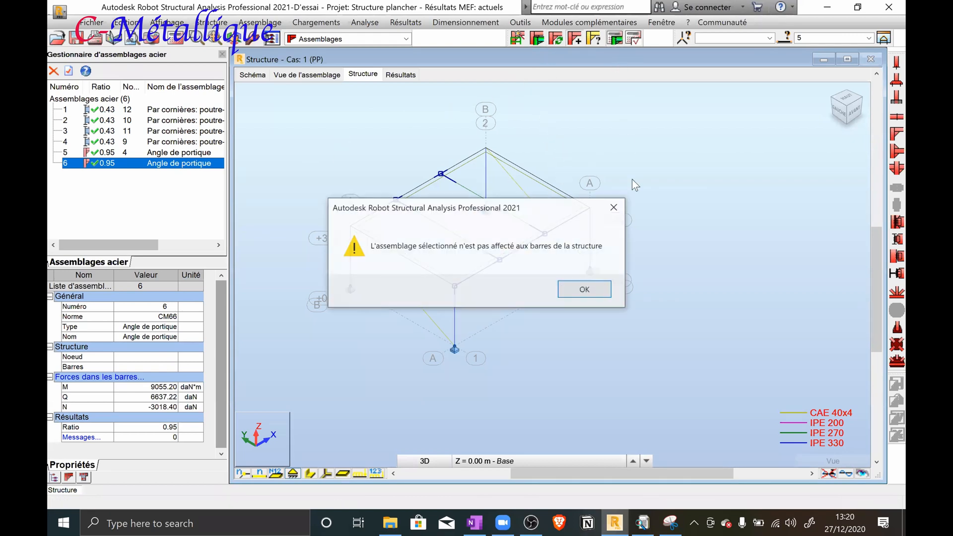
pyautogui.click(586, 290)
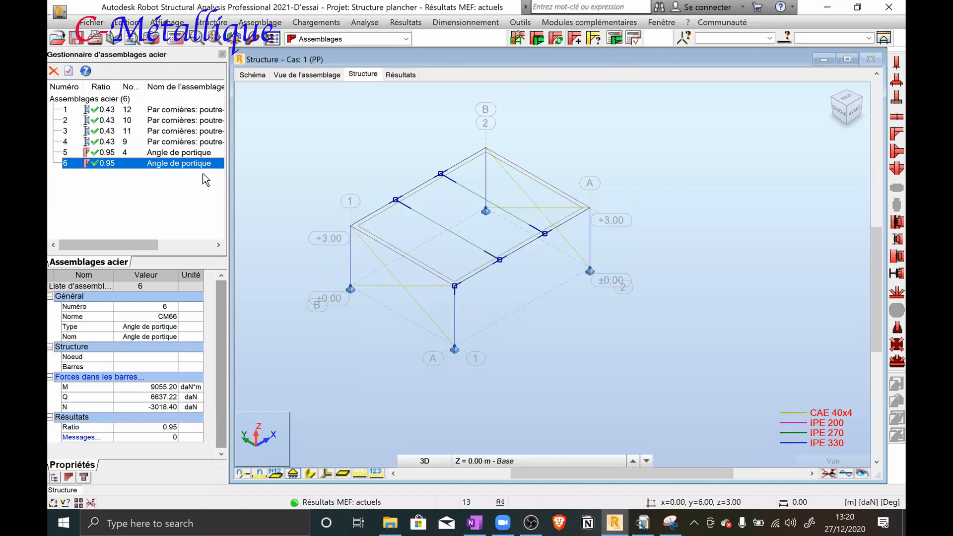
# Try to create and calculate the Angle de portique connection with both column 4 and beam 5 selected
pyautogui.click(166, 165)
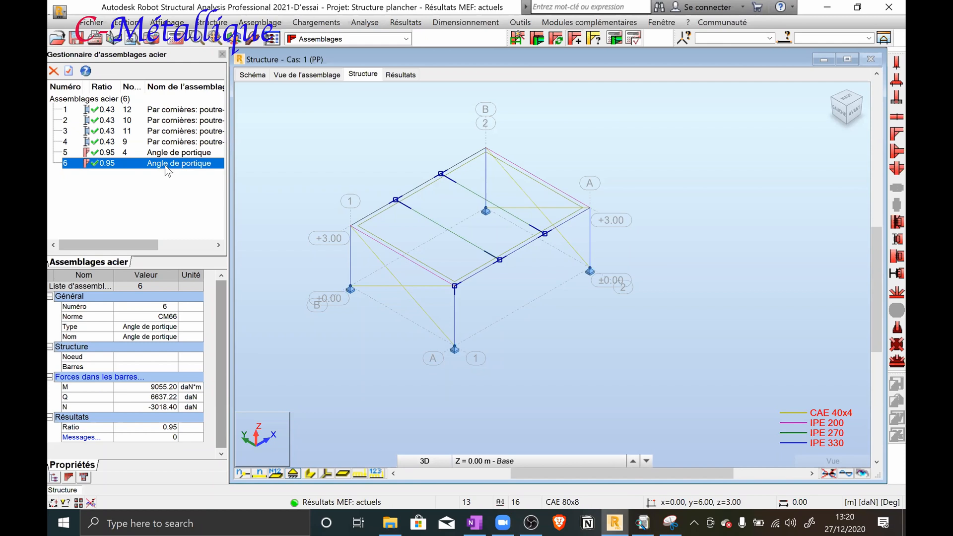
pyautogui.click(579, 222)
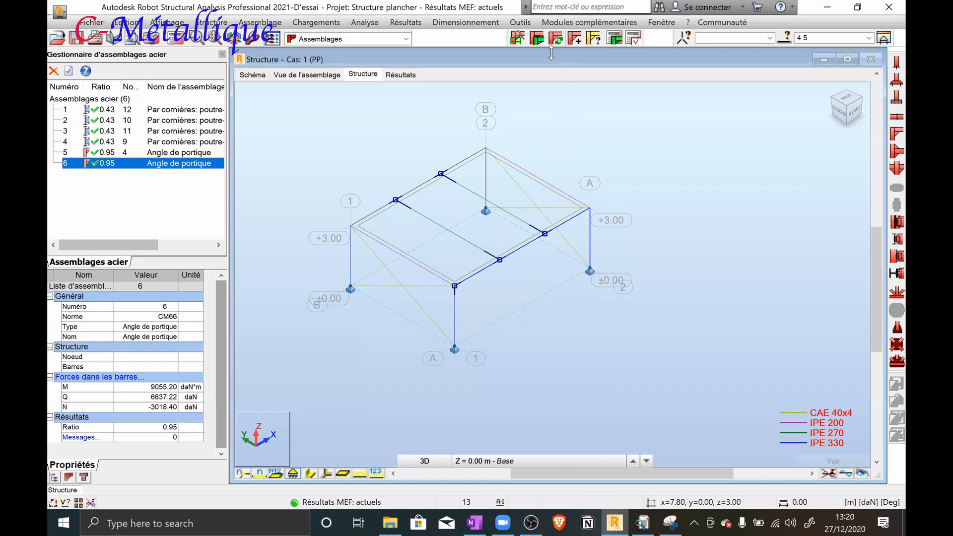
pyautogui.click(541, 42)
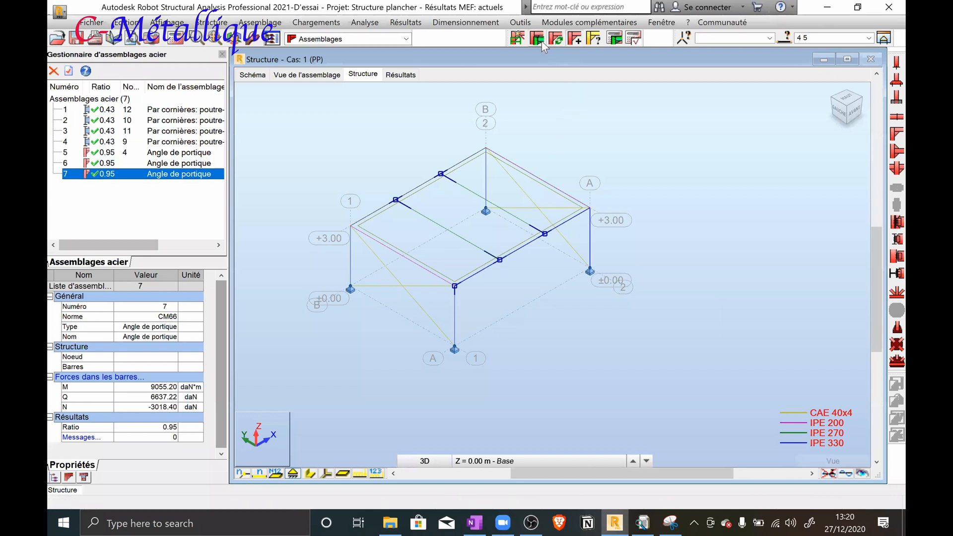
pyautogui.click(618, 38)
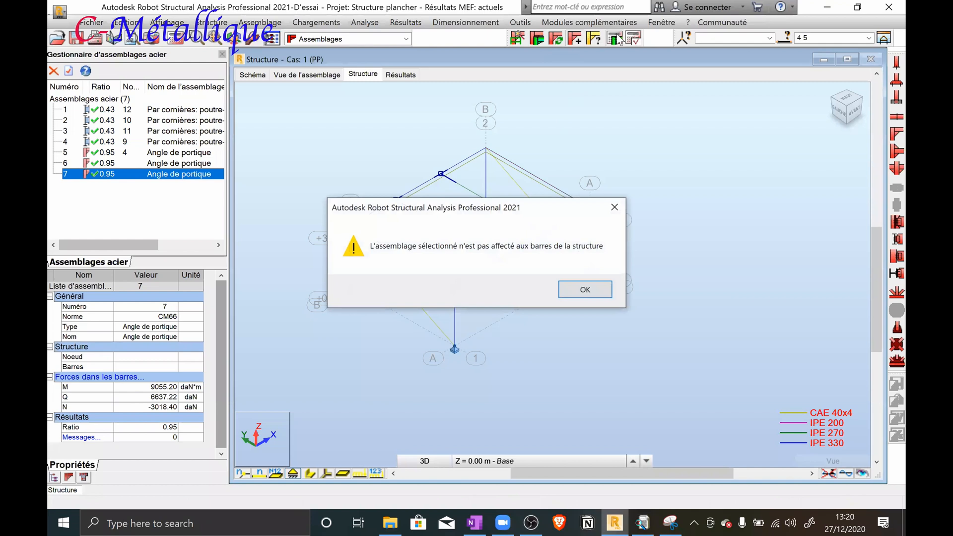
pyautogui.click(584, 290)
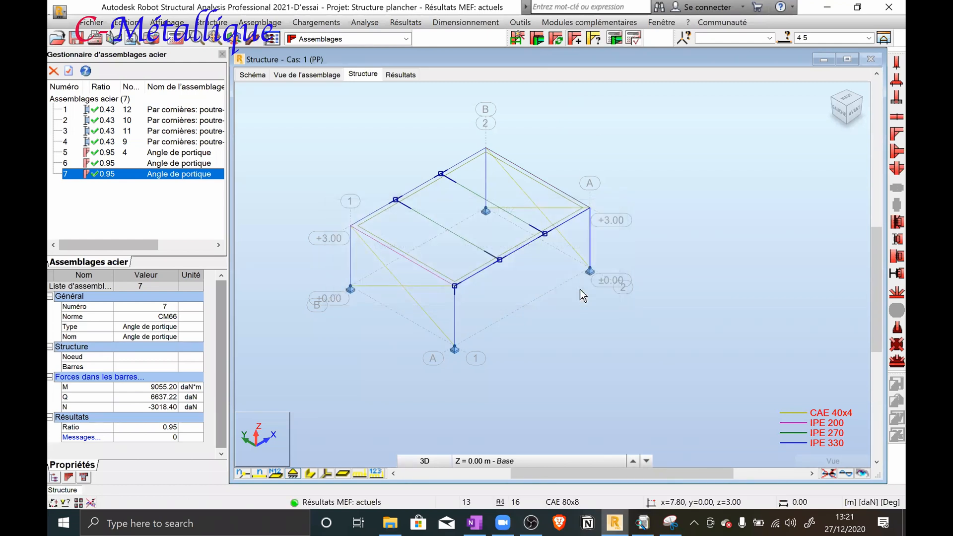
# Rerun the structure's static analysis, accept the connection updates and try to calculate the connections
pyautogui.click(177, 43)
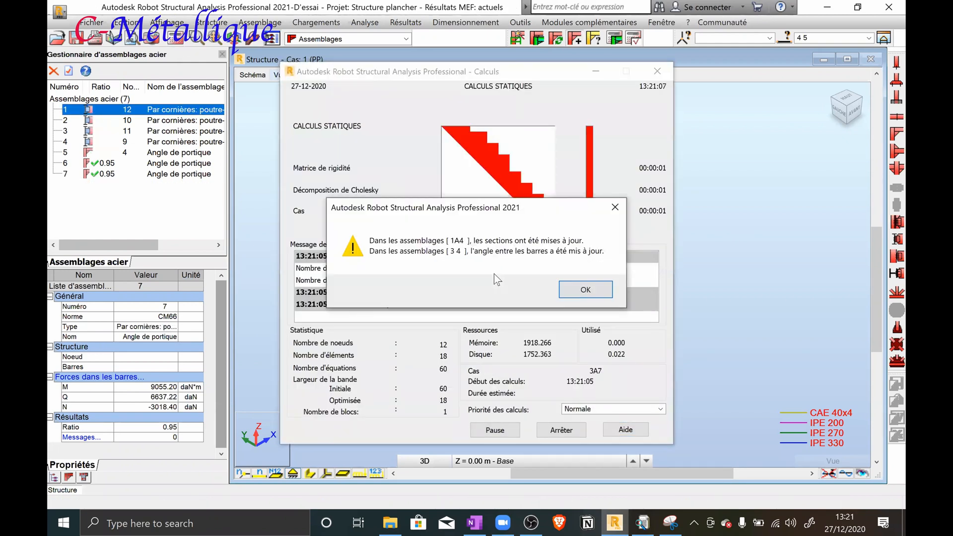
pyautogui.click(572, 290)
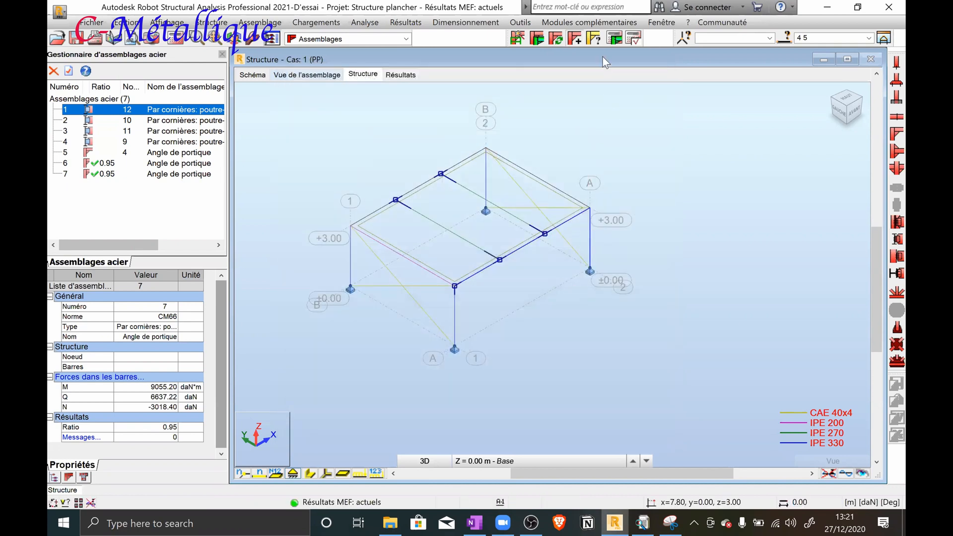
pyautogui.click(615, 39)
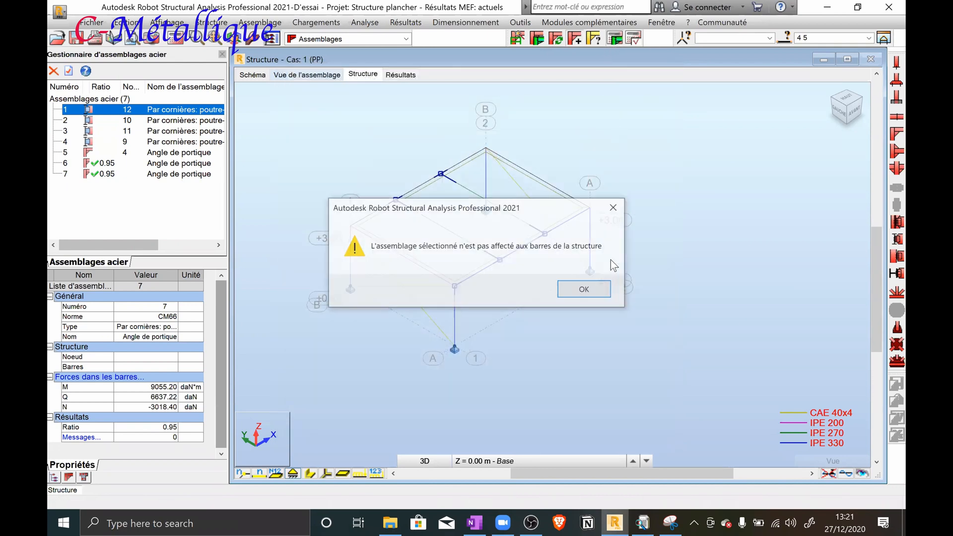
pyautogui.click(586, 295)
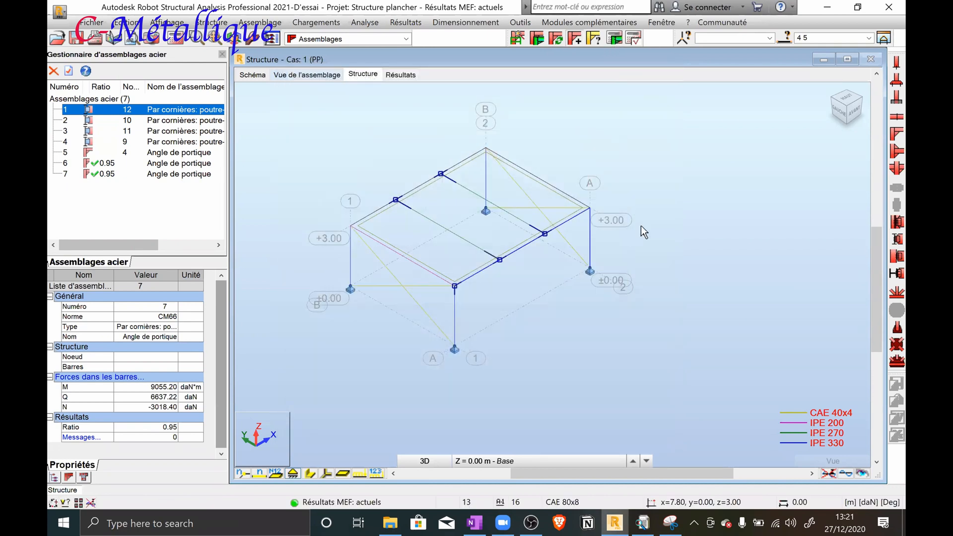
# Select connections 1 to 5 and recalculate them together
pyautogui.click(131, 154)
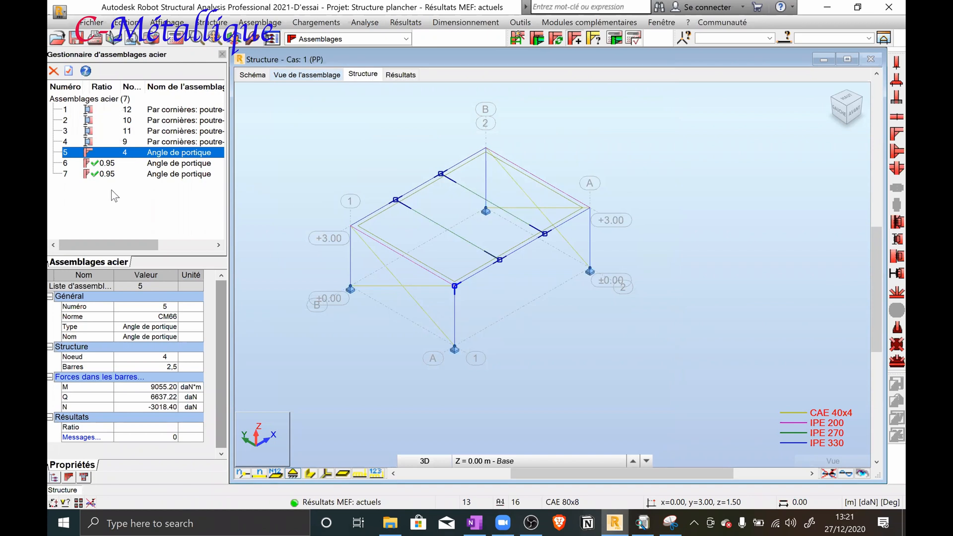
pyautogui.moveTo(104, 112); pyautogui.dragTo(108, 164)
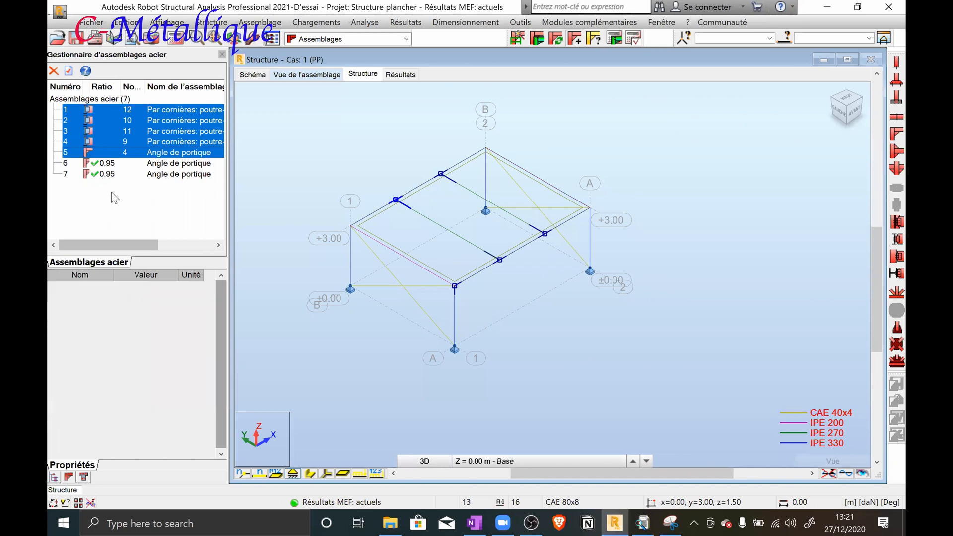
pyautogui.click(615, 41)
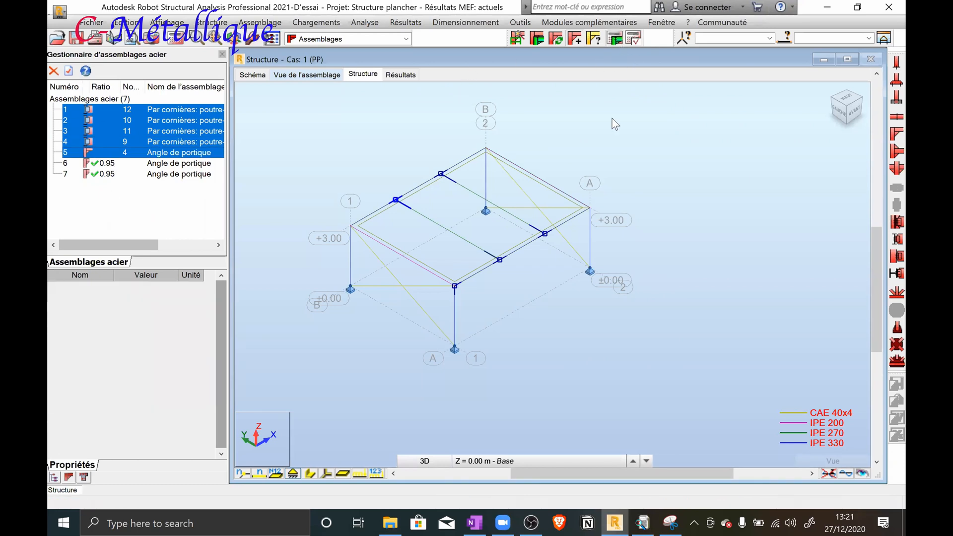
pyautogui.click(548, 359)
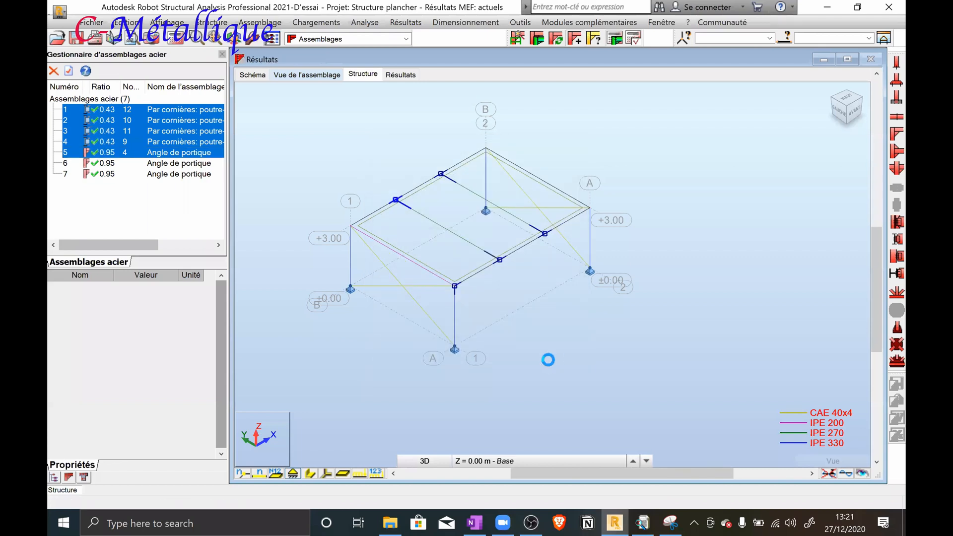
# Delete connections 6 and 7, the portal-frame connections that are not assigned to any bars
pyautogui.click(109, 165)
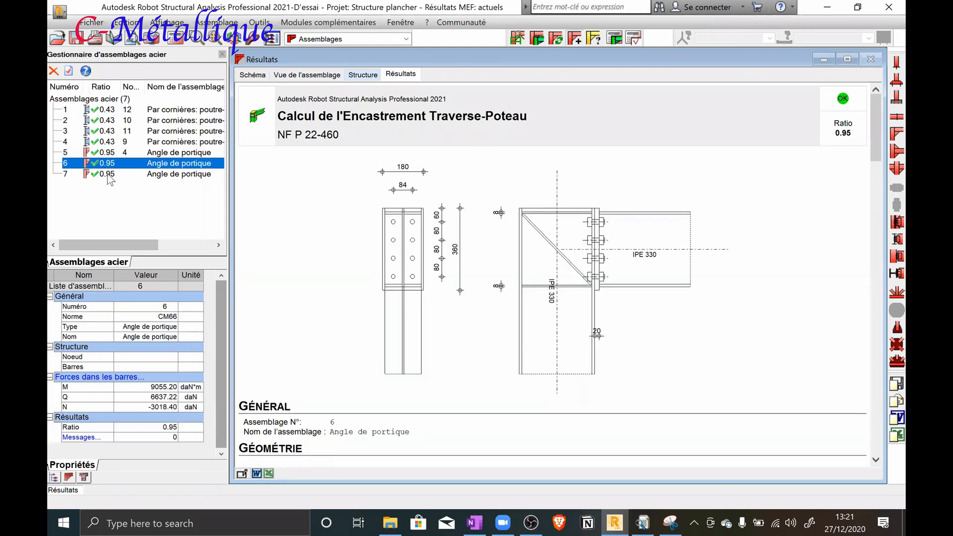
pyautogui.click(122, 142)
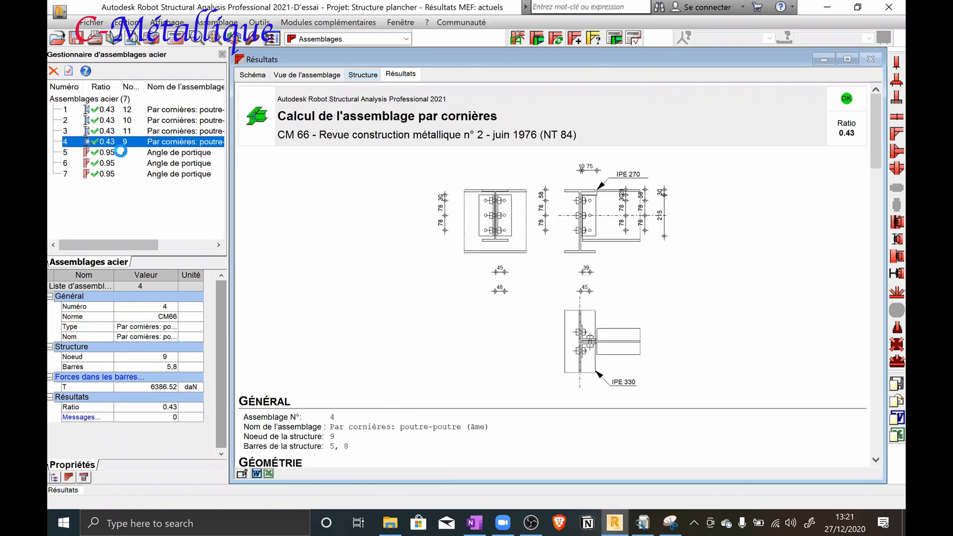
pyautogui.click(122, 164)
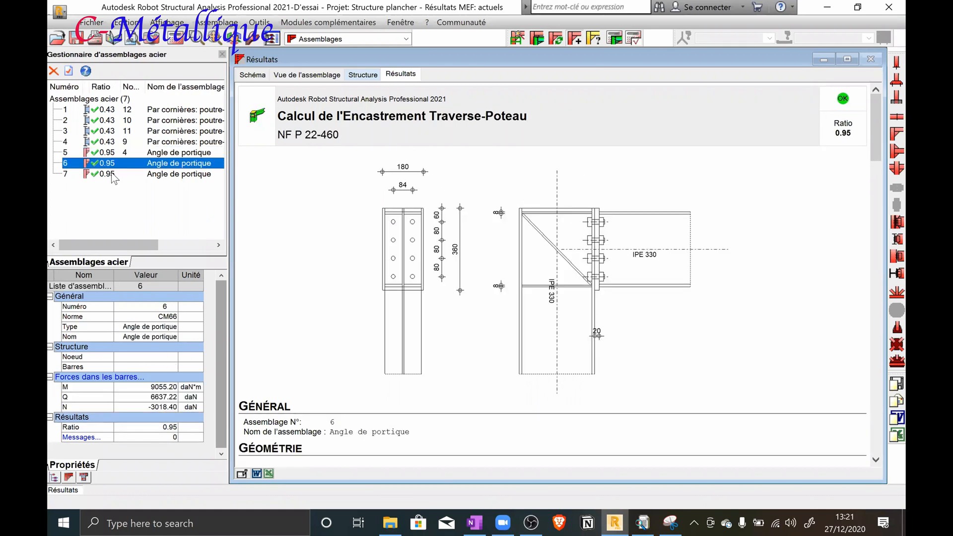
pyautogui.keyDown('shift'); pyautogui.click(114, 174); pyautogui.keyUp('shift')
pyautogui.rightClick(116, 174)
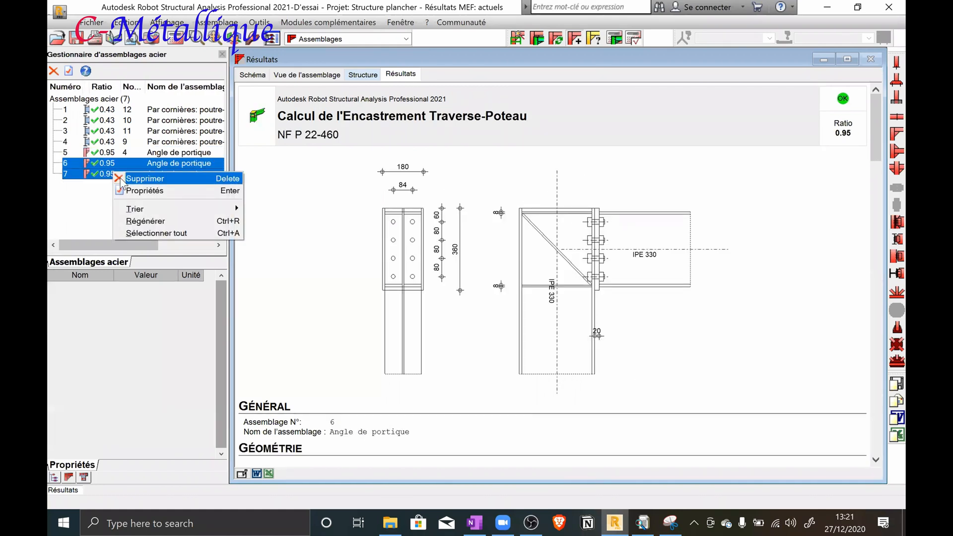
pyautogui.click(124, 179)
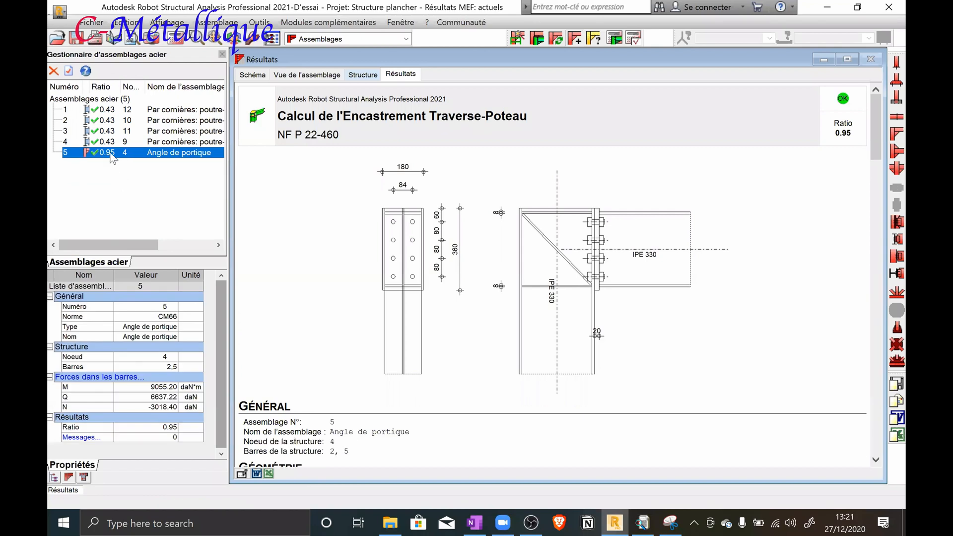
# Assign the Angle de portique connection to column 1 with beam 6, and to column 4 with beam 5
pyautogui.click(318, 78)
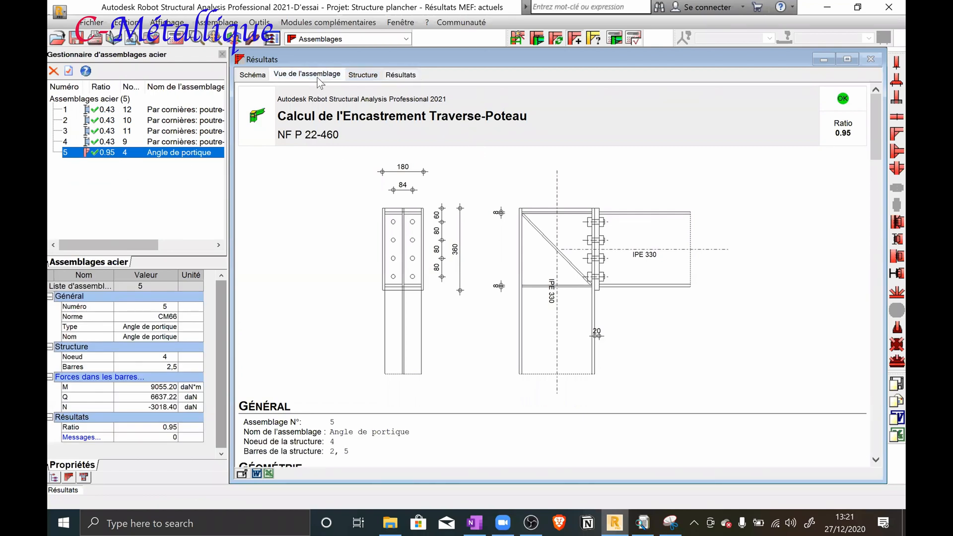
pyautogui.click(370, 77)
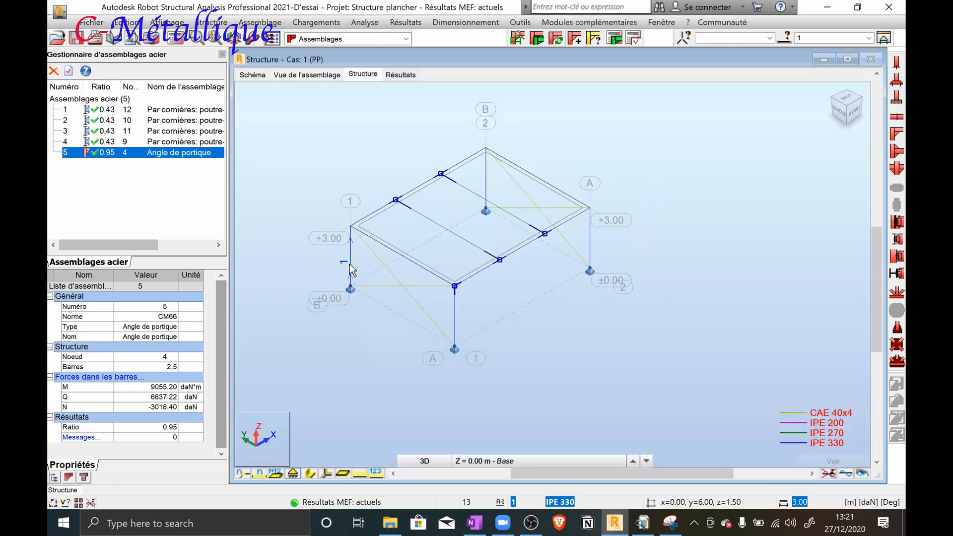
pyautogui.keyDown('ctrl'); pyautogui.click(364, 216); pyautogui.keyUp('ctrl')
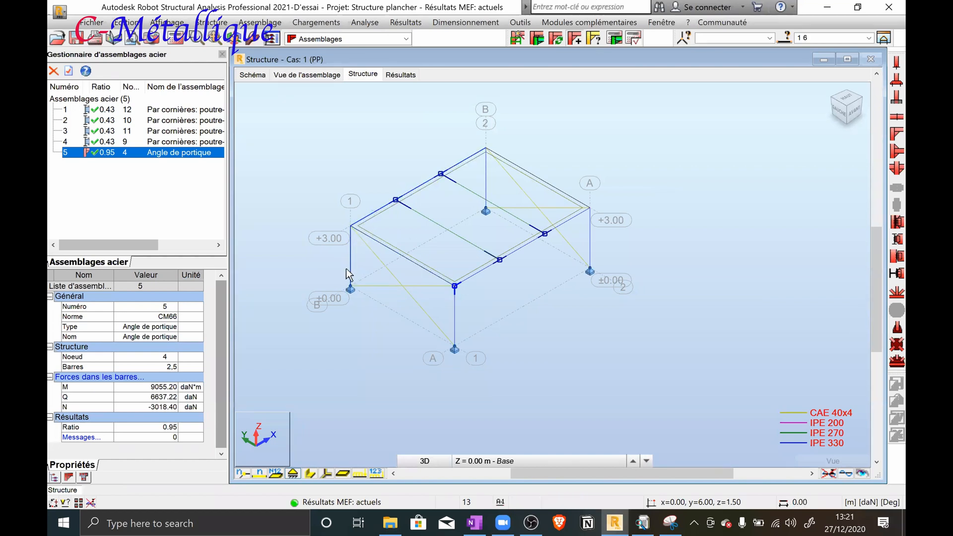
pyautogui.click(538, 42)
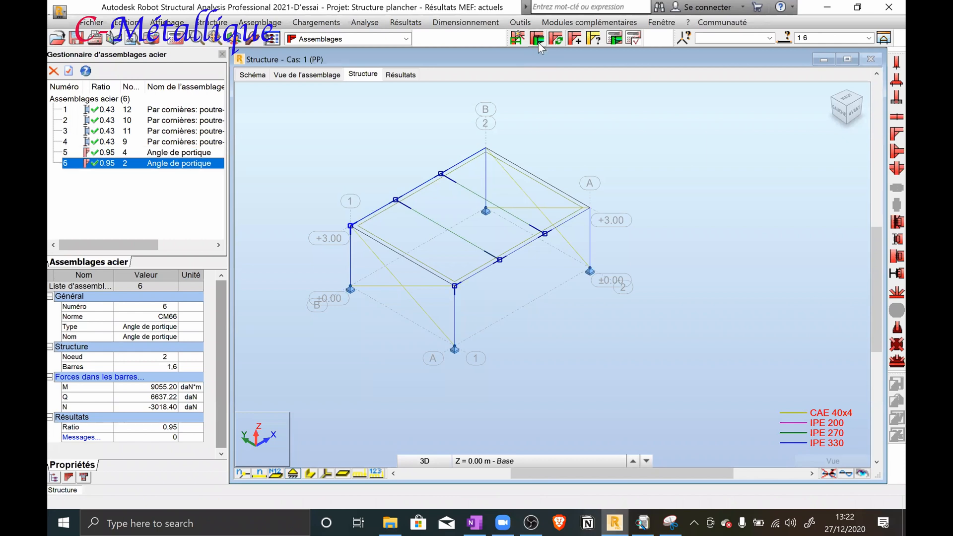
pyautogui.click(654, 139)
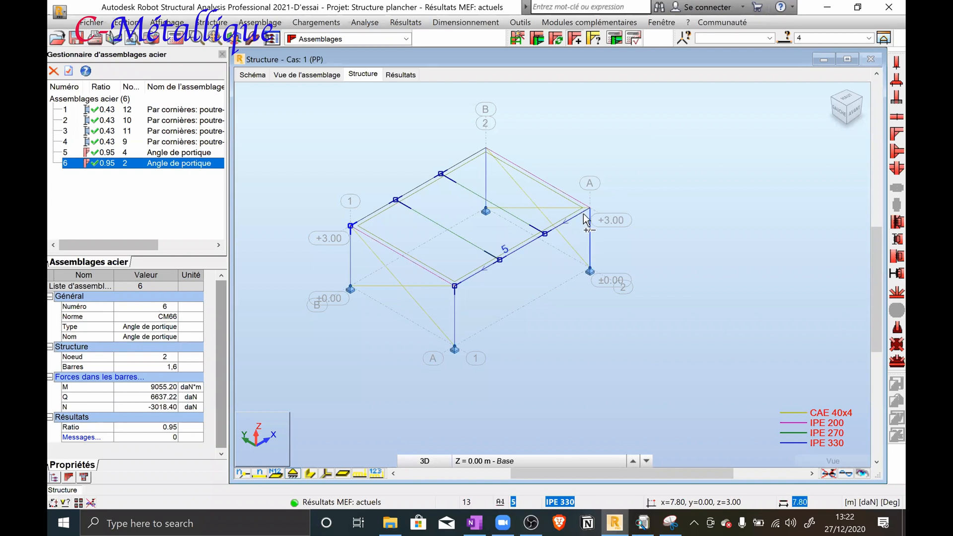
pyautogui.click(542, 39)
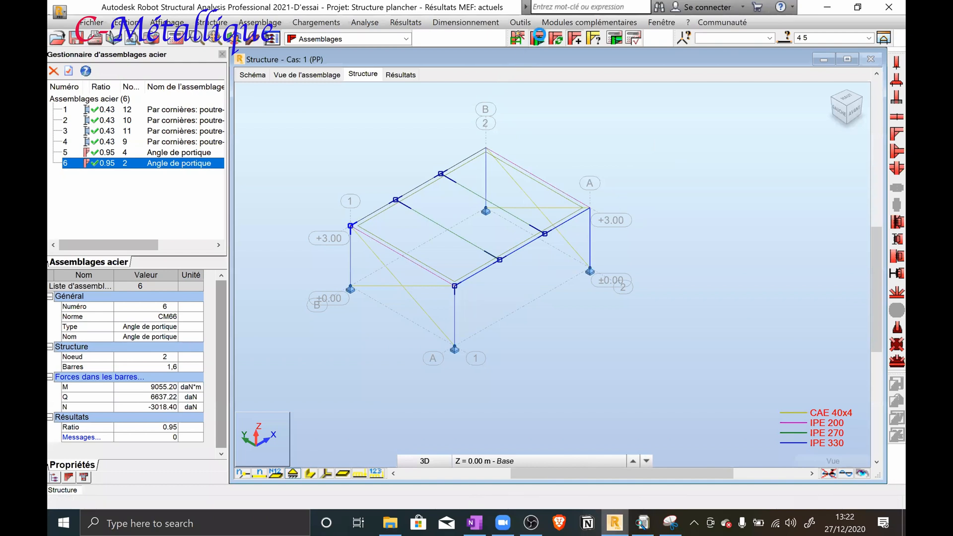
# Try to assign the Angle de portique connection to column 3 and beam 7
pyautogui.click(504, 156)
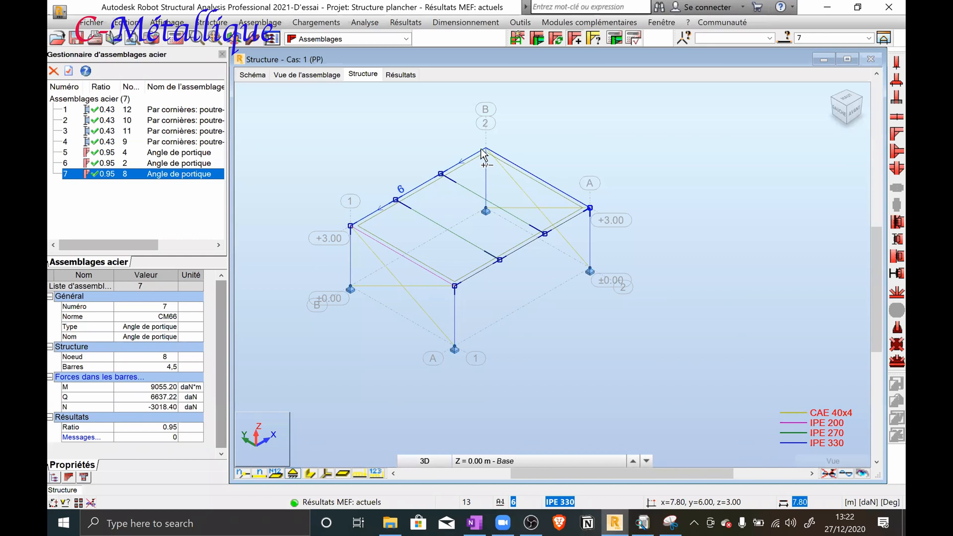
pyautogui.keyDown('ctrl'); pyautogui.click(484, 157); pyautogui.keyUp('ctrl')
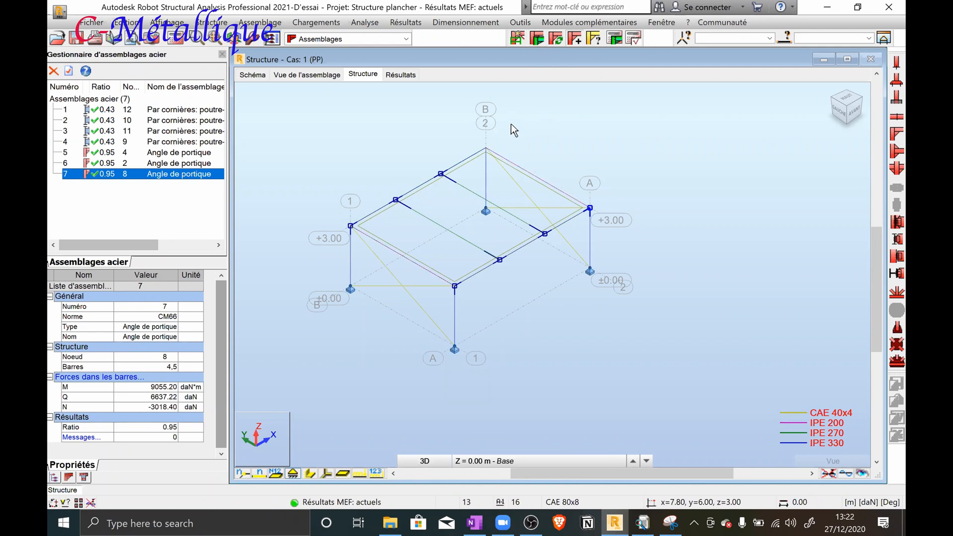
pyautogui.scroll(5, 511, 129)
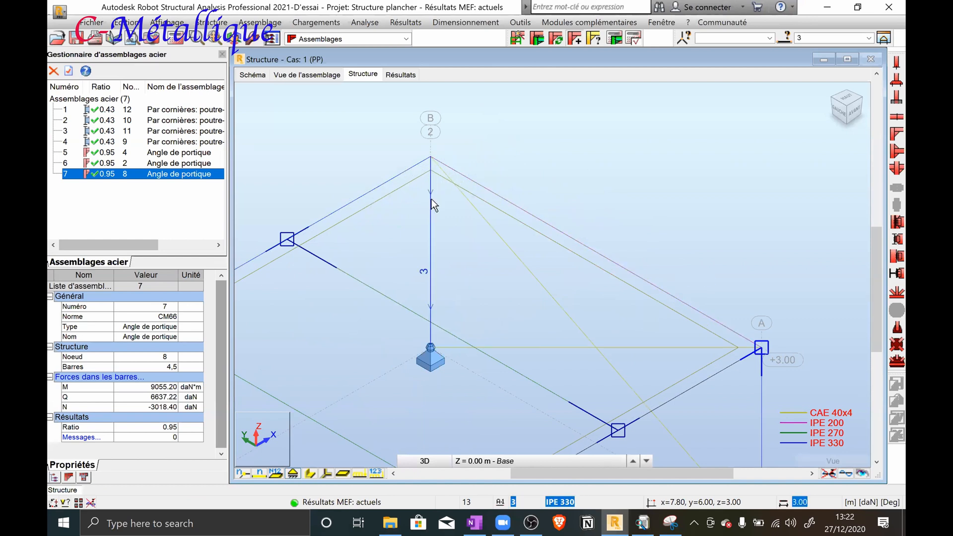
pyautogui.keyDown('ctrl'); pyautogui.click(470, 185); pyautogui.keyUp('ctrl')
pyautogui.click(538, 40)
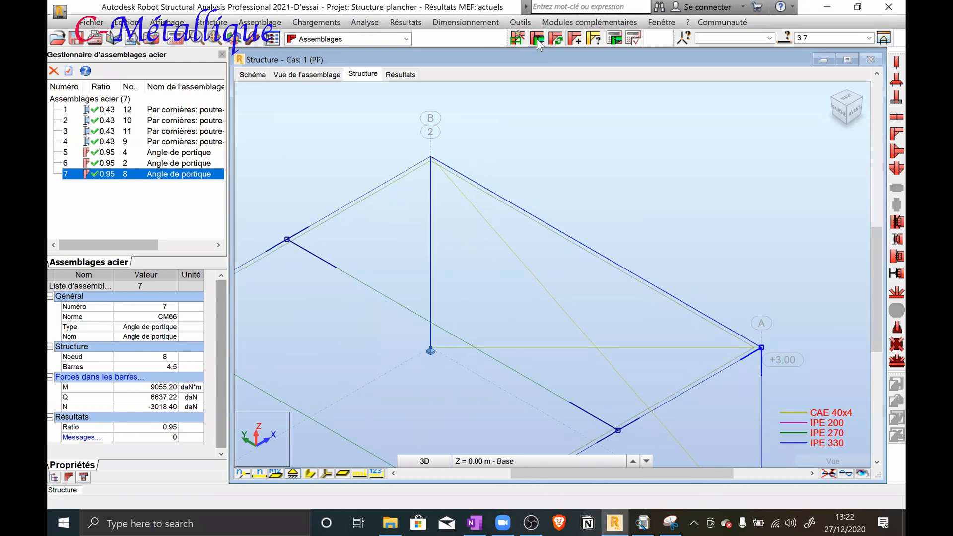
# Assign the Angle de portique connection to column 3 and beam 6 at the B-2 corner
pyautogui.scroll(-4, 532, 127)
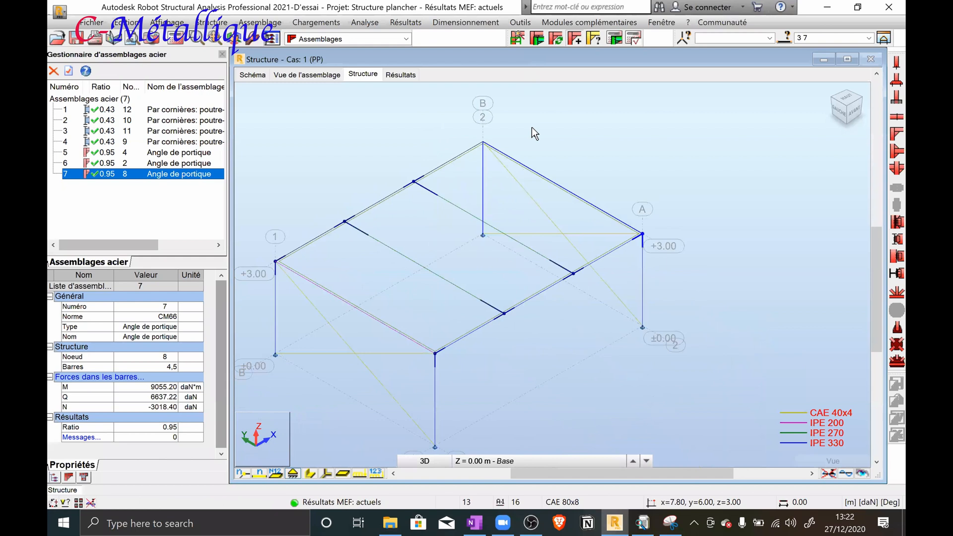
pyautogui.click(450, 119)
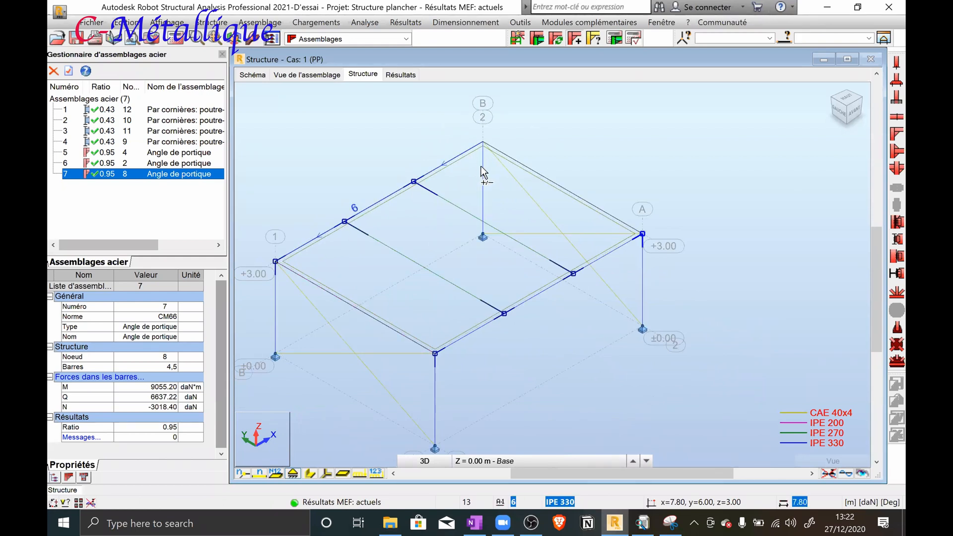
pyautogui.click(530, 42)
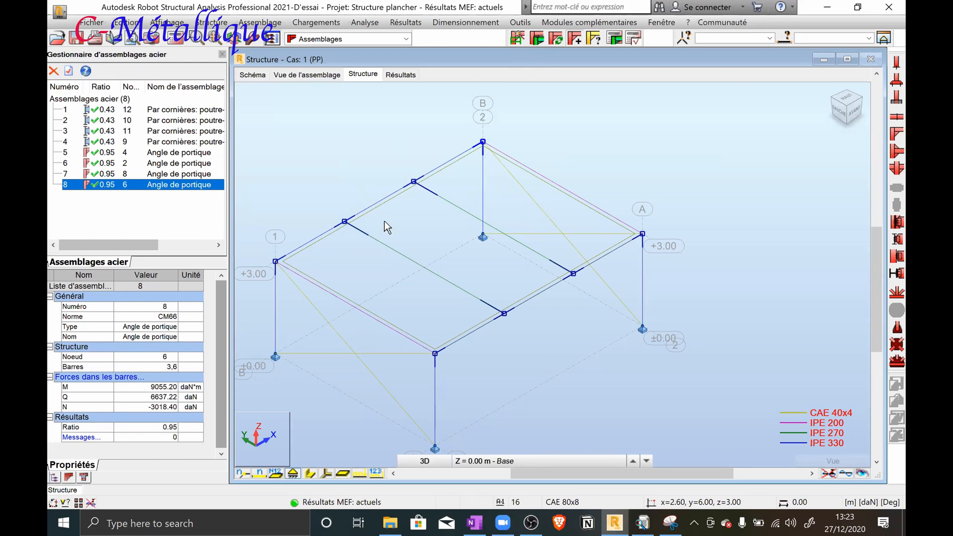
# Create a Par cornières: poutre-poteau (âme) connection between column 2 and beam 10, and show its profile definition clear of the 3D view
pyautogui.scroll(-1, 384, 221)
pyautogui.scroll(-1, 332, 311)
pyautogui.moveTo(332, 311); pyautogui.dragTo(368, 319, button='middle')
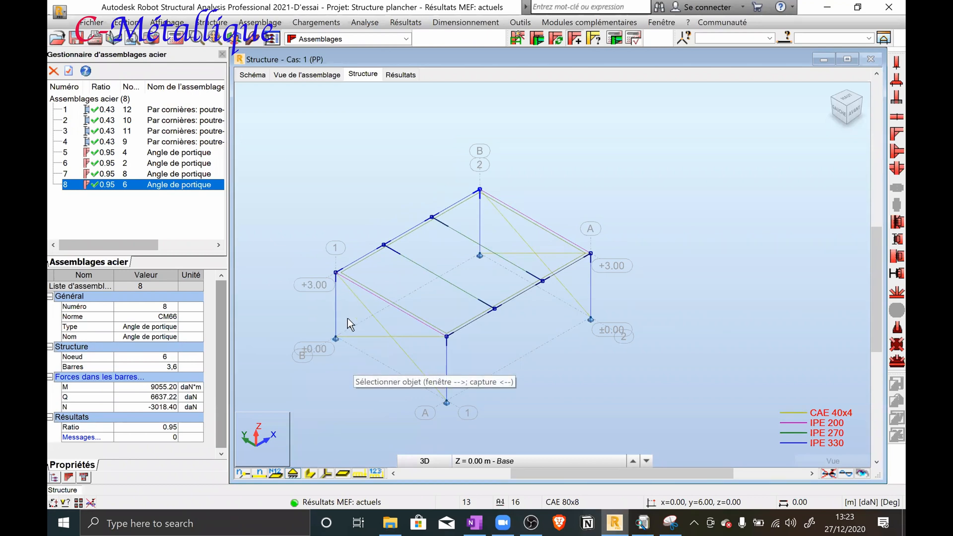
pyautogui.scroll(4, 343, 329)
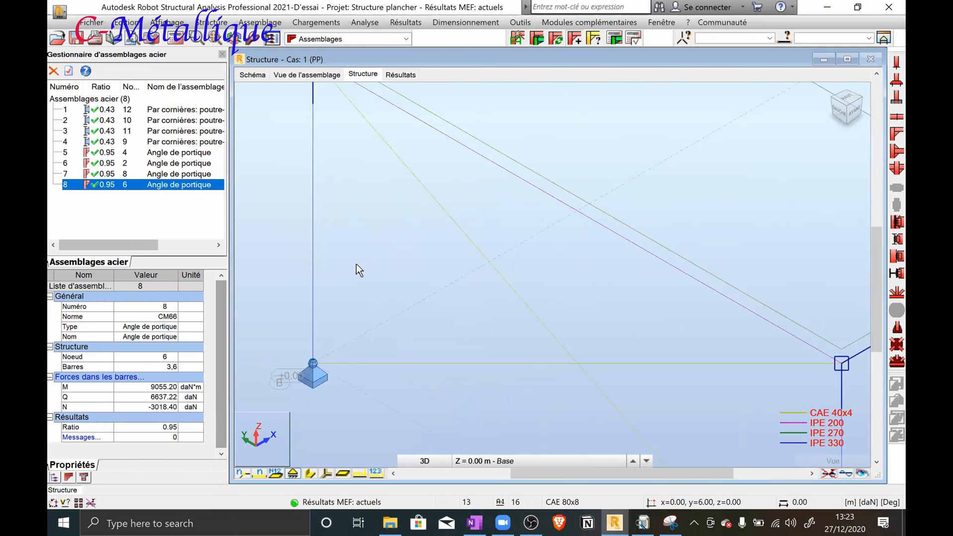
pyautogui.scroll(-4, 352, 273)
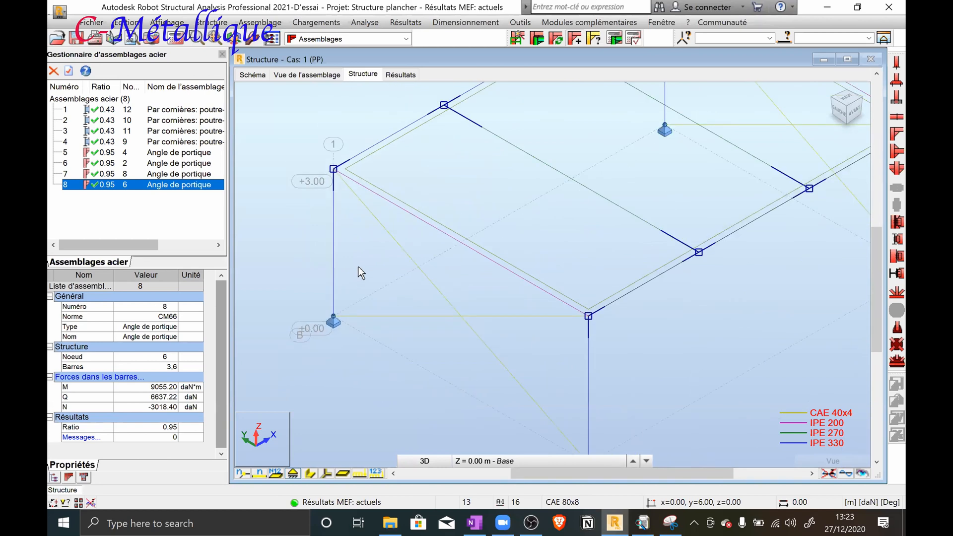
pyautogui.scroll(-2, 358, 264)
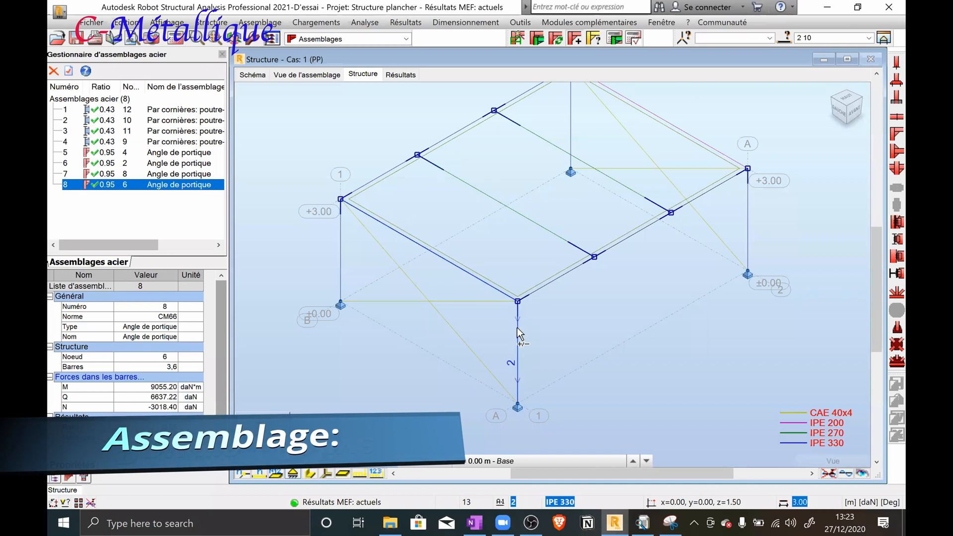
pyautogui.click(518, 43)
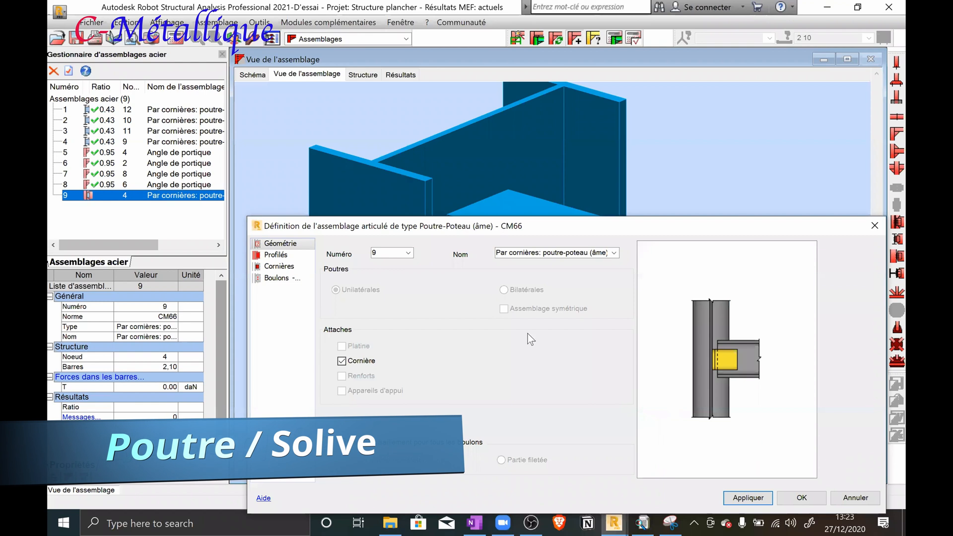
pyautogui.click(278, 256)
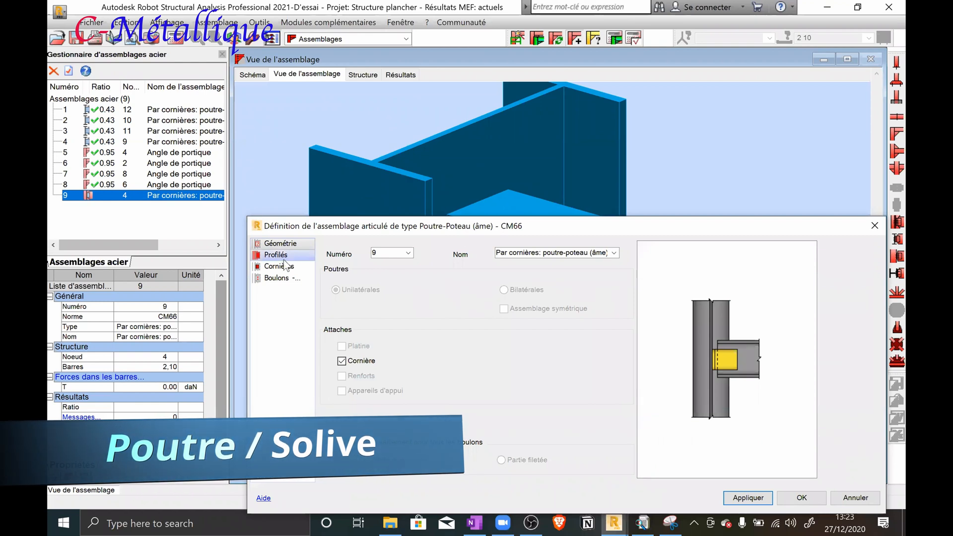
pyautogui.moveTo(396, 232); pyautogui.dragTo(387, 483)
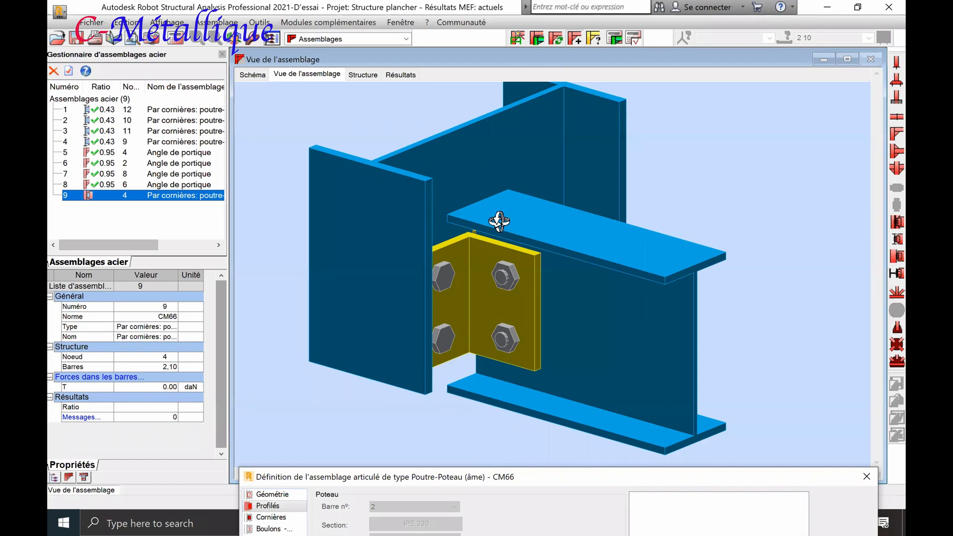
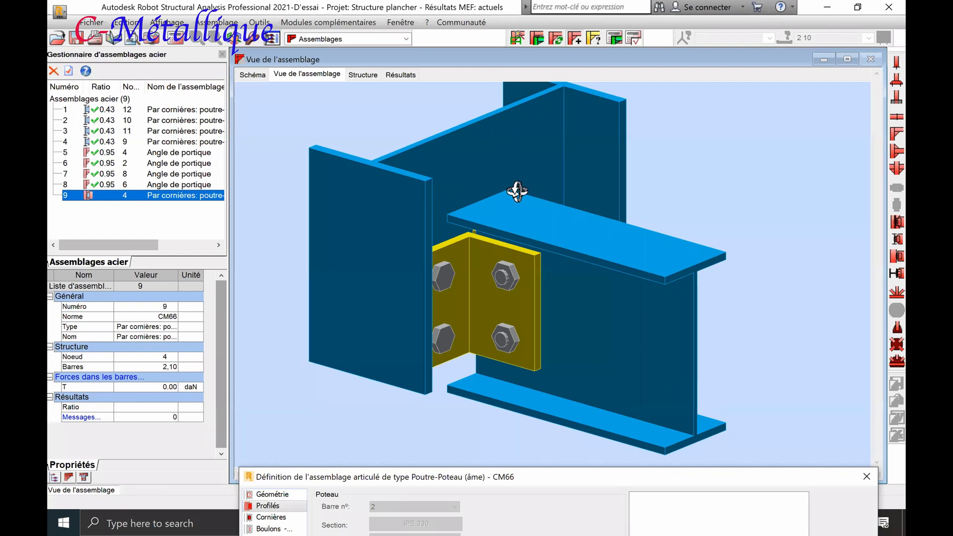
# Change the angle cleat section of the beam-to-column-web connection to CAE 50x5
pyautogui.scroll(-1, 525, 190)
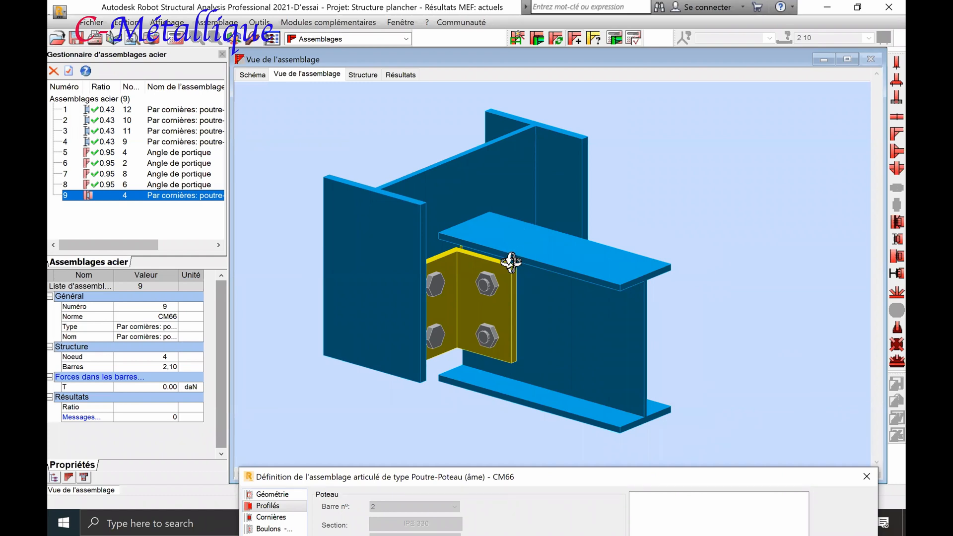
pyautogui.click(118, 197)
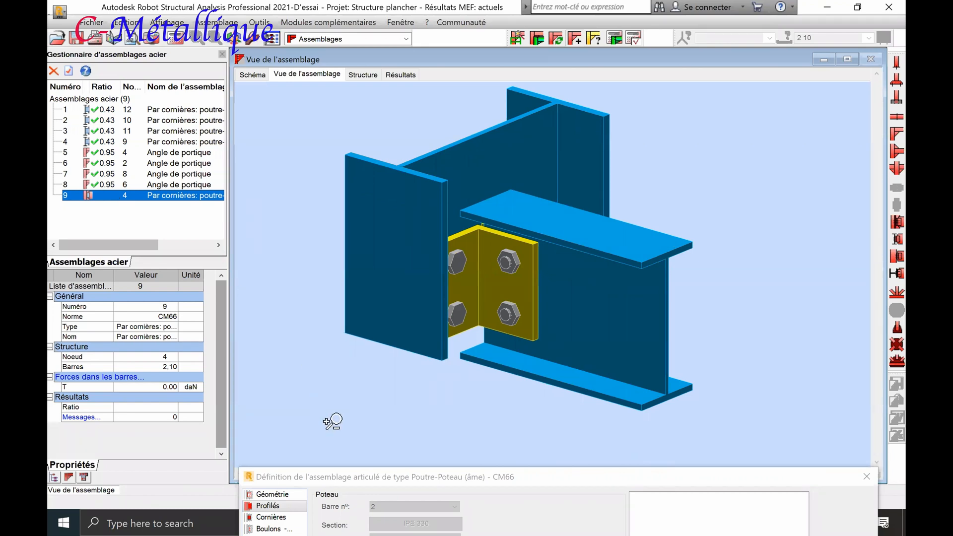
pyautogui.moveTo(348, 480); pyautogui.dragTo(402, 46)
pyautogui.click(327, 82)
pyautogui.click(480, 76)
pyautogui.click(558, 187)
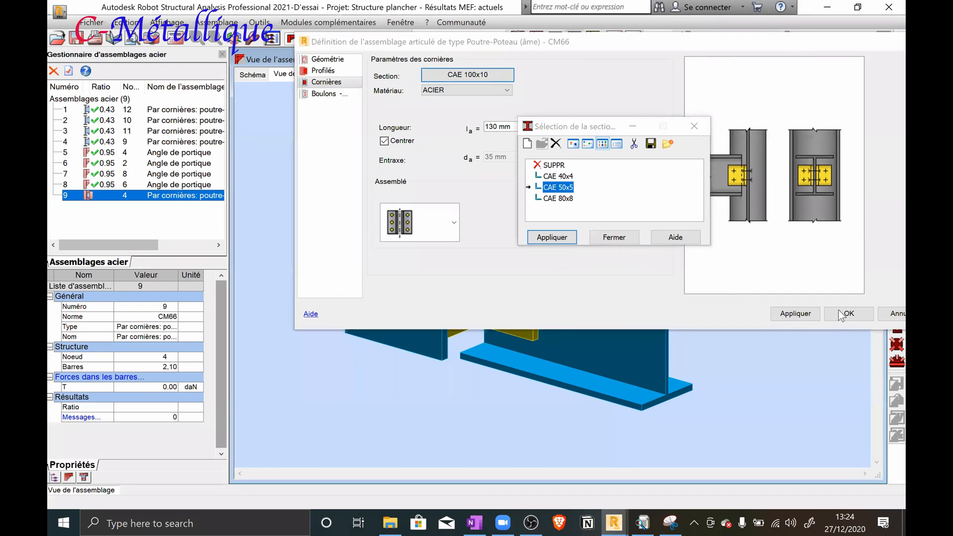
pyautogui.click(552, 238)
pyautogui.click(509, 127)
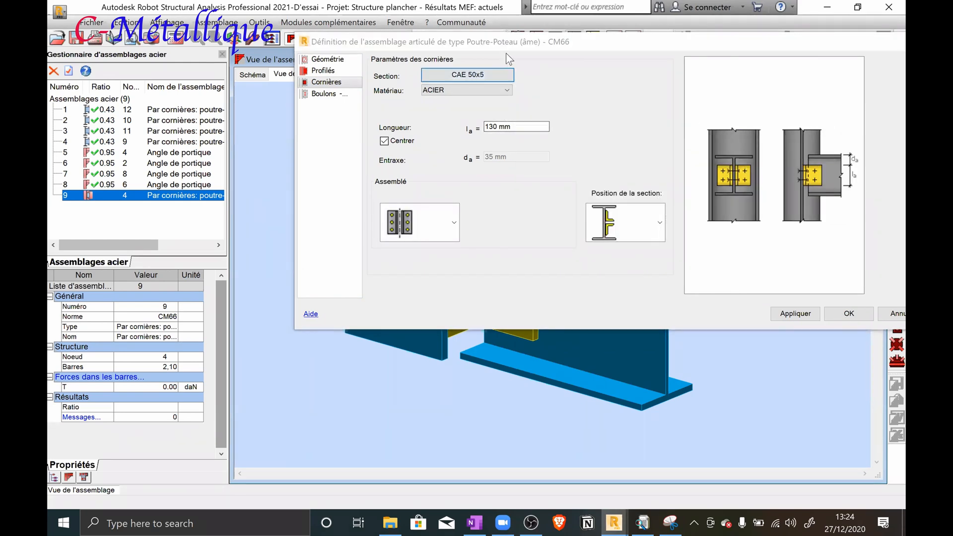
# Set the angle cleat length to 140 mm, apply it and inspect the cleat in the 3D view
pyautogui.moveTo(512, 44); pyautogui.dragTo(509, 73)
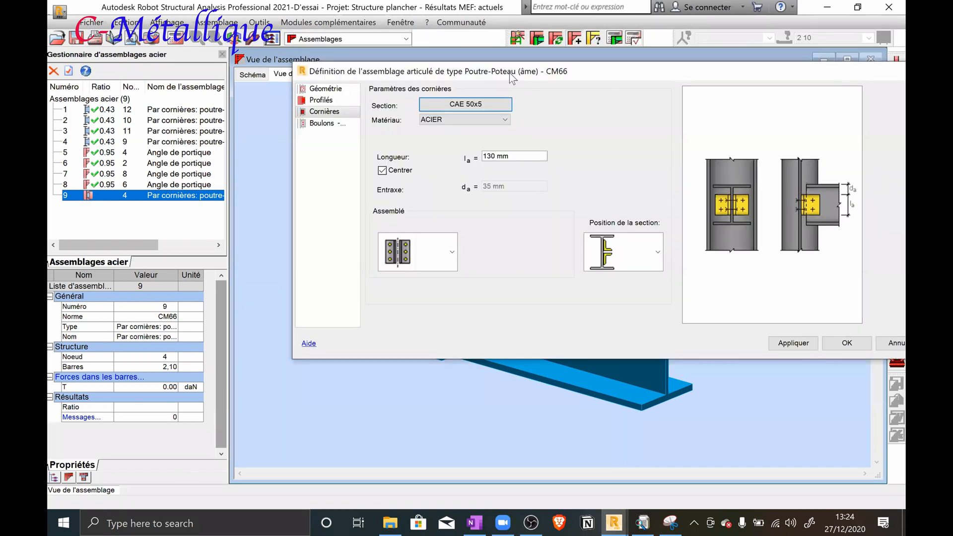
pyautogui.moveTo(511, 157); pyautogui.dragTo(456, 165)
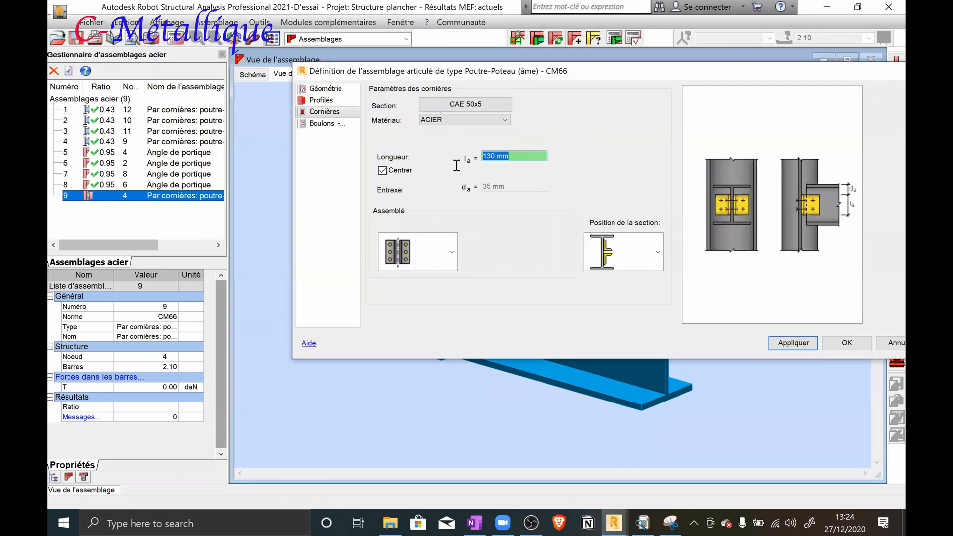
pyautogui.write('140')
pyautogui.click(796, 348)
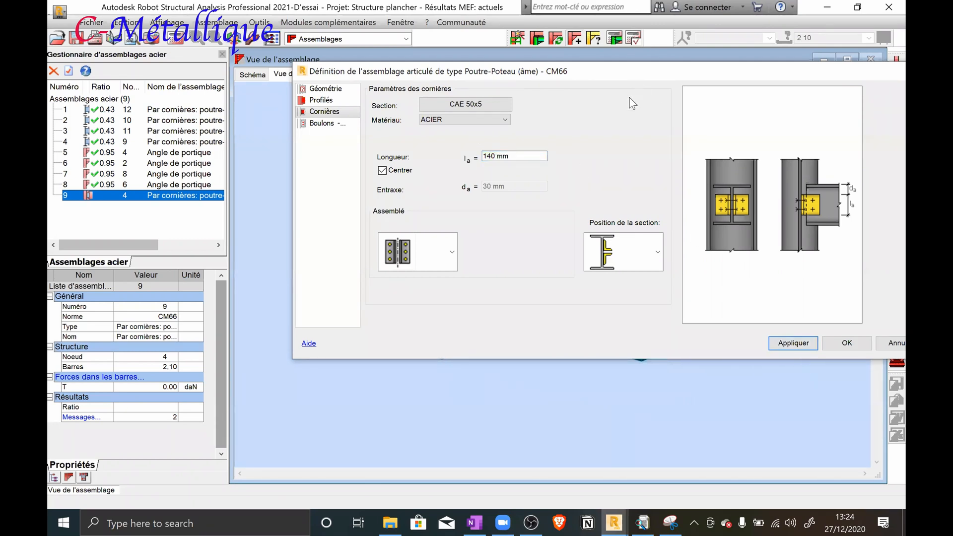
pyautogui.moveTo(558, 71); pyautogui.dragTo(520, 348)
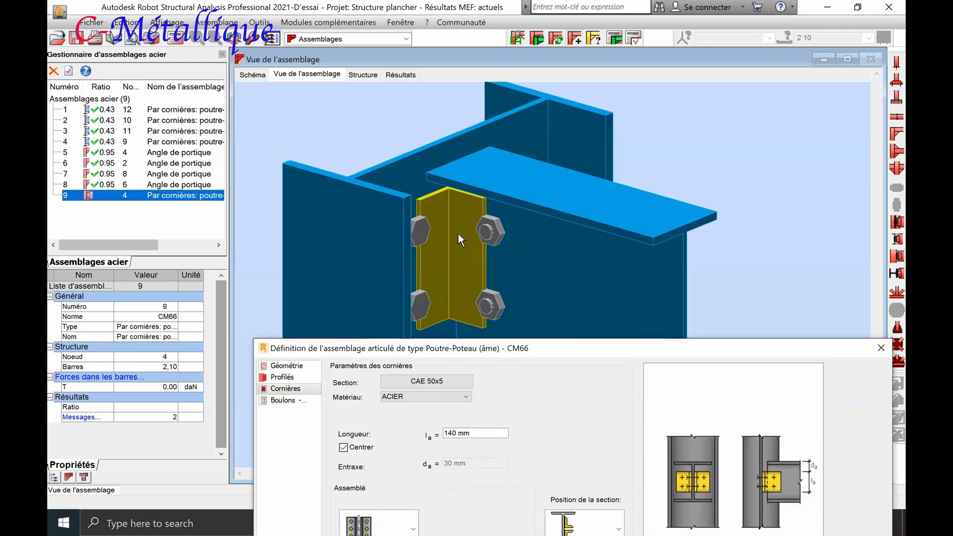
pyautogui.scroll(-2, 464, 235)
# Set the angle cleat length to 160 mm, apply it and uncover the 3D view to check the joint
pyautogui.moveTo(485, 344); pyautogui.dragTo(487, 157)
pyautogui.doubleClick(479, 247)
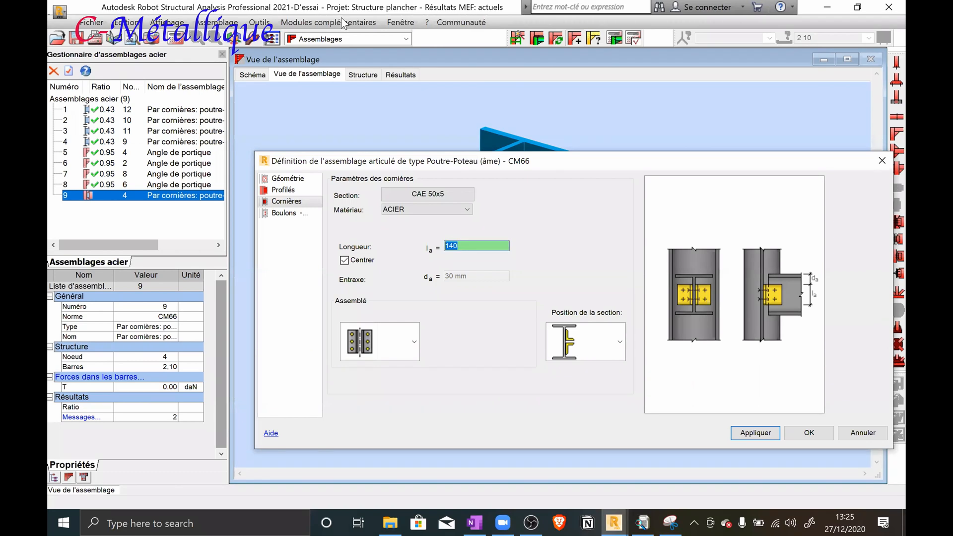
pyautogui.write('160')
pyautogui.click(740, 434)
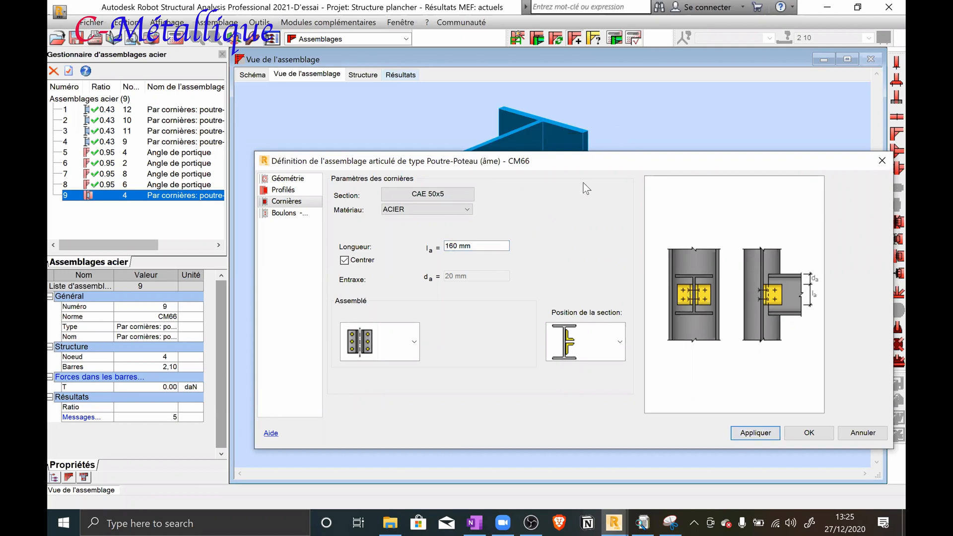
pyautogui.moveTo(597, 166); pyautogui.dragTo(547, 341)
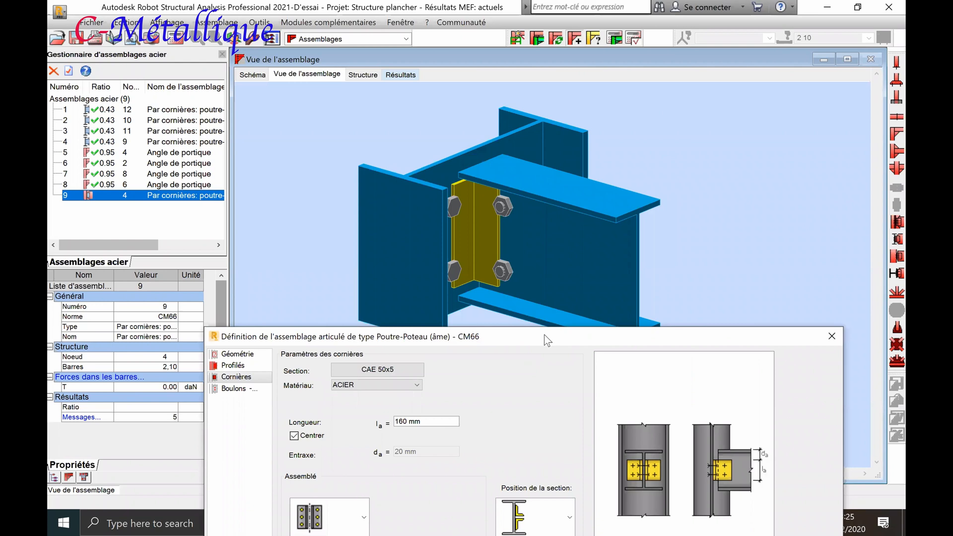
pyautogui.moveTo(513, 331); pyautogui.dragTo(515, 251)
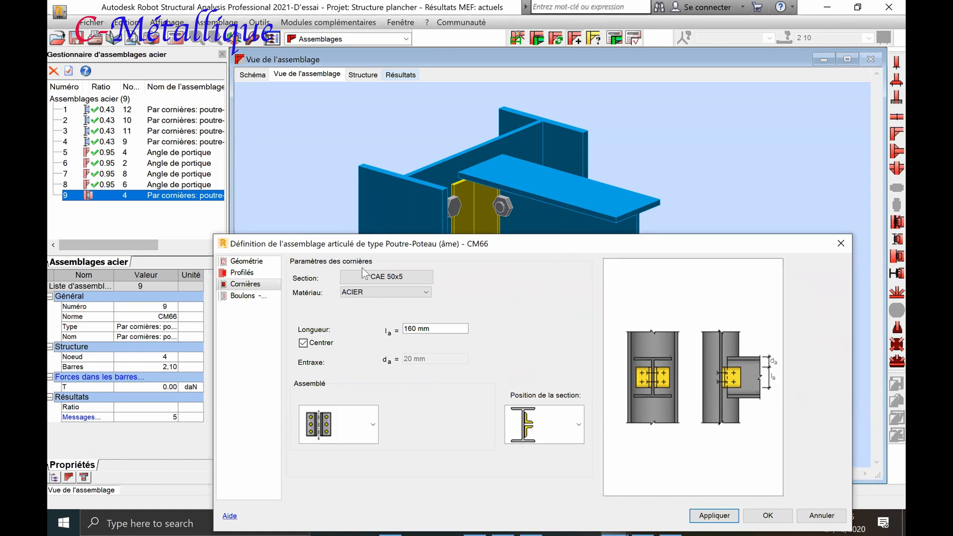
# Review the connection's profile, bolt and cleat settings, including the available bolt diameters and the bolt spacings
pyautogui.click(251, 274)
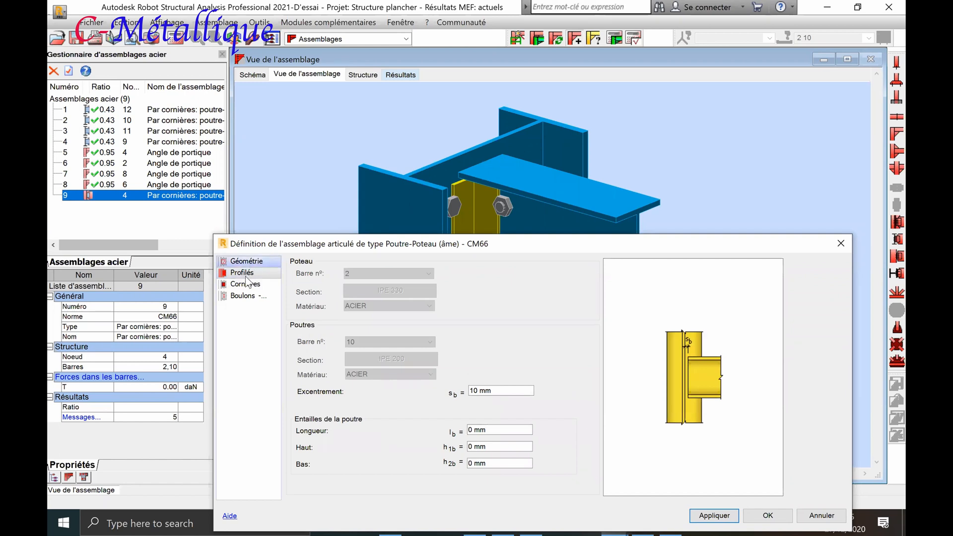
pyautogui.click(248, 296)
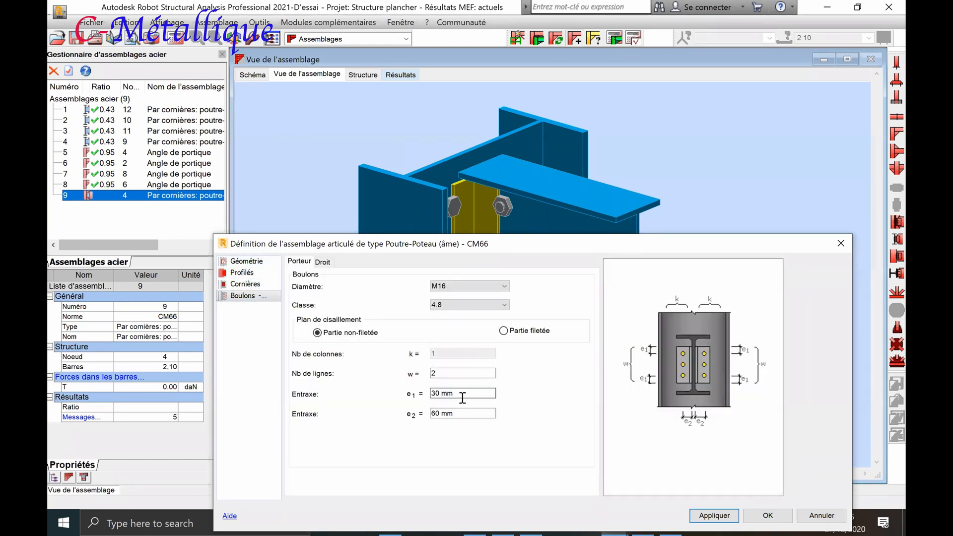
pyautogui.click(493, 287)
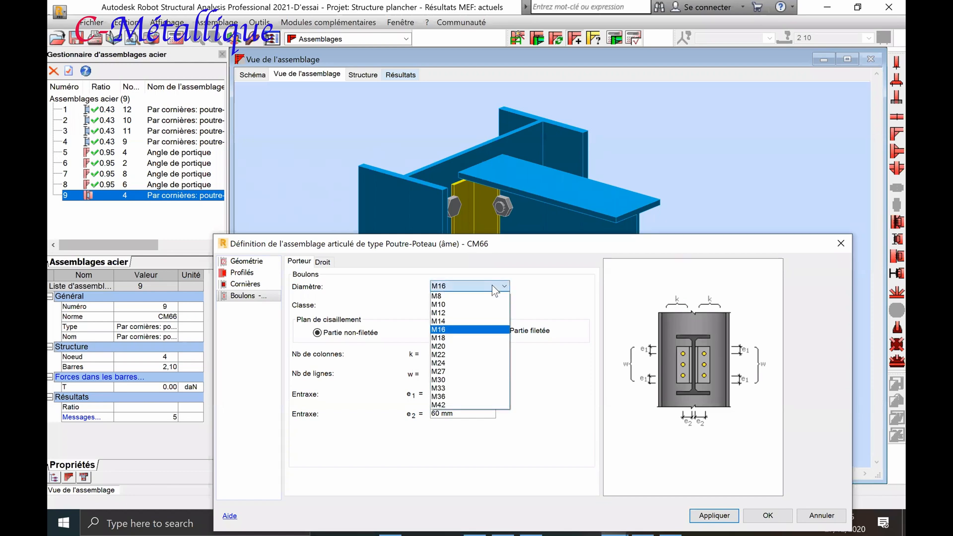
pyautogui.click(474, 326)
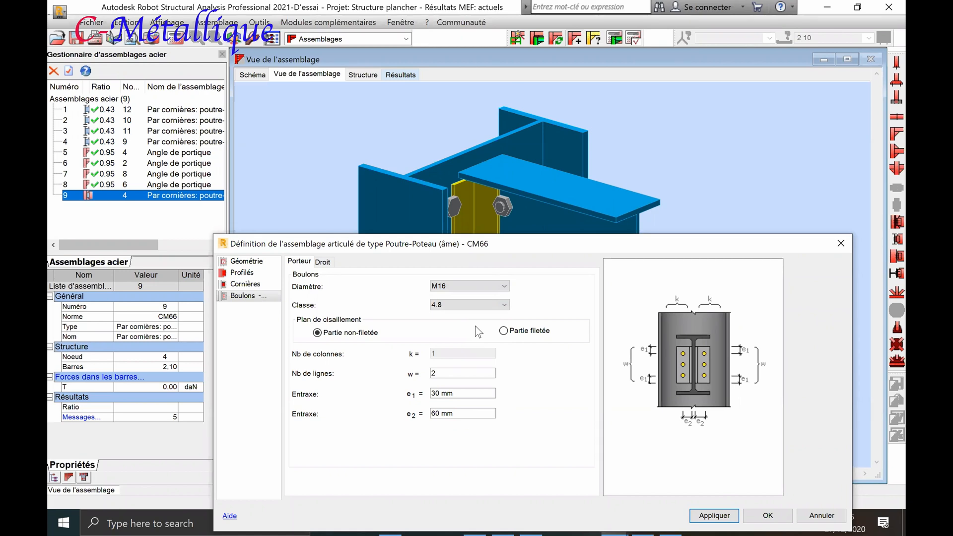
pyautogui.click(452, 393)
pyautogui.click(244, 284)
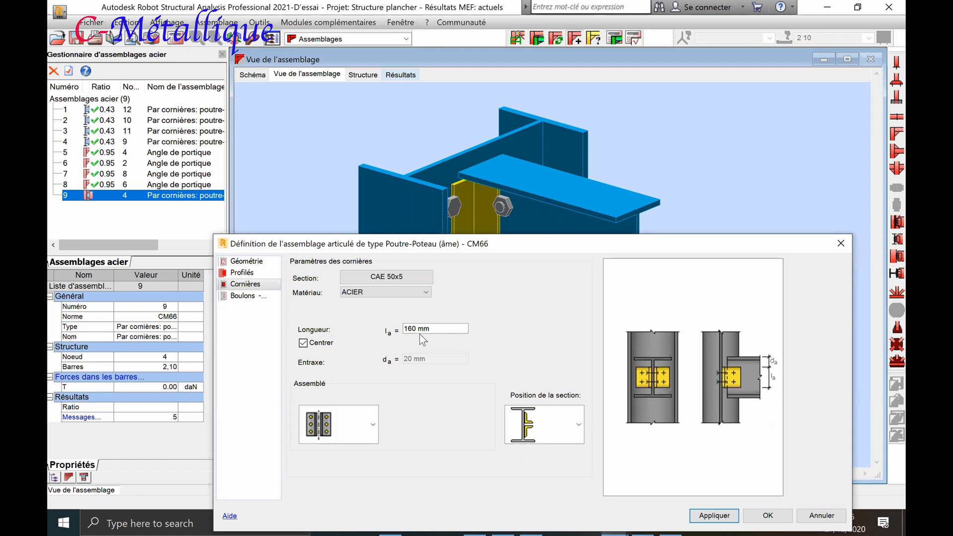
pyautogui.click(406, 328)
pyautogui.write('1')
# Switch to OneNote and handwrite the edge-distance condition 1,5×18 ≤ a// ≤ 2,5×18 below the portal-joint drawing
pyautogui.click(821, 7)
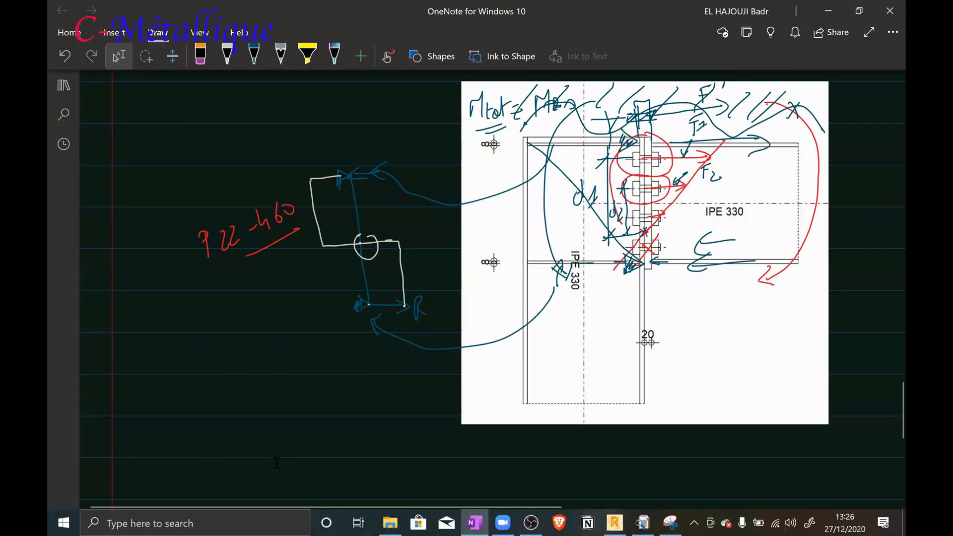
pyautogui.click(227, 53)
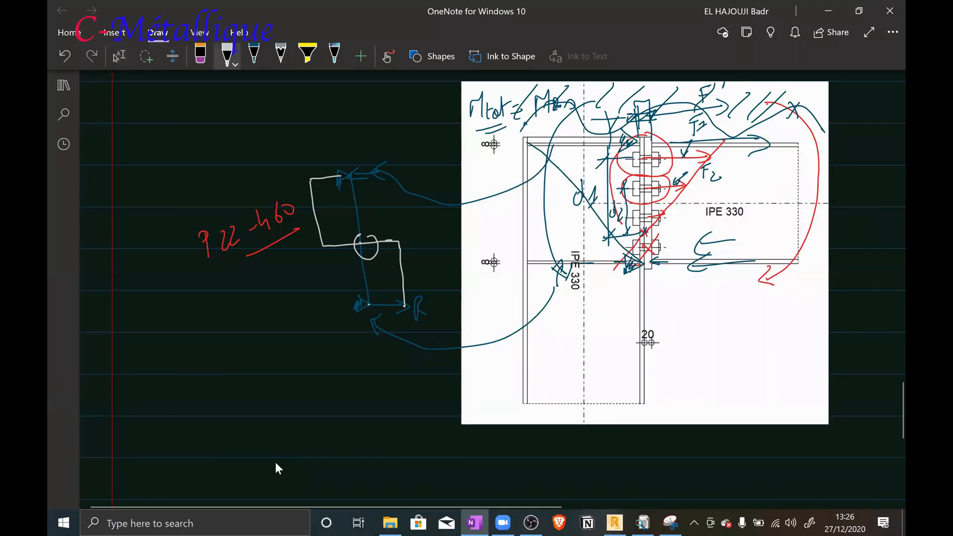
pyautogui.moveTo(336, 471); pyautogui.dragTo(354, 474)
pyautogui.moveTo(362, 457)
pyautogui.mouseDown()
pyautogui.moveTo(367, 469)
pyautogui.moveTo(373, 448)
pyautogui.mouseUp()
pyautogui.moveTo(381, 451)
pyautogui.mouseDown()
pyautogui.moveTo(391, 463)
pyautogui.moveTo(386, 473)
pyautogui.mouseUp()
pyautogui.moveTo(399, 460)
pyautogui.mouseDown()
pyautogui.moveTo(407, 445)
pyautogui.moveTo(409, 461)
pyautogui.mouseUp()
pyautogui.moveTo(422, 446)
pyautogui.mouseDown()
pyautogui.moveTo(426, 461)
pyautogui.moveTo(422, 445)
pyautogui.mouseUp()
pyautogui.moveTo(465, 442); pyautogui.dragTo(463, 469)
pyautogui.moveTo(452, 475); pyautogui.dragTo(518, 464)
pyautogui.moveTo(527, 451); pyautogui.dragTo(524, 464)
pyautogui.moveTo(565, 435)
pyautogui.mouseDown()
pyautogui.moveTo(569, 463)
pyautogui.moveTo(610, 456)
pyautogui.mouseUp()
pyautogui.moveTo(613, 449); pyautogui.dragTo(617, 457)
pyautogui.moveTo(637, 438)
pyautogui.mouseDown()
pyautogui.moveTo(629, 445)
pyautogui.moveTo(661, 453)
pyautogui.moveTo(653, 461)
pyautogui.mouseUp()
pyautogui.moveTo(678, 435)
pyautogui.mouseDown()
pyautogui.moveTo(670, 452)
pyautogui.moveTo(690, 434)
pyautogui.mouseUp()
pyautogui.moveTo(680, 437); pyautogui.dragTo(699, 431)
# Handwrite the evaluated edge-distance limits 27 ≤ a// ≤ 44 beneath the first condition
pyautogui.click(227, 55)
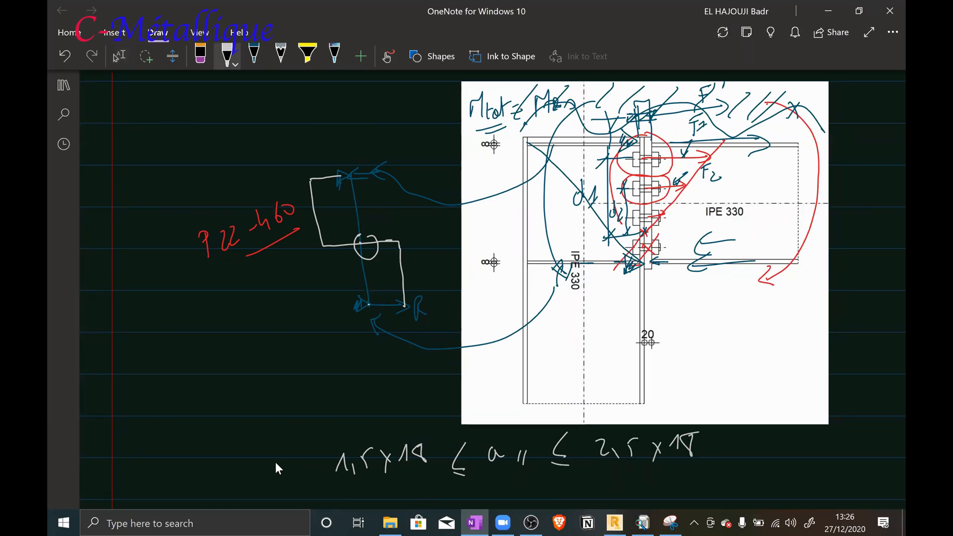
pyautogui.click(119, 55)
pyautogui.scroll(-3, 322, 391)
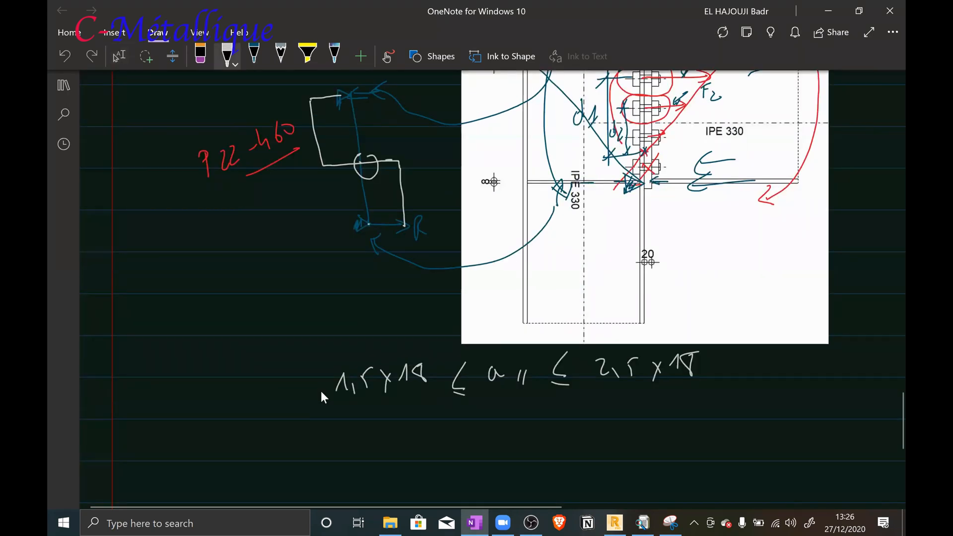
pyautogui.moveTo(401, 432)
pyautogui.mouseDown()
pyautogui.moveTo(410, 455)
pyautogui.moveTo(443, 433)
pyautogui.mouseUp()
pyautogui.moveTo(496, 412); pyautogui.dragTo(500, 446)
pyautogui.moveTo(517, 435)
pyautogui.mouseDown()
pyautogui.moveTo(530, 425)
pyautogui.moveTo(535, 436)
pyautogui.mouseUp()
pyautogui.moveTo(541, 421); pyautogui.dragTo(546, 448)
pyautogui.moveTo(591, 398)
pyautogui.mouseDown()
pyautogui.moveTo(579, 425)
pyautogui.moveTo(596, 427)
pyautogui.mouseUp()
pyautogui.moveTo(579, 435); pyautogui.dragTo(592, 435)
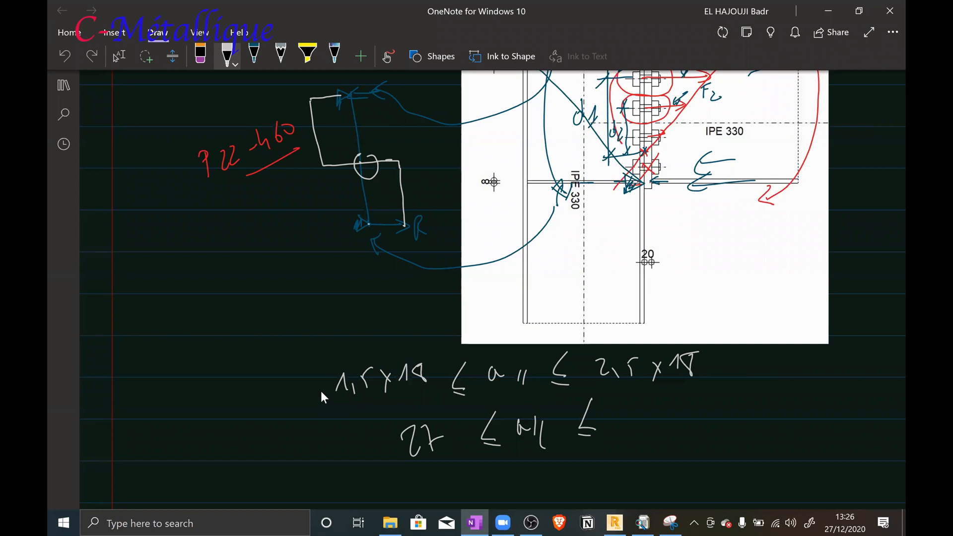
pyautogui.moveTo(627, 401)
pyautogui.mouseDown()
pyautogui.moveTo(623, 423)
pyautogui.moveTo(635, 424)
pyautogui.mouseUp()
pyautogui.moveTo(644, 397); pyautogui.dragTo(657, 422)
# Sketch the angle cleat with bolt marks on both legs and a length dimension labelled 1,60
pyautogui.moveTo(158, 254)
pyautogui.mouseDown()
pyautogui.moveTo(203, 242)
pyautogui.moveTo(227, 299)
pyautogui.moveTo(172, 381)
pyautogui.mouseUp()
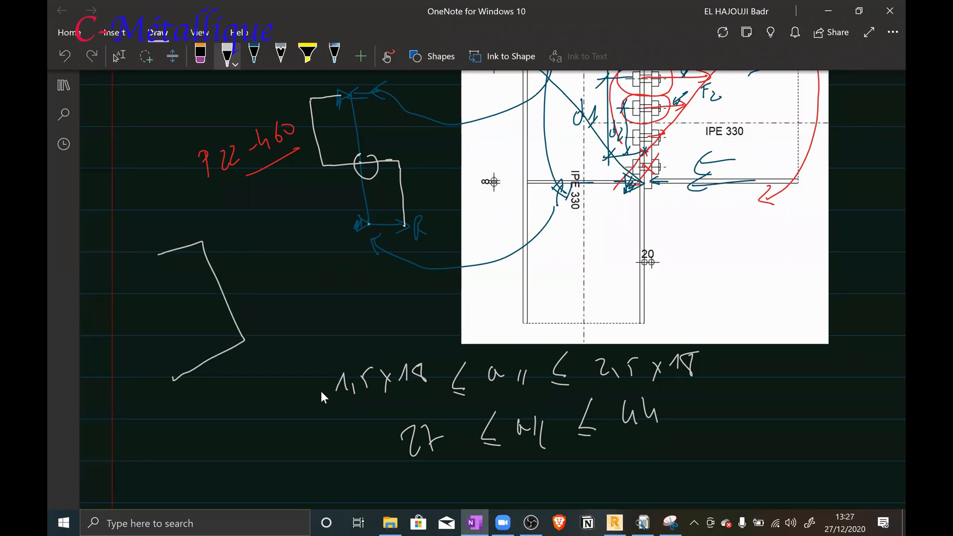
pyautogui.moveTo(158, 253)
pyautogui.mouseDown()
pyautogui.moveTo(122, 272)
pyautogui.moveTo(181, 375)
pyautogui.mouseUp()
pyautogui.moveTo(138, 269); pyautogui.dragTo(199, 366)
pyautogui.moveTo(214, 229); pyautogui.dragTo(234, 212)
pyautogui.moveTo(264, 326); pyautogui.dragTo(286, 311)
pyautogui.moveTo(213, 214)
pyautogui.mouseDown()
pyautogui.moveTo(286, 331)
pyautogui.moveTo(227, 247)
pyautogui.mouseUp()
pyautogui.moveTo(257, 233)
pyautogui.mouseDown()
pyautogui.moveTo(251, 259)
pyautogui.moveTo(261, 262)
pyautogui.moveTo(276, 245)
pyautogui.mouseUp()
pyautogui.moveTo(287, 223); pyautogui.dragTo(288, 221)
pyautogui.moveTo(181, 272); pyautogui.dragTo(181, 277)
pyautogui.moveTo(167, 347)
pyautogui.mouseDown()
pyautogui.moveTo(186, 338)
pyautogui.moveTo(184, 349)
pyautogui.mouseUp()
pyautogui.moveTo(142, 292)
pyautogui.mouseDown()
pyautogui.moveTo(152, 282)
pyautogui.moveTo(154, 291)
pyautogui.mouseUp()
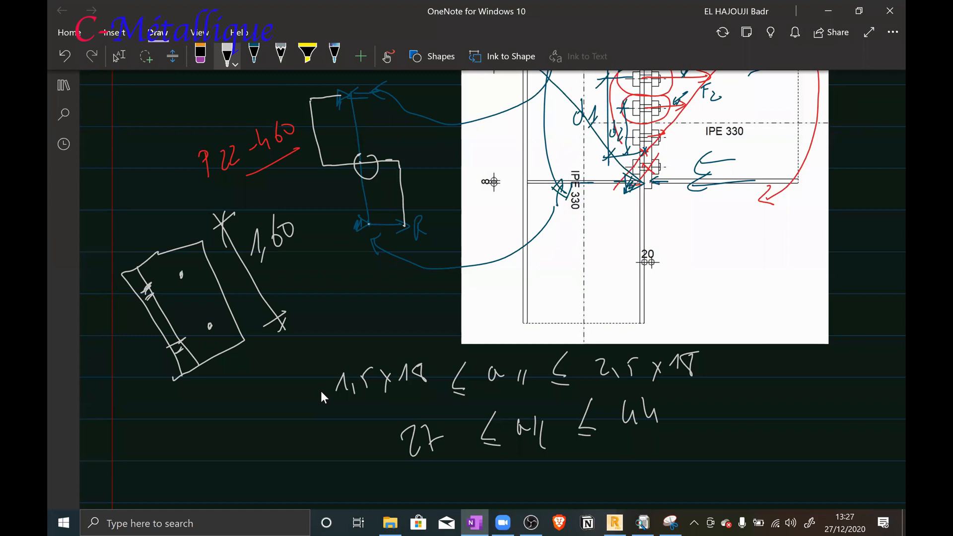
# Add the bolt-position dimensions 40, 80 and 40 along the sketched cleat's edge
pyautogui.moveTo(197, 266); pyautogui.dragTo(217, 253)
pyautogui.moveTo(221, 311); pyautogui.dragTo(243, 300)
pyautogui.moveTo(211, 249); pyautogui.dragTo(241, 303)
pyautogui.moveTo(218, 247); pyautogui.dragTo(215, 280)
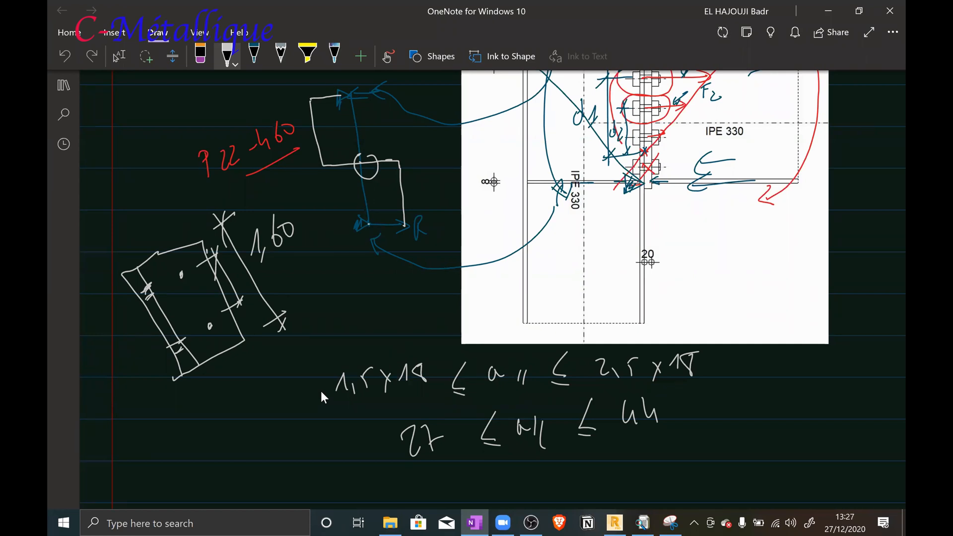
pyautogui.click(256, 336)
pyautogui.moveTo(244, 306); pyautogui.dragTo(248, 317)
pyautogui.moveTo(245, 310)
pyautogui.mouseDown()
pyautogui.moveTo(256, 315)
pyautogui.moveTo(262, 304)
pyautogui.mouseUp()
pyautogui.moveTo(203, 228)
pyautogui.mouseDown()
pyautogui.moveTo(213, 254)
pyautogui.moveTo(227, 245)
pyautogui.mouseUp()
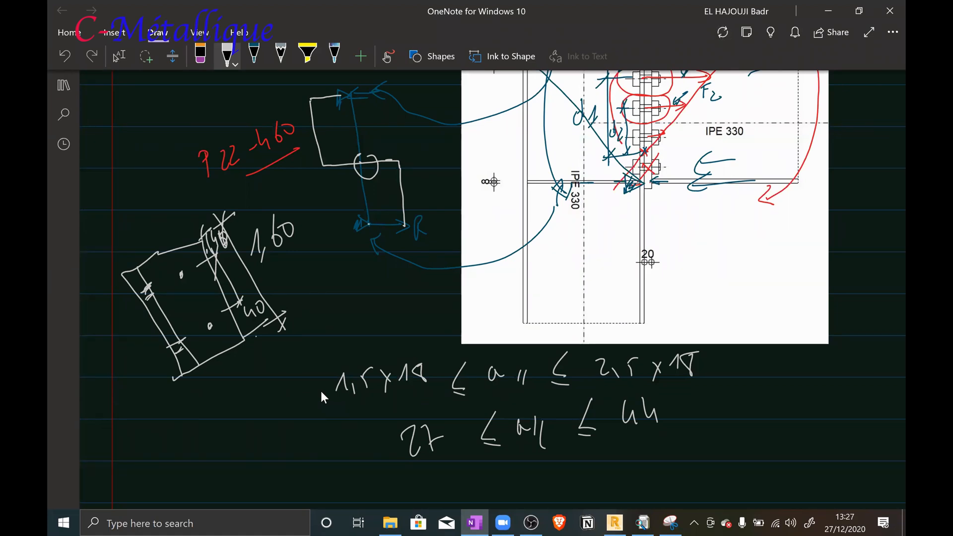
pyautogui.moveTo(230, 266); pyautogui.dragTo(243, 264)
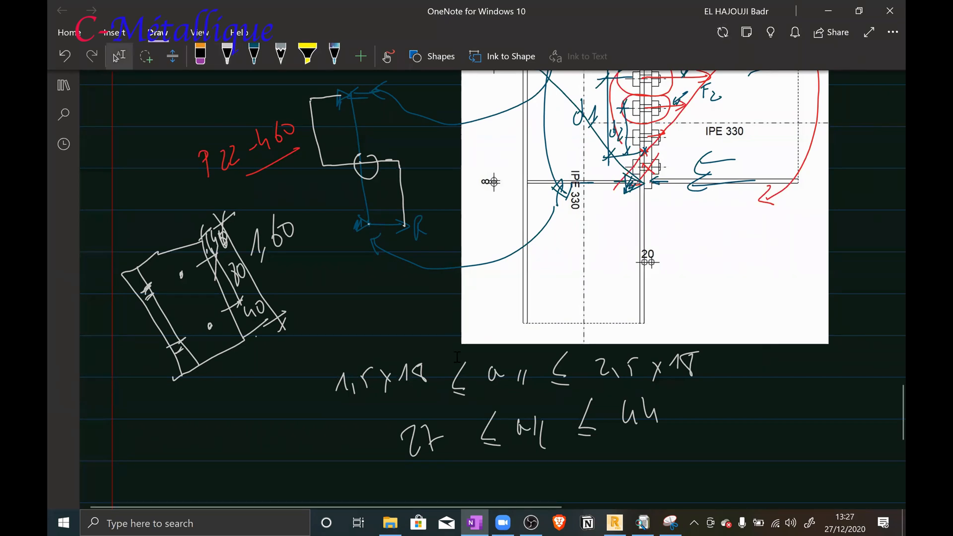
# Handwrite the lower bound of the bolt-spacing condition as 54 = 3×dm ≤ s ≤ below the edge-distance limits
pyautogui.scroll(-5, 462, 353)
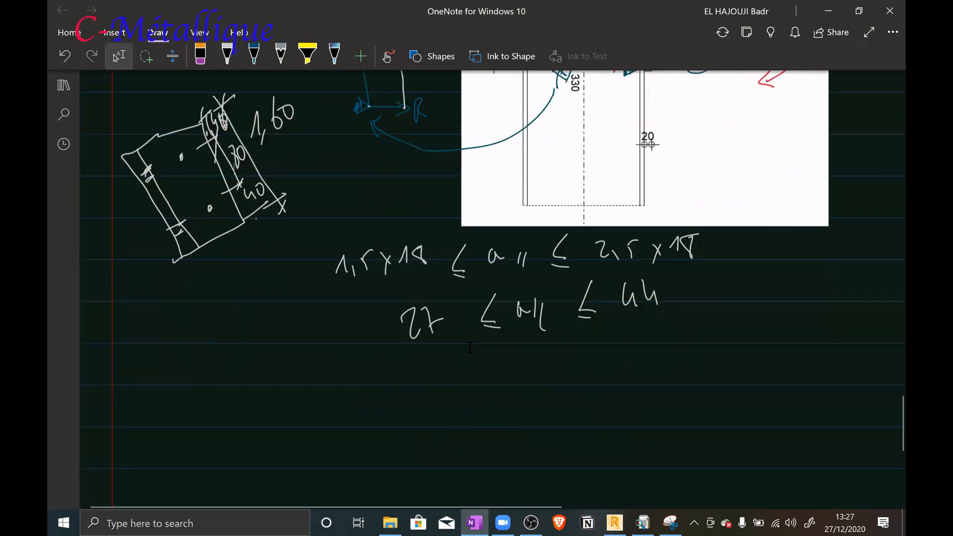
pyautogui.moveTo(557, 263); pyautogui.dragTo(547, 288)
pyautogui.moveTo(532, 256)
pyautogui.mouseDown()
pyautogui.moveTo(517, 276)
pyautogui.moveTo(523, 292)
pyautogui.mouseUp()
pyautogui.moveTo(512, 294); pyautogui.dragTo(522, 297)
pyautogui.moveTo(437, 273)
pyautogui.mouseDown()
pyautogui.moveTo(440, 297)
pyautogui.moveTo(459, 294)
pyautogui.mouseUp()
pyautogui.moveTo(459, 278); pyautogui.dragTo(450, 296)
pyautogui.moveTo(468, 278)
pyautogui.mouseDown()
pyautogui.moveTo(469, 261)
pyautogui.moveTo(479, 287)
pyautogui.moveTo(492, 283)
pyautogui.mouseUp()
pyautogui.moveTo(422, 303); pyautogui.dragTo(430, 300)
pyautogui.moveTo(421, 298); pyautogui.dragTo(429, 296)
pyautogui.moveTo(374, 304); pyautogui.dragTo(379, 326)
pyautogui.moveTo(375, 305); pyautogui.dragTo(383, 297)
pyautogui.moveTo(390, 297); pyautogui.dragTo(403, 308)
pyautogui.moveTo(403, 290); pyautogui.dragTo(407, 320)
pyautogui.moveTo(594, 241); pyautogui.dragTo(597, 270)
pyautogui.moveTo(582, 277); pyautogui.dragTo(597, 276)
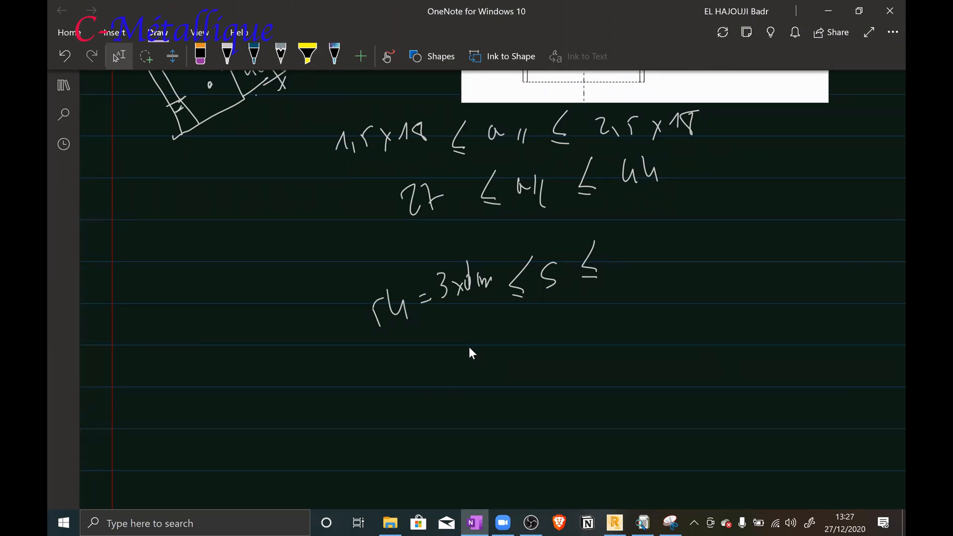
# Complete the bolt-spacing condition with the upper bound 7dm and a placeholder for its value
pyautogui.moveTo(635, 227); pyautogui.dragTo(646, 255)
pyautogui.moveTo(643, 242)
pyautogui.mouseDown()
pyautogui.moveTo(658, 240)
pyautogui.moveTo(669, 210)
pyautogui.moveTo(704, 231)
pyautogui.mouseUp()
pyautogui.click(726, 223)
pyautogui.click(727, 228)
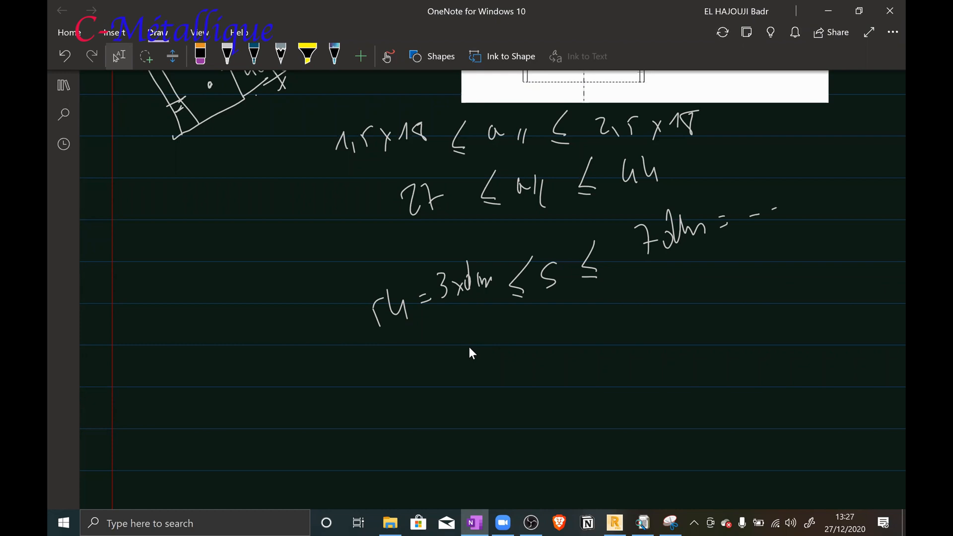
pyautogui.moveTo(772, 185)
pyautogui.mouseDown()
pyautogui.moveTo(754, 216)
pyautogui.moveTo(772, 210)
pyautogui.mouseUp()
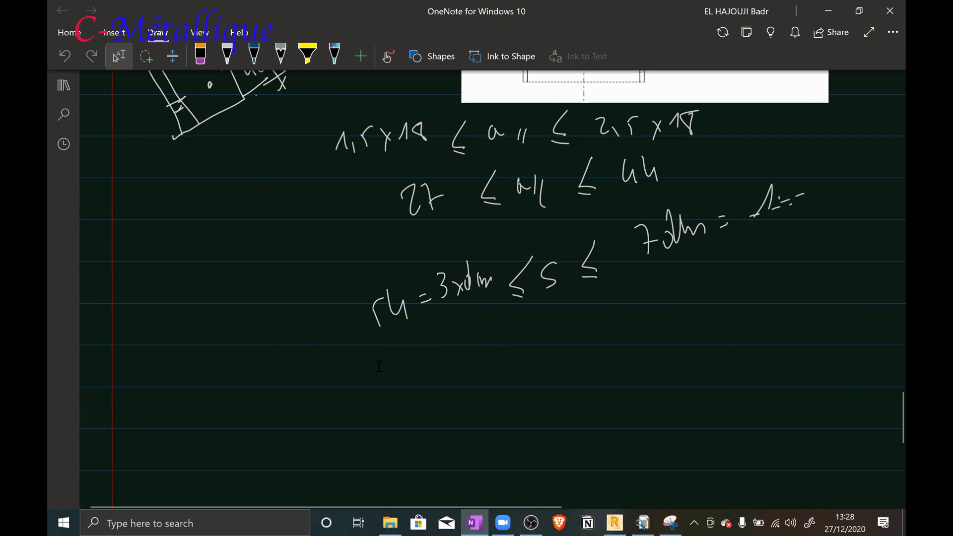
# Return to Robot and set the connection's Porteur bolts to class 4.6 with spacing e1 of 40 mm
pyautogui.scroll(4, 378, 366)
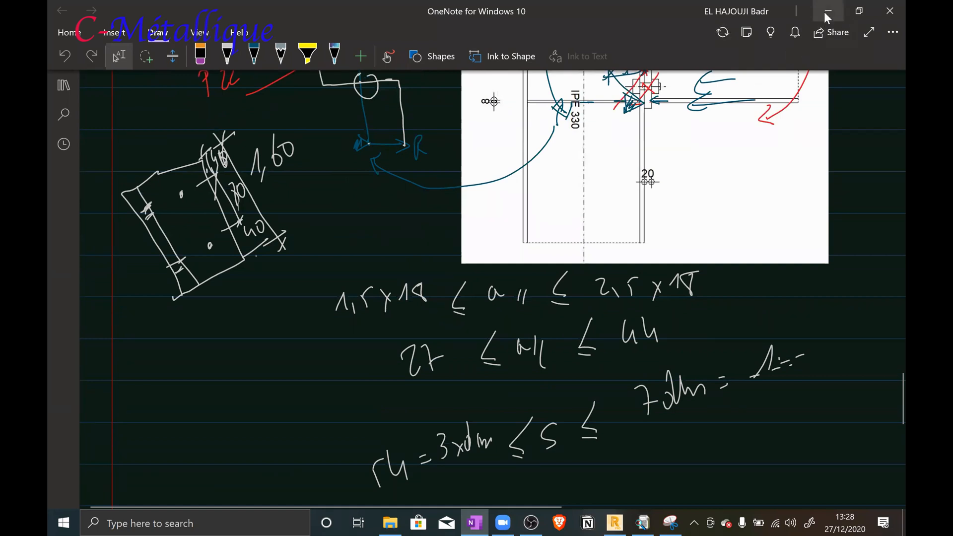
pyautogui.click(828, 11)
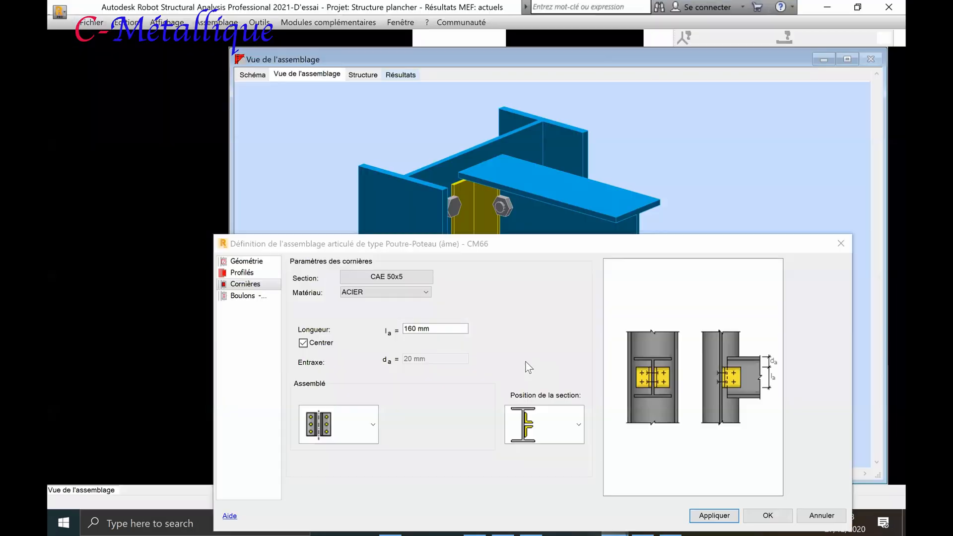
pyautogui.moveTo(471, 244); pyautogui.dragTo(471, 158)
pyautogui.click(251, 211)
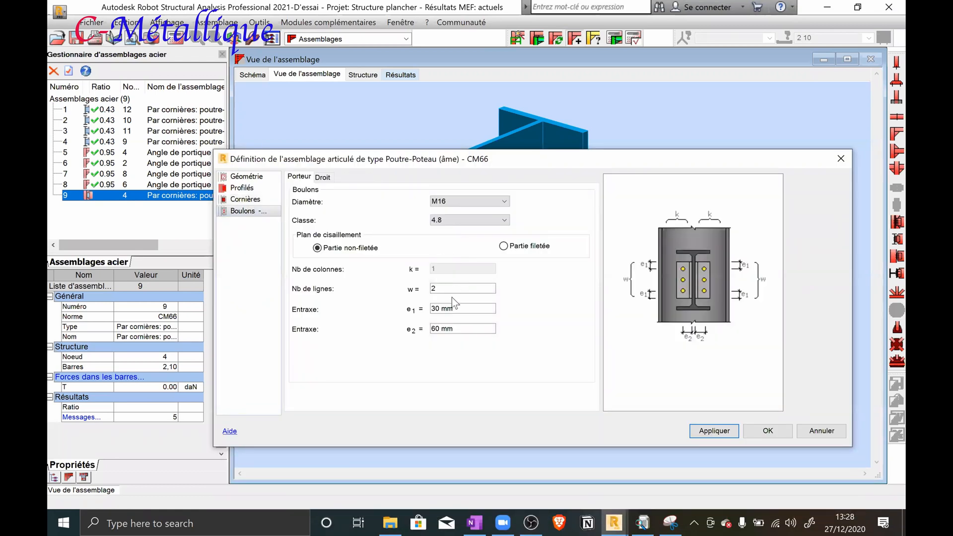
pyautogui.click(450, 222)
pyautogui.click(454, 229)
pyautogui.moveTo(466, 309); pyautogui.dragTo(431, 306)
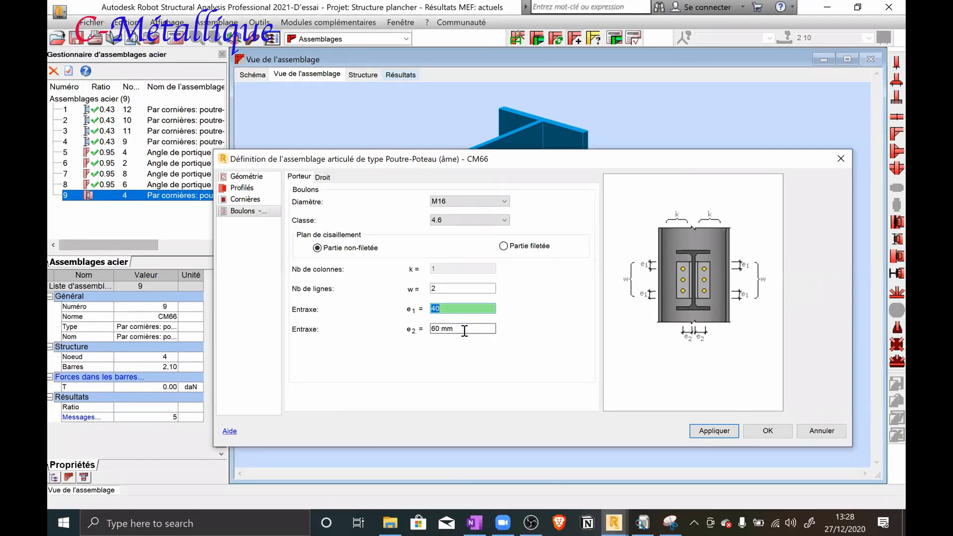
# Set the Porteur bolts' spacing e2 to 30 mm and validate the connection definition
pyautogui.click(464, 328)
pyautogui.moveTo(462, 328); pyautogui.dragTo(421, 329)
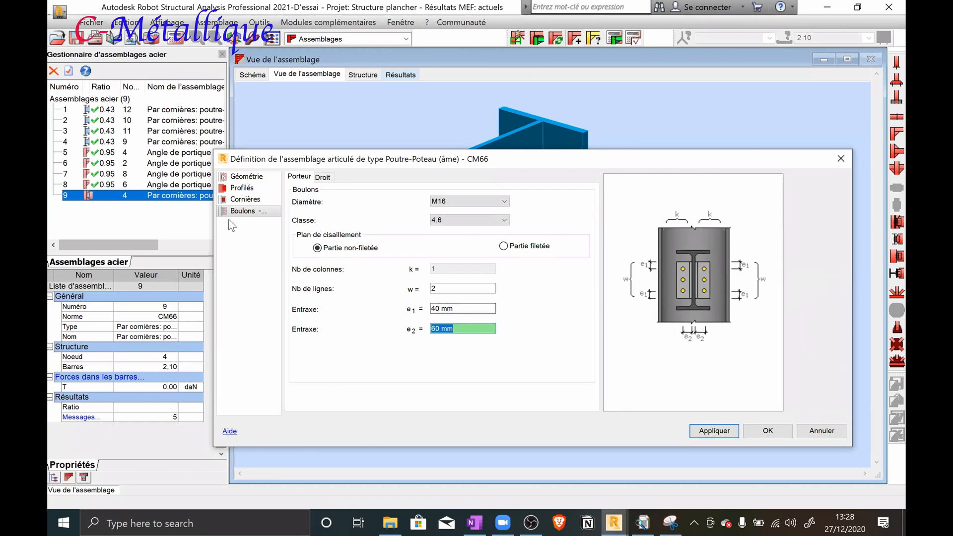
pyautogui.click(243, 199)
pyautogui.click(242, 212)
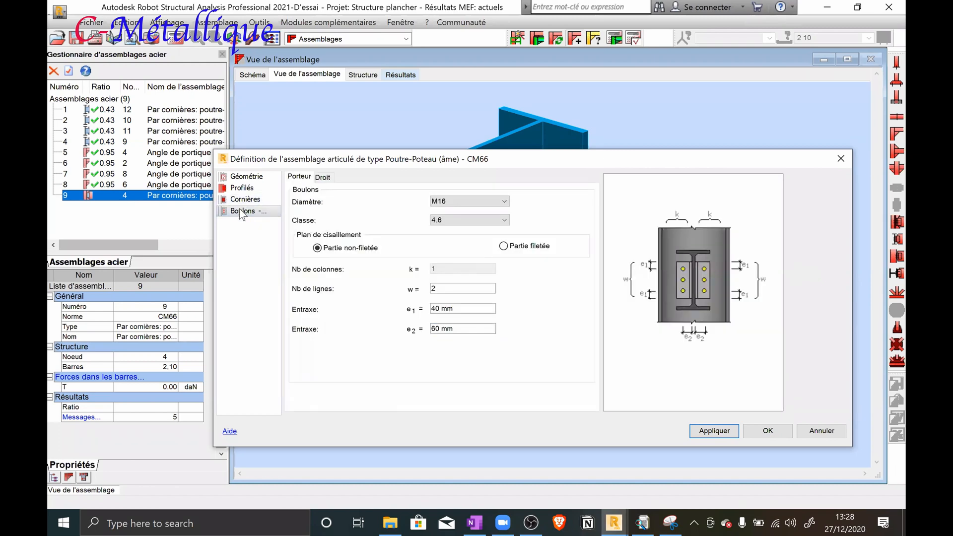
pyautogui.click(464, 329)
pyautogui.write('30')
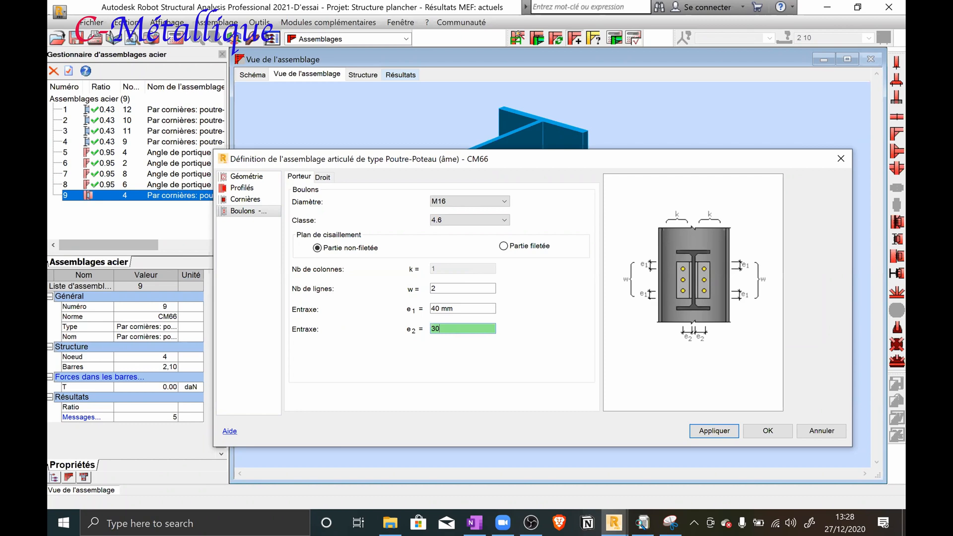
pyautogui.click(245, 200)
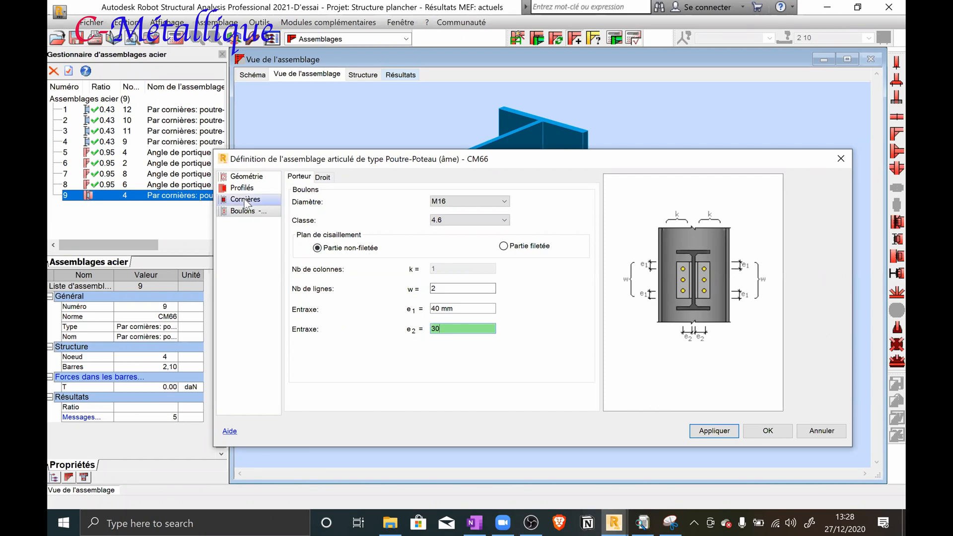
pyautogui.click(243, 189)
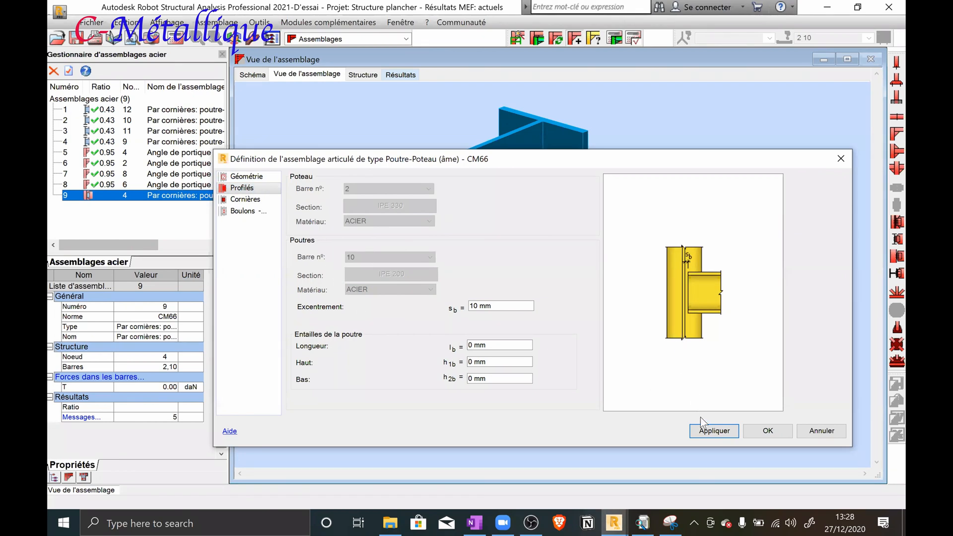
pyautogui.click(768, 430)
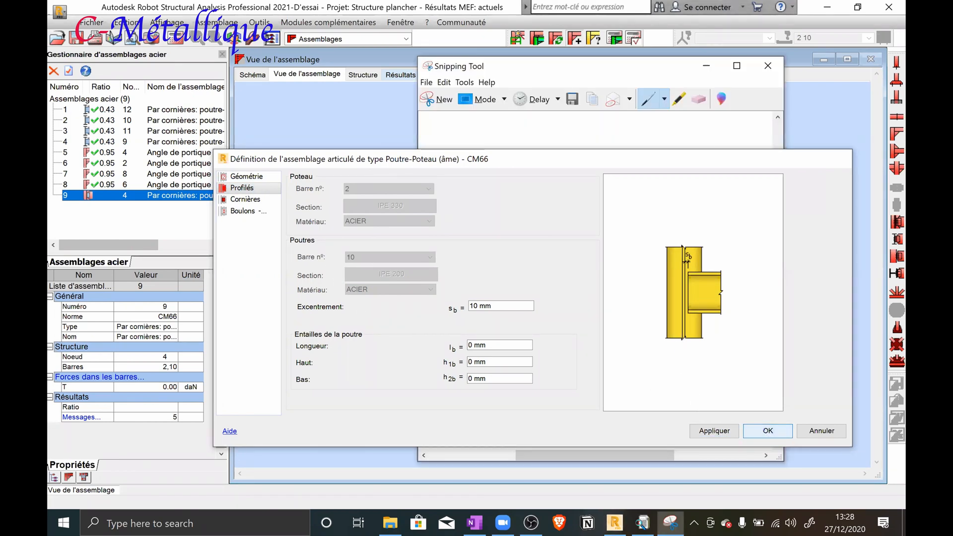
pyautogui.click(705, 66)
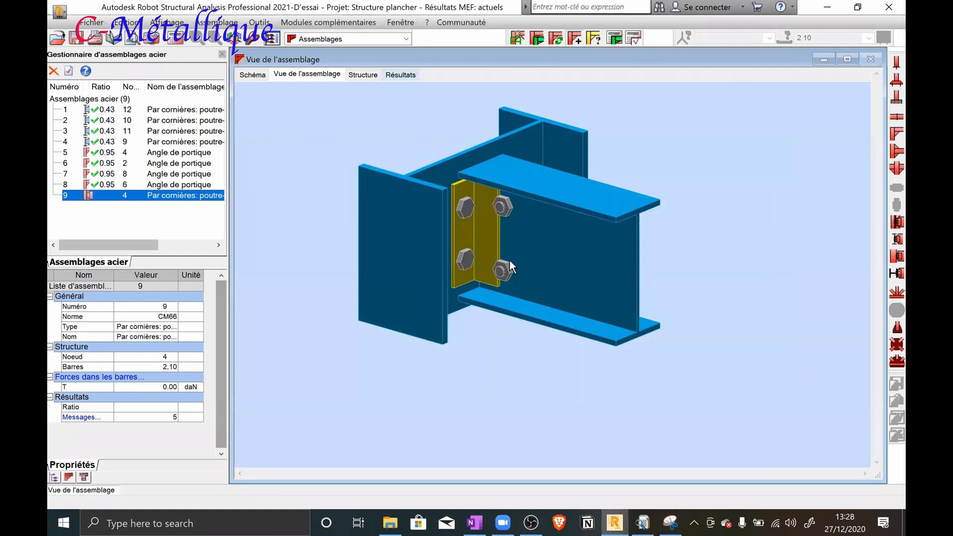
# Reopen connection 9 and set the Droit bolts' spacings to e1 = 40 mm and e2 = 30 mm, applying the definition
pyautogui.doubleClick(168, 199)
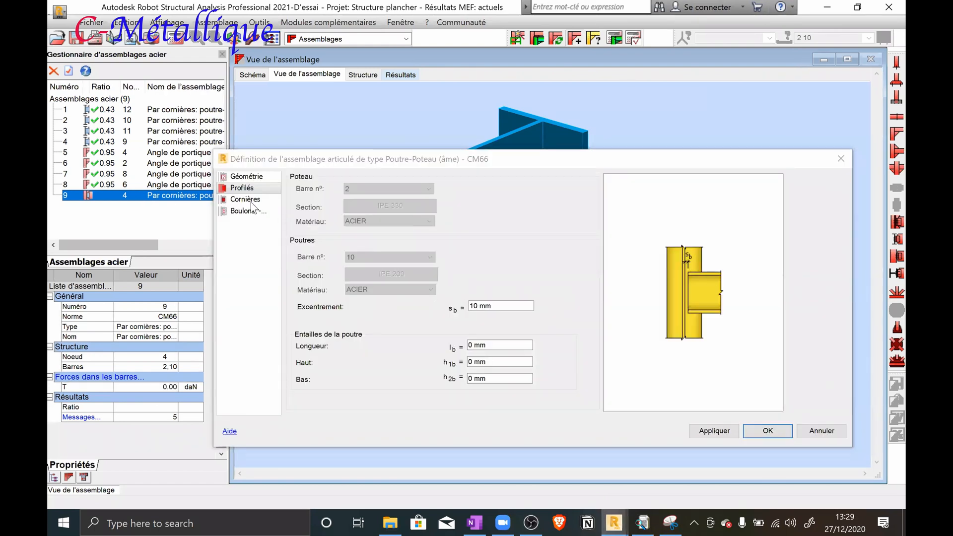
pyautogui.click(246, 211)
pyautogui.click(323, 177)
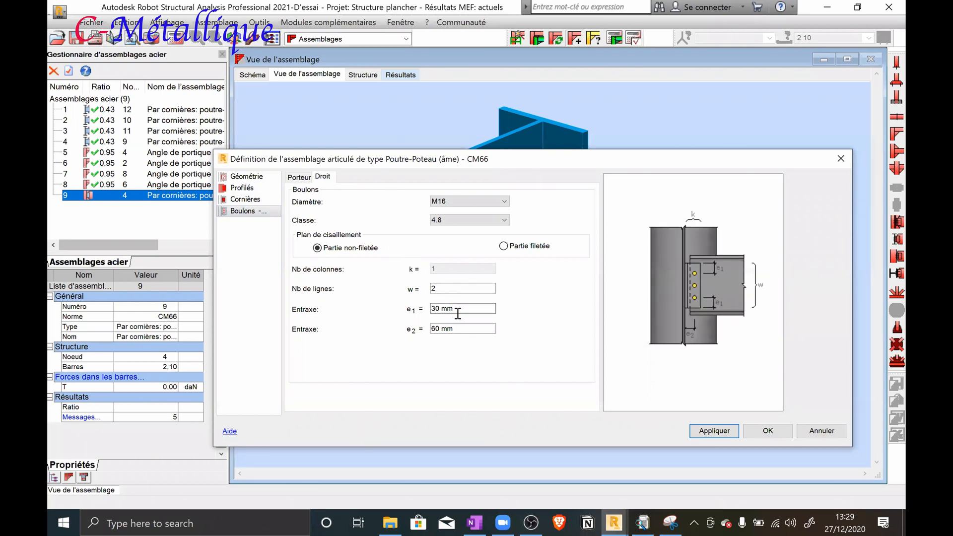
pyautogui.click(455, 309)
pyautogui.press('BackSpace')
pyautogui.press('BackSpace')
pyautogui.press('BackSpace')
pyautogui.press('BackSpace')
pyautogui.press('BackSpace')
pyautogui.write('40')
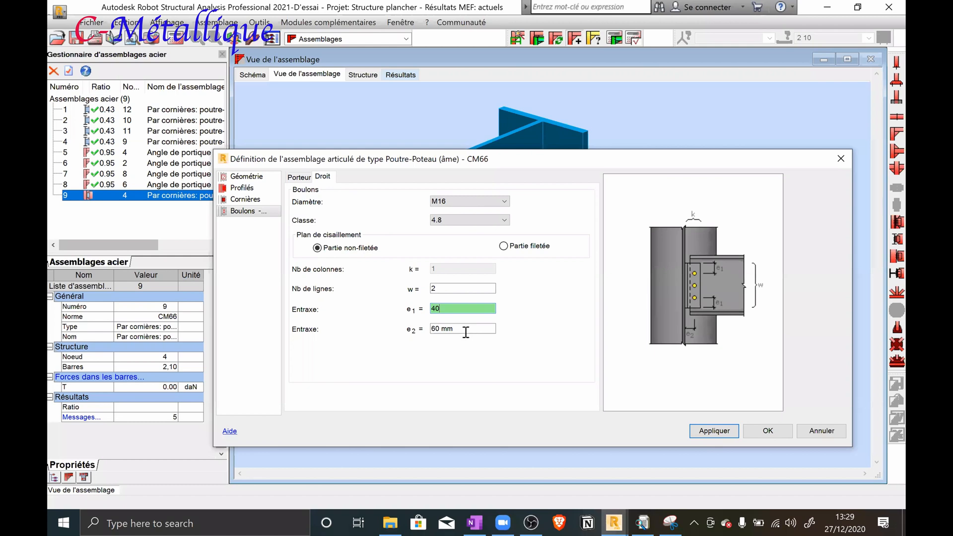
pyautogui.press('Tab')
pyautogui.hotkey('shift', 'Home')
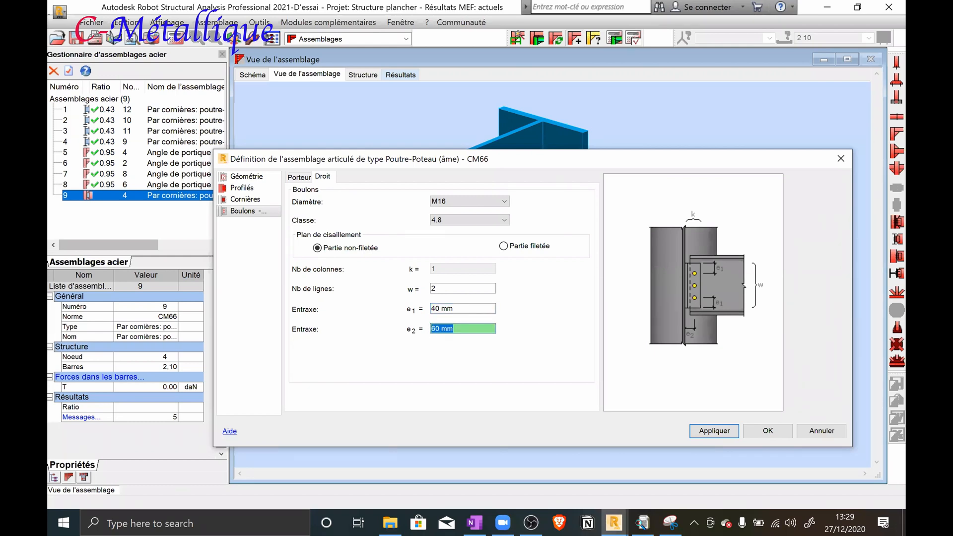
pyautogui.write('30')
pyautogui.click(702, 431)
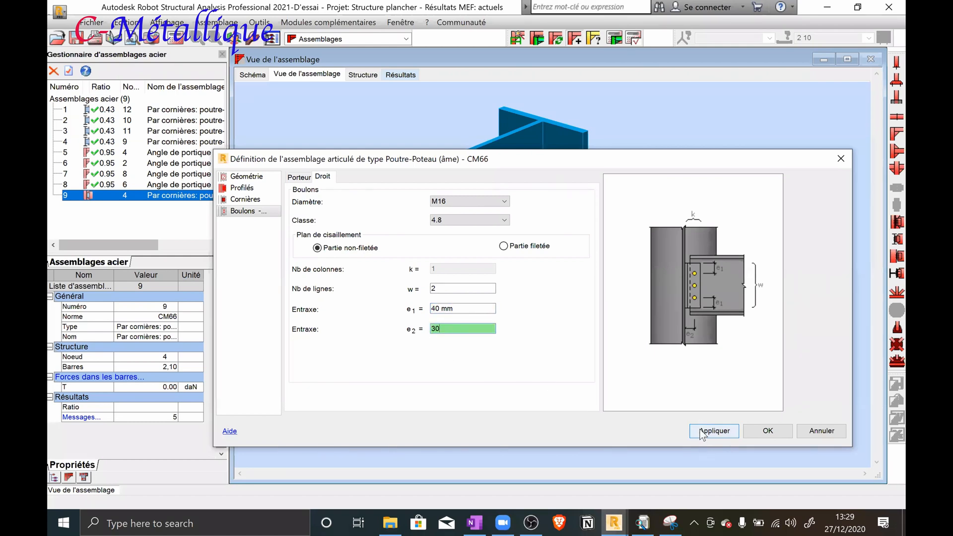
pyautogui.click(757, 430)
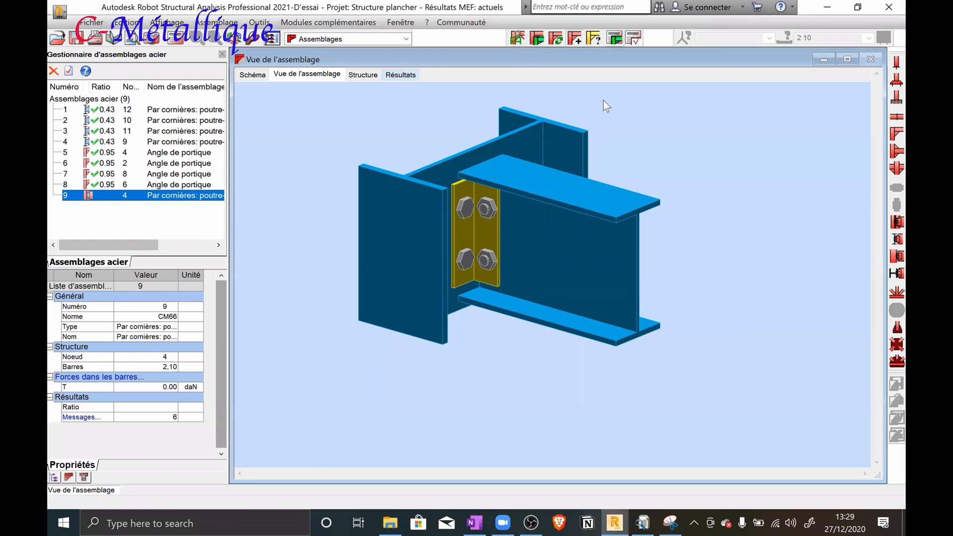
# Calculate the beam-to-column-web connection and review the calculation note down to its remarks
pyautogui.click(554, 357)
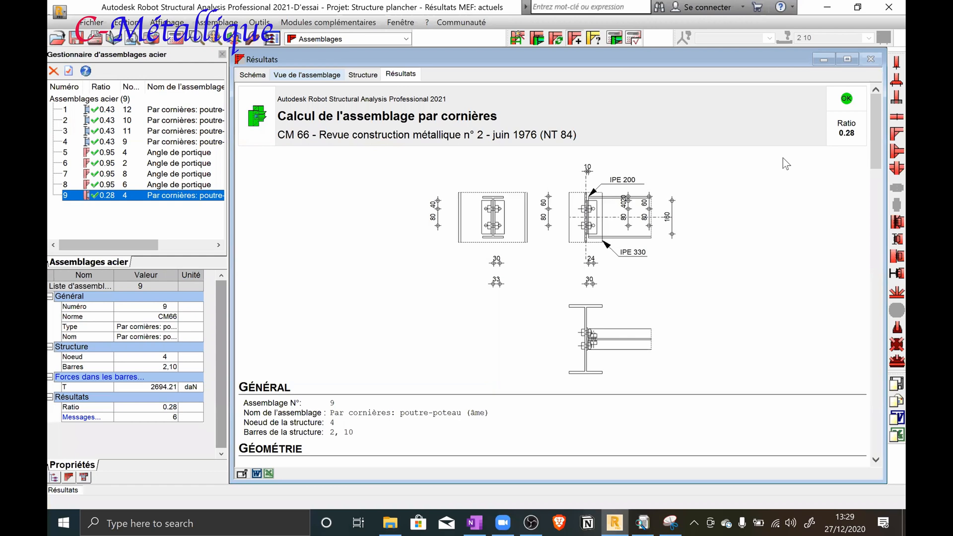
pyautogui.scroll(-6, 779, 159)
pyautogui.scroll(-15, 775, 157)
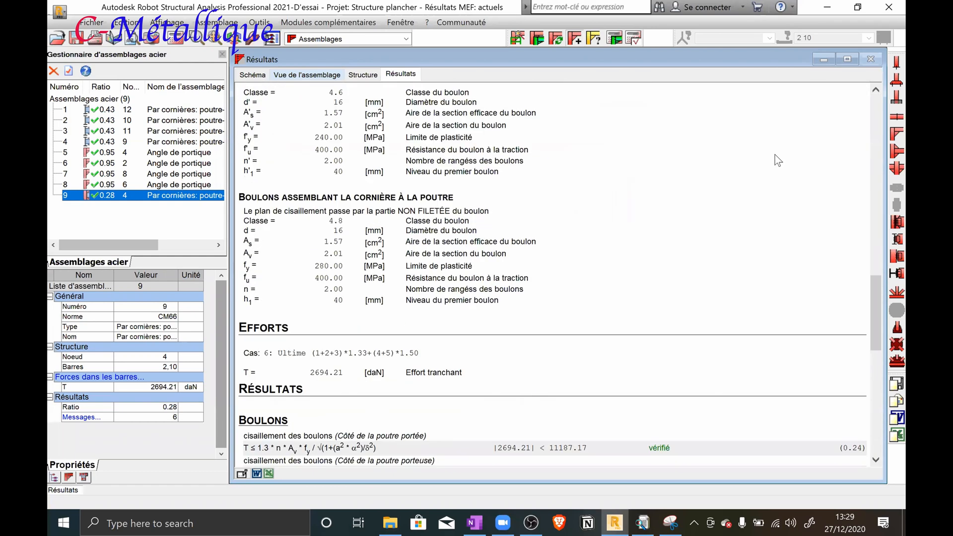
pyautogui.scroll(-5, 734, 157)
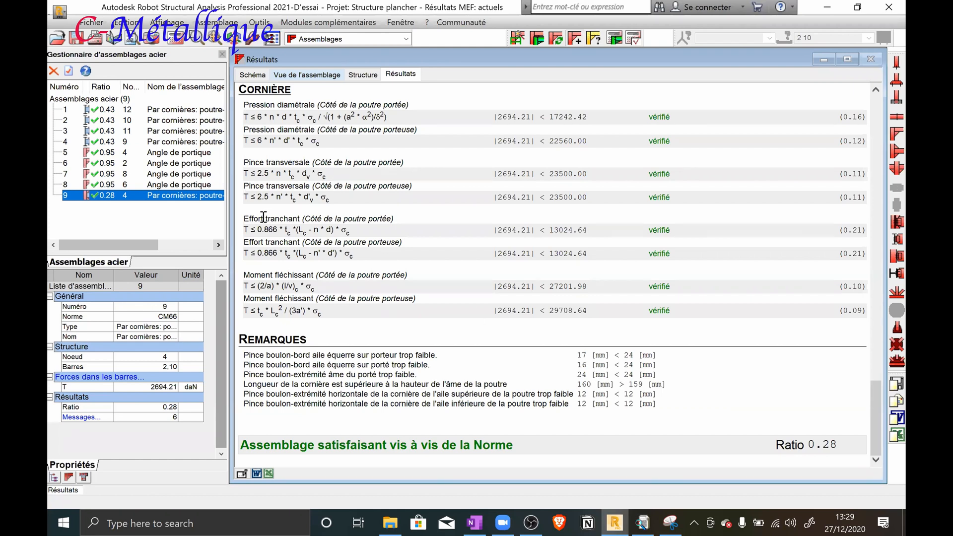
# Change connection 9's angle cleats to a length of 155 mm and section CAE 80x8
pyautogui.doubleClick(120, 196)
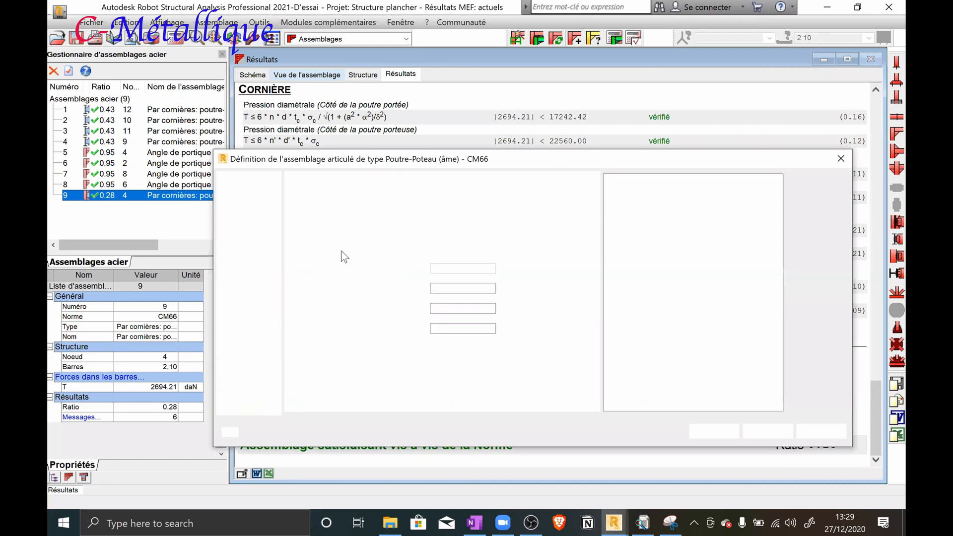
pyautogui.click(246, 201)
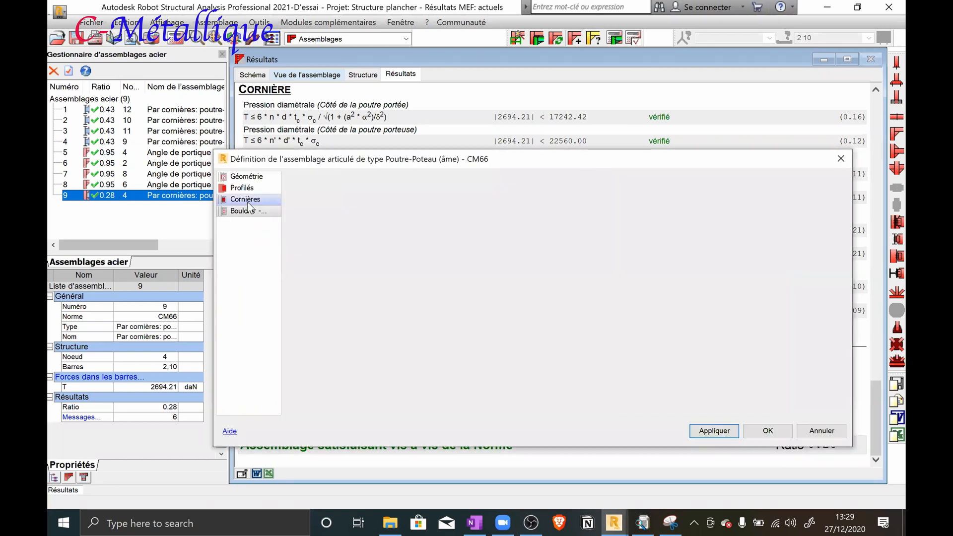
pyautogui.doubleClick(435, 243)
pyautogui.write('155')
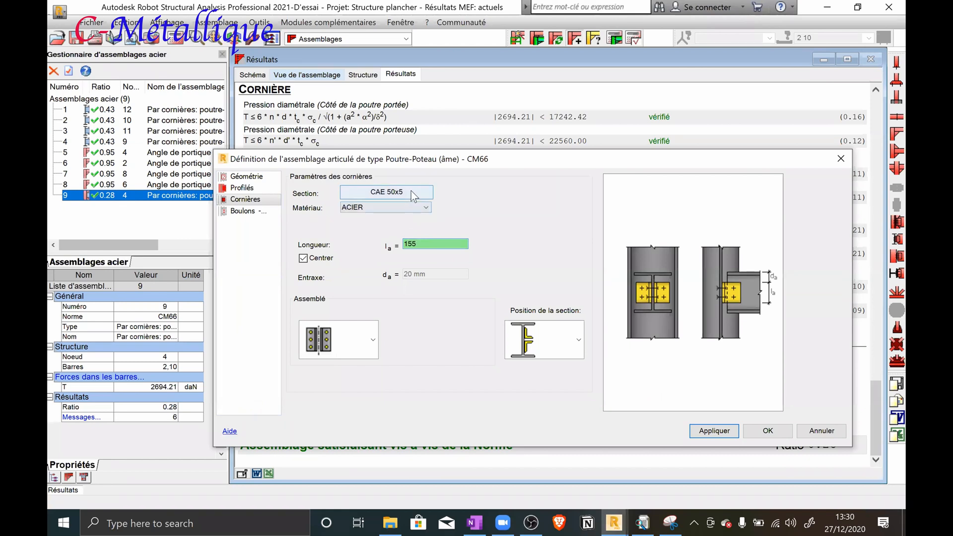
pyautogui.click(411, 191)
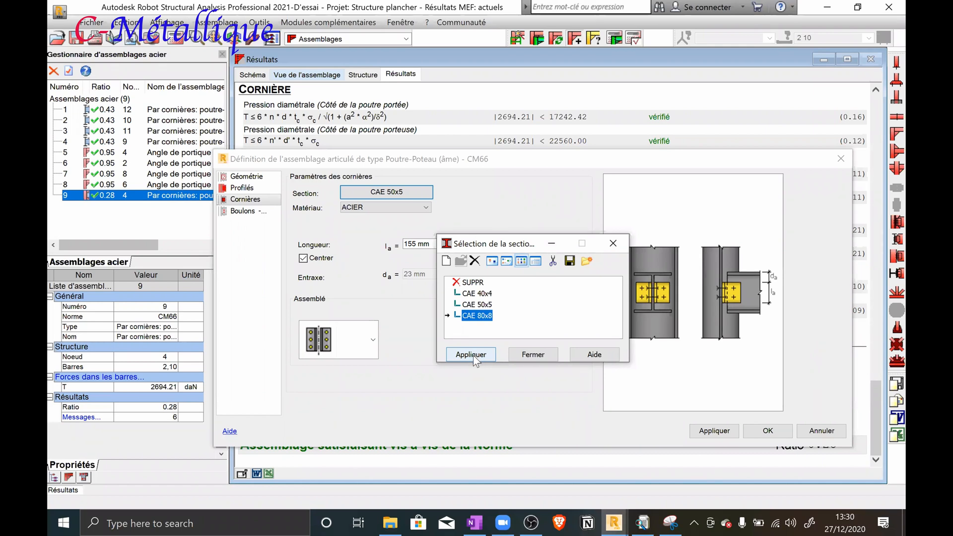
pyautogui.click(471, 354)
# Set spacing e2 to 45 mm for both the Porteur and Droit bolts and validate the connection definition
pyautogui.click(243, 212)
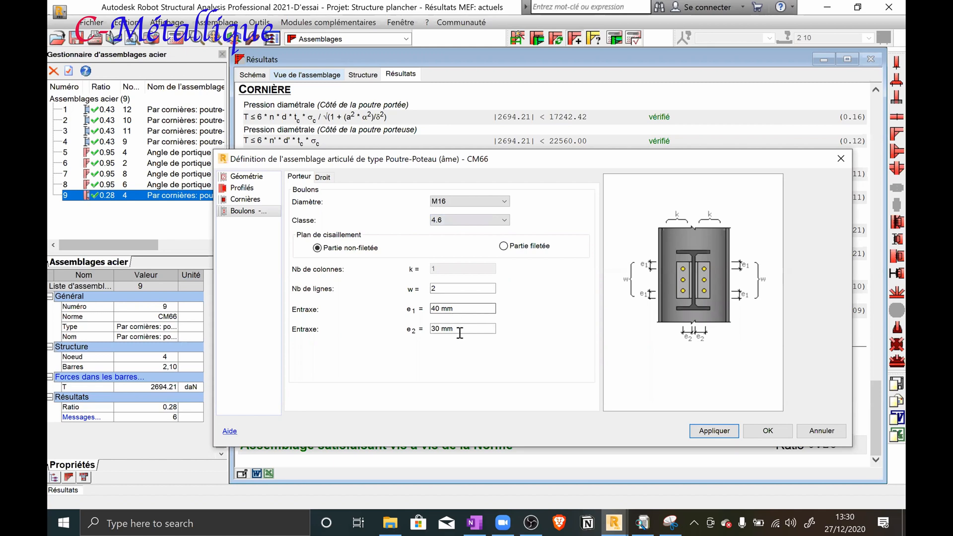
pyautogui.moveTo(458, 330); pyautogui.dragTo(435, 330)
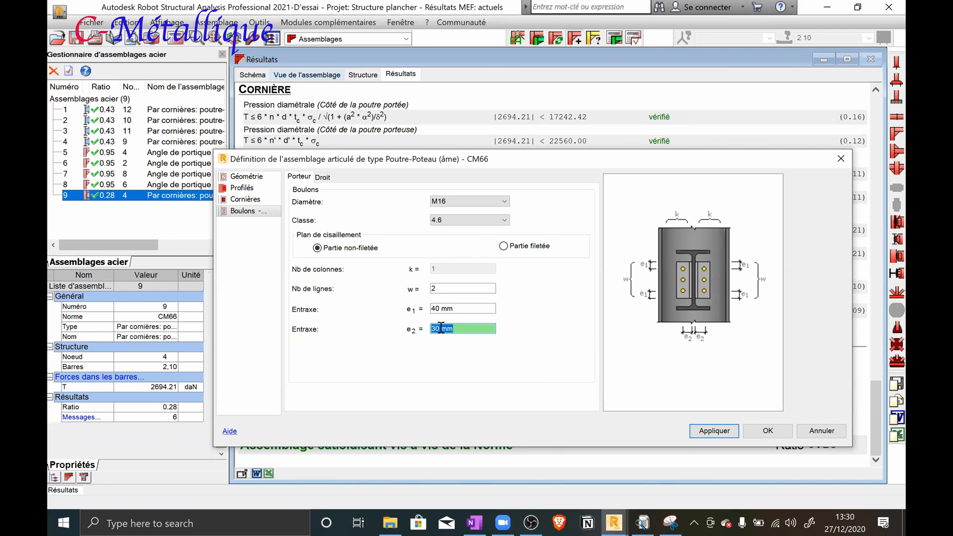
pyautogui.write('45')
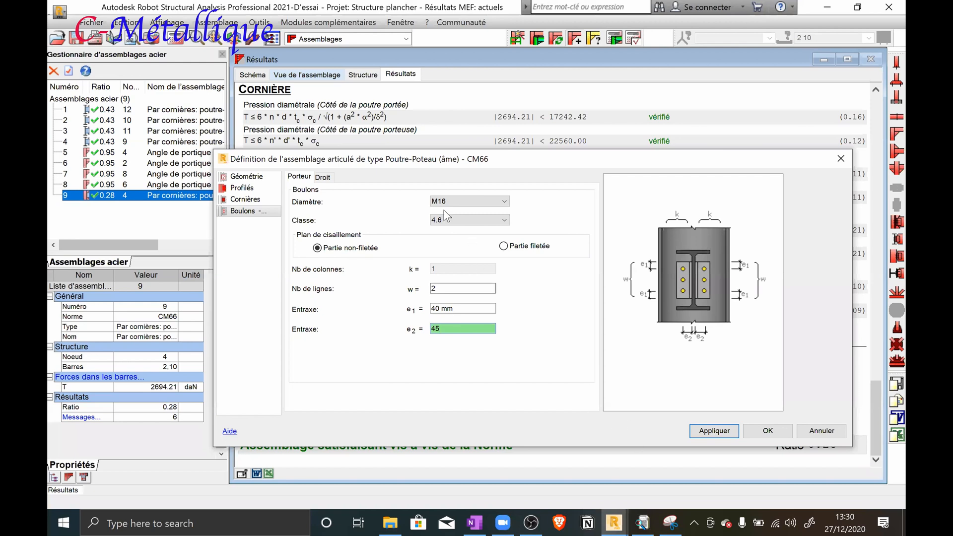
pyautogui.click(322, 177)
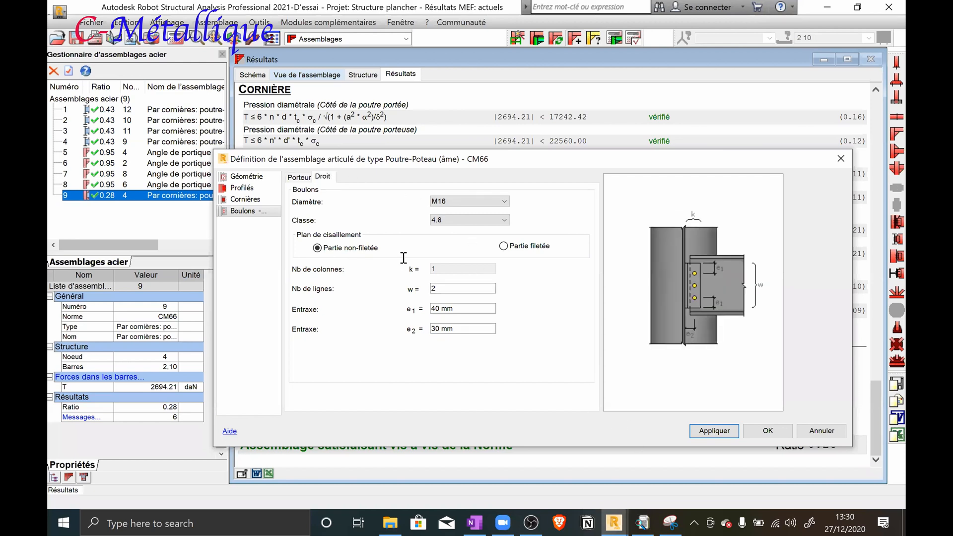
pyautogui.doubleClick(459, 330)
pyautogui.write('45')
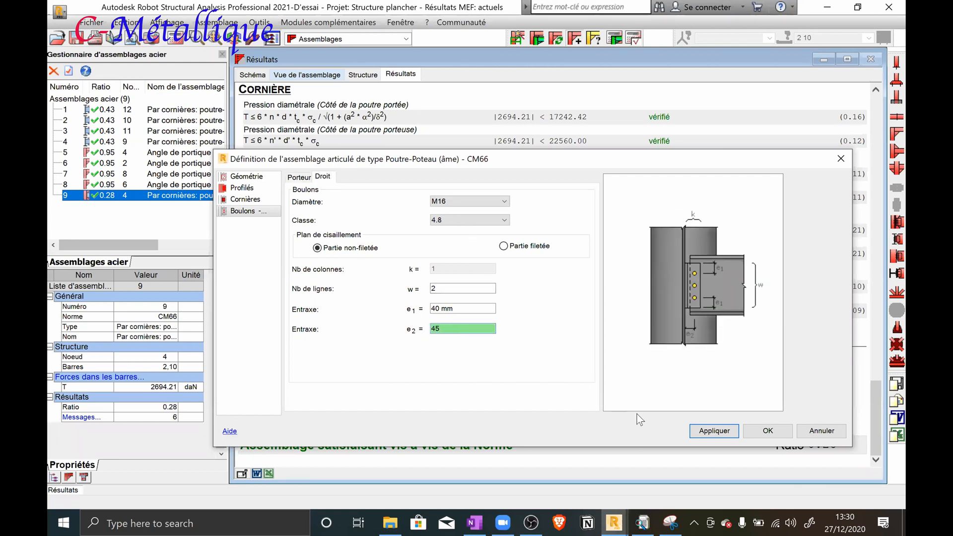
pyautogui.click(707, 432)
pyautogui.click(755, 430)
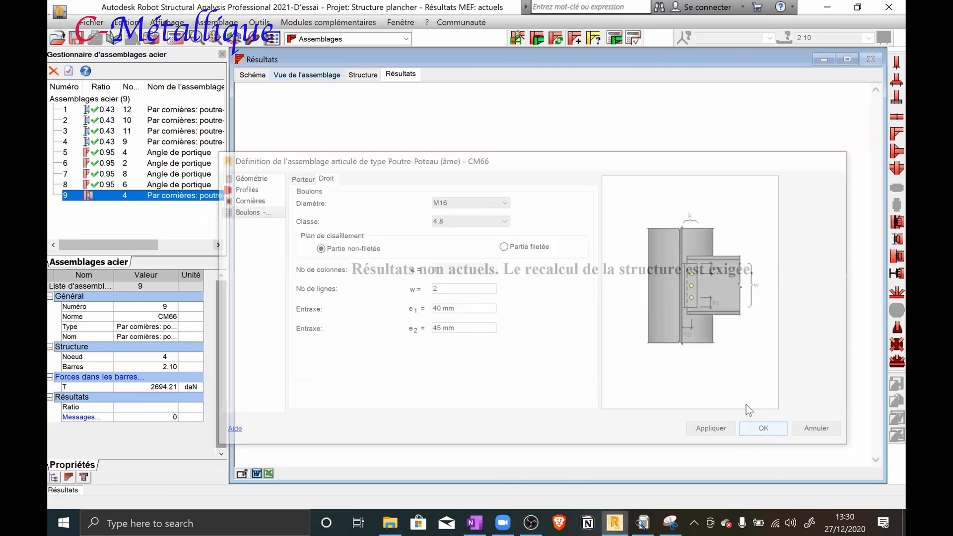
# Inspect the modified connection in 3D and recalculate connection 9 at node 4 for load cases 1A7
pyautogui.click(356, 72)
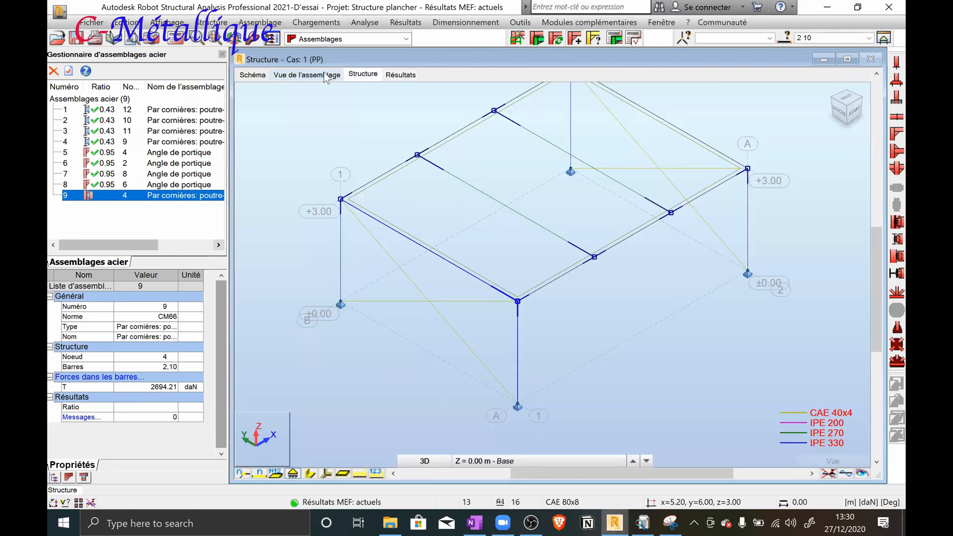
pyautogui.click(332, 75)
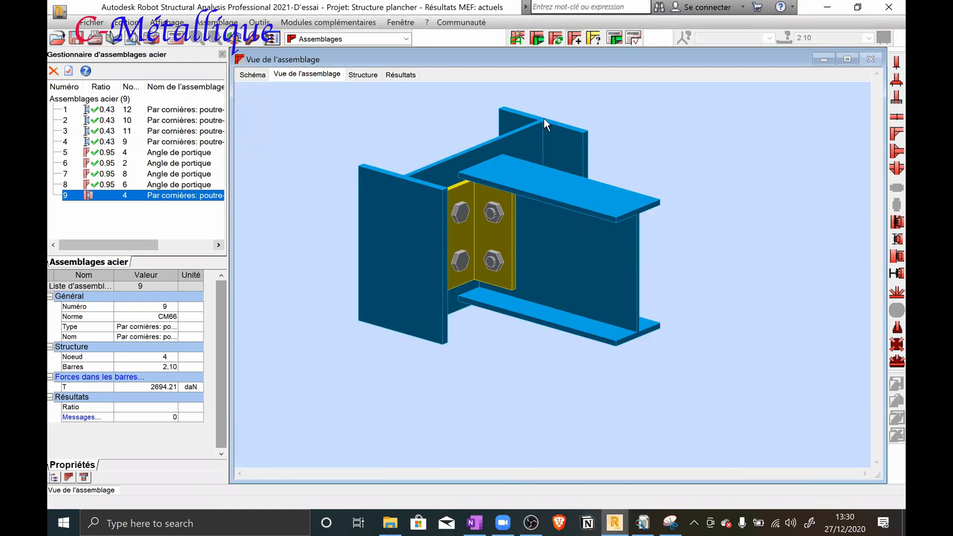
pyautogui.click(615, 41)
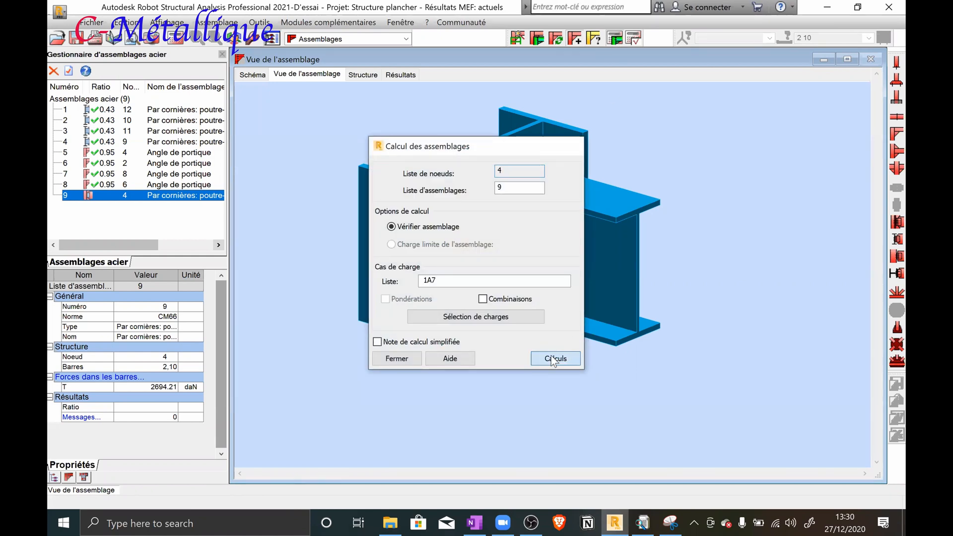
pyautogui.click(553, 359)
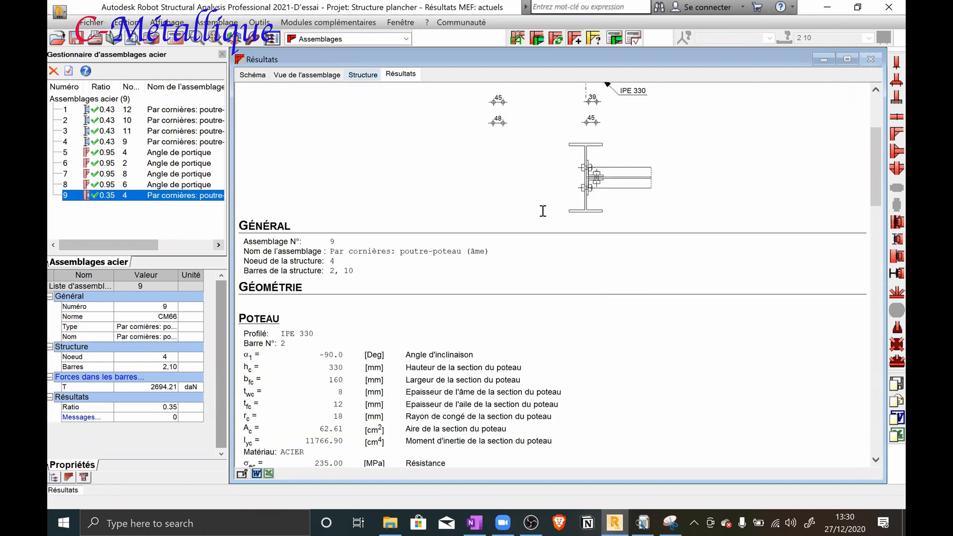
# Review the connection's updated calculation note, its 3D view and the overall structure model
pyautogui.scroll(-20, 543, 211)
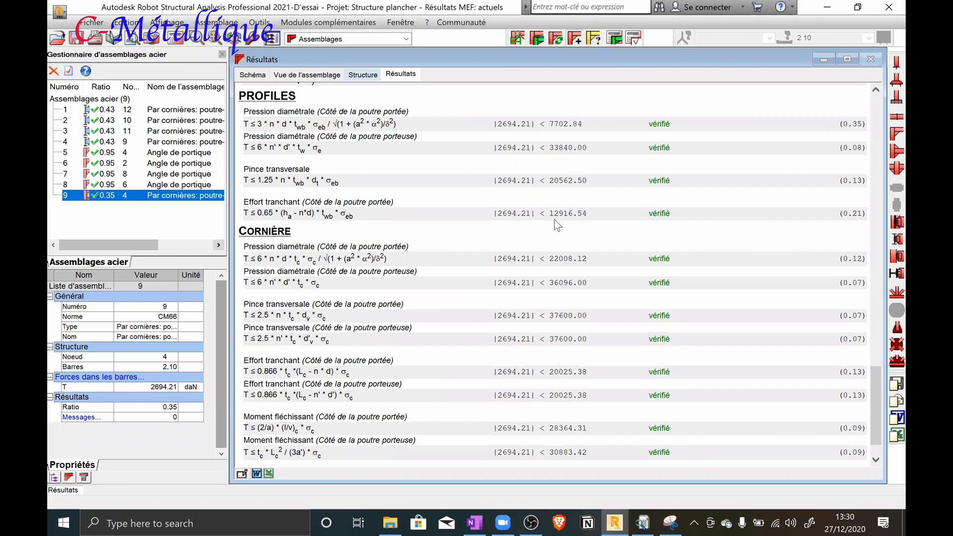
pyautogui.scroll(-2, 557, 226)
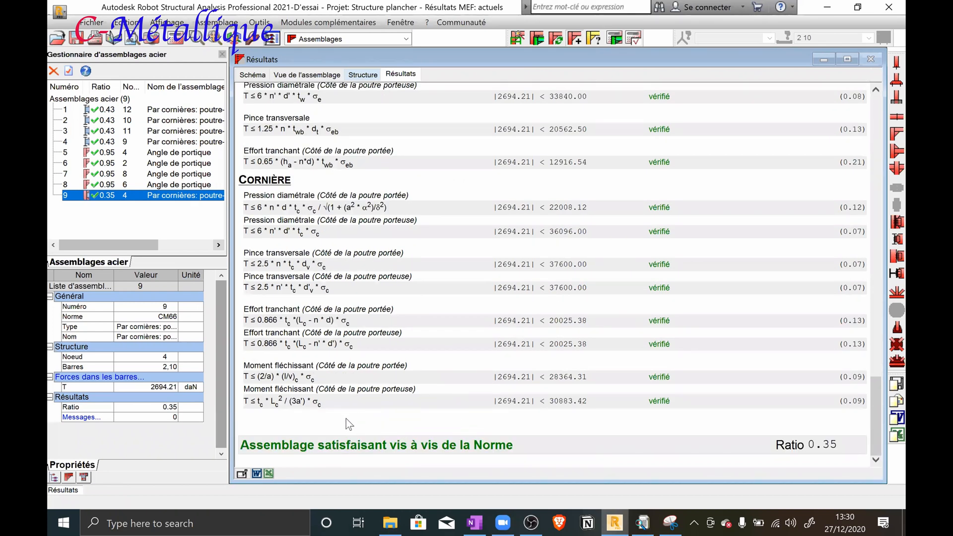
pyautogui.scroll(5, 408, 411)
pyautogui.scroll(20, 408, 411)
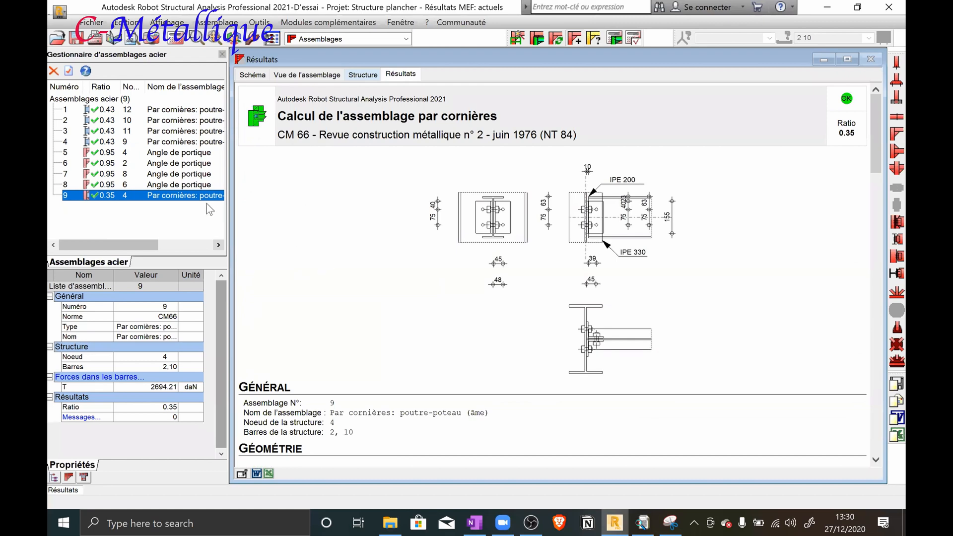
pyautogui.click(327, 74)
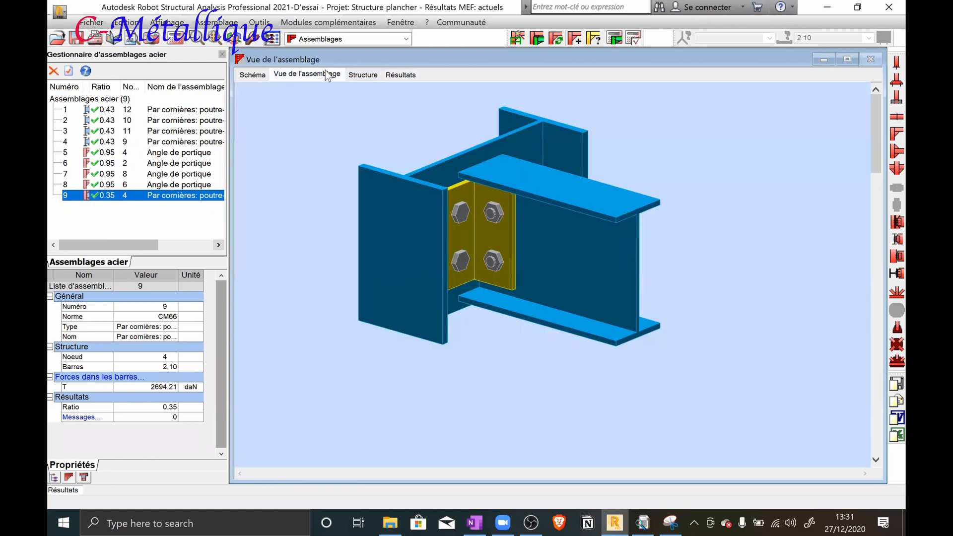
pyautogui.click(362, 74)
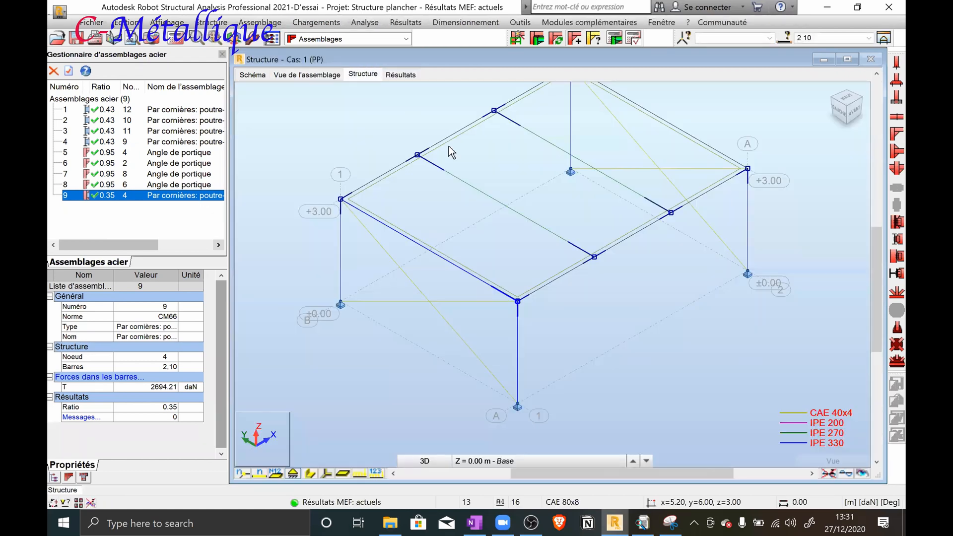
# Copy the angle-cleat connection 9 to column bar 1 and beam bar 10 at node 2
pyautogui.click(363, 252)
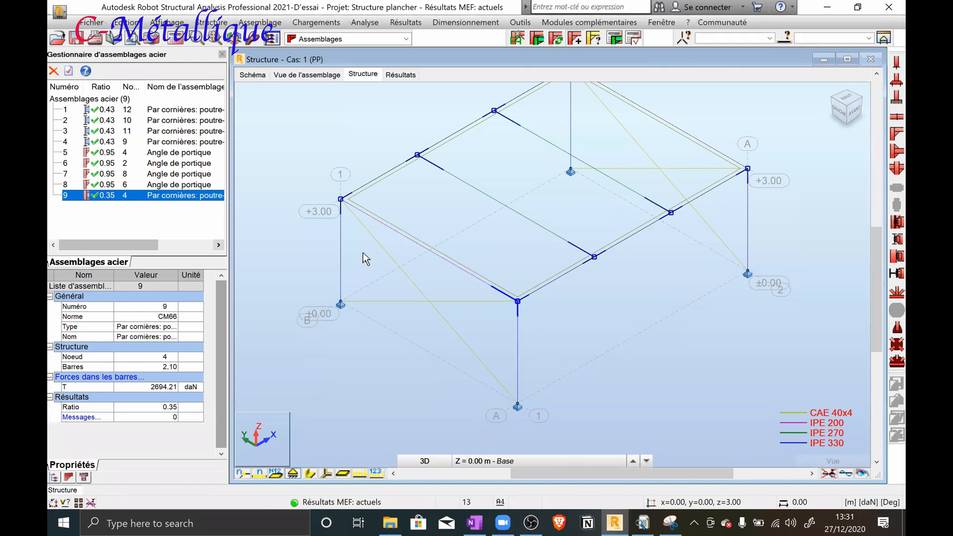
pyautogui.scroll(4, 347, 199)
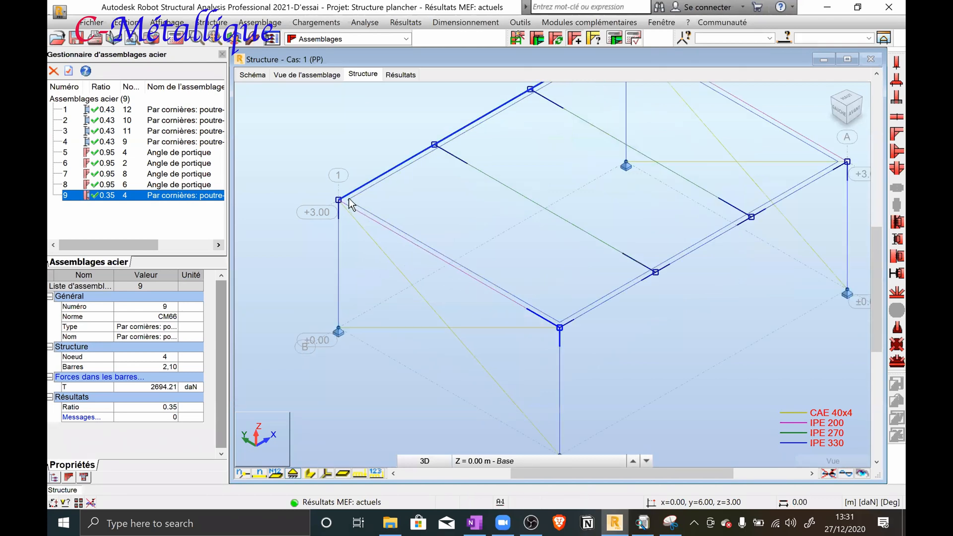
pyautogui.scroll(-2, 665, 403)
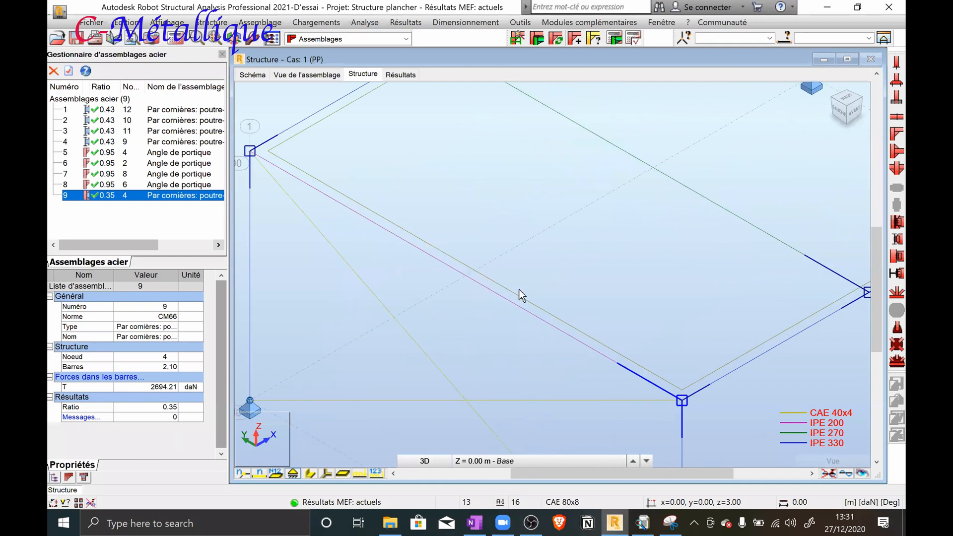
pyautogui.scroll(-1, 395, 222)
pyautogui.scroll(3, 351, 259)
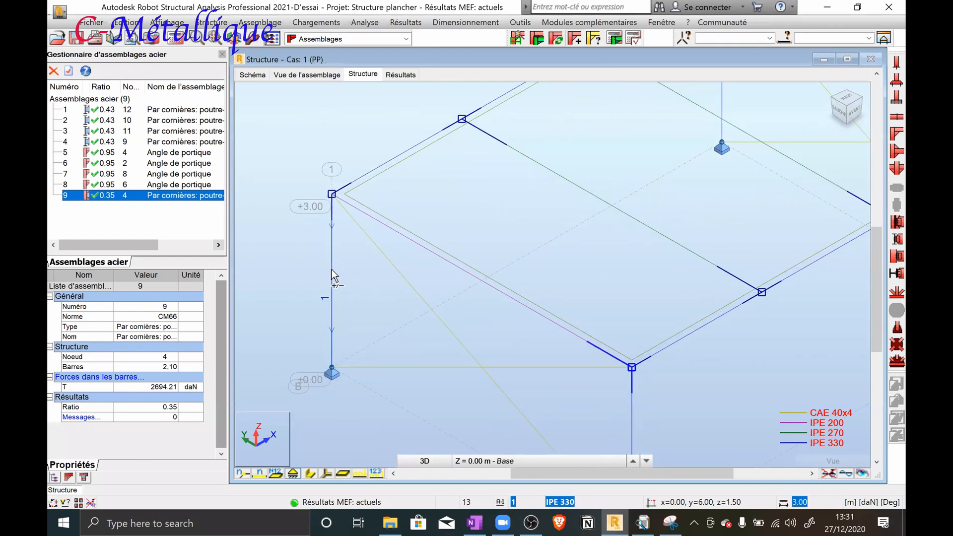
pyautogui.click(378, 226)
pyautogui.click(537, 43)
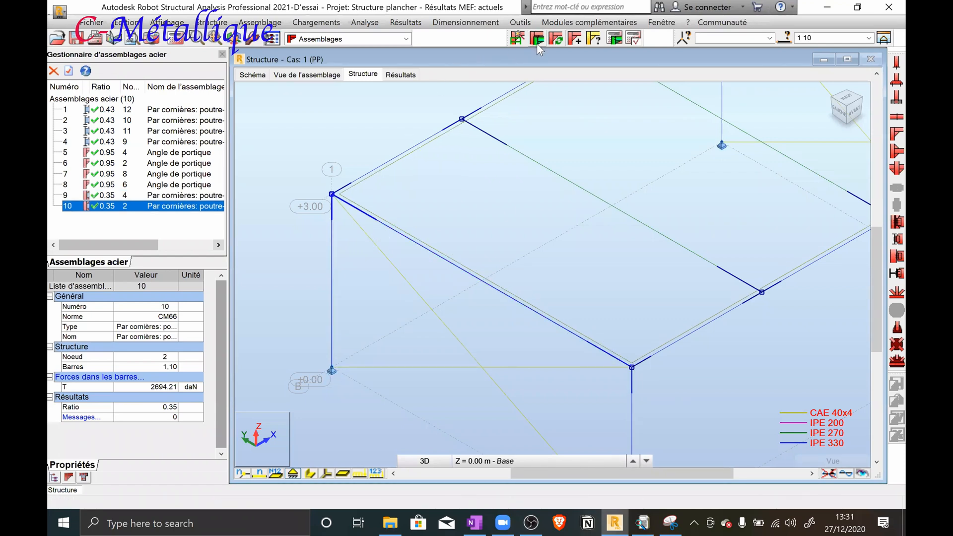
# Apply the same angle-cleat connection to bars 3 and 7 at node 6 and to bars 4 and 7 at node 8
pyautogui.scroll(-2, 587, 146)
pyautogui.moveTo(576, 147); pyautogui.dragTo(386, 338, button='middle')
pyautogui.scroll(-1, 503, 254)
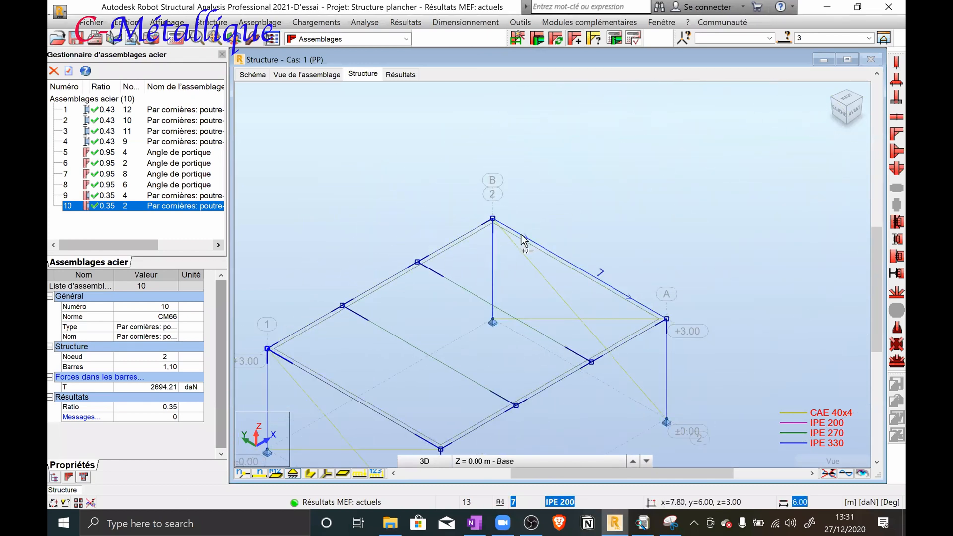
pyautogui.click(536, 41)
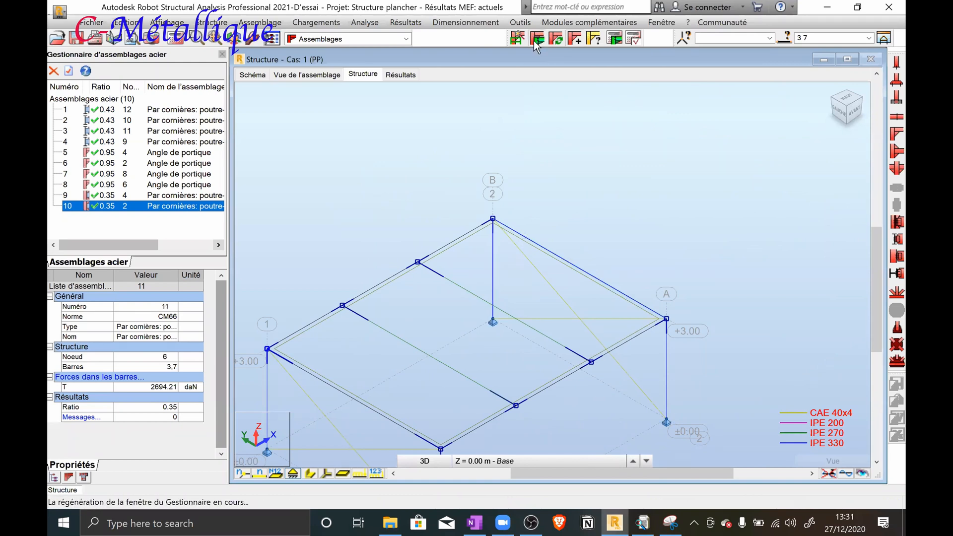
pyautogui.click(666, 344)
pyautogui.keyDown('ctrl'); pyautogui.click(657, 313); pyautogui.keyUp('ctrl')
pyautogui.click(536, 41)
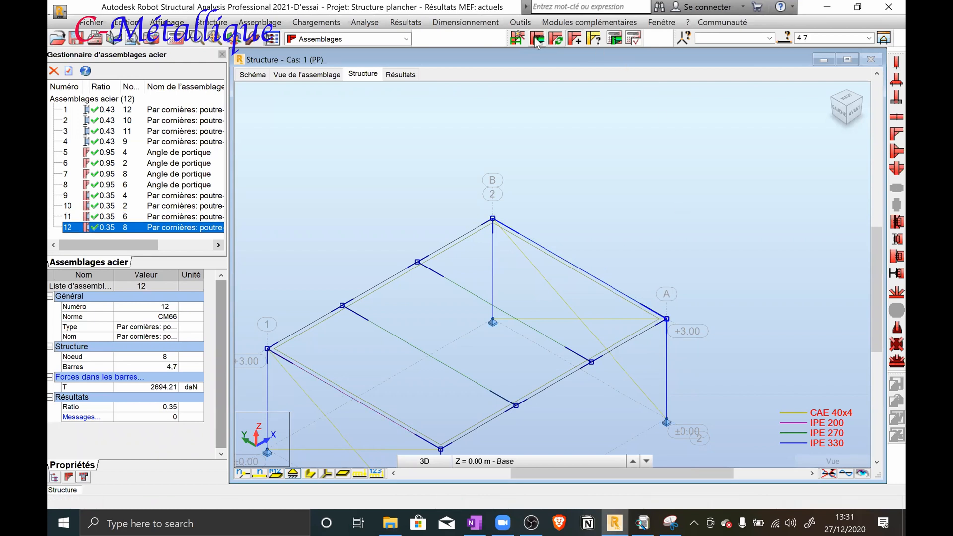
# Update the connections for all bars of the structure and acknowledge the update report
pyautogui.scroll(-3, 642, 229)
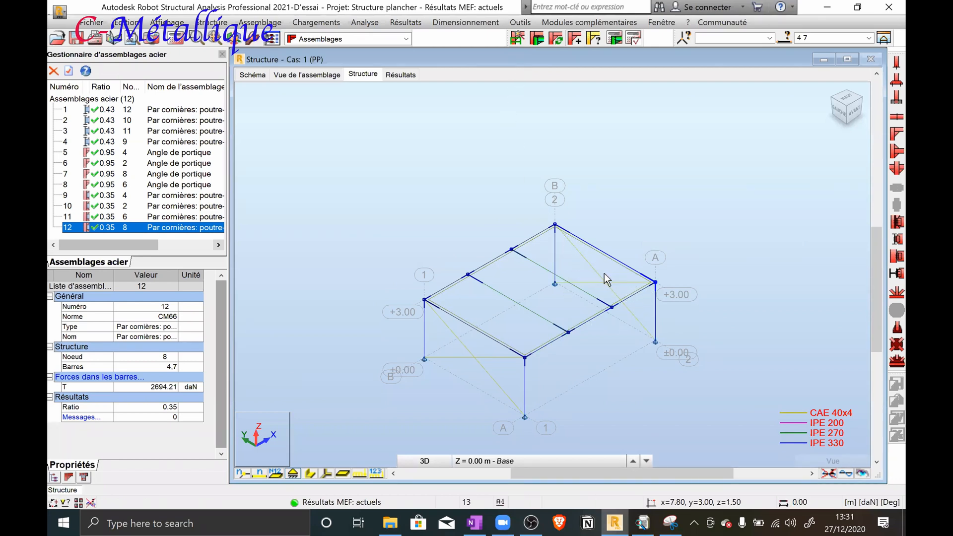
pyautogui.scroll(-2, 543, 233)
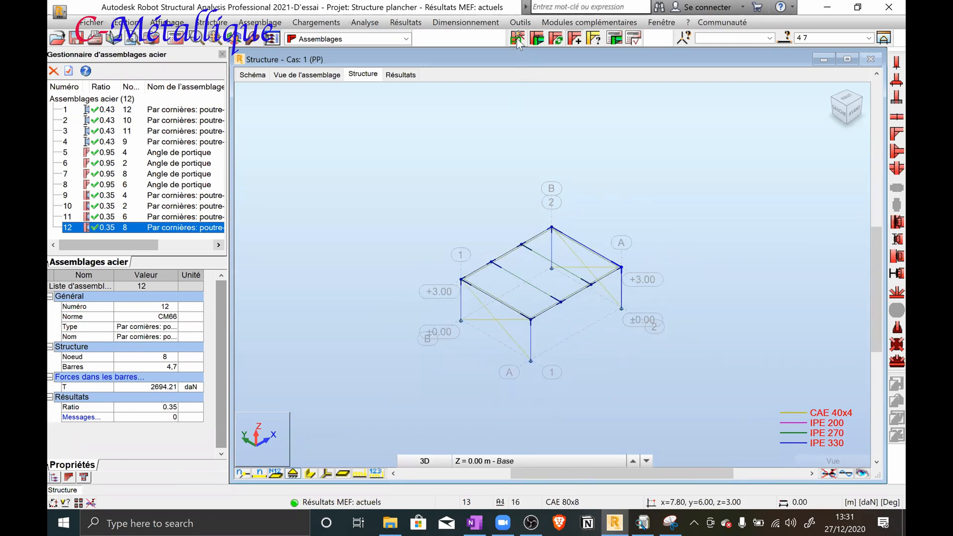
pyautogui.click(557, 40)
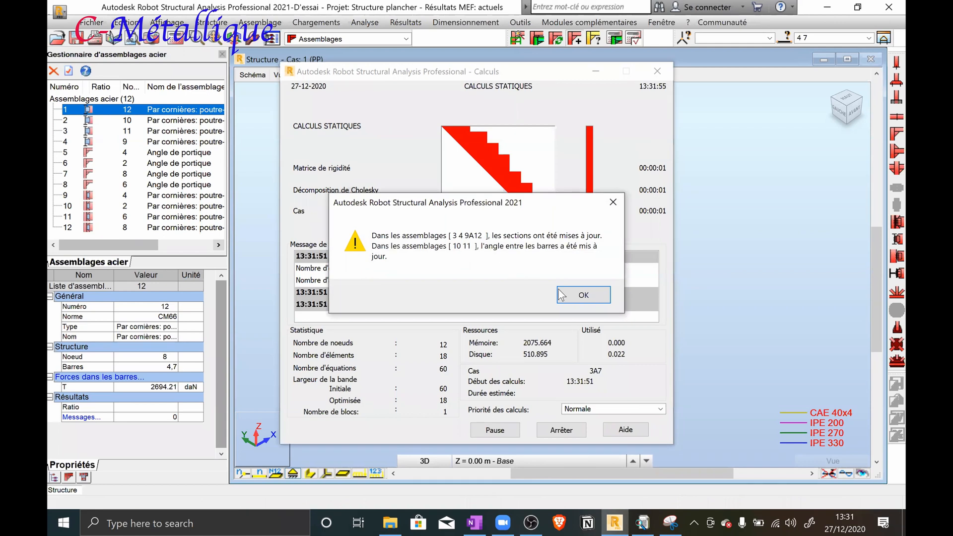
pyautogui.click(560, 295)
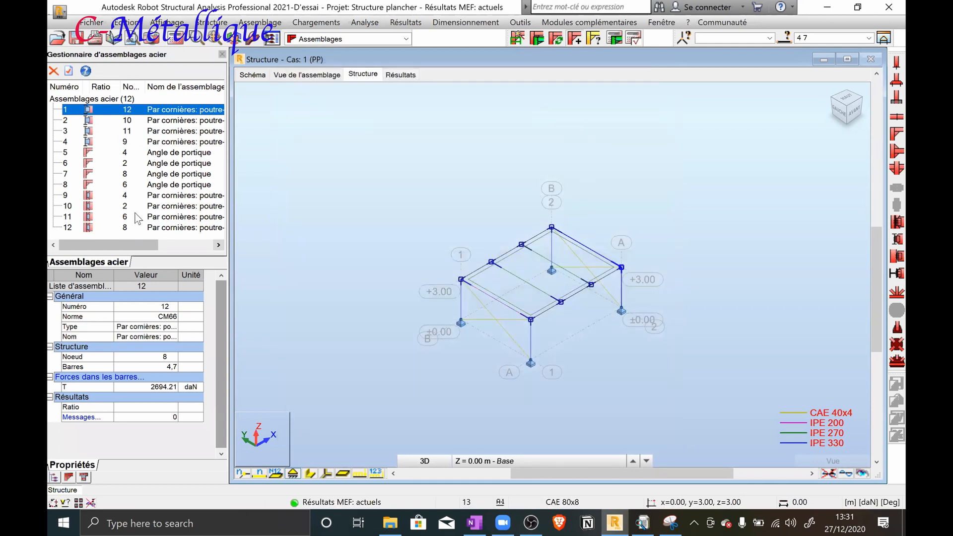
# Select steel connections 1 to 12 and recalculate them all together
pyautogui.click(92, 119)
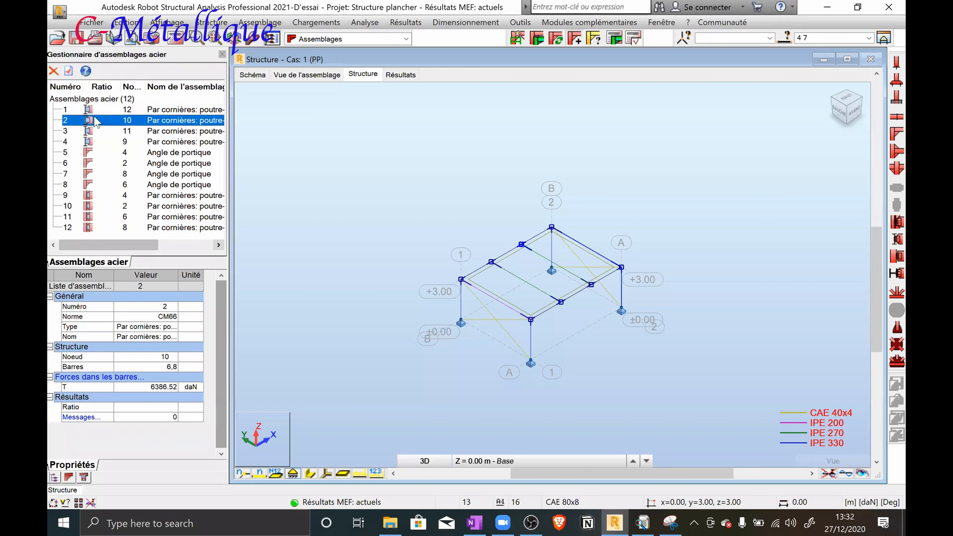
pyautogui.click(99, 109)
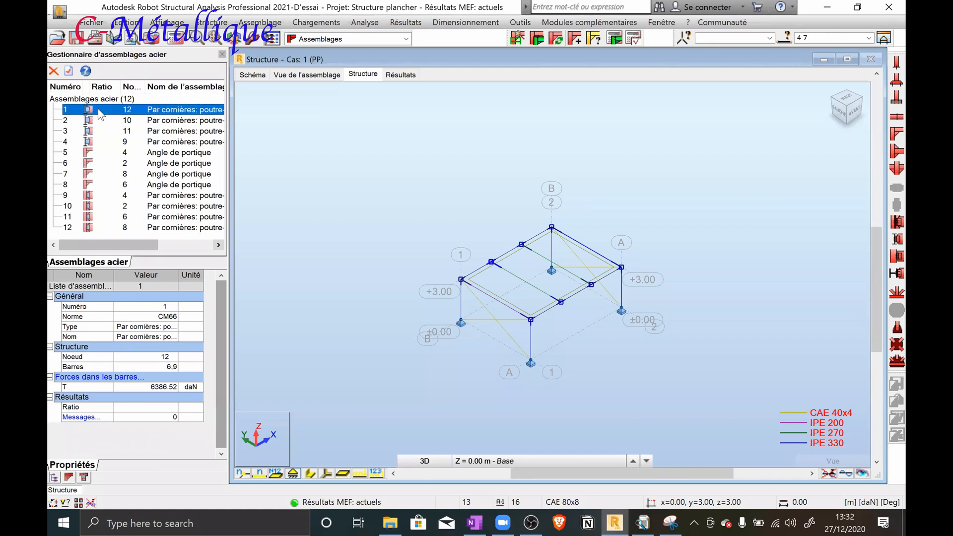
pyautogui.keyDown('shift'); pyautogui.click(99, 227); pyautogui.keyUp('shift')
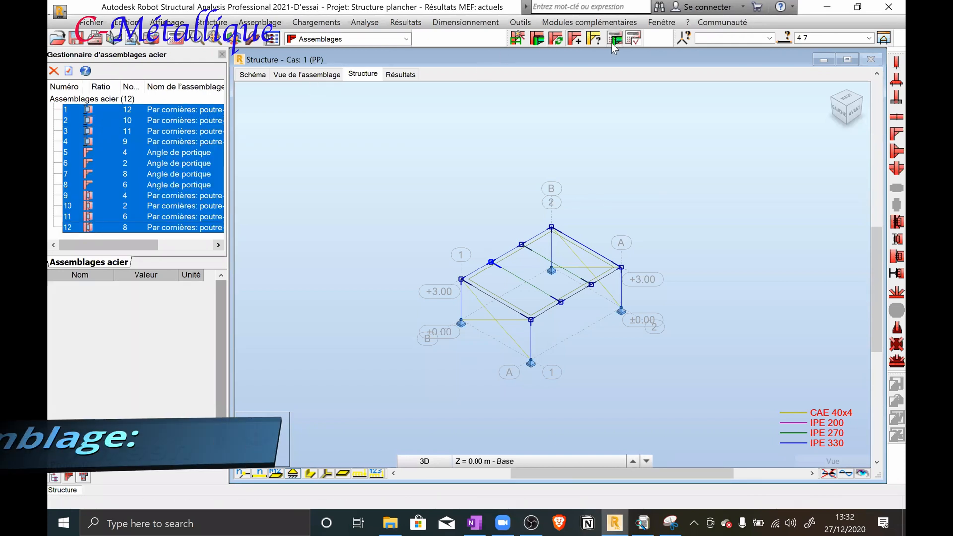
pyautogui.click(614, 38)
pyautogui.click(557, 358)
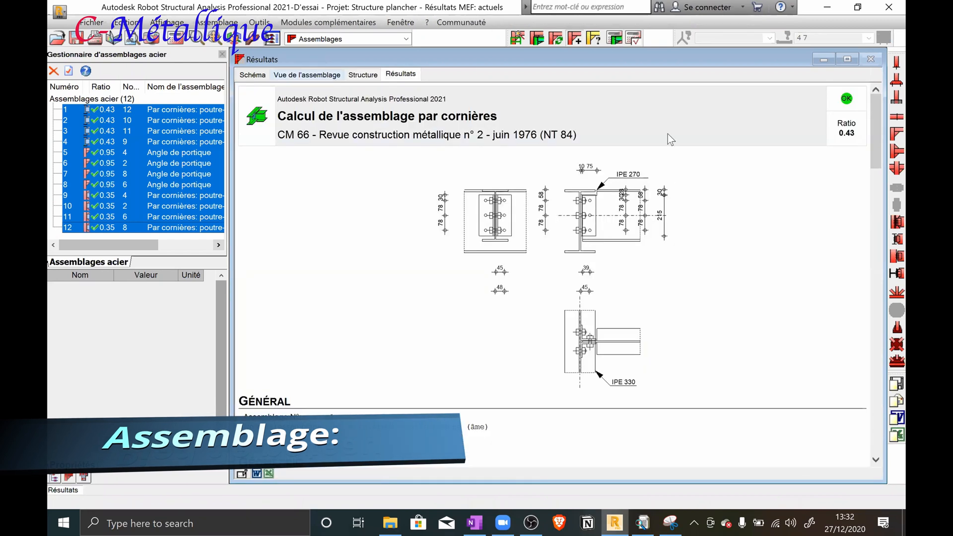
# Create a pinned column base connection (Pied de poteau articulé) on column bar 1 at node 1, accepting the database change
pyautogui.click(361, 75)
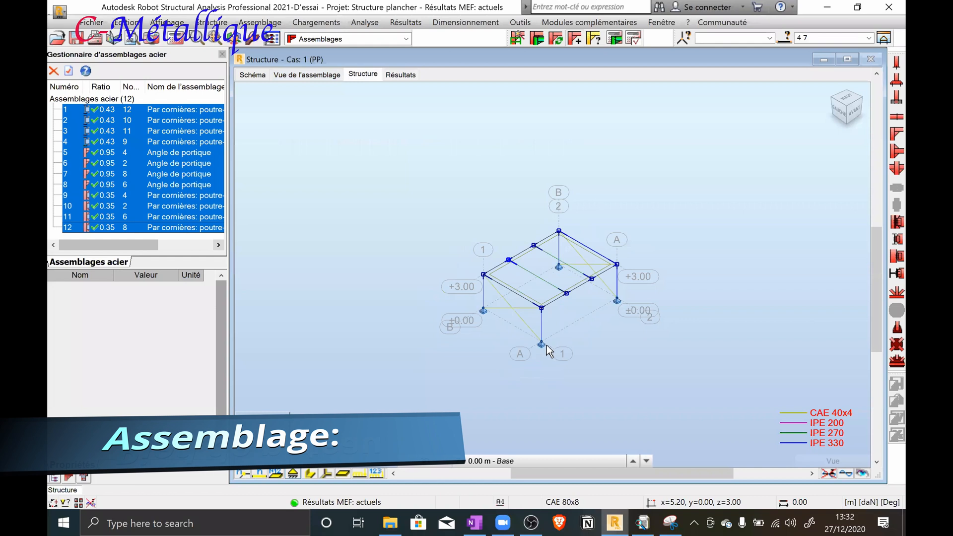
pyautogui.scroll(2, 540, 359)
pyautogui.scroll(1, 414, 271)
pyautogui.moveTo(415, 273); pyautogui.dragTo(400, 297, button='middle')
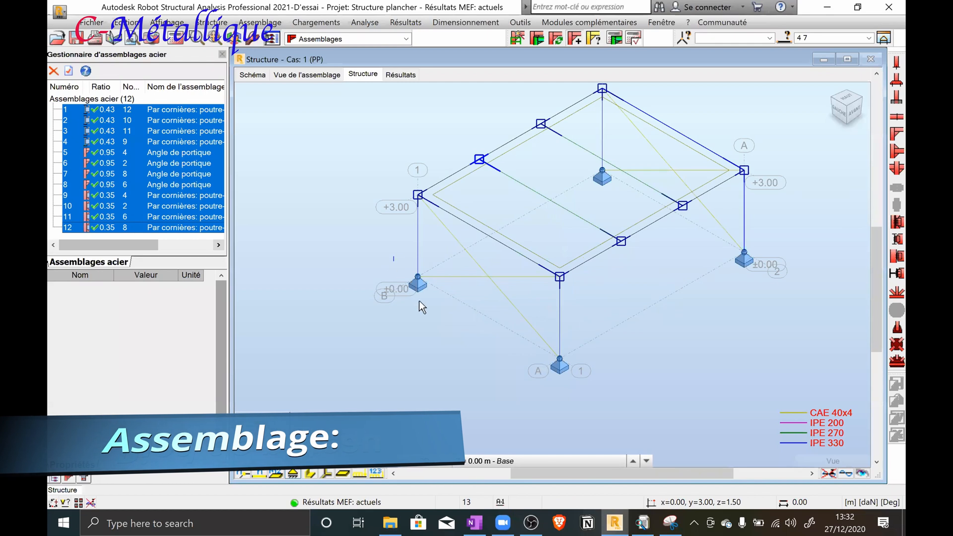
pyautogui.moveTo(433, 315); pyautogui.dragTo(433, 315)
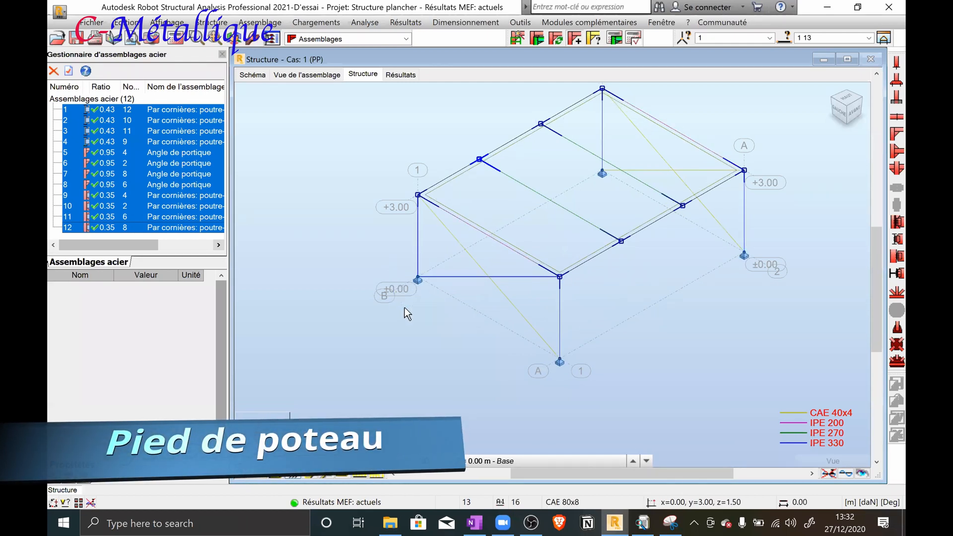
pyautogui.click(516, 40)
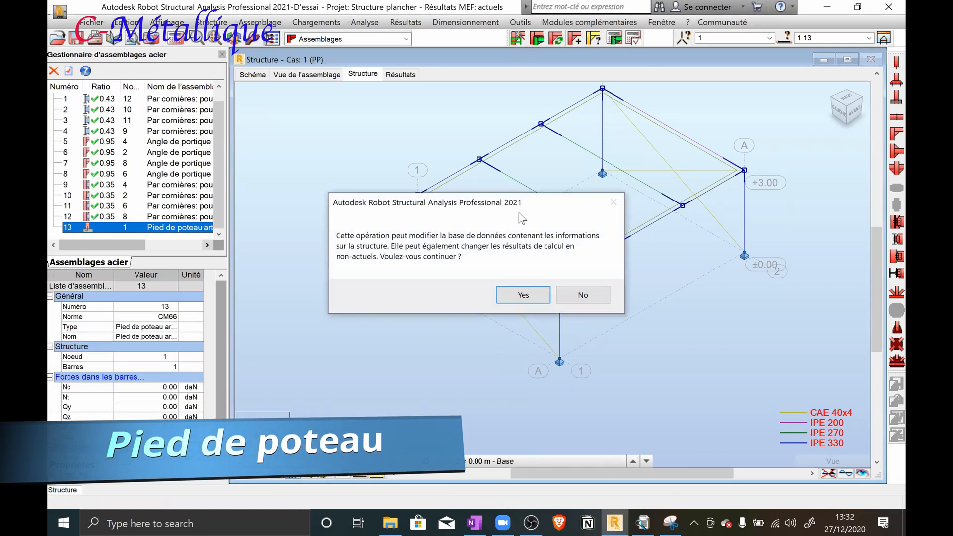
pyautogui.click(522, 295)
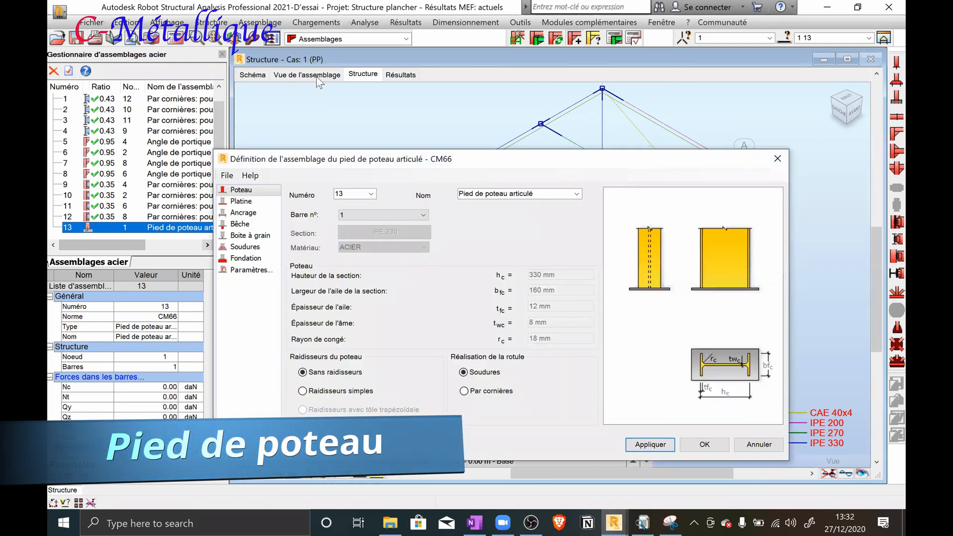
# Show the column base in the connection view and set its anchor diameter to M24
pyautogui.click(316, 76)
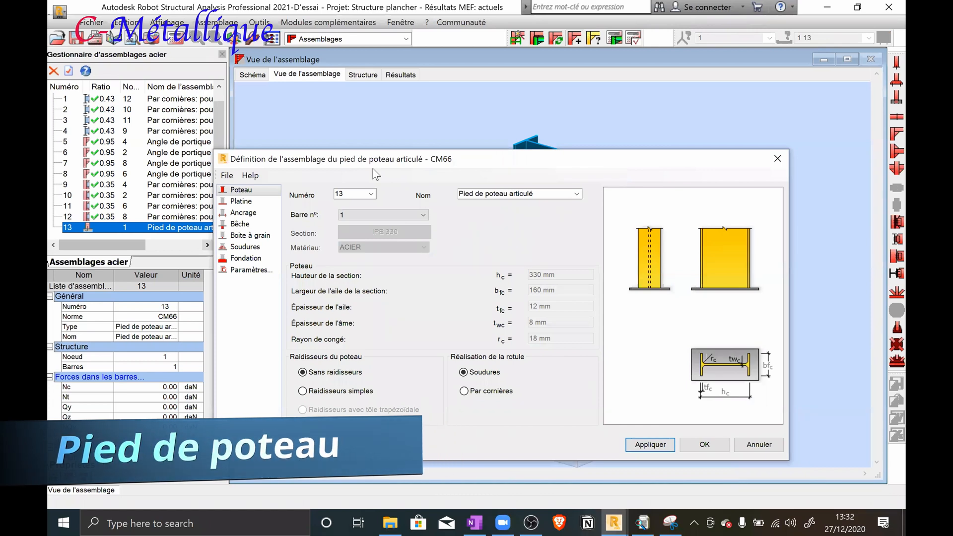
pyautogui.moveTo(373, 165)
pyautogui.mouseDown()
pyautogui.moveTo(411, 150)
pyautogui.moveTo(376, 166)
pyautogui.mouseUp()
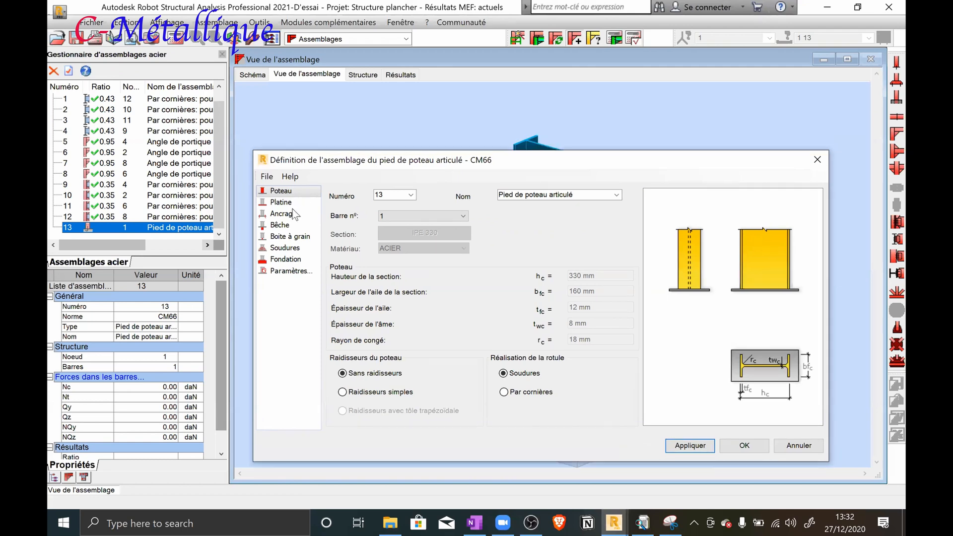
pyautogui.click(291, 203)
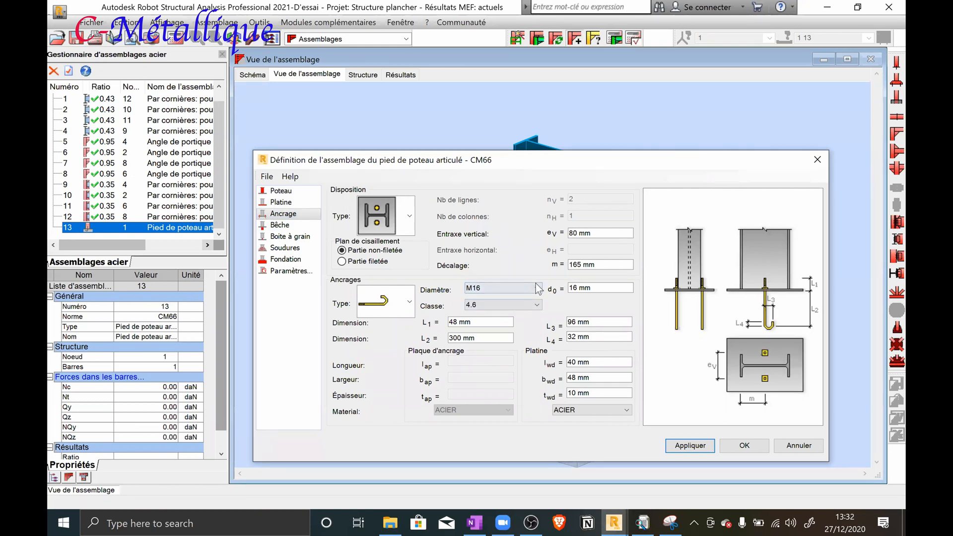
pyautogui.click(510, 289)
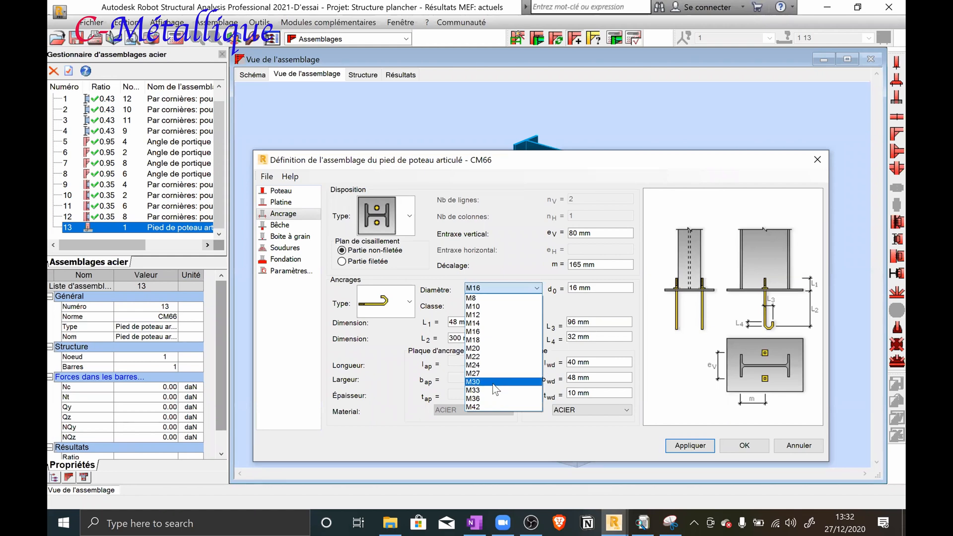
pyautogui.click(538, 291)
pyautogui.click(538, 291)
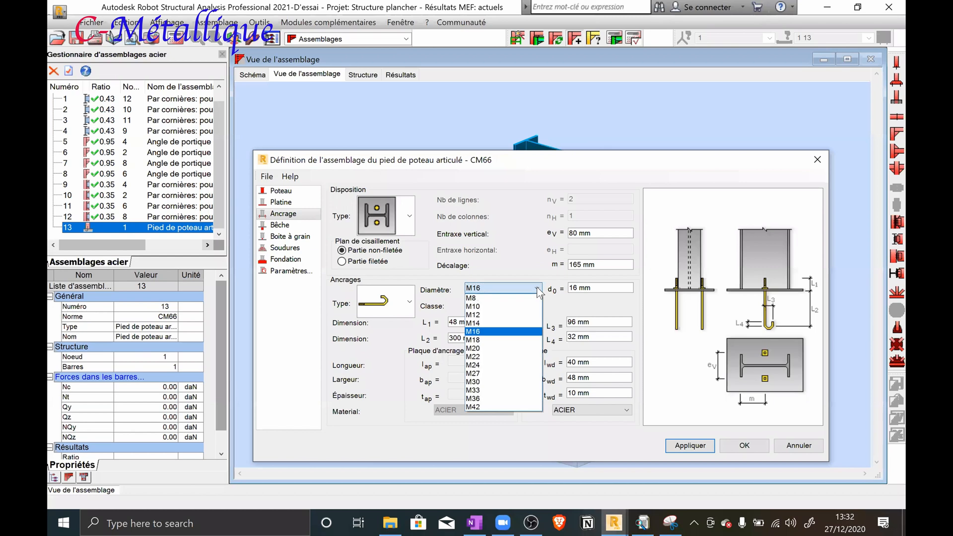
pyautogui.click(499, 365)
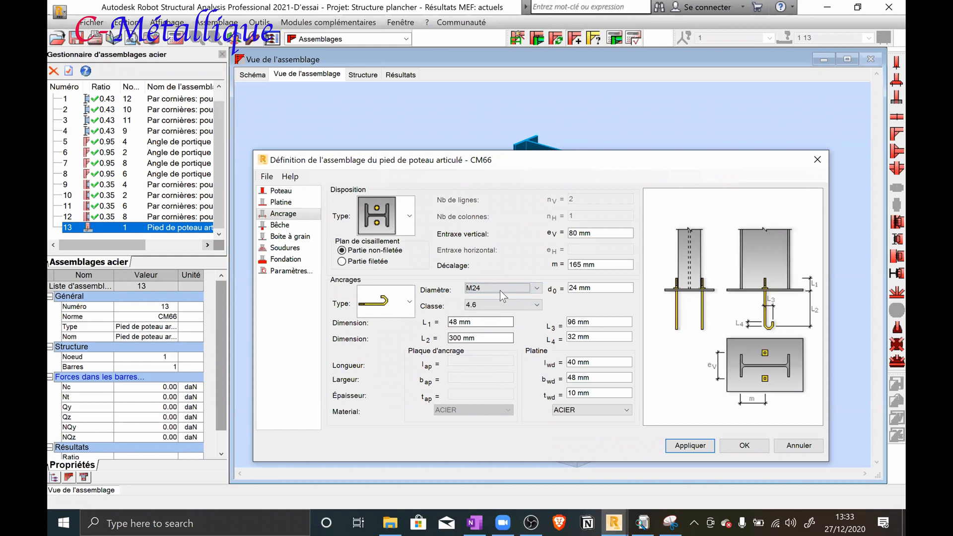
pyautogui.click(408, 308)
pyautogui.click(408, 307)
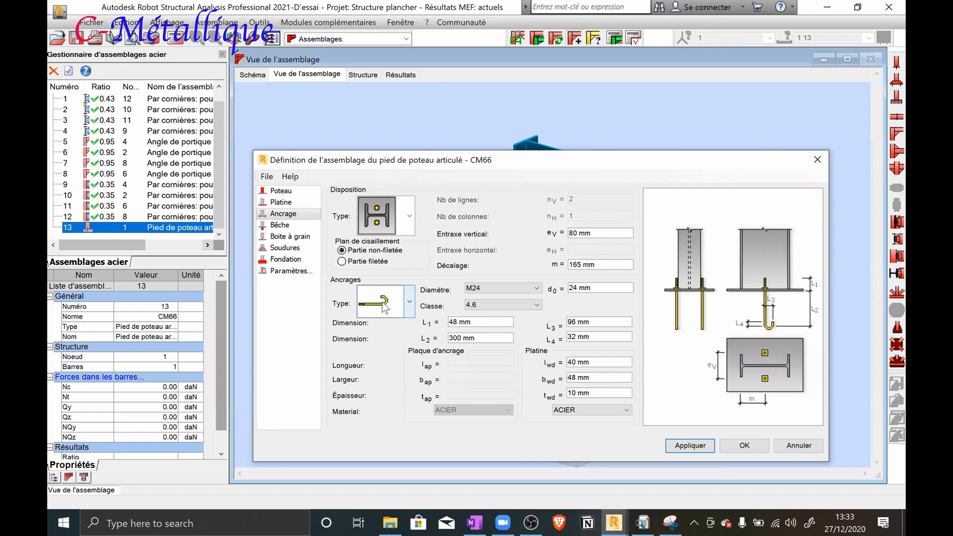
# Review the shear key (Bêche) and anchorage settings and validate the pinned column base definition
pyautogui.click(290, 228)
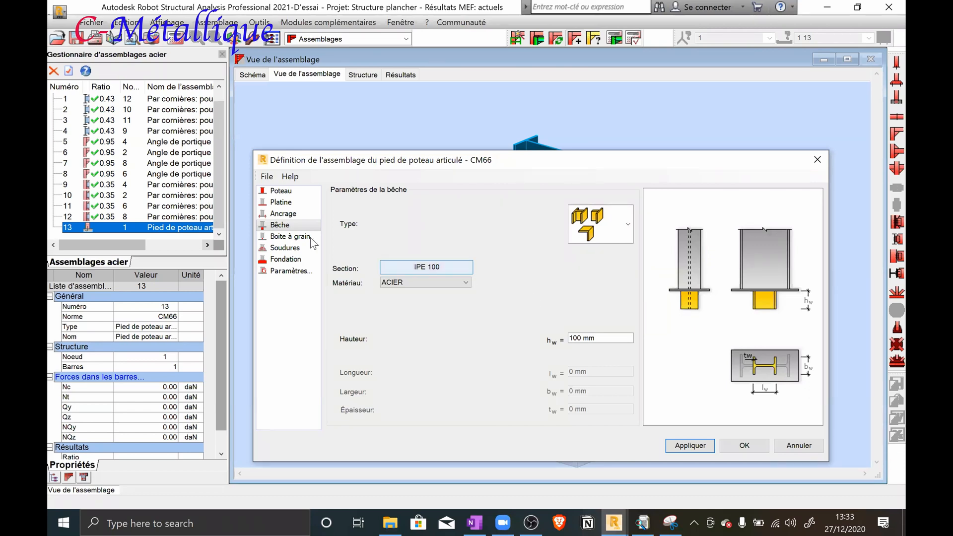
pyautogui.click(286, 214)
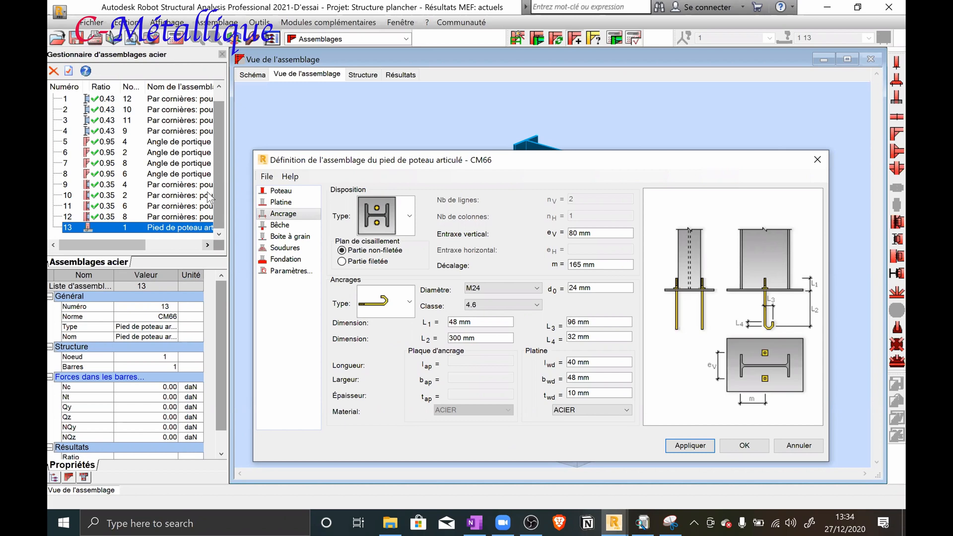
pyautogui.click(280, 225)
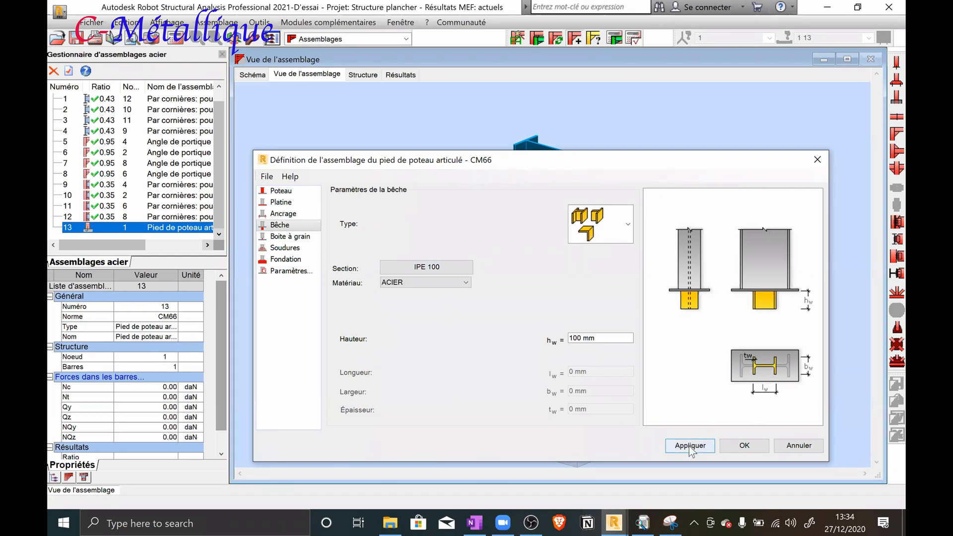
pyautogui.click(743, 445)
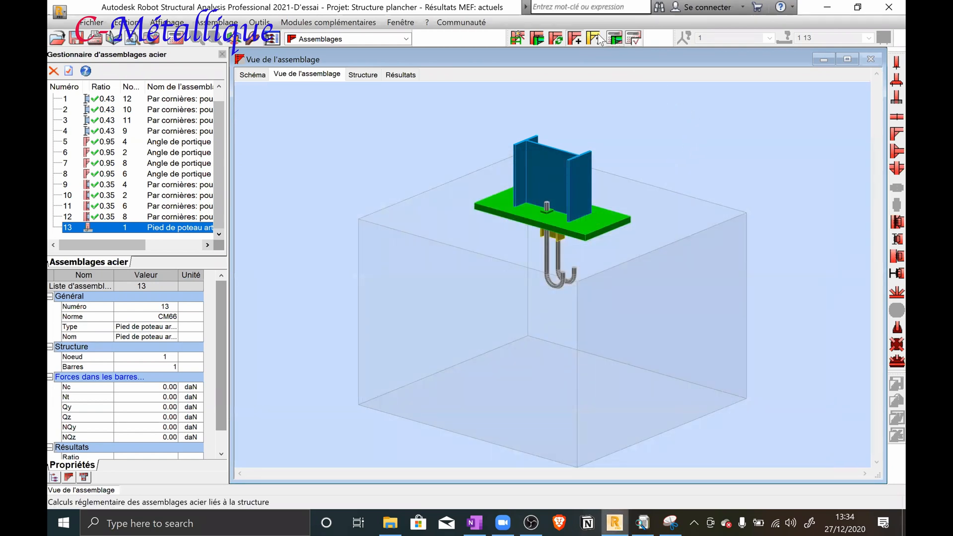
# Verify connection 13 at node 1 for load cases 1A7 and review its calculation note
pyautogui.click(611, 36)
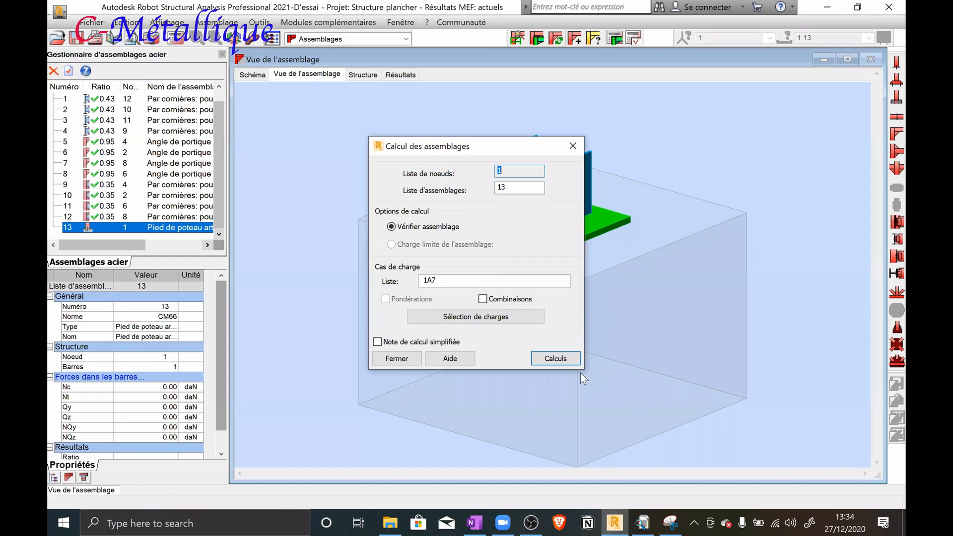
pyautogui.click(567, 361)
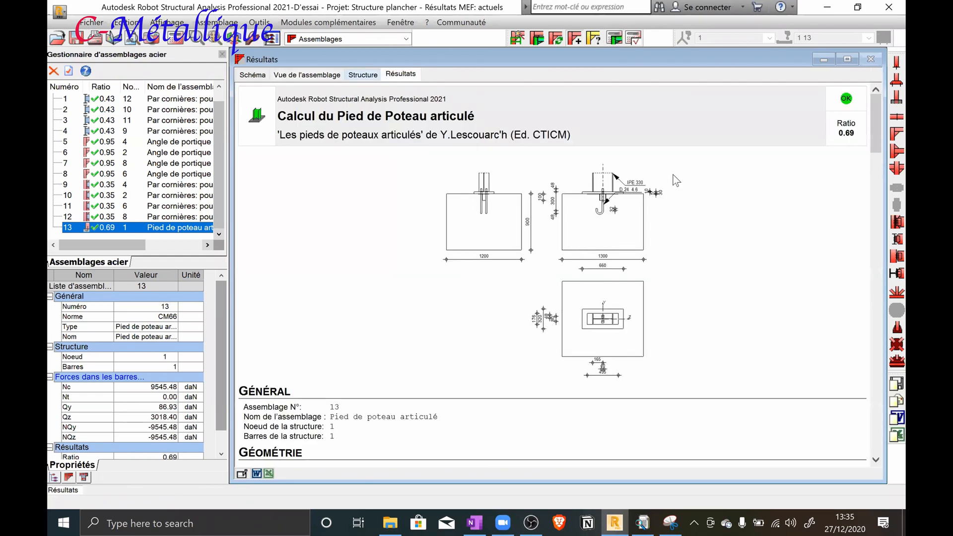
pyautogui.scroll(-9, 675, 178)
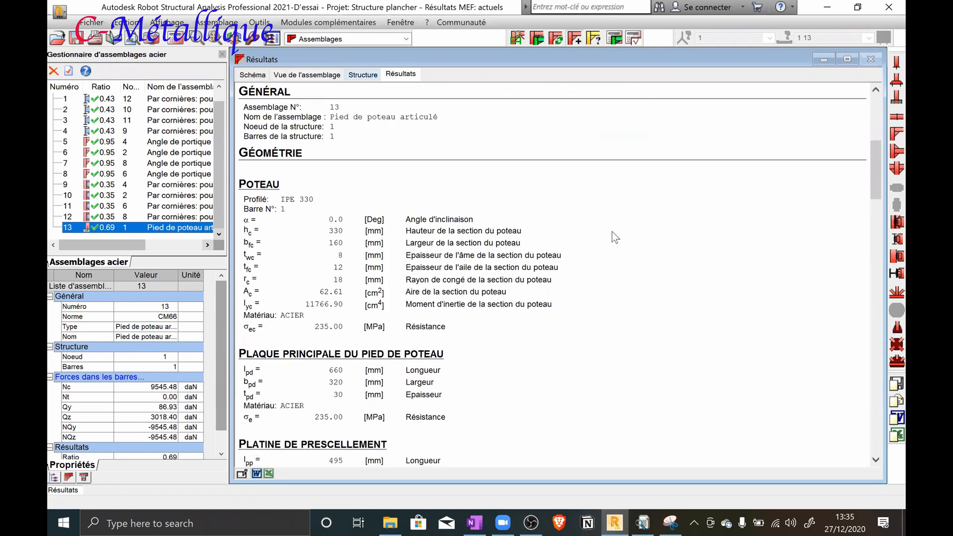
# Examine the calculation note of connection 13 down to the remarks on the anchor hook radius and the L4 length
pyautogui.scroll(-2, 612, 231)
pyautogui.scroll(-10, 441, 294)
pyautogui.scroll(-6, 441, 294)
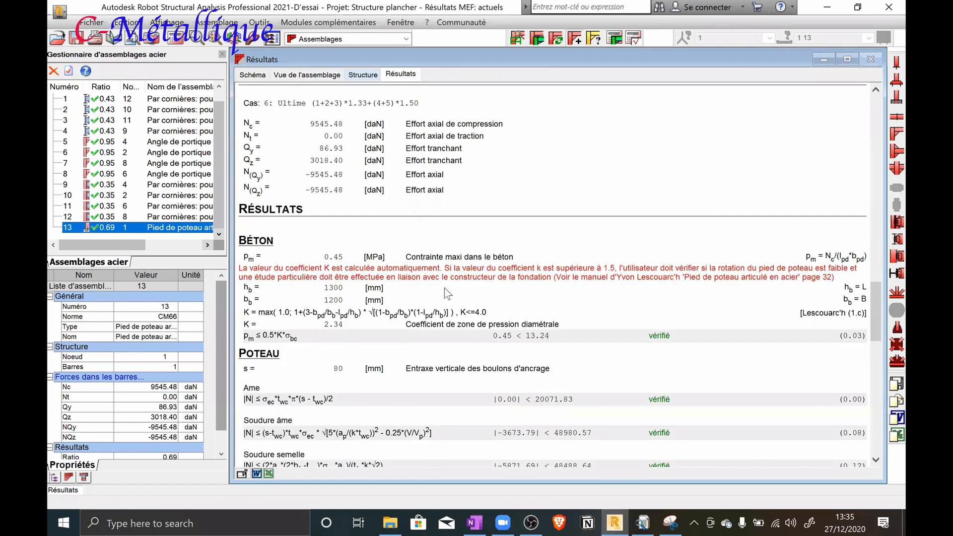
pyautogui.scroll(-3, 447, 281)
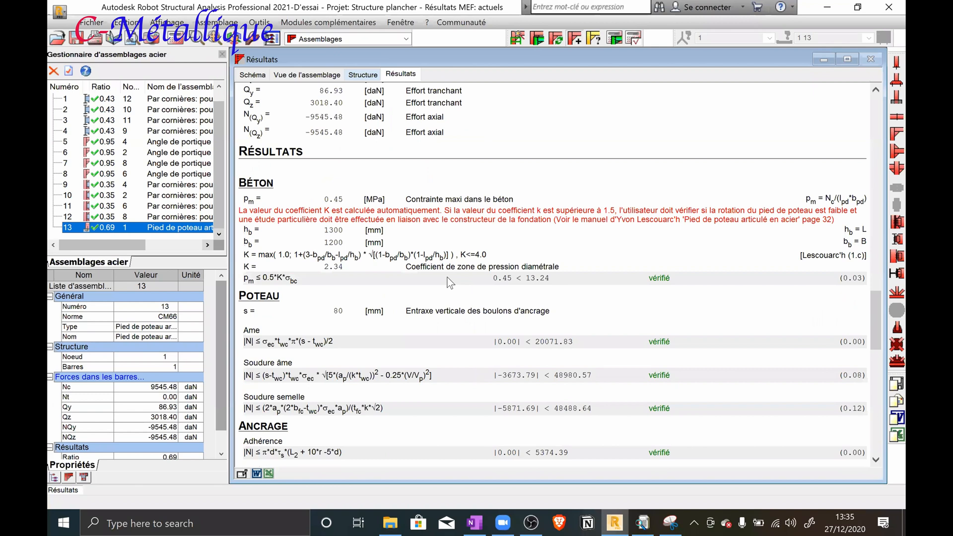
pyautogui.scroll(-12, 450, 277)
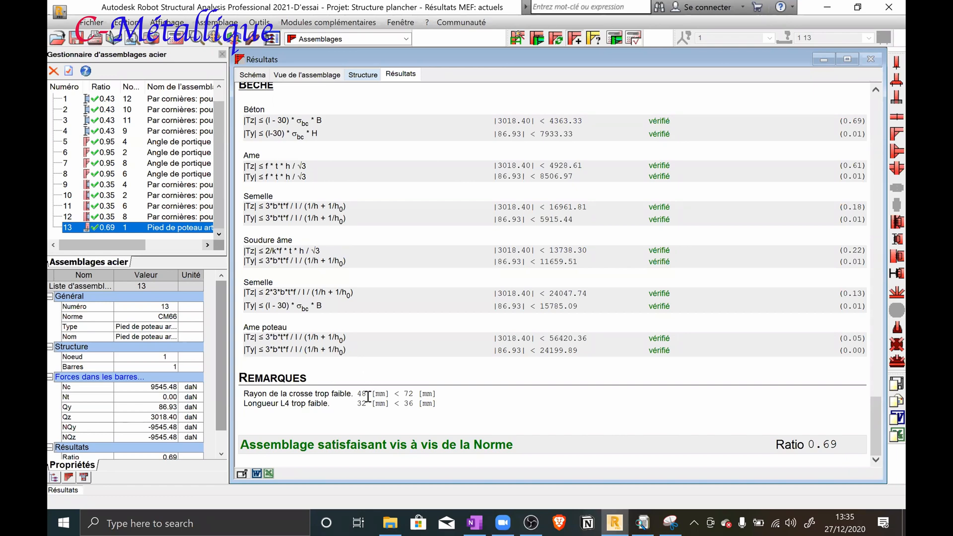
pyautogui.moveTo(358, 394); pyautogui.dragTo(385, 393)
pyautogui.click(410, 395)
pyautogui.doubleClick(410, 395)
pyautogui.moveTo(364, 394); pyautogui.dragTo(368, 393)
# Reopen the definition of pinned column base 13 and set the anchor dimension L4 to 38 mm, applying the change
pyautogui.doubleClick(133, 228)
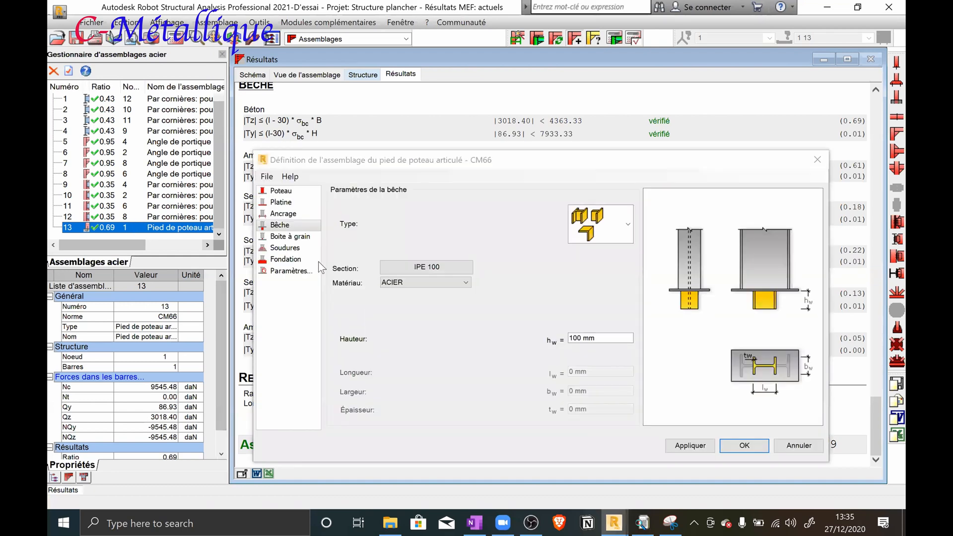
pyautogui.click(286, 237)
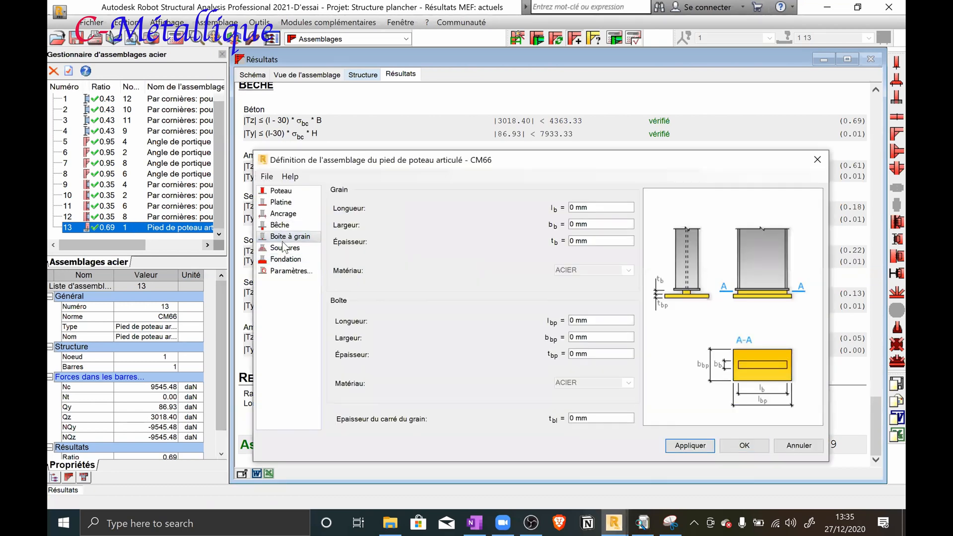
pyautogui.click(281, 225)
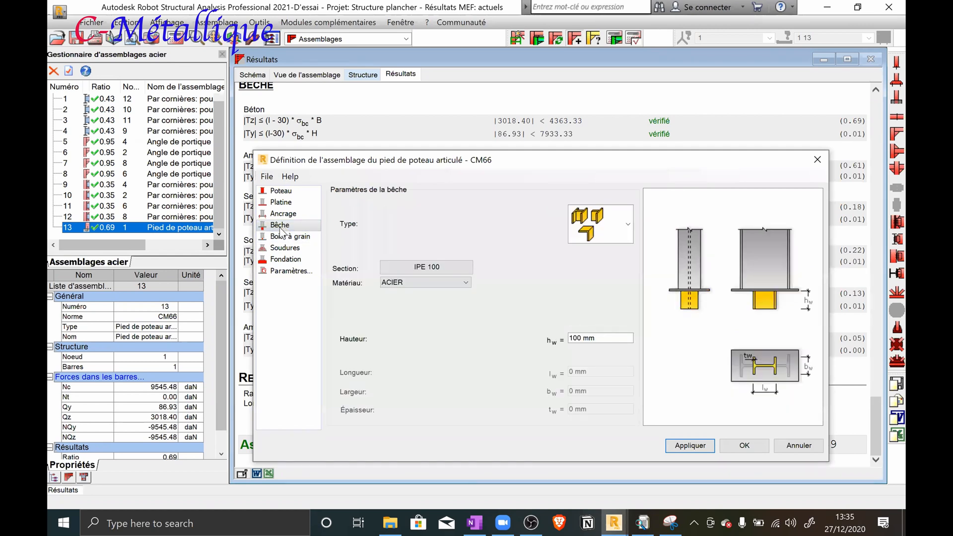
pyautogui.click(283, 213)
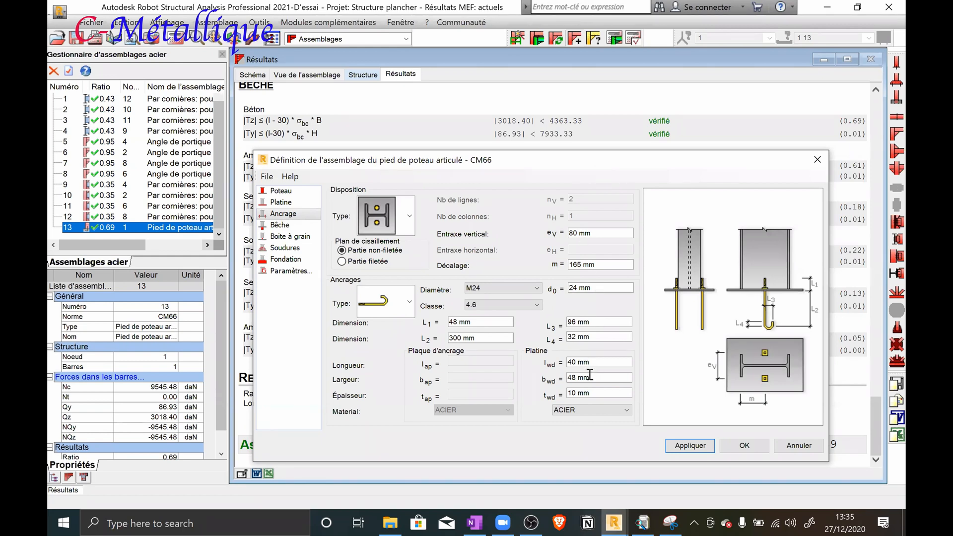
pyautogui.click(575, 346)
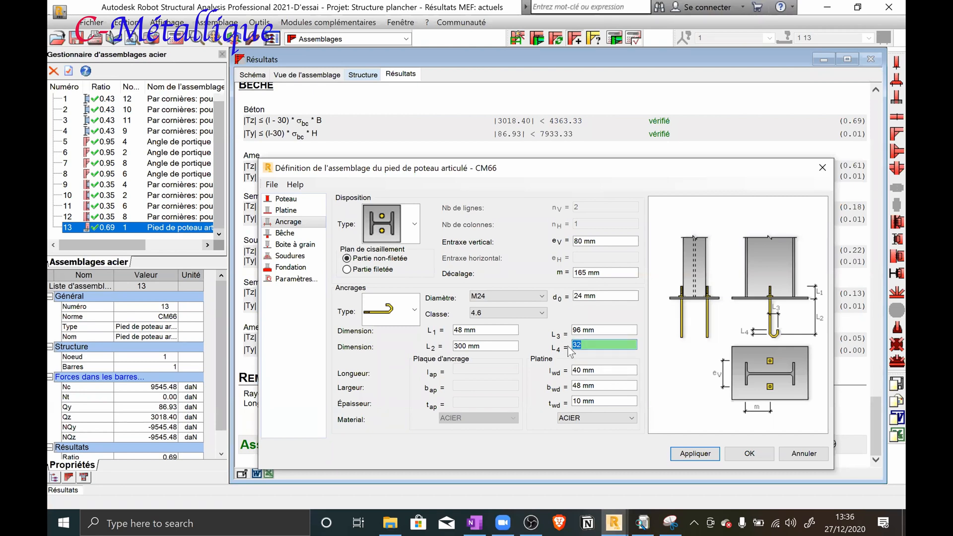
pyautogui.write('38')
pyautogui.click(684, 453)
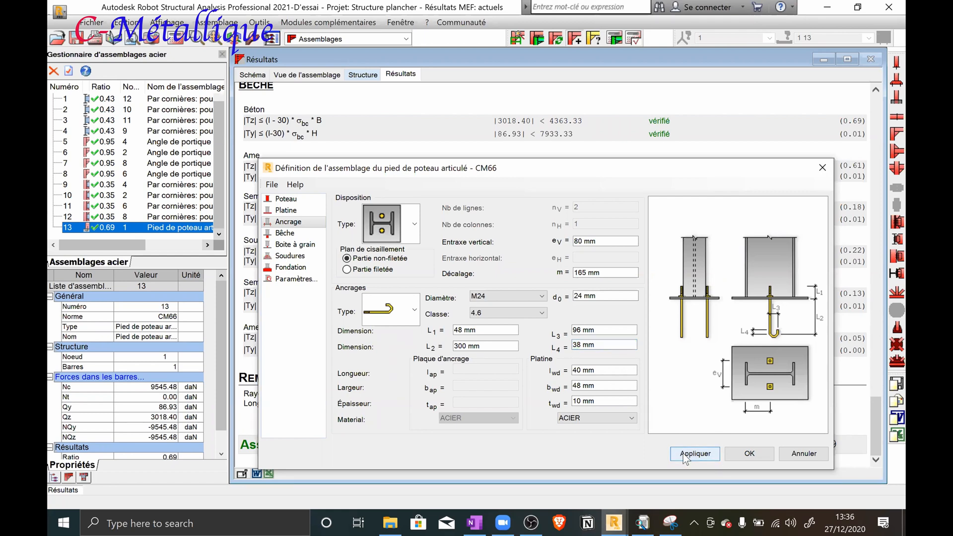
pyautogui.click(731, 454)
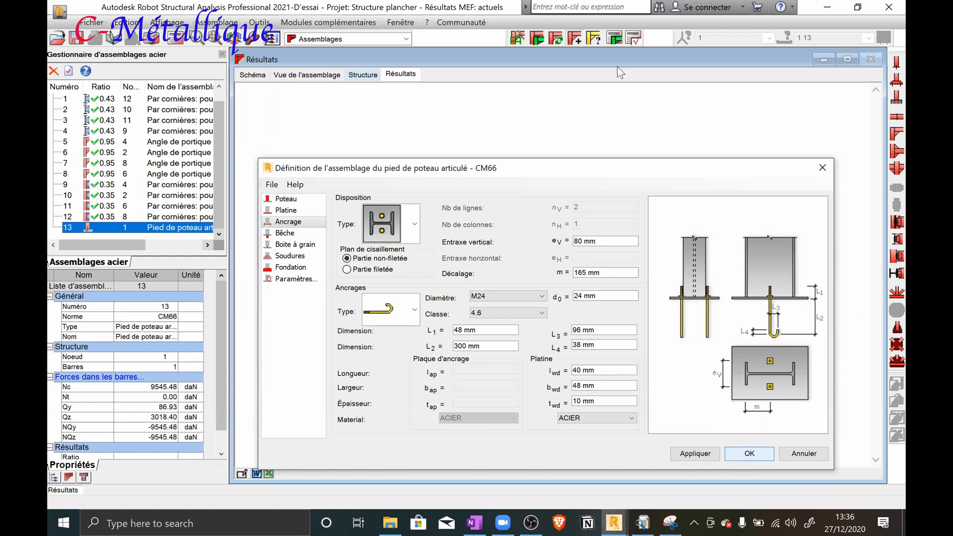
# Verify connection 13 at node 1 for load cases 1A7 and check the remaining remark in its note
pyautogui.click(617, 36)
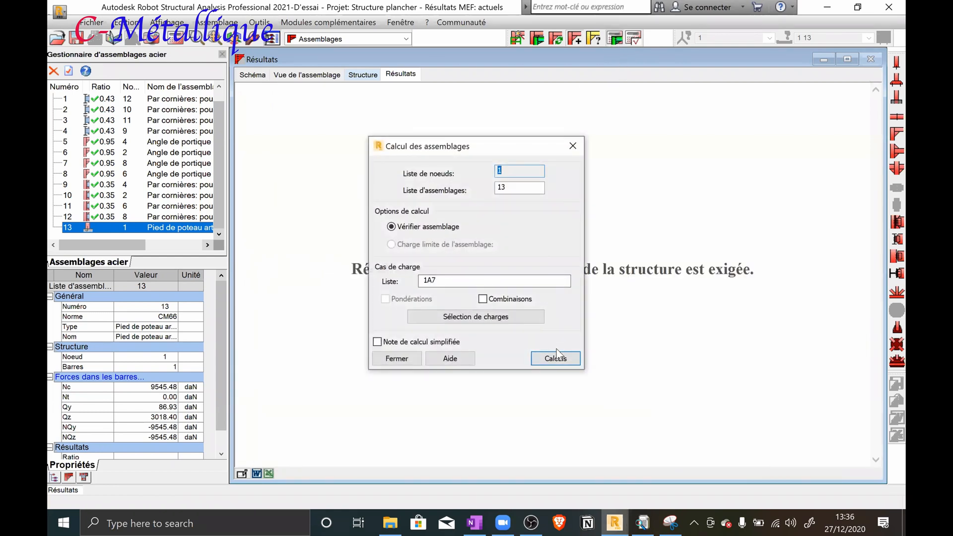
pyautogui.click(556, 358)
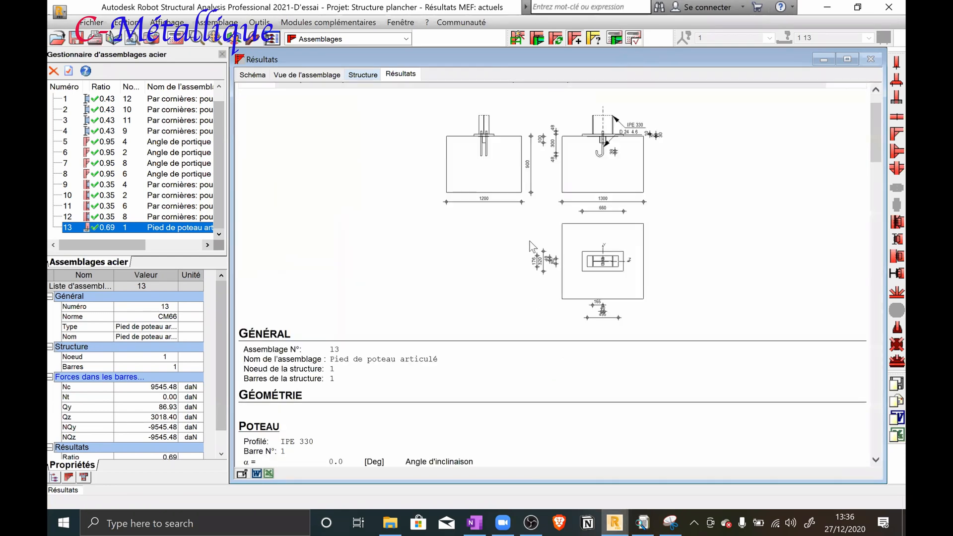
pyautogui.scroll(-20, 531, 243)
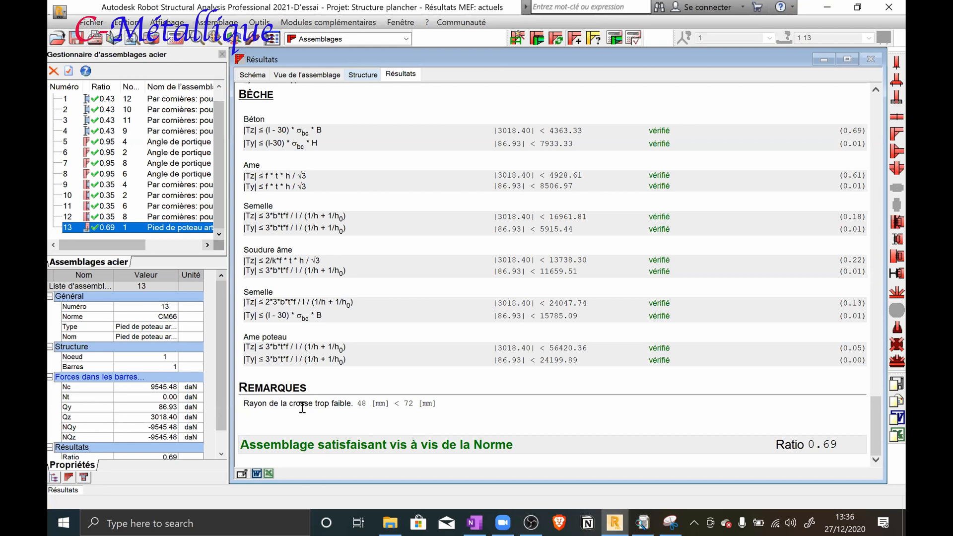
pyautogui.moveTo(375, 404); pyautogui.dragTo(357, 403)
# Set the anchor hook dimension L3 of pinned column base 13 to 145 mm and validate the definition
pyautogui.doubleClick(118, 228)
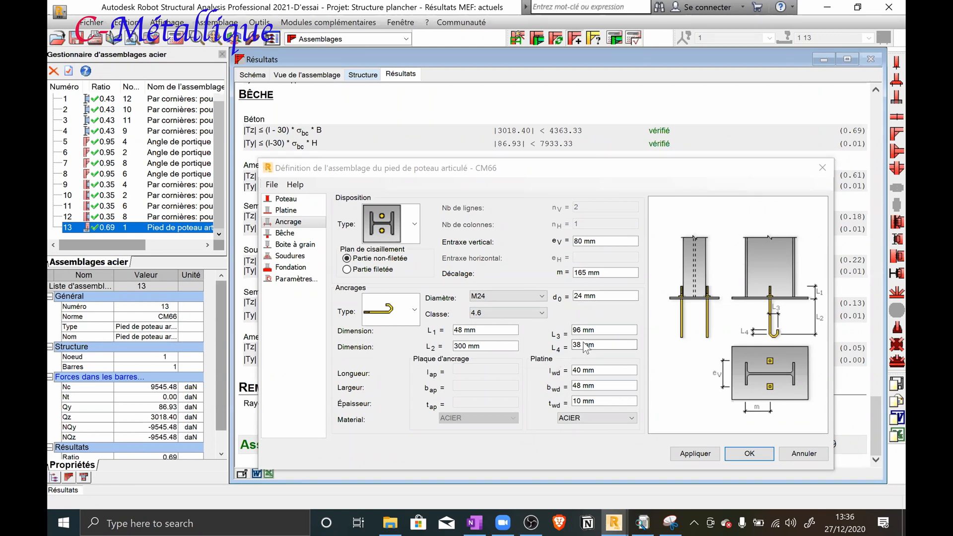
pyautogui.doubleClick(595, 330)
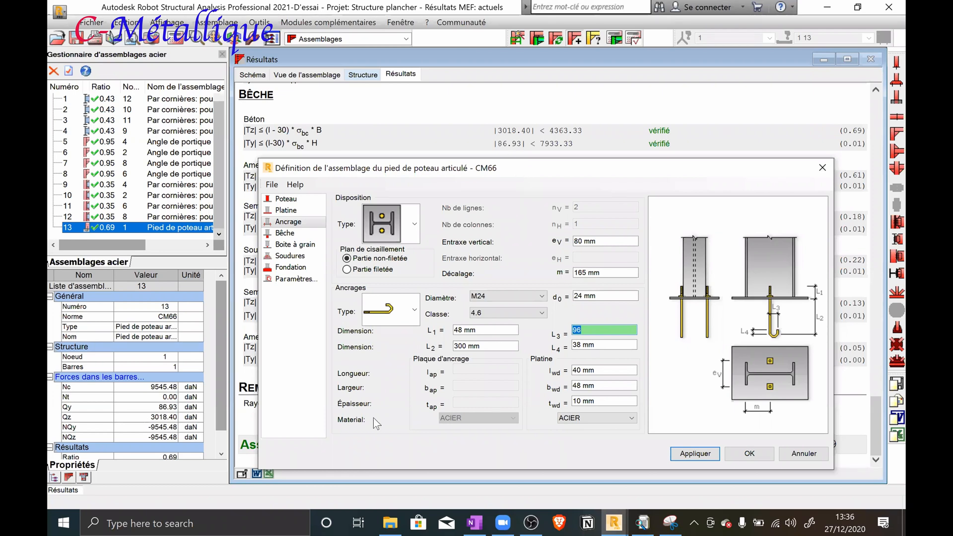
pyautogui.doubleClick(363, 403)
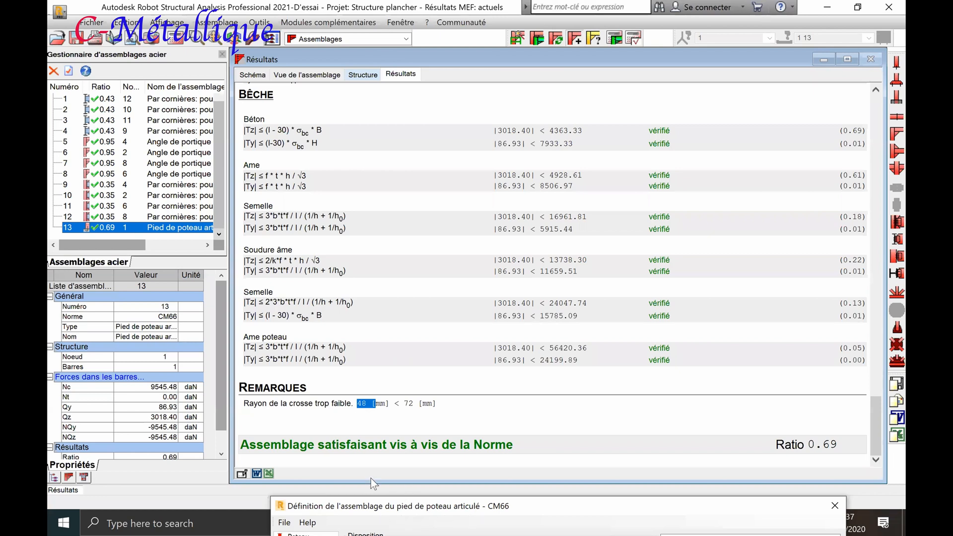
pyautogui.moveTo(390, 504); pyautogui.dragTo(388, 103)
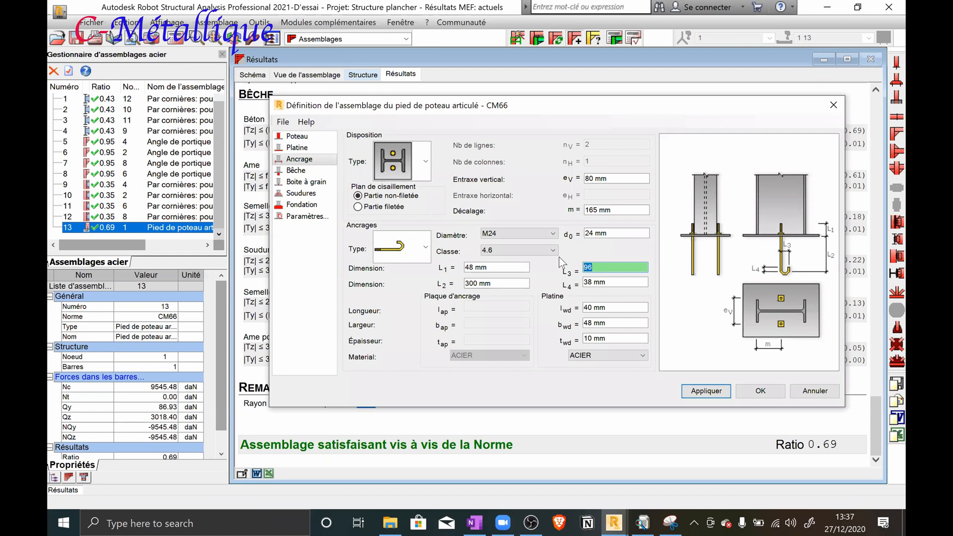
pyautogui.write('145')
pyautogui.click(703, 392)
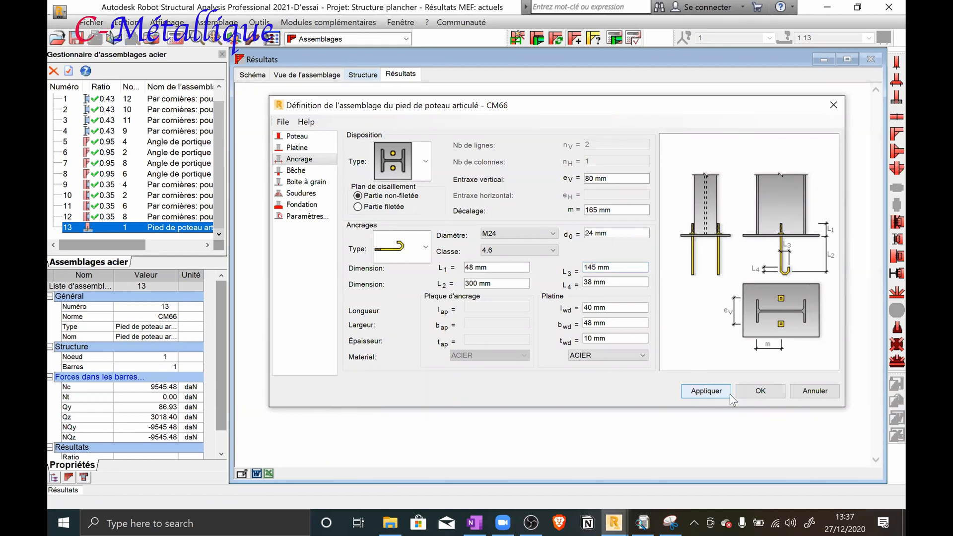
pyautogui.click(739, 392)
# Recalculate connection 13 with the modified anchor hook, then review its calculation note and 3D connection view
pyautogui.click(612, 38)
pyautogui.click(553, 359)
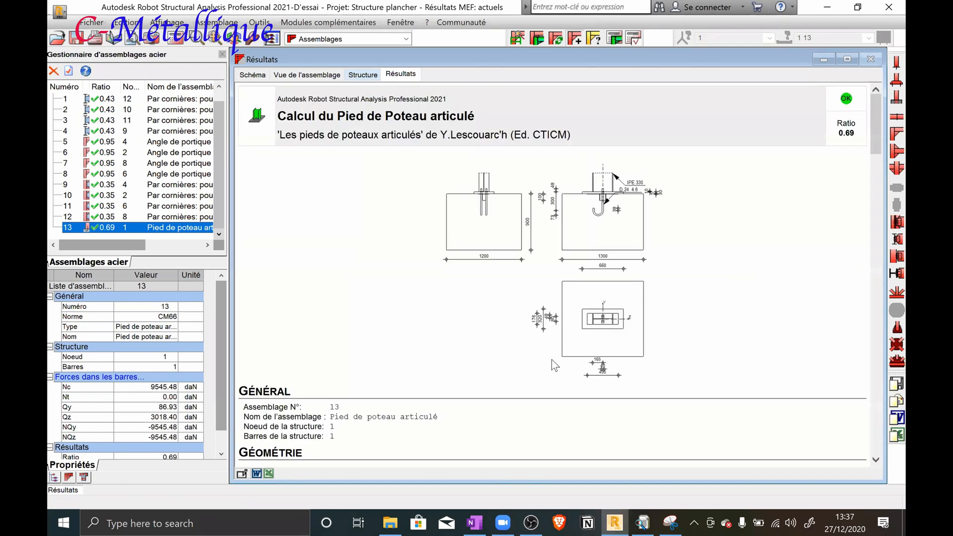
pyautogui.scroll(-10, 571, 272)
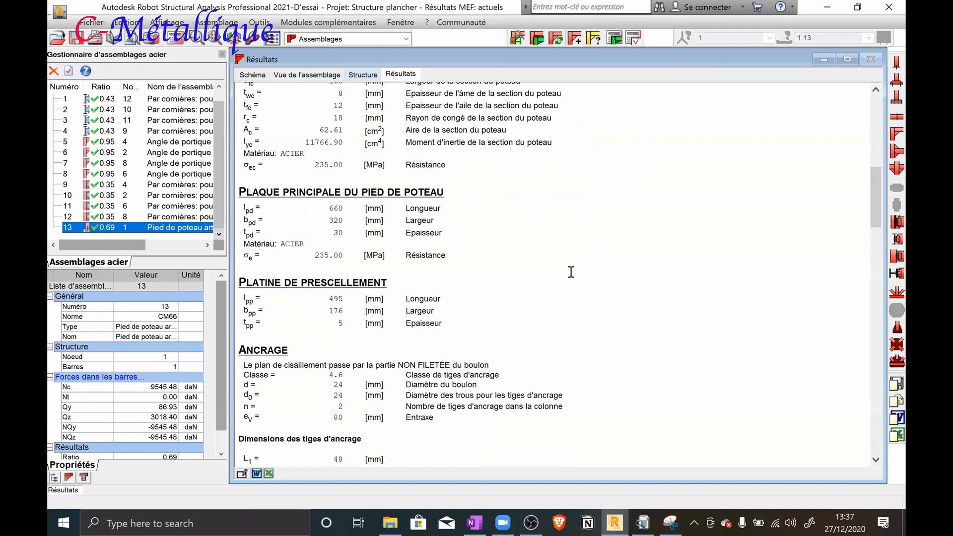
pyautogui.scroll(-10, 571, 272)
pyautogui.scroll(-10, 571, 272)
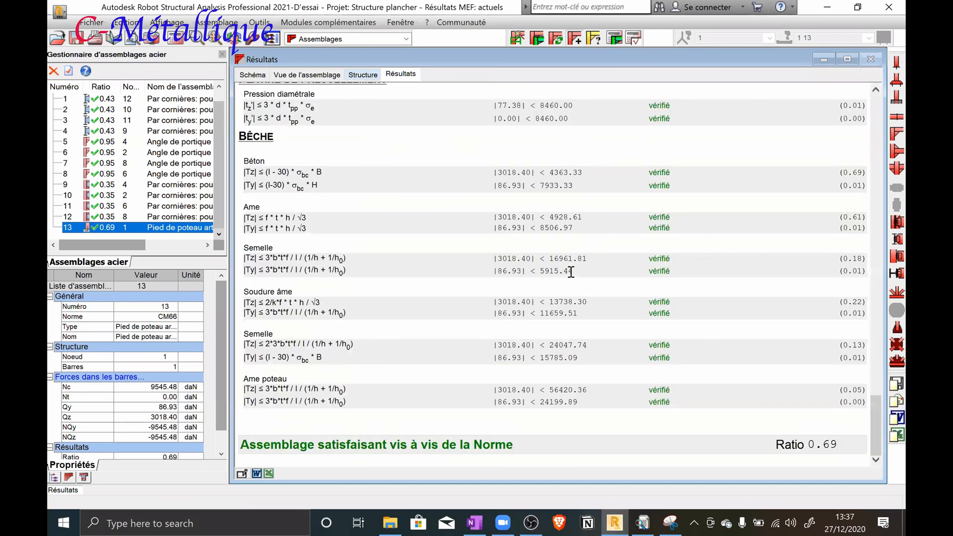
pyautogui.scroll(5, 571, 272)
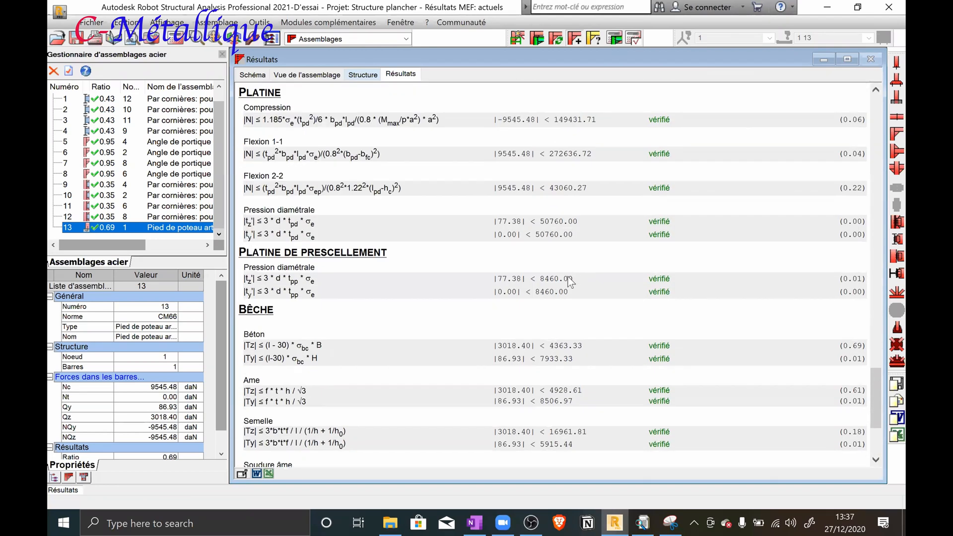
pyautogui.scroll(15, 559, 291)
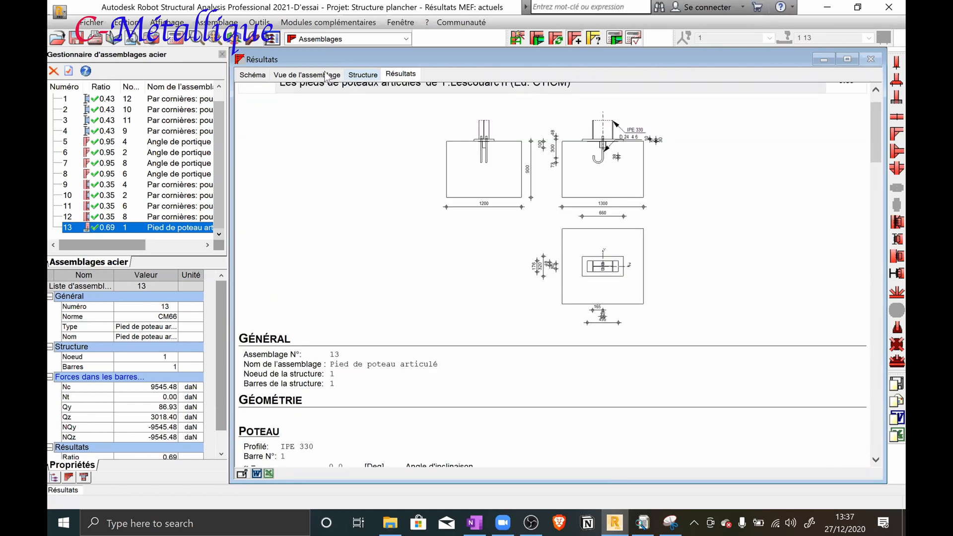
pyautogui.click(323, 73)
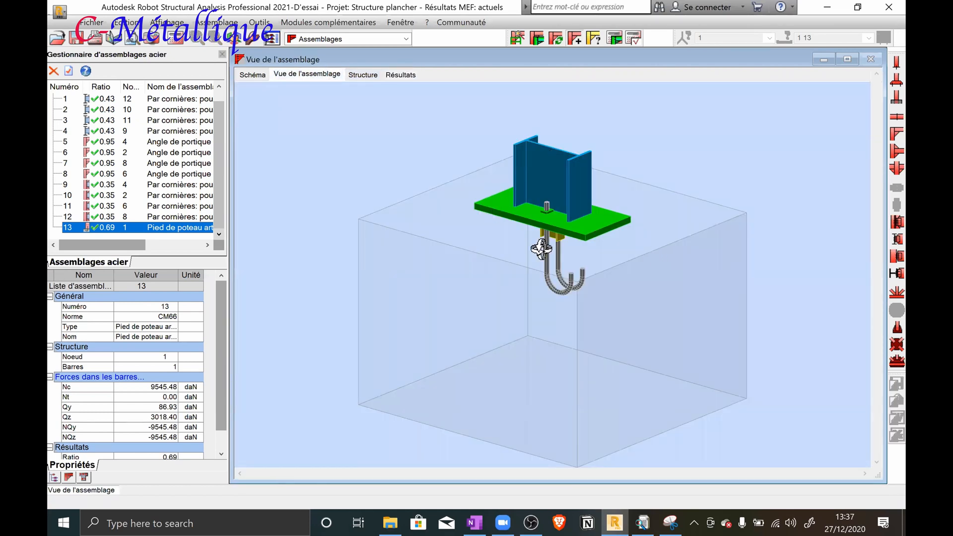
# Apply the same pinned column base connection to column bar 2 at node 3 and column bar 4 at node 7
pyautogui.click(364, 75)
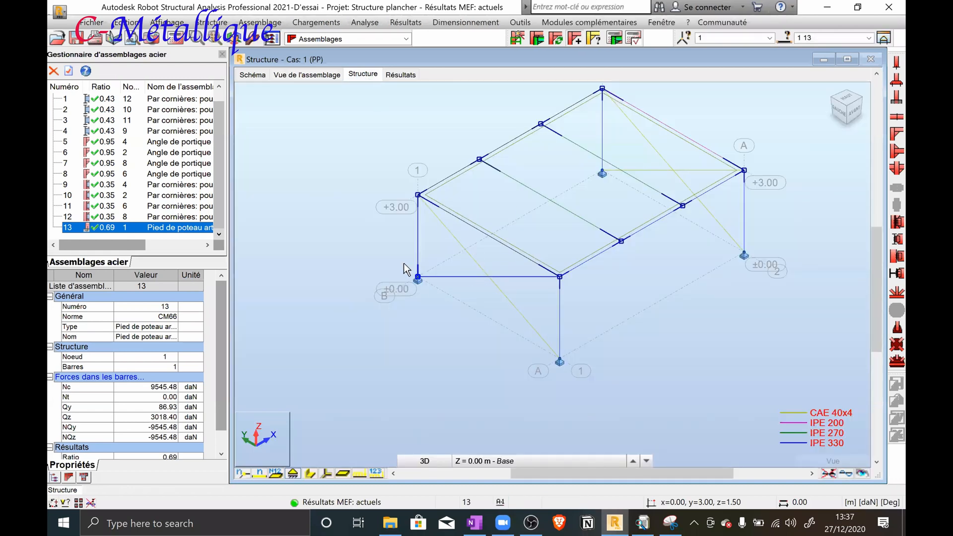
pyautogui.click(430, 294)
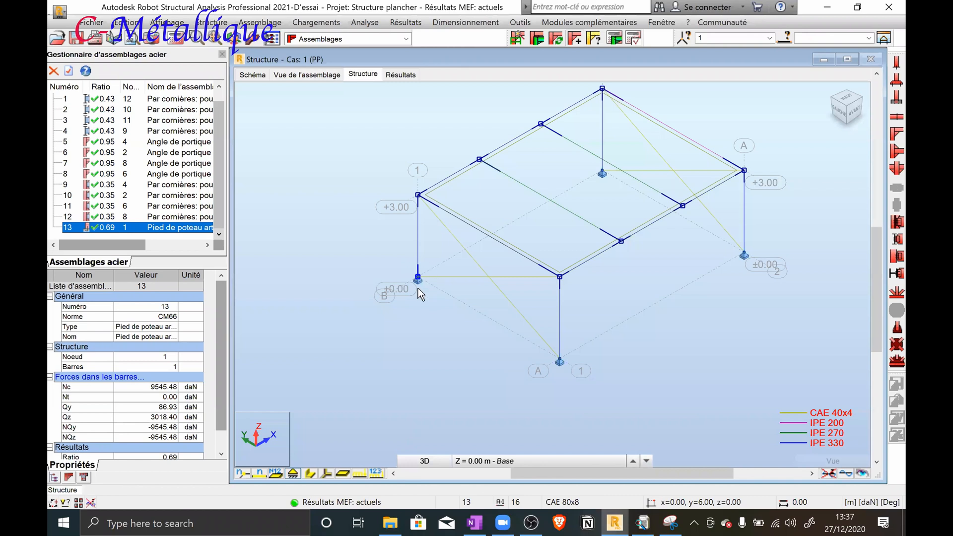
pyautogui.click(428, 206)
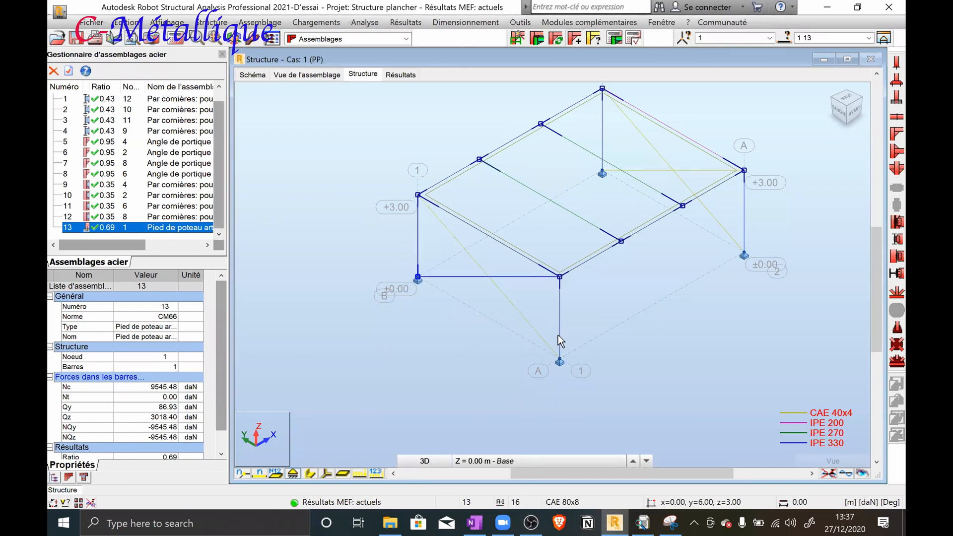
pyautogui.click(559, 362)
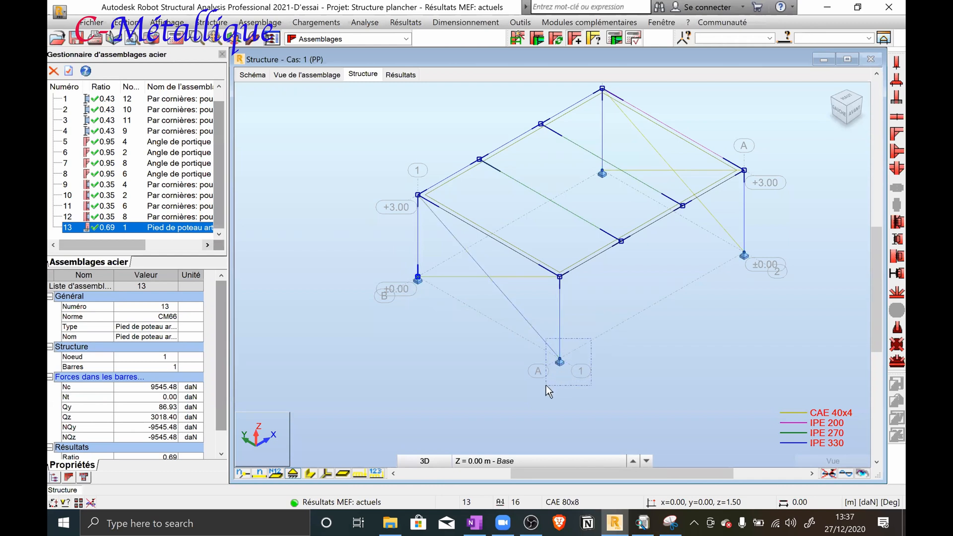
pyautogui.click(536, 39)
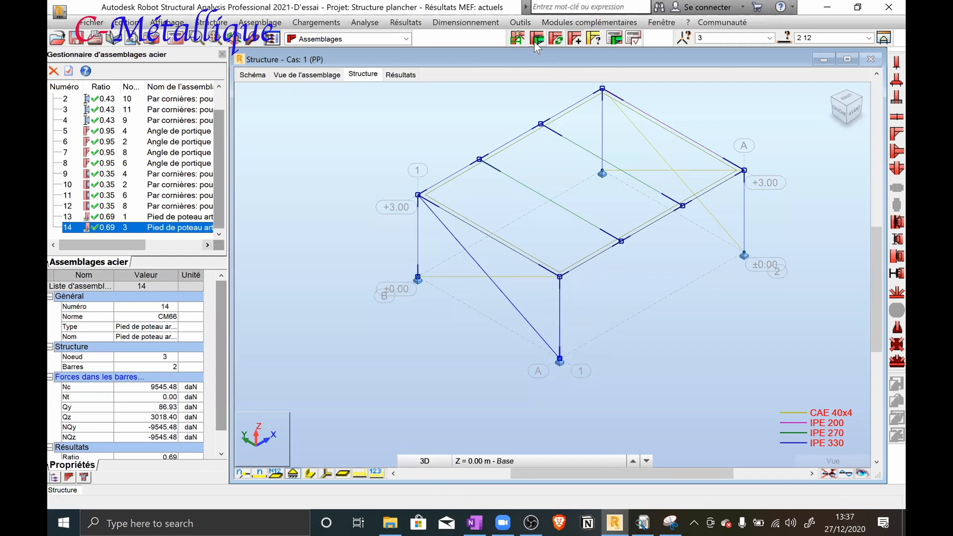
pyautogui.click(734, 273)
pyautogui.click(537, 39)
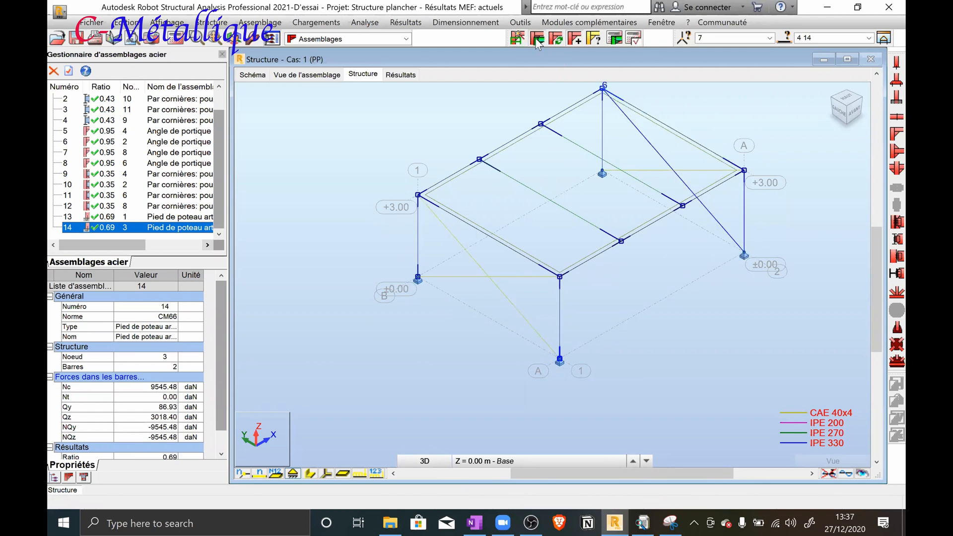
# Apply the pinned column base connection to column bar 3 at node 5, the remaining column foot
pyautogui.keyDown('shift'); pyautogui.moveTo(595, 159); pyautogui.dragTo(619, 237, button='middle'); pyautogui.keyUp('shift')
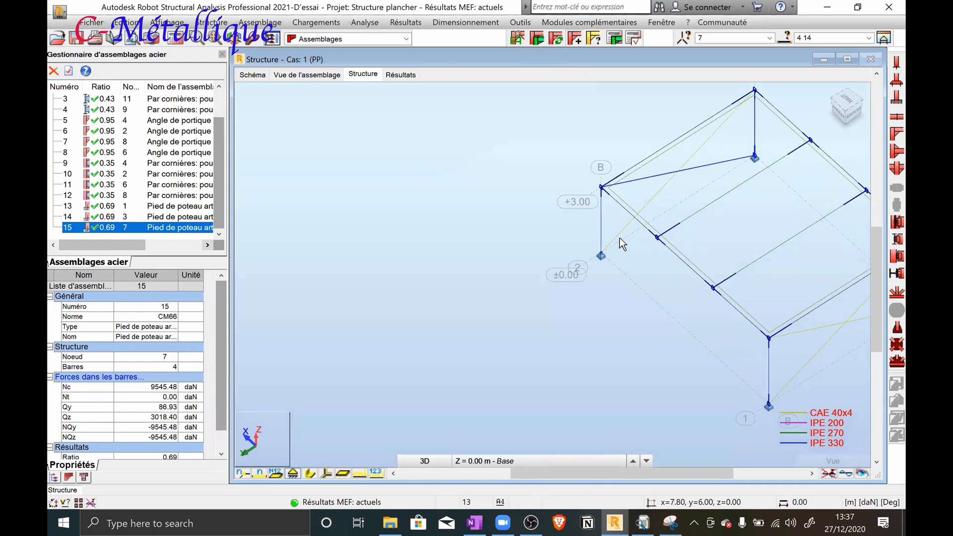
pyautogui.moveTo(593, 263); pyautogui.dragTo(587, 272)
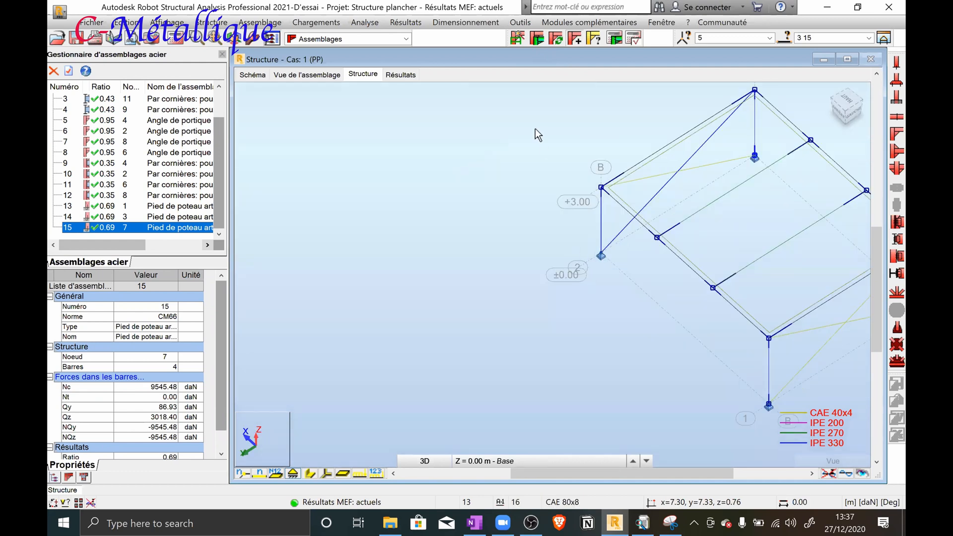
pyautogui.click(538, 37)
pyautogui.scroll(-3, 547, 214)
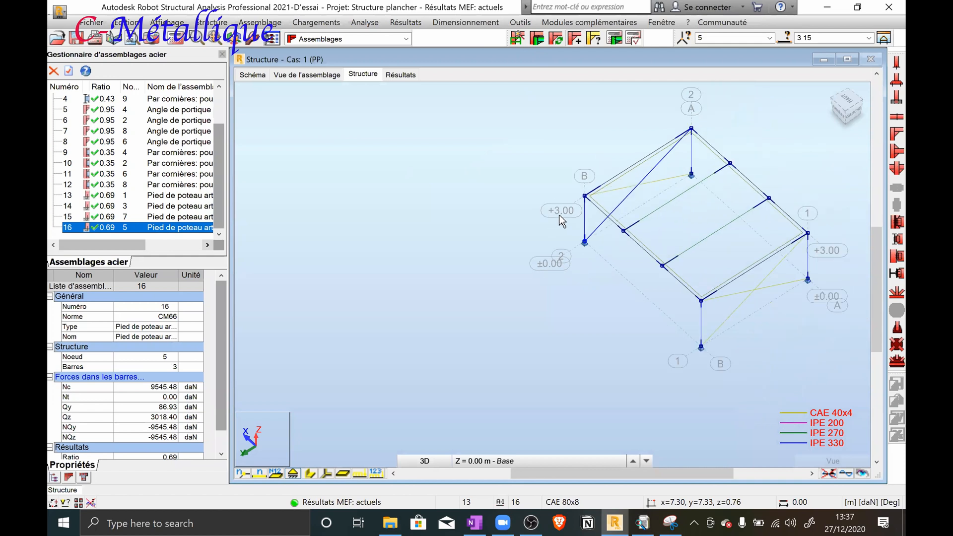
pyautogui.keyDown('shift'); pyautogui.moveTo(510, 190); pyautogui.dragTo(589, 209, button='middle'); pyautogui.keyUp('shift')
pyautogui.scroll(2, 515, 174)
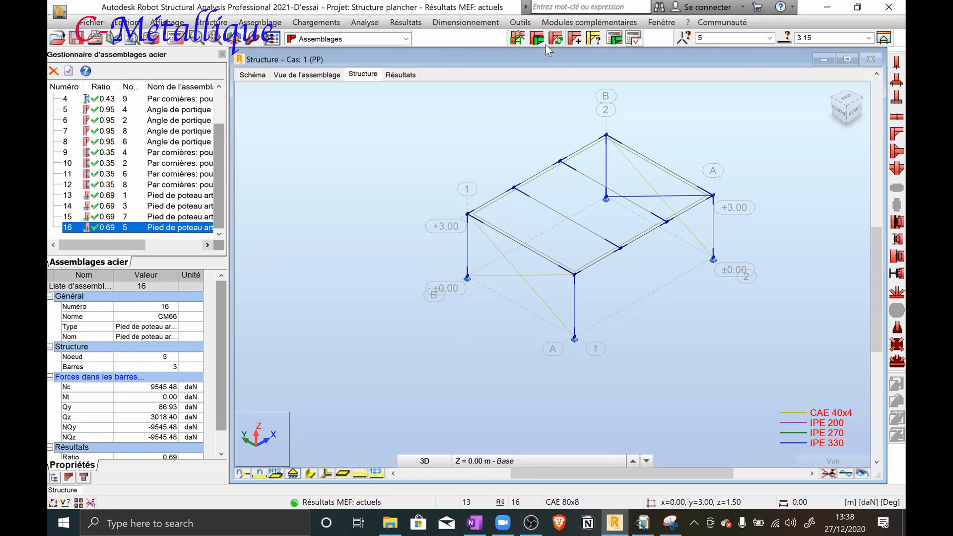
# Return from the Assemblages layout to the Démarrage layout and clear the selection of bars 3 and 15 and node 5
pyautogui.click(359, 63)
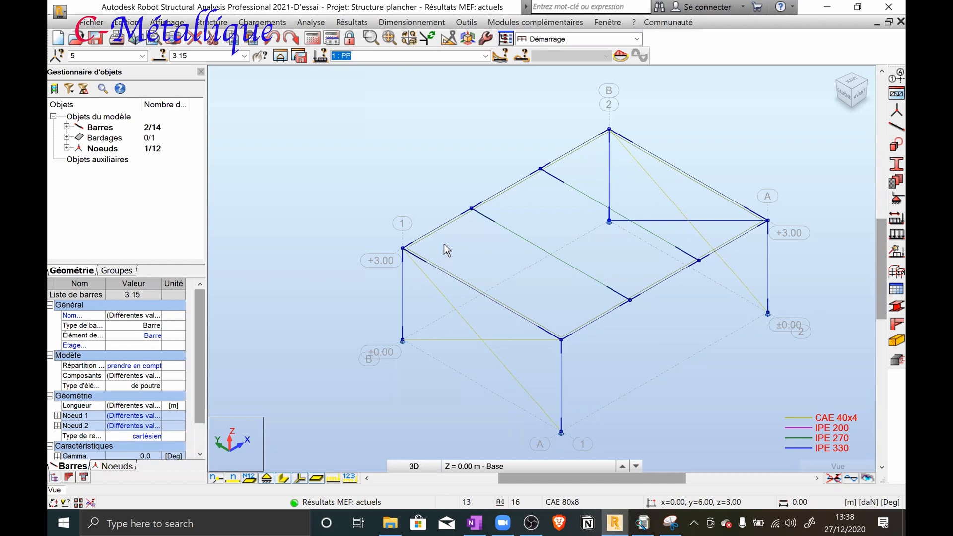
pyautogui.scroll(-2, 491, 216)
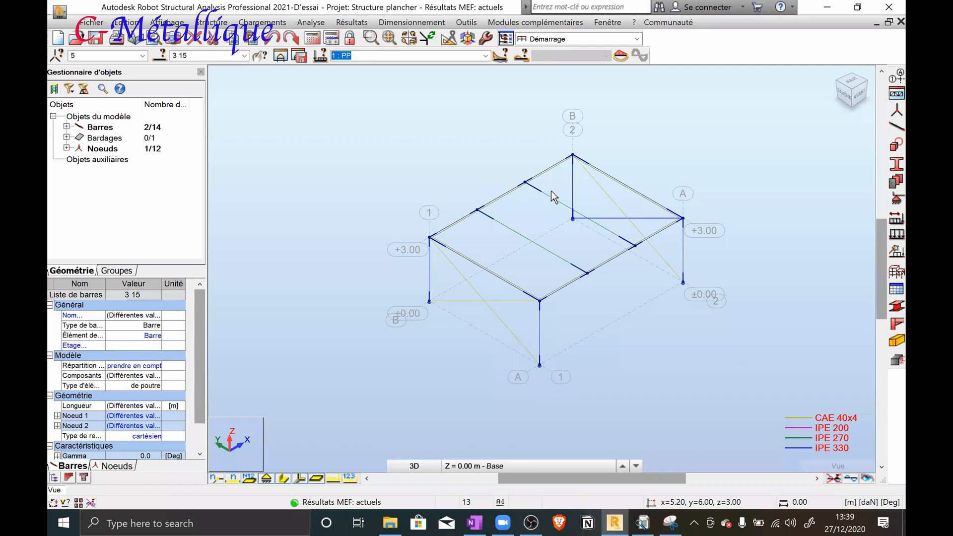
pyautogui.press('Escape')
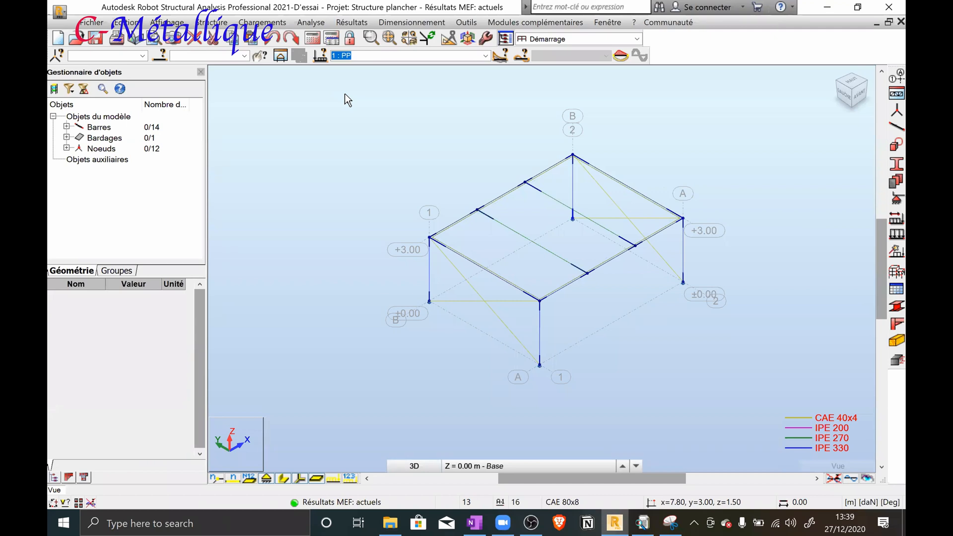
# Switch to OBS, stop the running screen recording and close OBS
pyautogui.click(675, 522)
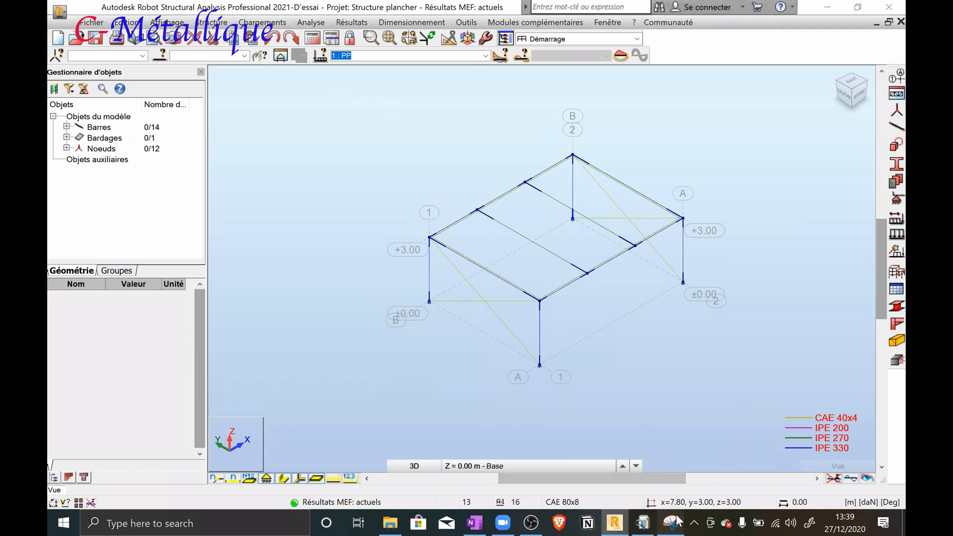
pyautogui.click(707, 68)
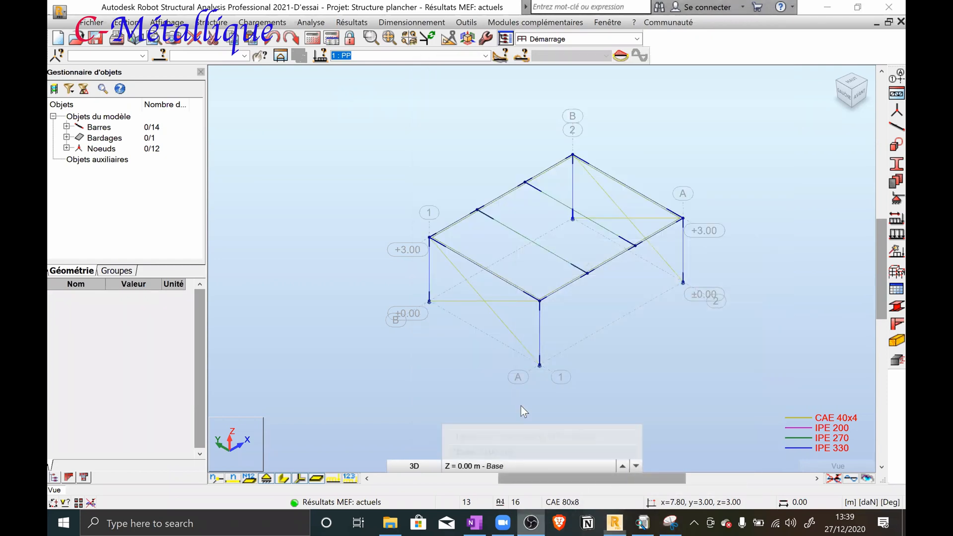
pyautogui.hotkey('alt', 'Tab')
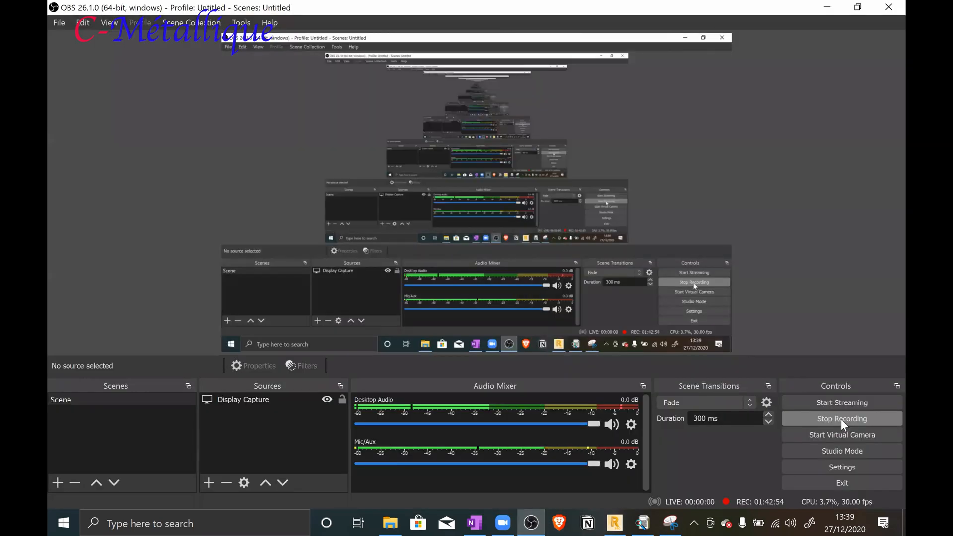
pyautogui.click(841, 419)
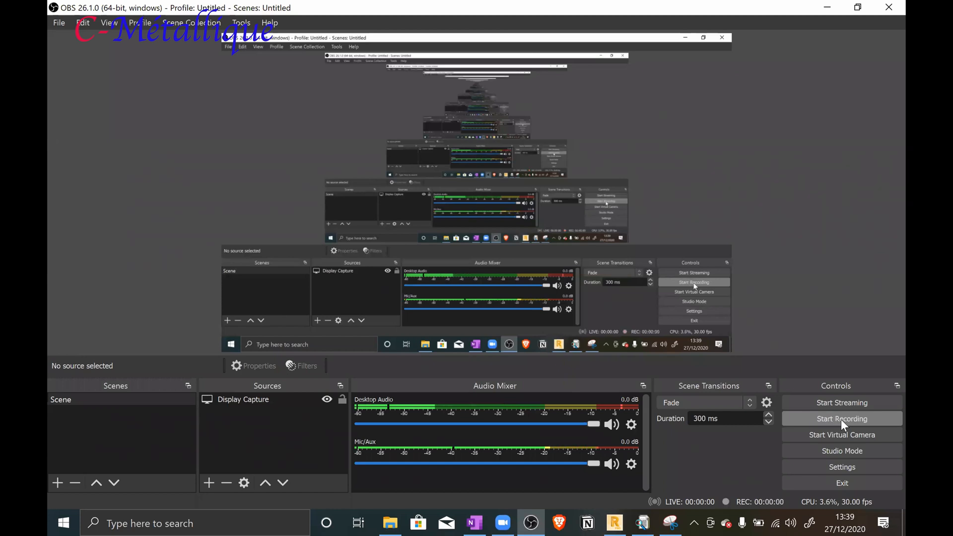
pyautogui.click(883, 10)
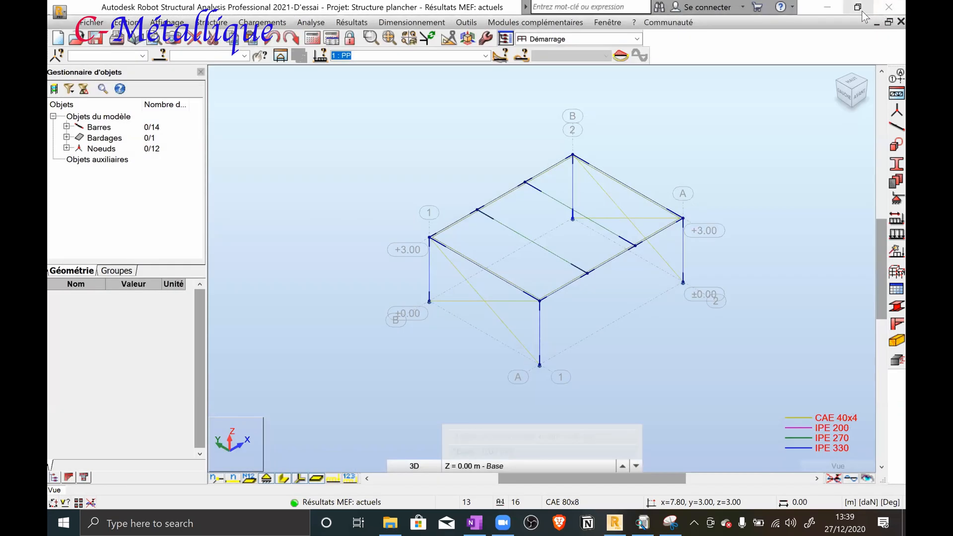
# Close Robot Structural Analysis, saving the modifications made to the Structure plancher project
pyautogui.click(889, 7)
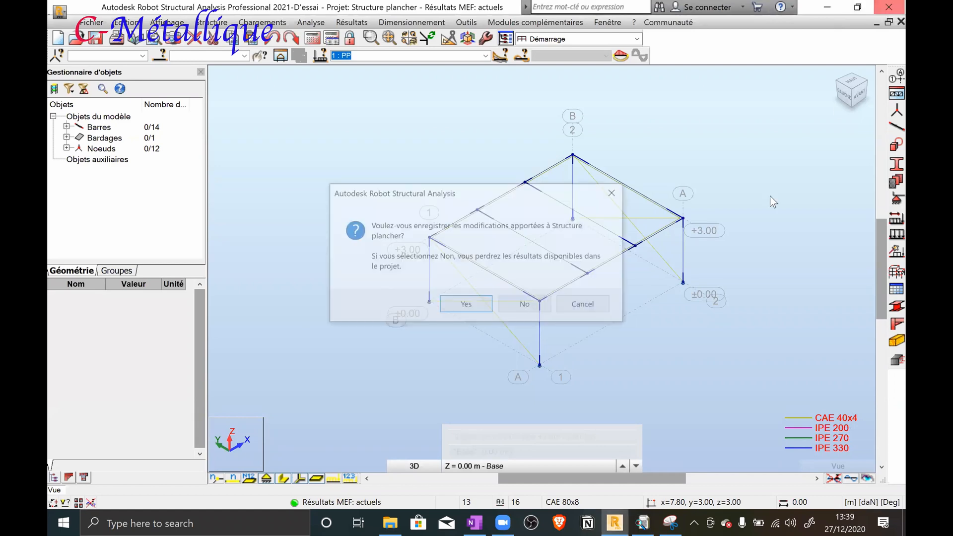
pyautogui.click(455, 306)
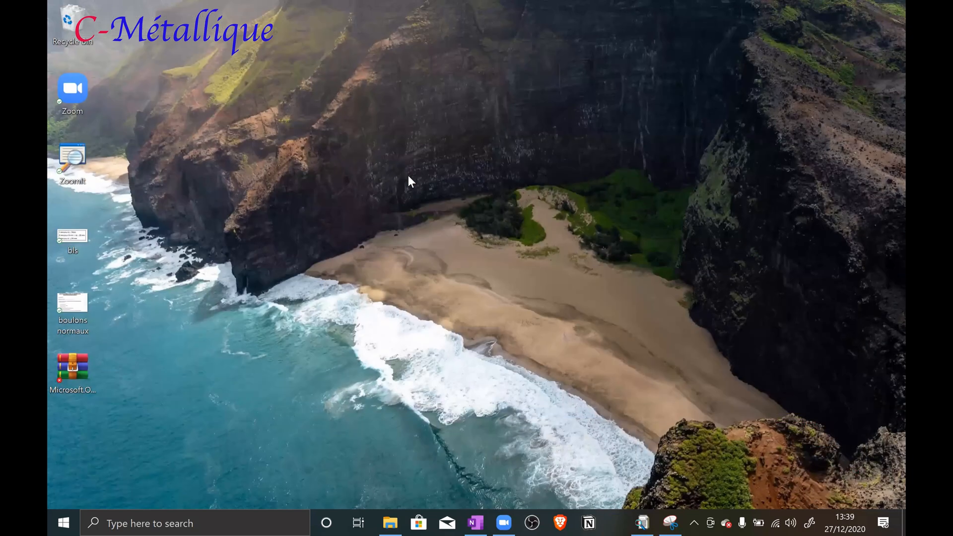
pyautogui.rightClick(408, 176)
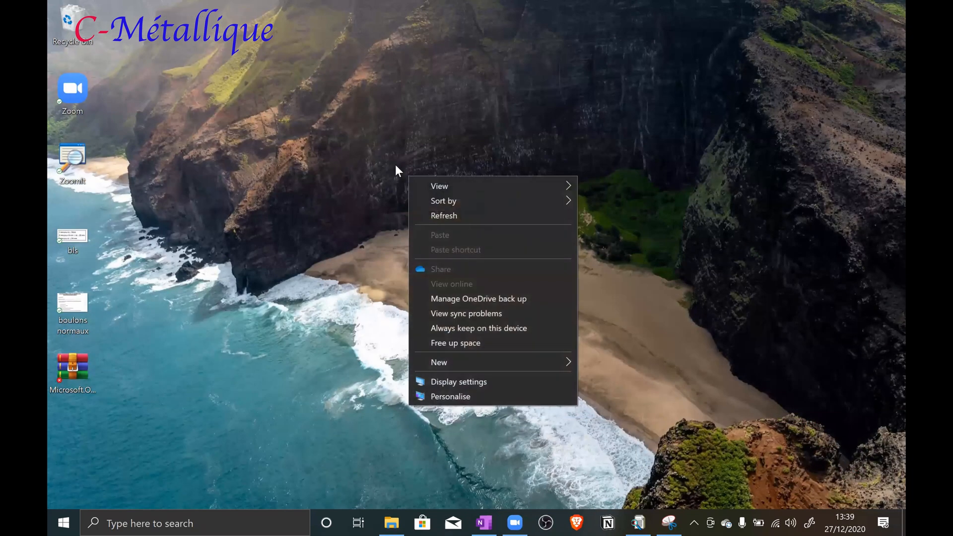
pyautogui.click(434, 215)
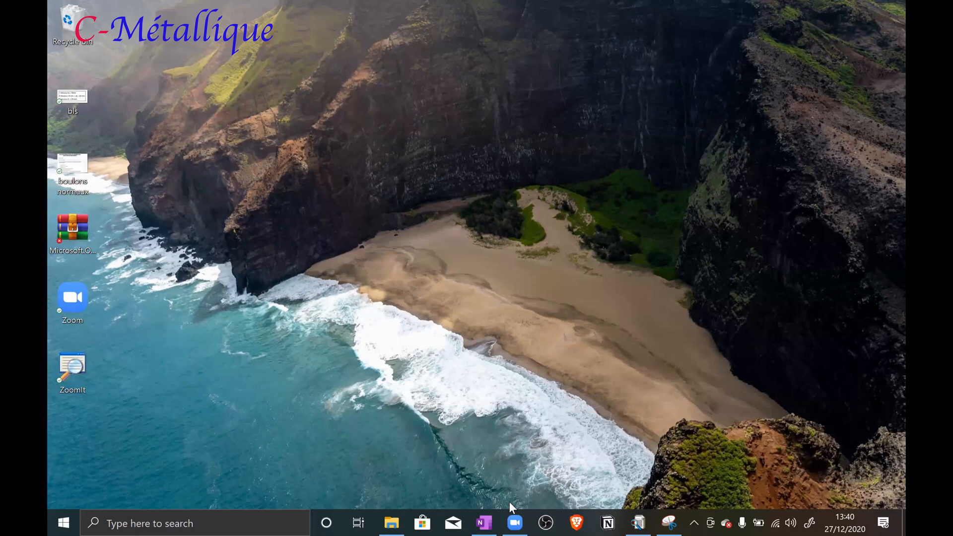
pyautogui.click(516, 521)
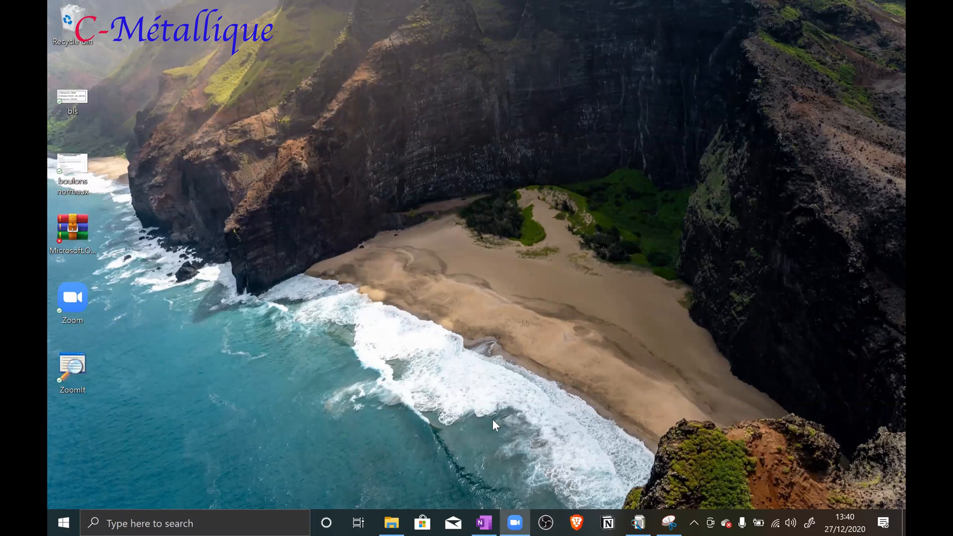